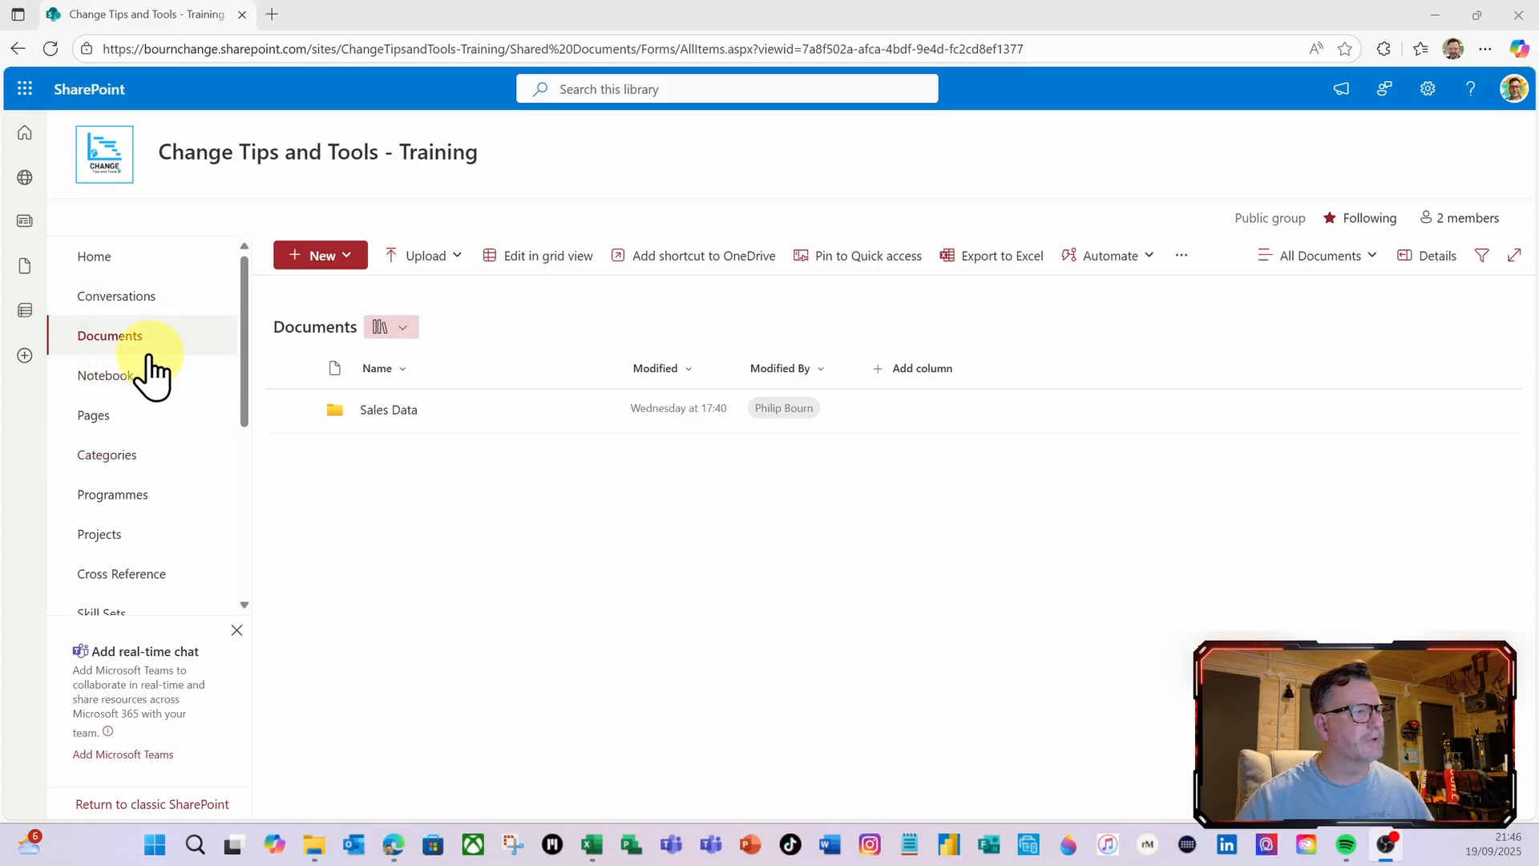
Open the 1. Jan 25 - Portfolio Actuals loc 1.xlsx workbook from the Actuals folder inside Sales Data
{"action": "left_click", "coordinate": [384, 412]}
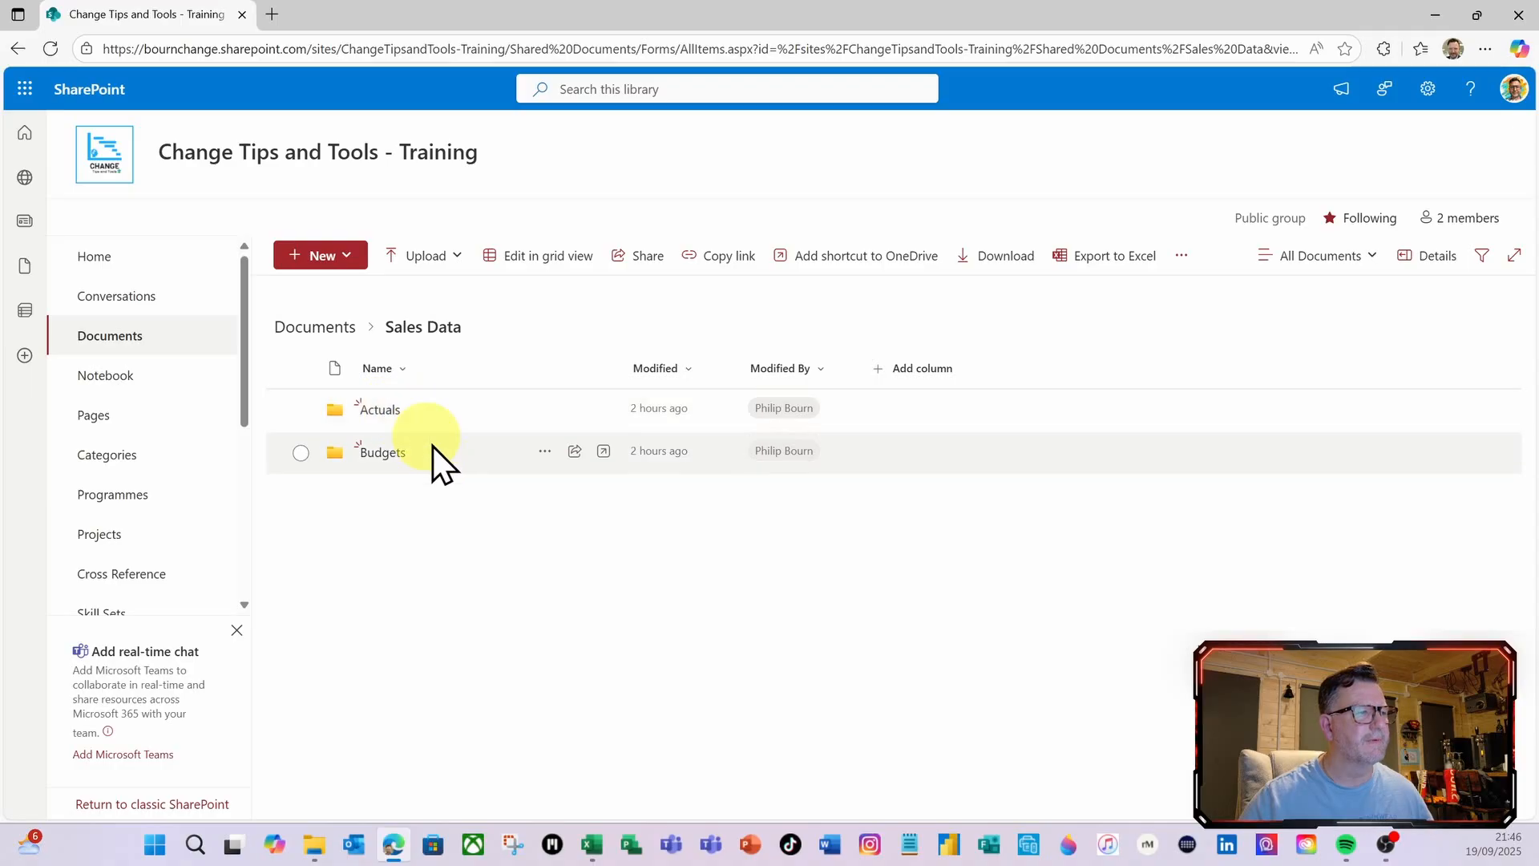
{"action": "left_click", "coordinate": [379, 410]}
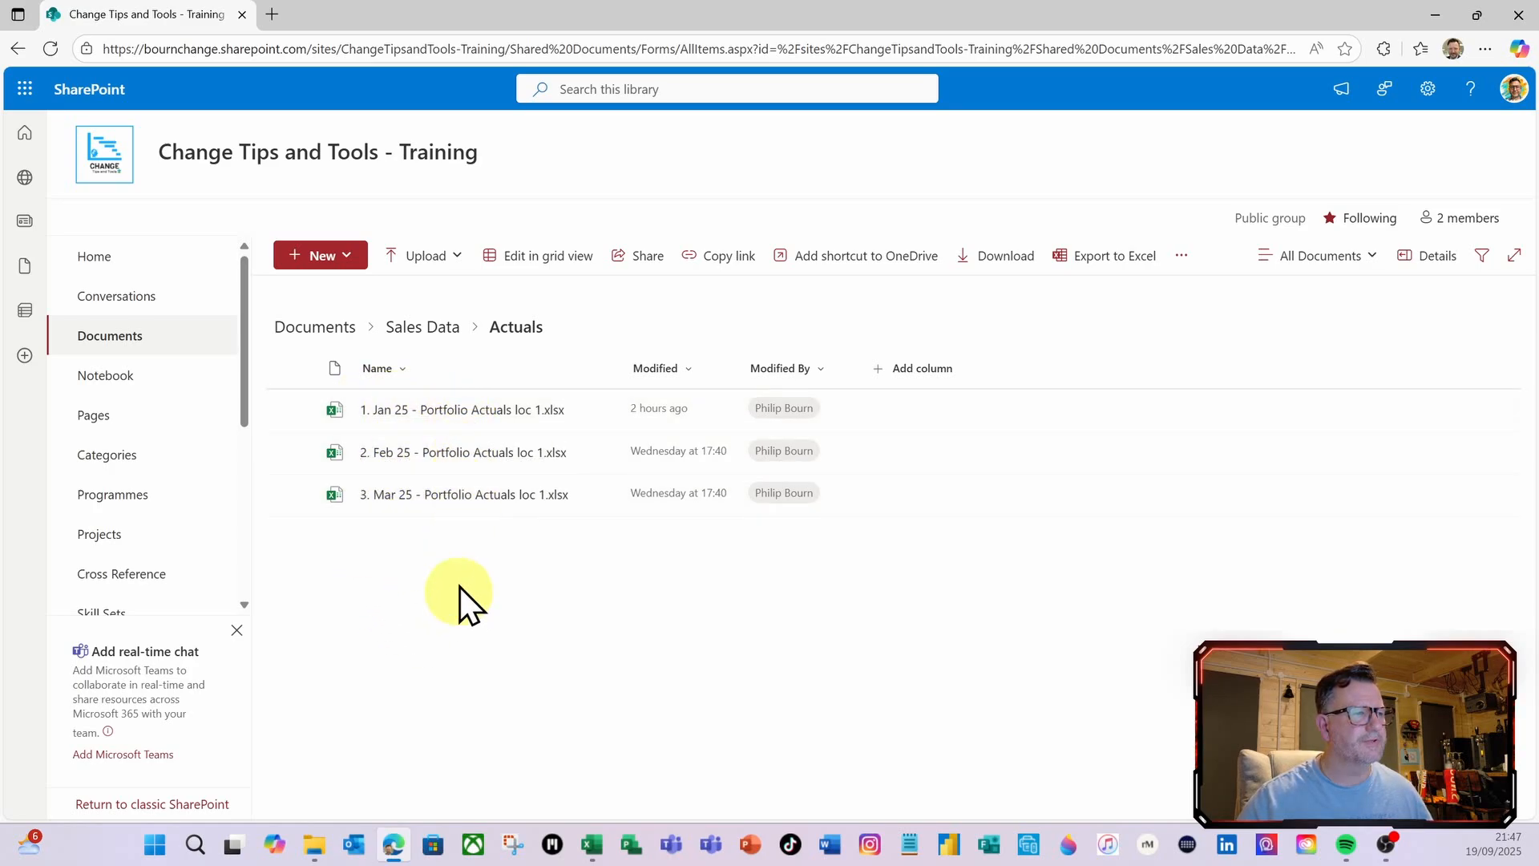
{"action": "mouse_move", "coordinate": [454, 411]}
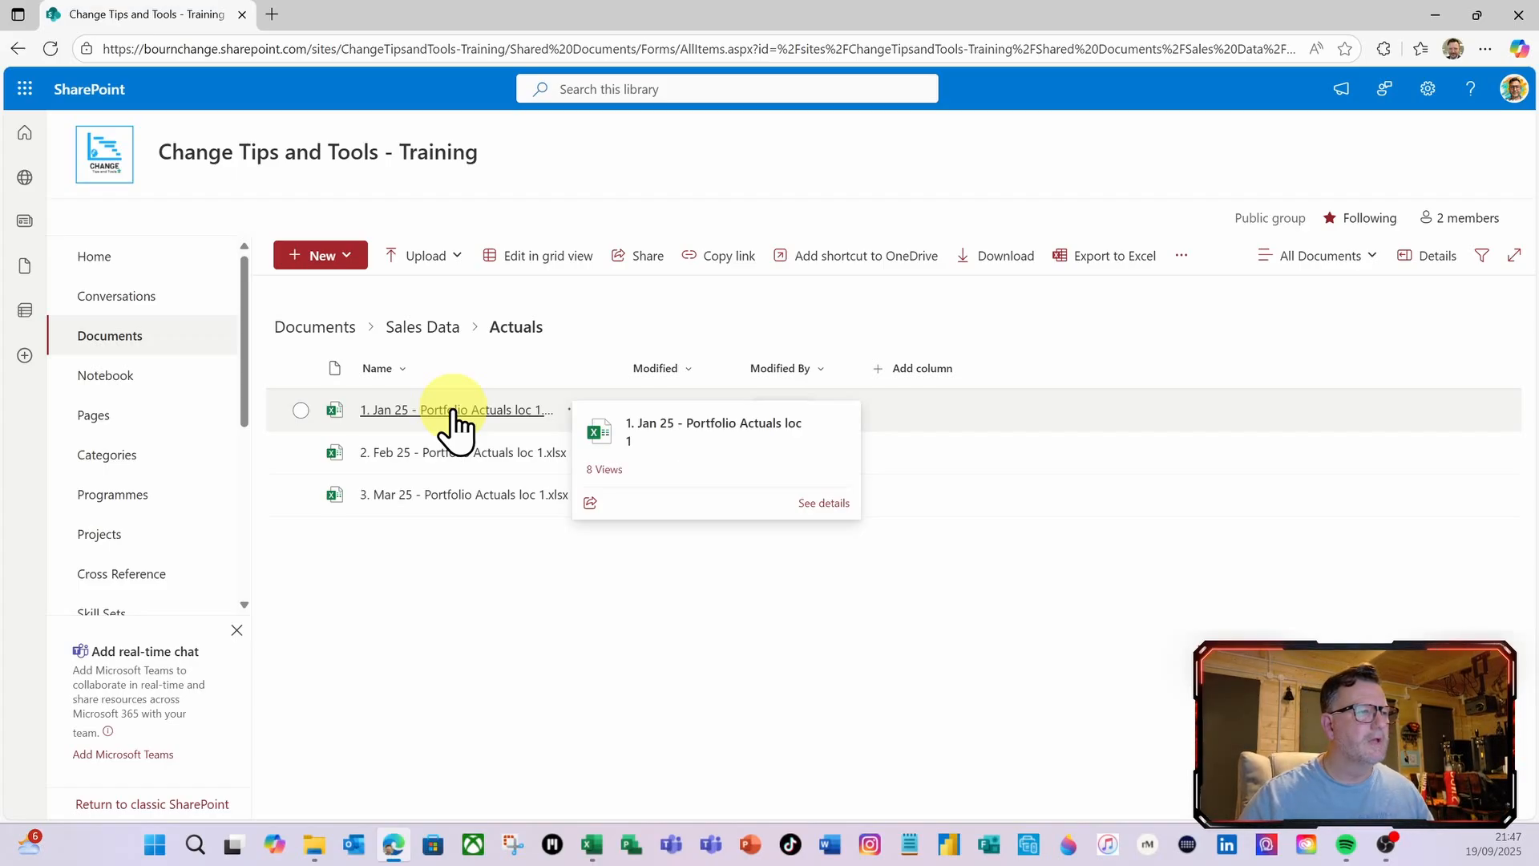
{"action": "left_click", "coordinate": [454, 411]}
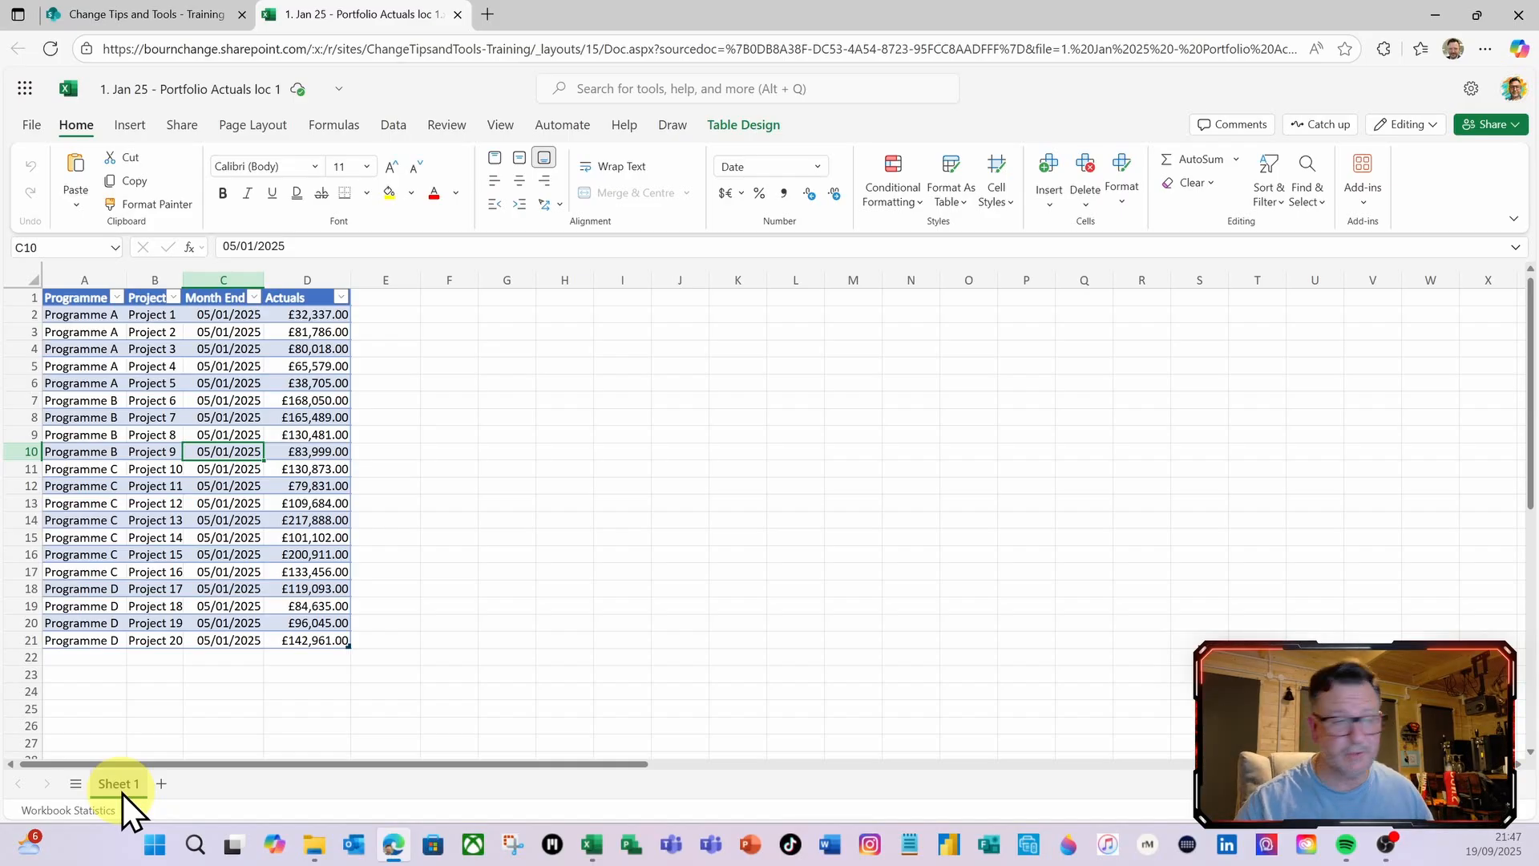
Check the name of the actuals table in the January workbook, then close the workbook and review the February and March files
{"action": "left_click", "coordinate": [164, 416]}
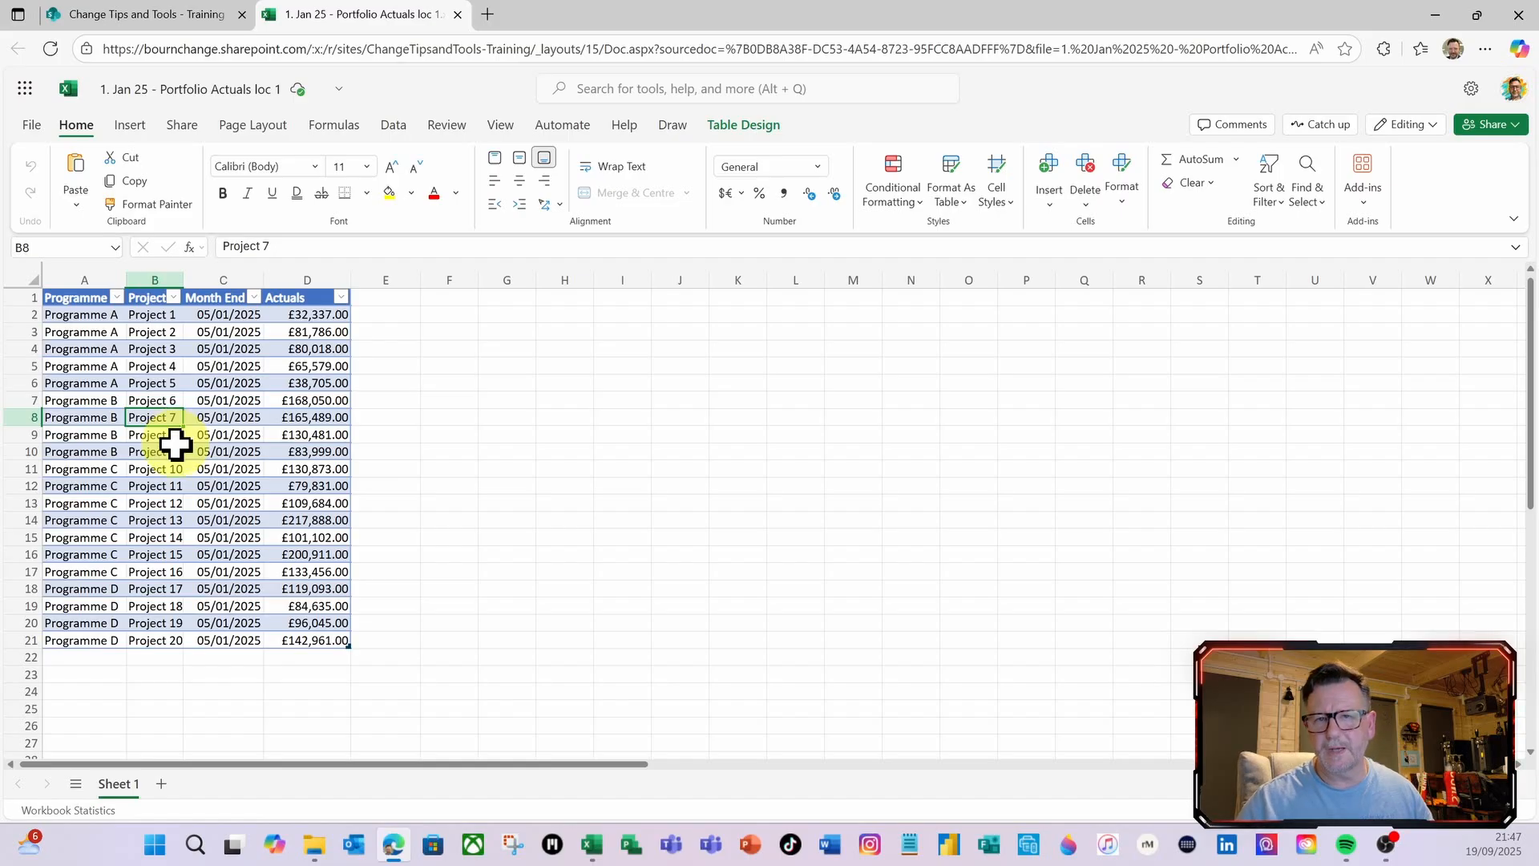
{"action": "left_click", "coordinate": [737, 127]}
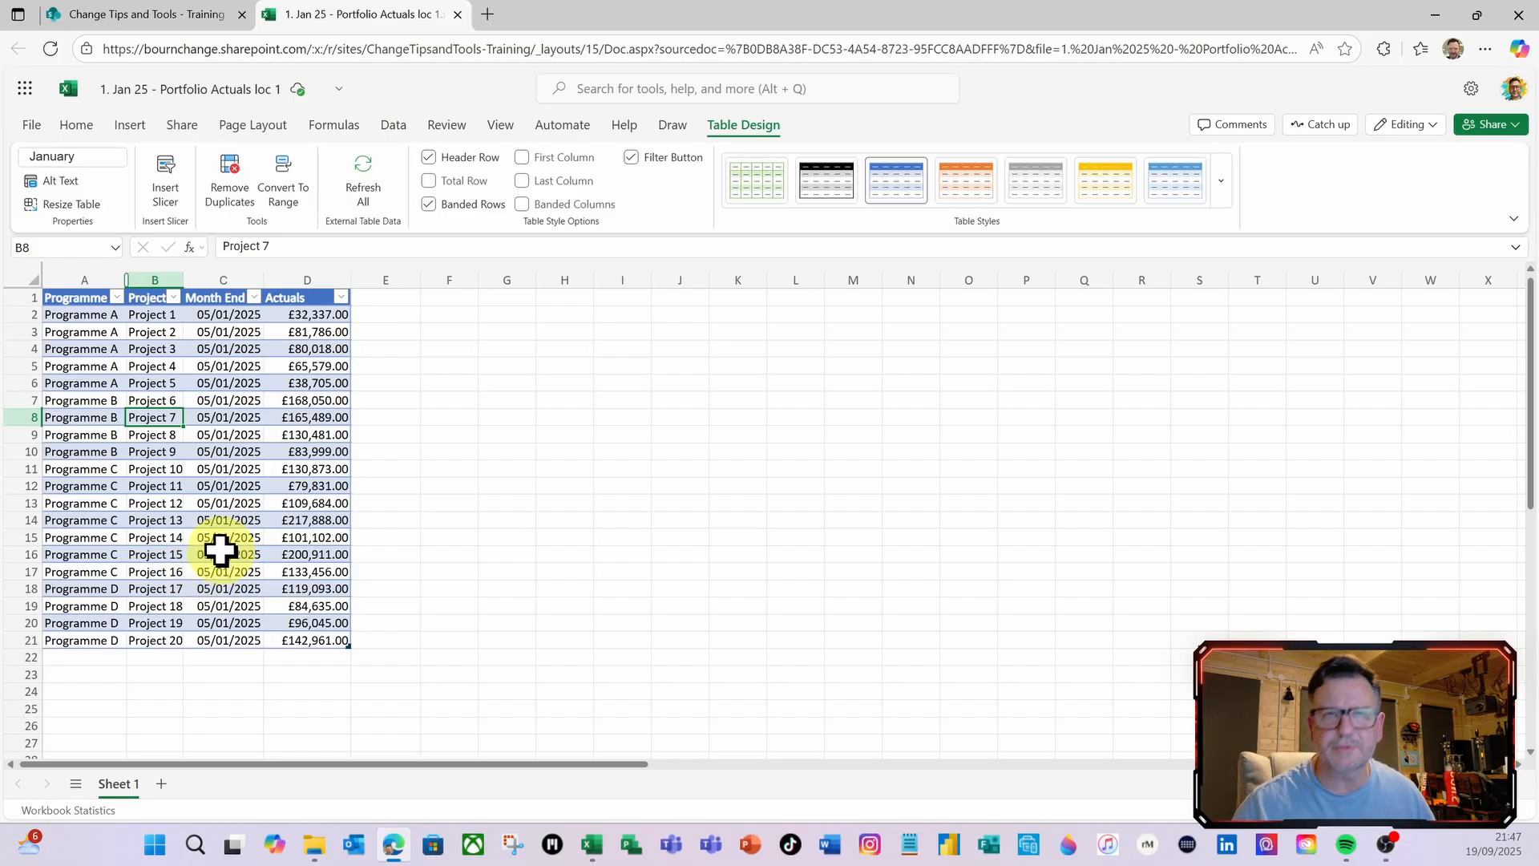
{"action": "left_click", "coordinate": [457, 15]}
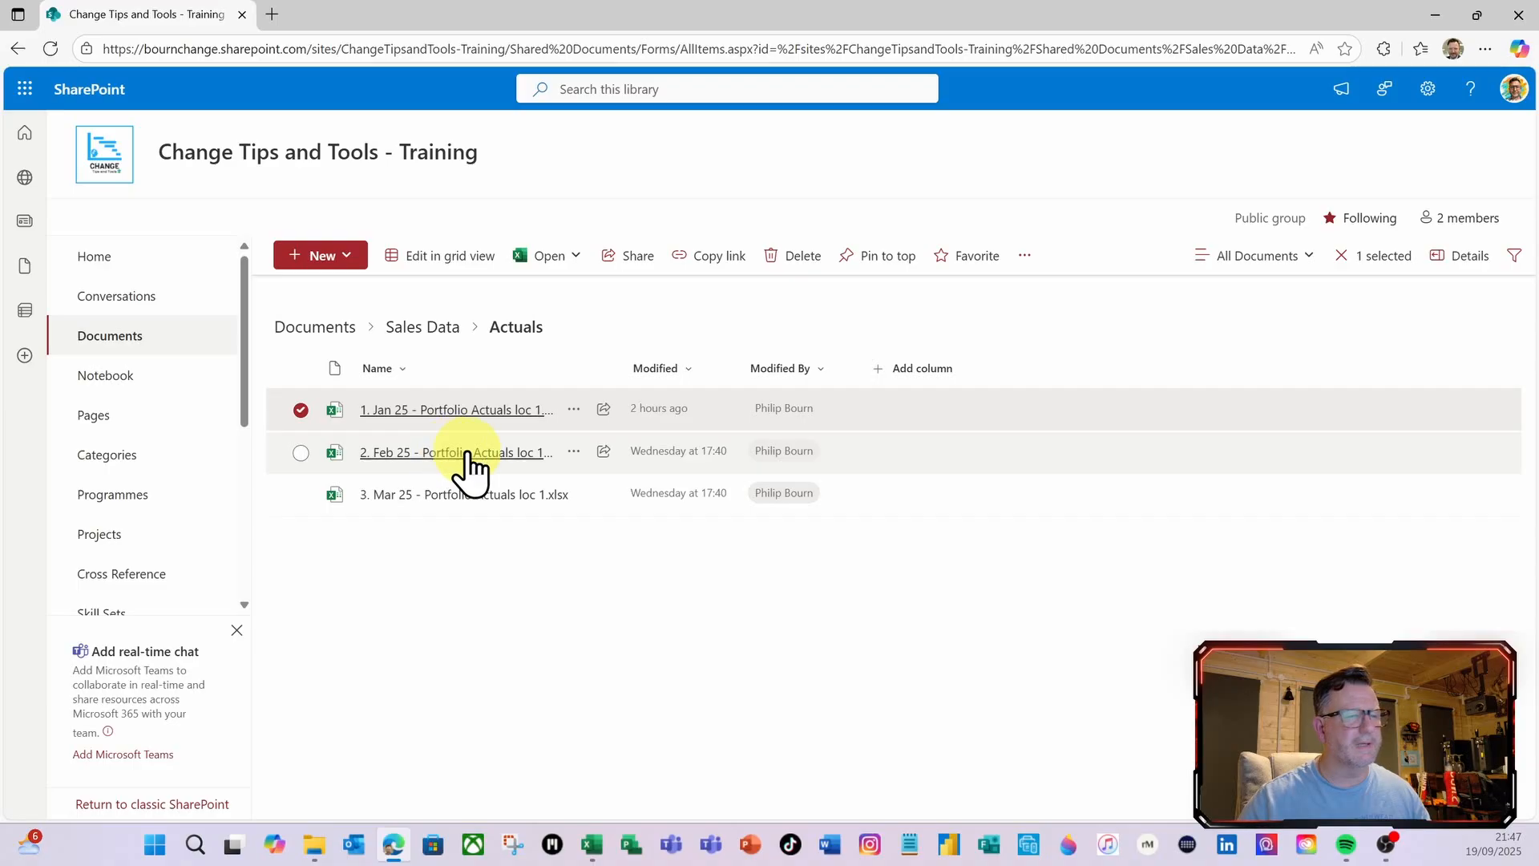
{"action": "mouse_move", "coordinate": [466, 456]}
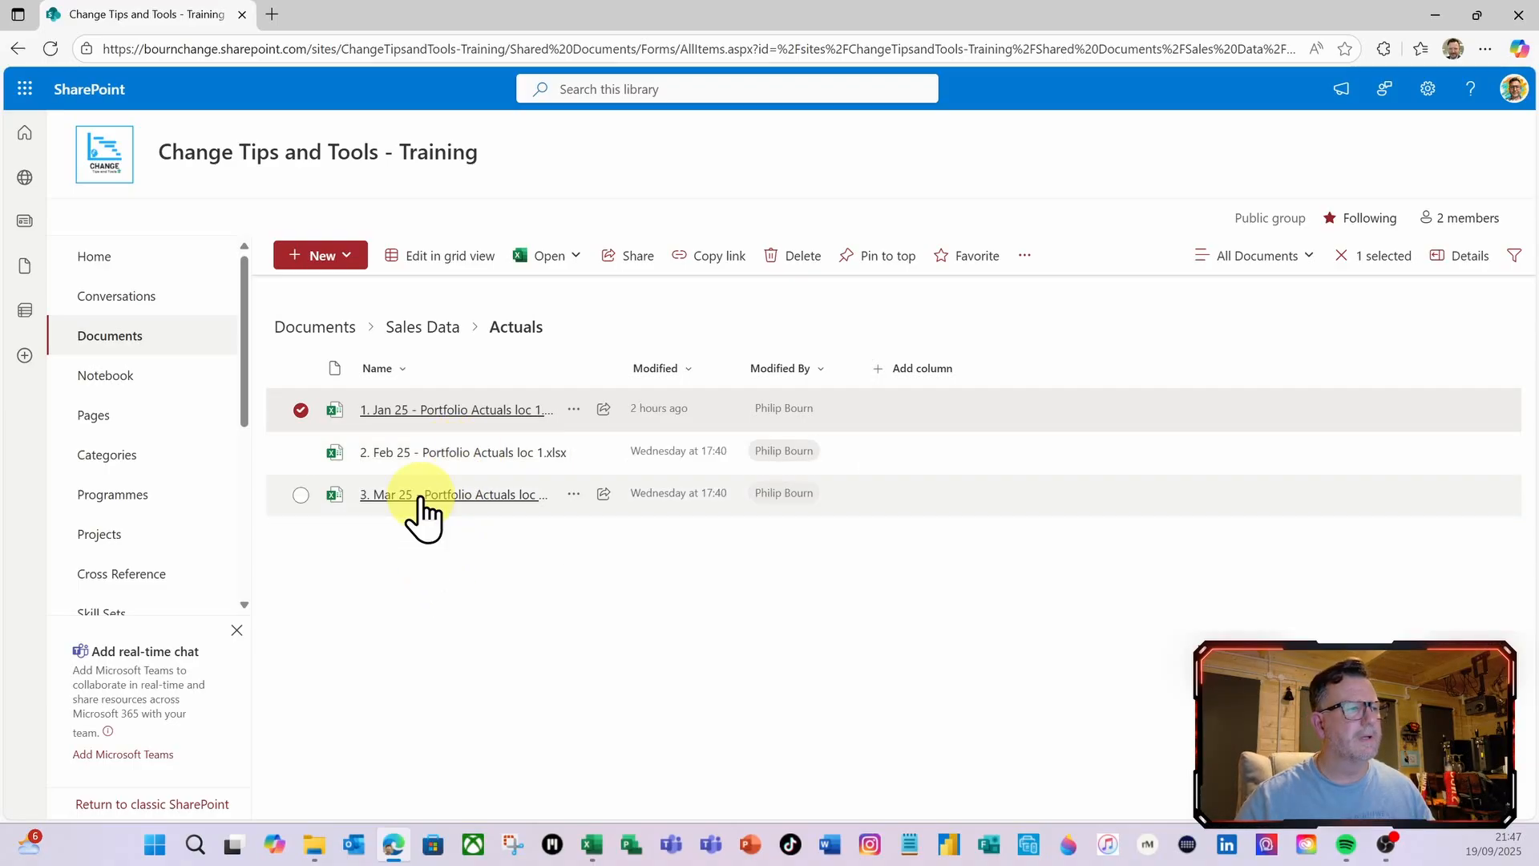
{"action": "mouse_move", "coordinate": [418, 499]}
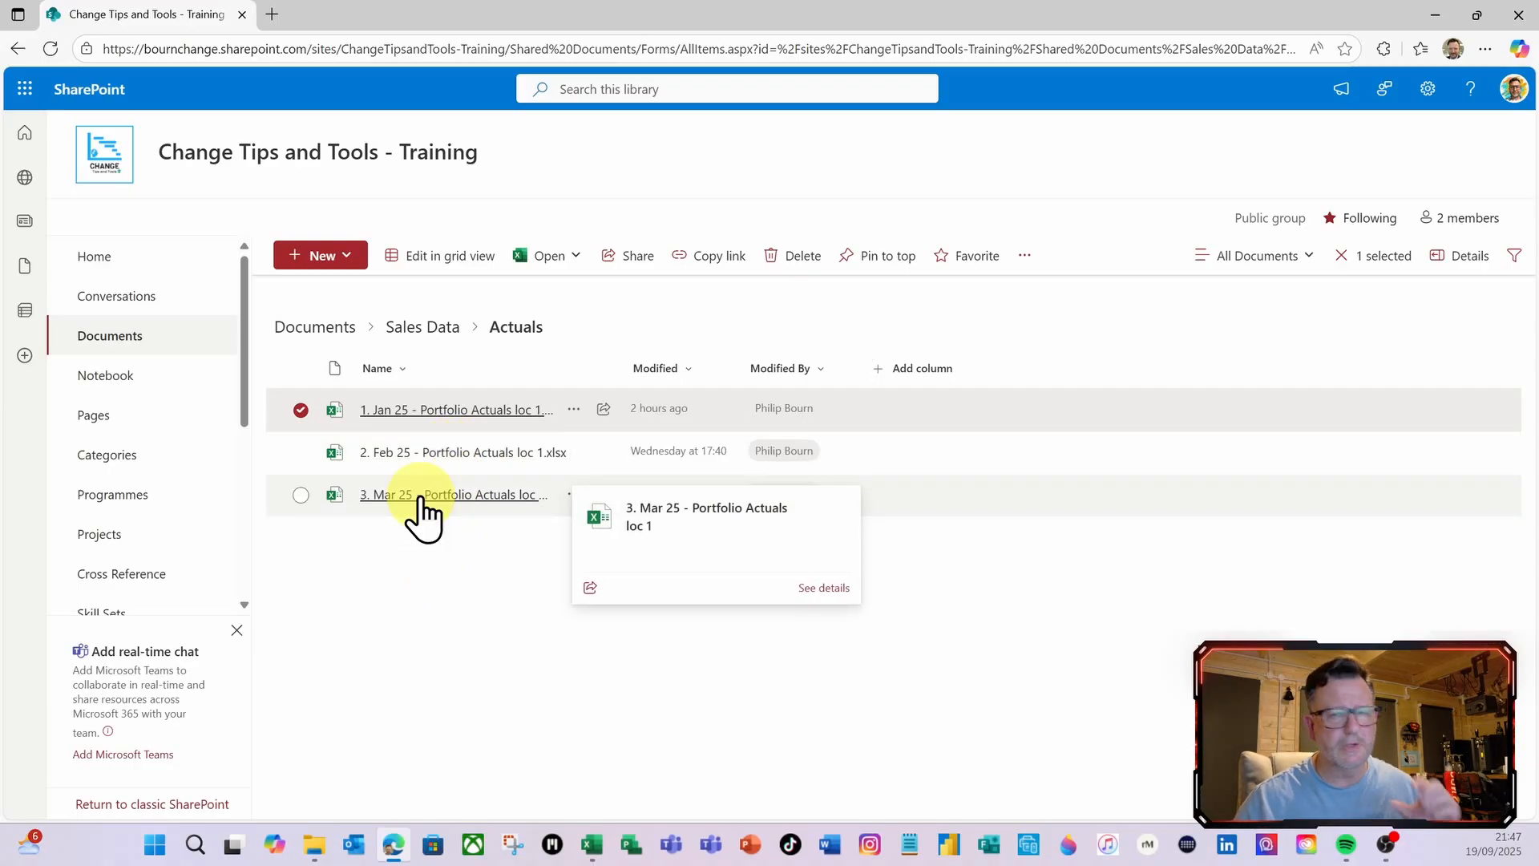
Open Portfolio Budget Master.xlsx from the Budgets folder of Sales Data, examine its monthly budget table and close it
{"action": "left_click", "coordinate": [439, 331]}
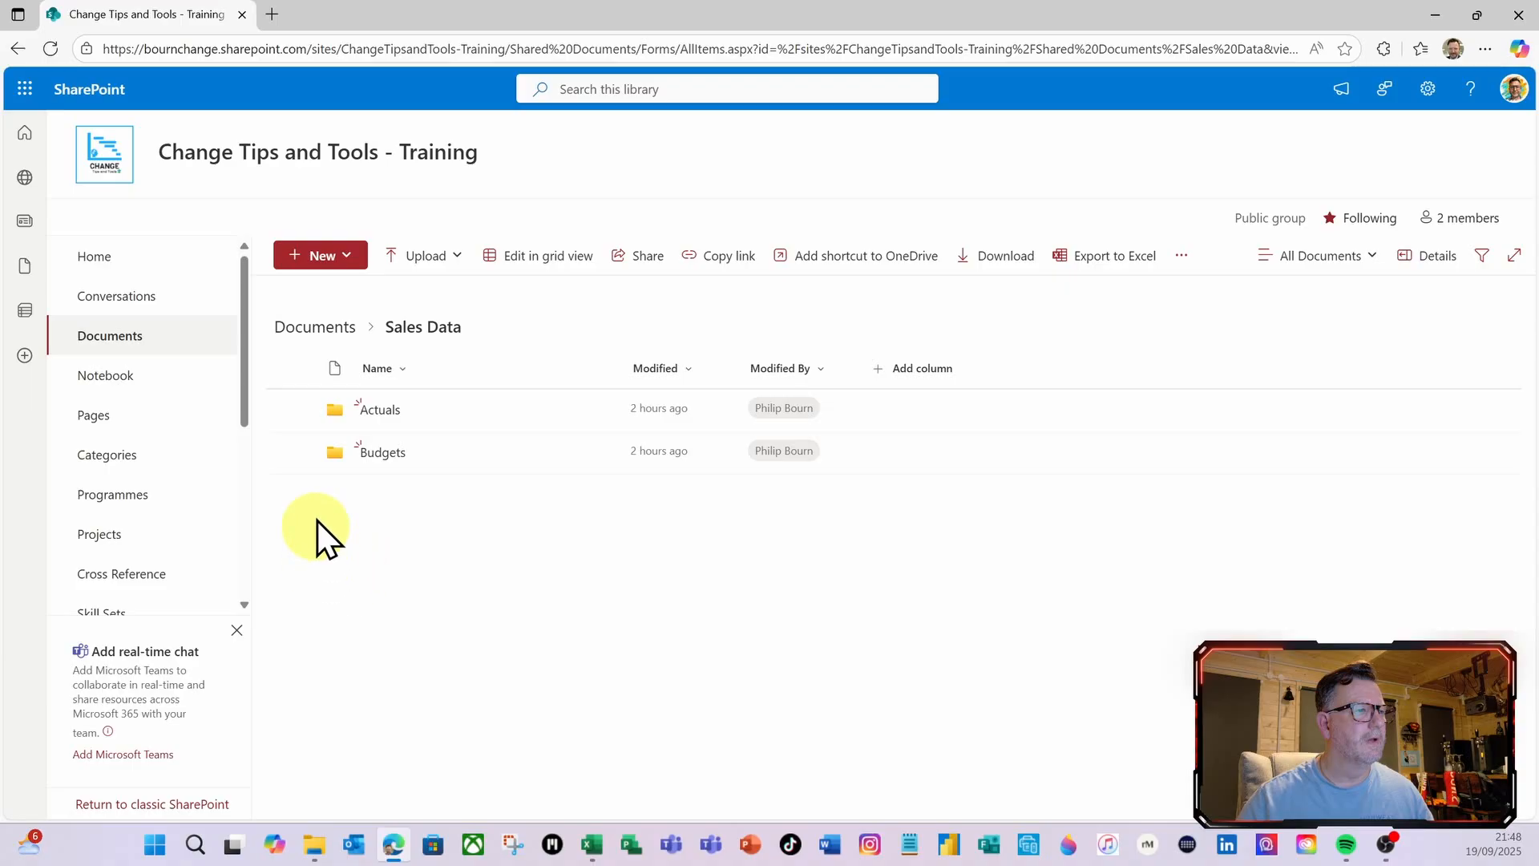
{"action": "left_click", "coordinate": [388, 461]}
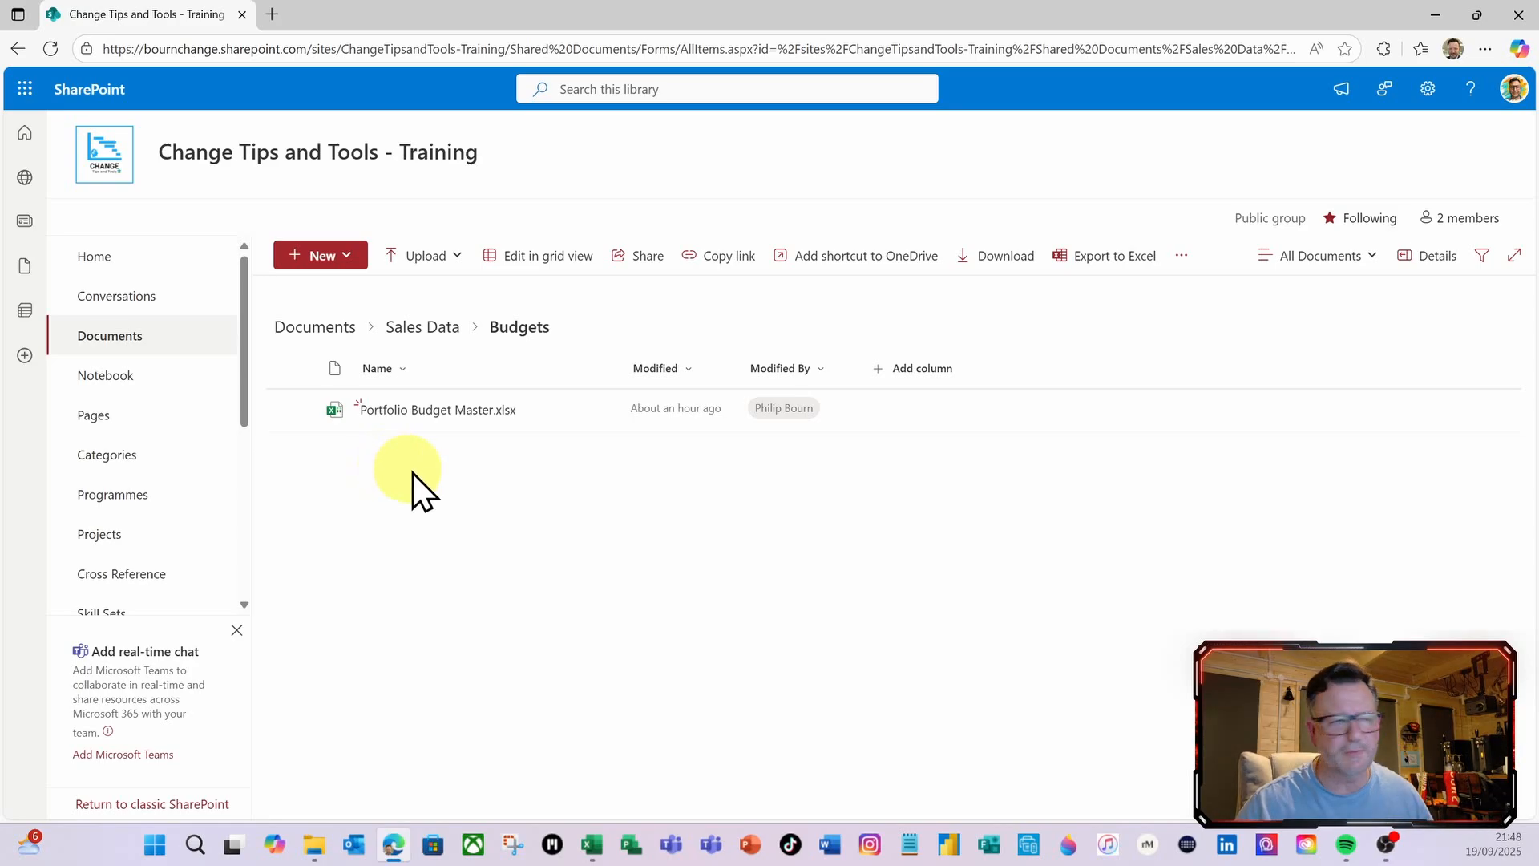
{"action": "left_click", "coordinate": [428, 411]}
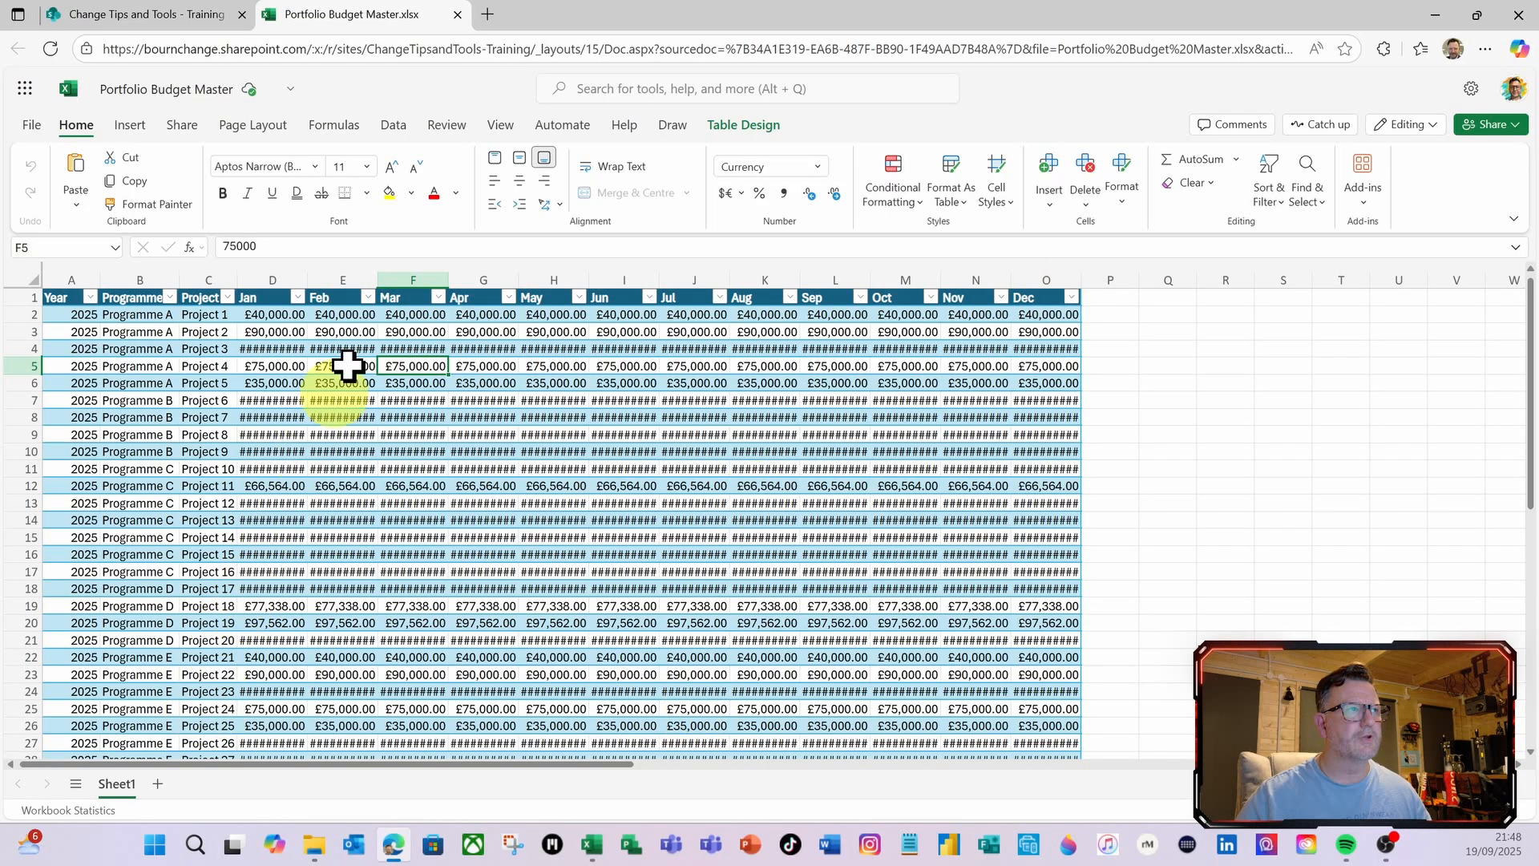
{"action": "left_click", "coordinate": [457, 14]}
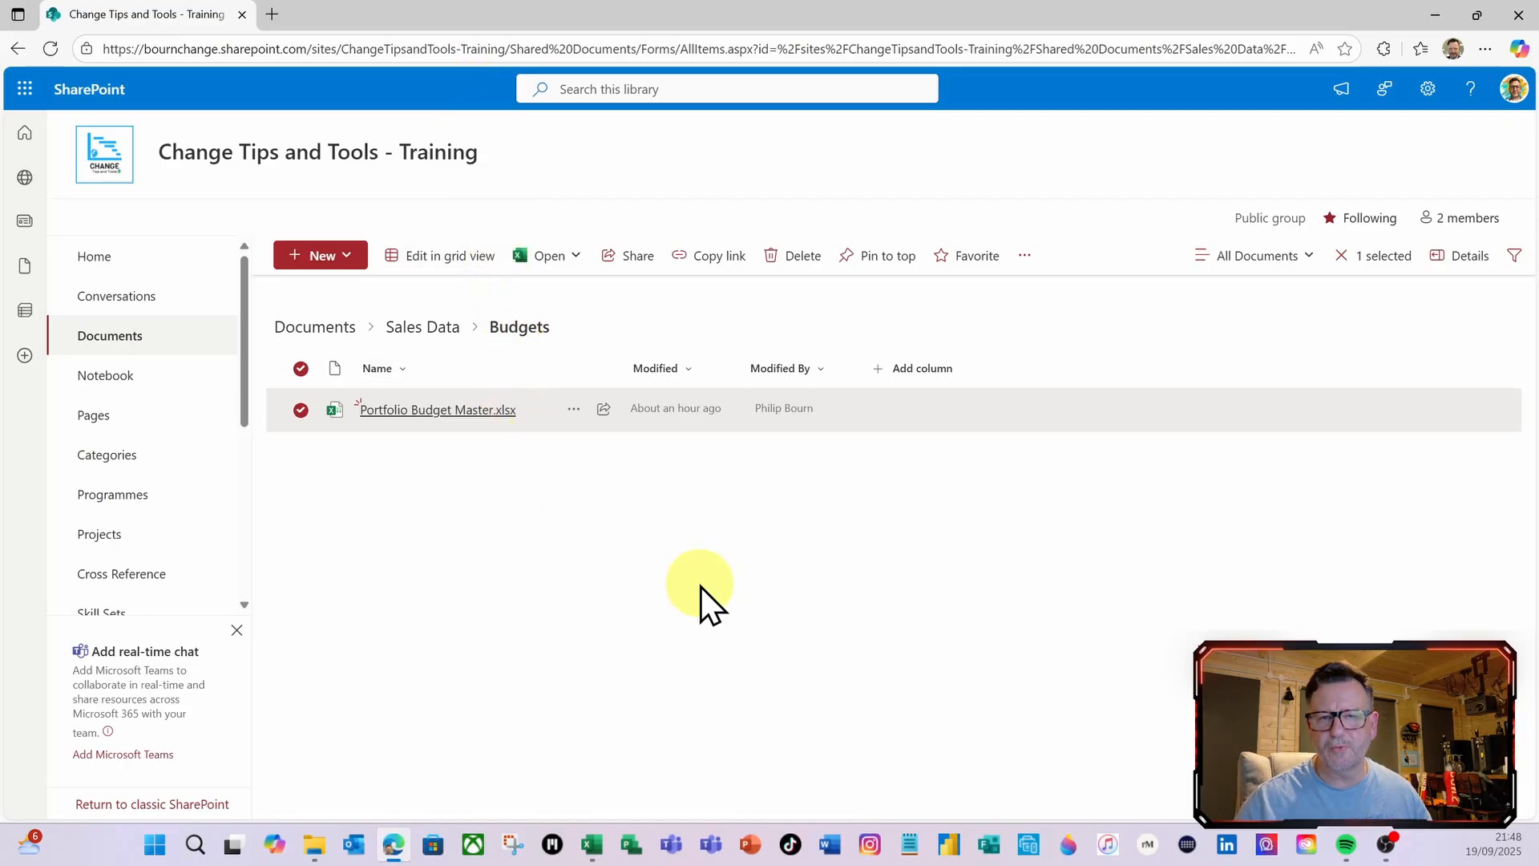
Switch to the SharePoint Folder Demo workbook in Excel and check which COM add-ins are enabled, without changing them
{"action": "left_click", "coordinate": [591, 845]}
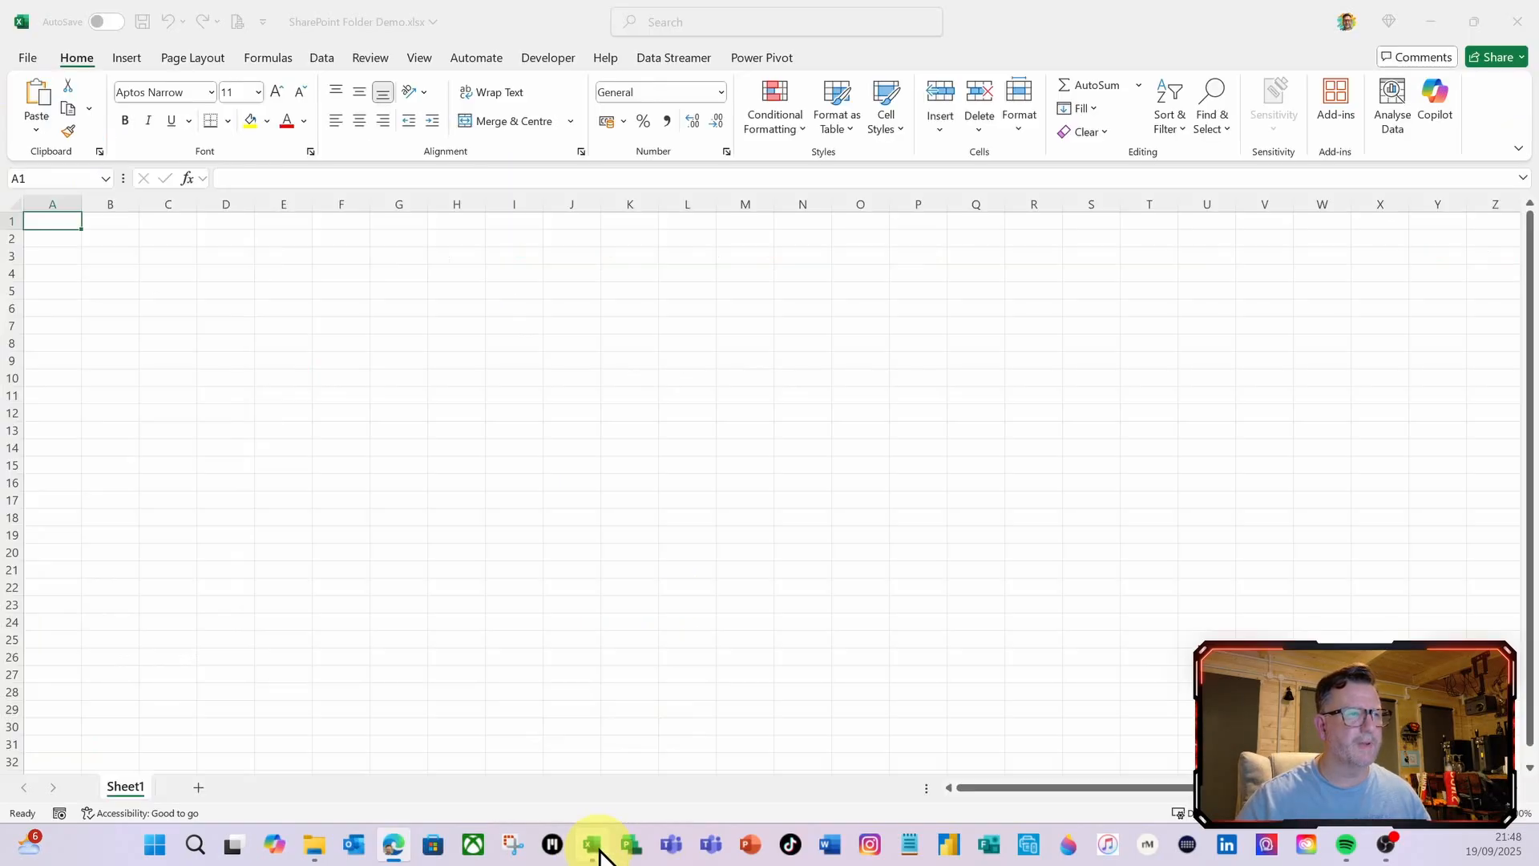
{"action": "left_click", "coordinate": [233, 330]}
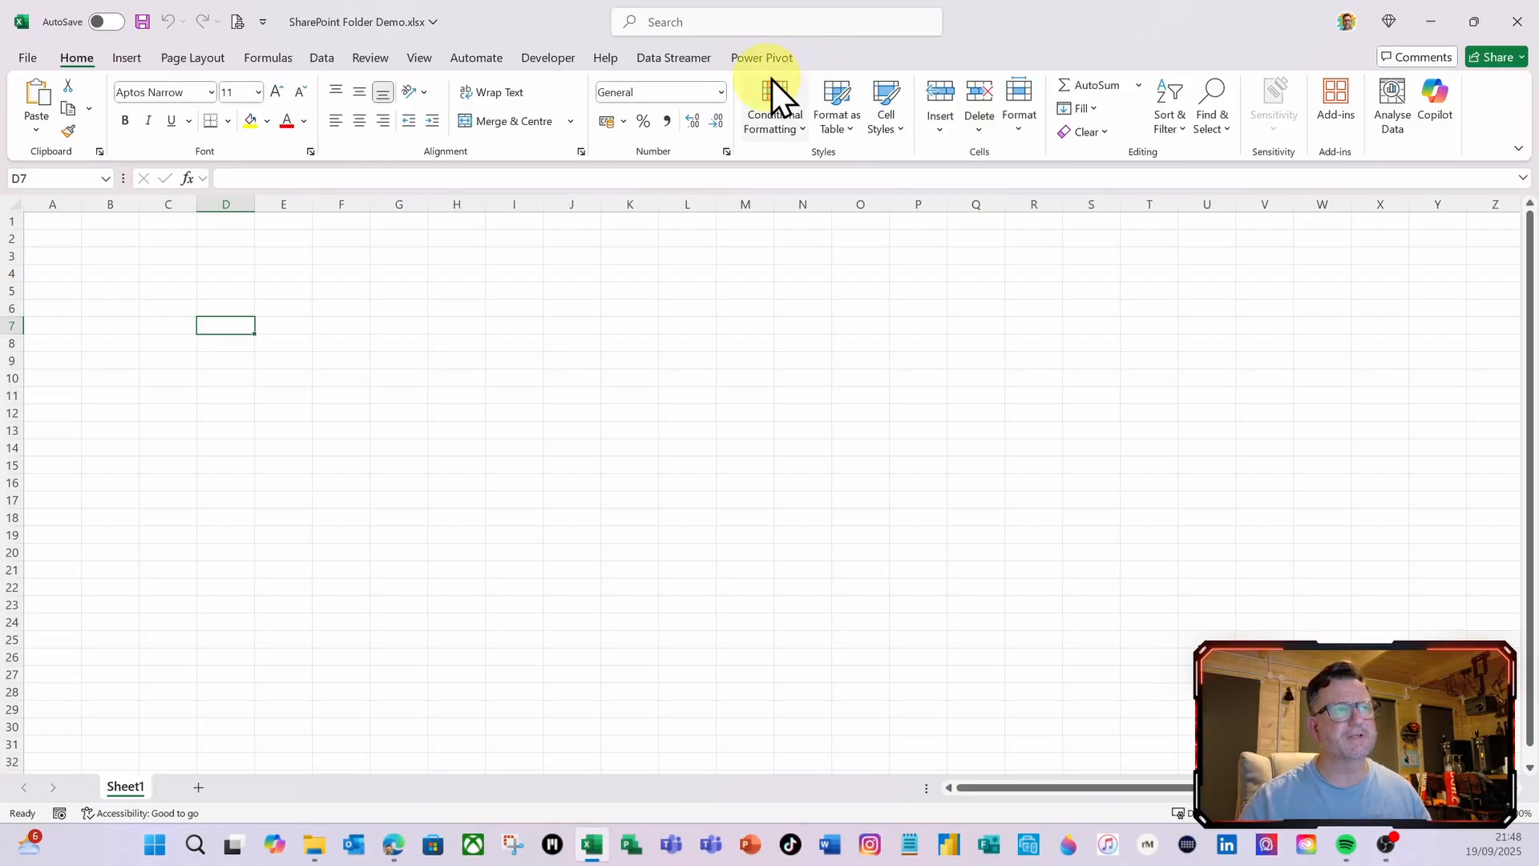
{"action": "left_click", "coordinate": [29, 59]}
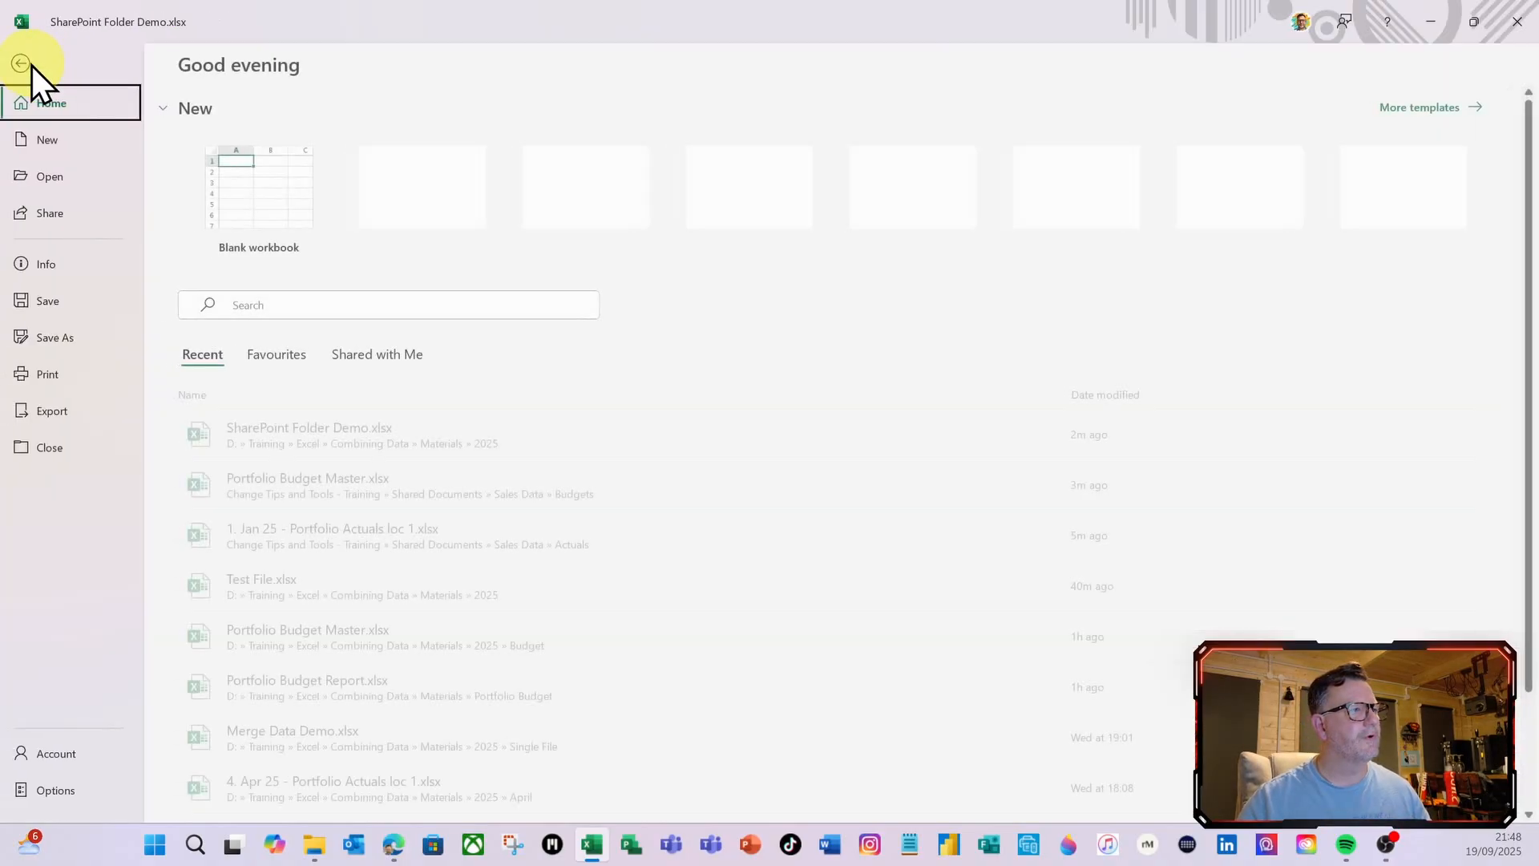
{"action": "left_click", "coordinate": [53, 789]}
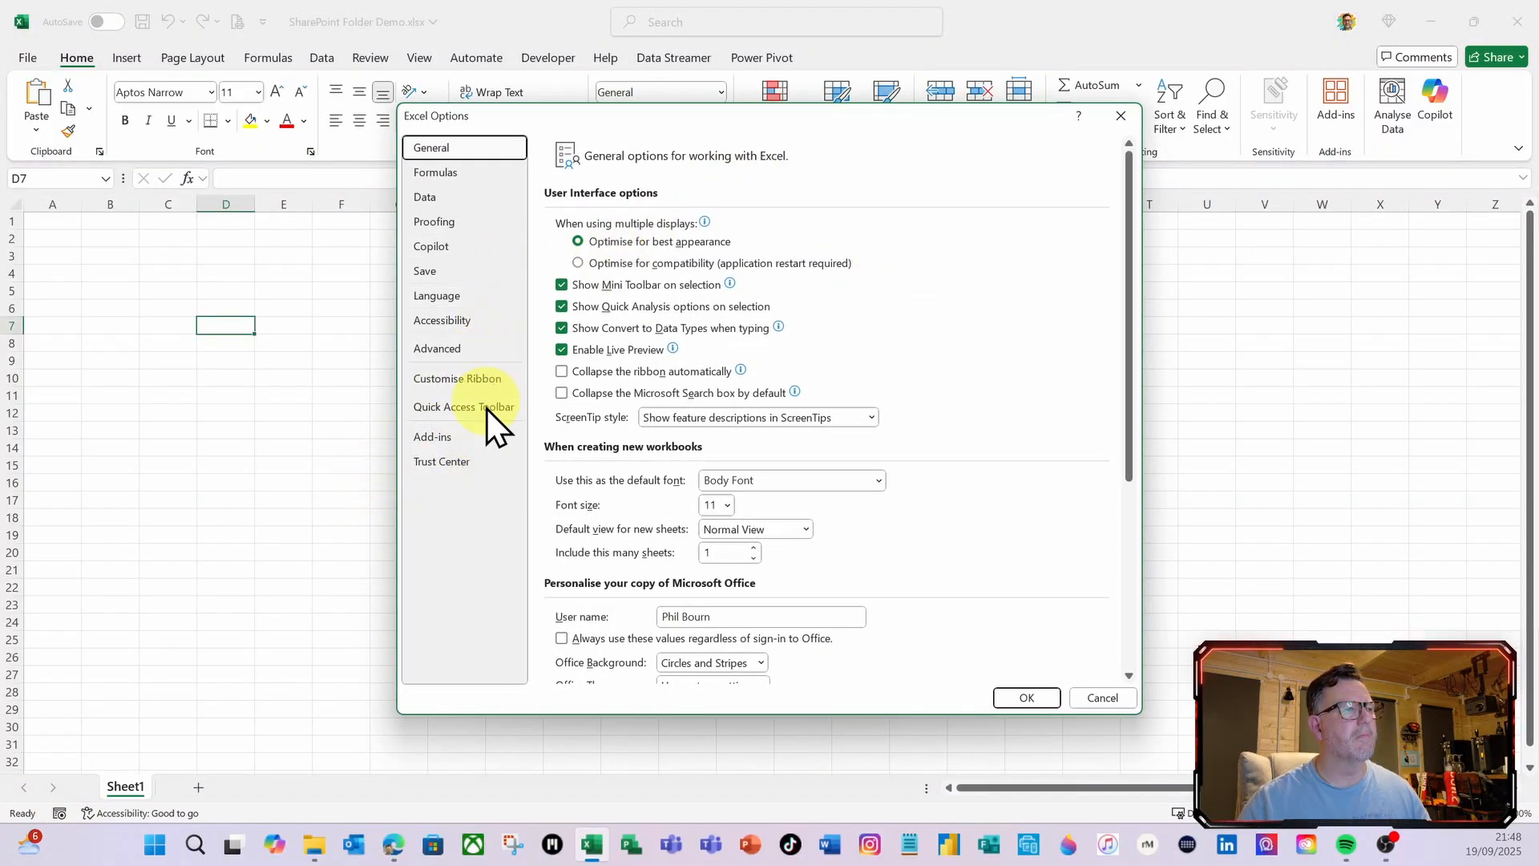
{"action": "left_click", "coordinate": [449, 441]}
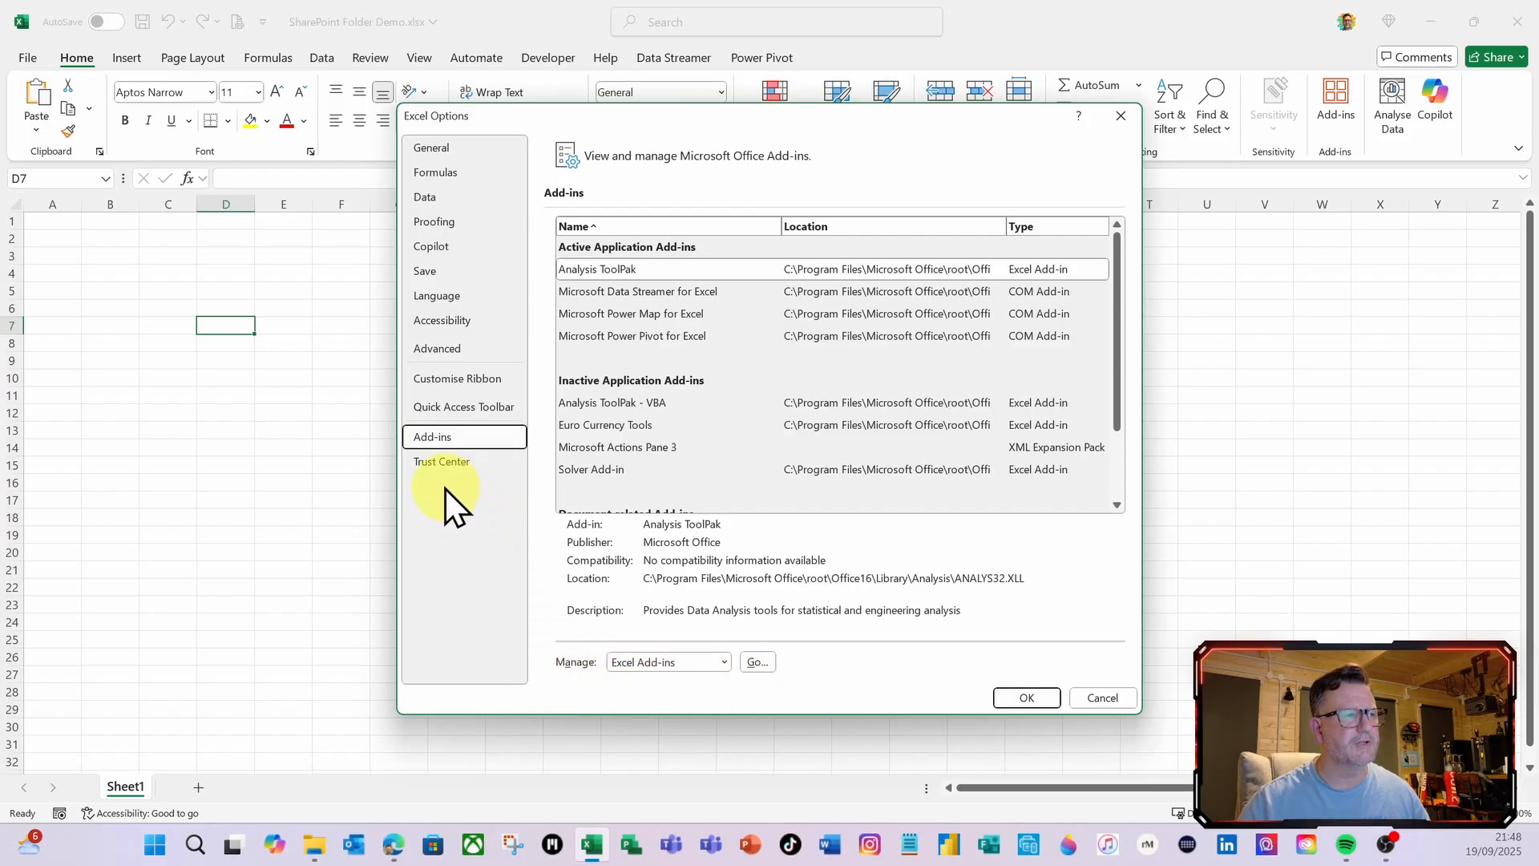
{"action": "left_click", "coordinate": [725, 665]}
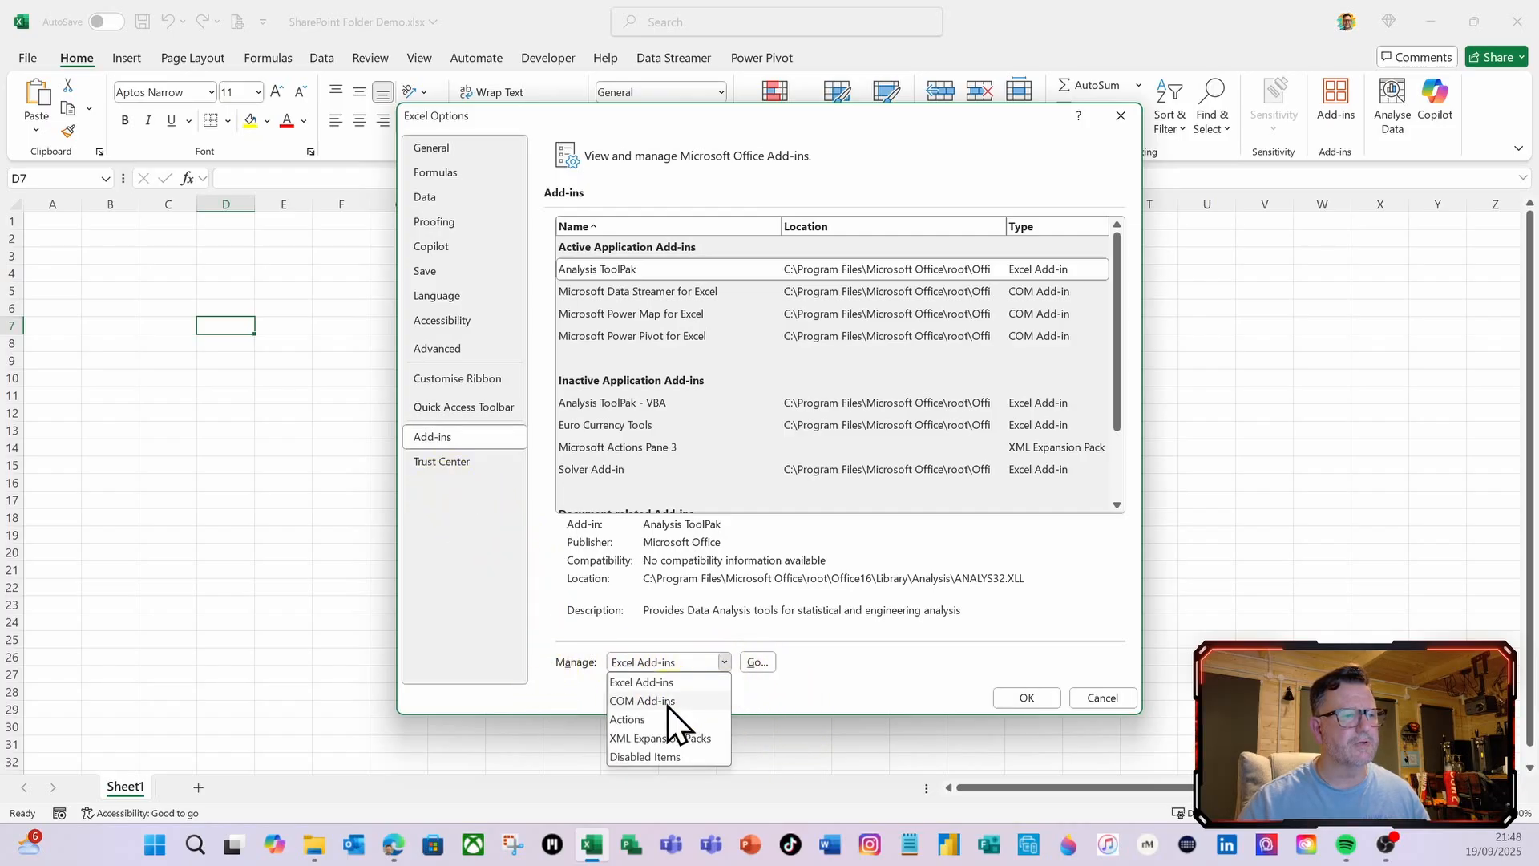
{"action": "left_click", "coordinate": [666, 702]}
{"action": "left_click", "coordinate": [765, 668]}
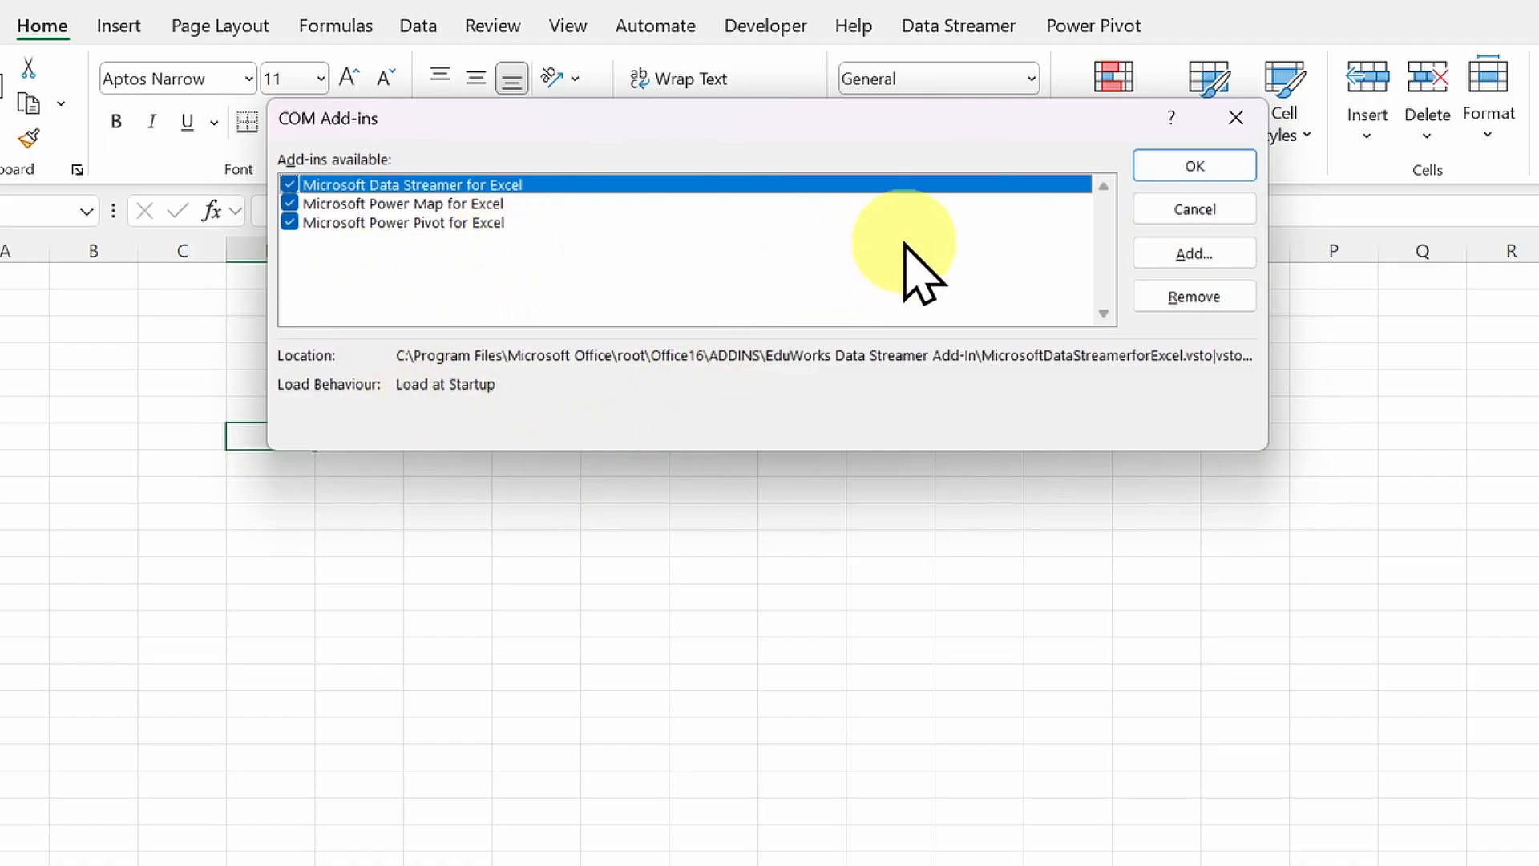
{"action": "left_click", "coordinate": [1223, 208]}
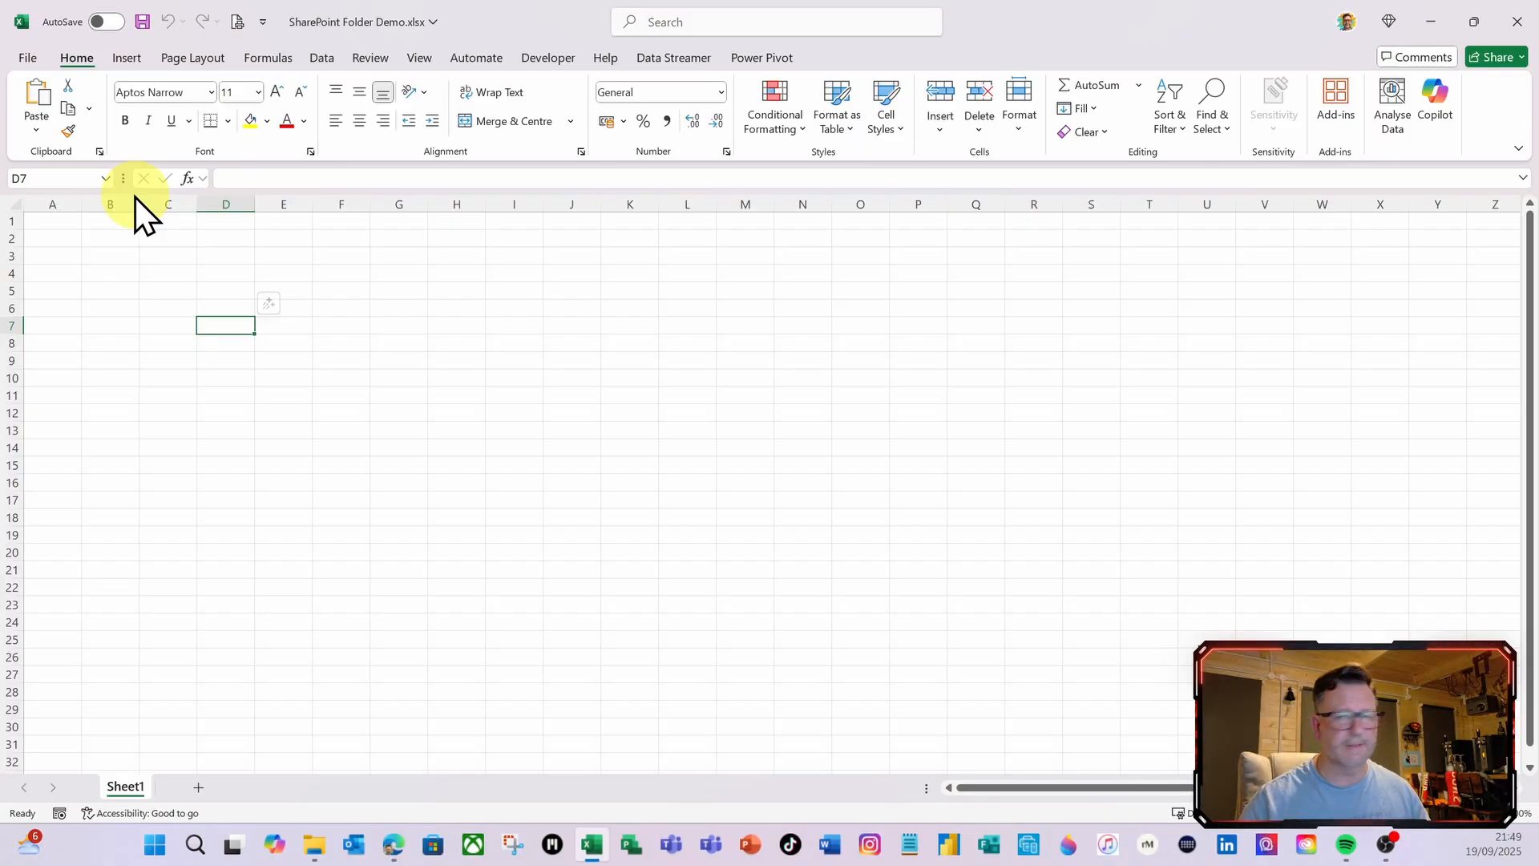
Create a new blank query in the Power Query Editor
{"action": "left_click", "coordinate": [320, 60]}
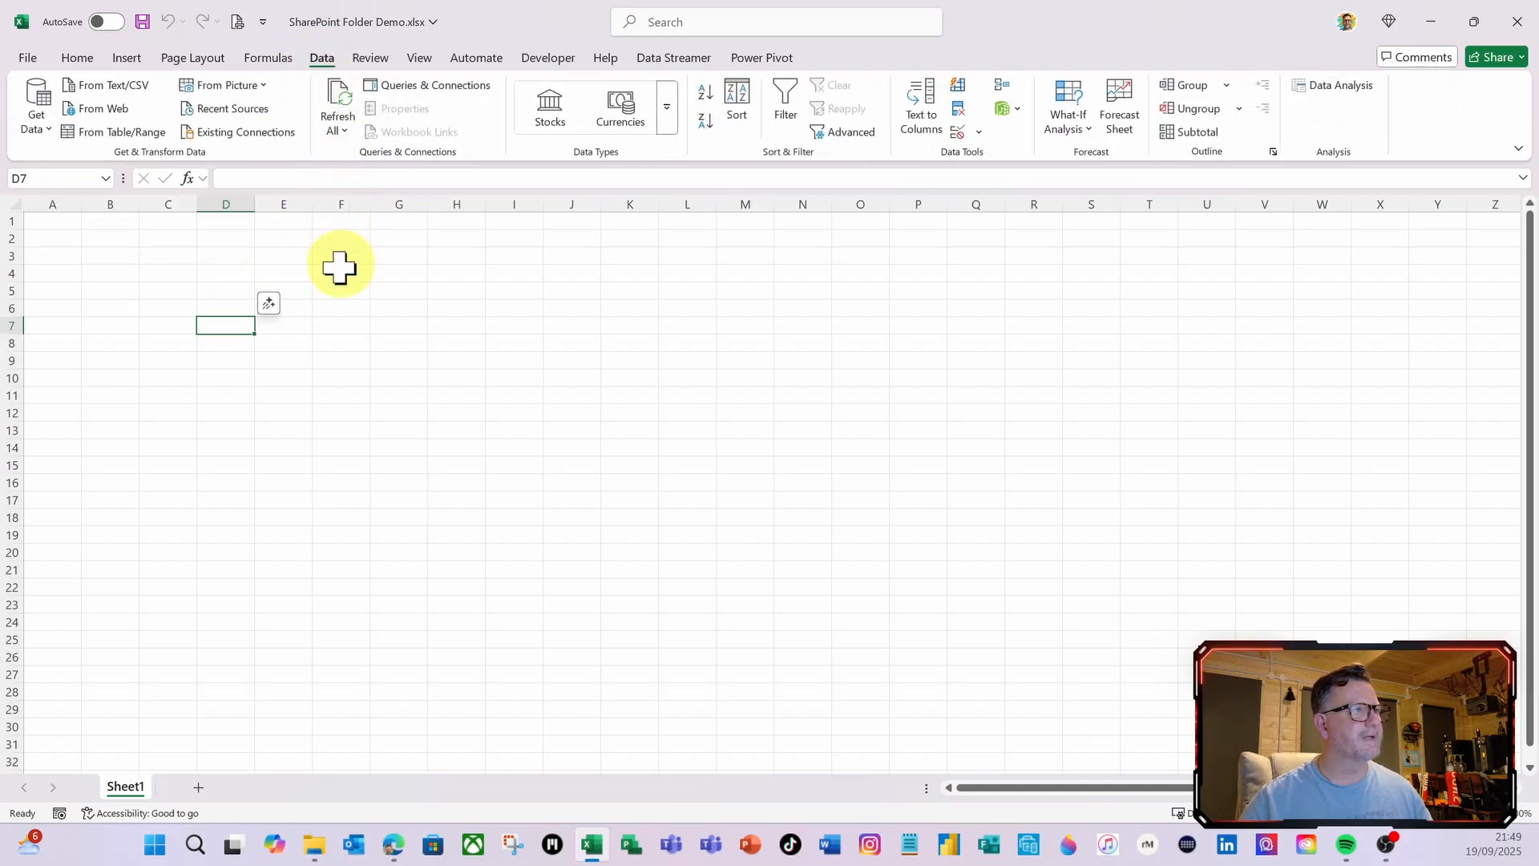
{"action": "left_click", "coordinate": [47, 130]}
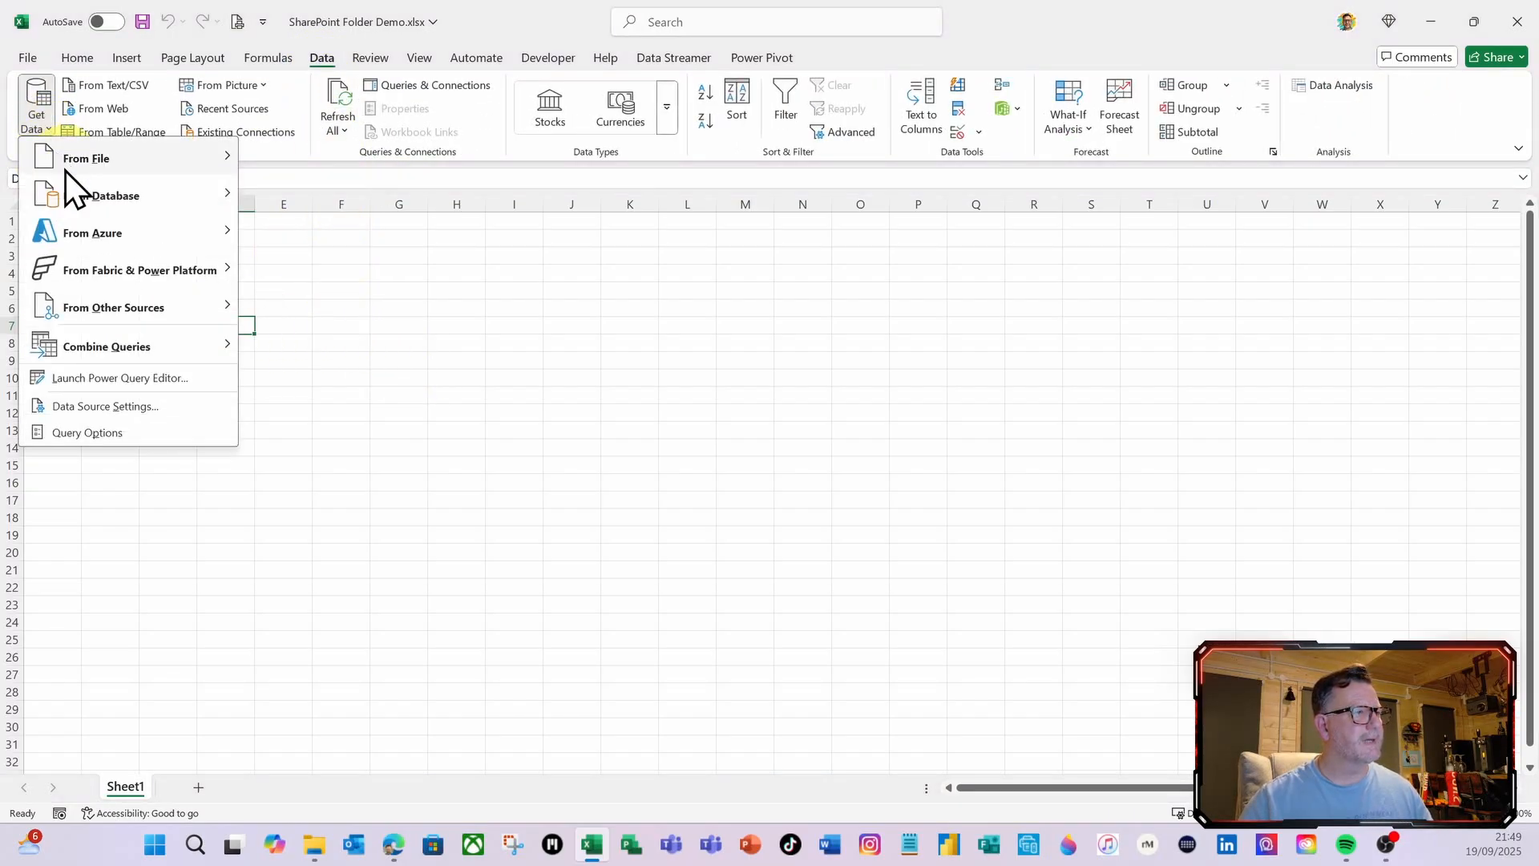
{"action": "mouse_move", "coordinate": [118, 356]}
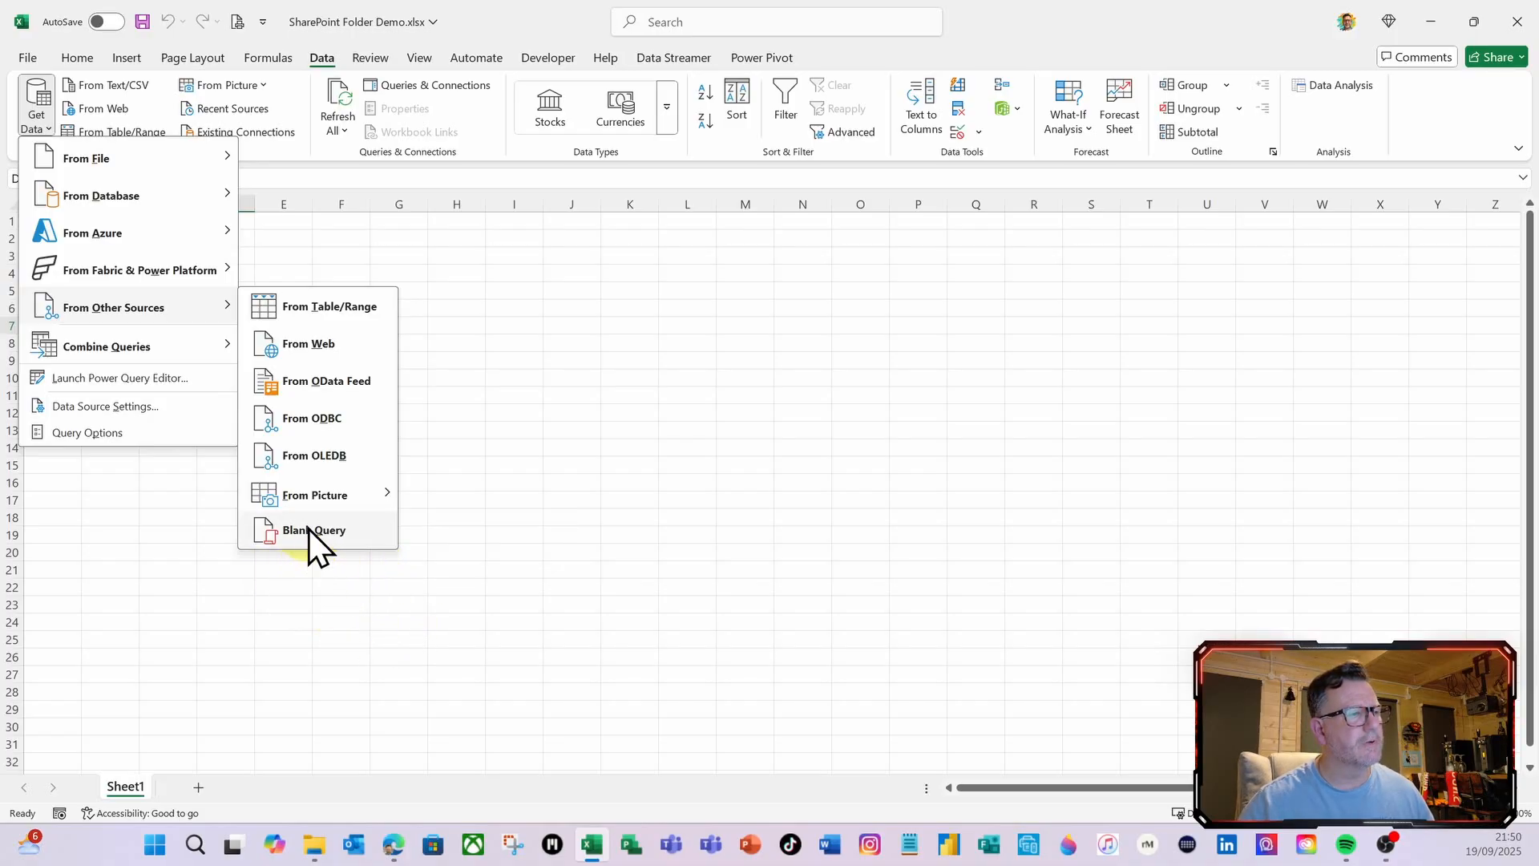
{"action": "left_click", "coordinate": [331, 535]}
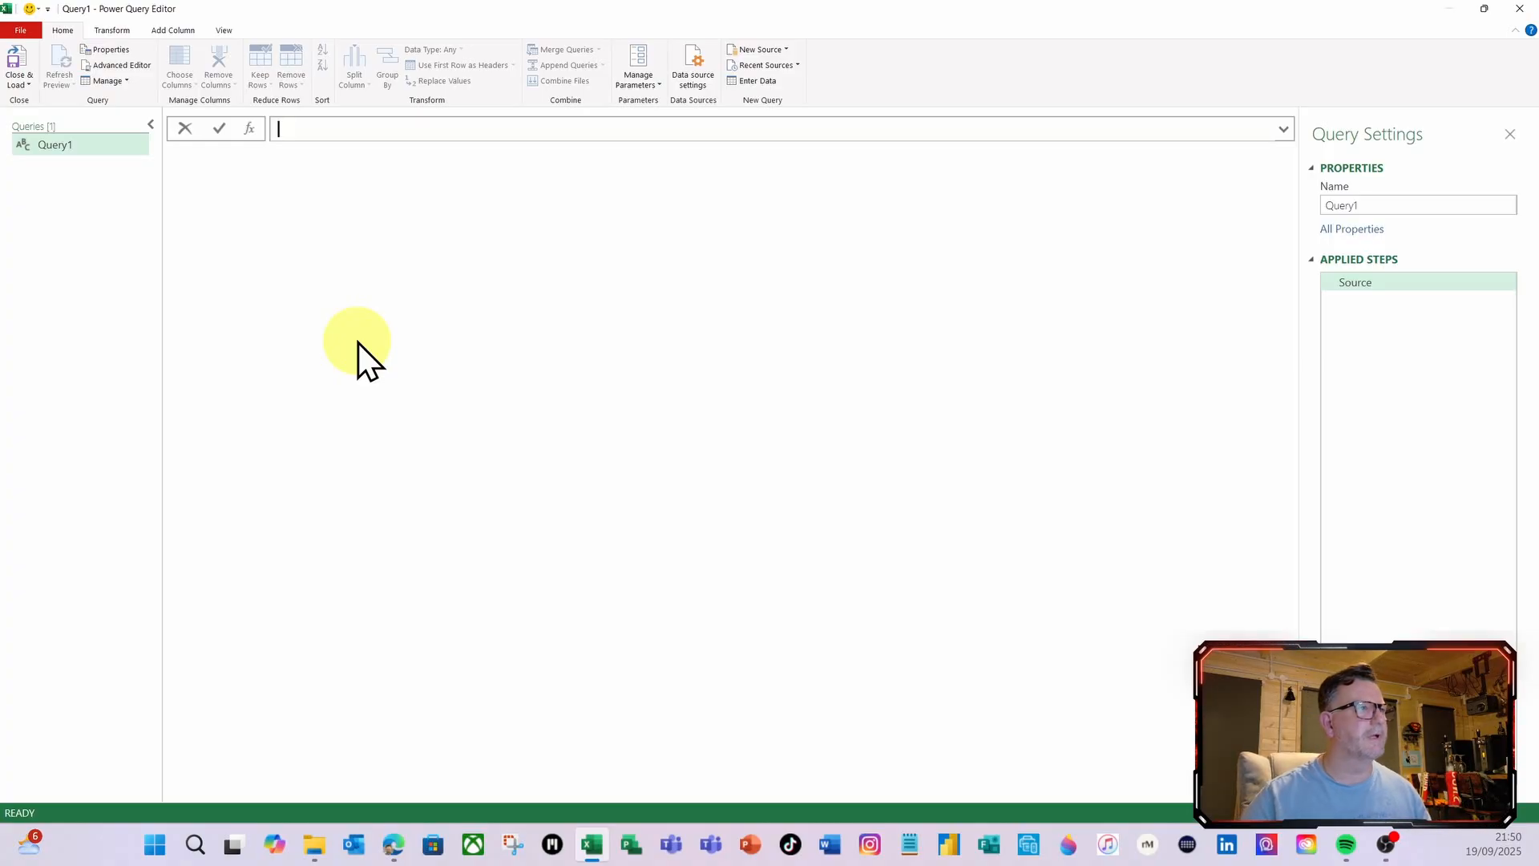
Rename the blank query as SharePoint Folders
{"action": "left_click", "coordinate": [1391, 205]}
{"action": "double_click", "coordinate": [1391, 205]}
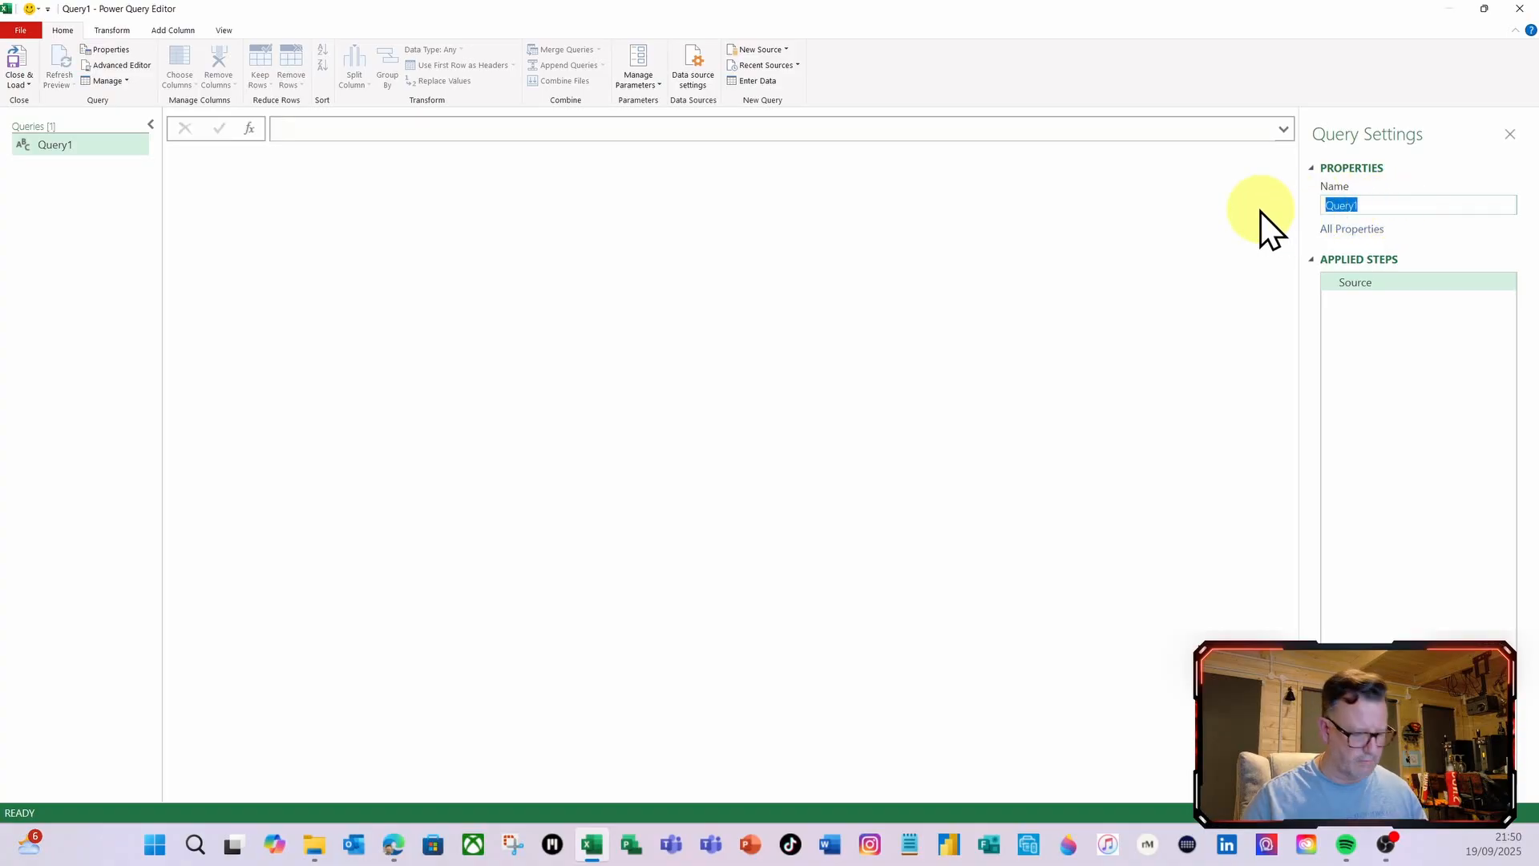
{"action": "type", "text": "S"}
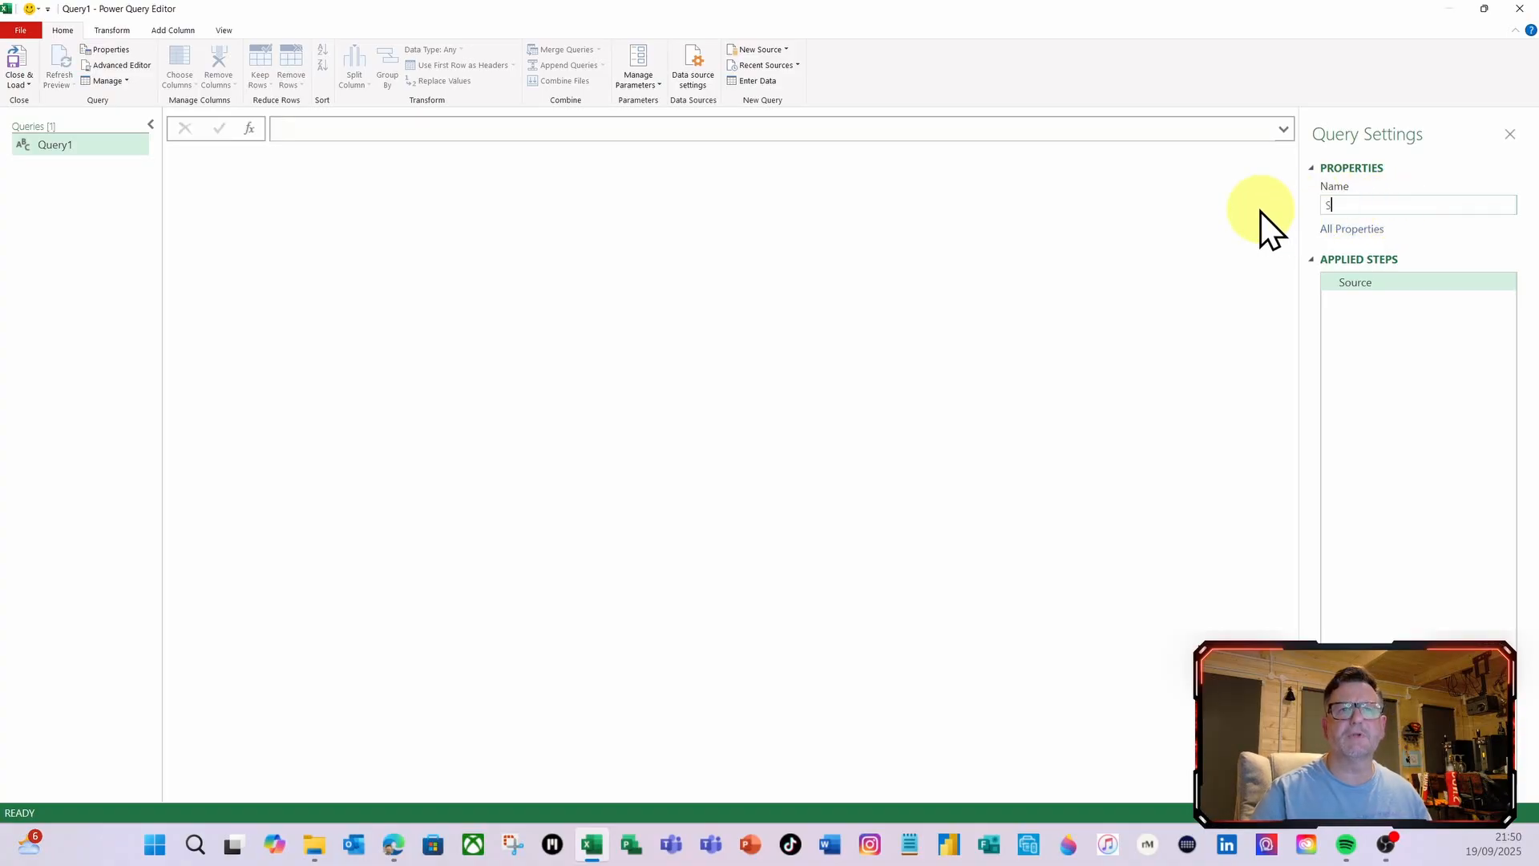
{"action": "type", "text": "hare"}
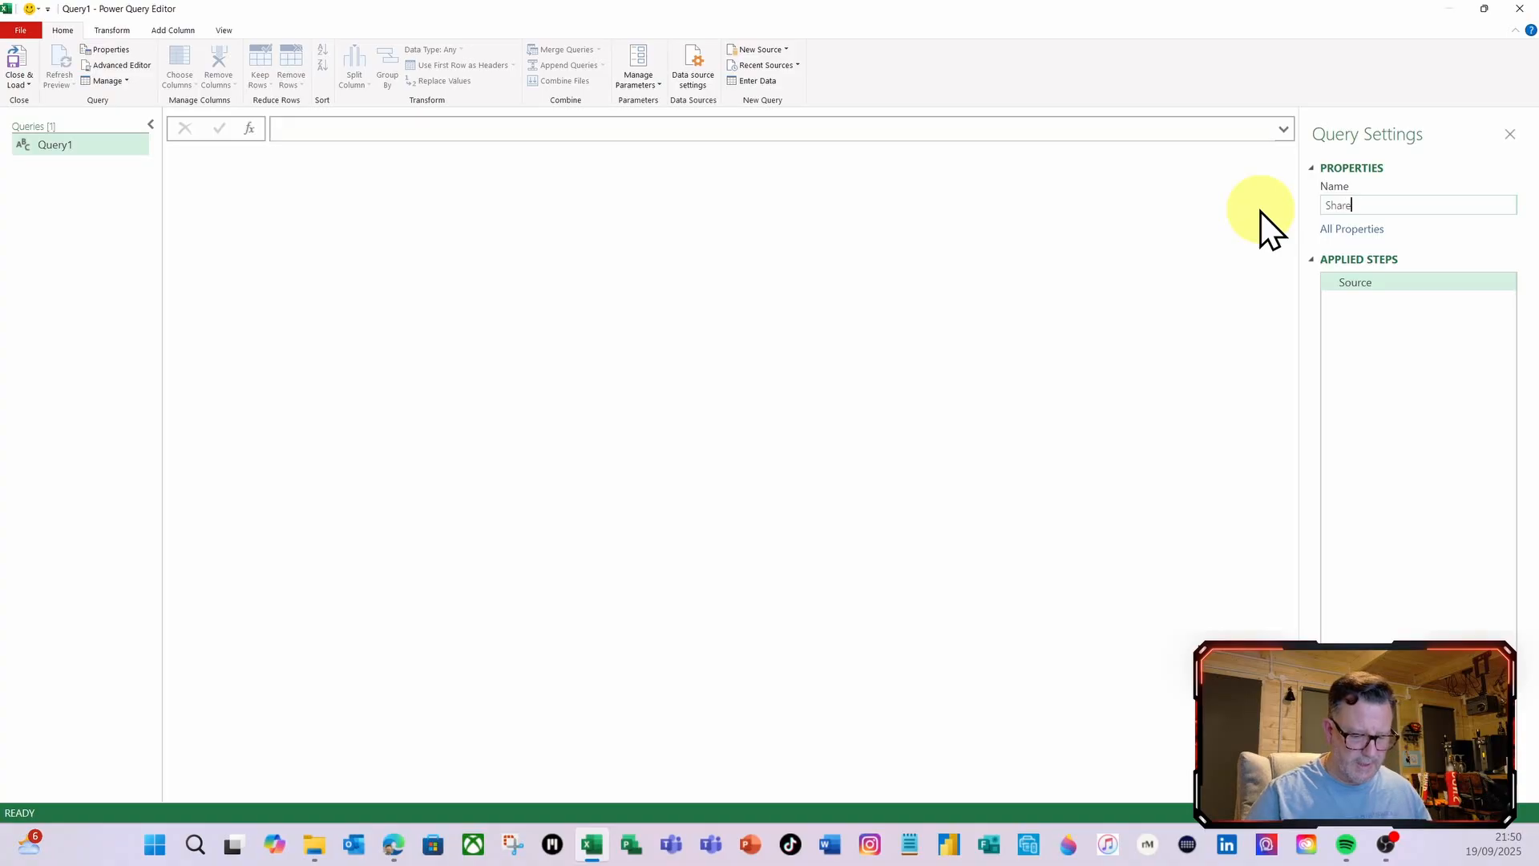
{"action": "type", "text": "Point "}
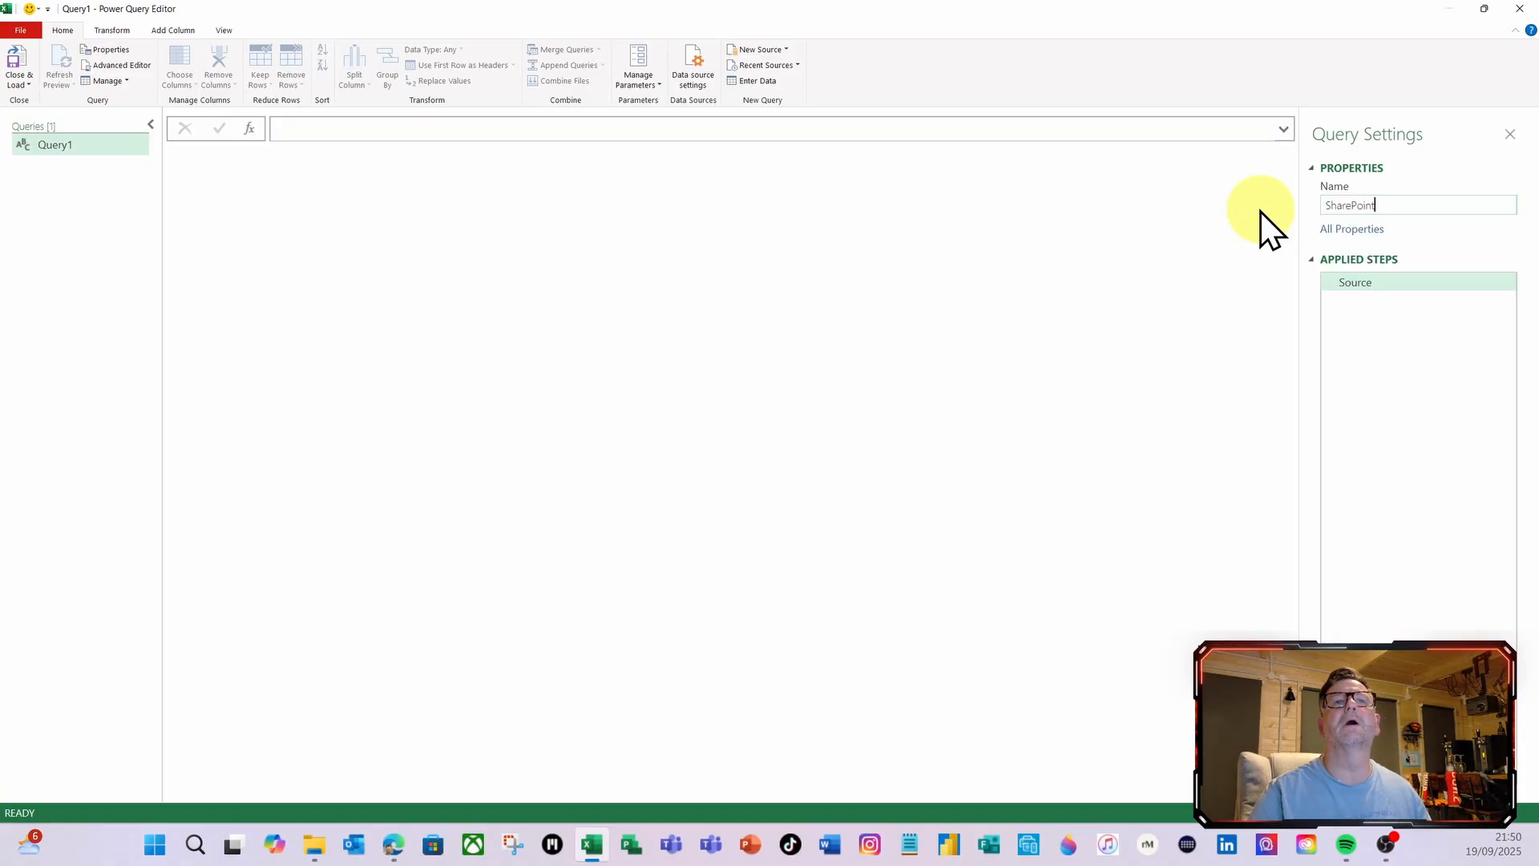
{"action": "type", "text": "Folders"}
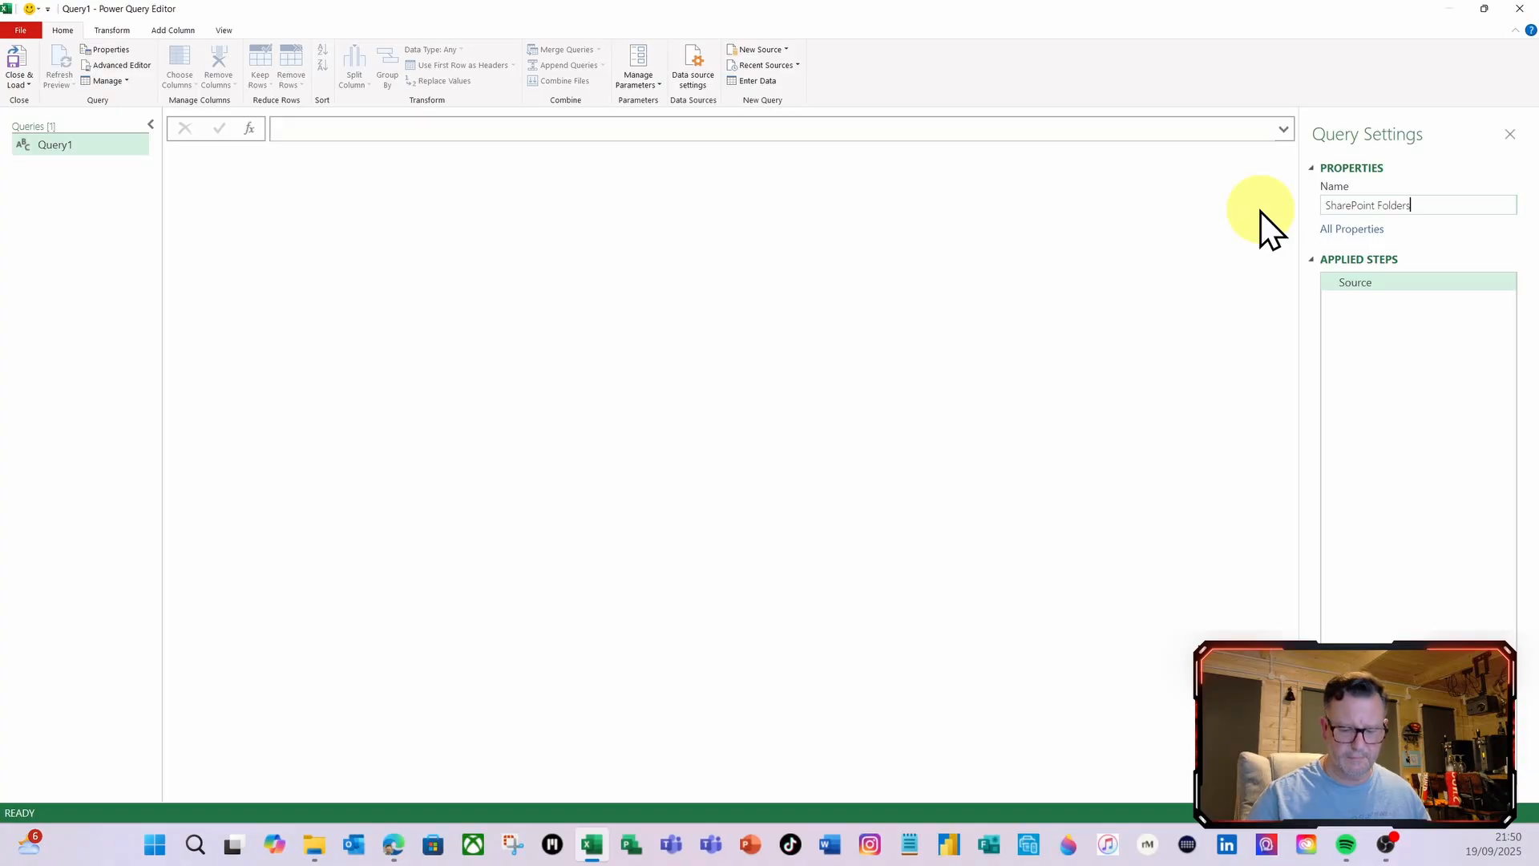
{"action": "key", "text": "Return"}
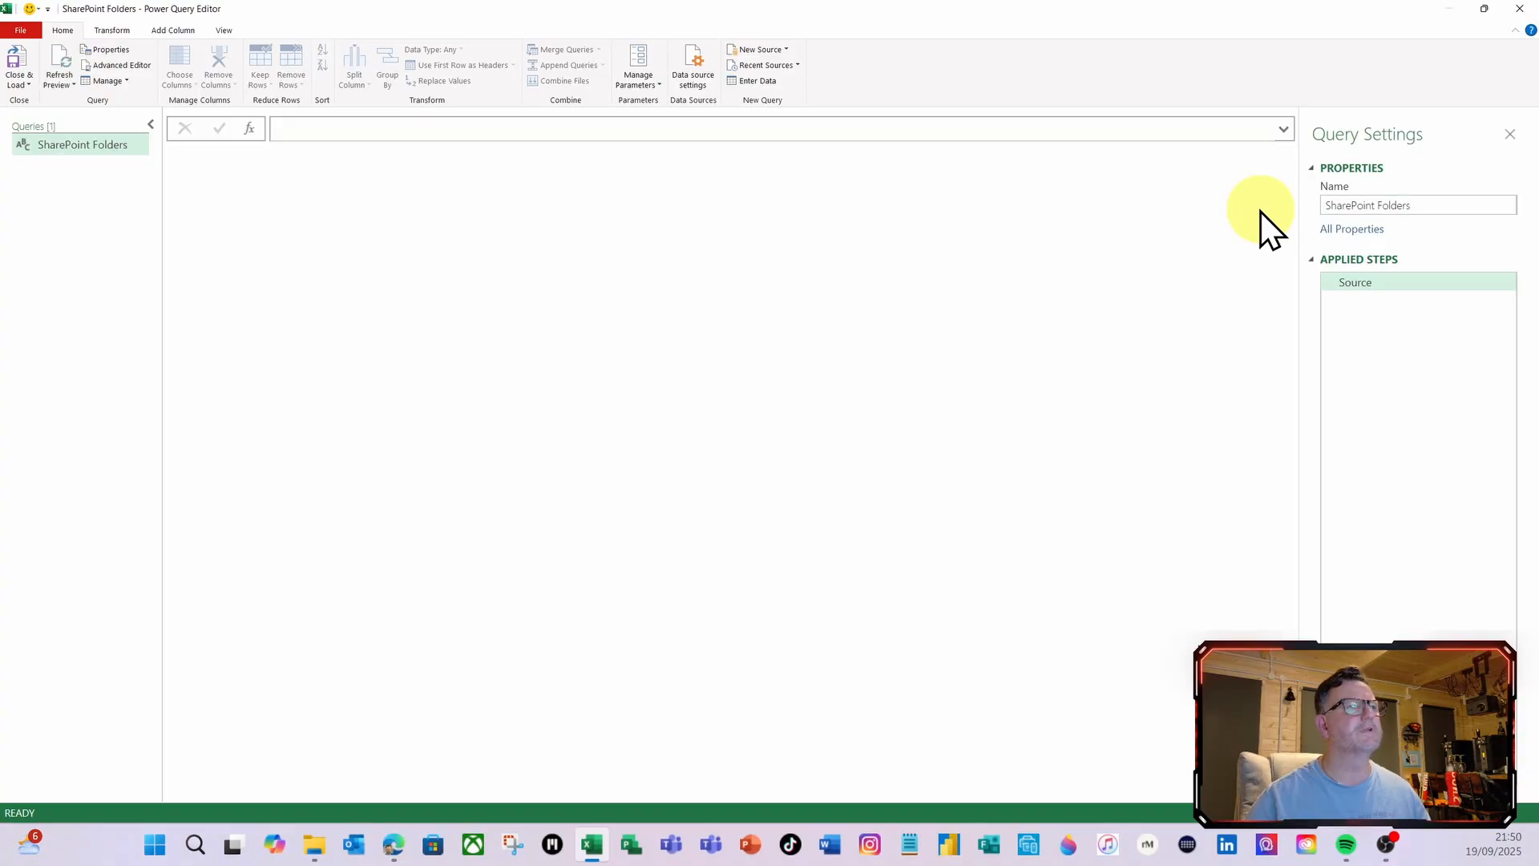
{"action": "left_click", "coordinate": [305, 130]}
{"action": "type", "text": "="}
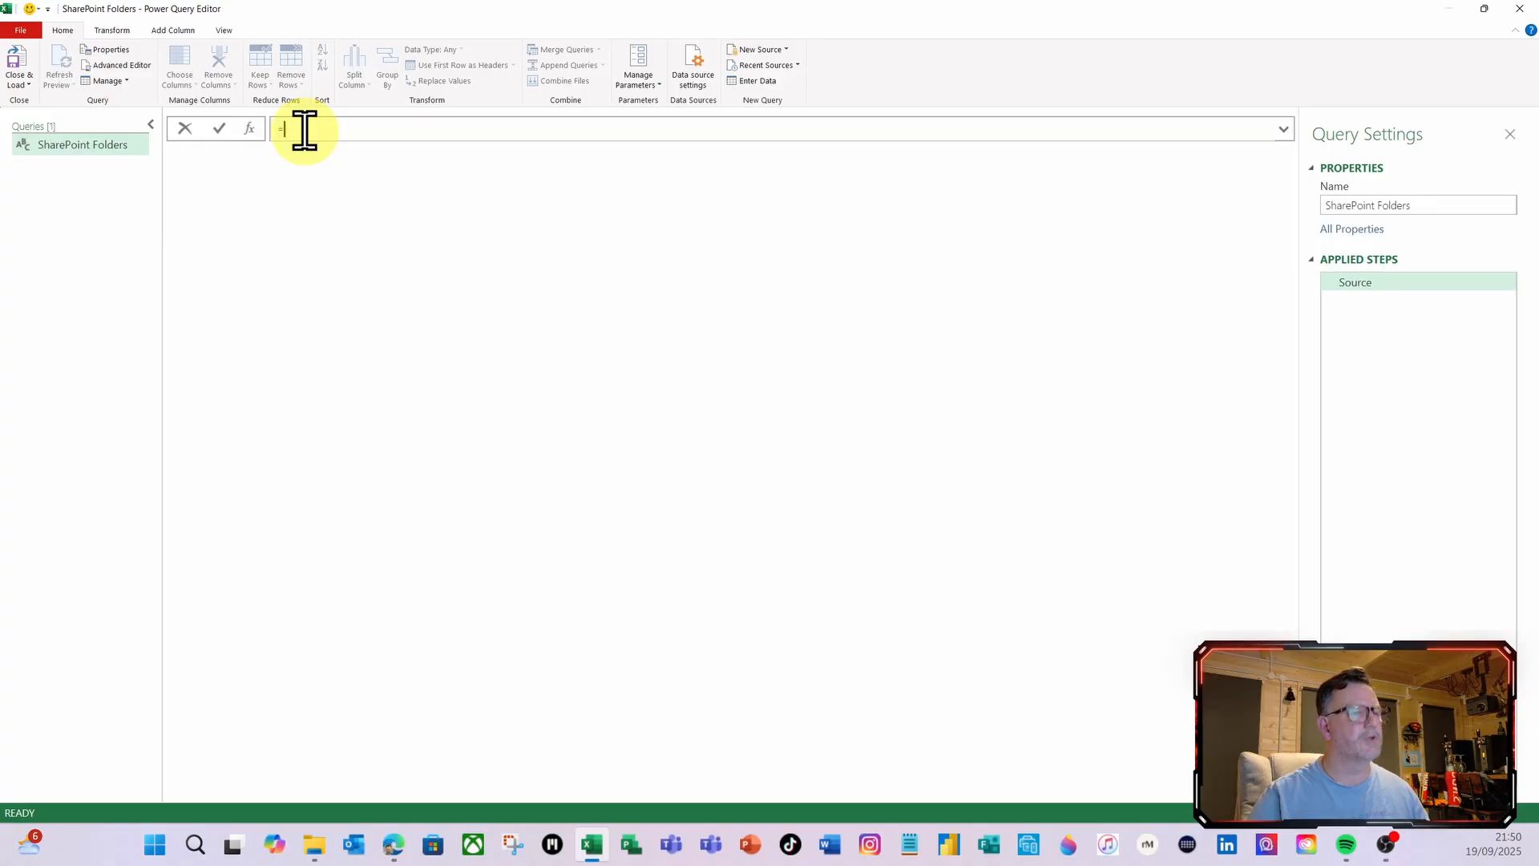
{"action": "type", "text": "Shar"}
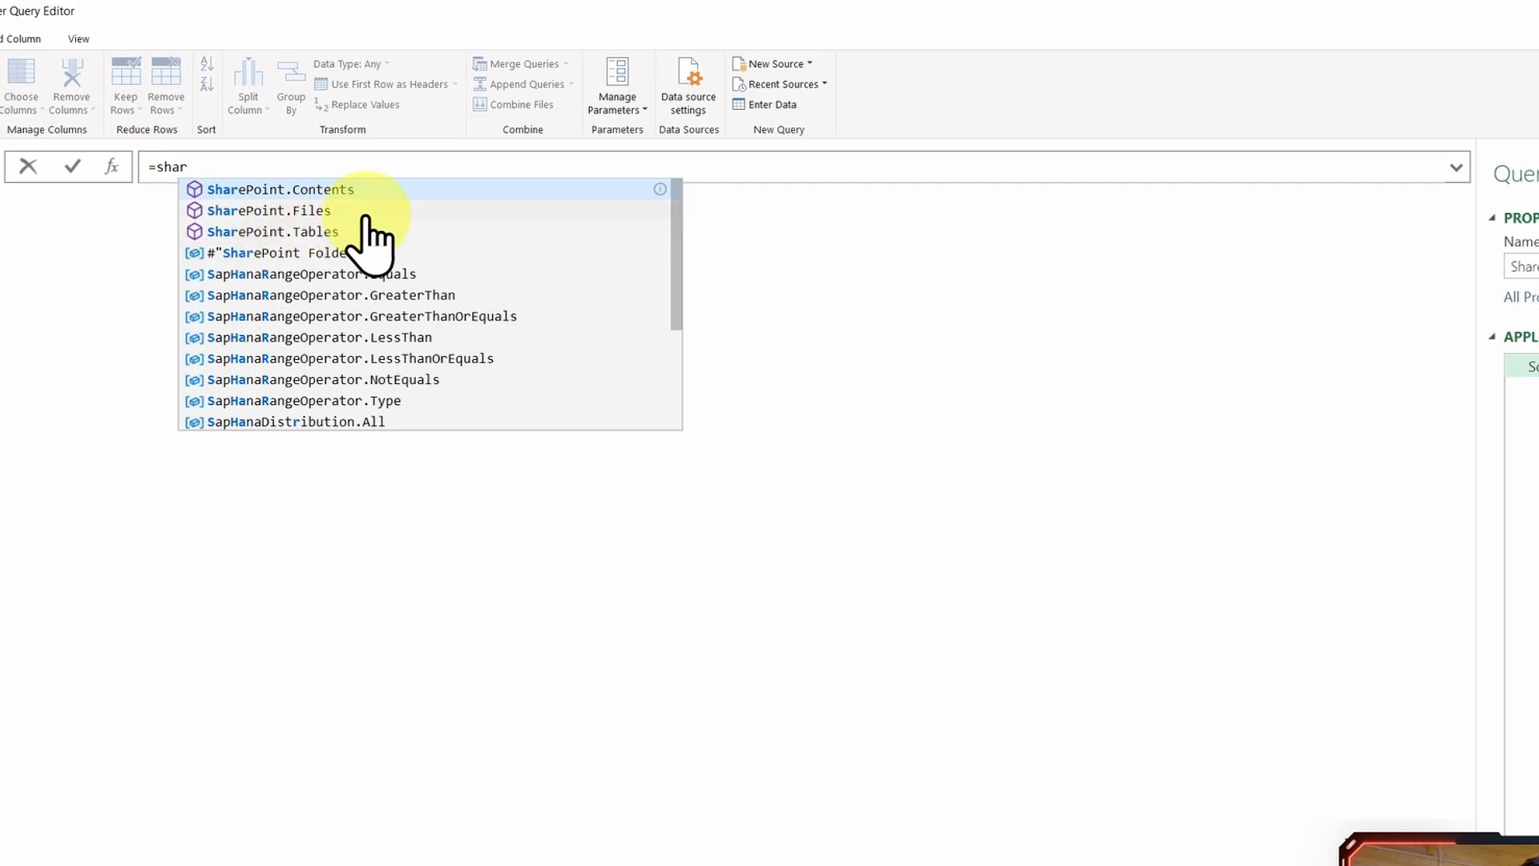
{"action": "left_click", "coordinate": [287, 193]}
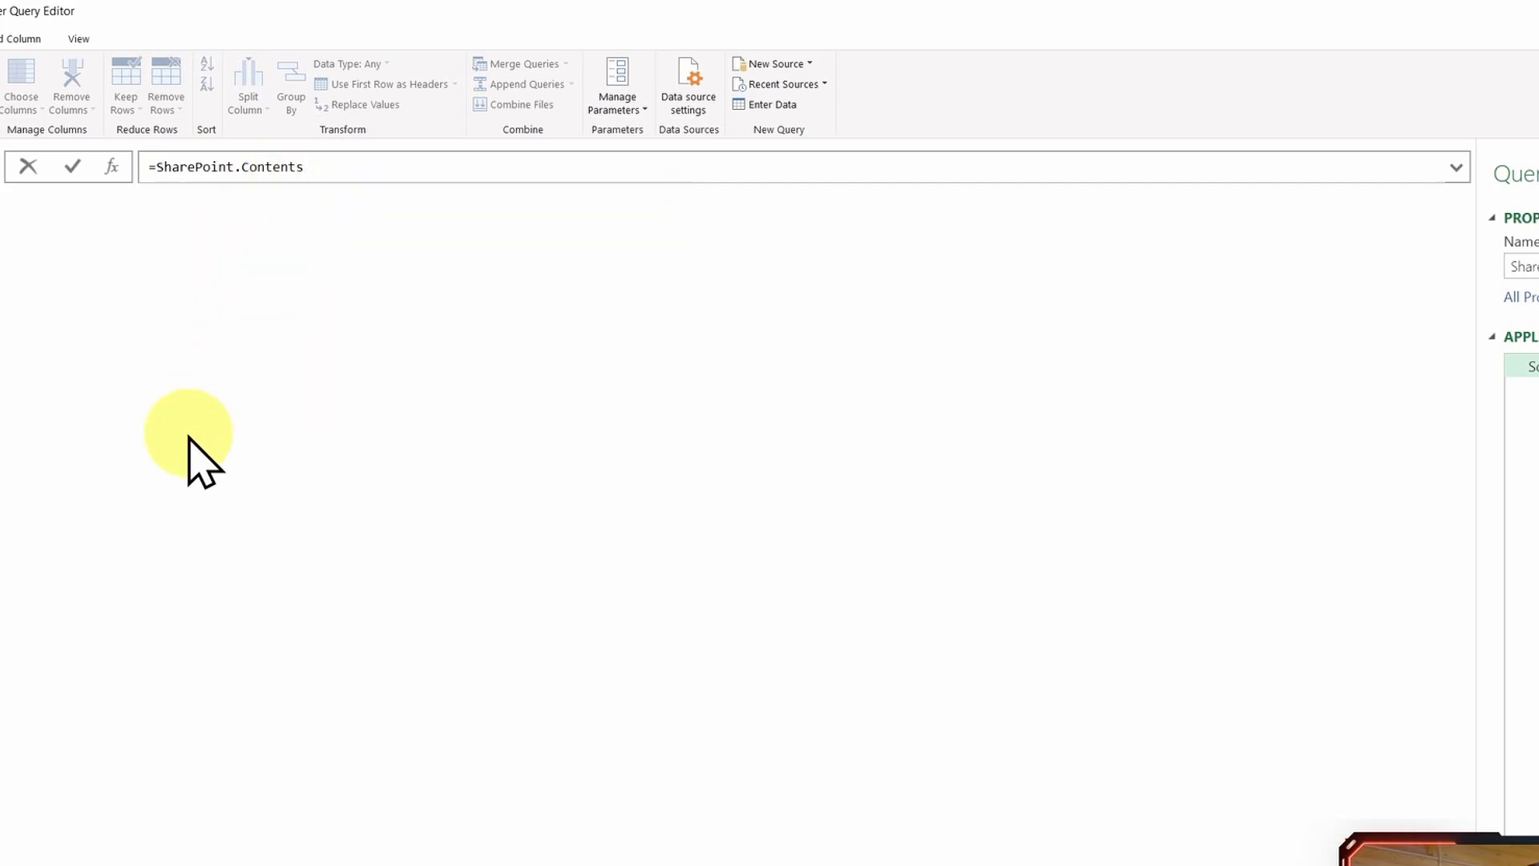
{"action": "type", "text": "("}
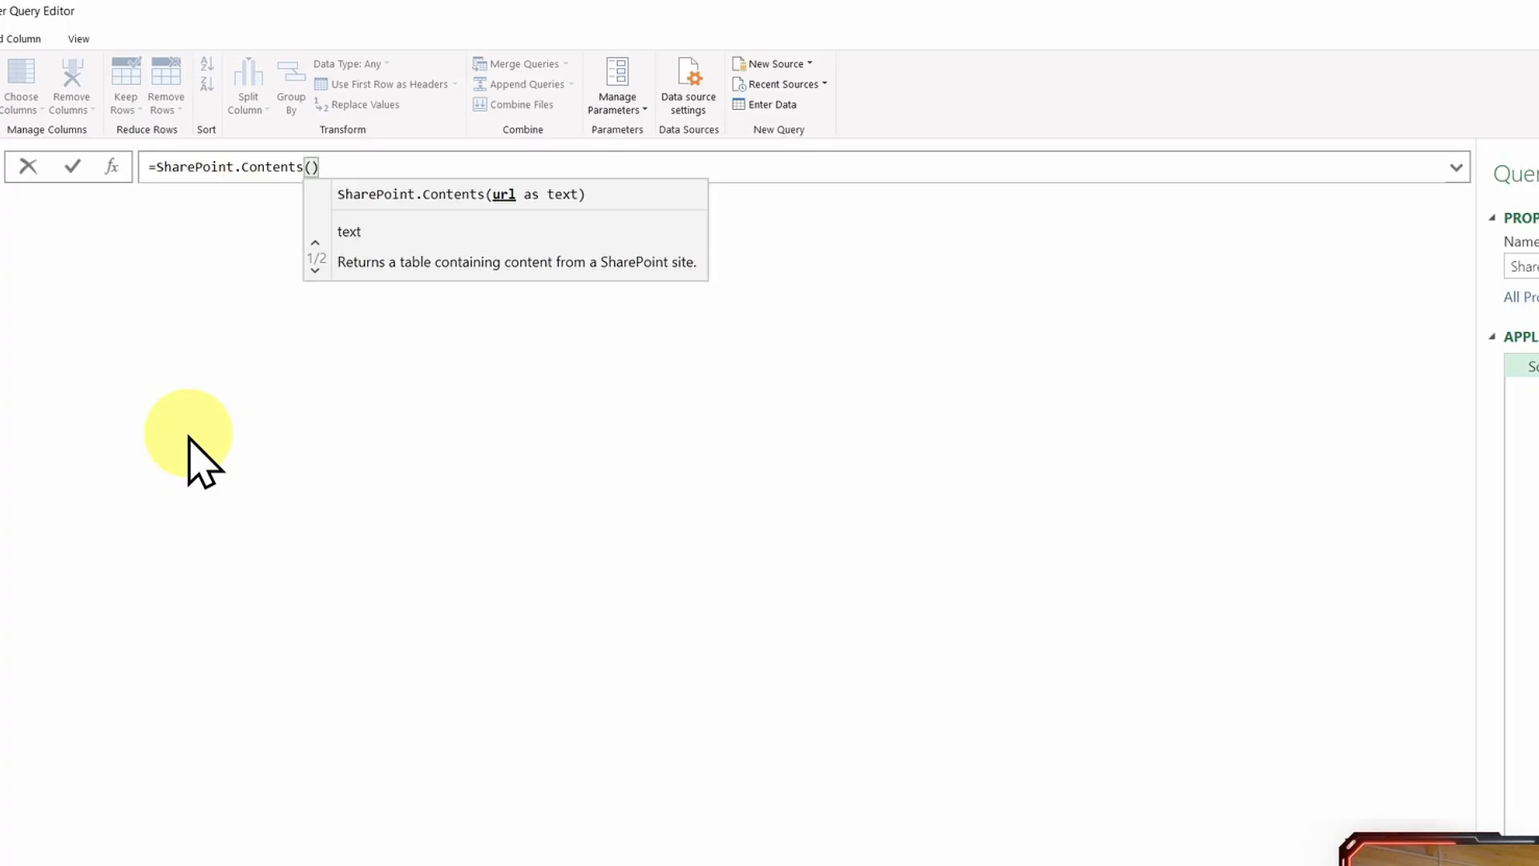
{"action": "type", "text": "\""}
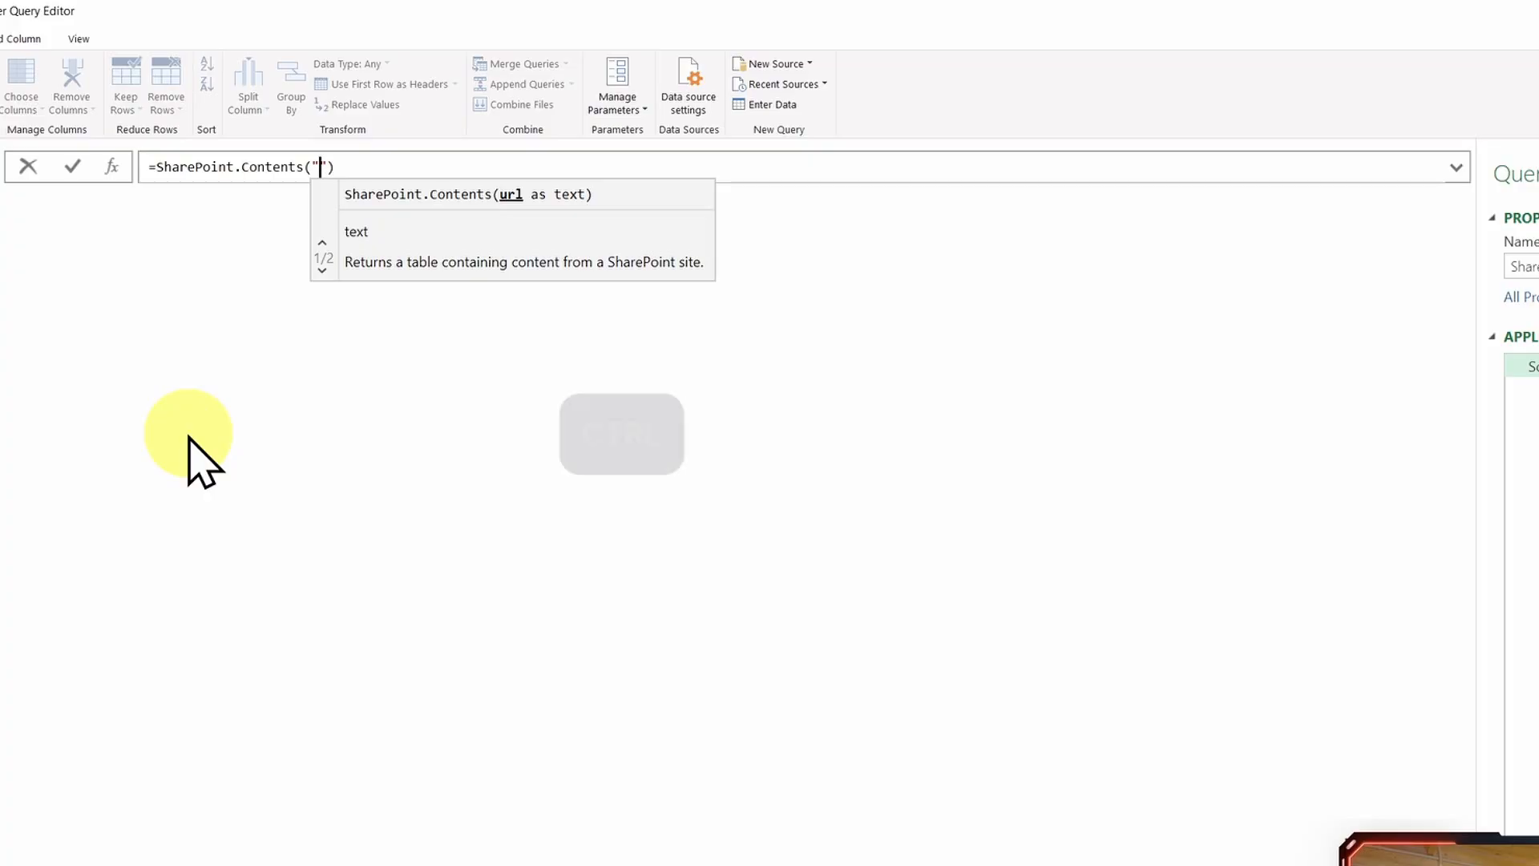
{"action": "type", "text": "https://bournchange.sharepoint.com/sites/ChangeTipsandTools-Training/"}
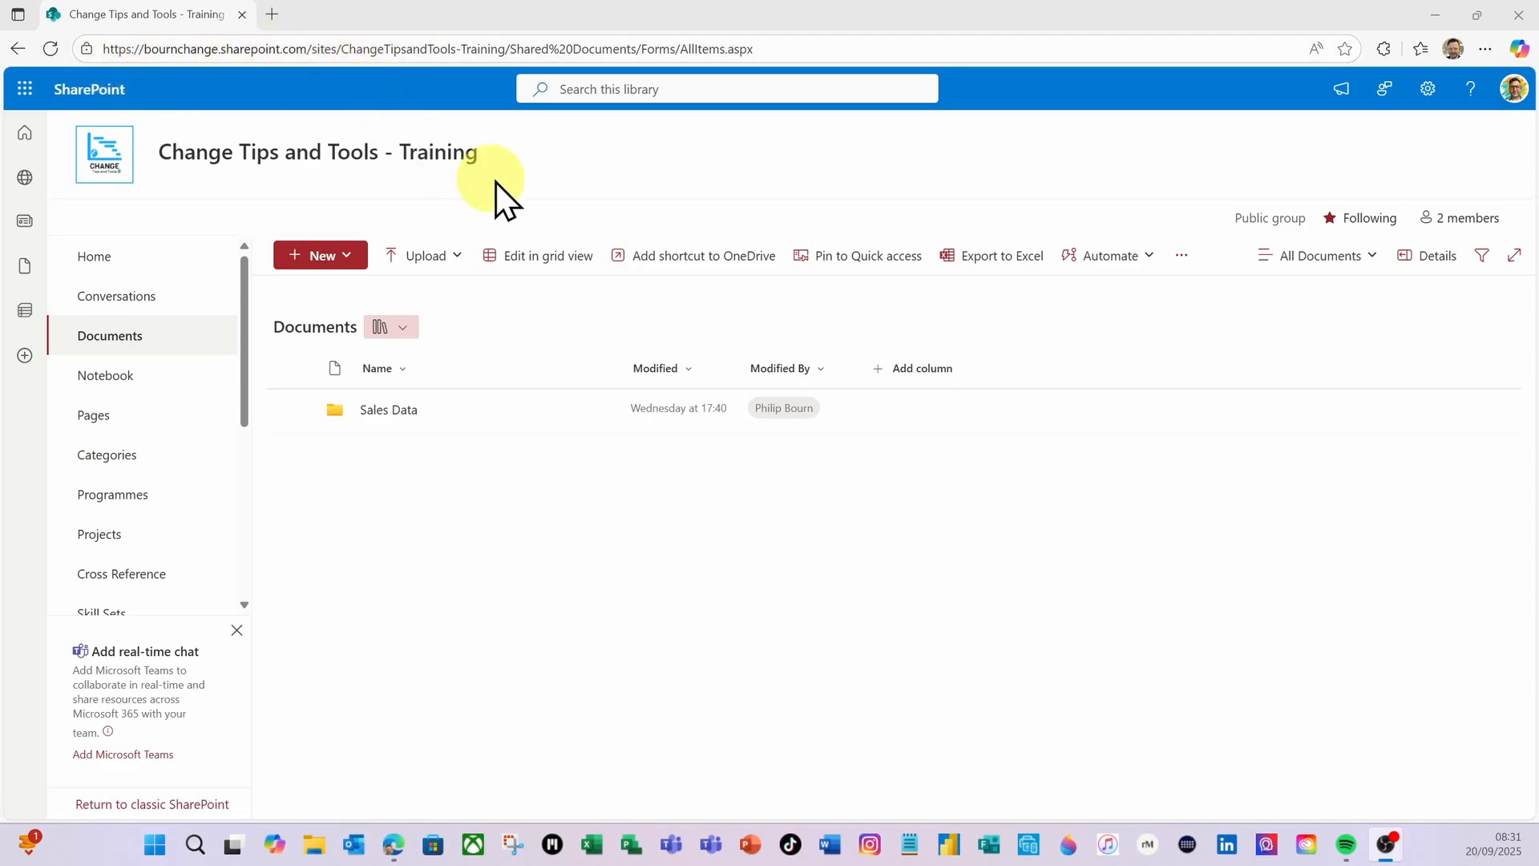
{"action": "left_click", "coordinate": [510, 50]}
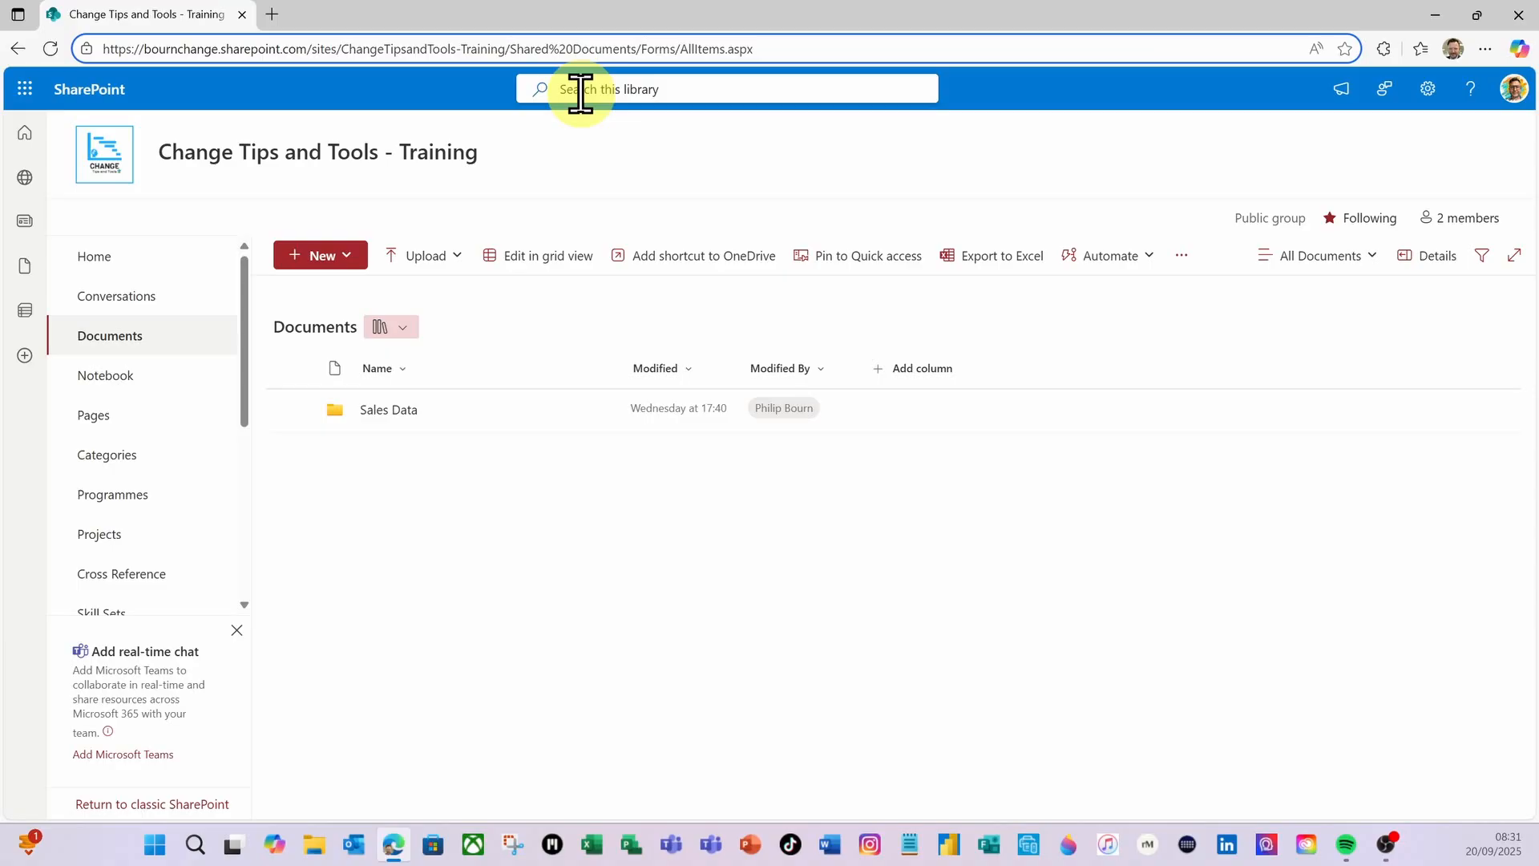
{"action": "key", "text": "shift+Left"}
{"action": "key", "text": "shift+Left"}
{"action": "key", "text": "shift+Left"}
{"action": "key", "text": "shift+Left"}
{"action": "key", "text": "shift+Left"}
{"action": "key", "text": "shift+Left"}
{"action": "key", "text": "shift+Left"}
{"action": "key", "text": "shift+Left"}
{"action": "key", "text": "shift+Left"}
{"action": "key", "text": "shift+Left"}
{"action": "key", "text": "shift+Left"}
{"action": "key", "text": "shift+Left"}
{"action": "key", "text": "shift+Left"}
{"action": "key", "text": "shift+Left"}
{"action": "key", "text": "shift+Left"}
{"action": "key", "text": "shift+Left"}
{"action": "key", "text": "shift+Left"}
{"action": "key", "text": "shift+Left"}
{"action": "key", "text": "shift+Left"}
{"action": "key", "text": "shift+Left"}
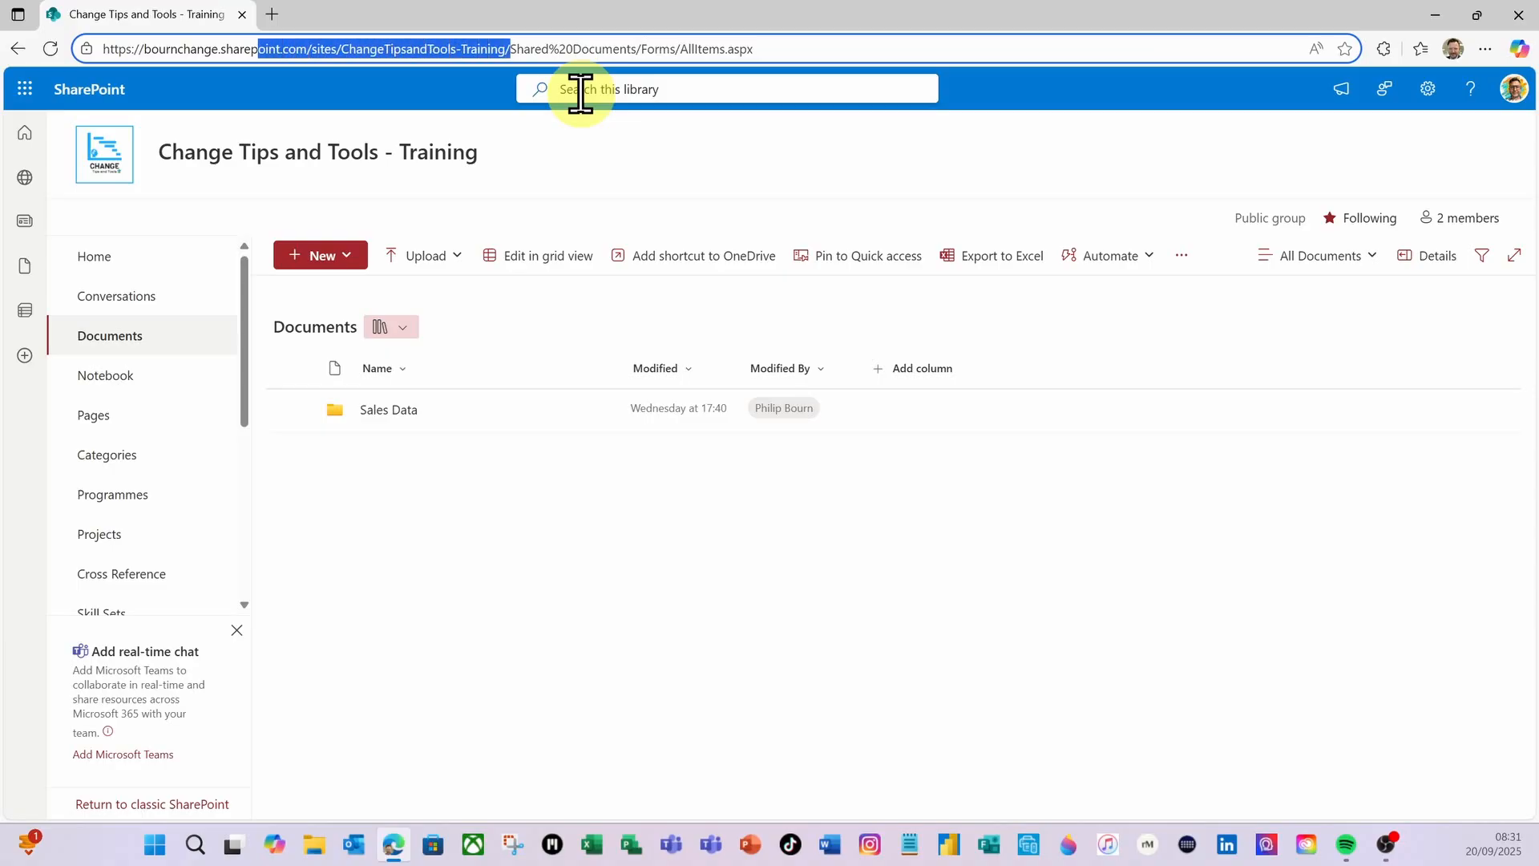
{"action": "key", "text": "shift+Left"}
{"action": "key", "text": "shift+Left"}
{"action": "key", "text": "shift+Left"}
{"action": "key", "text": "shift+Left"}
{"action": "key", "text": "shift+Left"}
{"action": "key", "text": "shift+Left"}
{"action": "key", "text": "shift+Left"}
{"action": "key", "text": "shift+Left"}
{"action": "key", "text": "shift+Left"}
{"action": "key", "text": "shift+Left"}
{"action": "key", "text": "shift+Left"}
{"action": "key", "text": "shift+Left"}
{"action": "key", "text": "shift+Left"}
{"action": "key", "text": "shift+Left"}
{"action": "key", "text": "shift+Left"}
{"action": "key", "text": "shift+Left"}
{"action": "key", "text": "shift+Left"}
{"action": "key", "text": "shift+Left"}
{"action": "key", "text": "shift+Left"}
{"action": "key", "text": "shift+Left"}
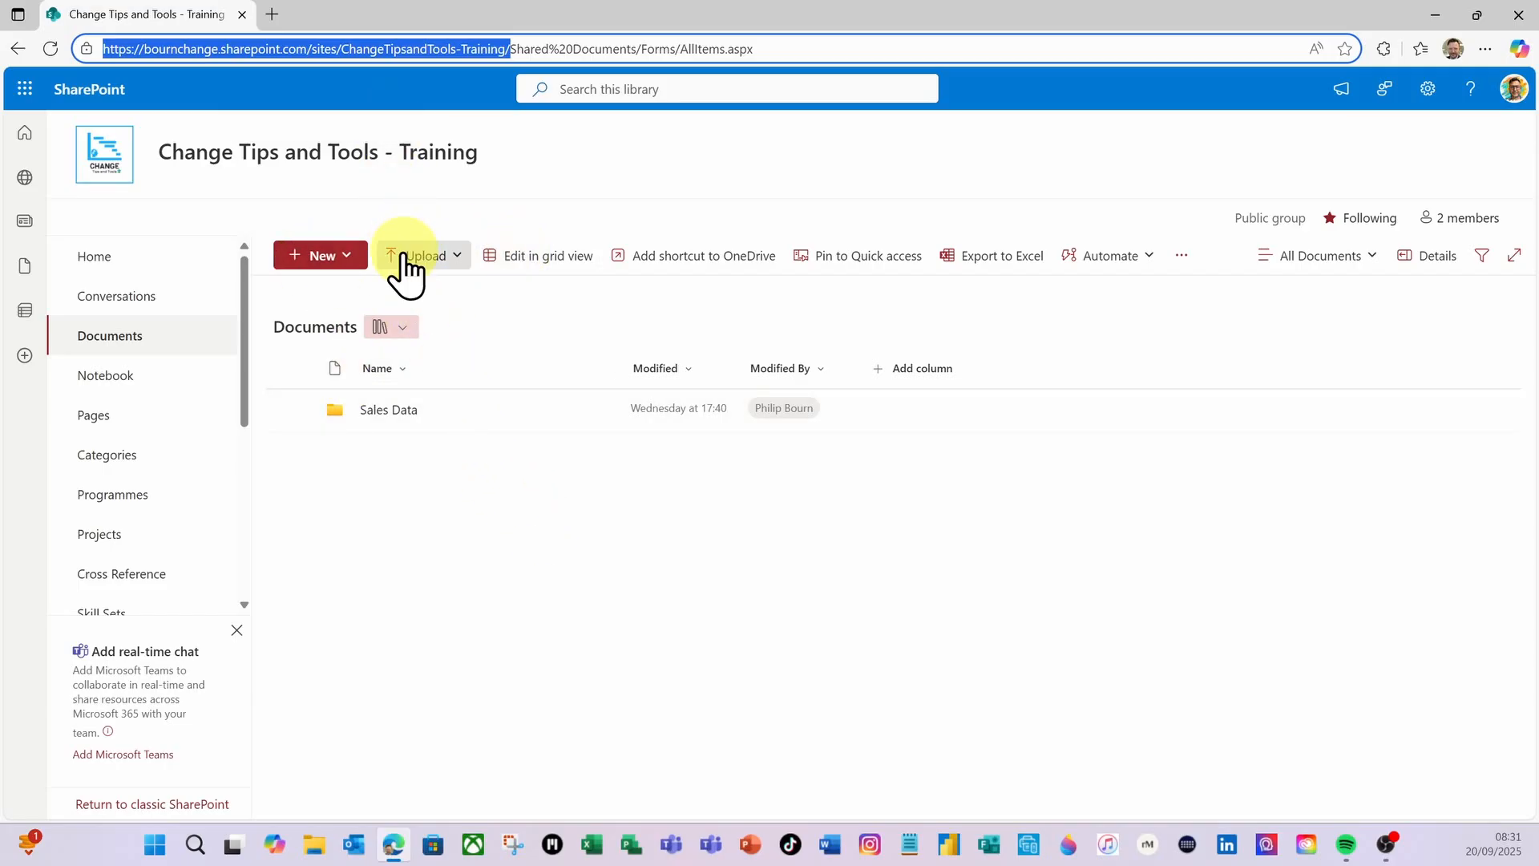
{"action": "key", "text": "ctrl+c"}
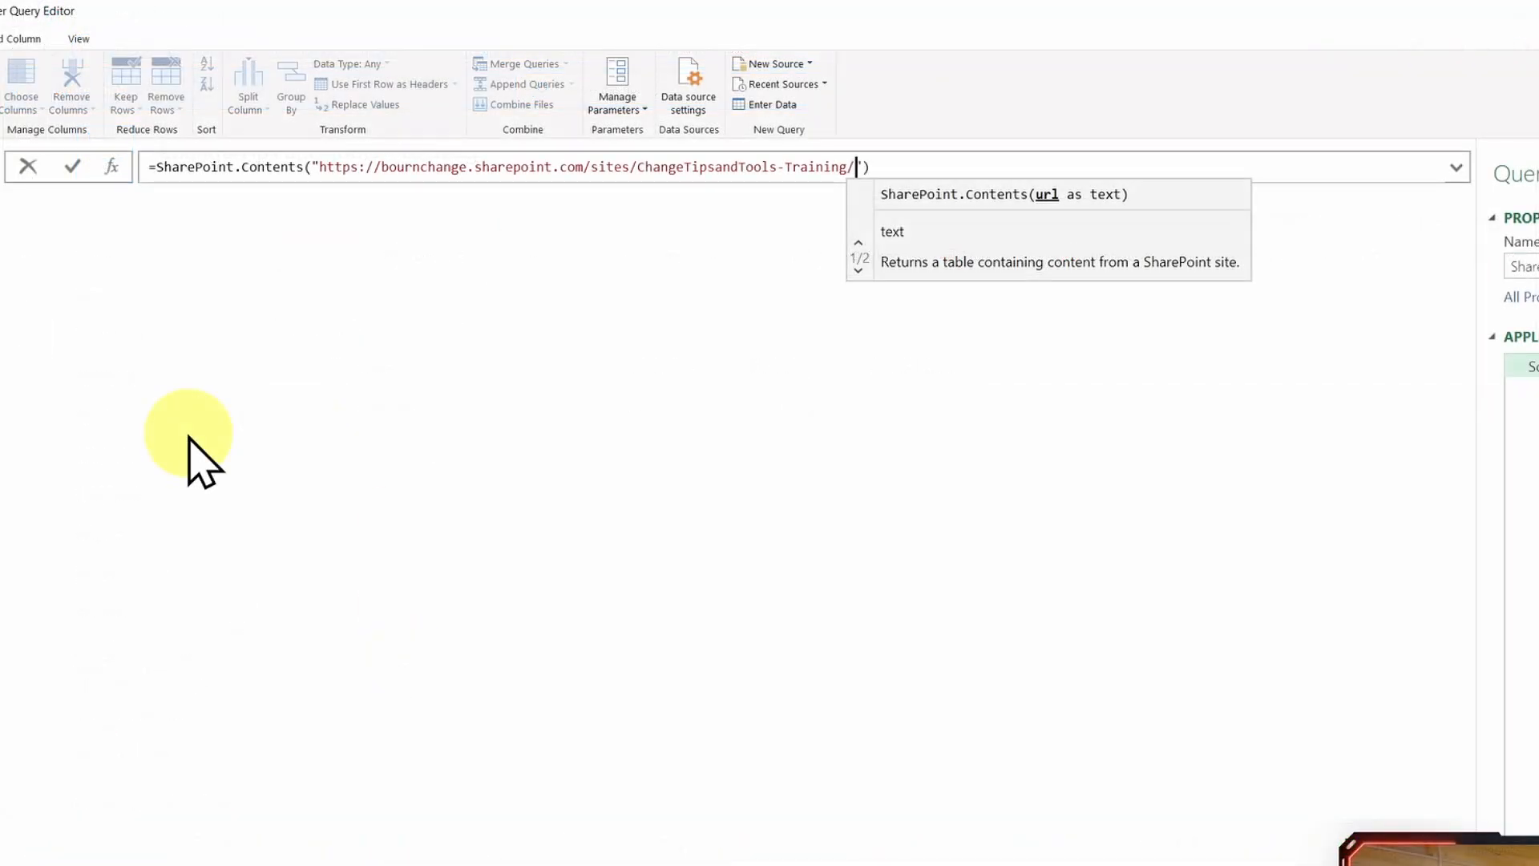
In the Power Query Editor, add the options record [ApiVersion=15] as the second SharePoint.Contents argument and commit the formula
{"action": "key", "text": "Right"}
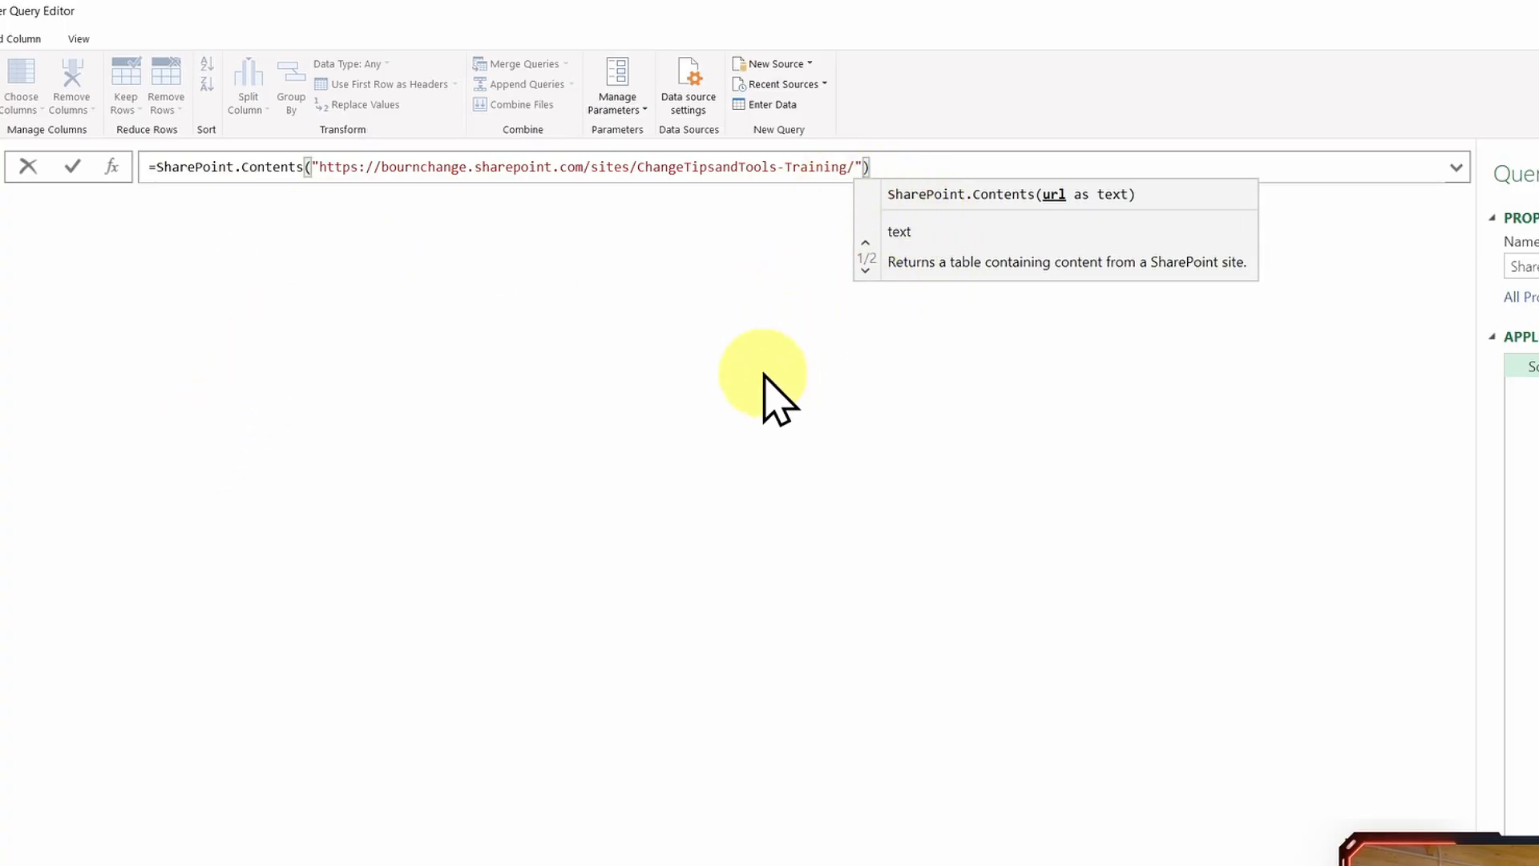
{"action": "type", "text": ","}
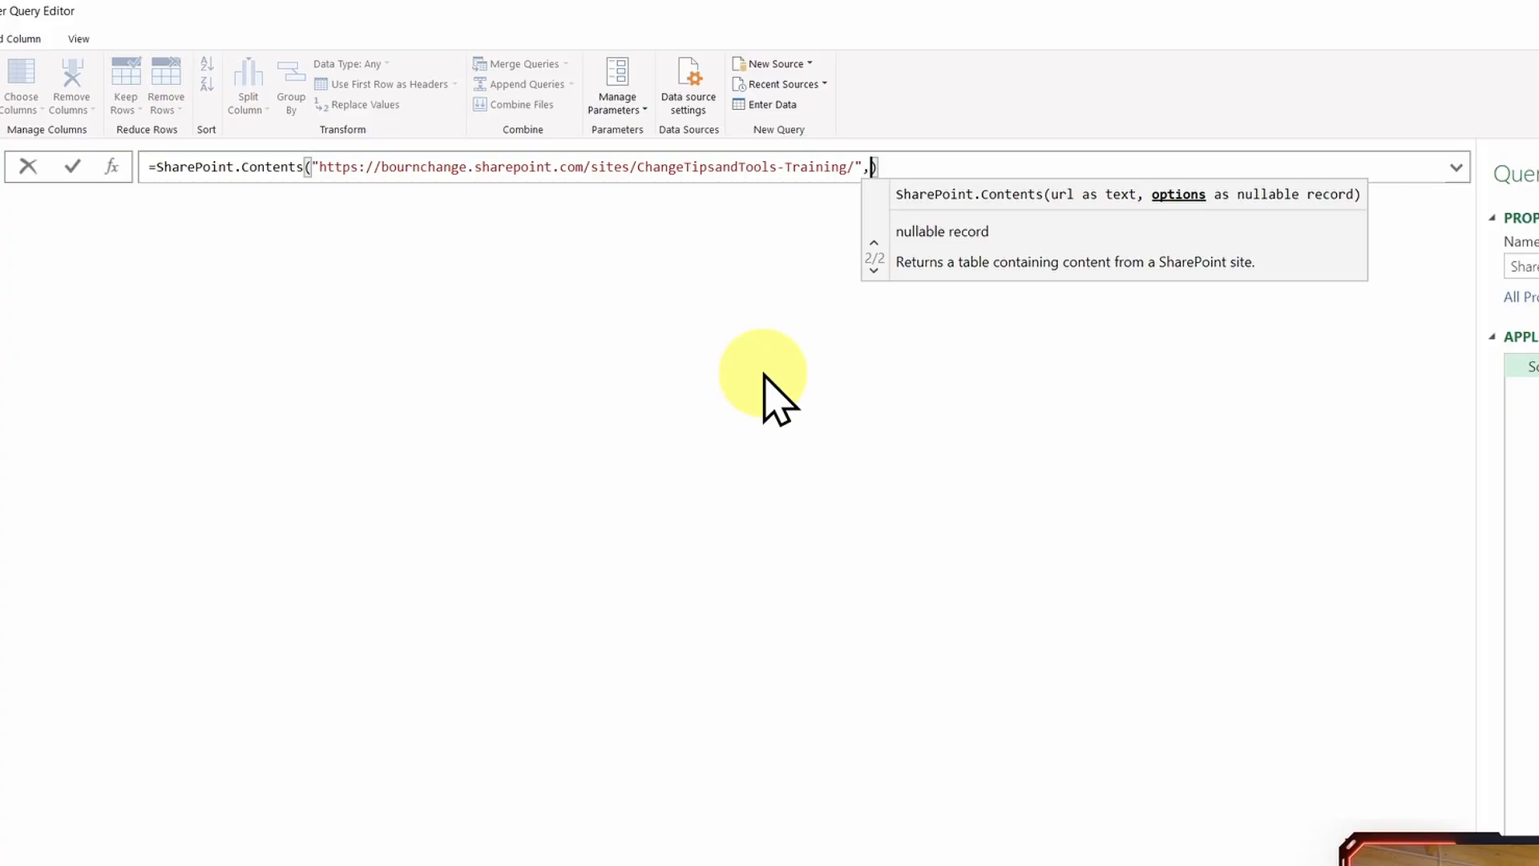
{"action": "type", "text": "["}
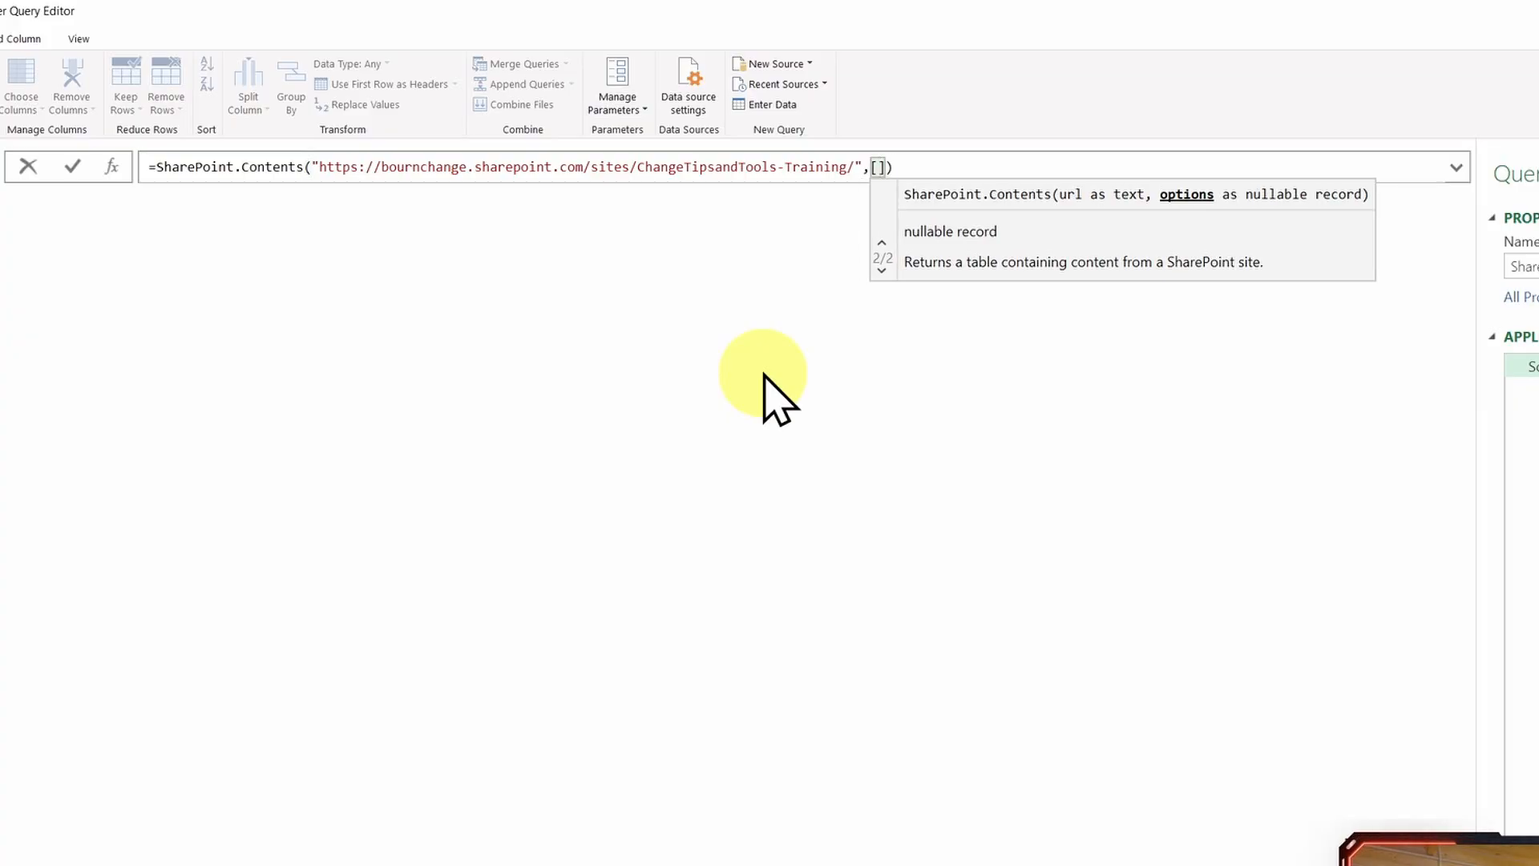
{"action": "type", "text": "A"}
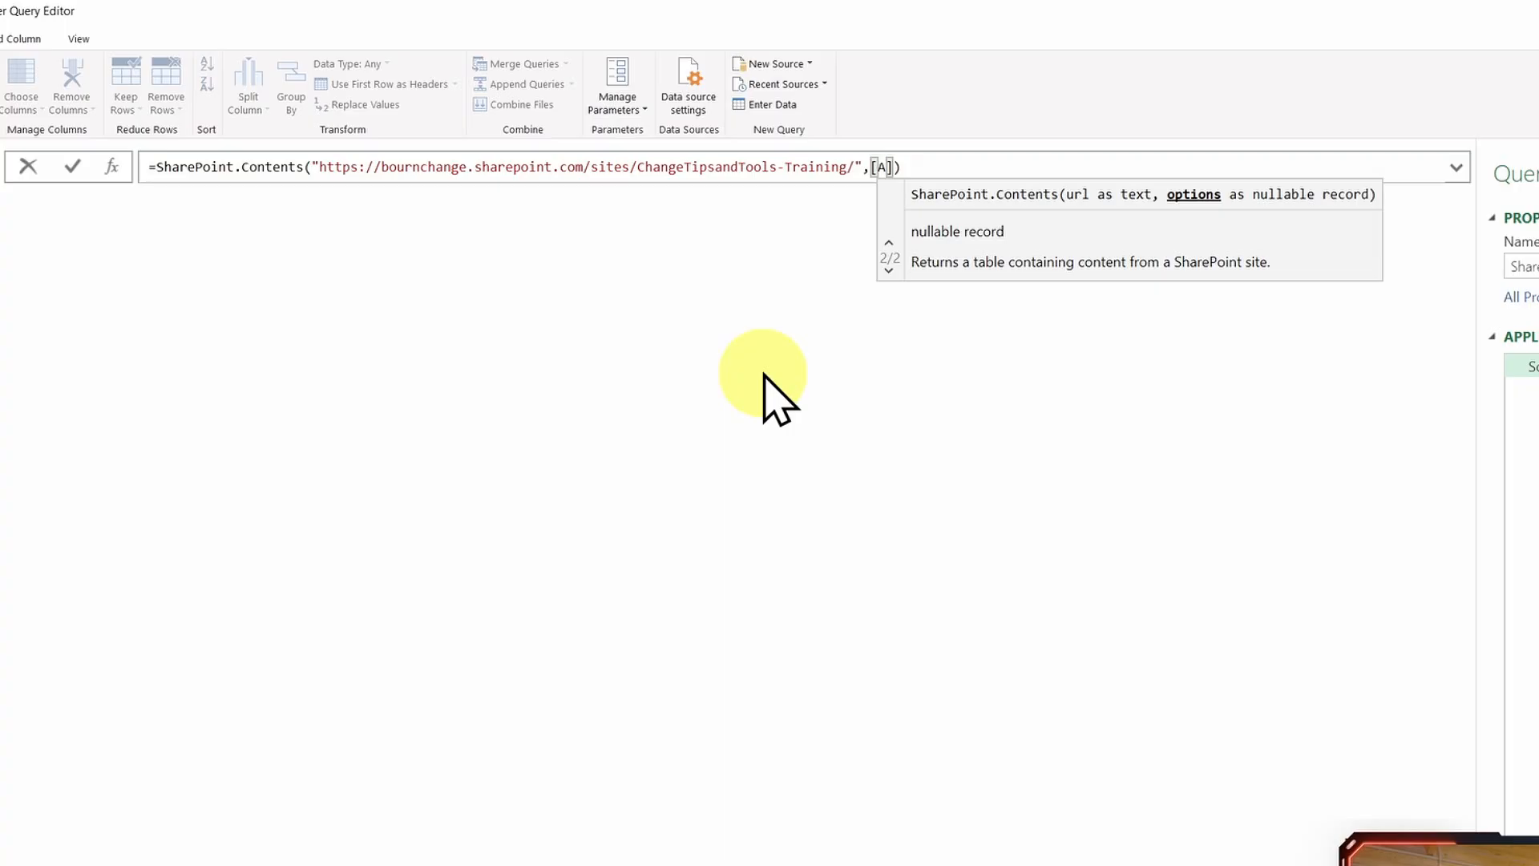
{"action": "type", "text": "p"}
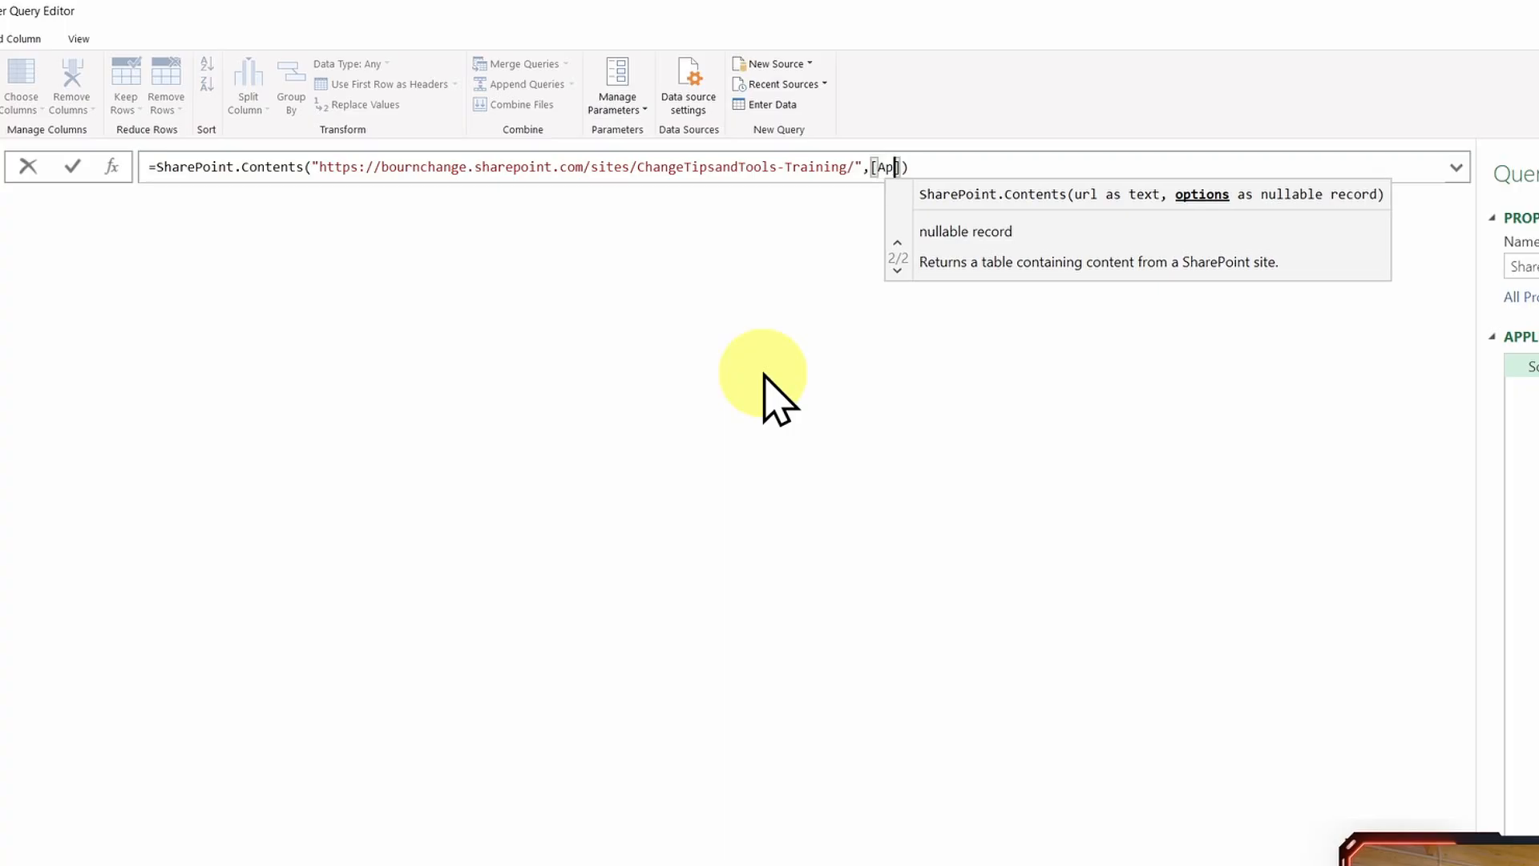
{"action": "type", "text": "i"}
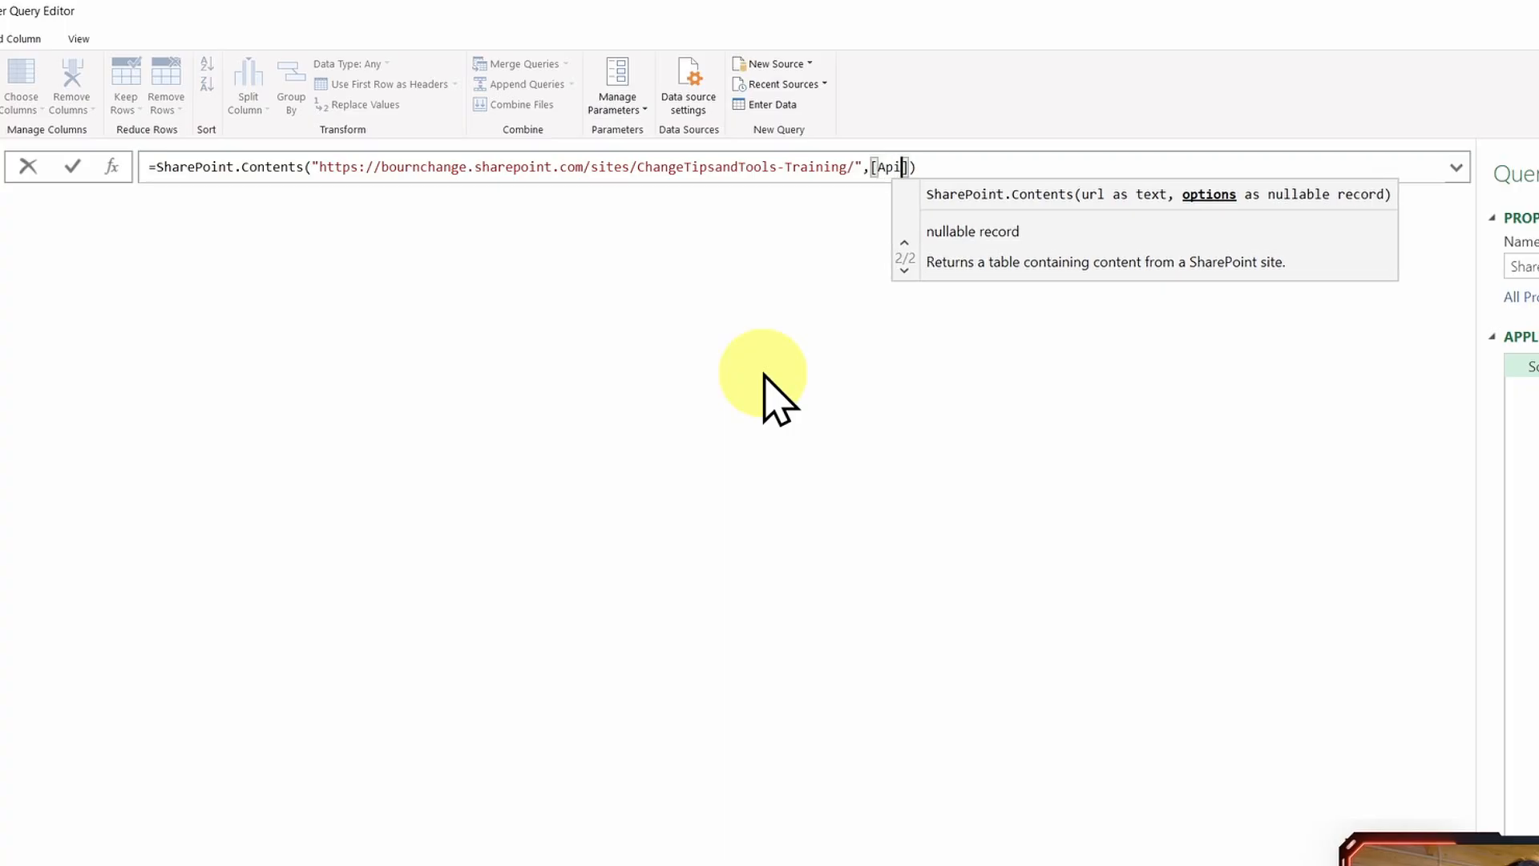
{"action": "type", "text": "V"}
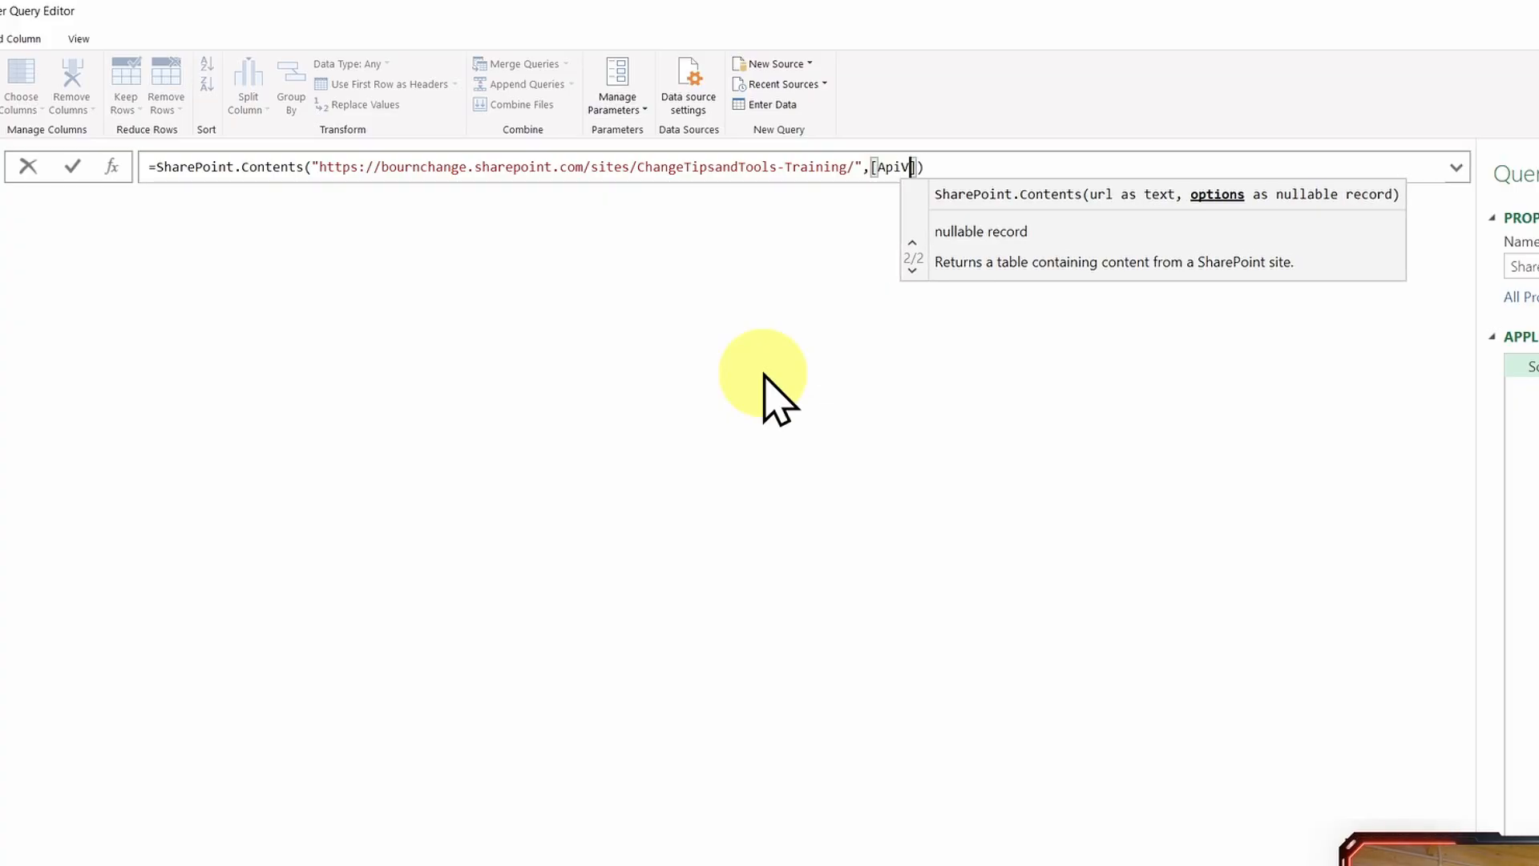
{"action": "type", "text": "er"}
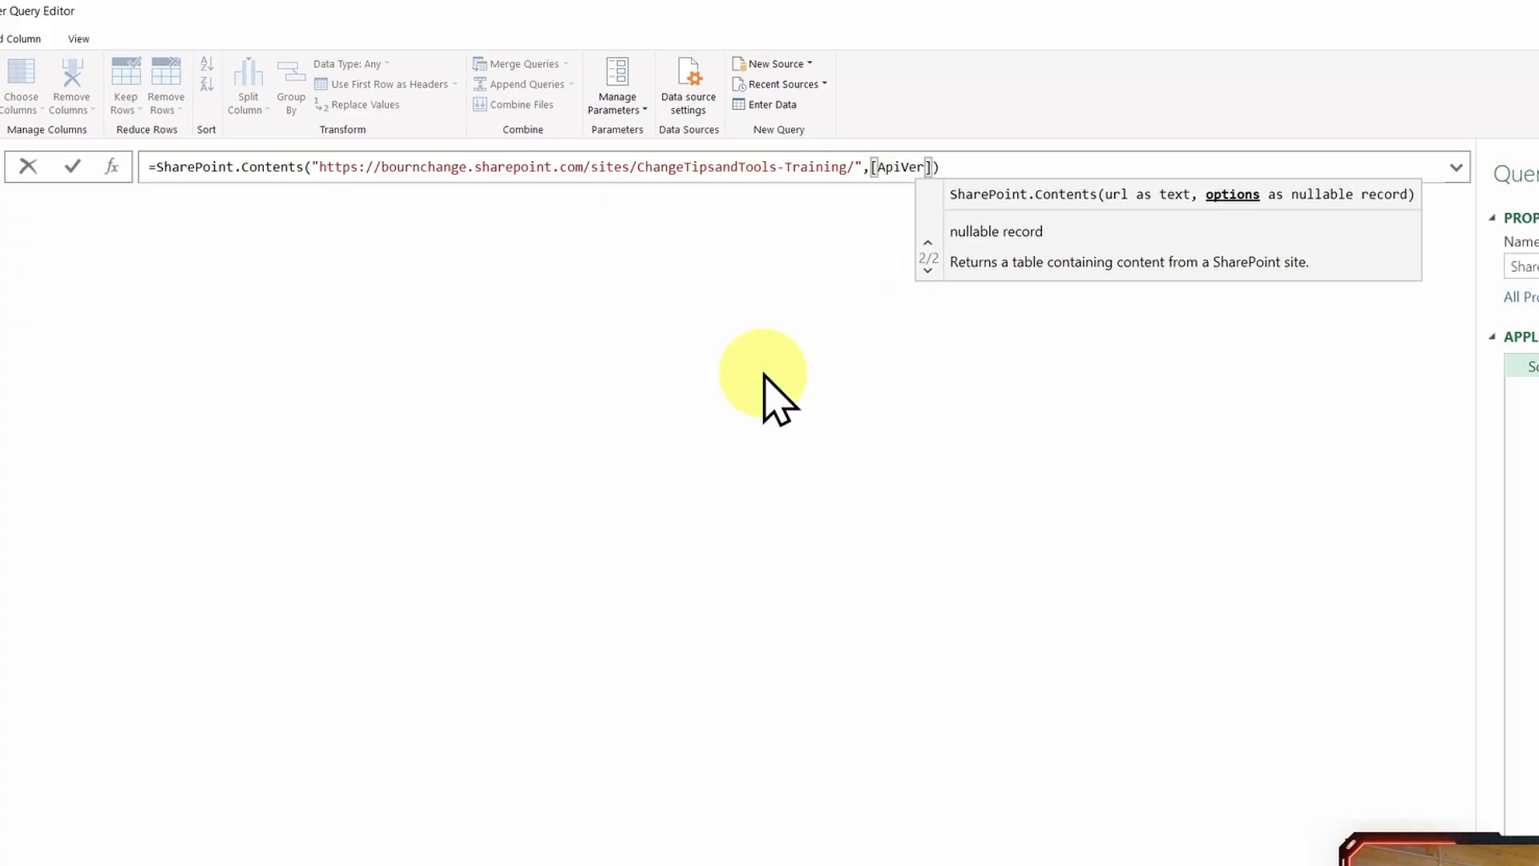
{"action": "type", "text": "sion"}
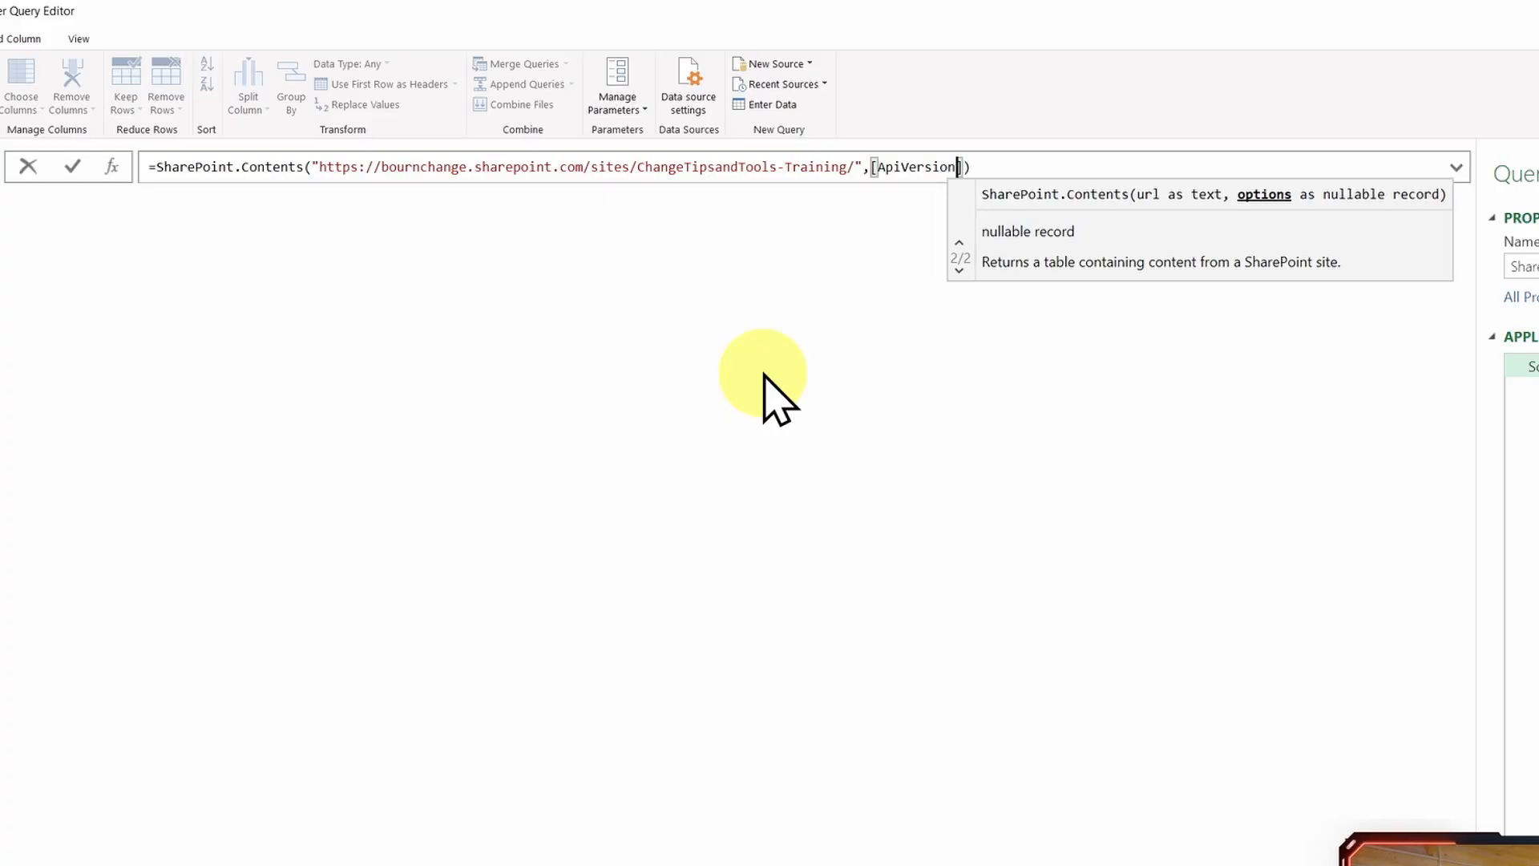
{"action": "type", "text": "=15"}
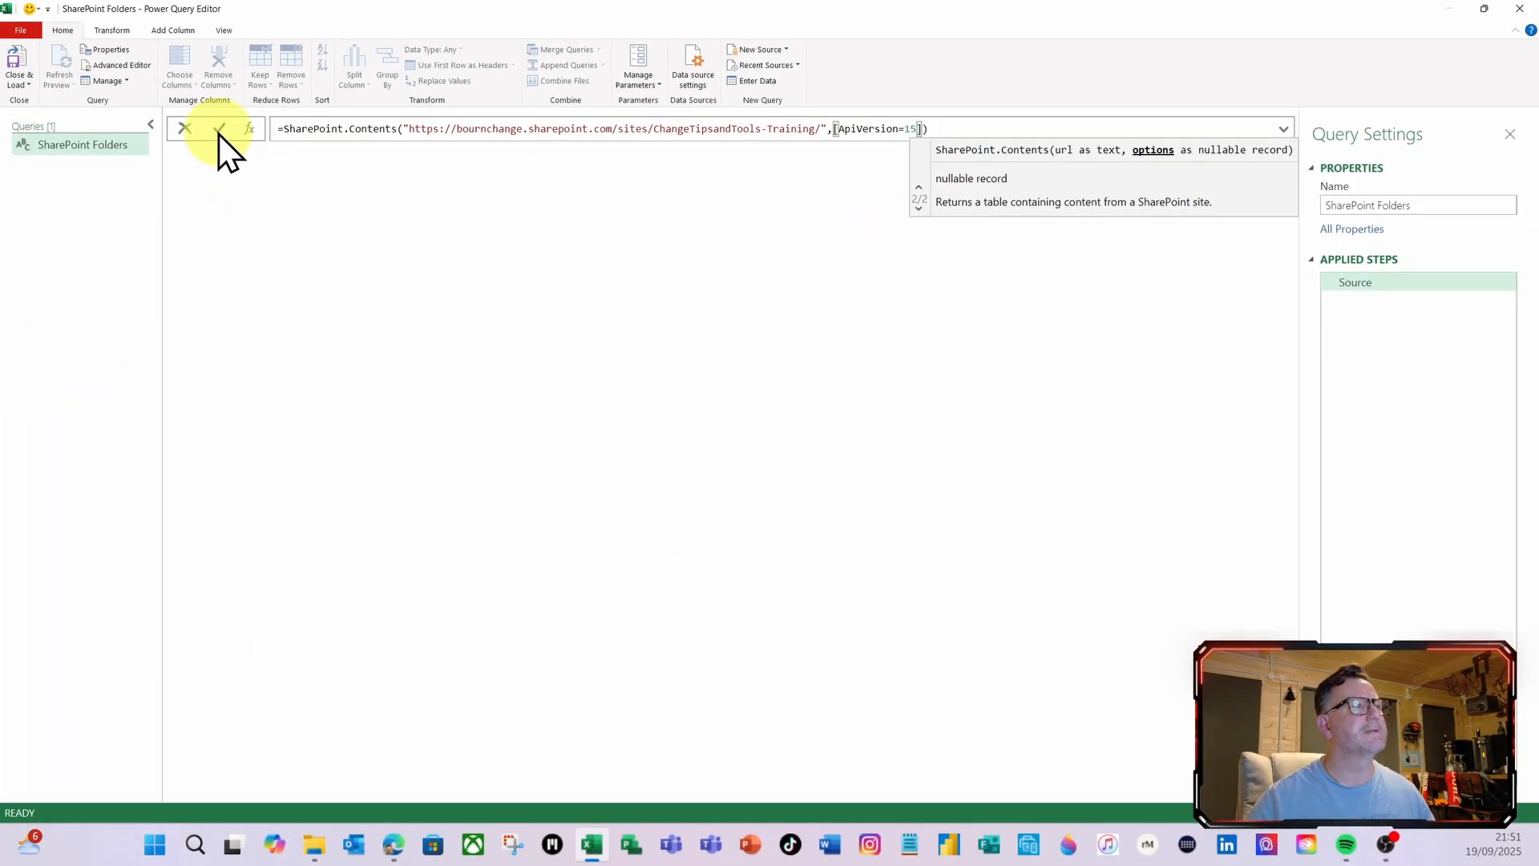
{"action": "left_click", "coordinate": [219, 131]}
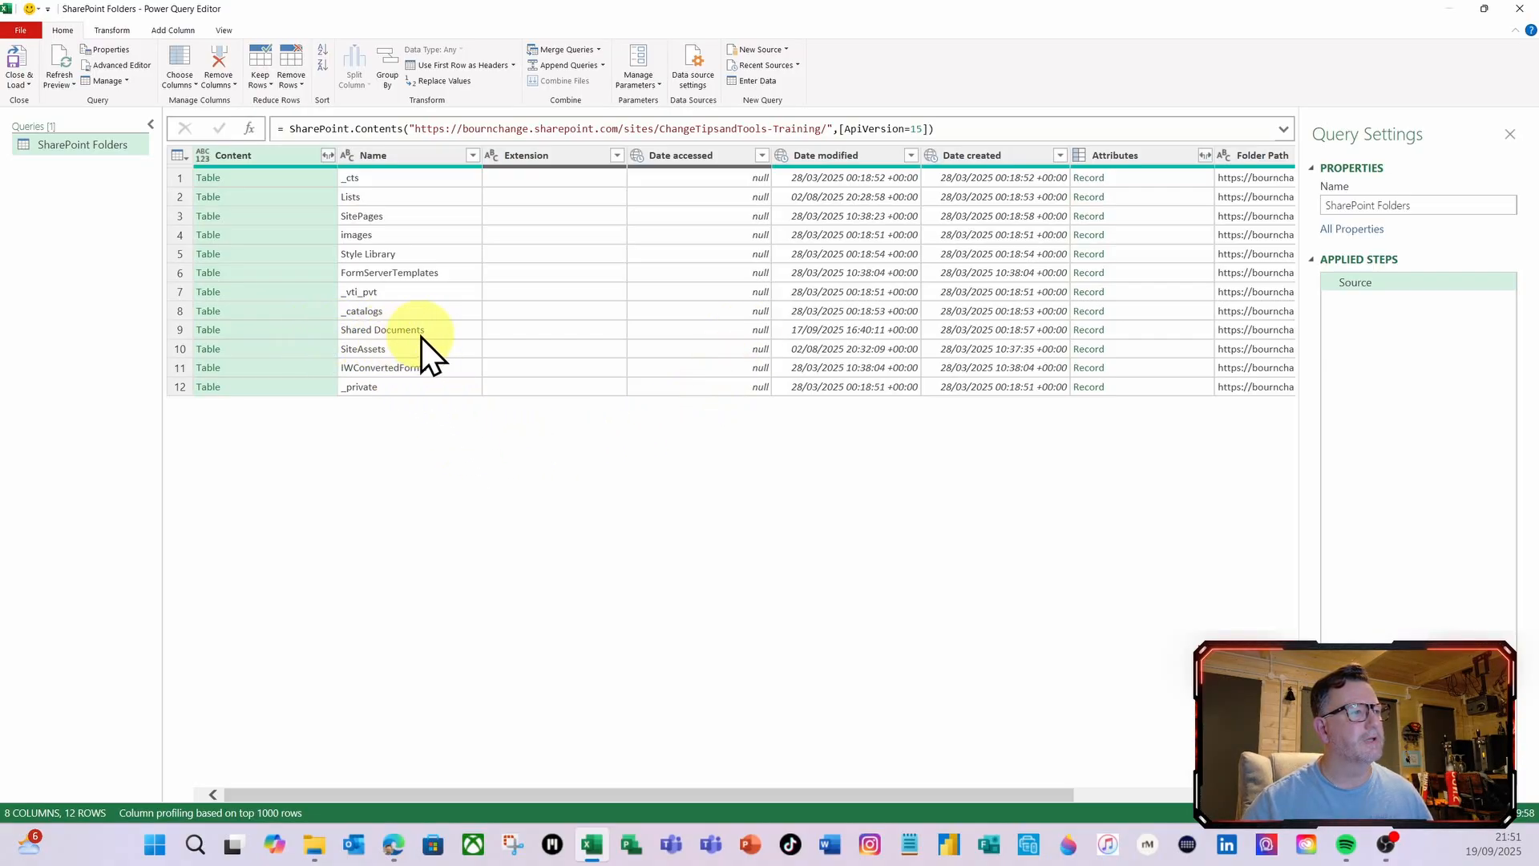
Drill into the Shared Documents table and load the SharePoint Folders query as a connection only
{"action": "left_click", "coordinate": [211, 331]}
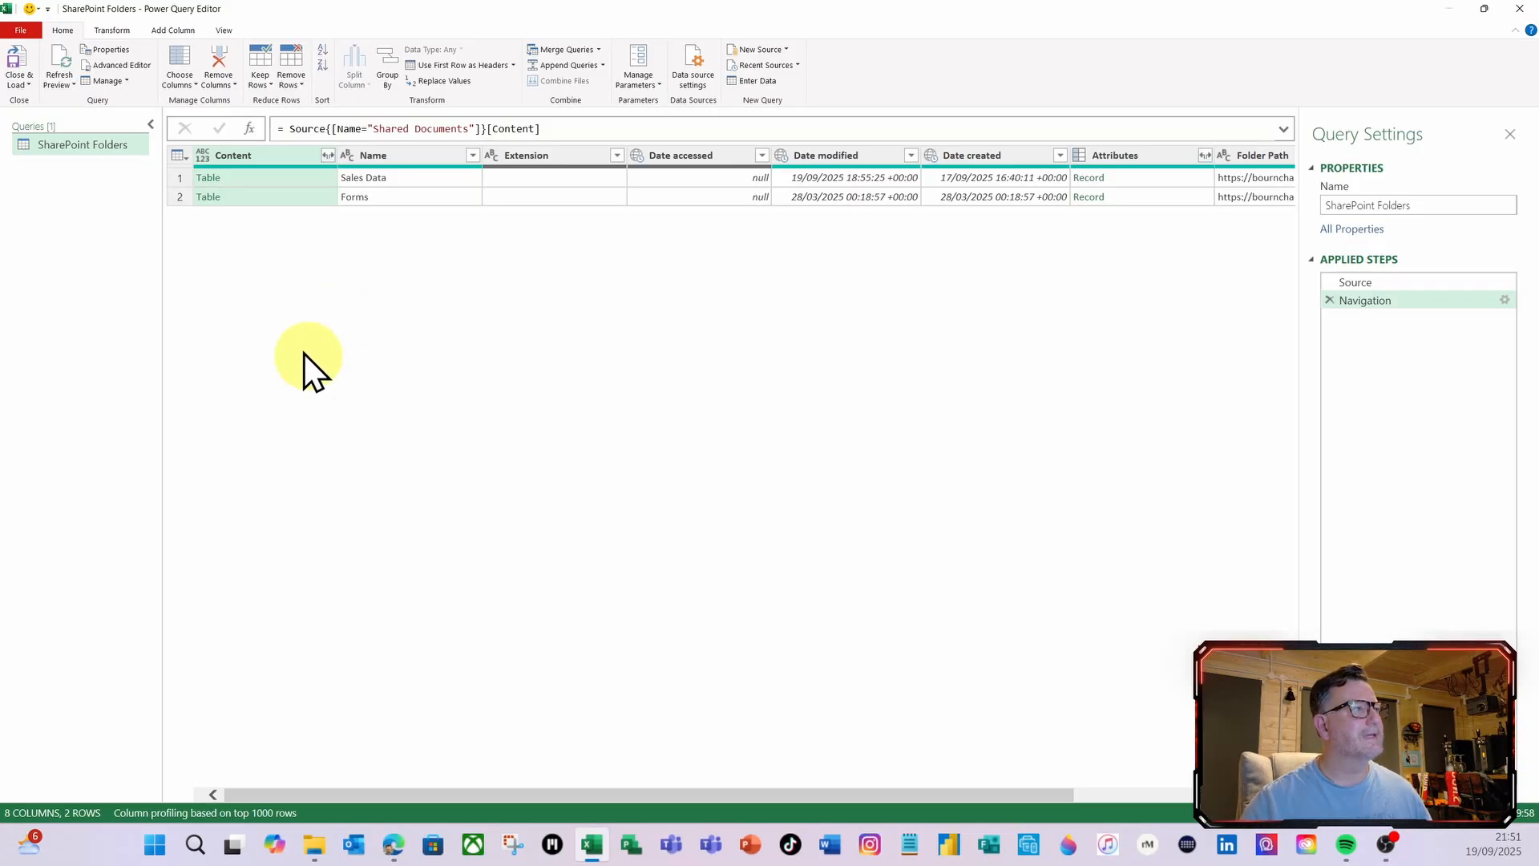
{"action": "left_click", "coordinate": [30, 87]}
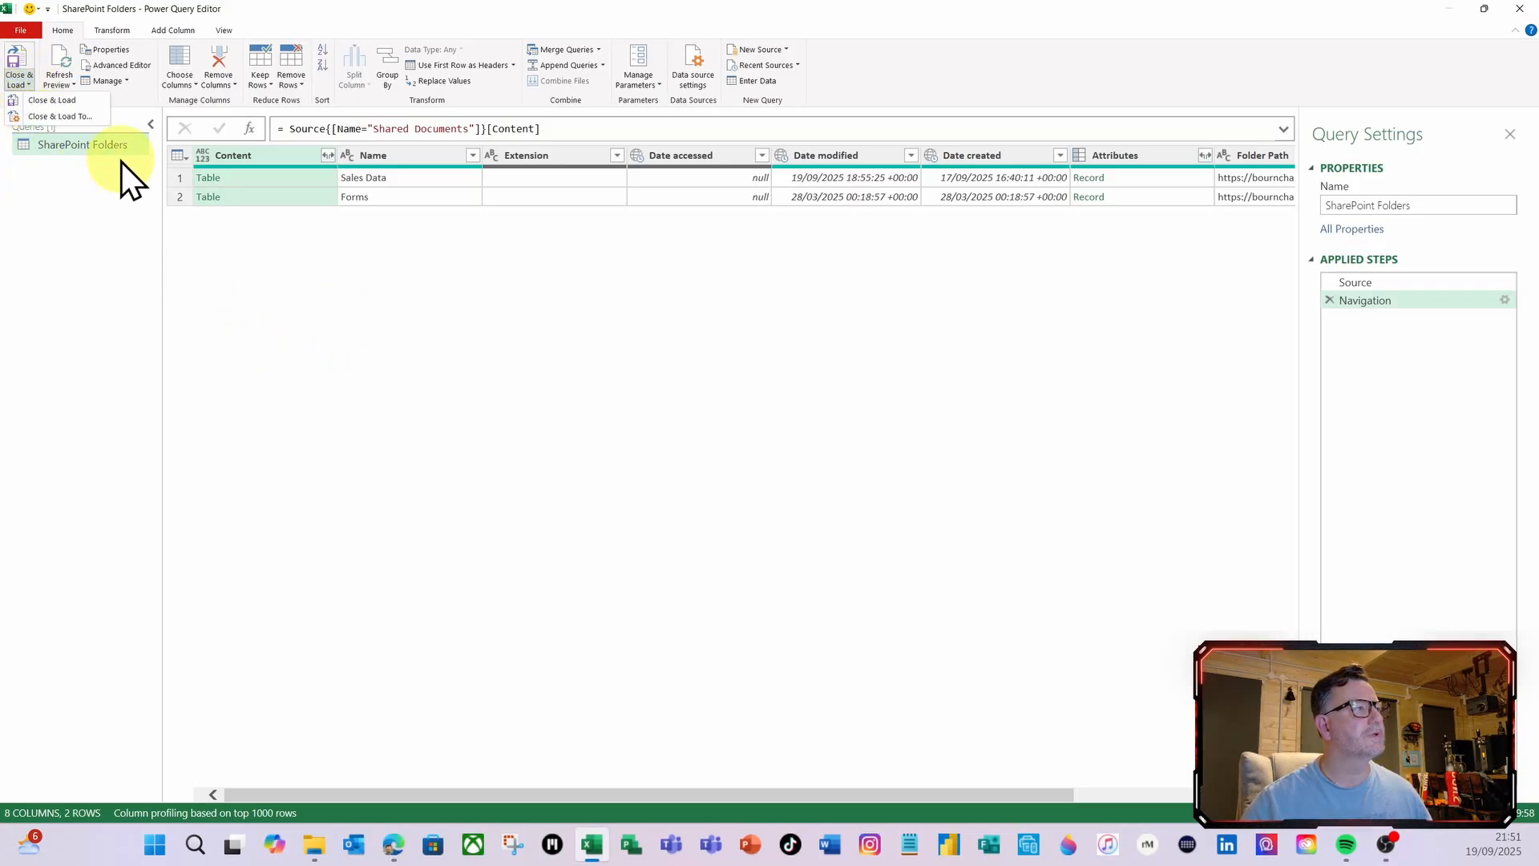
{"action": "left_click", "coordinate": [71, 115]}
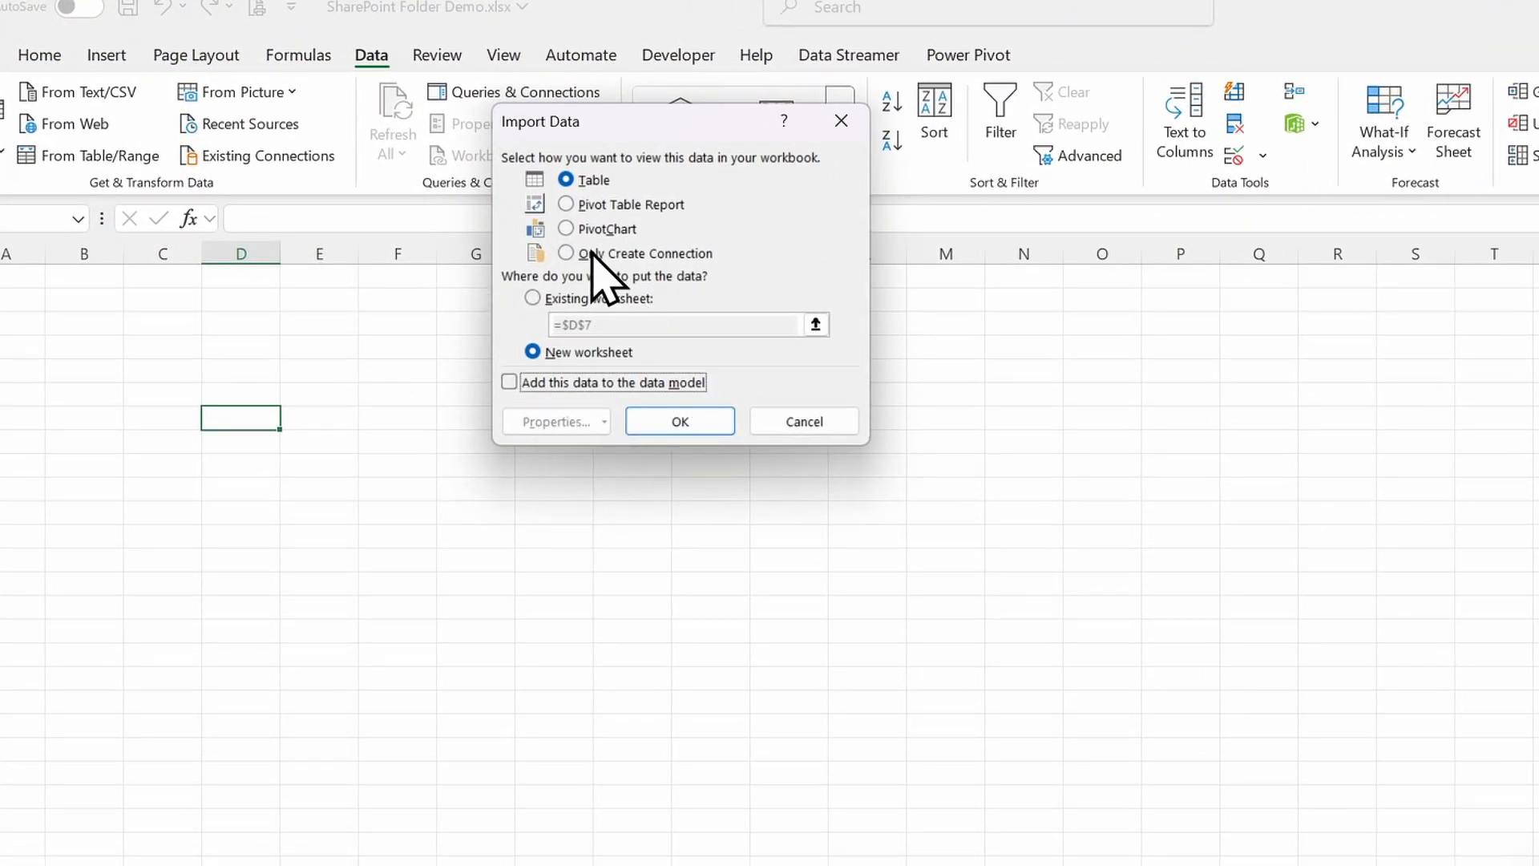
{"action": "left_click", "coordinate": [594, 254]}
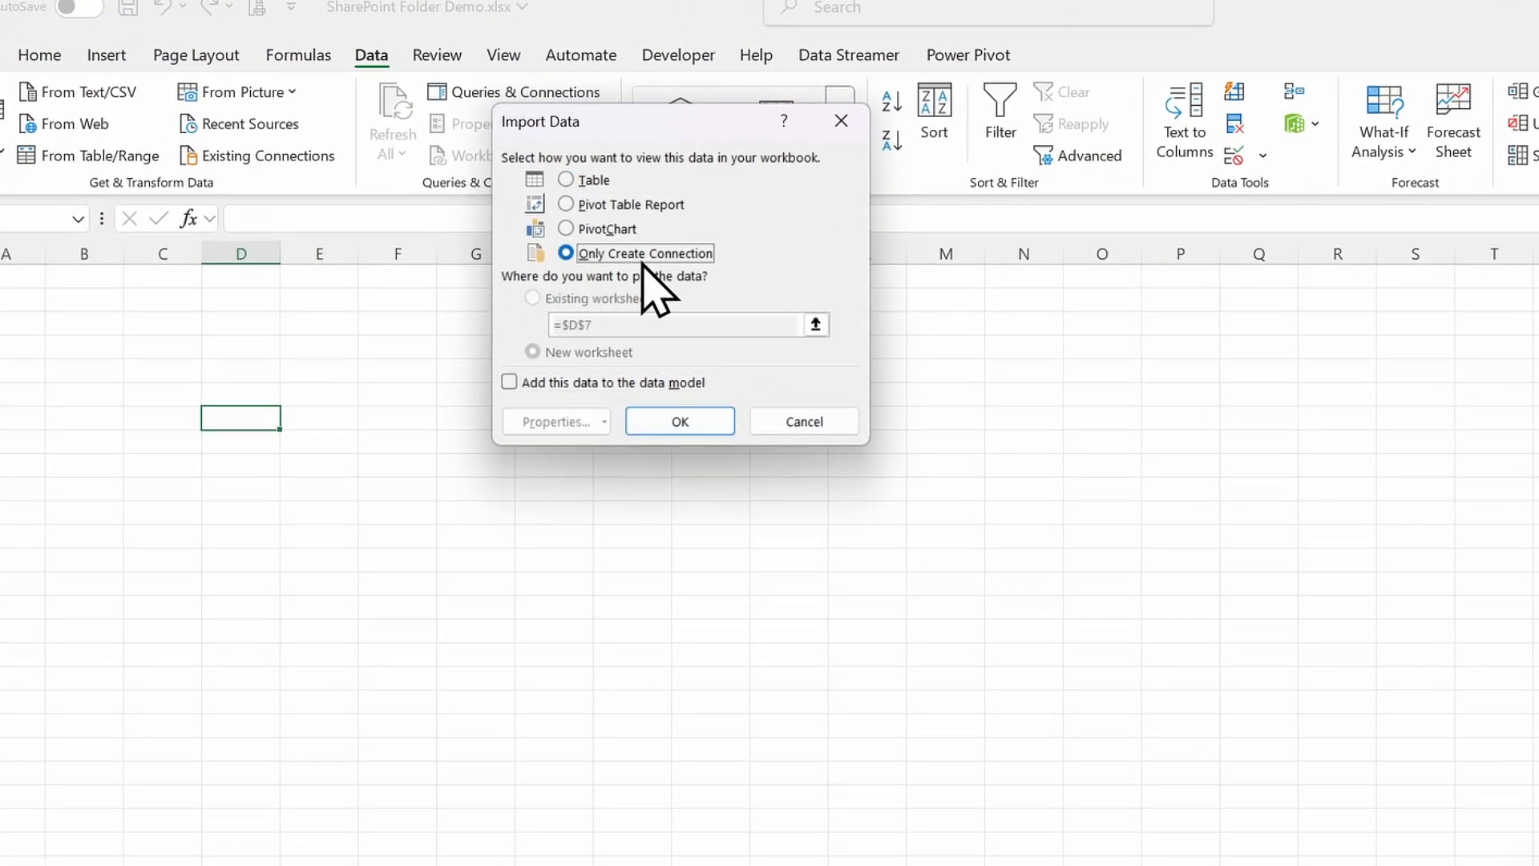
{"action": "left_click", "coordinate": [690, 424]}
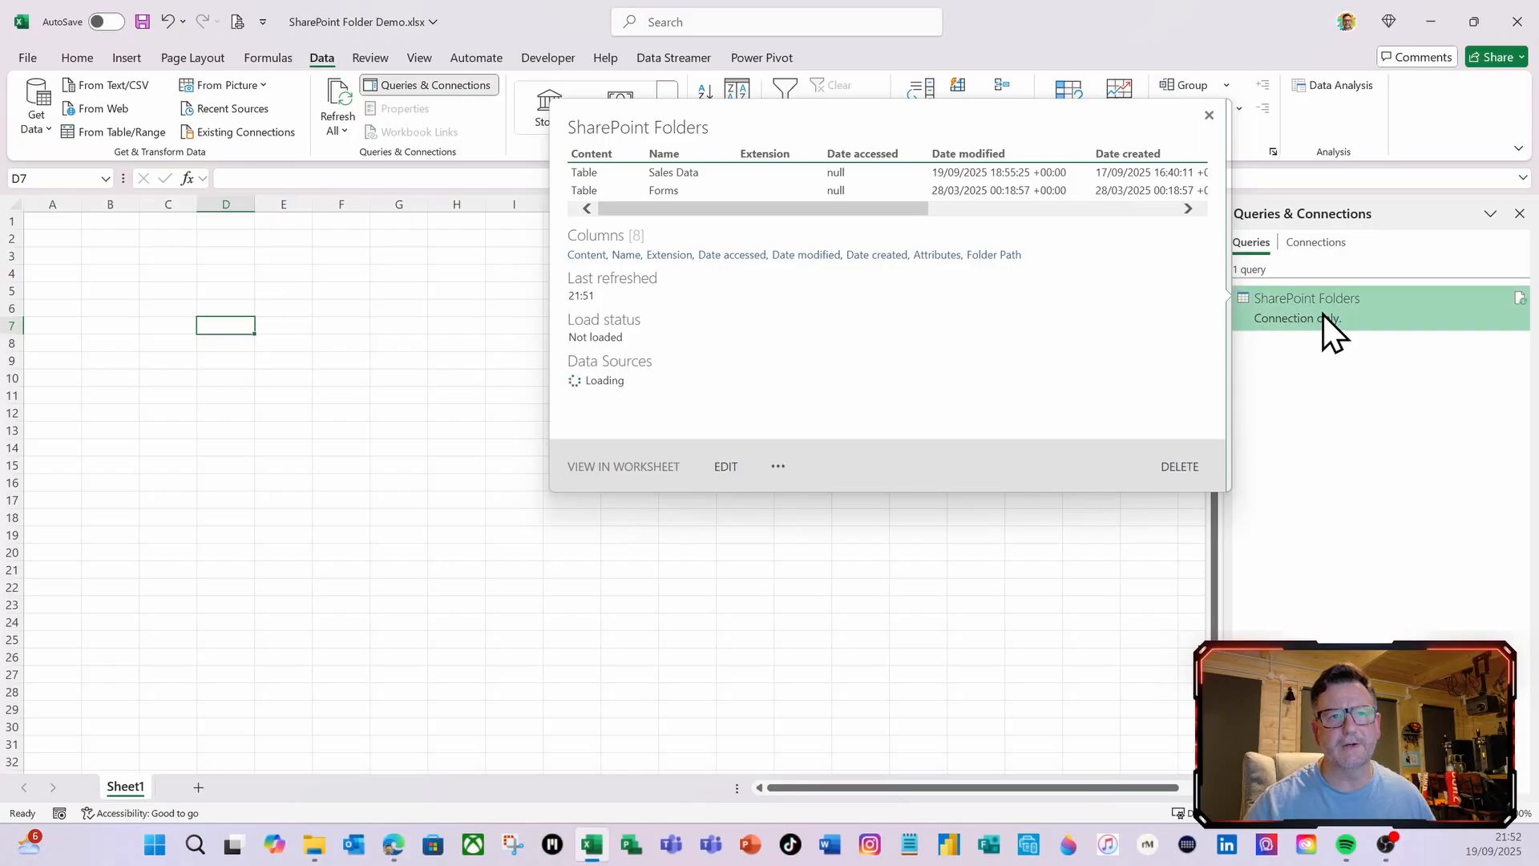
Reopen the SharePoint Folders query for editing and create a new query that references it
{"action": "right_click", "coordinate": [1322, 314]}
{"action": "left_click", "coordinate": [1339, 366]}
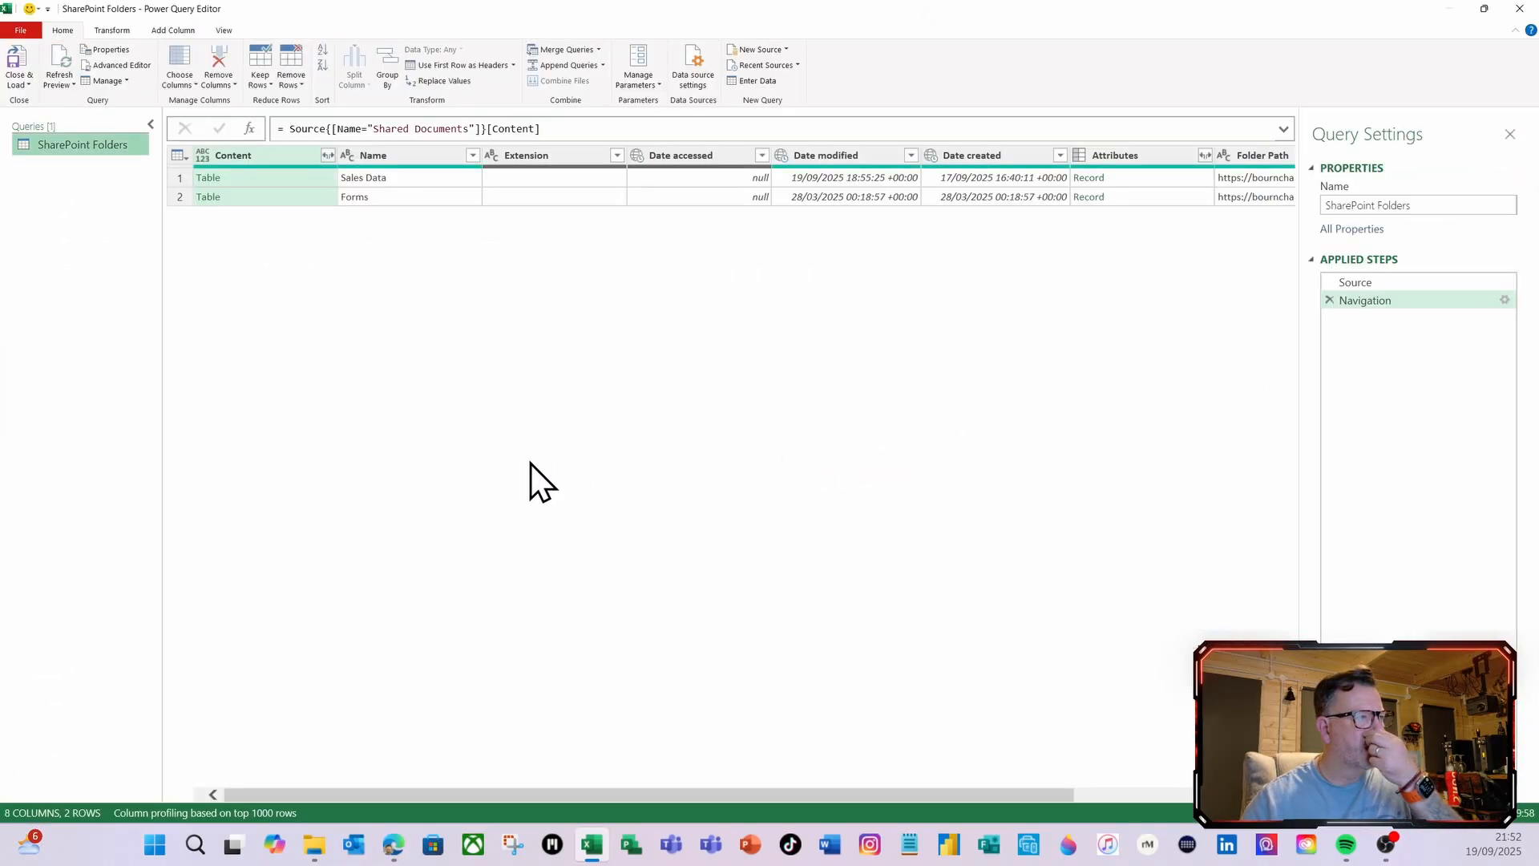
{"action": "right_click", "coordinate": [82, 147]}
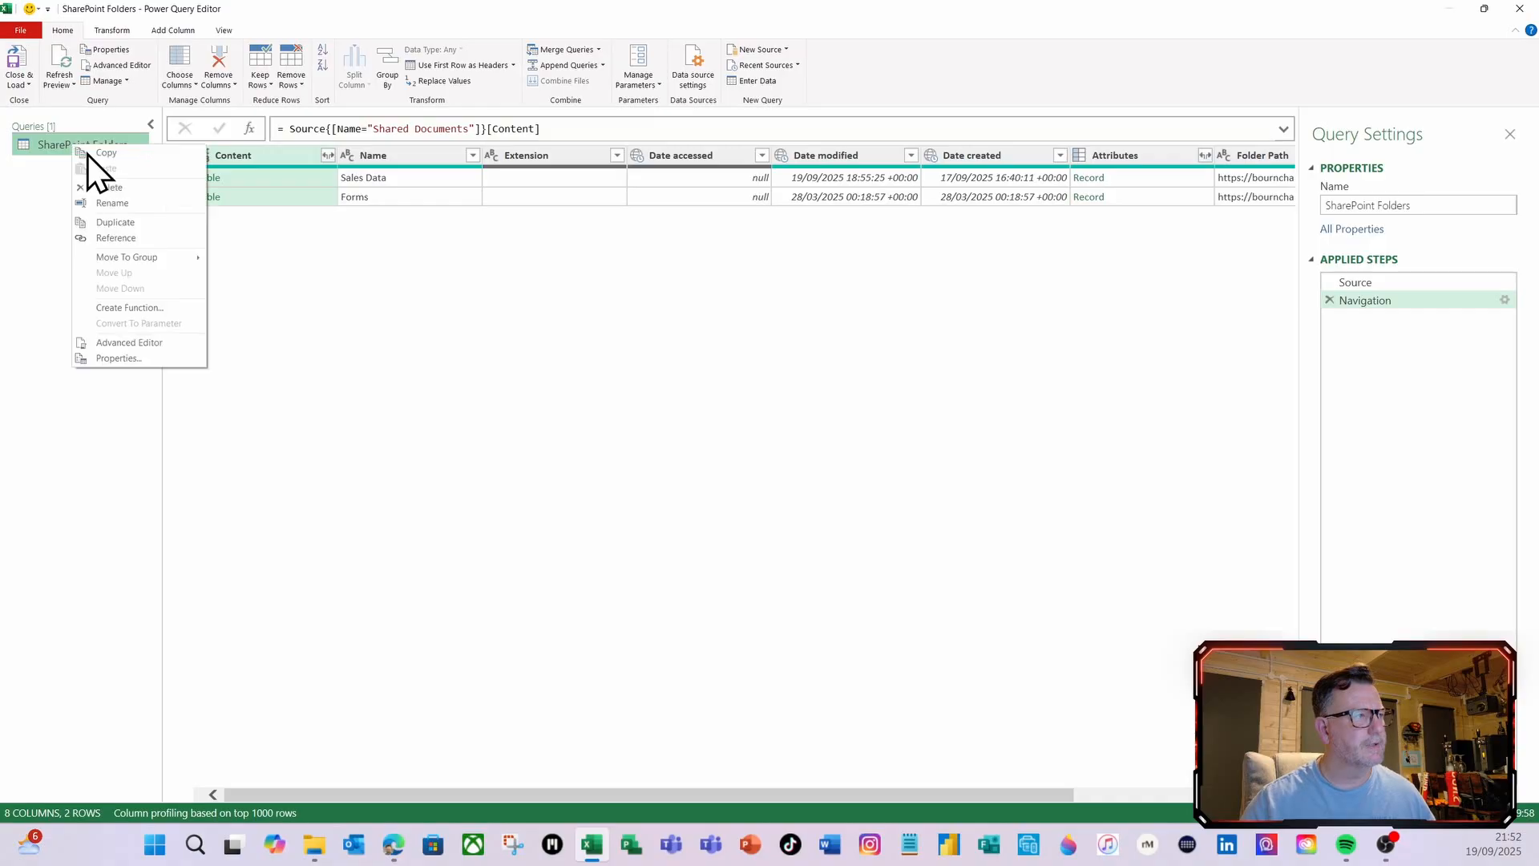
{"action": "left_click", "coordinate": [90, 239]}
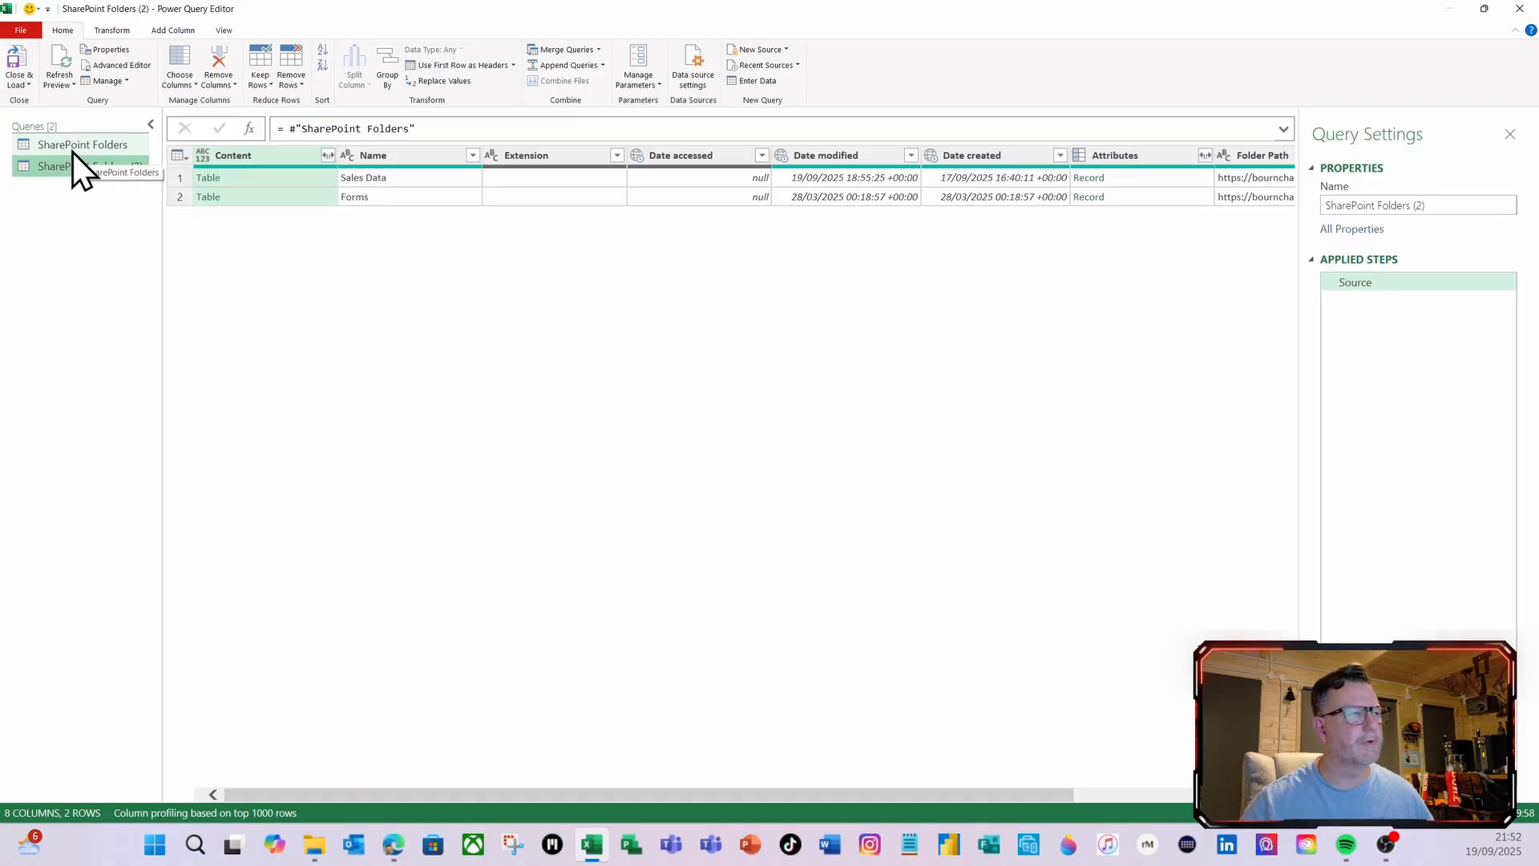
Rename the referenced query as Budget
{"action": "left_click", "coordinate": [1428, 205]}
{"action": "type", "text": "Bu"}
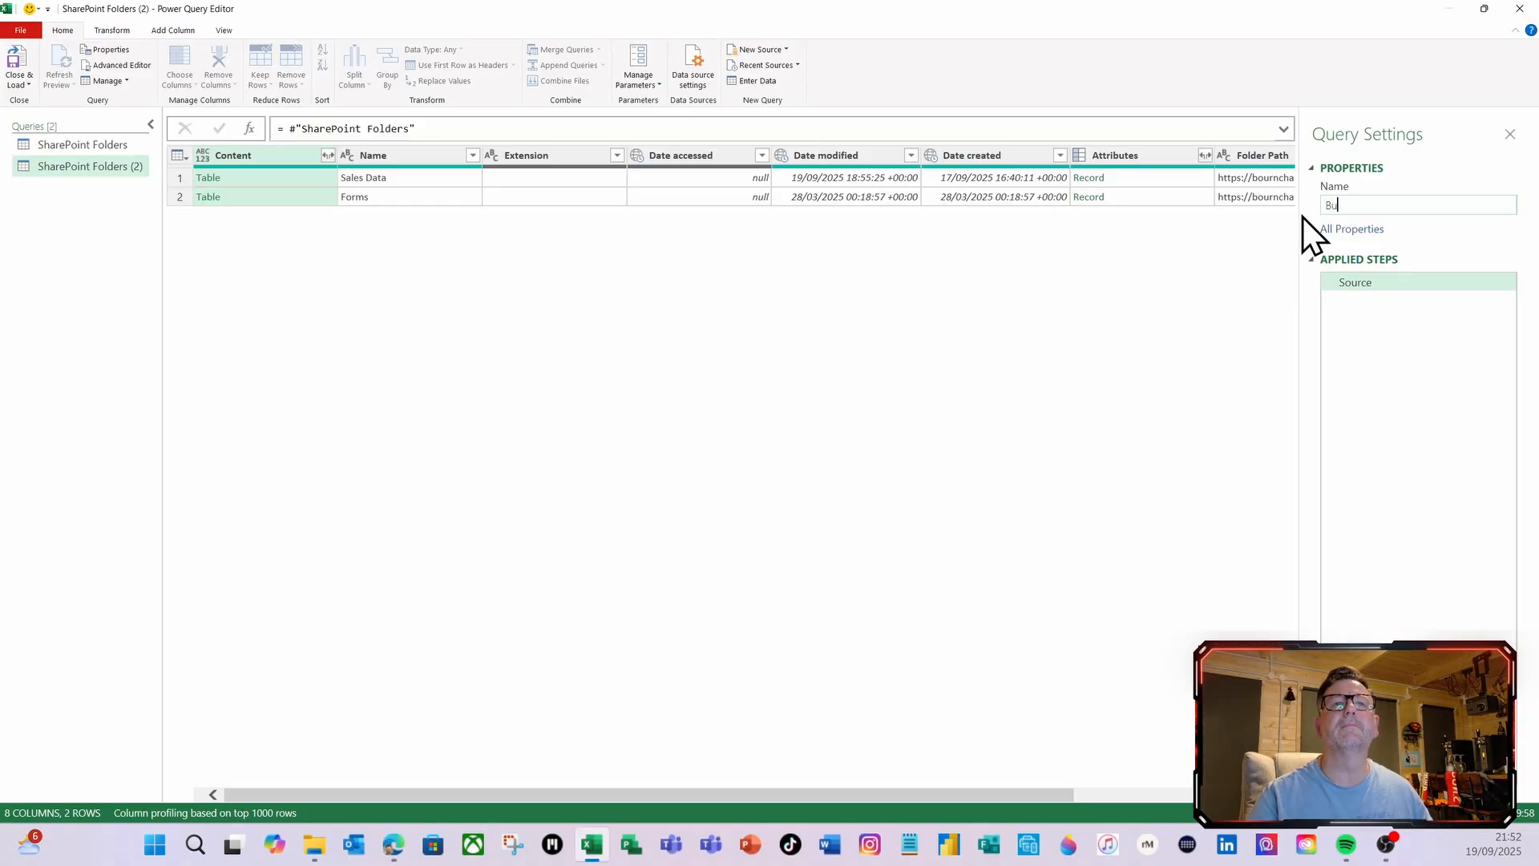
{"action": "type", "text": "dge"}
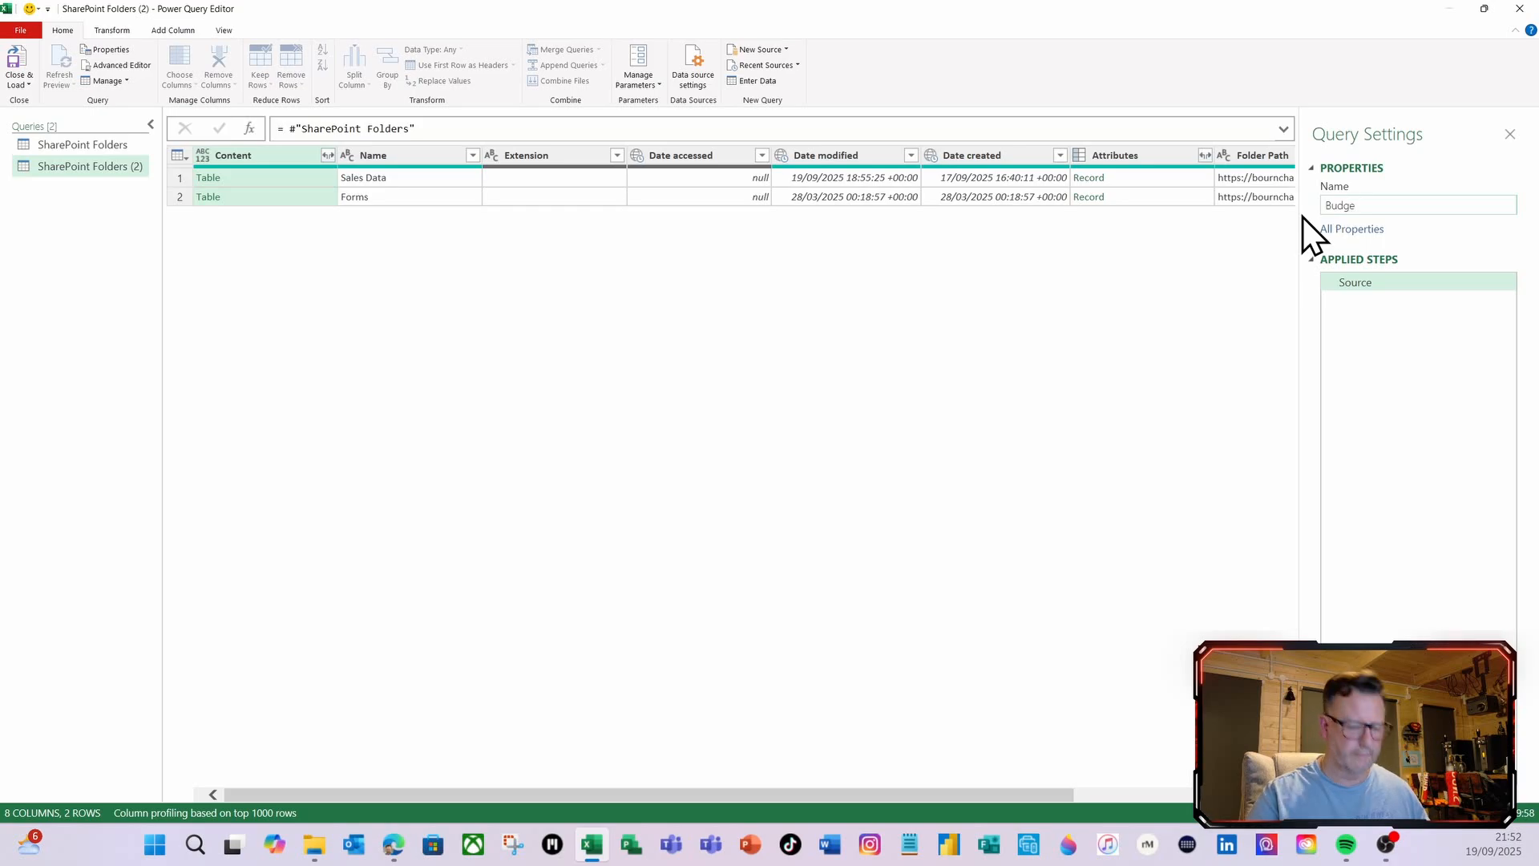
{"action": "type", "text": "t"}
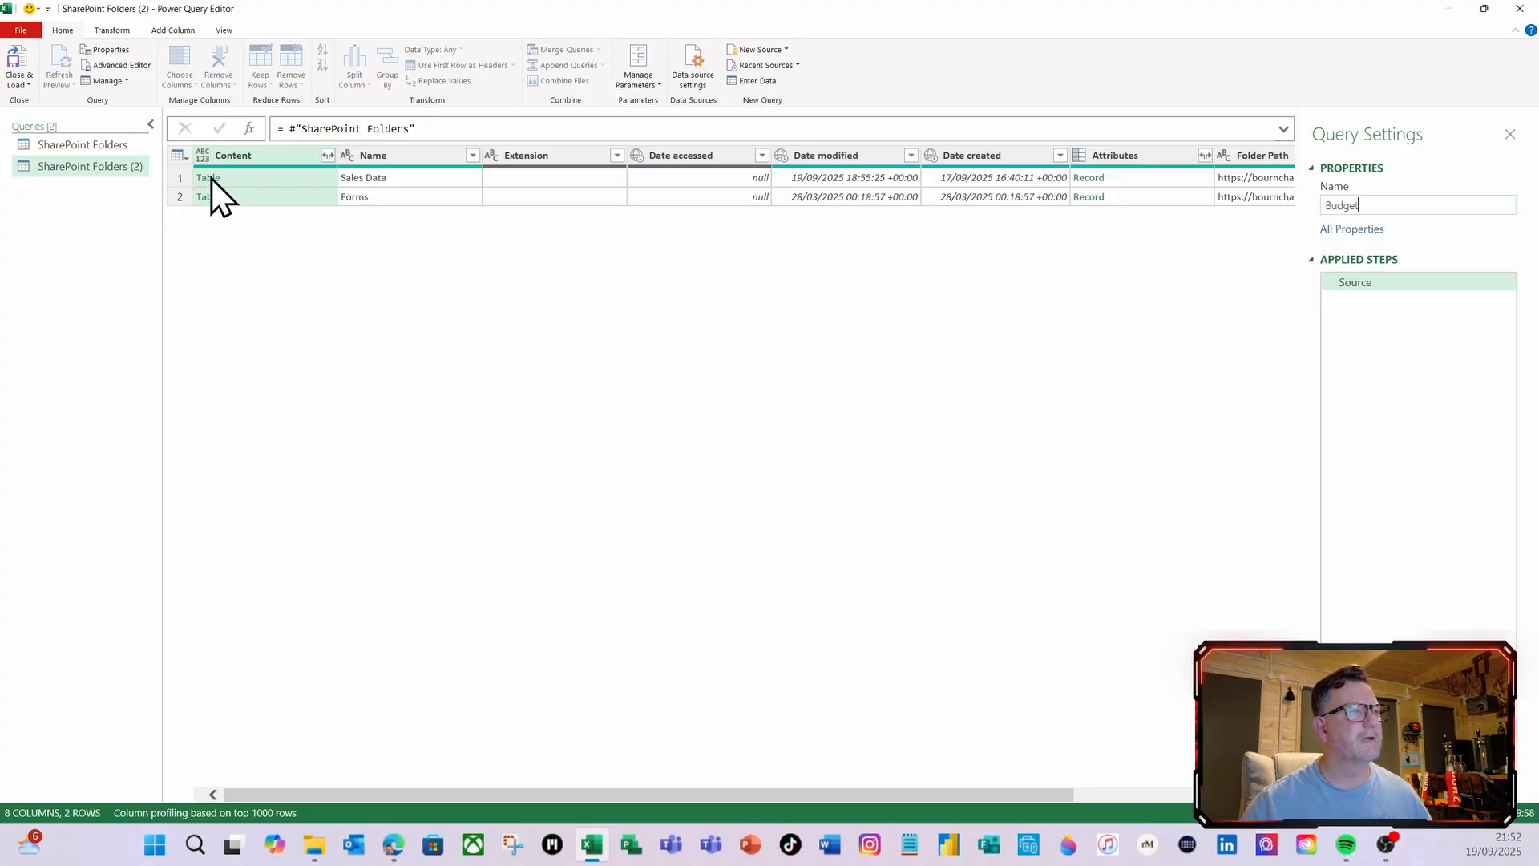
{"action": "key", "text": "Return"}
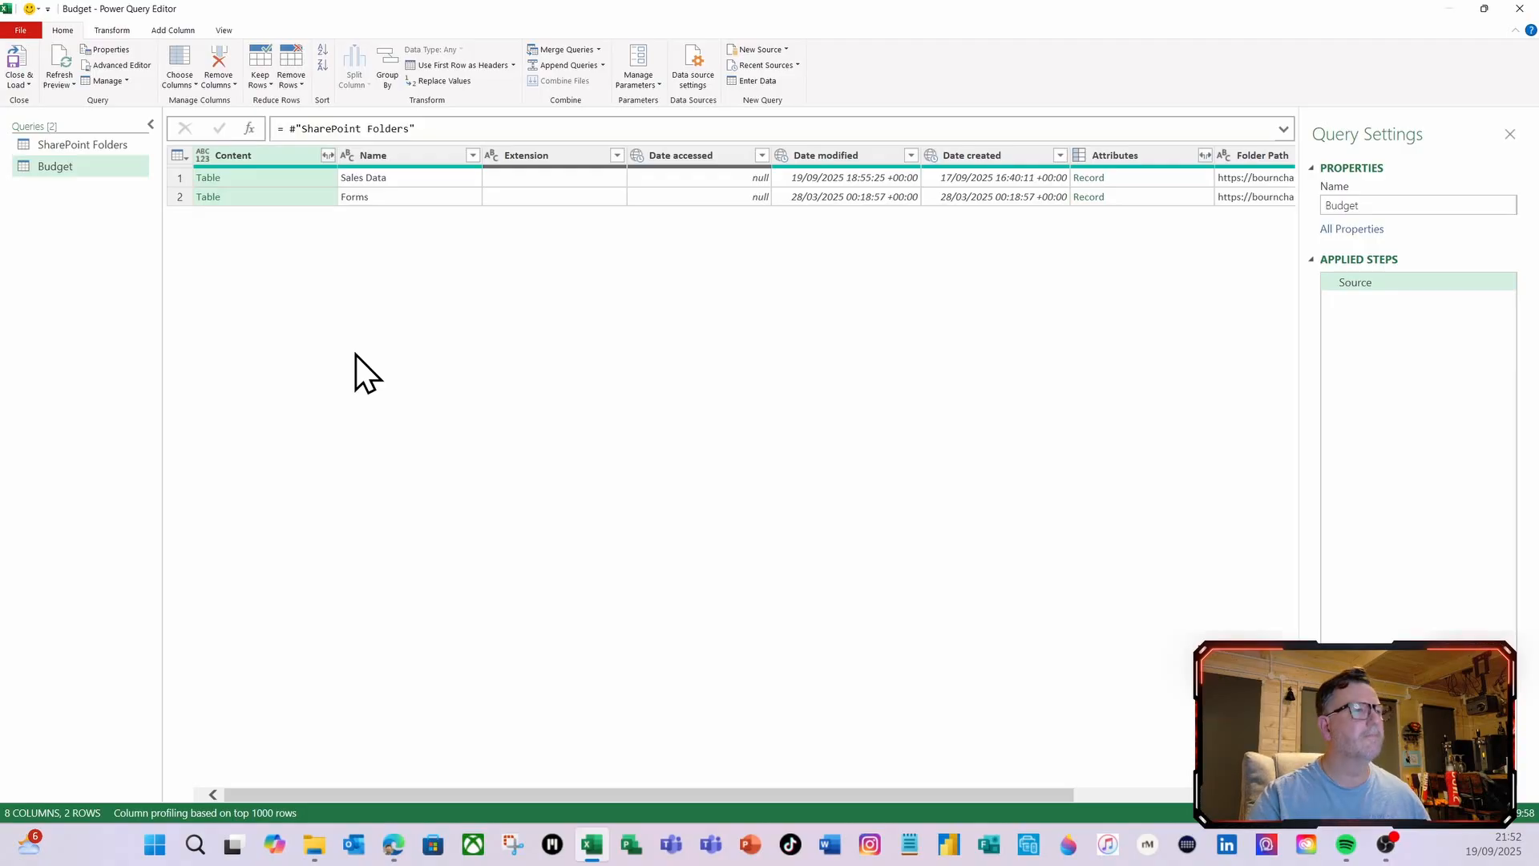
Drill the Budget query down through the Sales Data folder into its Budgets folder
{"action": "left_click", "coordinate": [209, 178]}
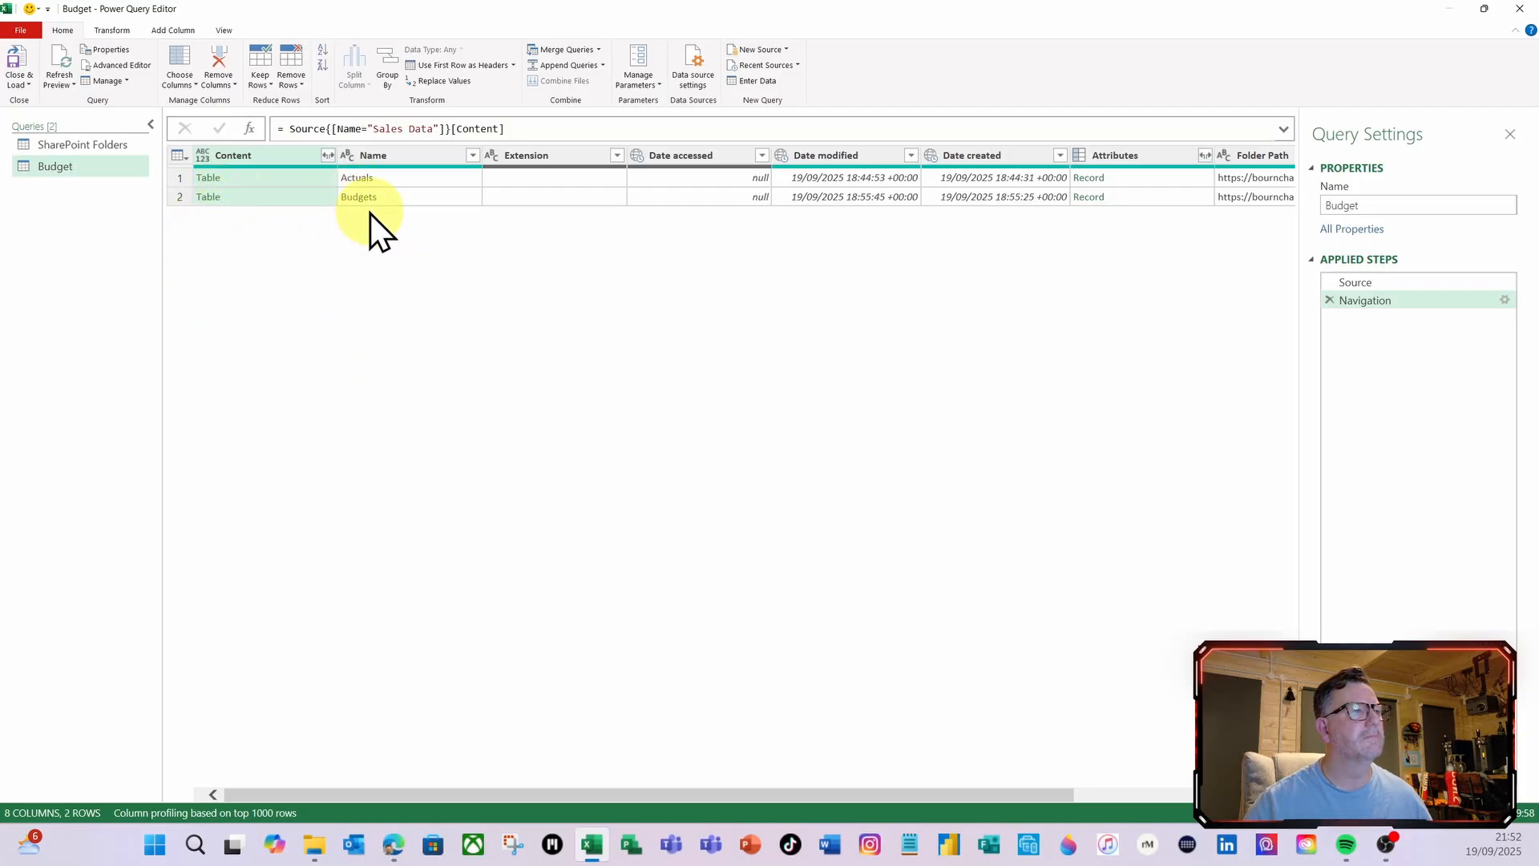
{"action": "left_click", "coordinate": [209, 198]}
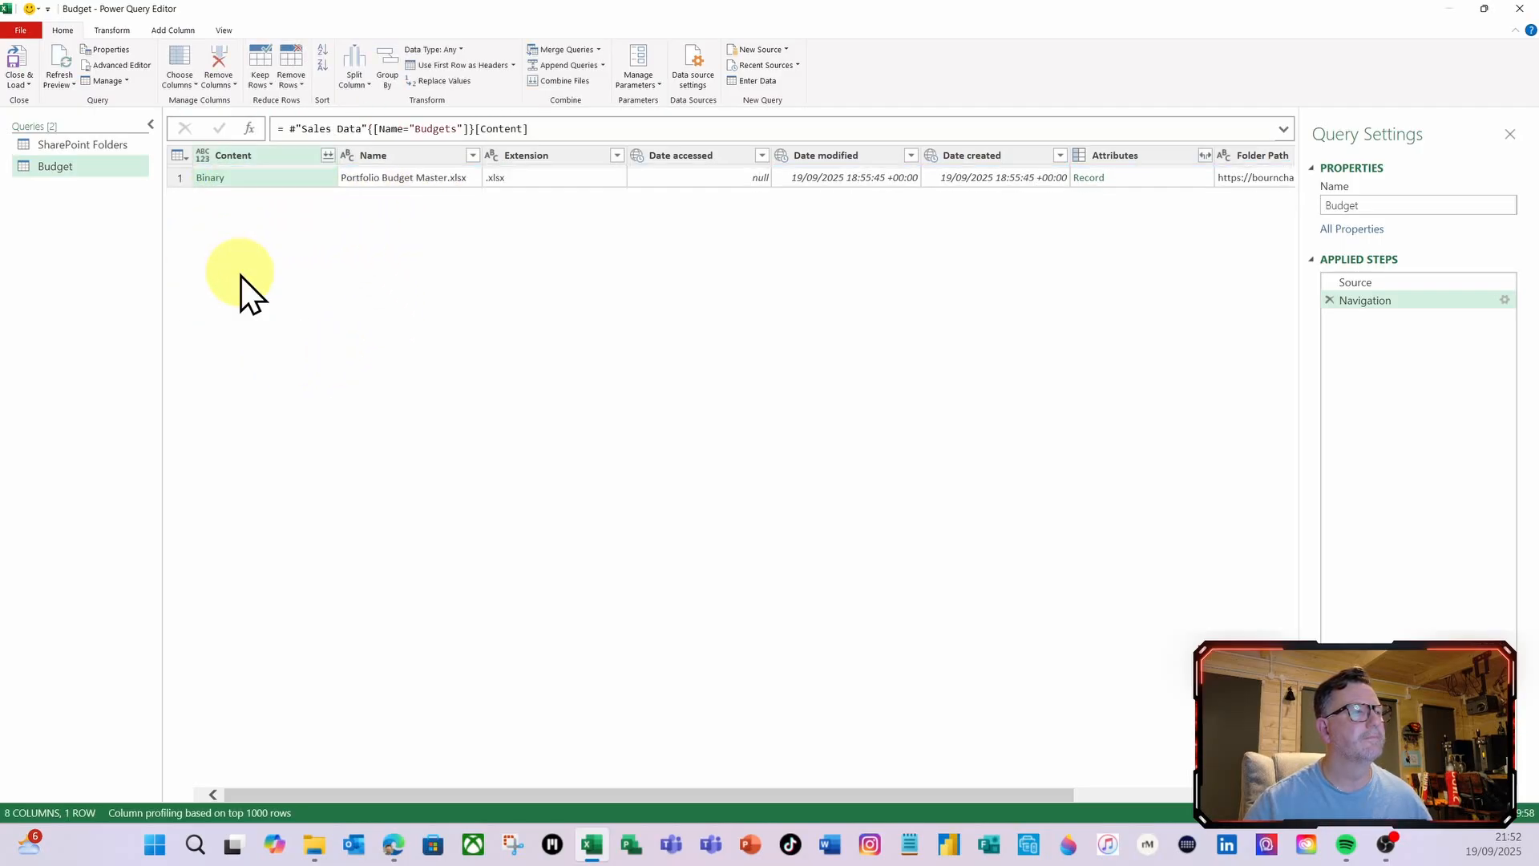
Keep only the Content column of the Budget query and combine its files using the tblBudgets table
{"action": "right_click", "coordinate": [259, 155]}
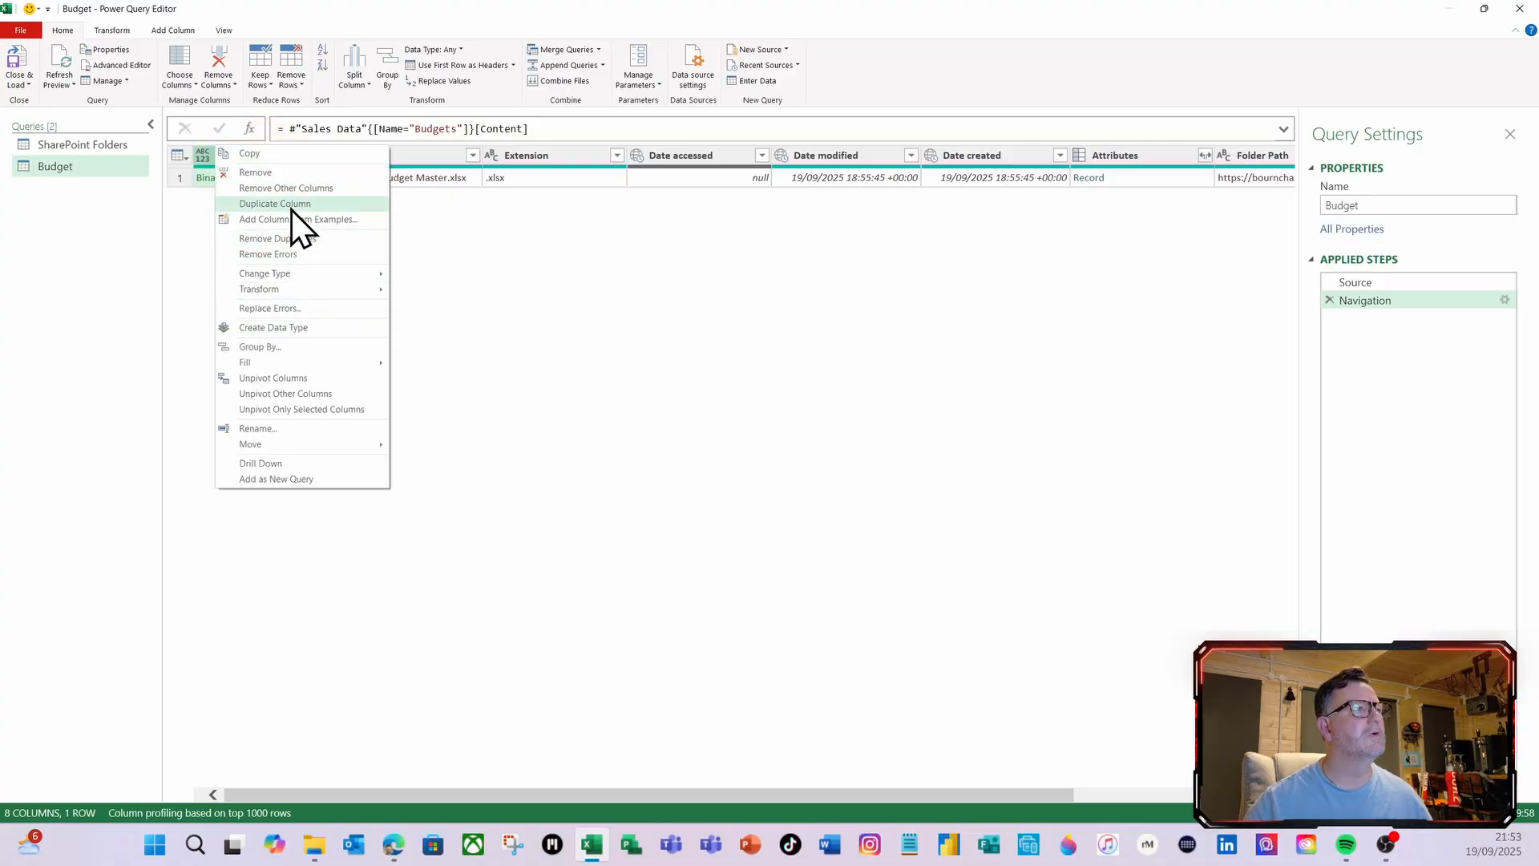
{"action": "left_click", "coordinate": [295, 190]}
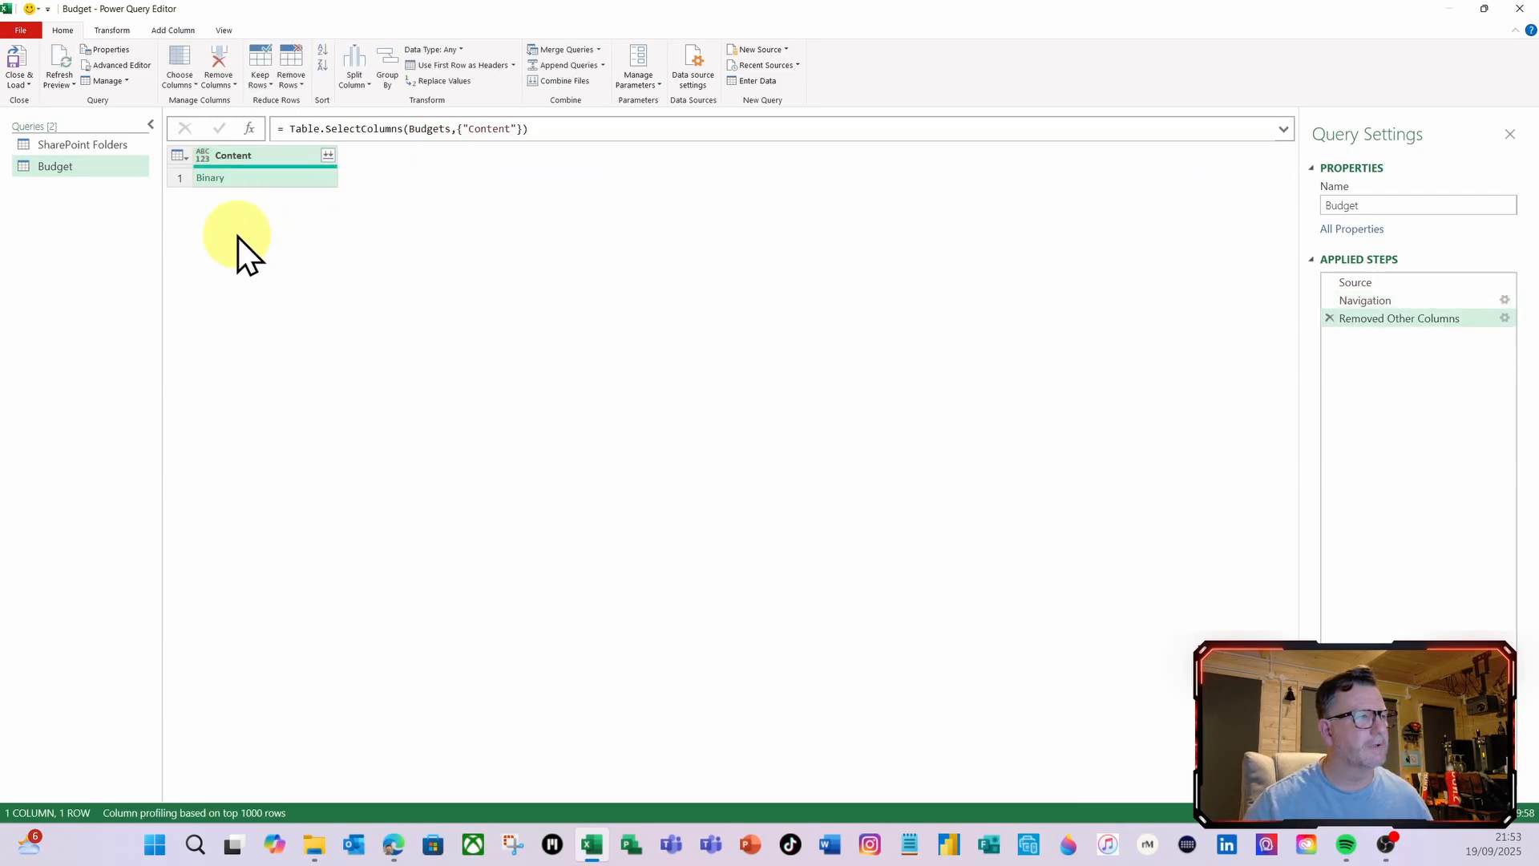
{"action": "left_click", "coordinate": [330, 155]}
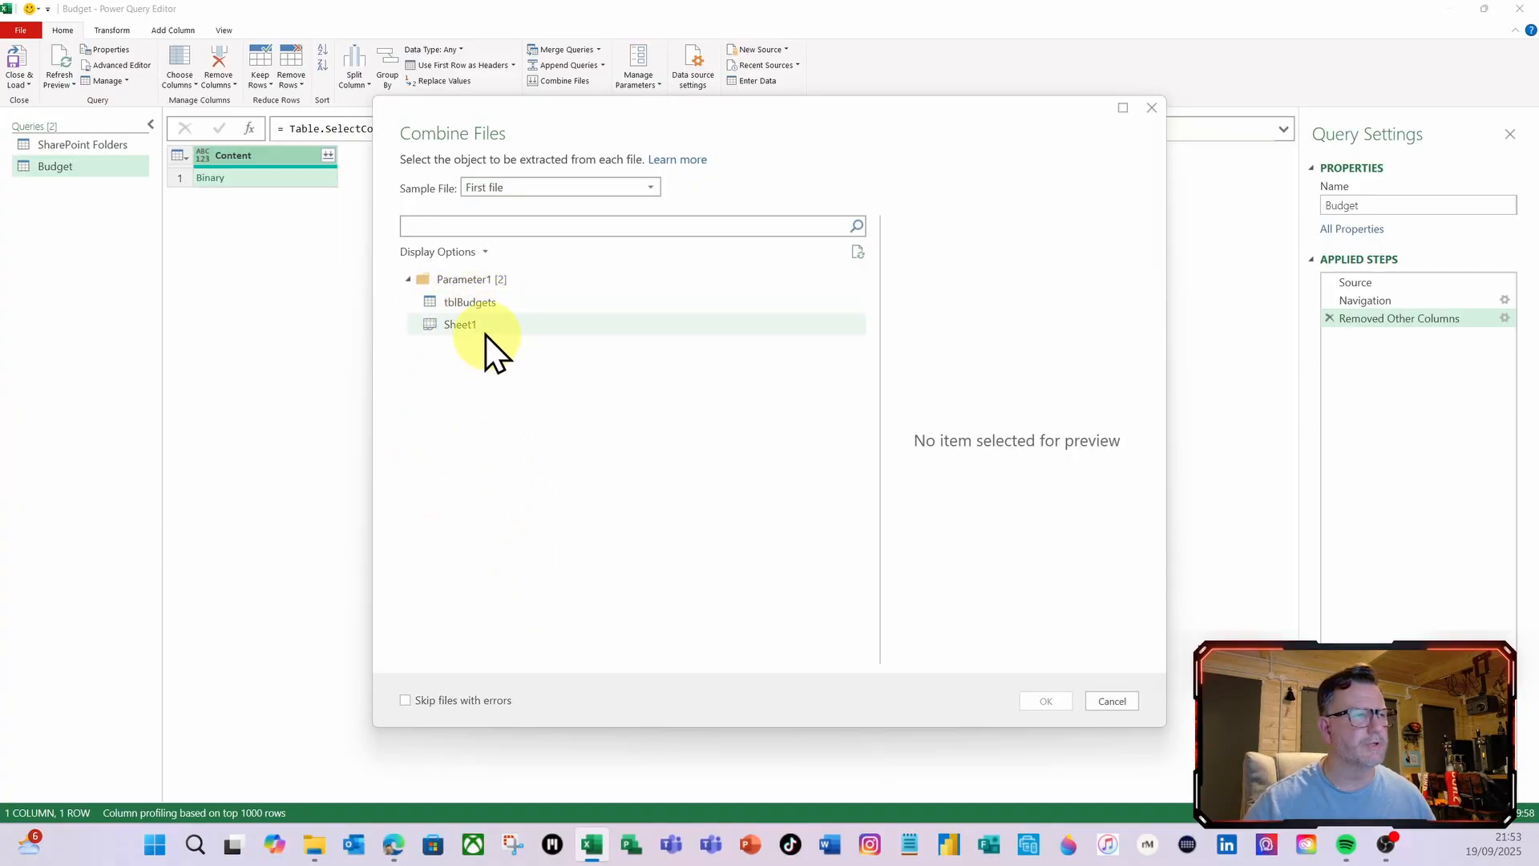
{"action": "left_click", "coordinate": [481, 309]}
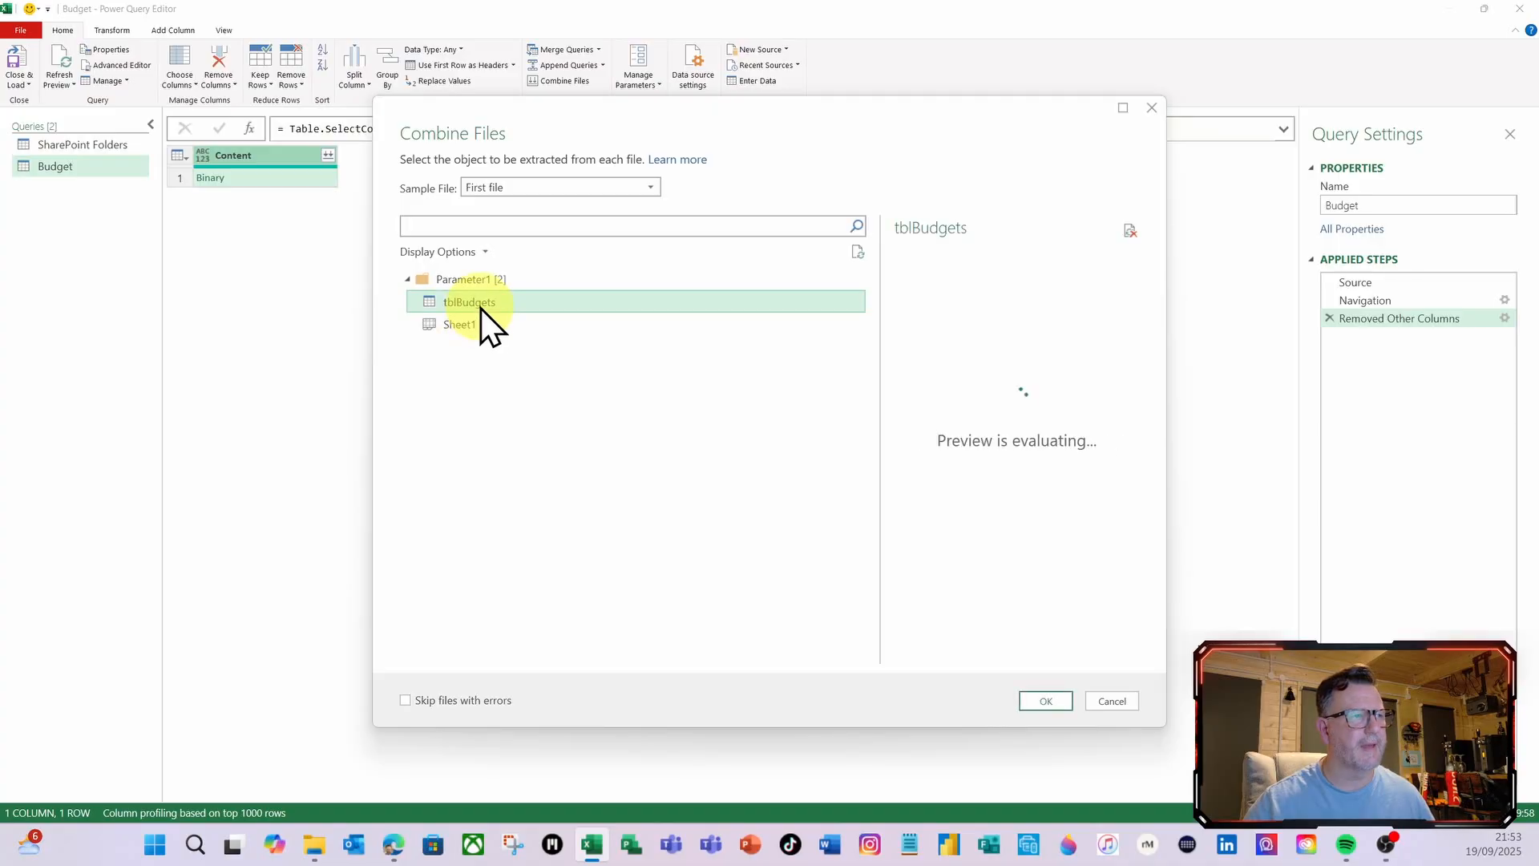
{"action": "left_click", "coordinate": [1046, 702]}
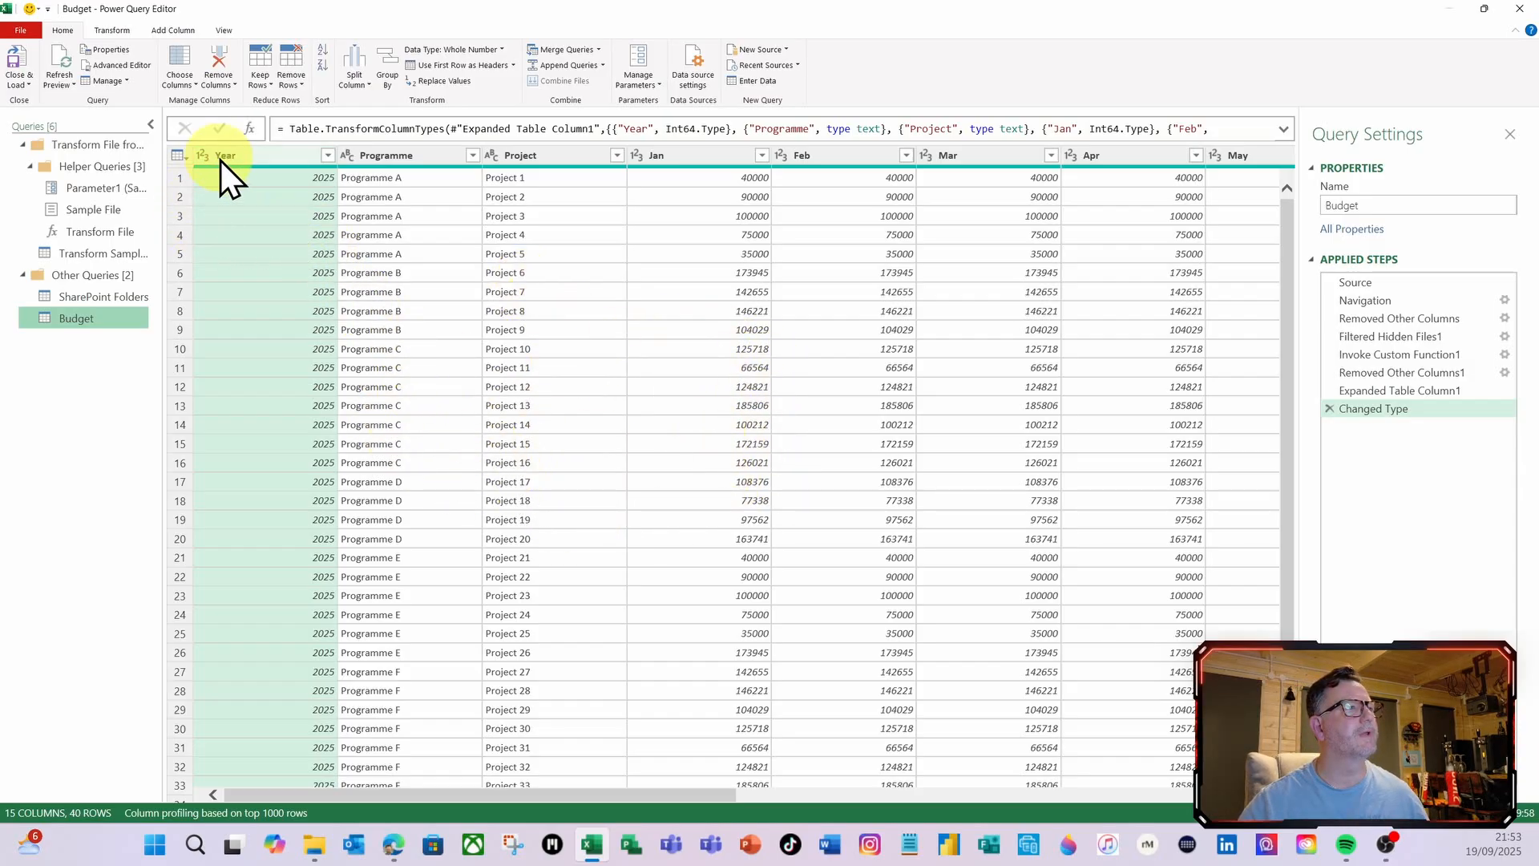
Unpivot all columns other than Year, Programme and Project in the Budget query
{"action": "left_click", "coordinate": [545, 155], "text": "shift"}
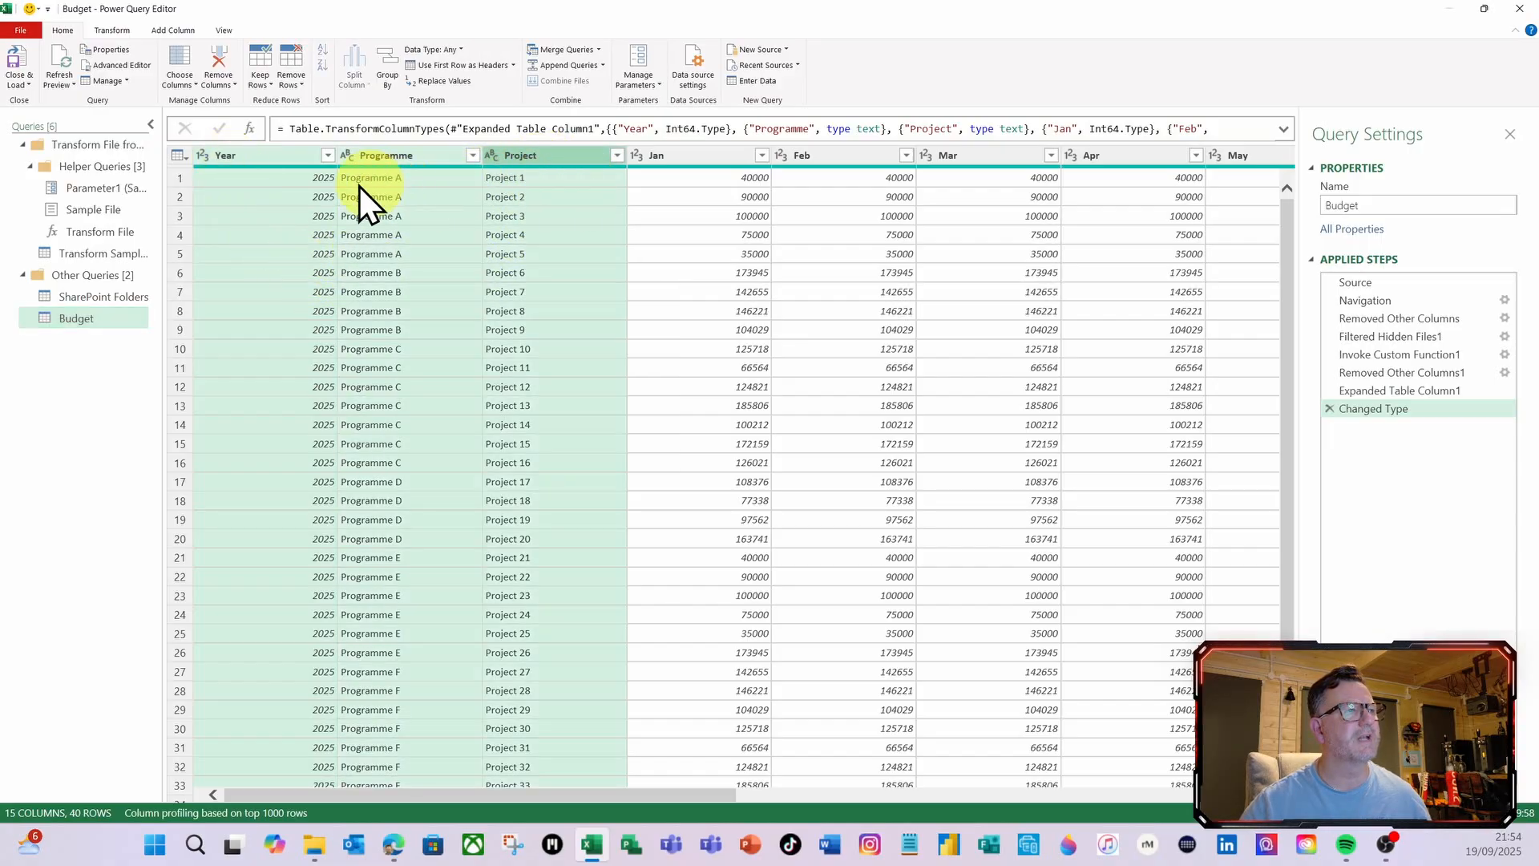
{"action": "right_click", "coordinate": [556, 160]}
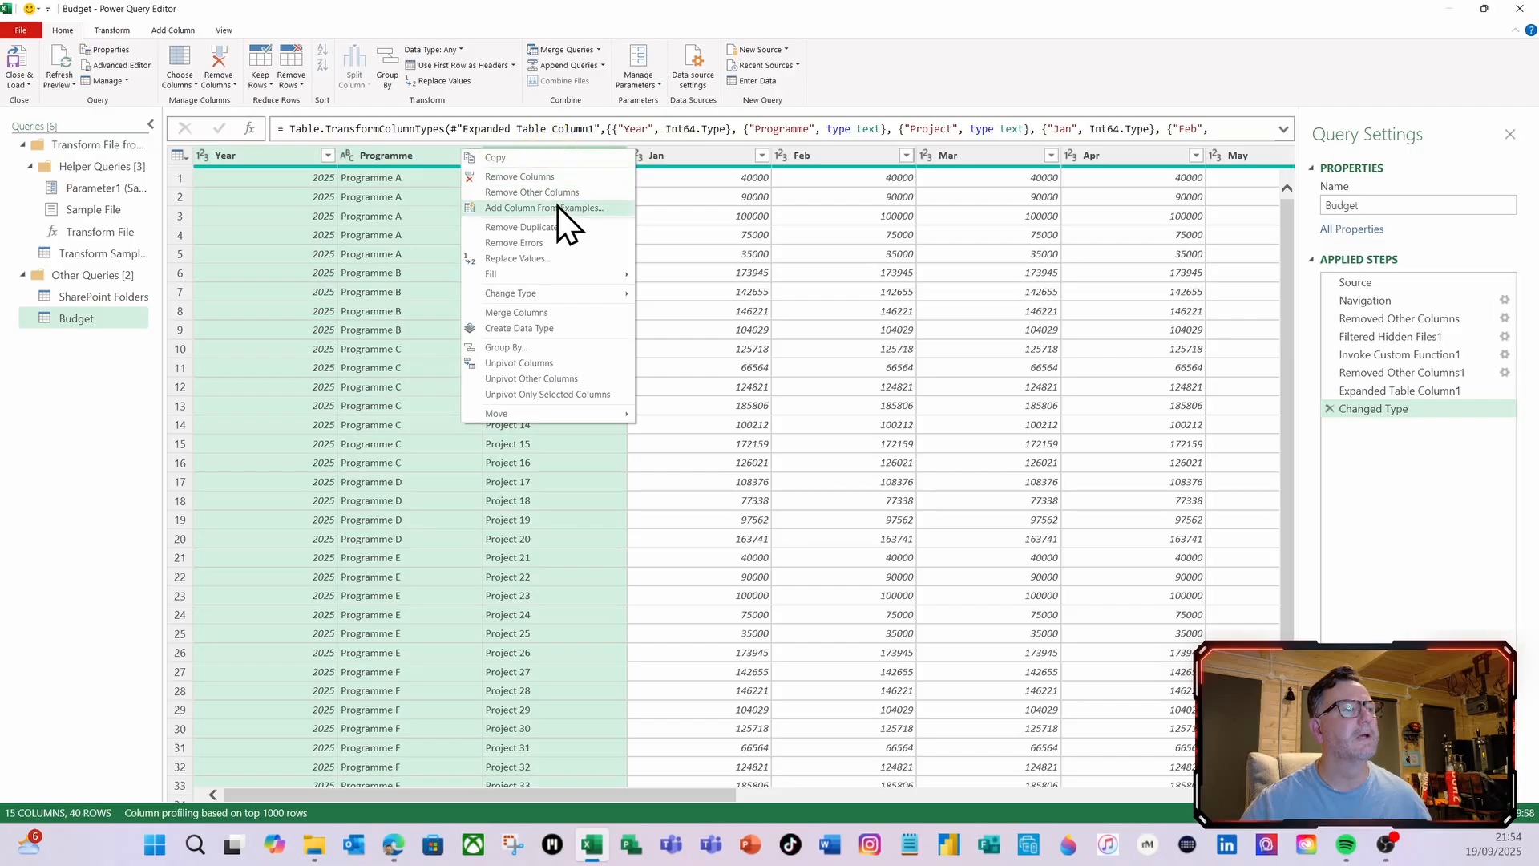
{"action": "left_click", "coordinate": [558, 382]}
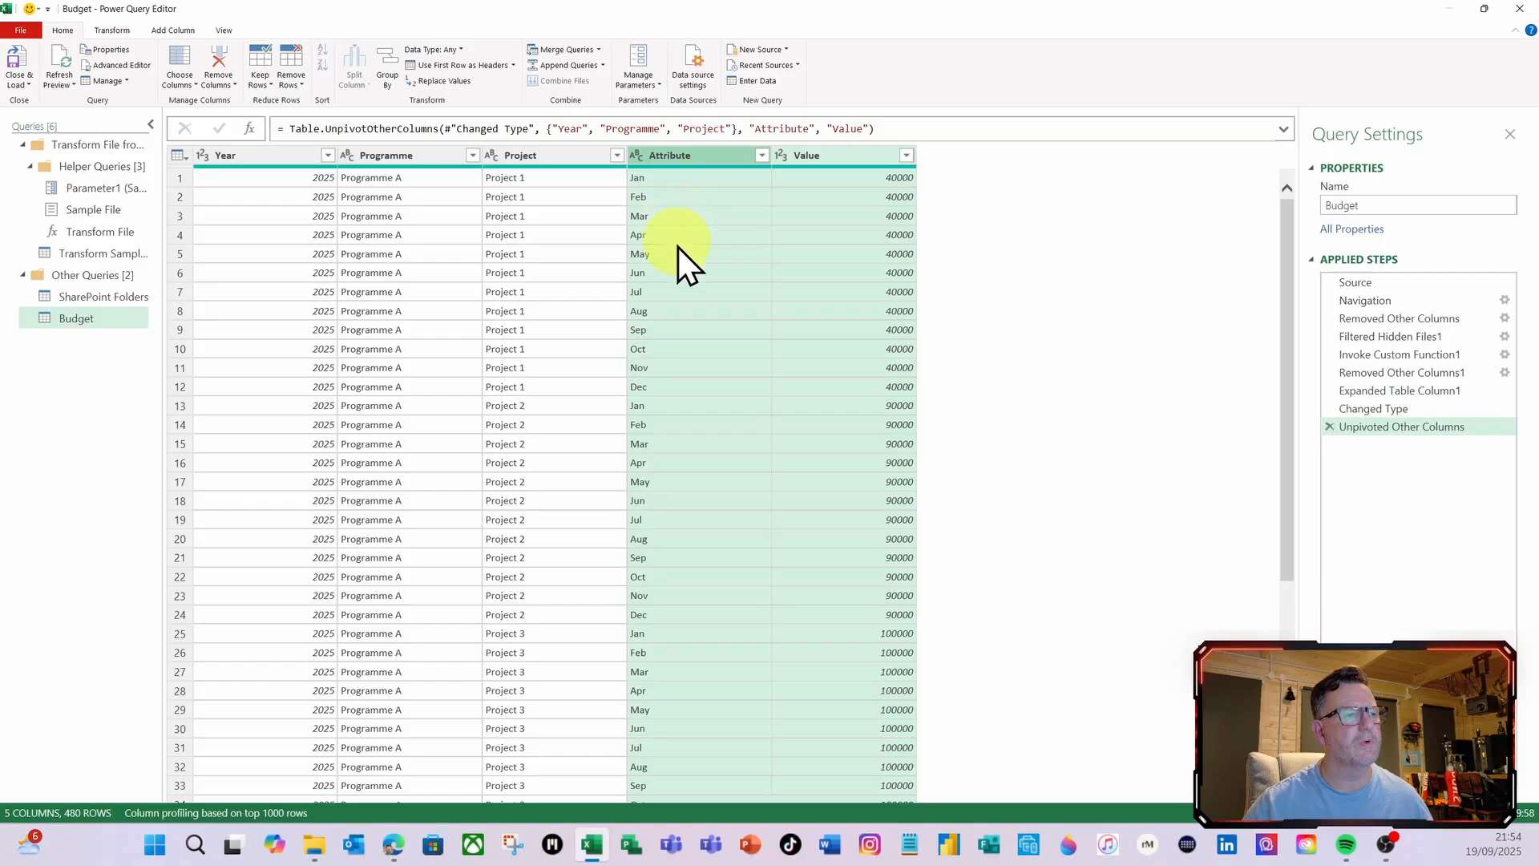
Rename the Attribute column as Month and the Value column as Budget
{"action": "double_click", "coordinate": [687, 157]}
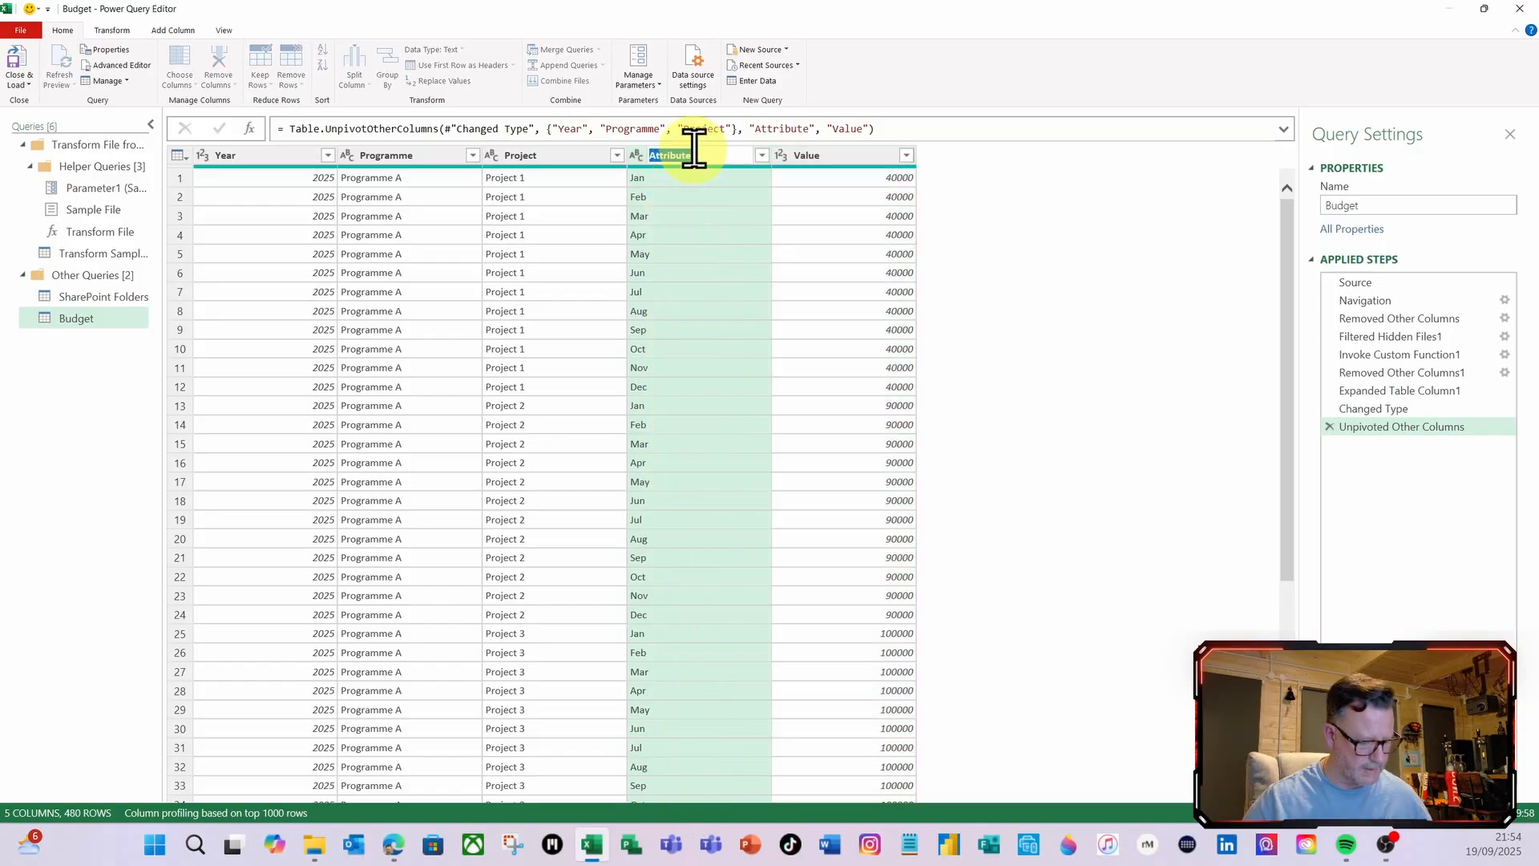
{"action": "type", "text": "Month"}
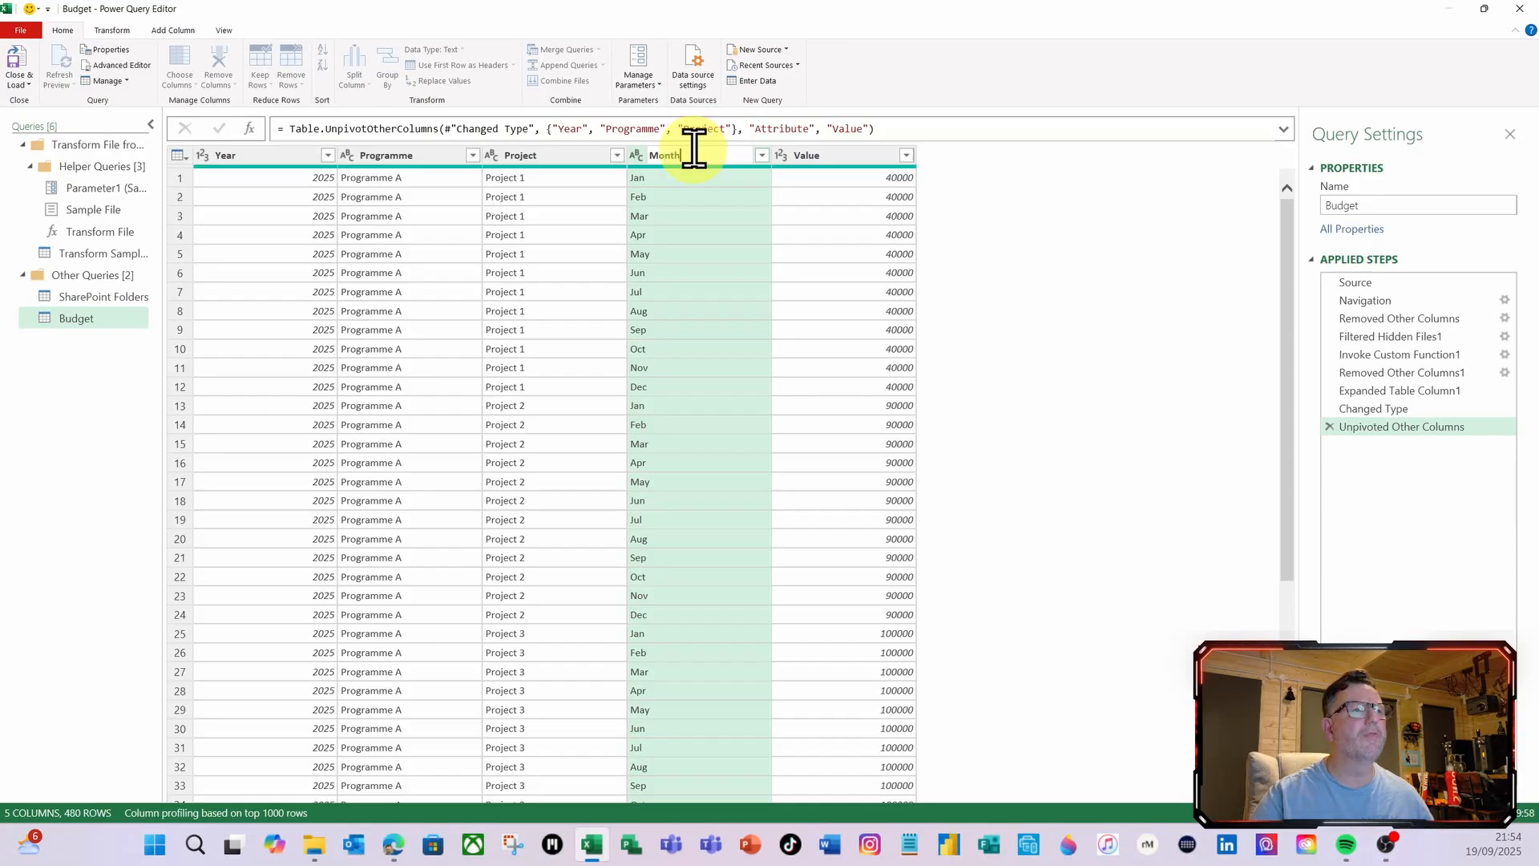
{"action": "key", "text": "Return"}
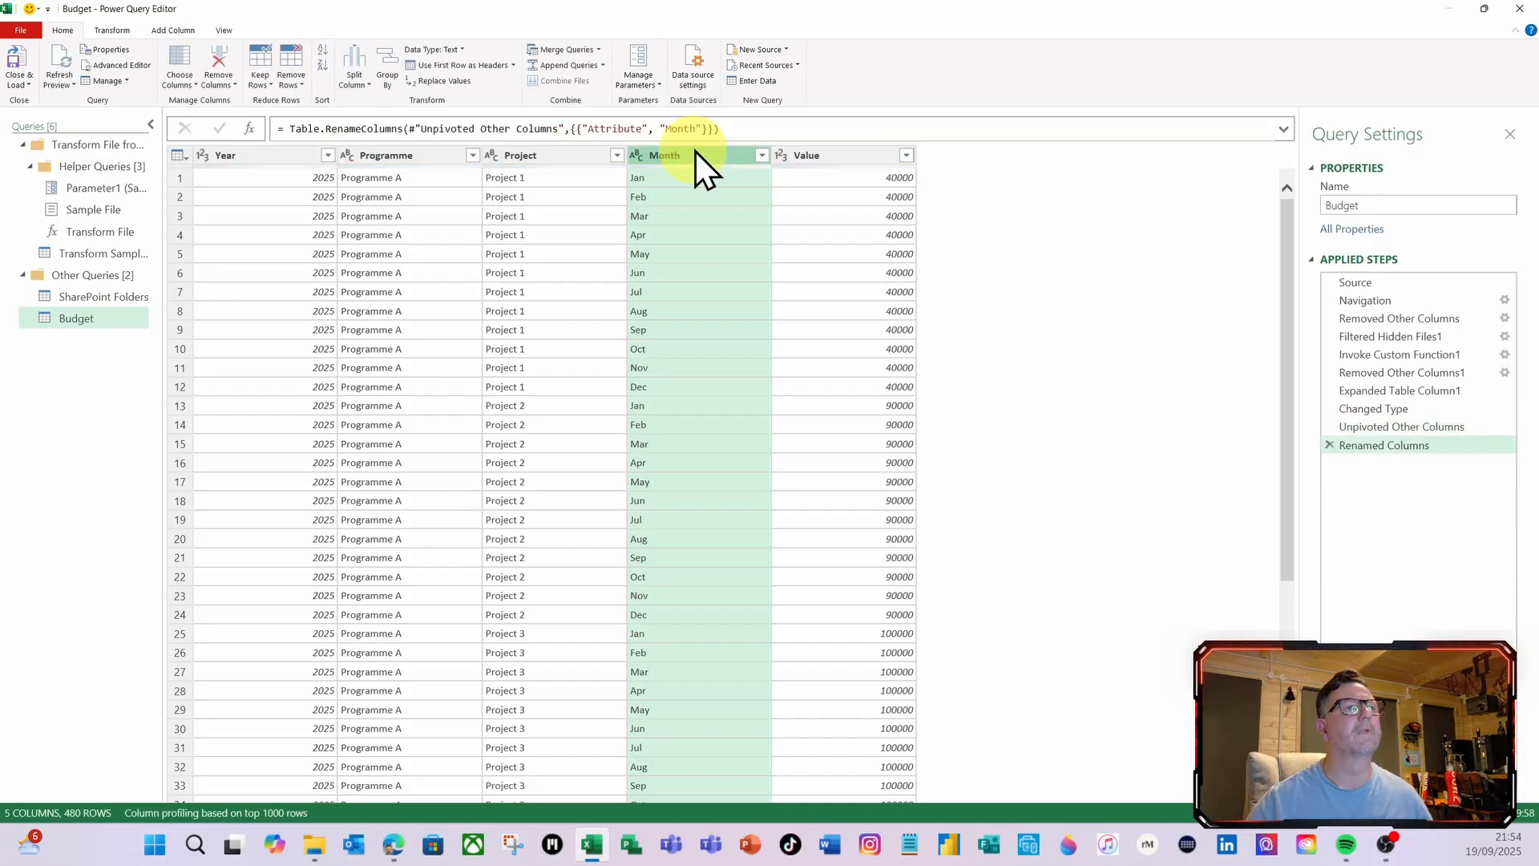
{"action": "left_click", "coordinate": [823, 156]}
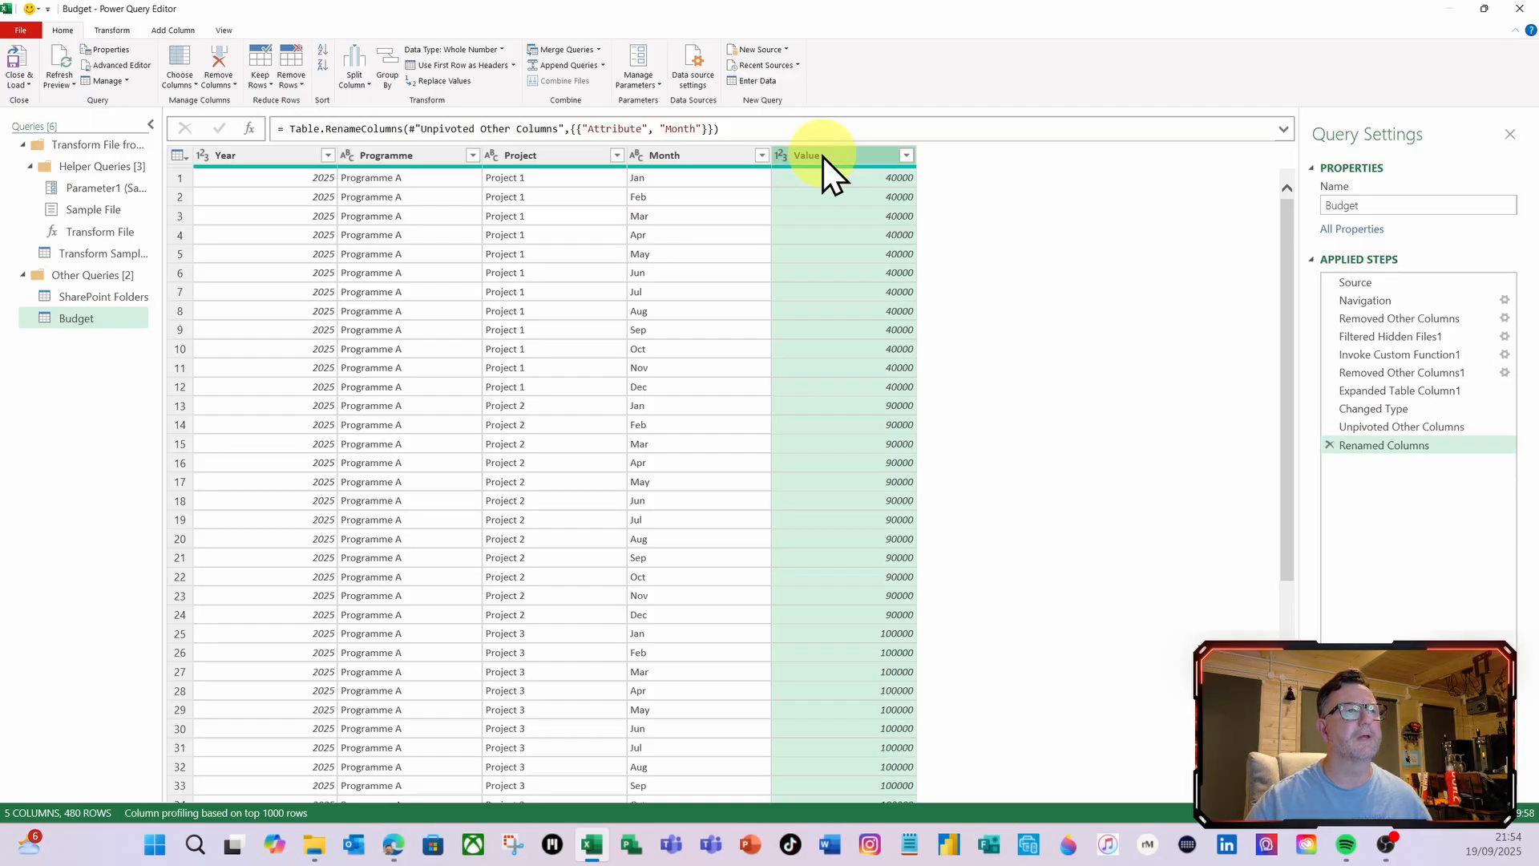
{"action": "double_click", "coordinate": [823, 156]}
{"action": "type", "text": "Bu"}
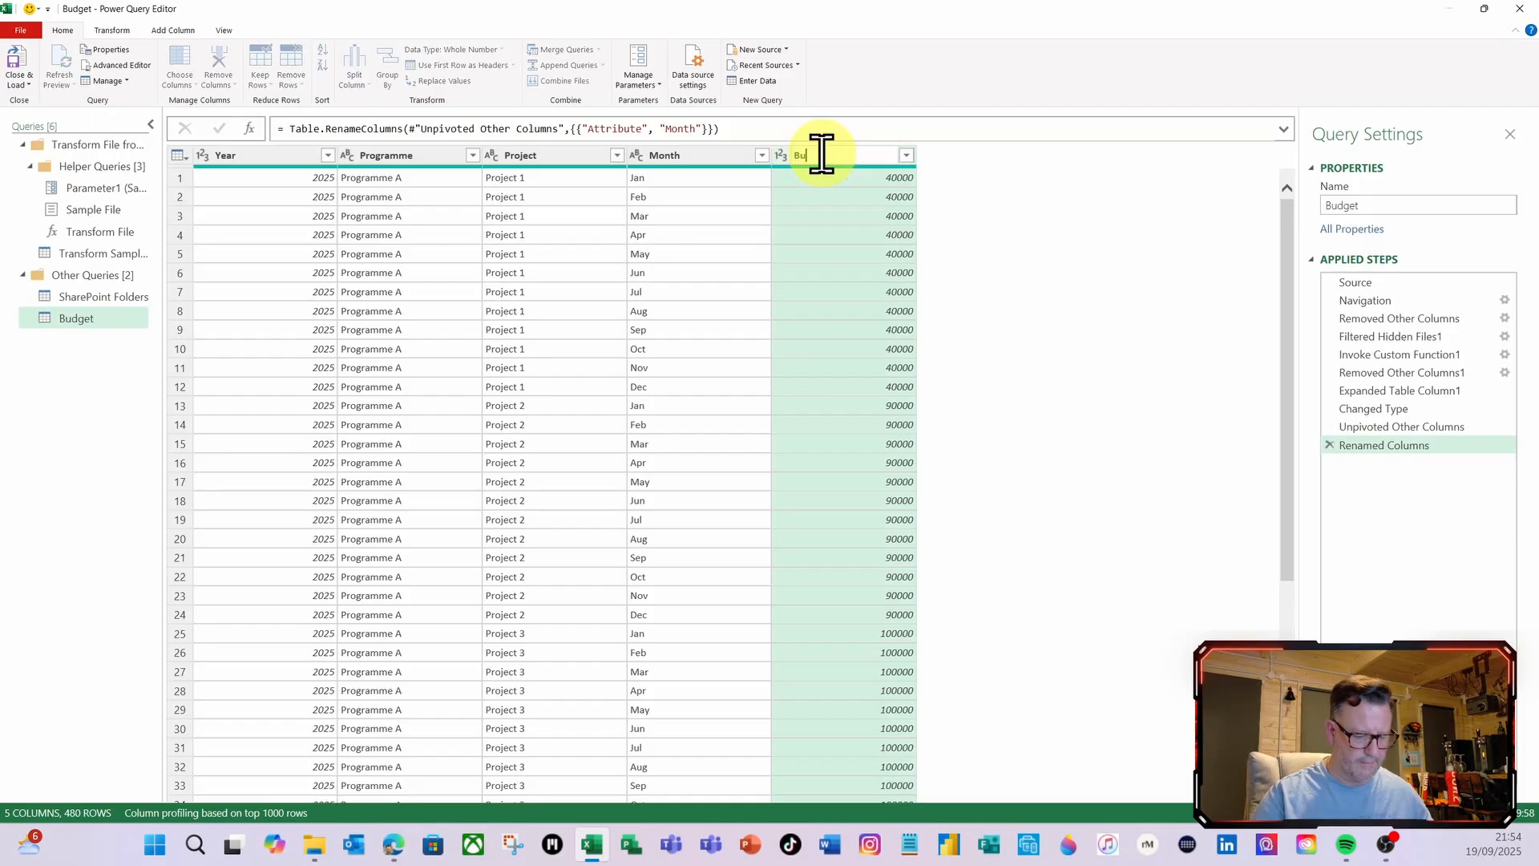
{"action": "type", "text": "dget"}
{"action": "key", "text": "Return"}
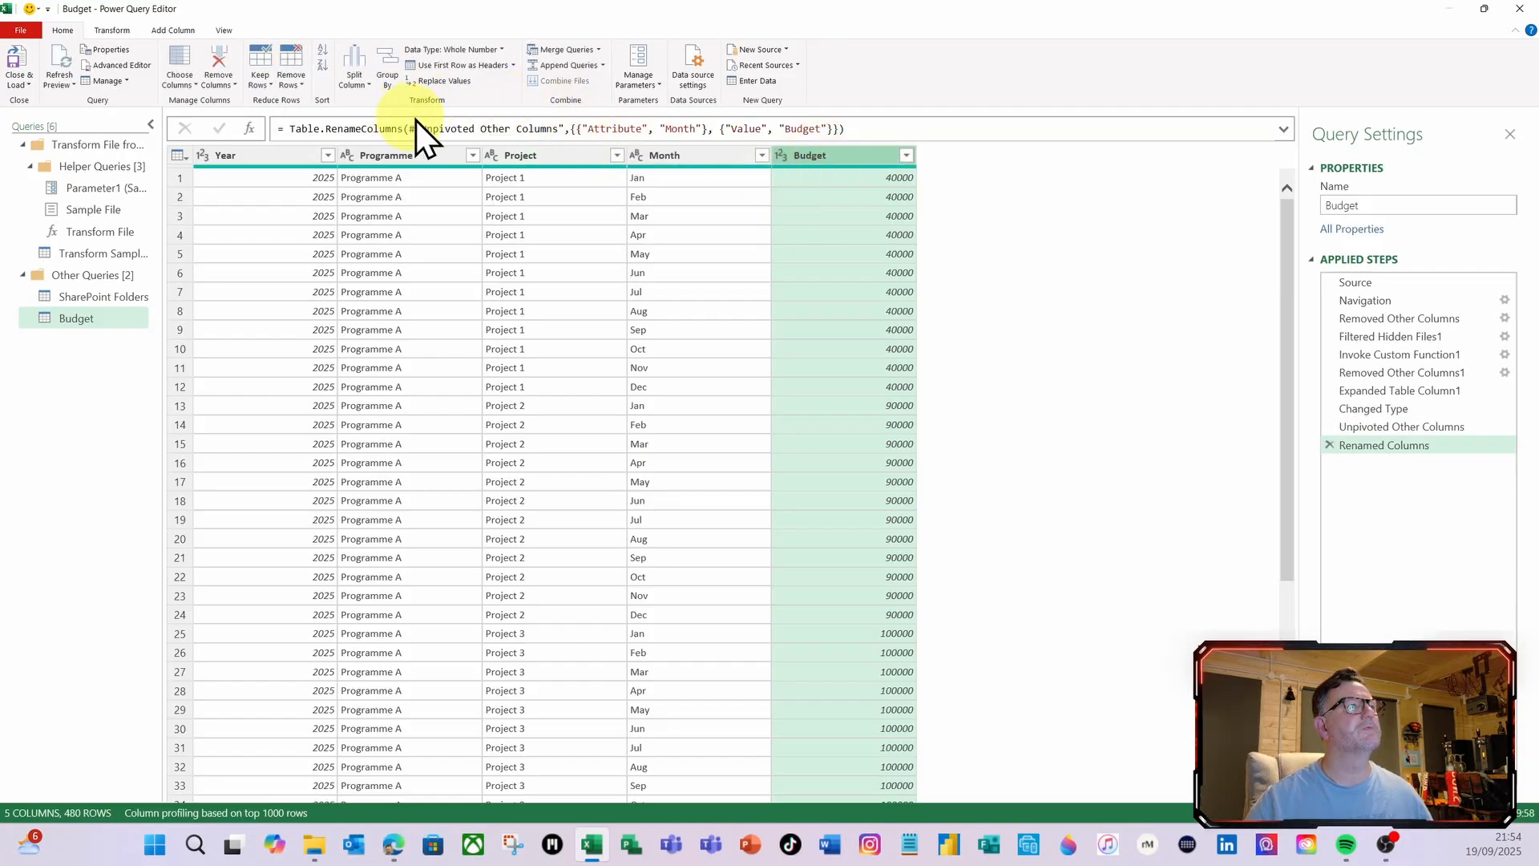
Set the Budget column's data type to Currency and move the Month column directly after Year
{"action": "left_click", "coordinate": [503, 51]}
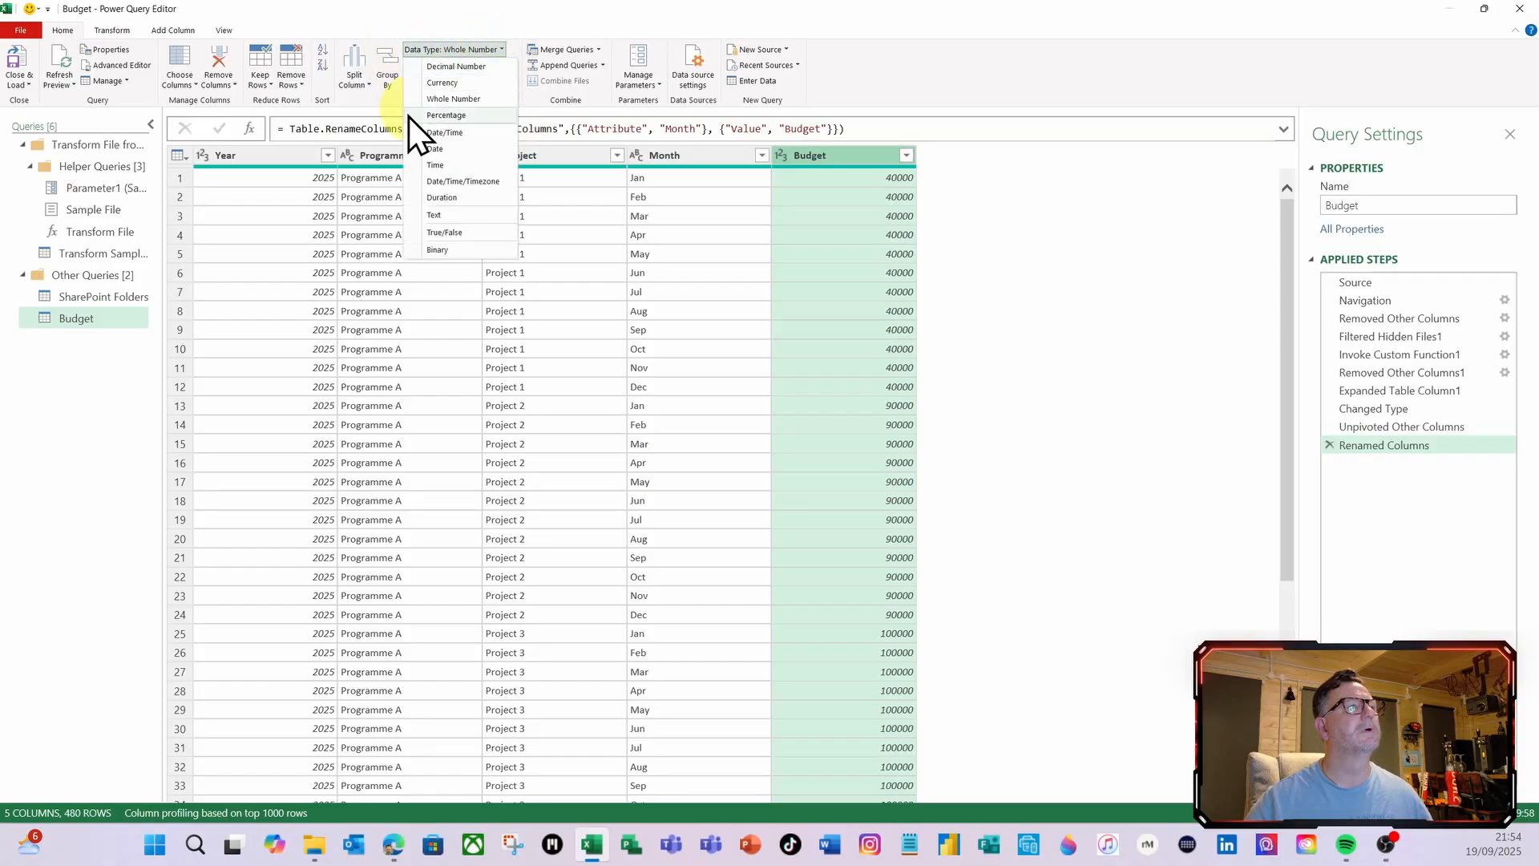
{"action": "left_click", "coordinate": [442, 83]}
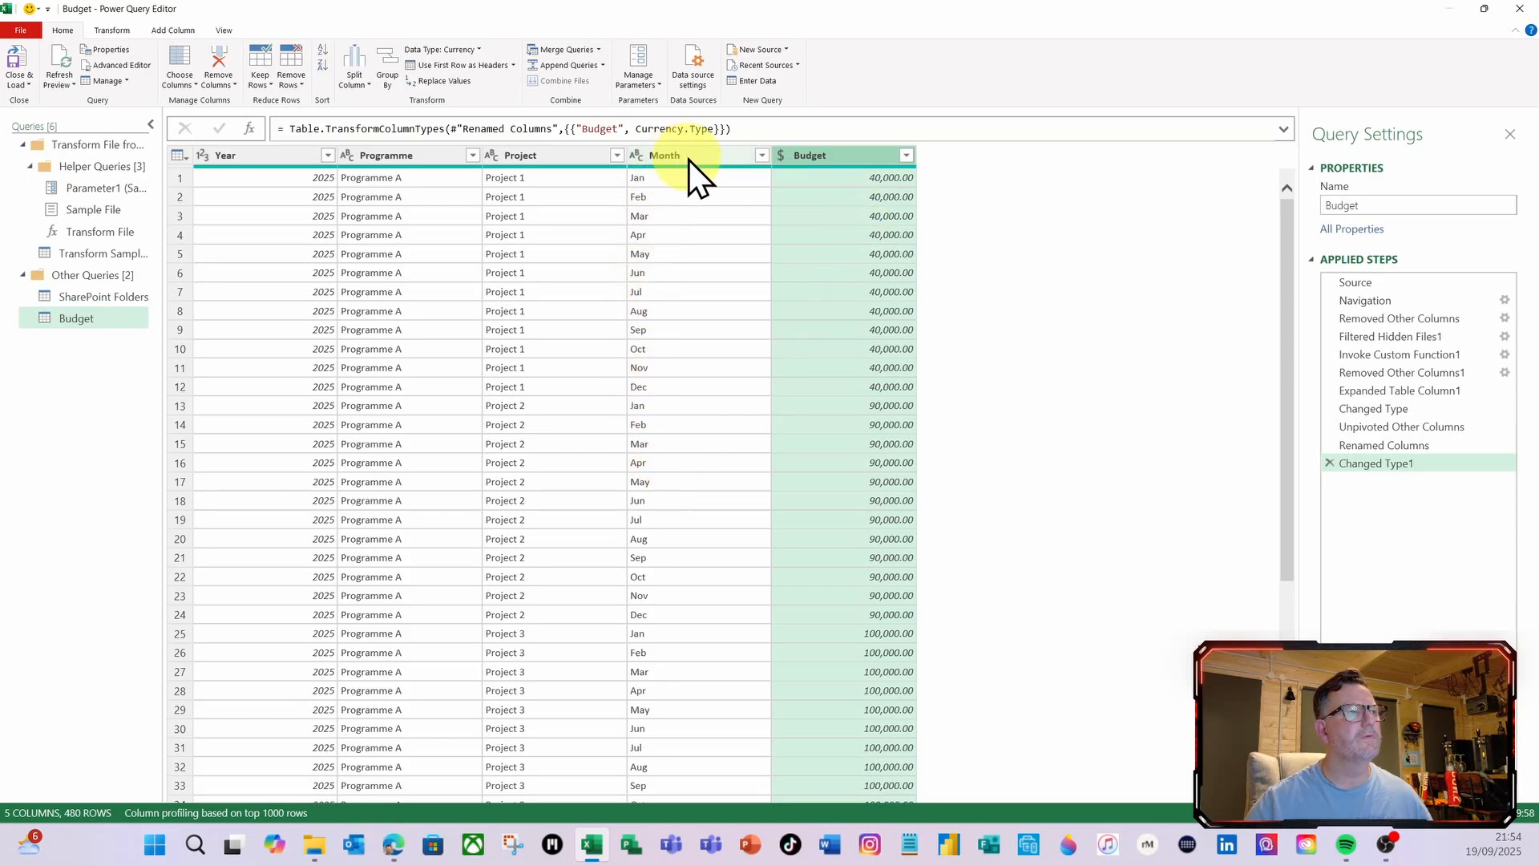
{"action": "left_click_drag", "start_coordinate": [689, 160], "coordinate": [418, 184]}
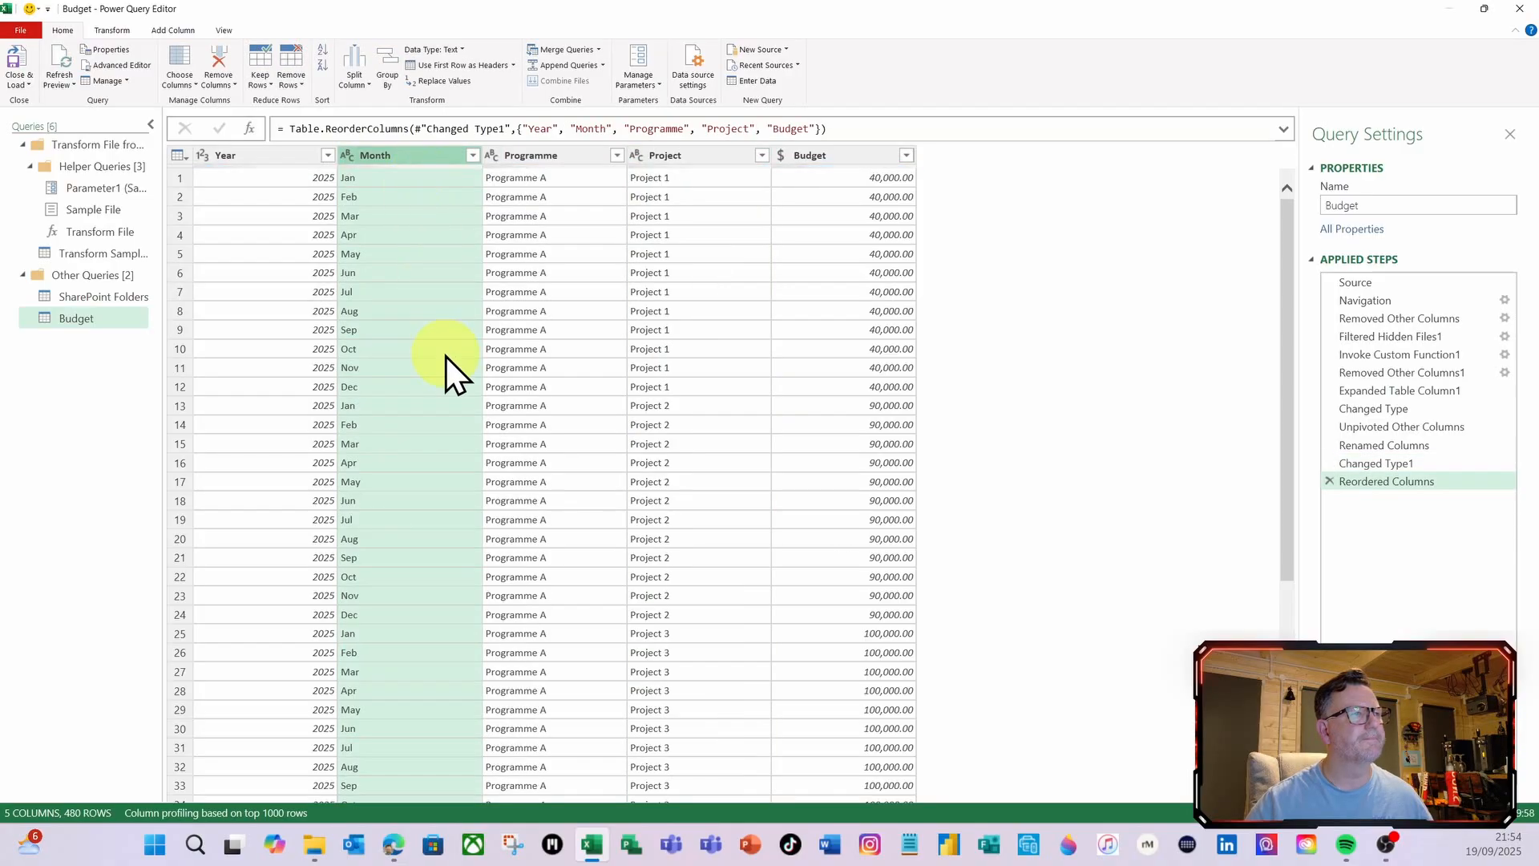
Merge the Year and Month columns into one column named Date, using a custom hyphen separator
{"action": "left_click", "coordinate": [236, 160]}
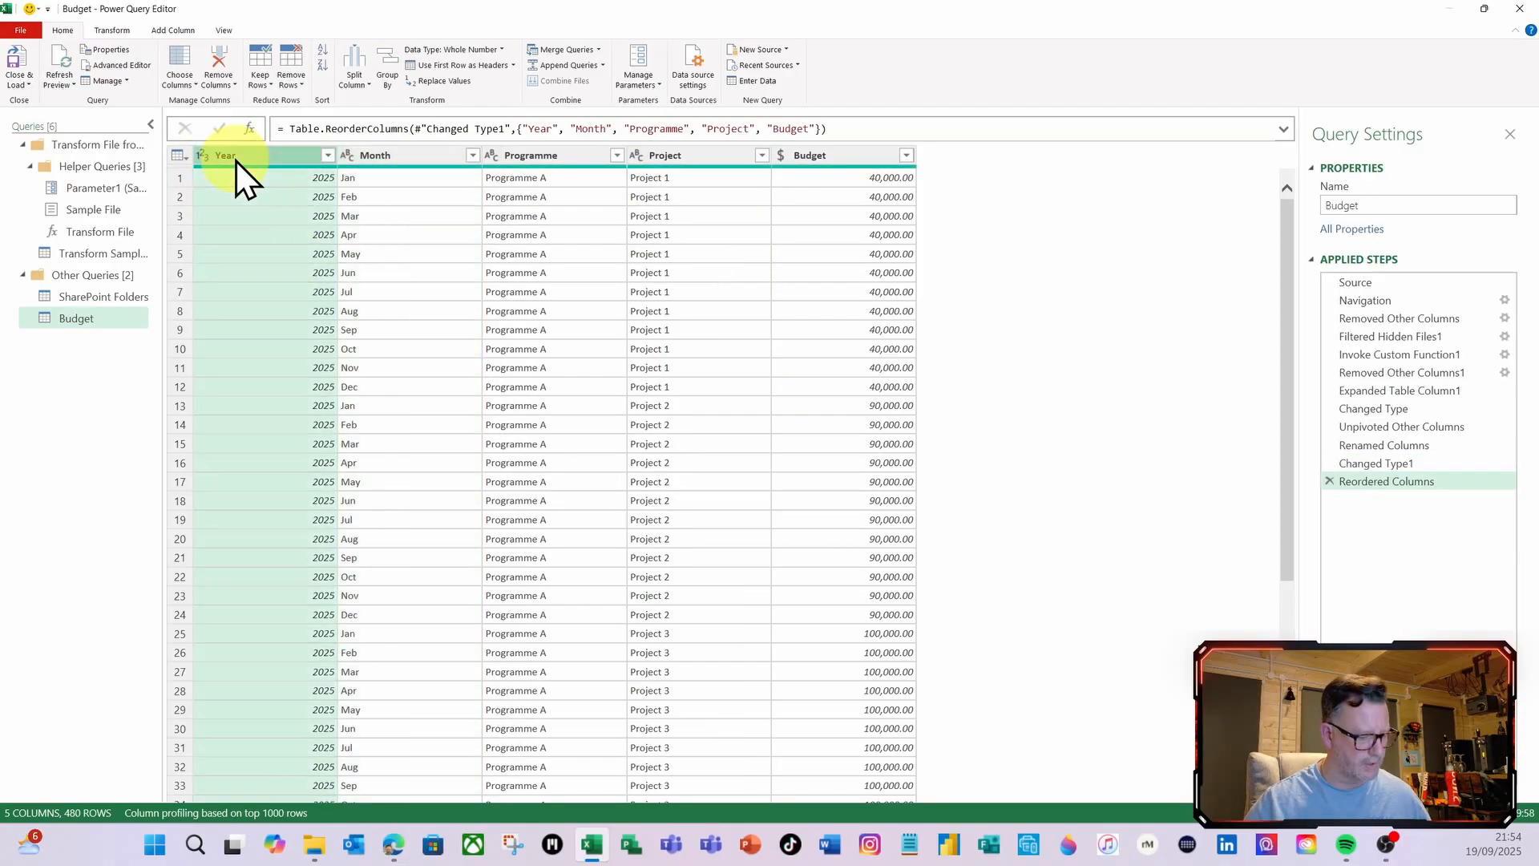
{"action": "left_click", "coordinate": [416, 162], "text": "ctrl"}
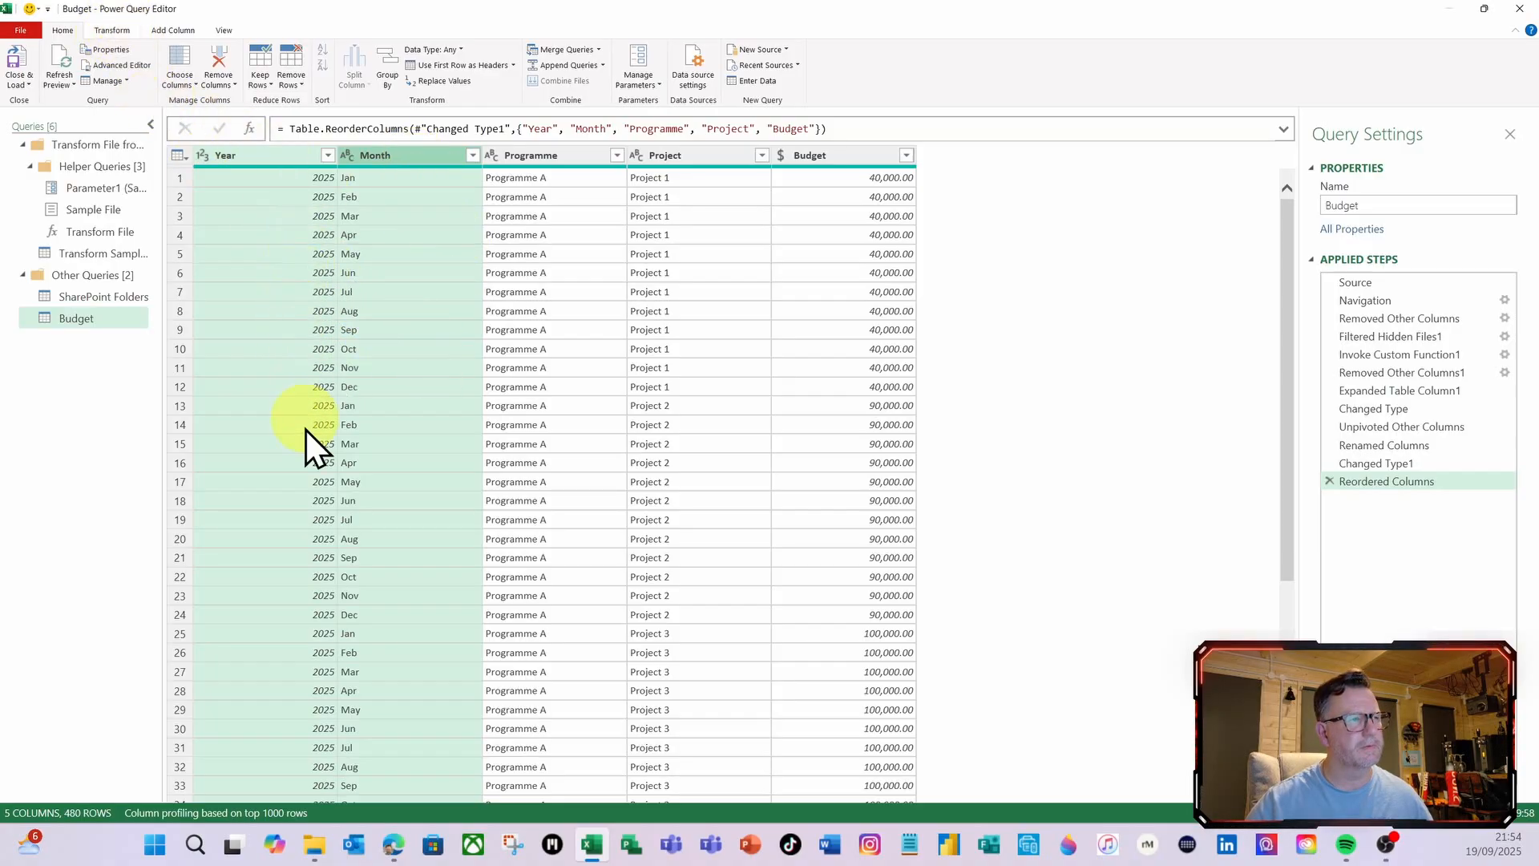
{"action": "left_click", "coordinate": [122, 35]}
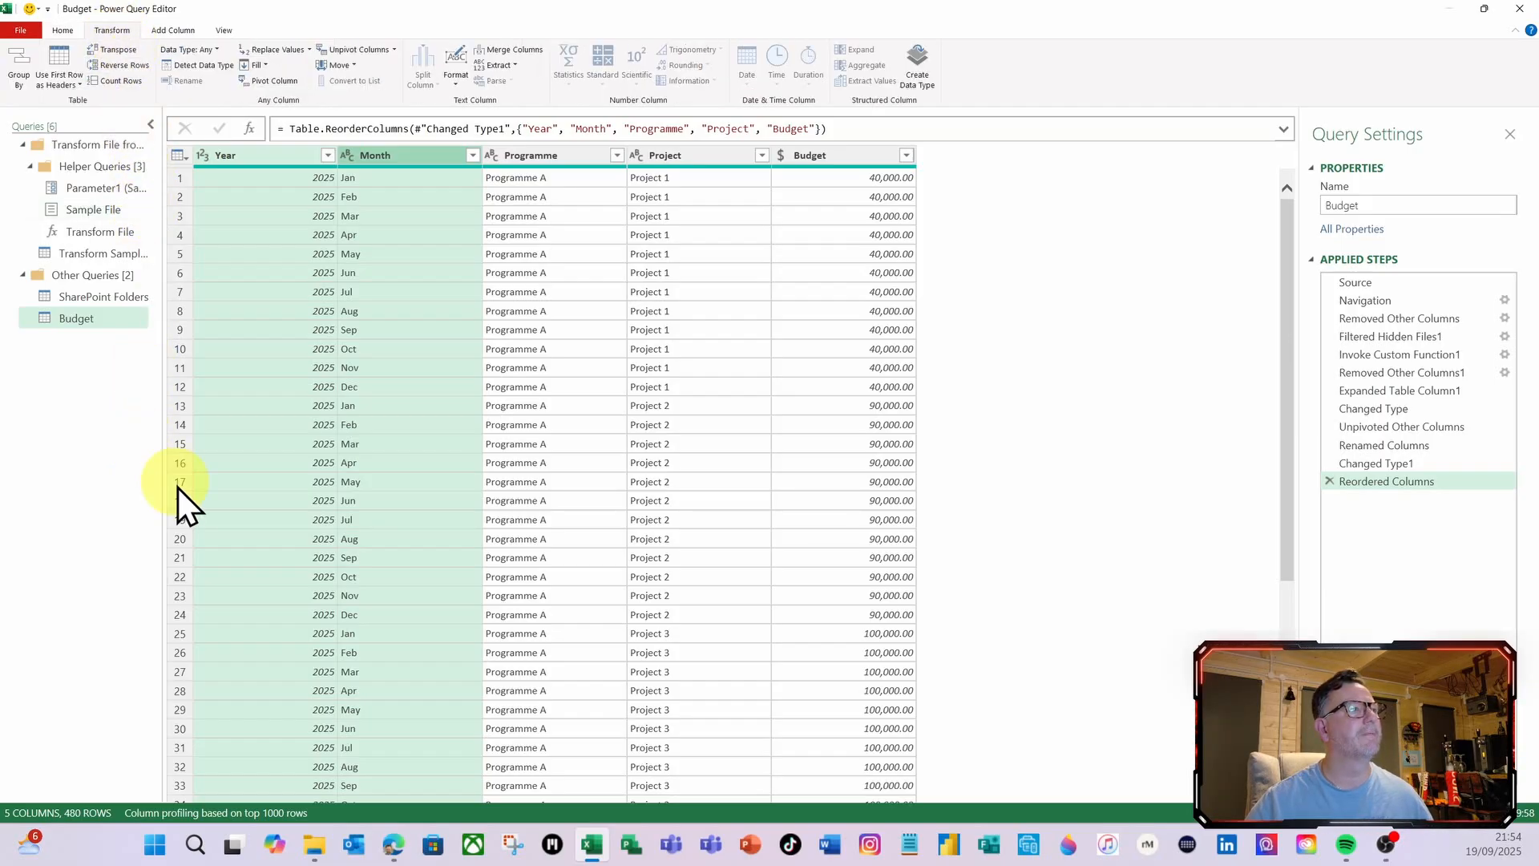
{"action": "left_click", "coordinate": [513, 49]}
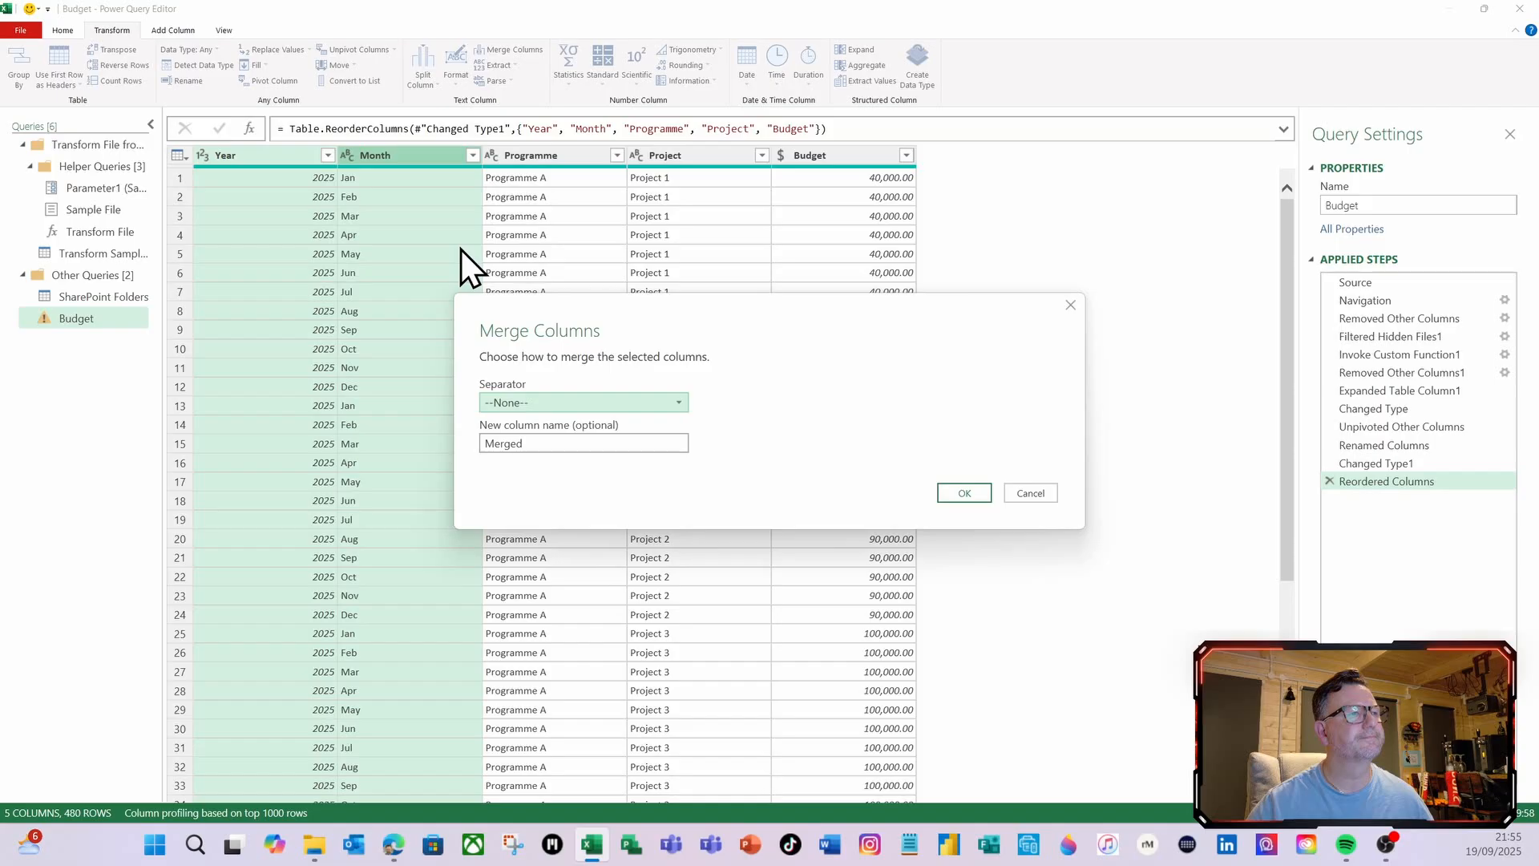
{"action": "left_click", "coordinate": [681, 405]}
{"action": "left_click", "coordinate": [509, 544]}
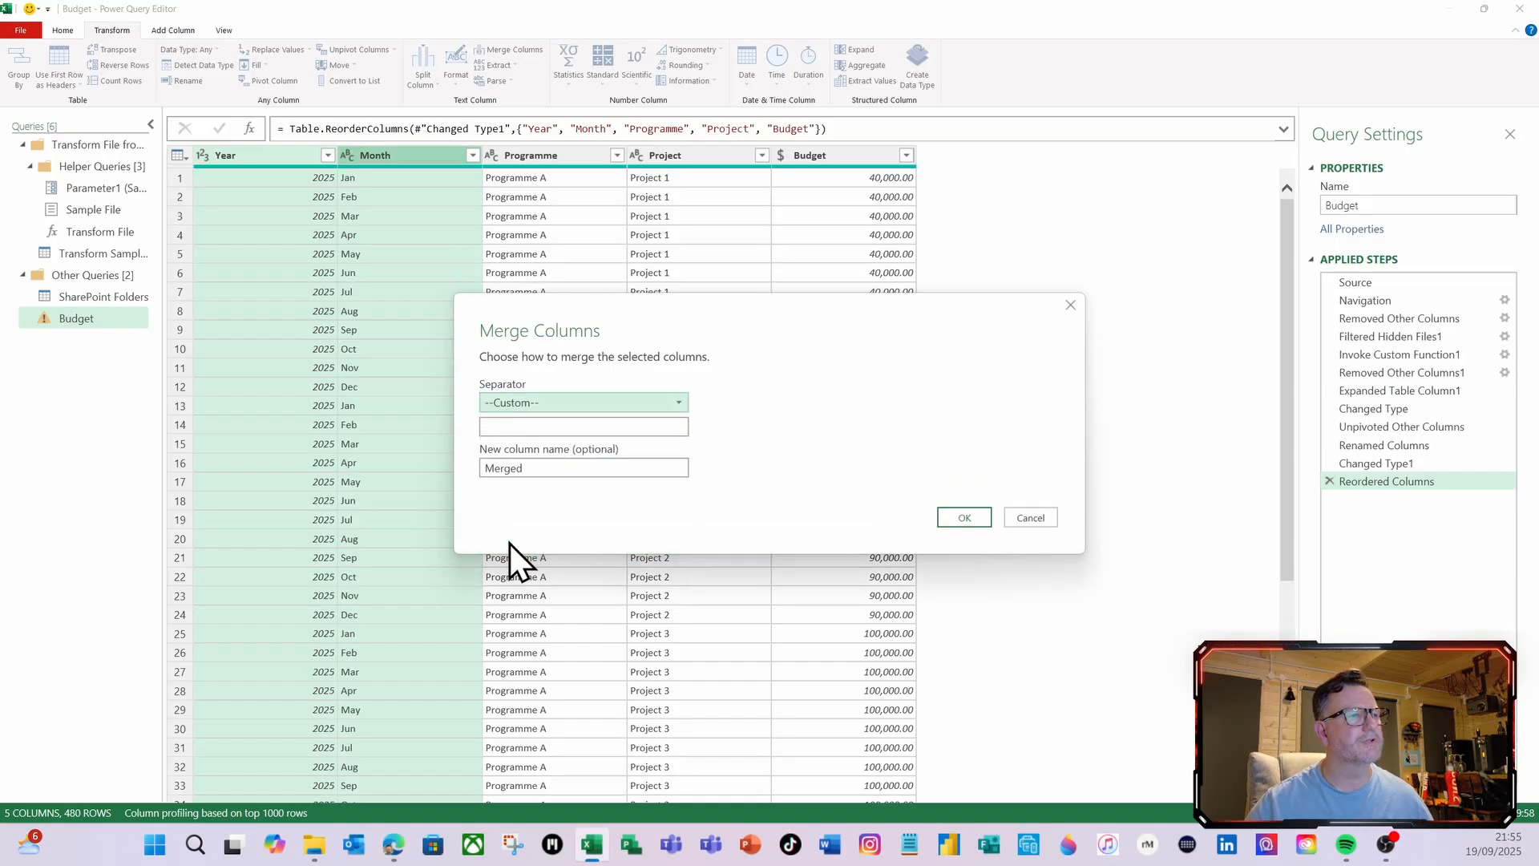
{"action": "left_click", "coordinate": [510, 426]}
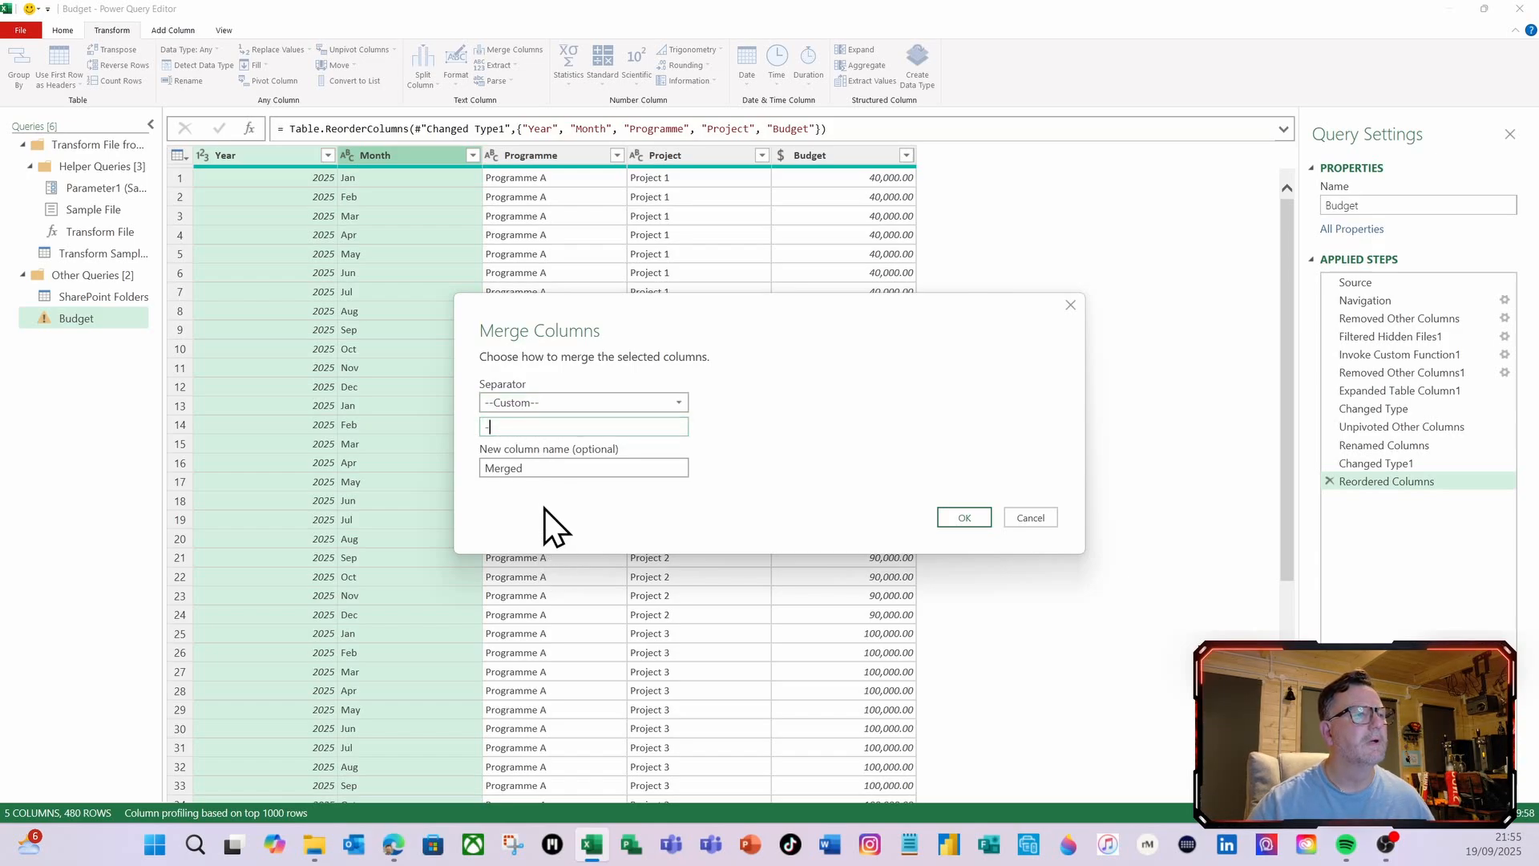
{"action": "double_click", "coordinate": [543, 467]}
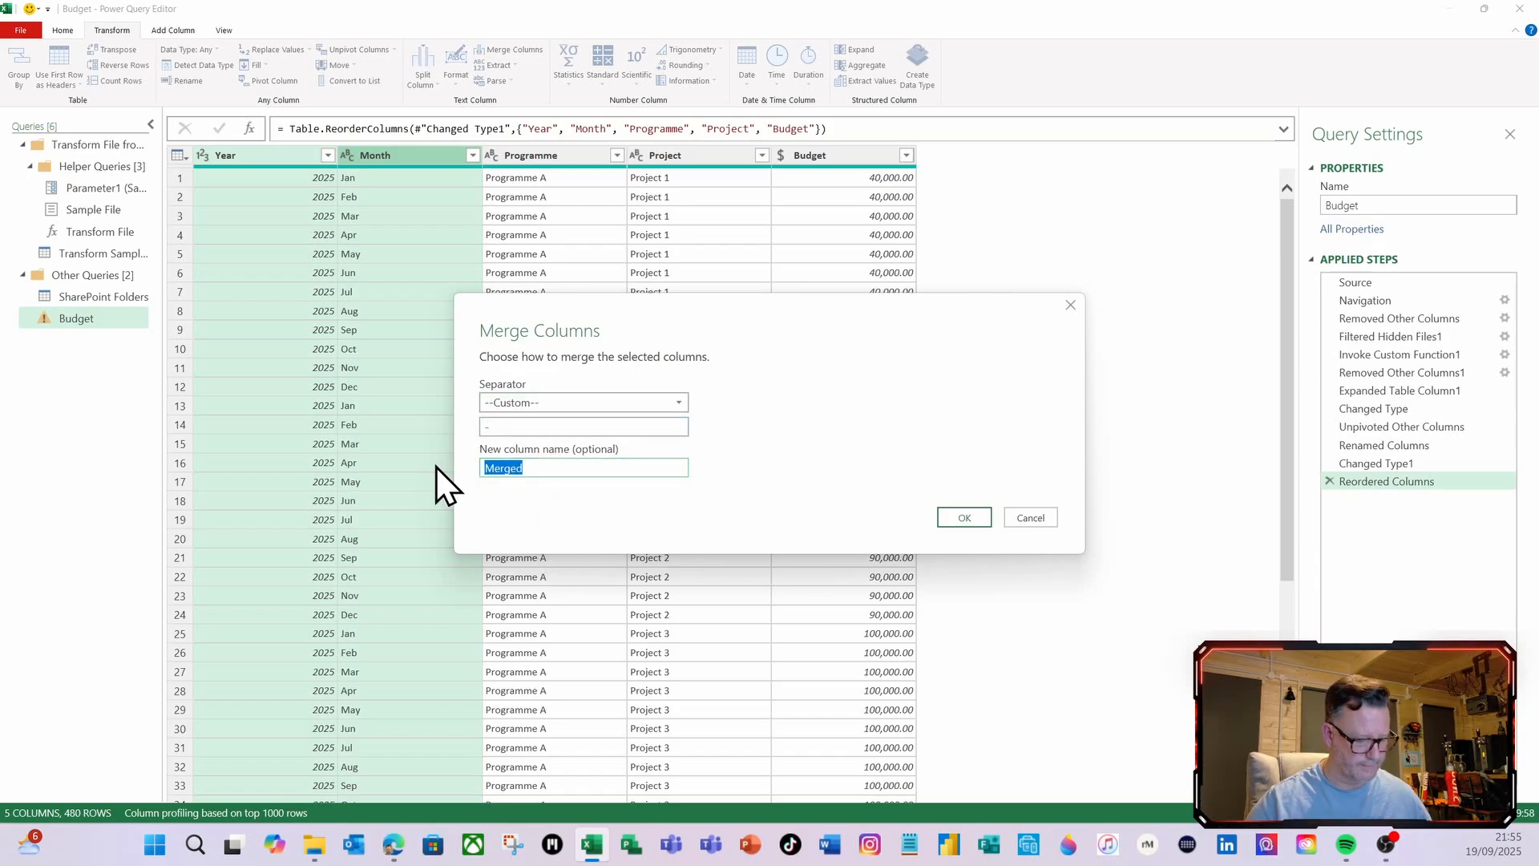
{"action": "type", "text": "Date"}
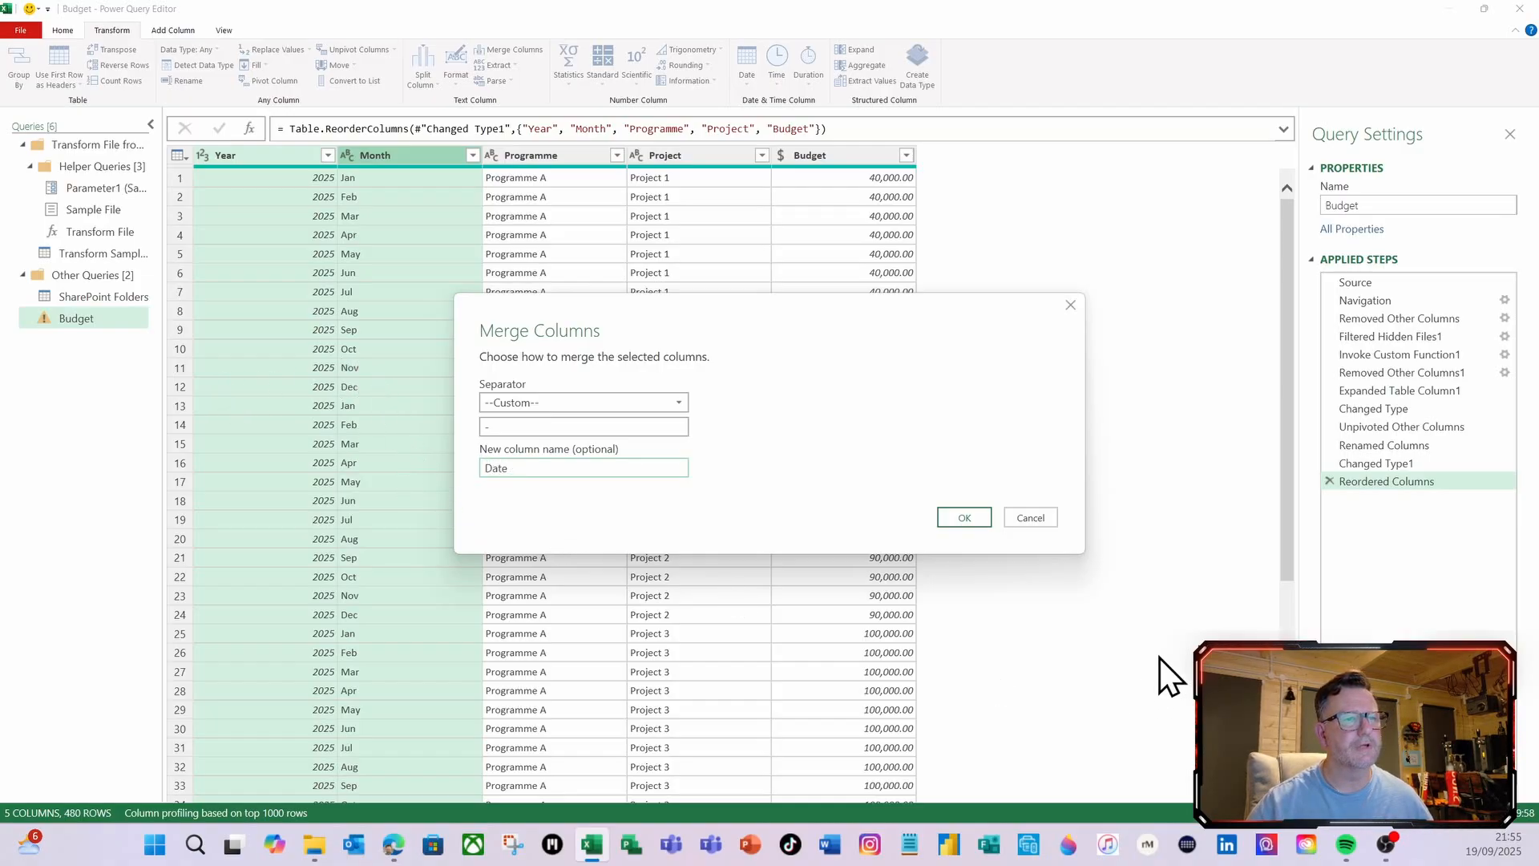
{"action": "left_click", "coordinate": [962, 520]}
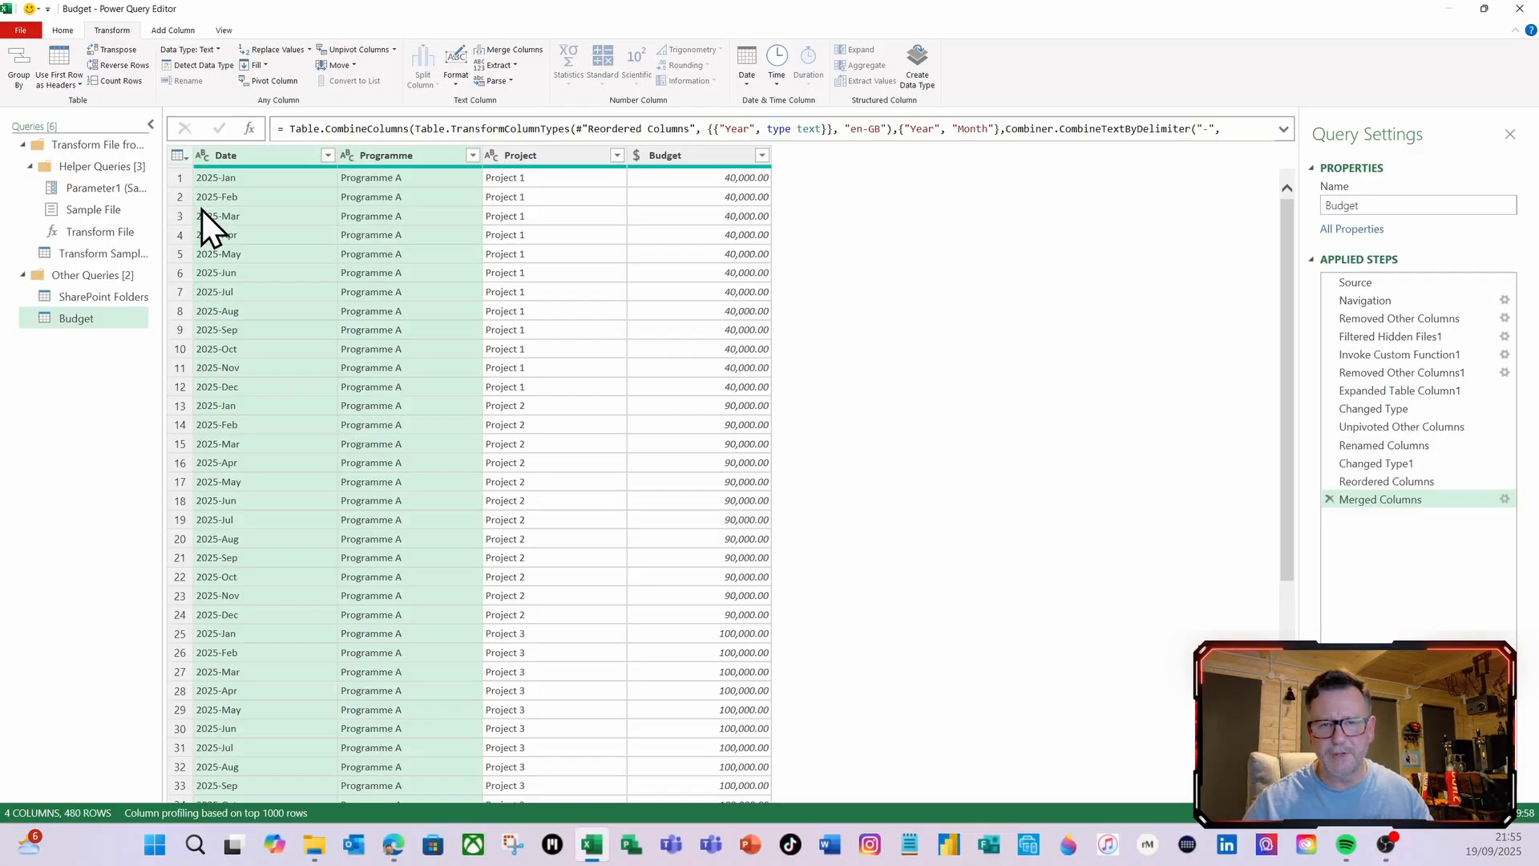
Change the data type of the merged Date column to Date
{"action": "left_click", "coordinate": [253, 161]}
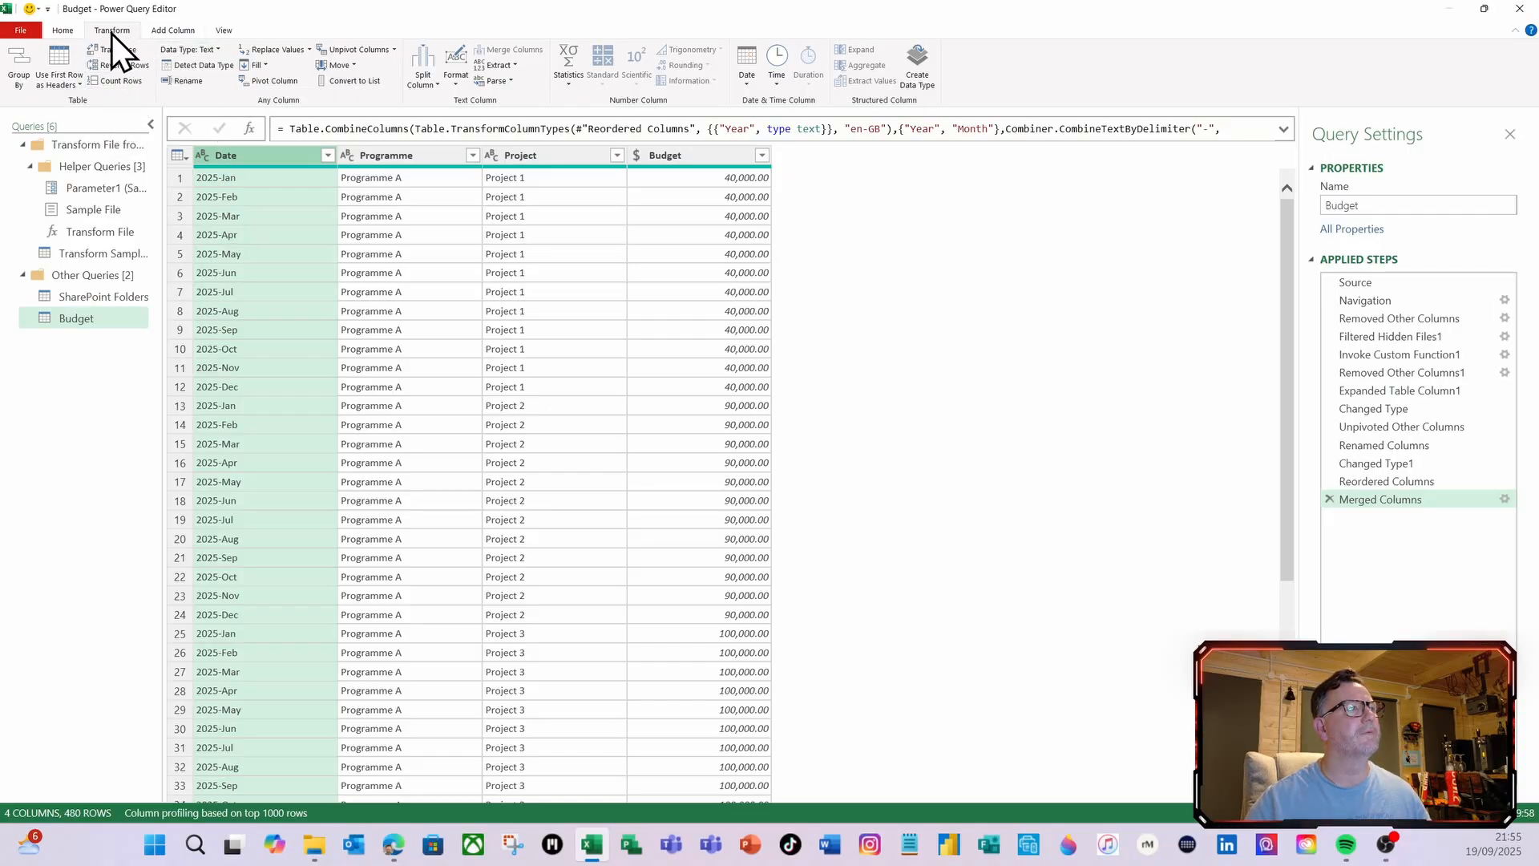
{"action": "left_click", "coordinate": [214, 51]}
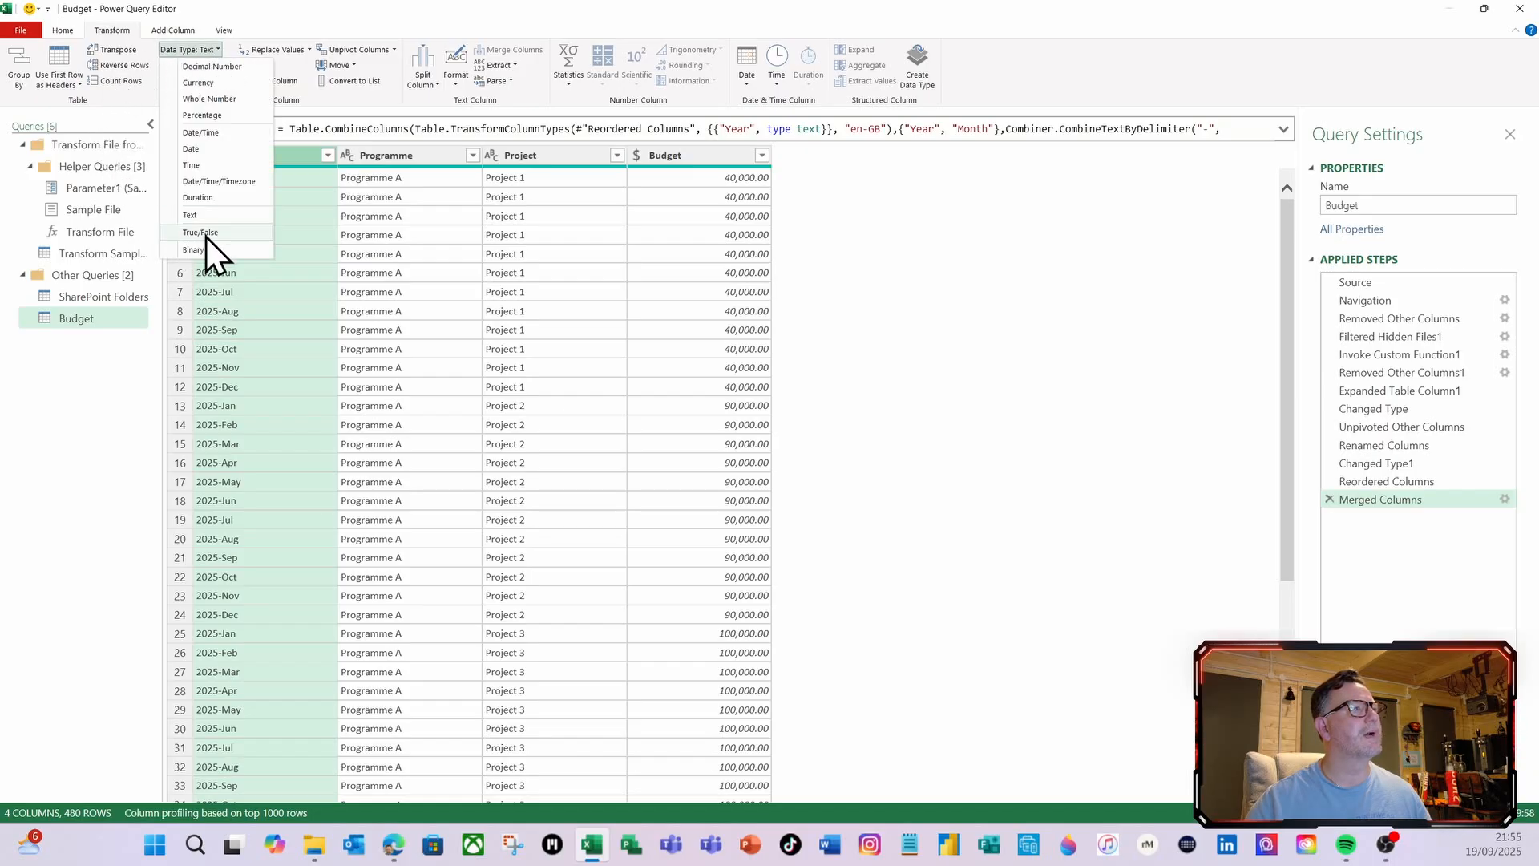
{"action": "left_click", "coordinate": [199, 149]}
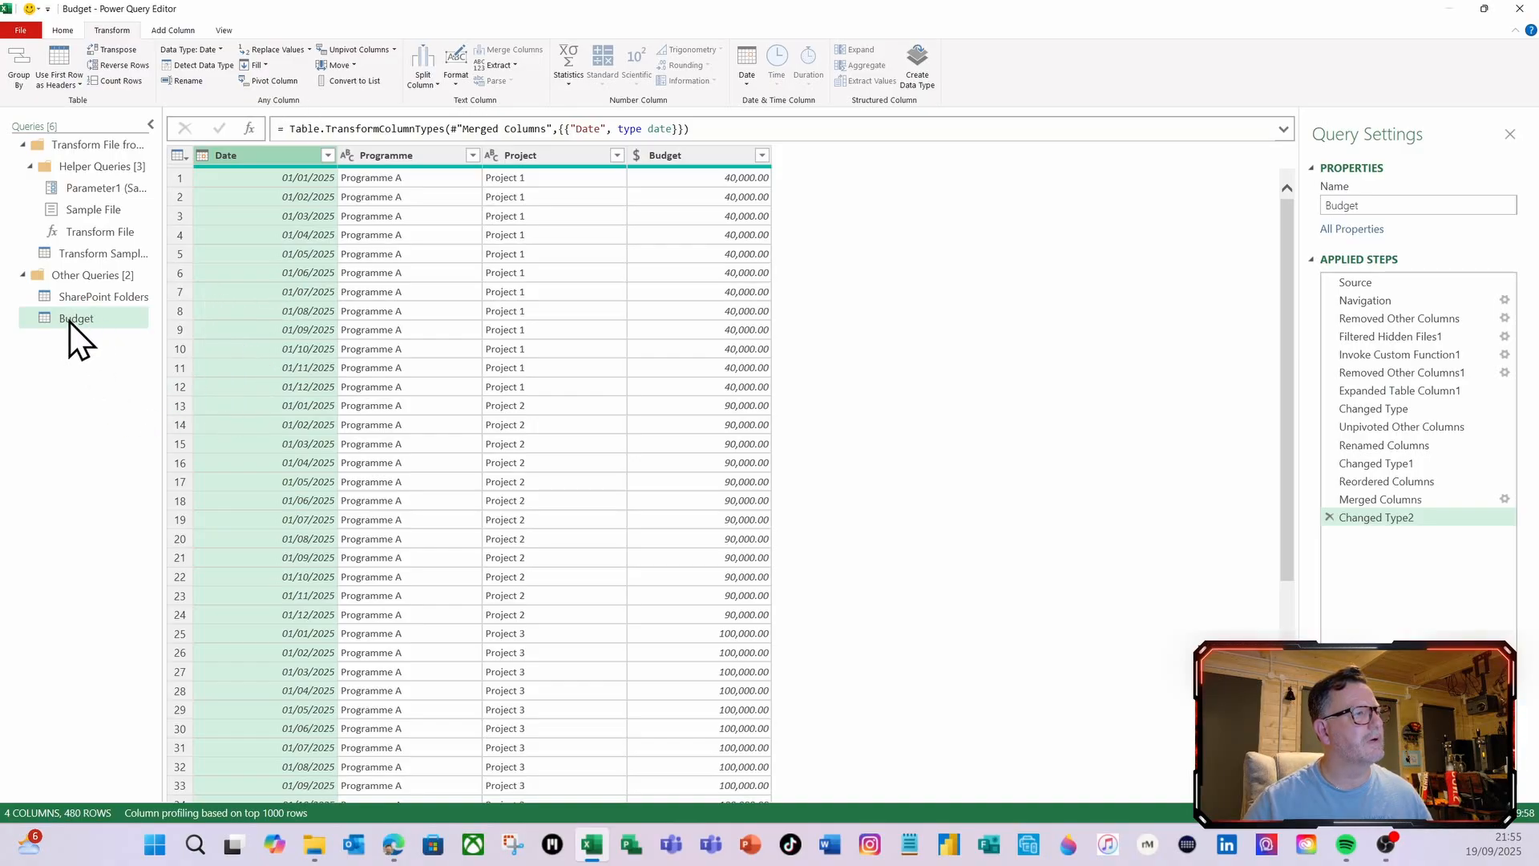
Close the query editor and load the Budget query as a connection only, adding its data to the data model
{"action": "left_click", "coordinate": [63, 30]}
{"action": "left_click", "coordinate": [31, 85]}
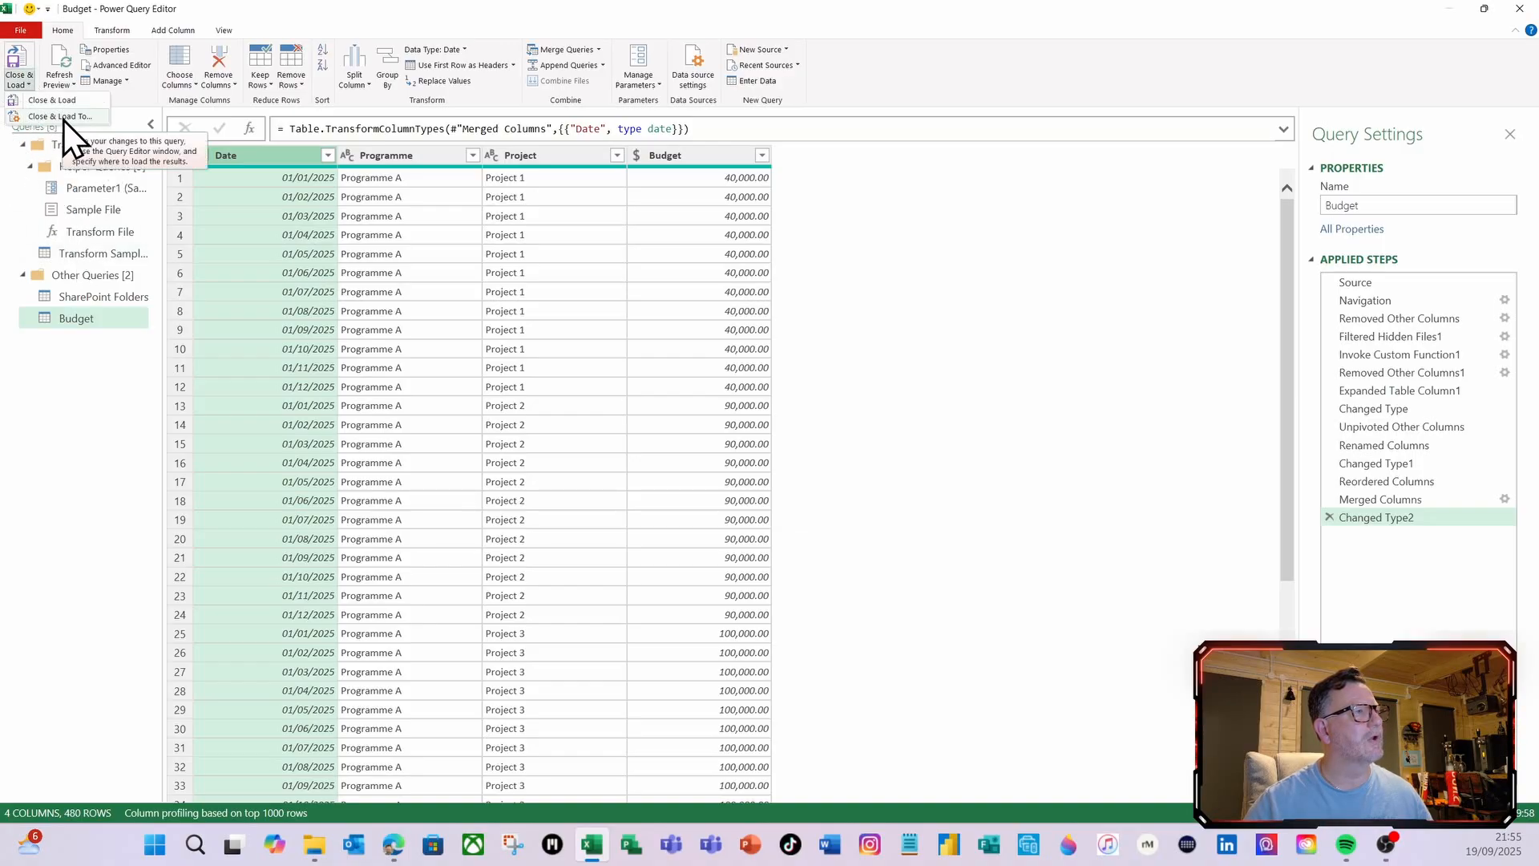
{"action": "left_click", "coordinate": [63, 120]}
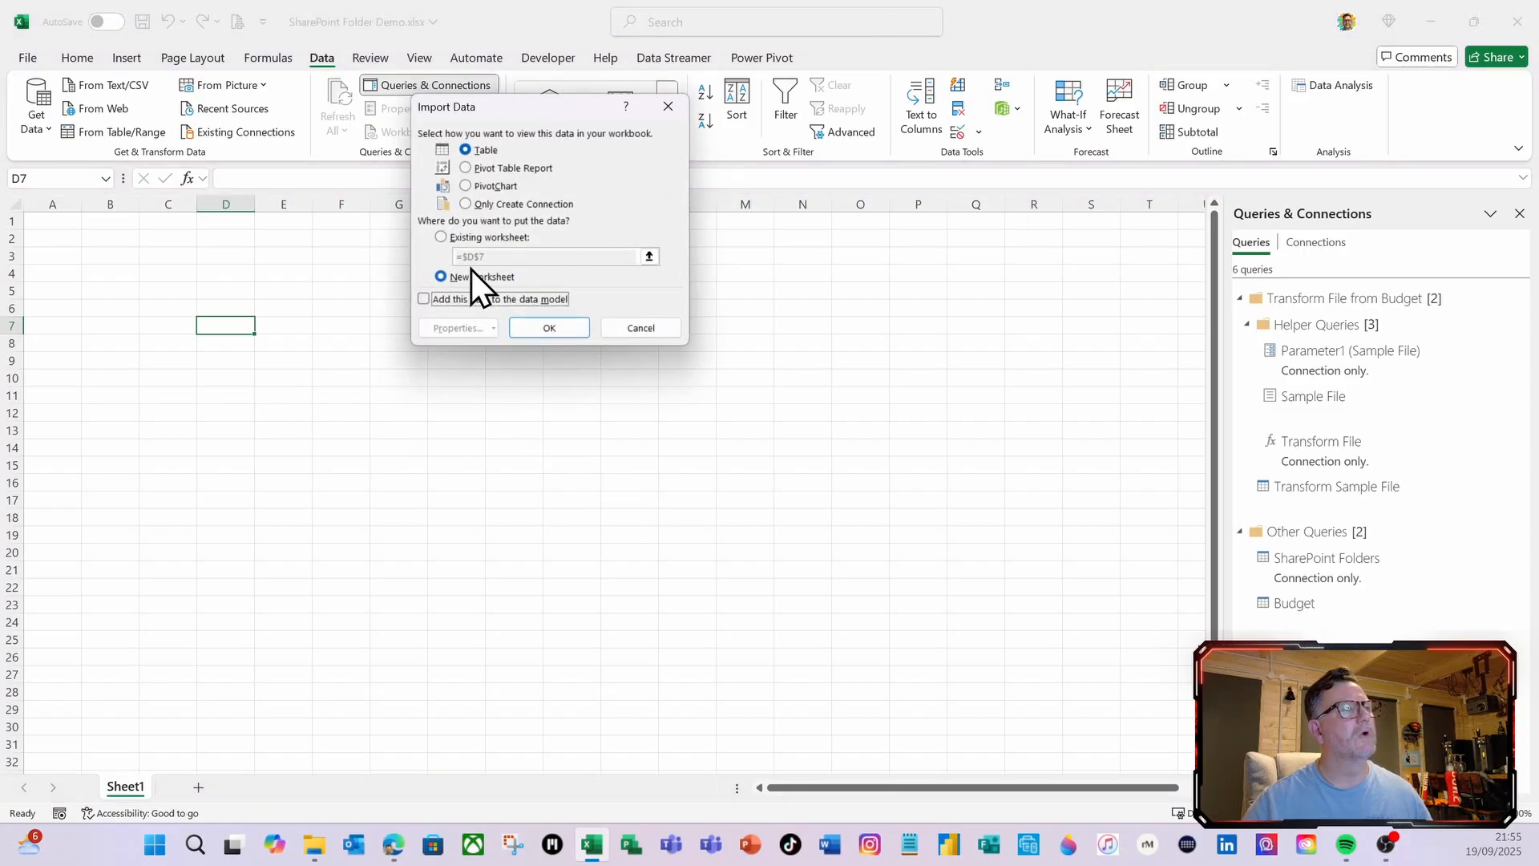
{"action": "left_click", "coordinate": [466, 205]}
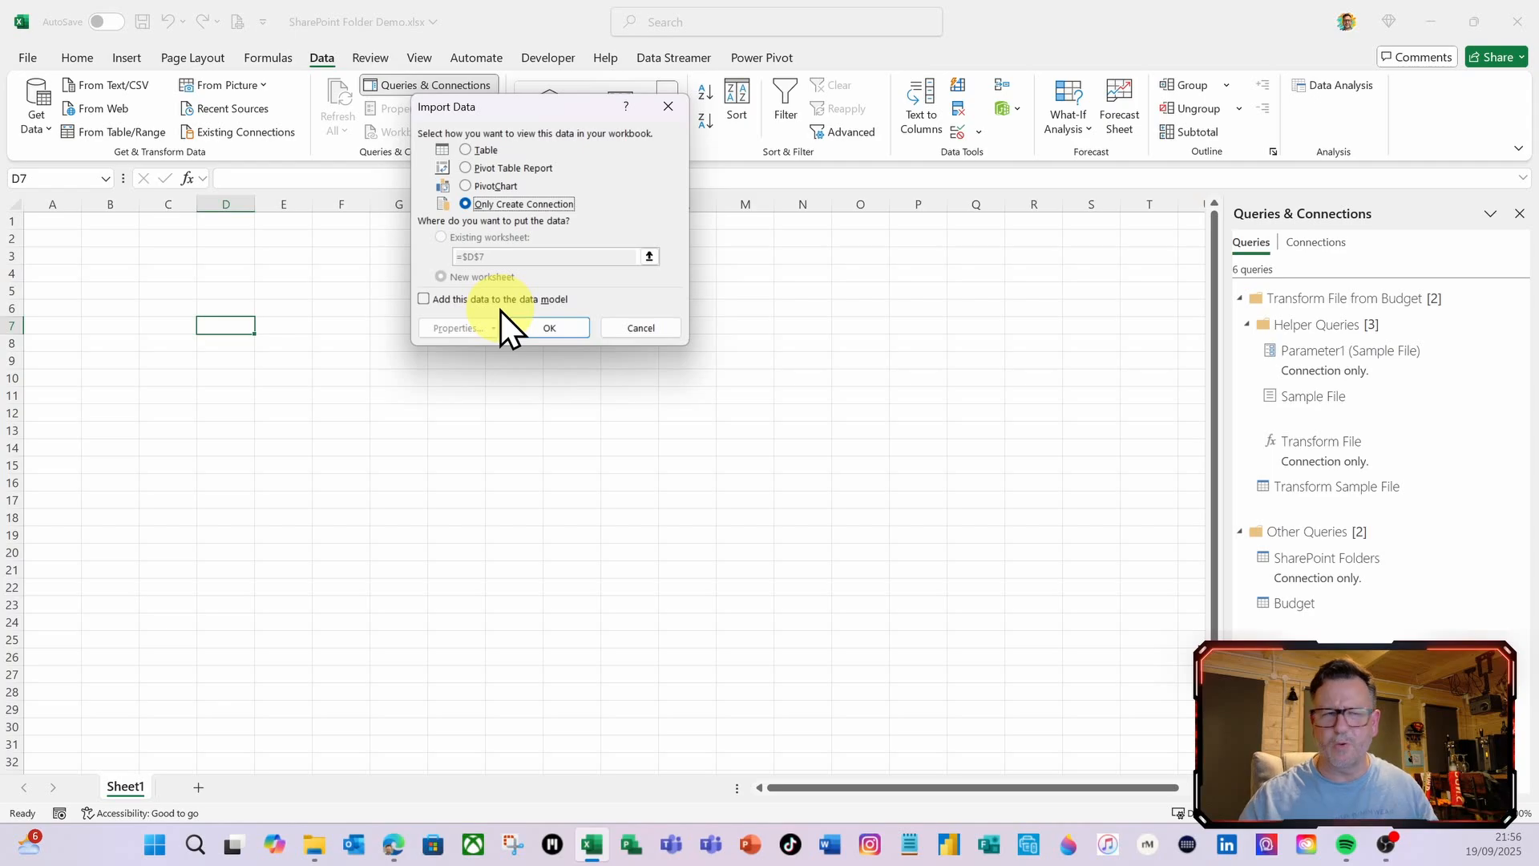
{"action": "left_click", "coordinate": [424, 301]}
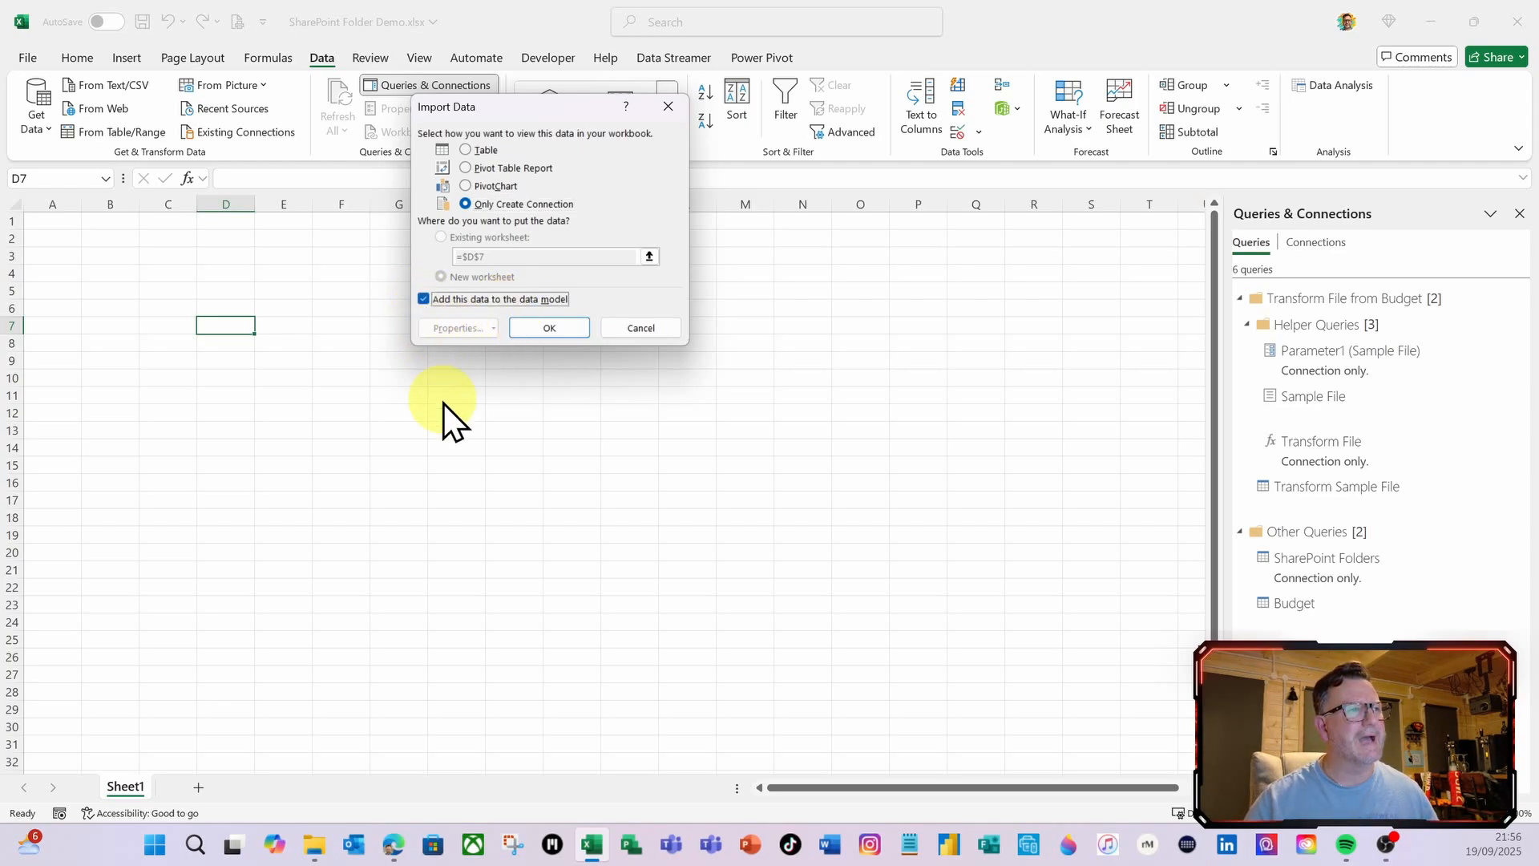
{"action": "left_click", "coordinate": [566, 330]}
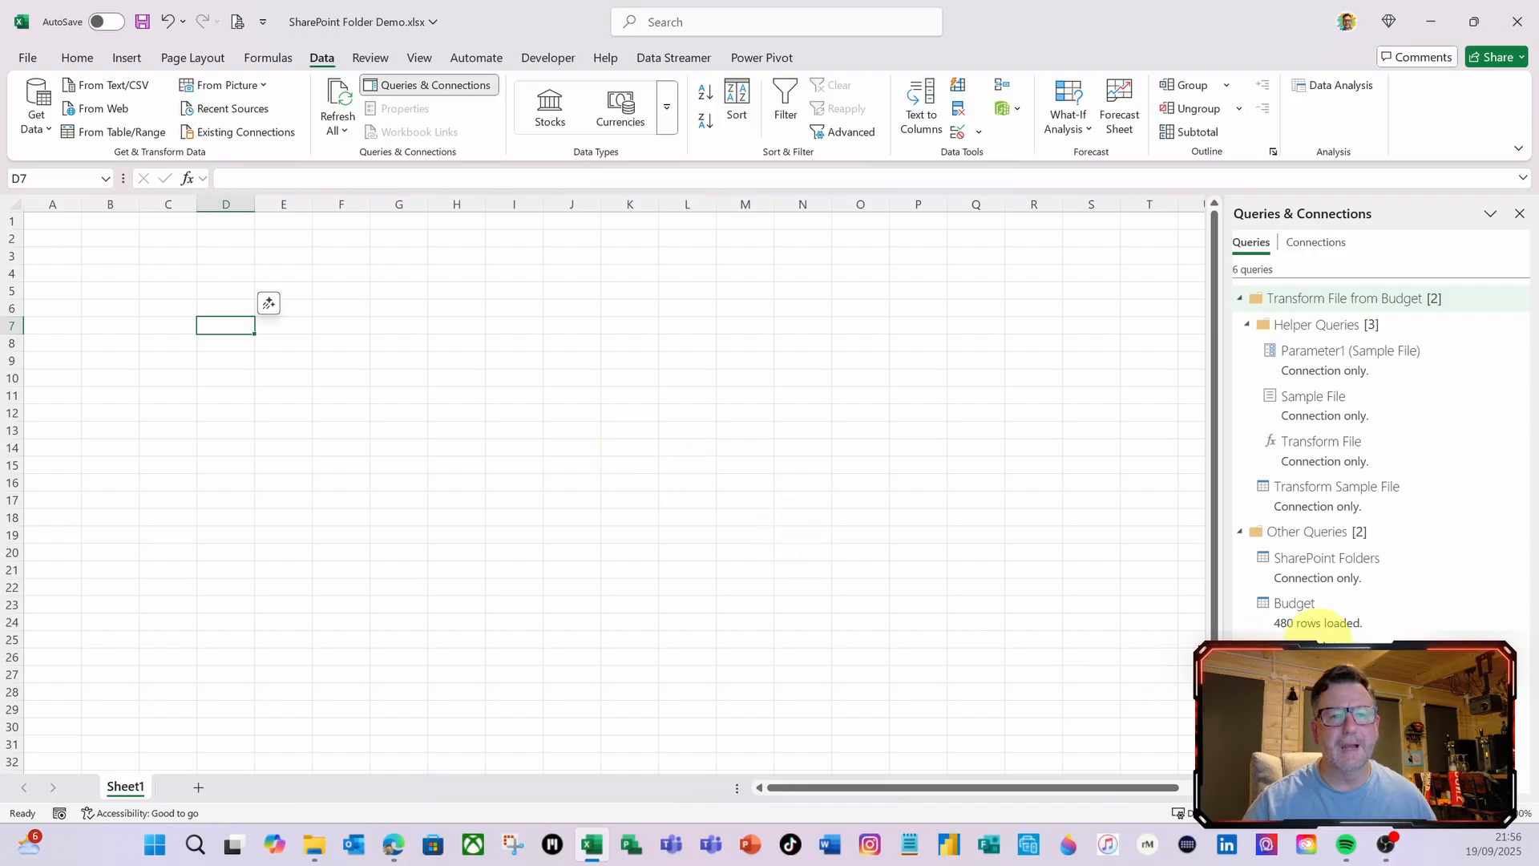
{"action": "mouse_move", "coordinate": [1338, 635]}
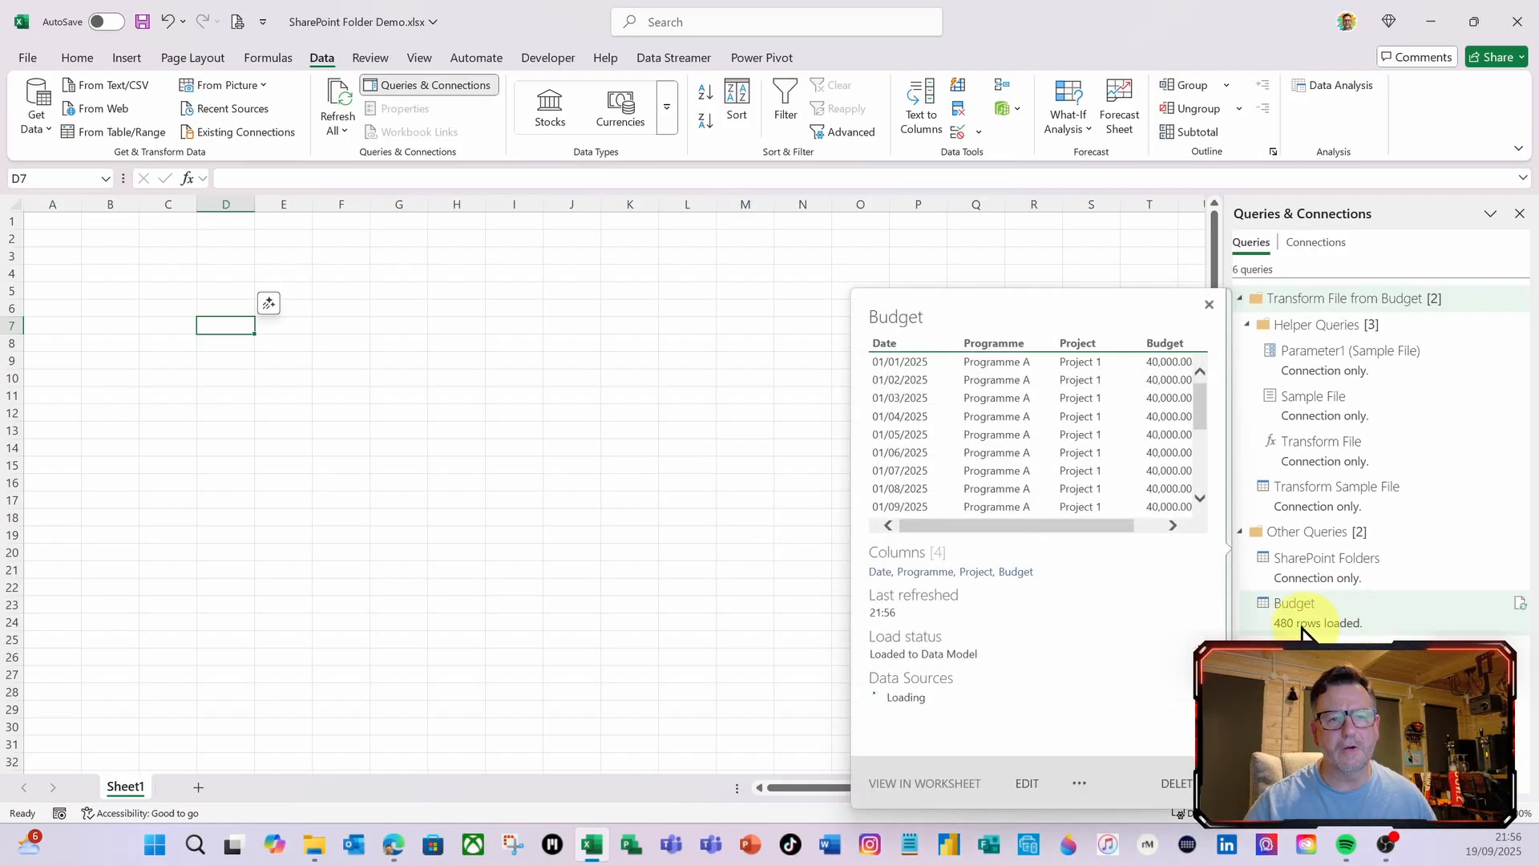
Inspect the loaded Budget table in the Power Pivot data model, and return to the workbook
{"action": "left_click", "coordinate": [745, 59]}
{"action": "left_click", "coordinate": [36, 109]}
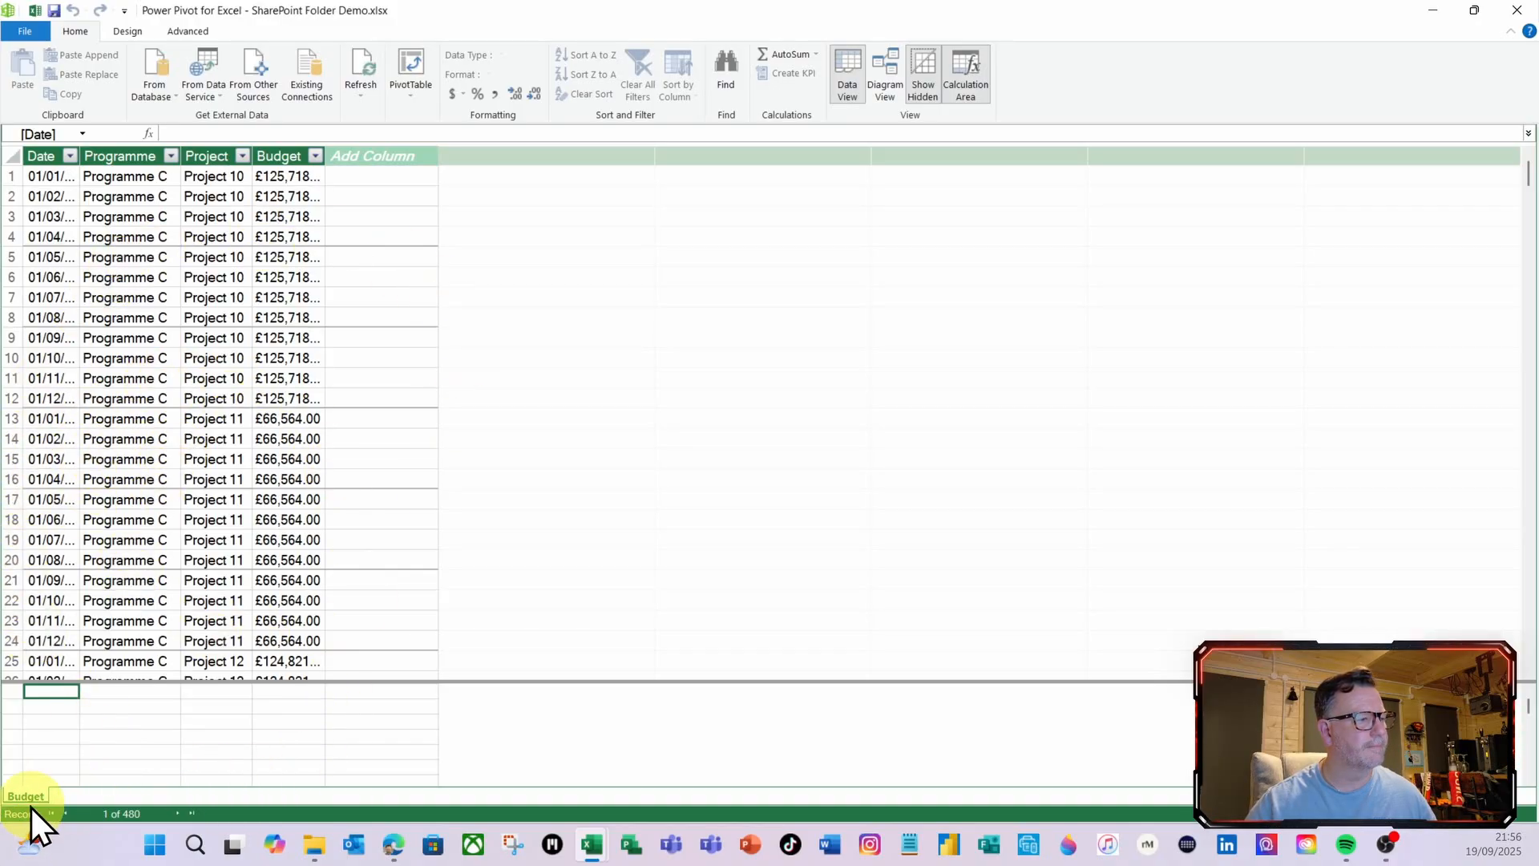
{"action": "left_click", "coordinate": [1518, 11]}
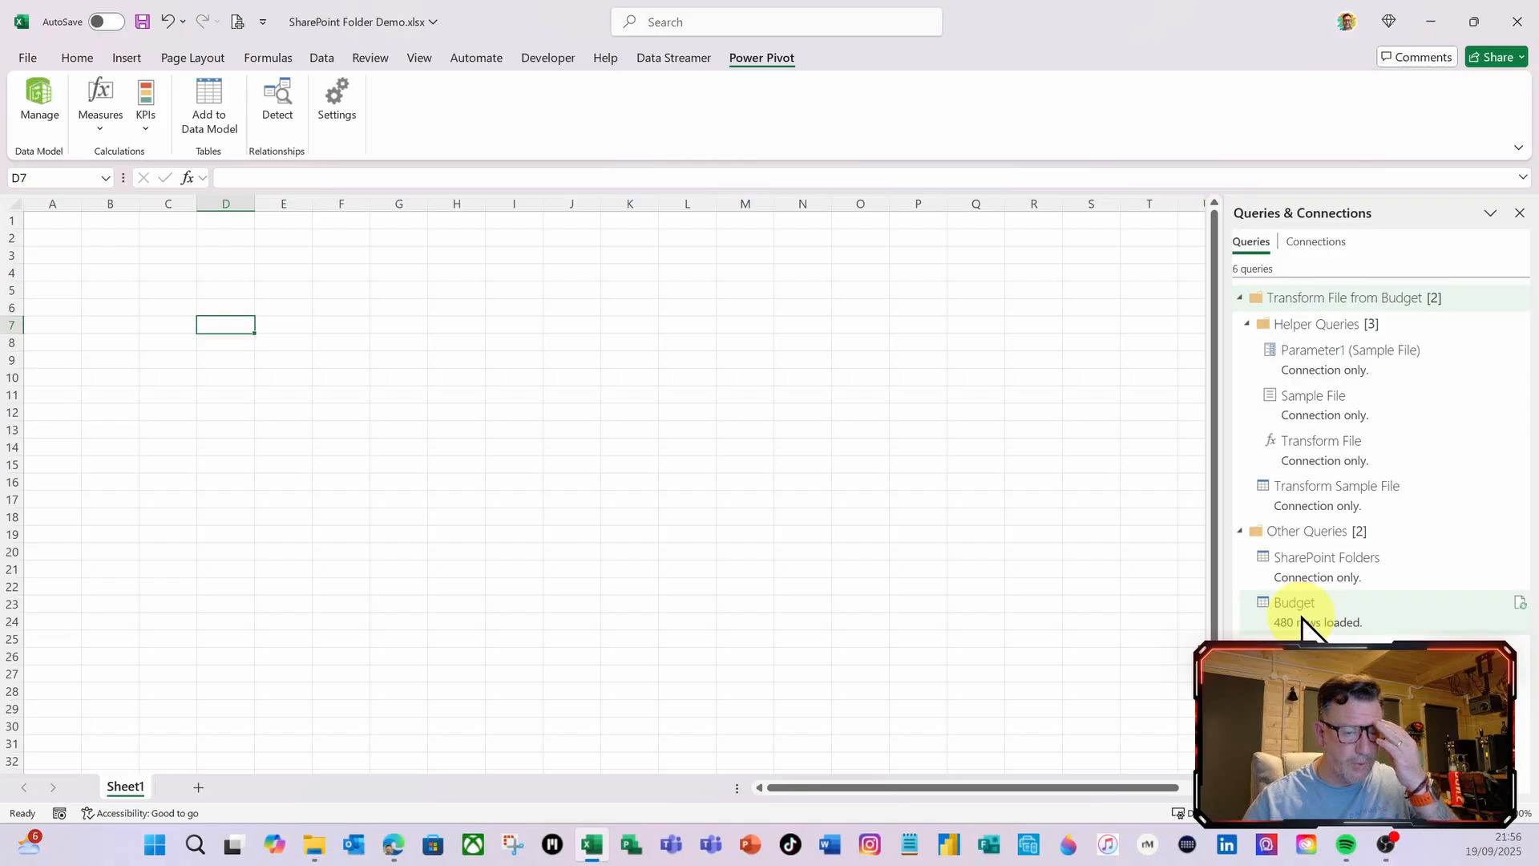
Reopen the Budget query in the query editor and create a new query that references it
{"action": "mouse_move", "coordinate": [1301, 619]}
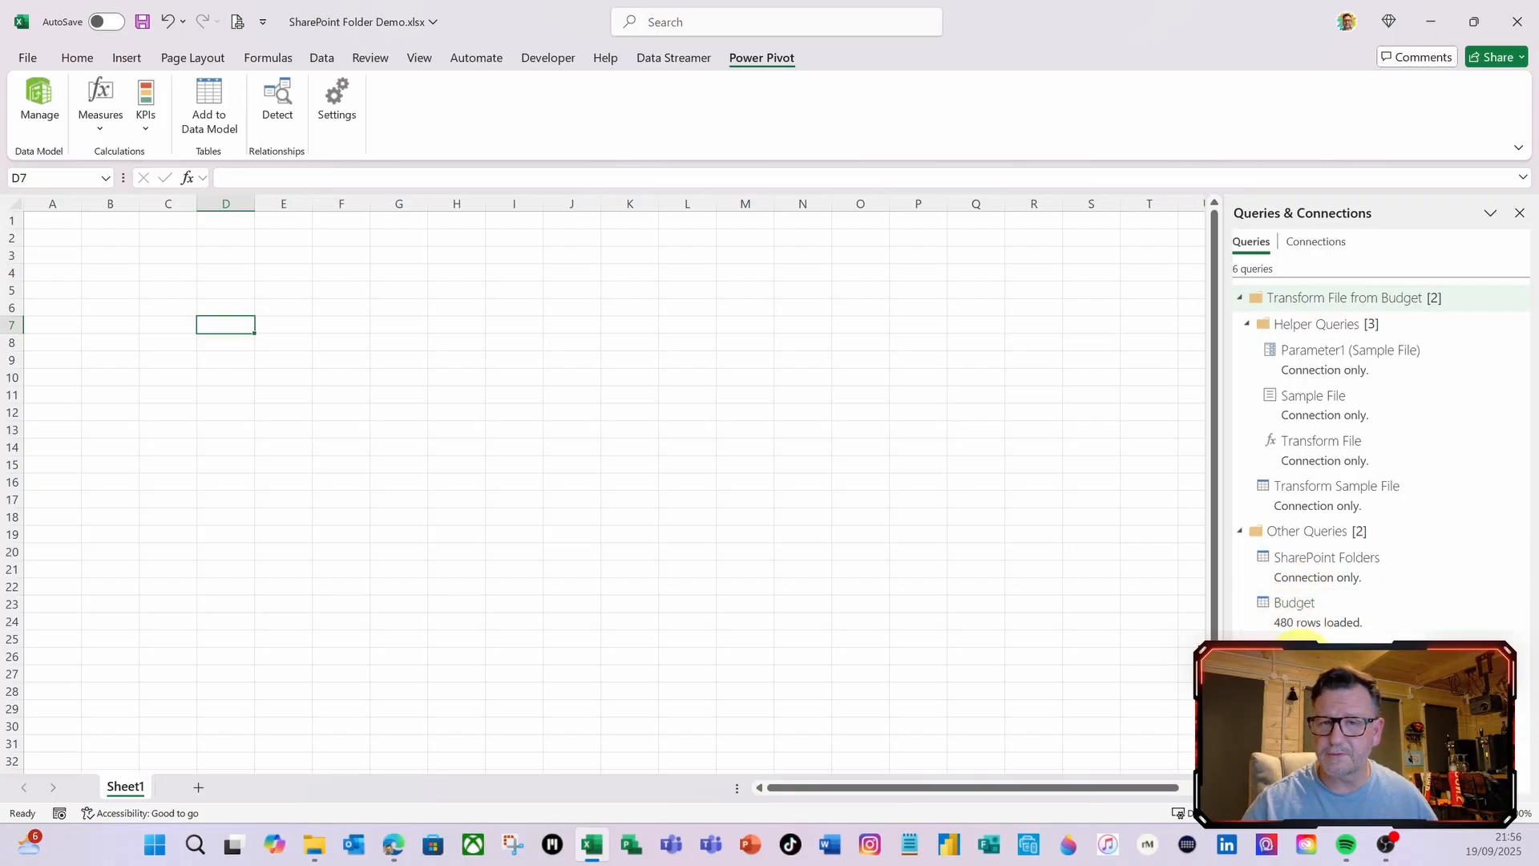
{"action": "right_click", "coordinate": [1302, 617]}
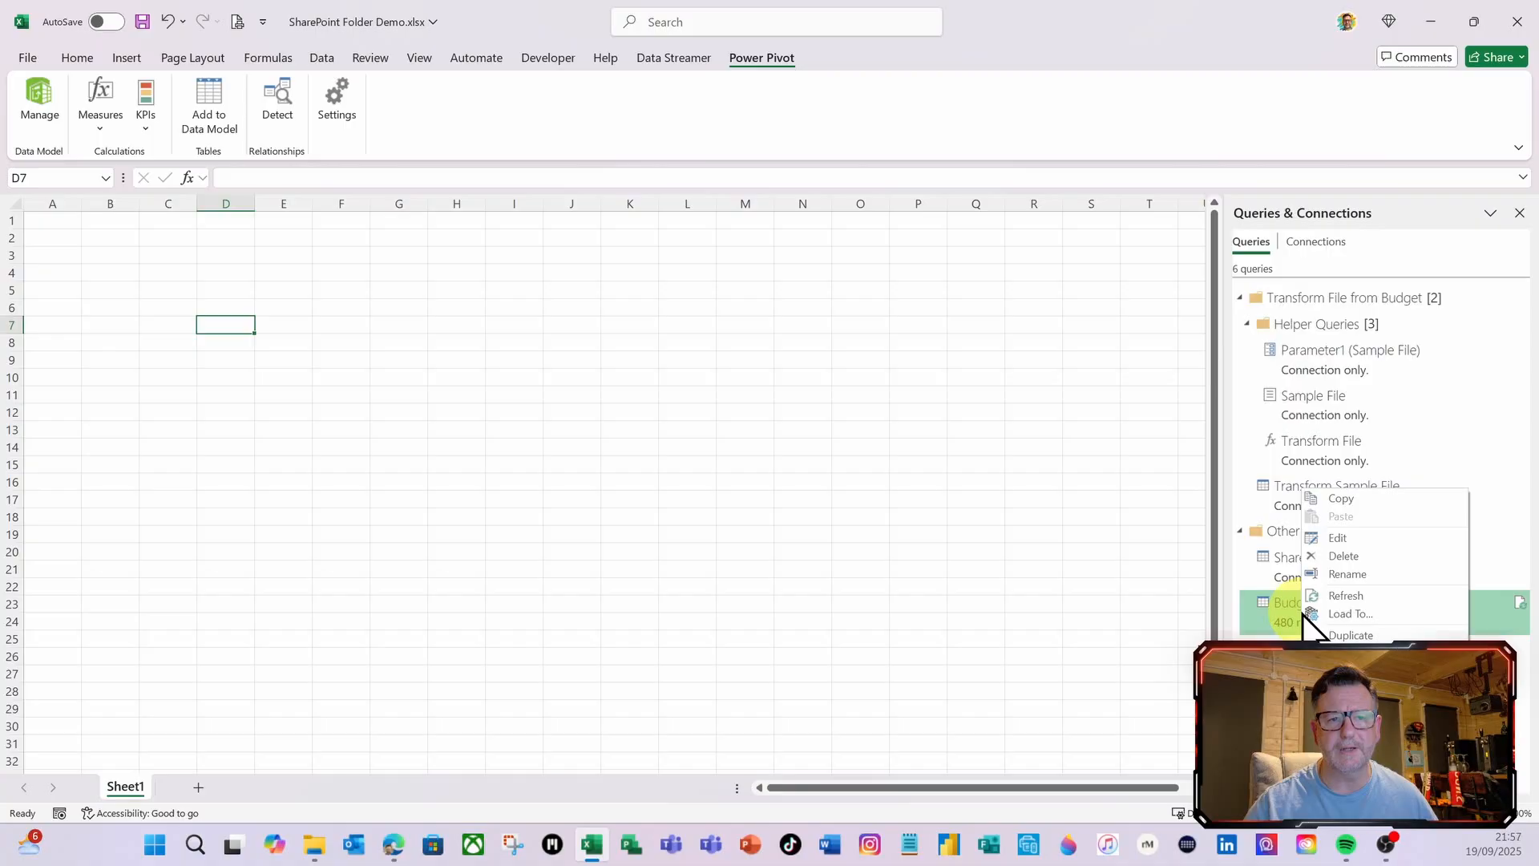
{"action": "left_click", "coordinate": [1339, 545]}
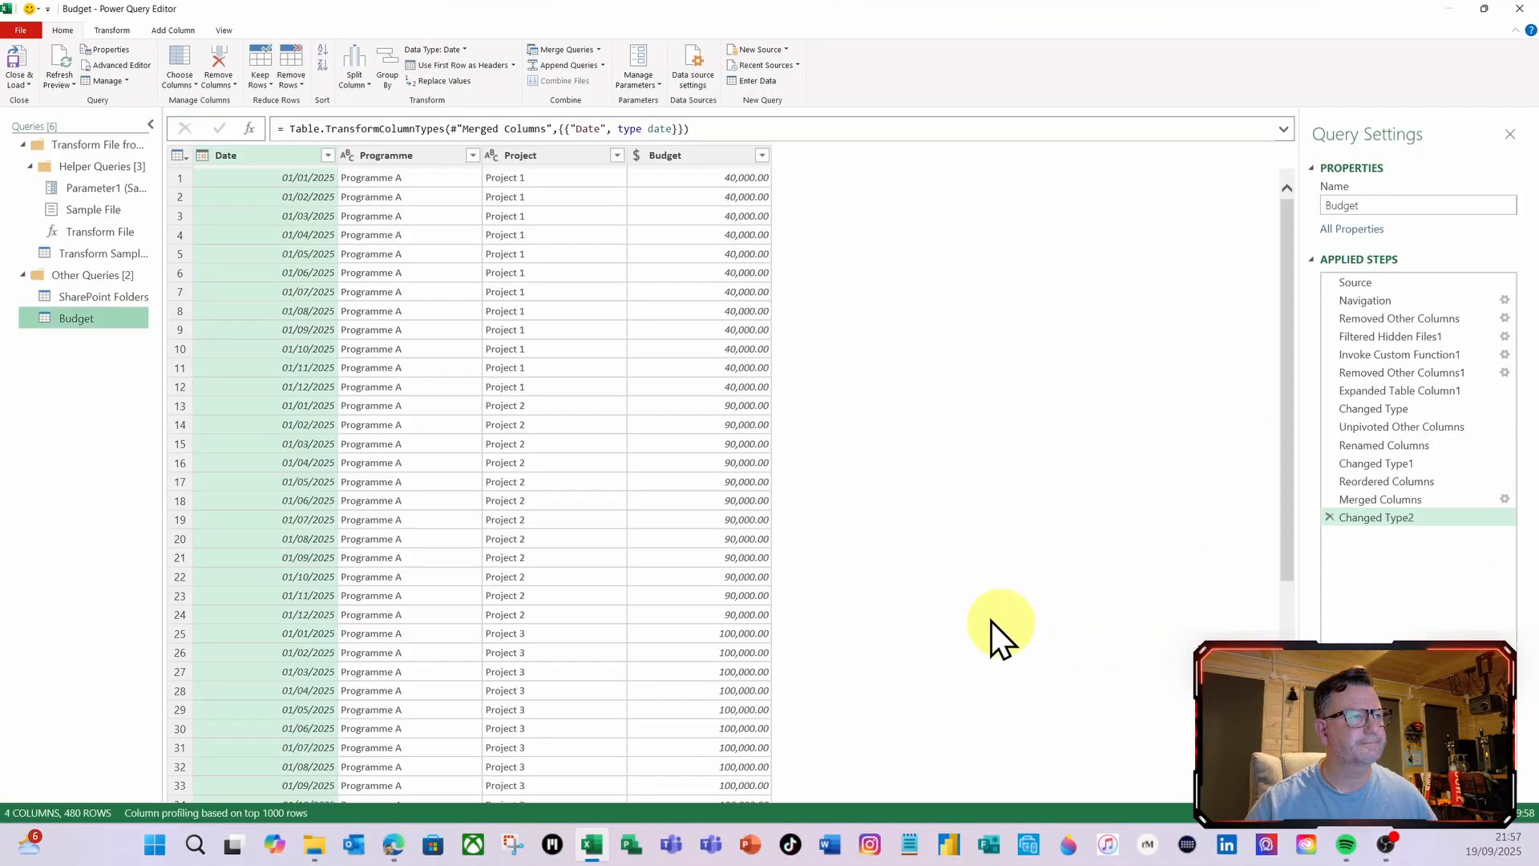
{"action": "right_click", "coordinate": [89, 326]}
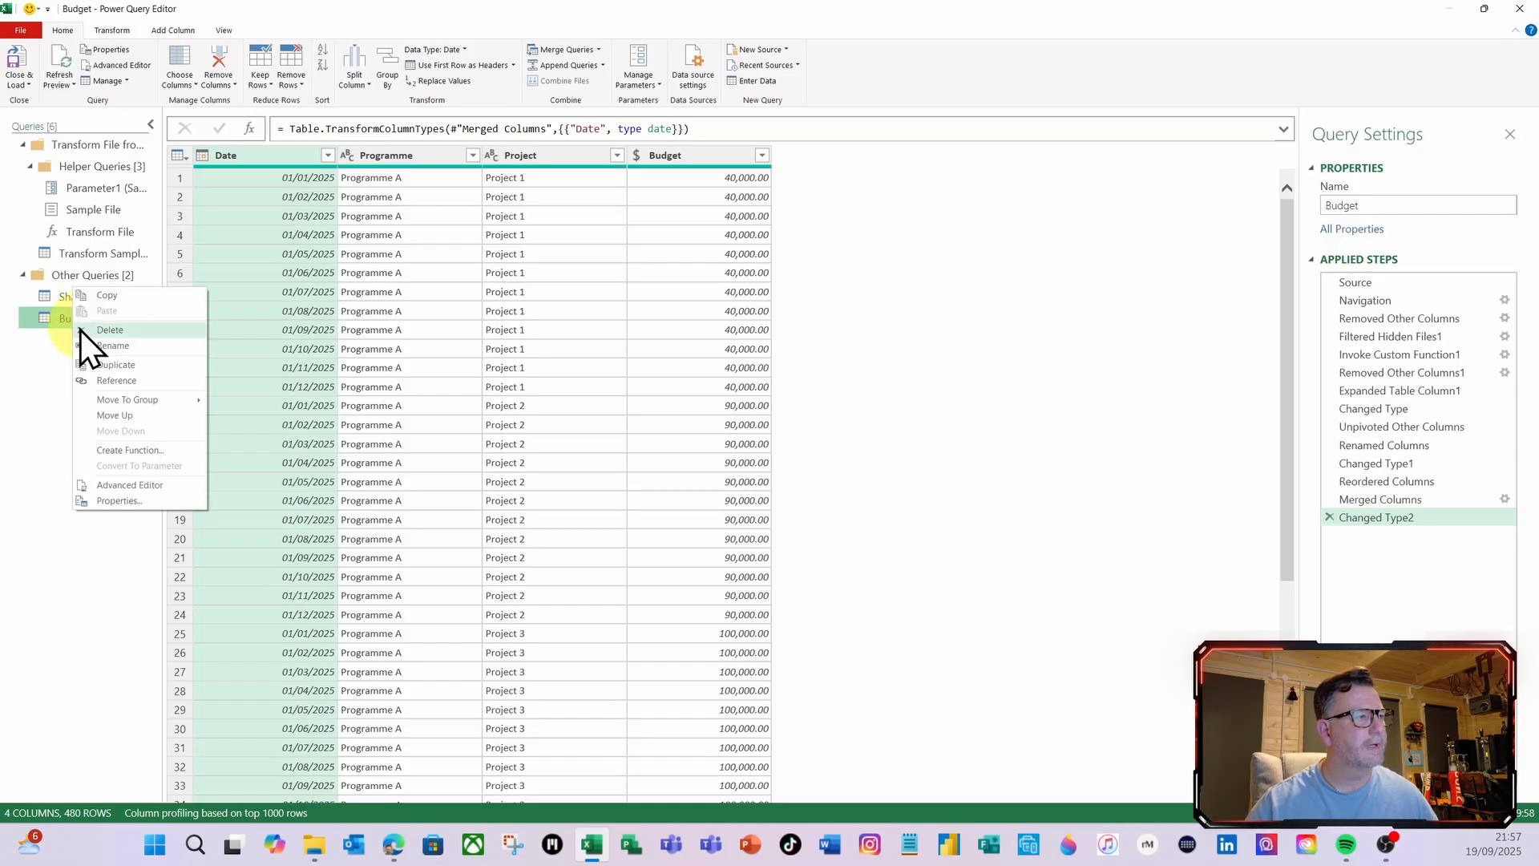
{"action": "left_click", "coordinate": [107, 382]}
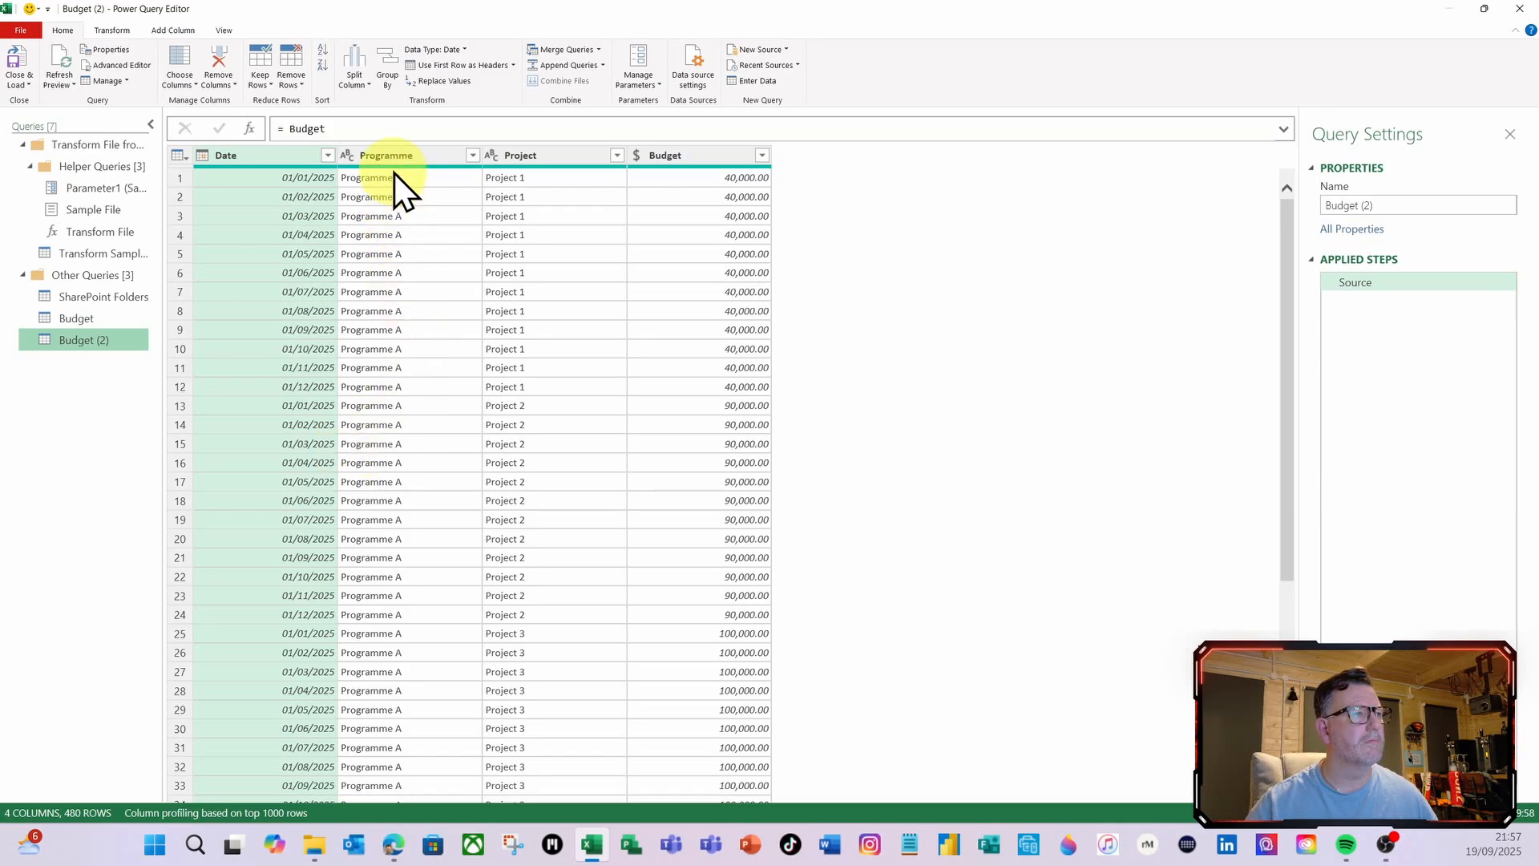
Keep only the Programme column in the referenced query and remove its duplicate rows
{"action": "left_click", "coordinate": [404, 152]}
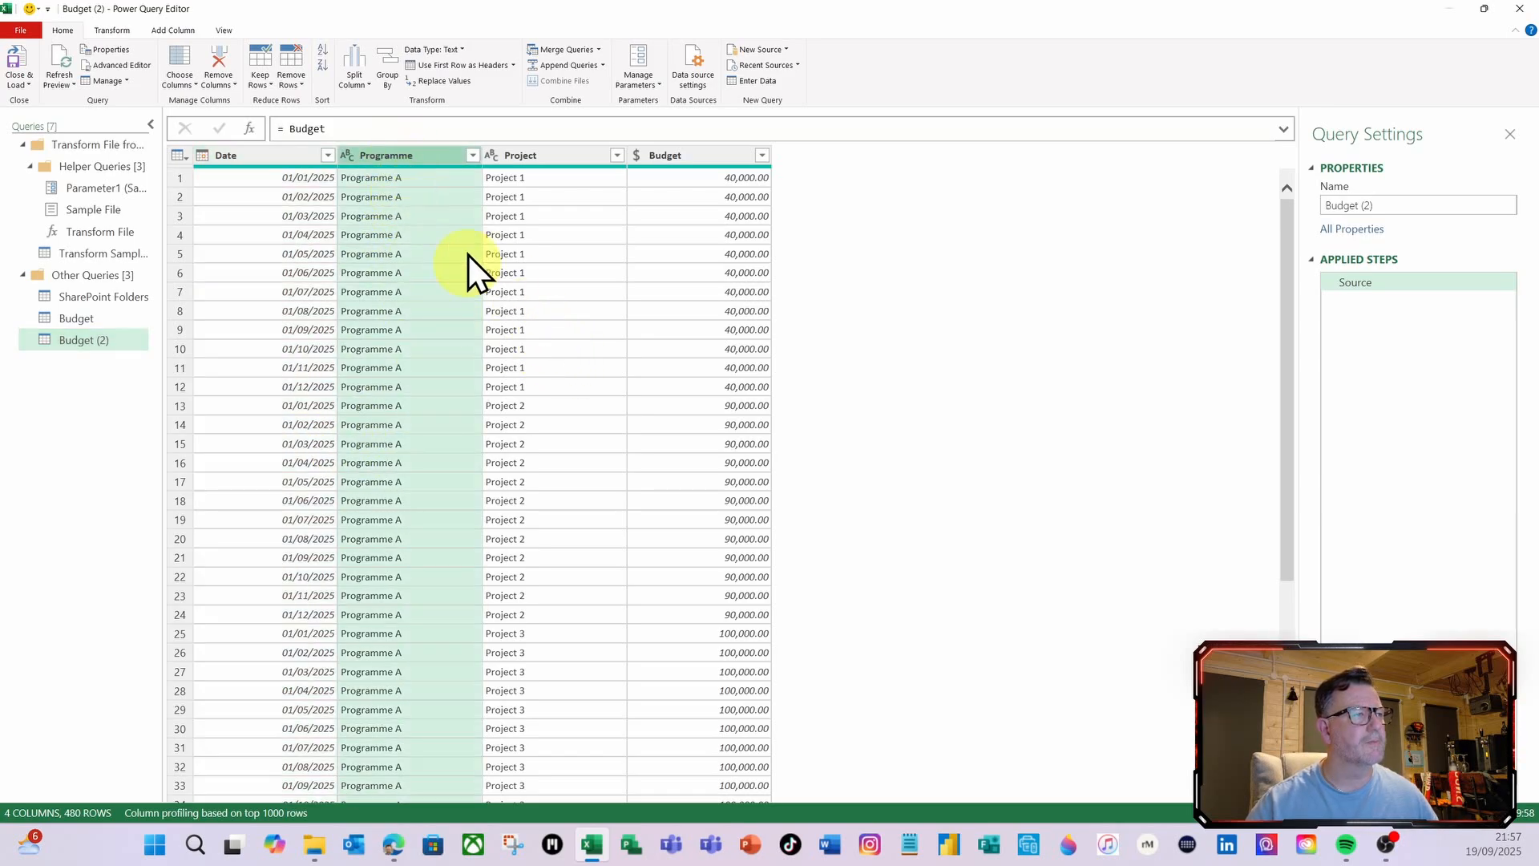
{"action": "right_click", "coordinate": [409, 159]}
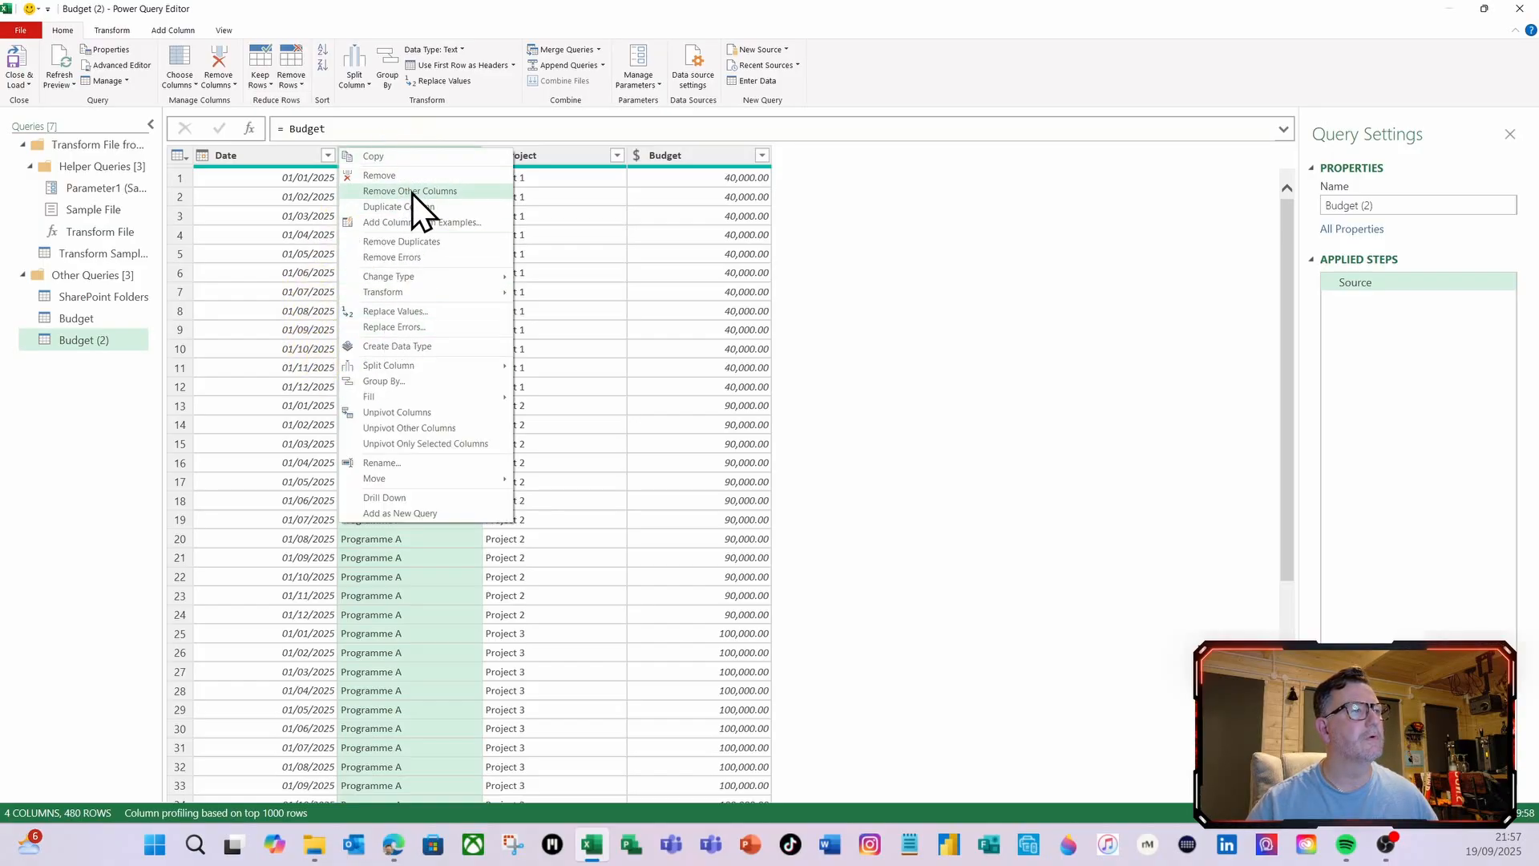
{"action": "left_click", "coordinate": [412, 194]}
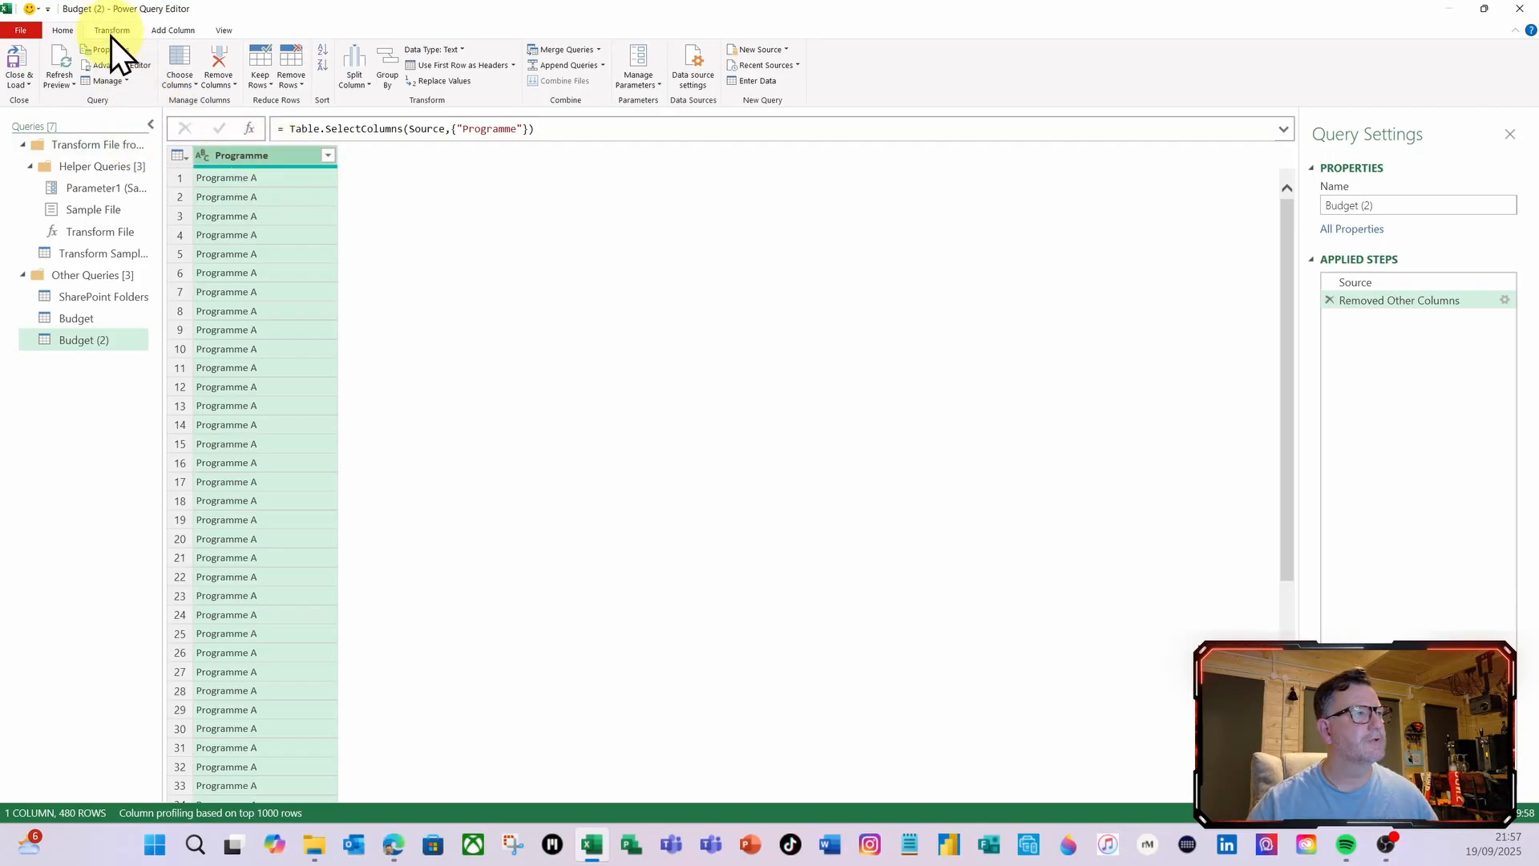
{"action": "left_click", "coordinate": [303, 87]}
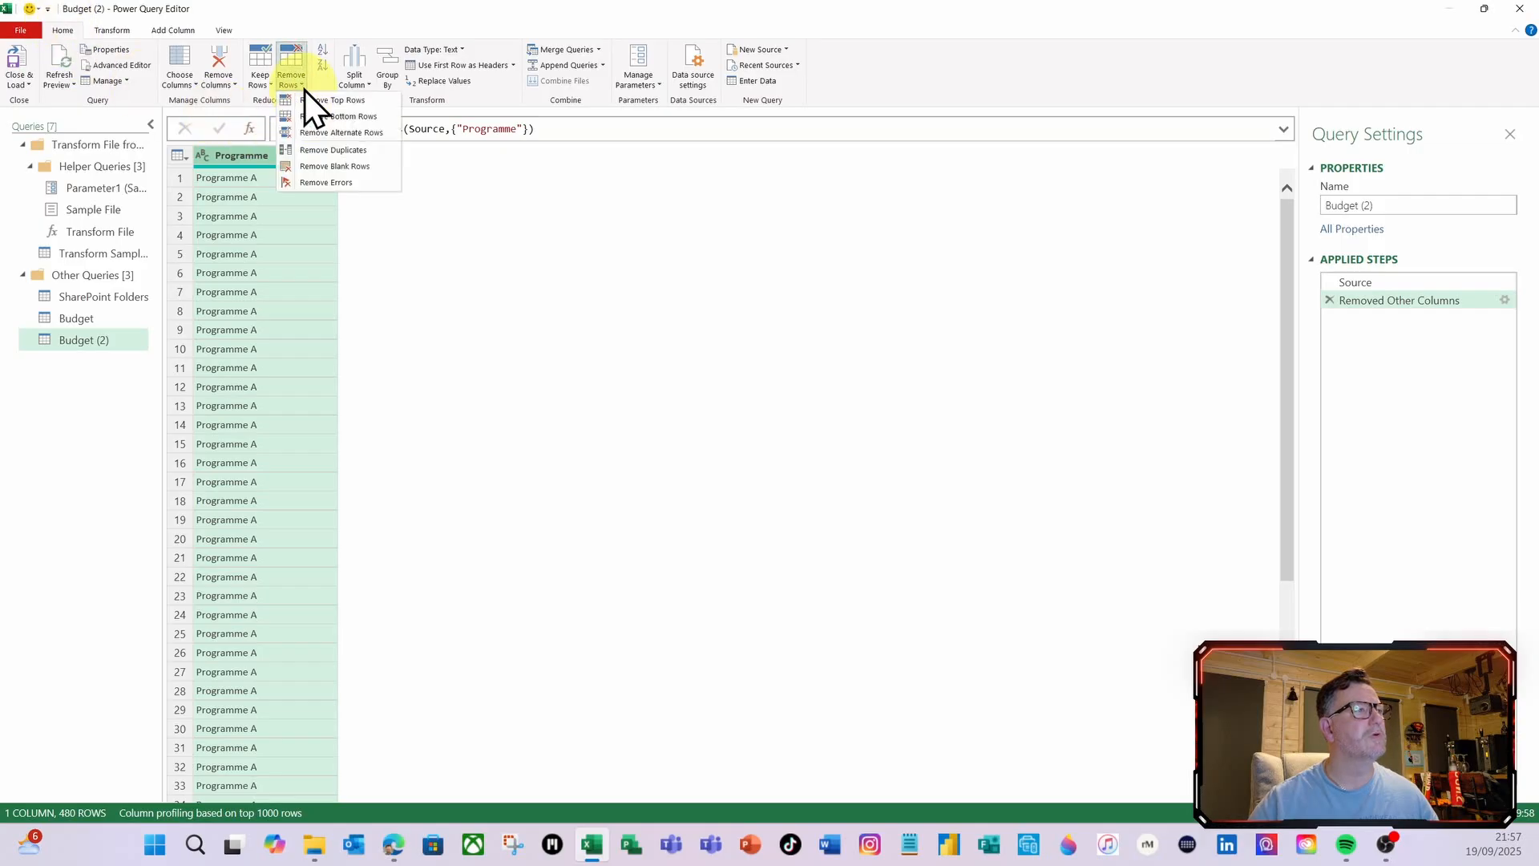
{"action": "left_click", "coordinate": [358, 152]}
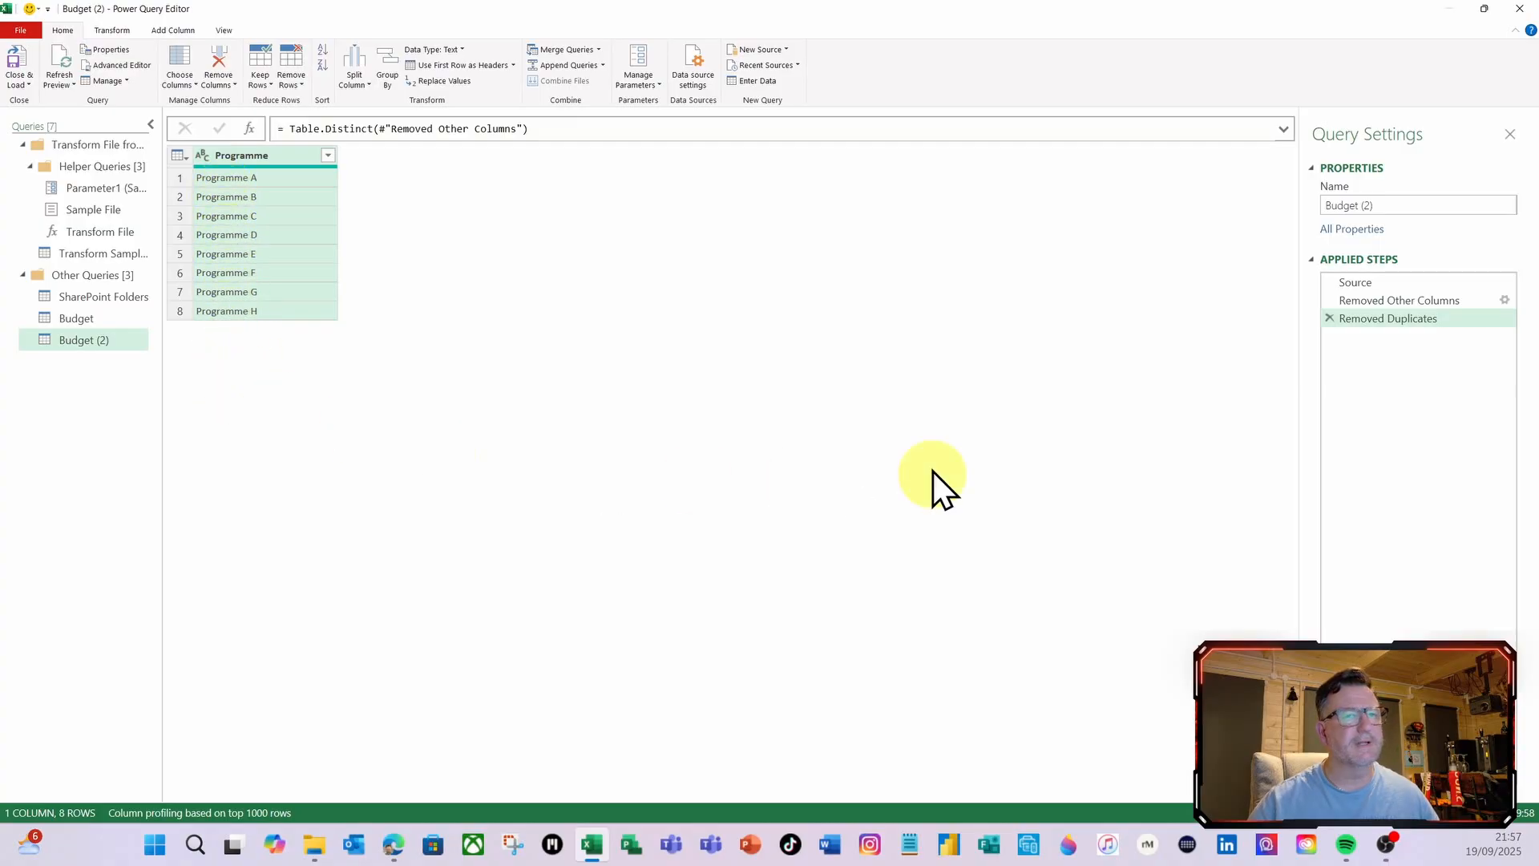
Rename the referenced query of unique programmes as Programmes
{"action": "left_click", "coordinate": [1379, 206]}
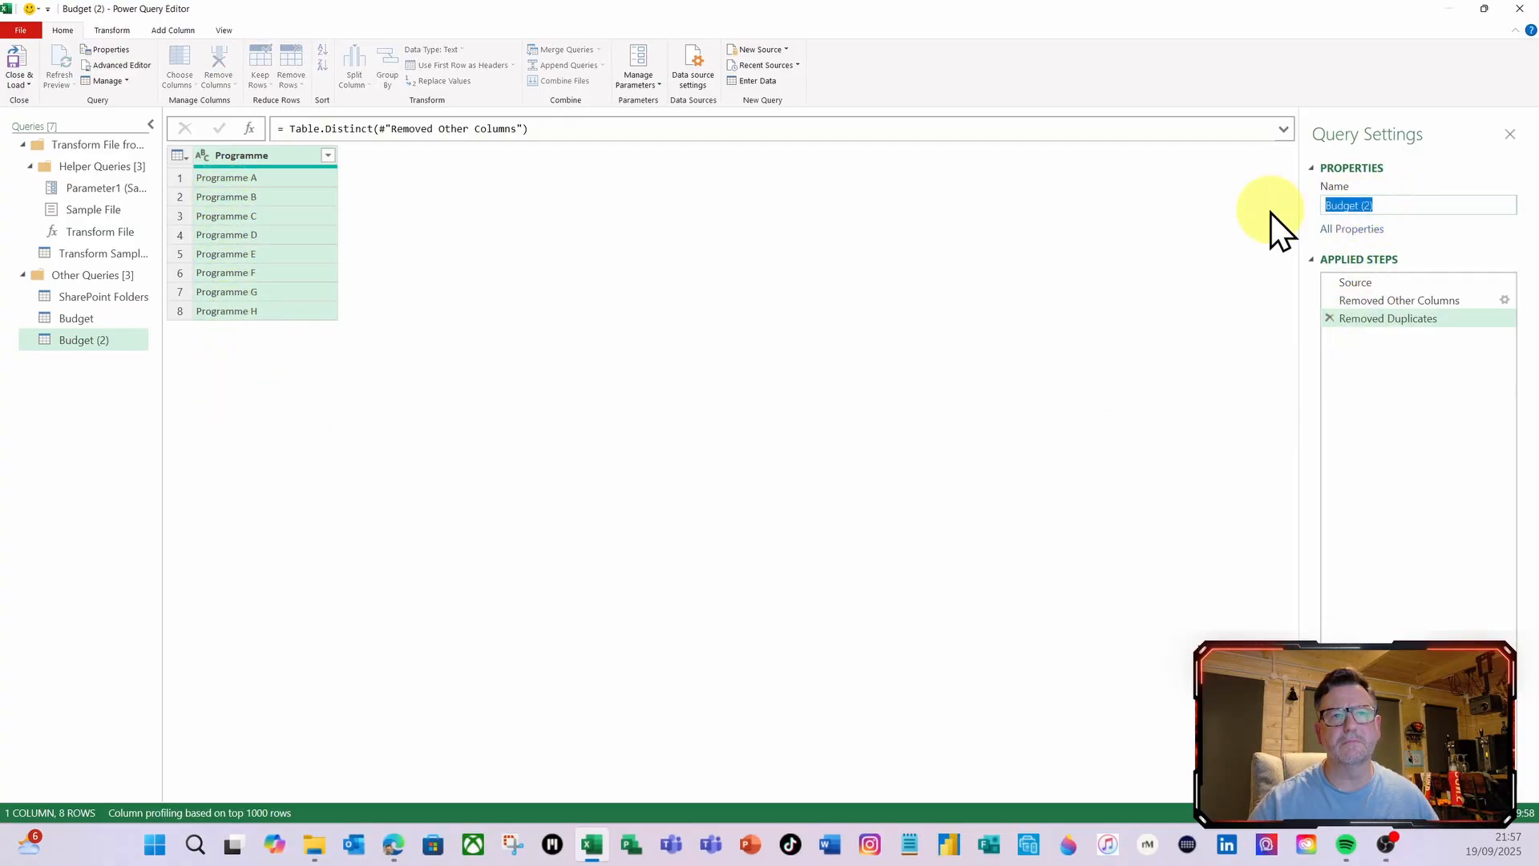
{"action": "type", "text": "Pro"}
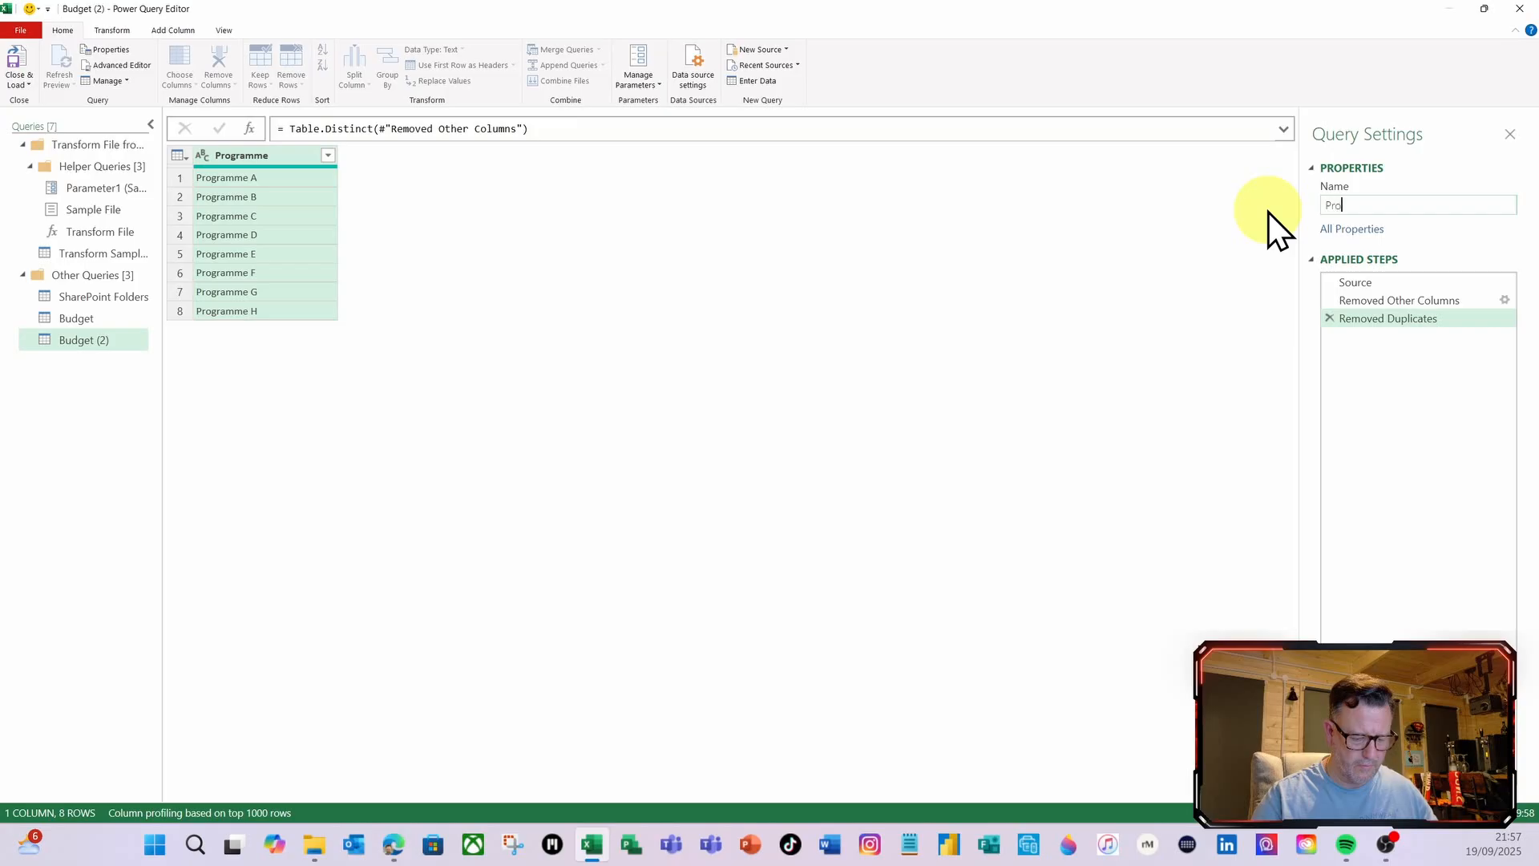
{"action": "type", "text": "grammes"}
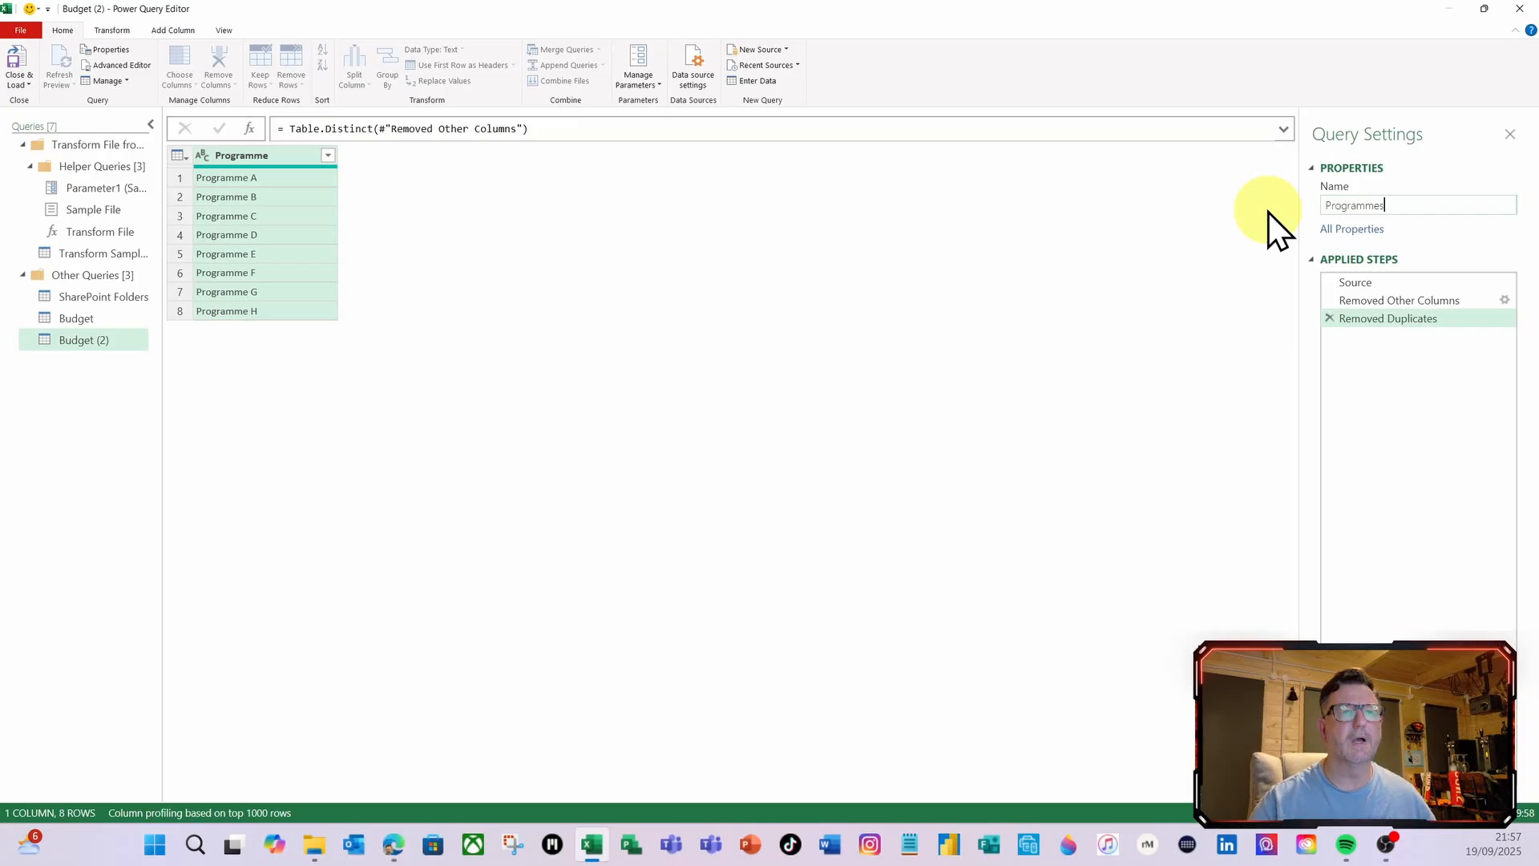
{"action": "key", "text": "Return"}
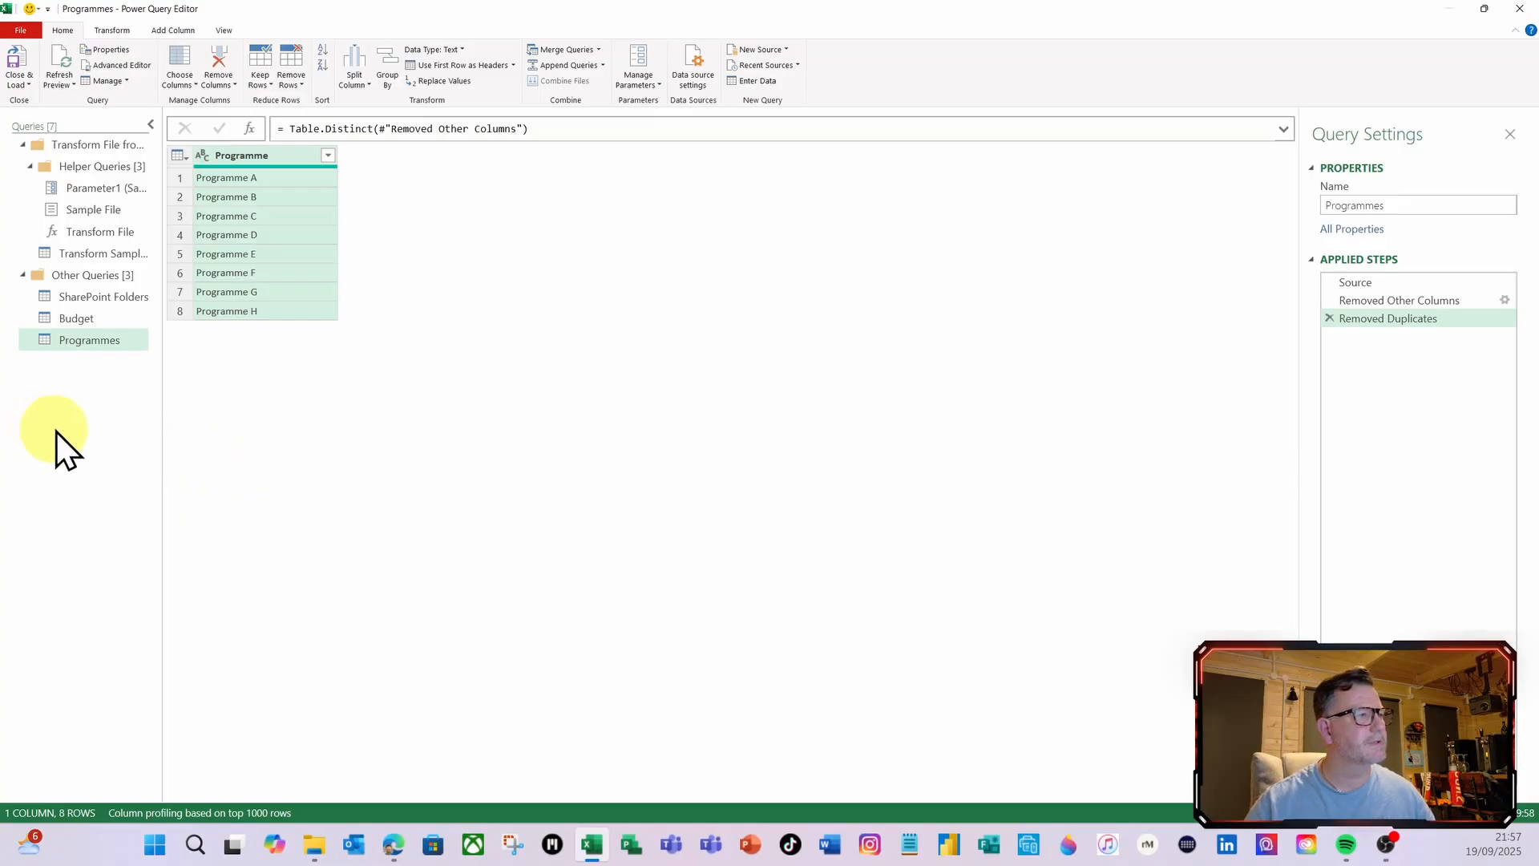
Create another query referencing Budget and name it Programmes and Projects
{"action": "left_click", "coordinate": [93, 324]}
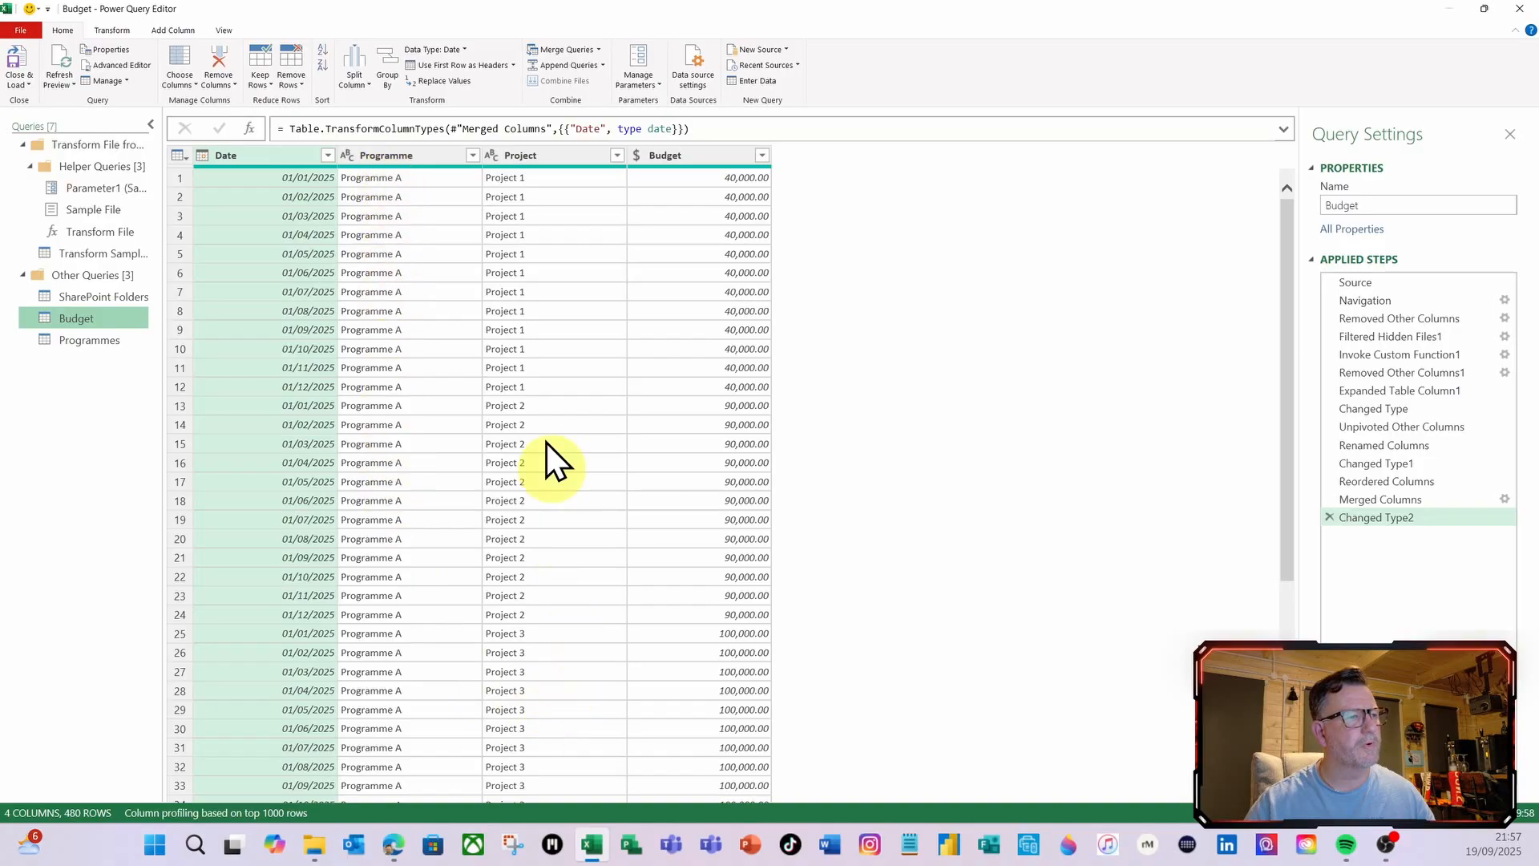
{"action": "right_click", "coordinate": [90, 319]}
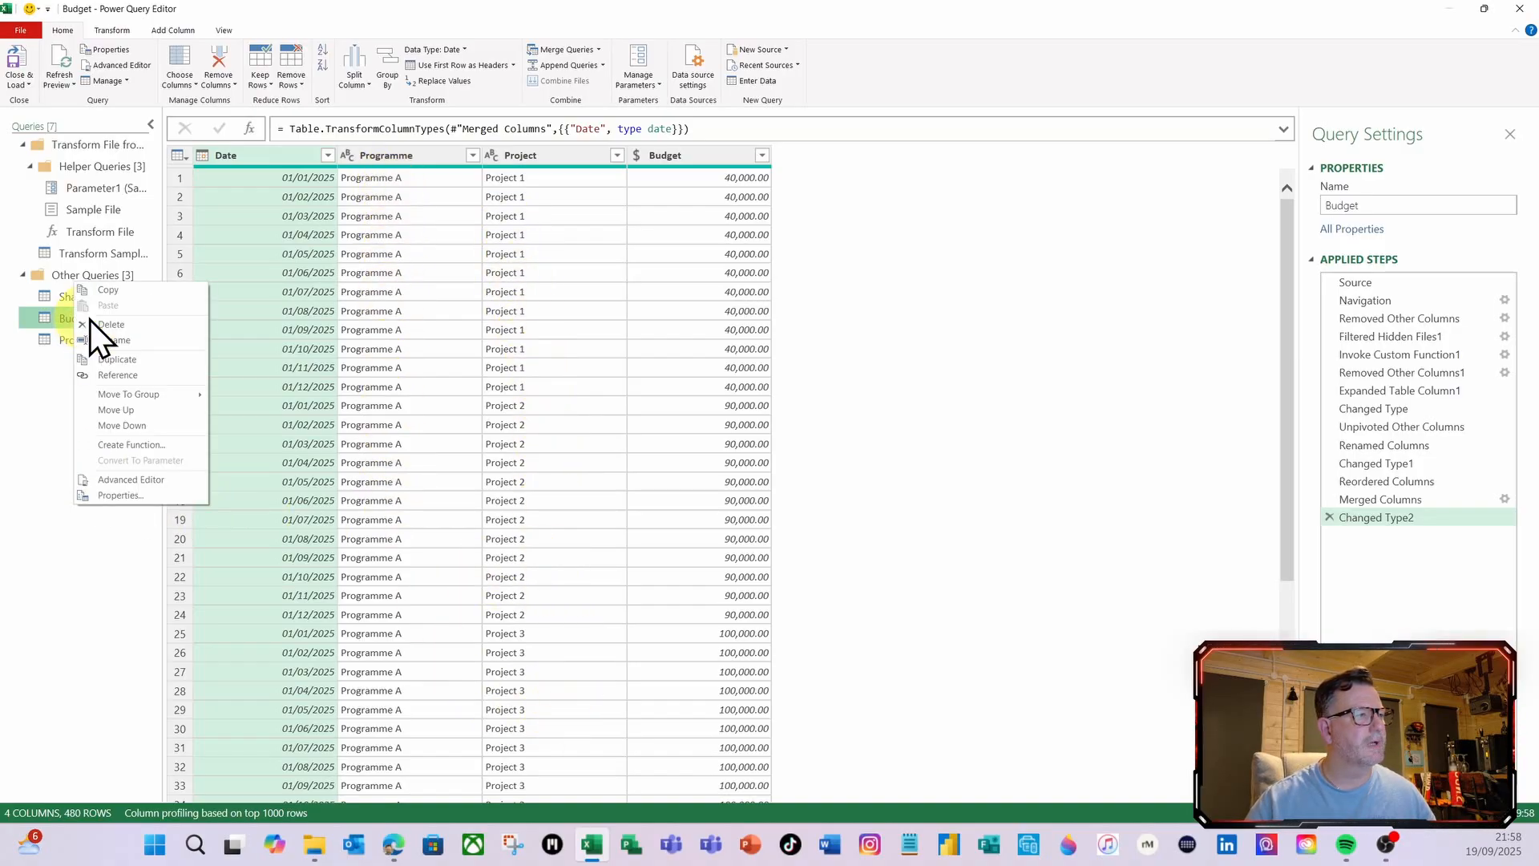
{"action": "left_click", "coordinate": [134, 379]}
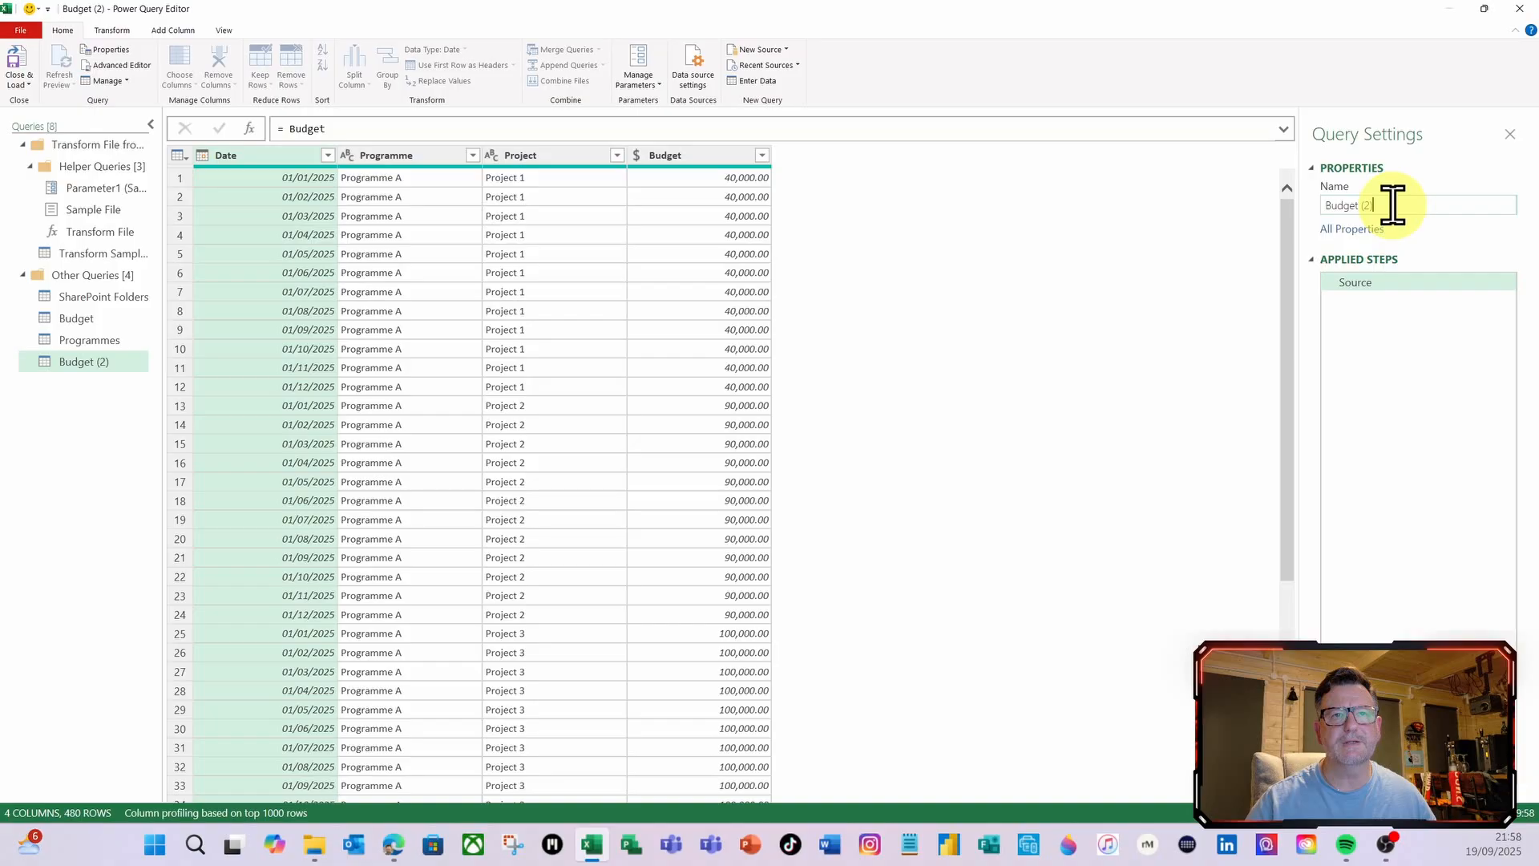
{"action": "left_click_drag", "start_coordinate": [1387, 205], "coordinate": [1310, 205]}
{"action": "type", "text": "P"}
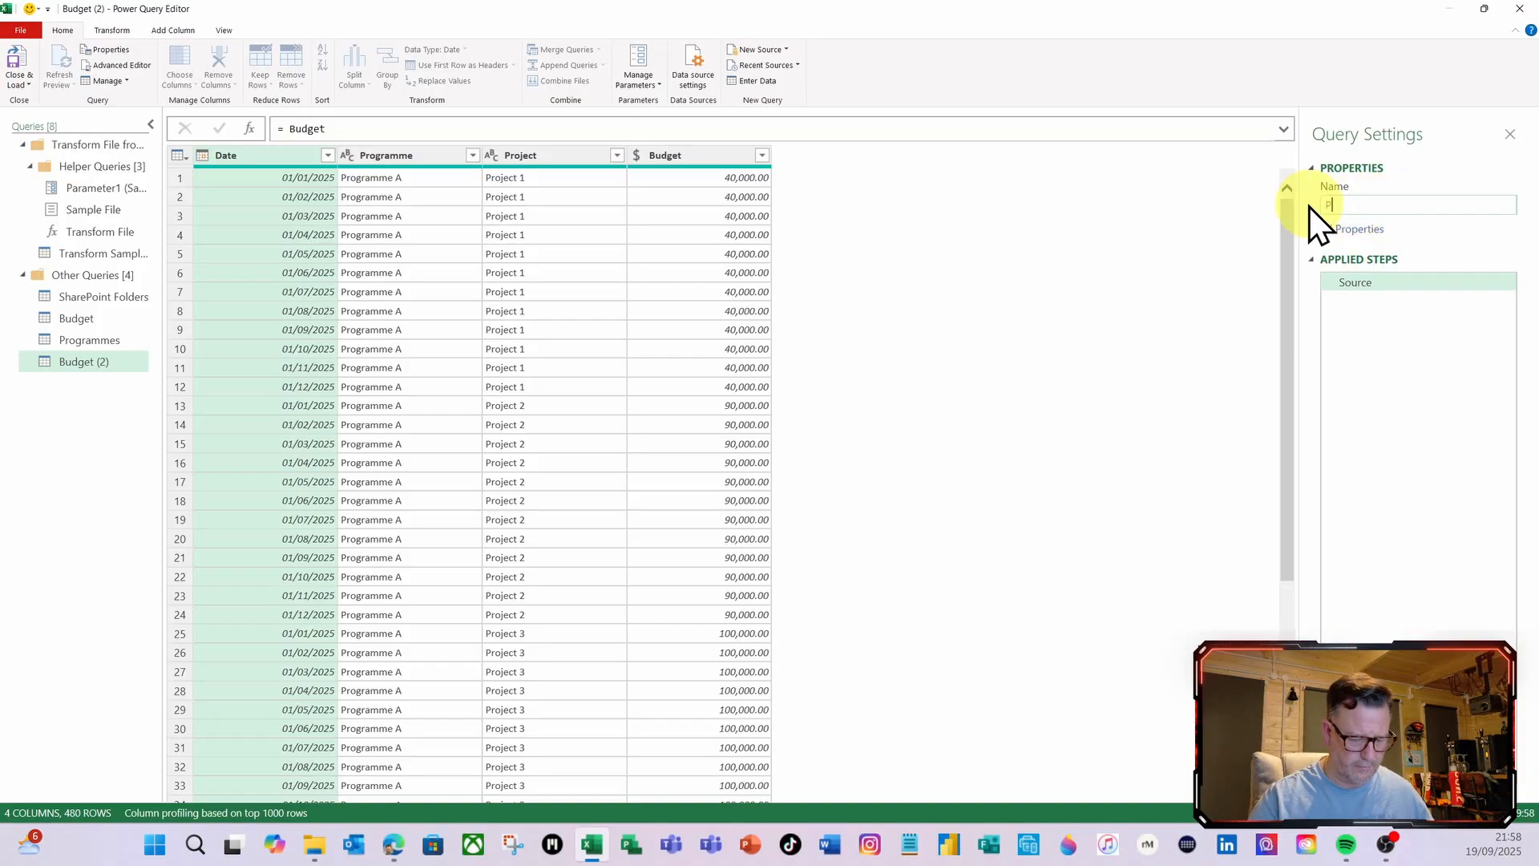
{"action": "type", "text": "rogrammes"}
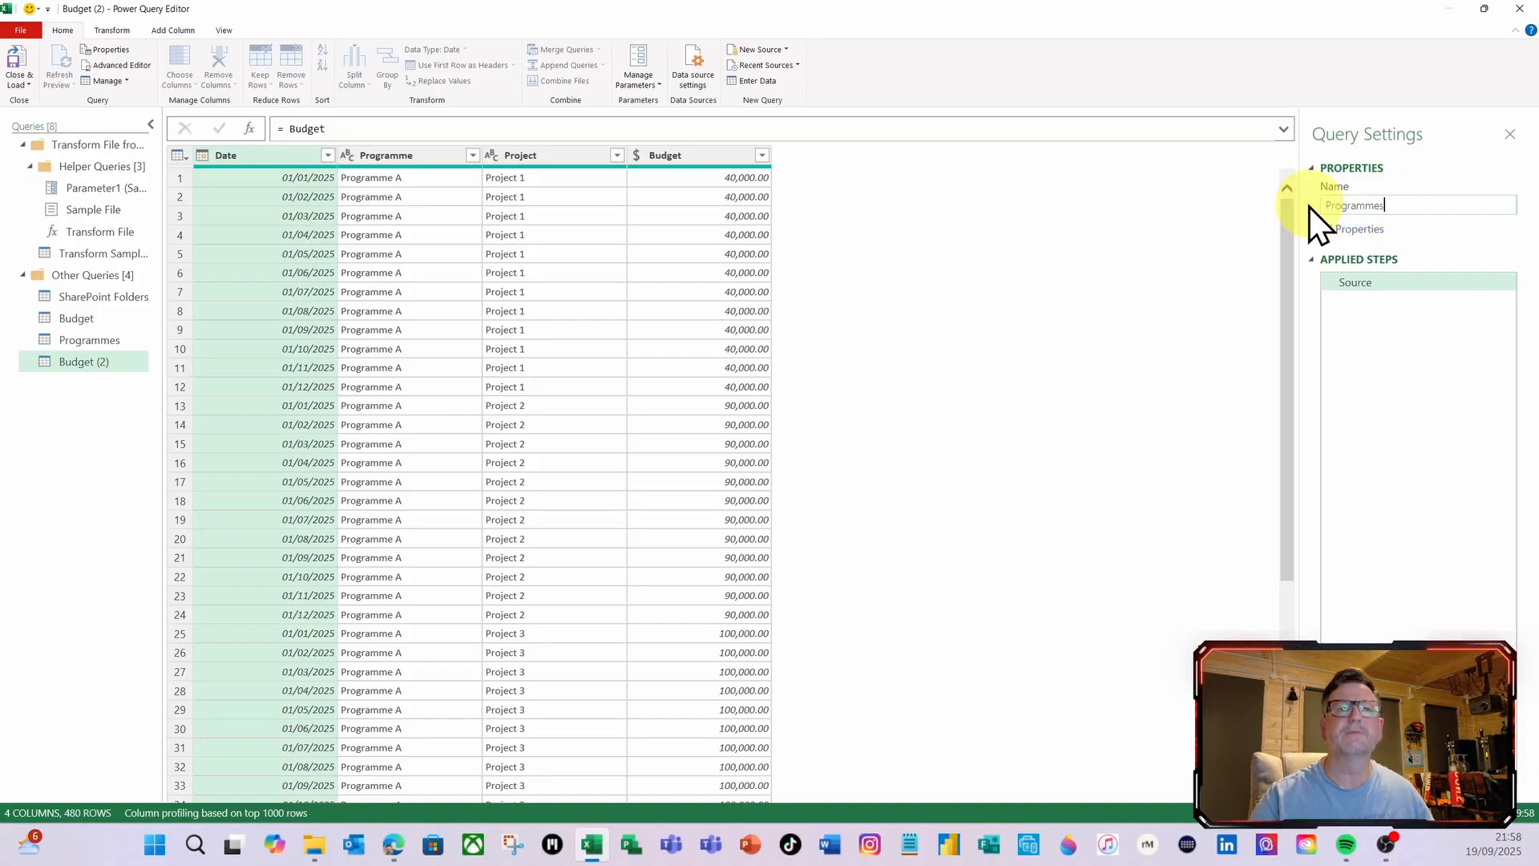
{"action": "type", "text": " and Projects"}
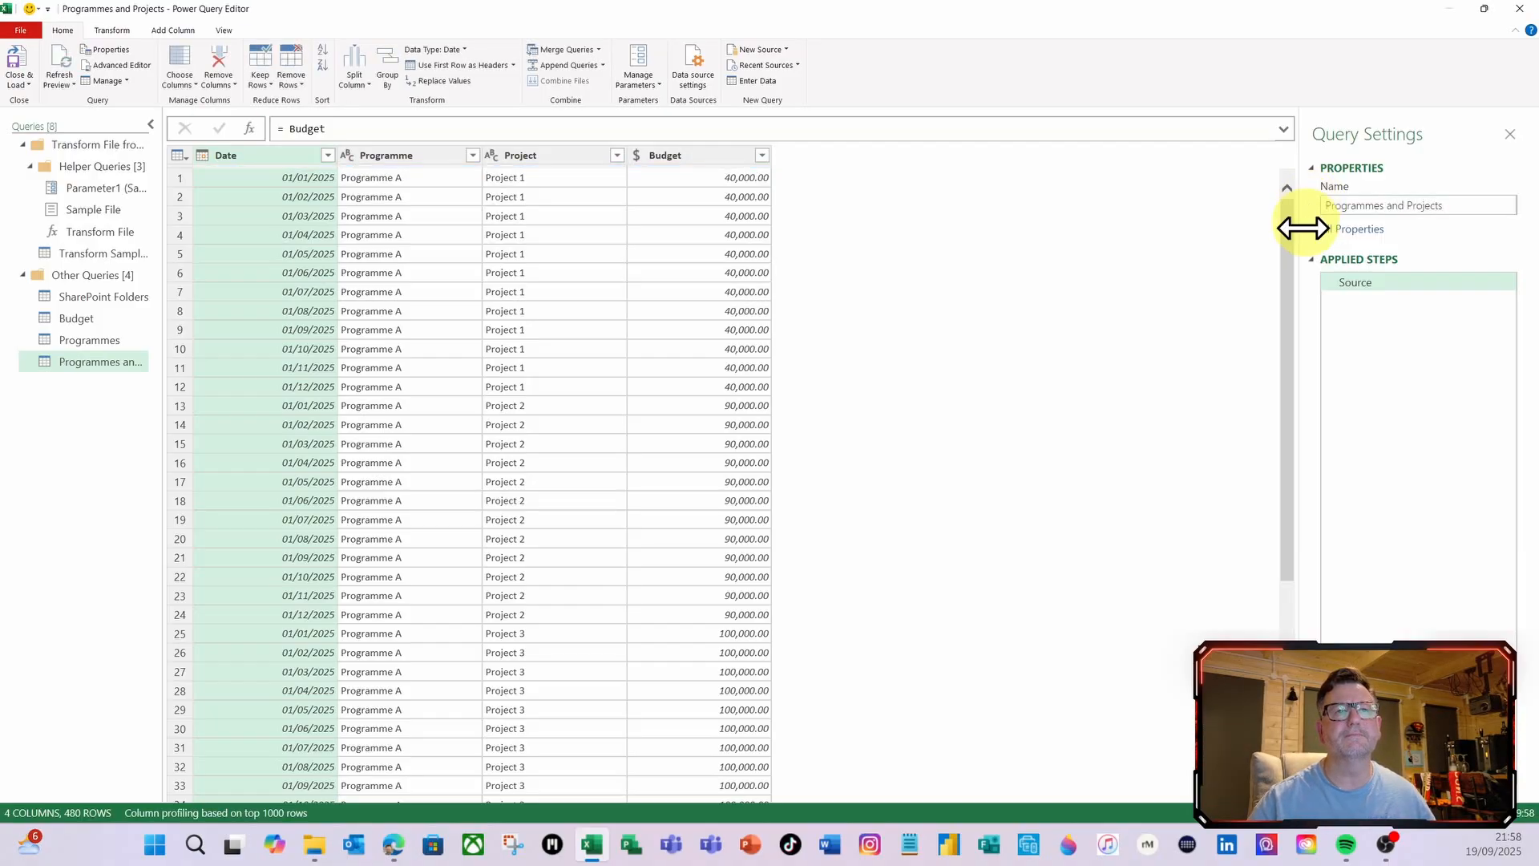
Keep only the Programme and Project columns in the Programmes and Projects query and remove duplicate rows
{"action": "left_click", "coordinate": [409, 154]}
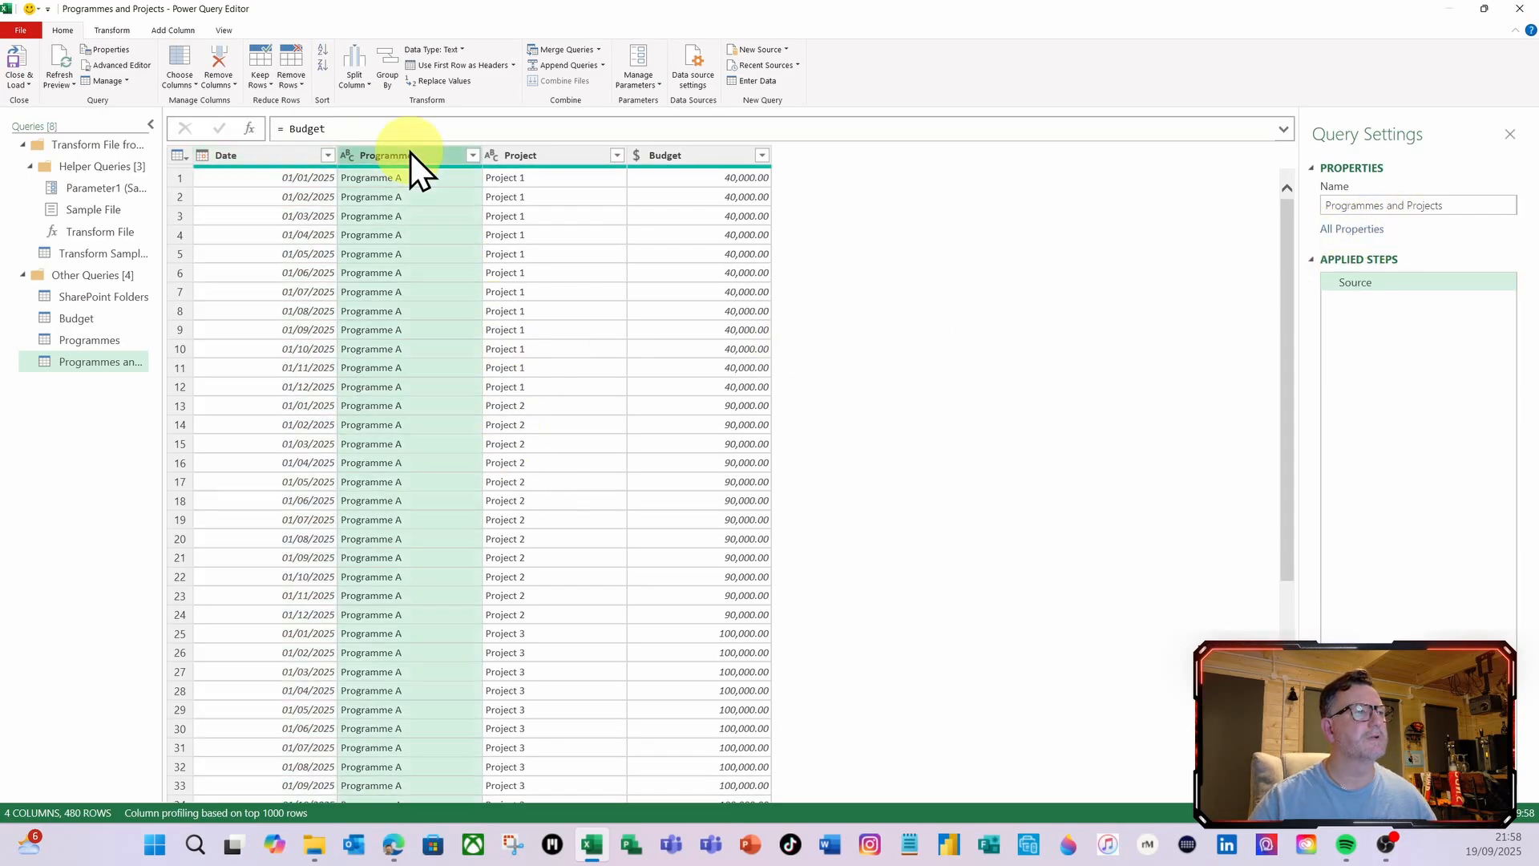
{"action": "left_click", "coordinate": [529, 156], "text": "ctrl"}
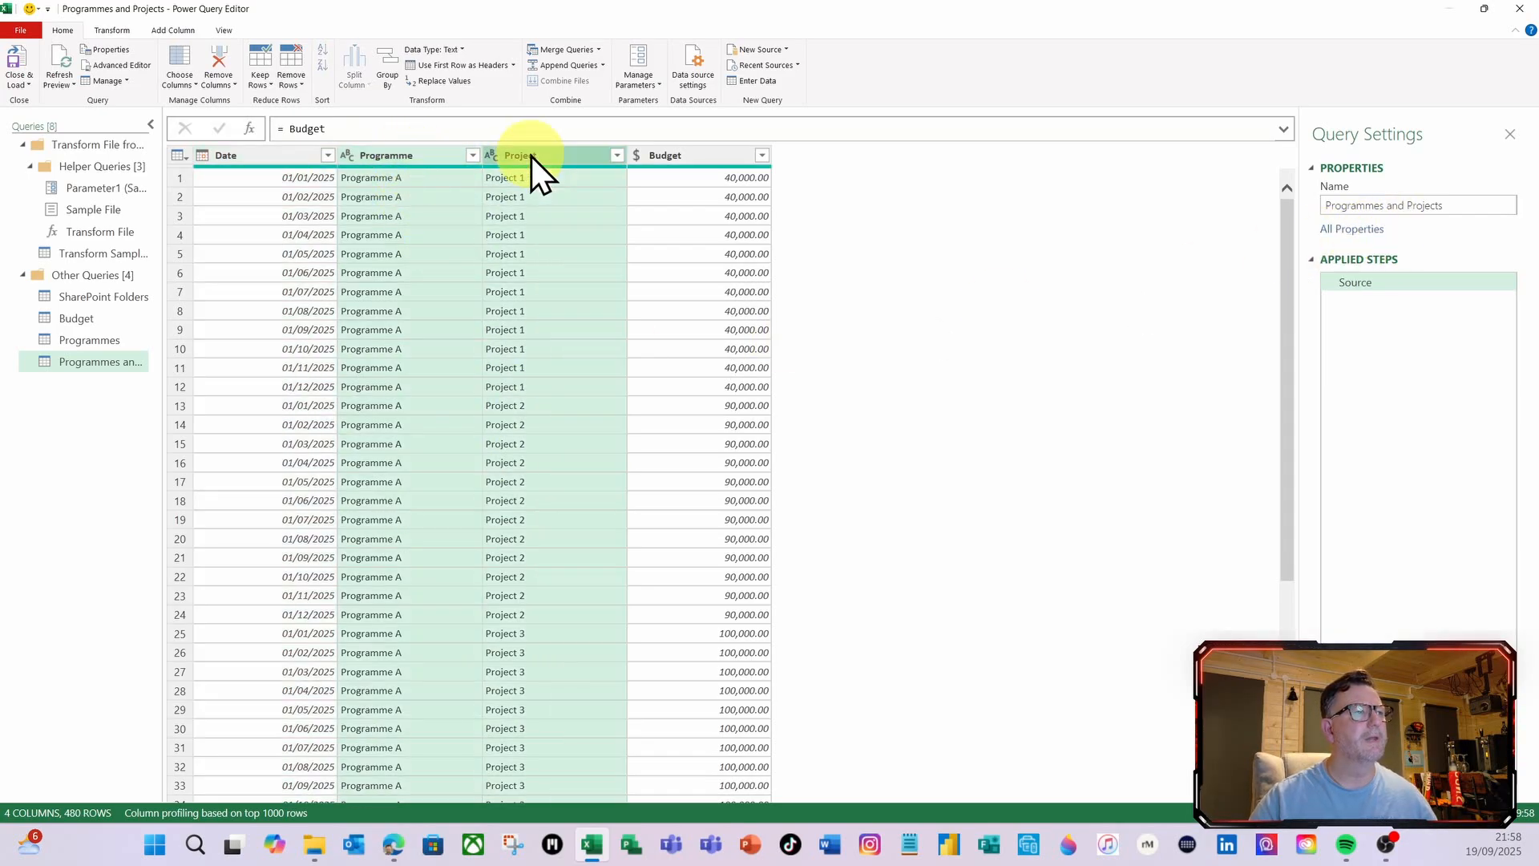
{"action": "right_click", "coordinate": [531, 156]}
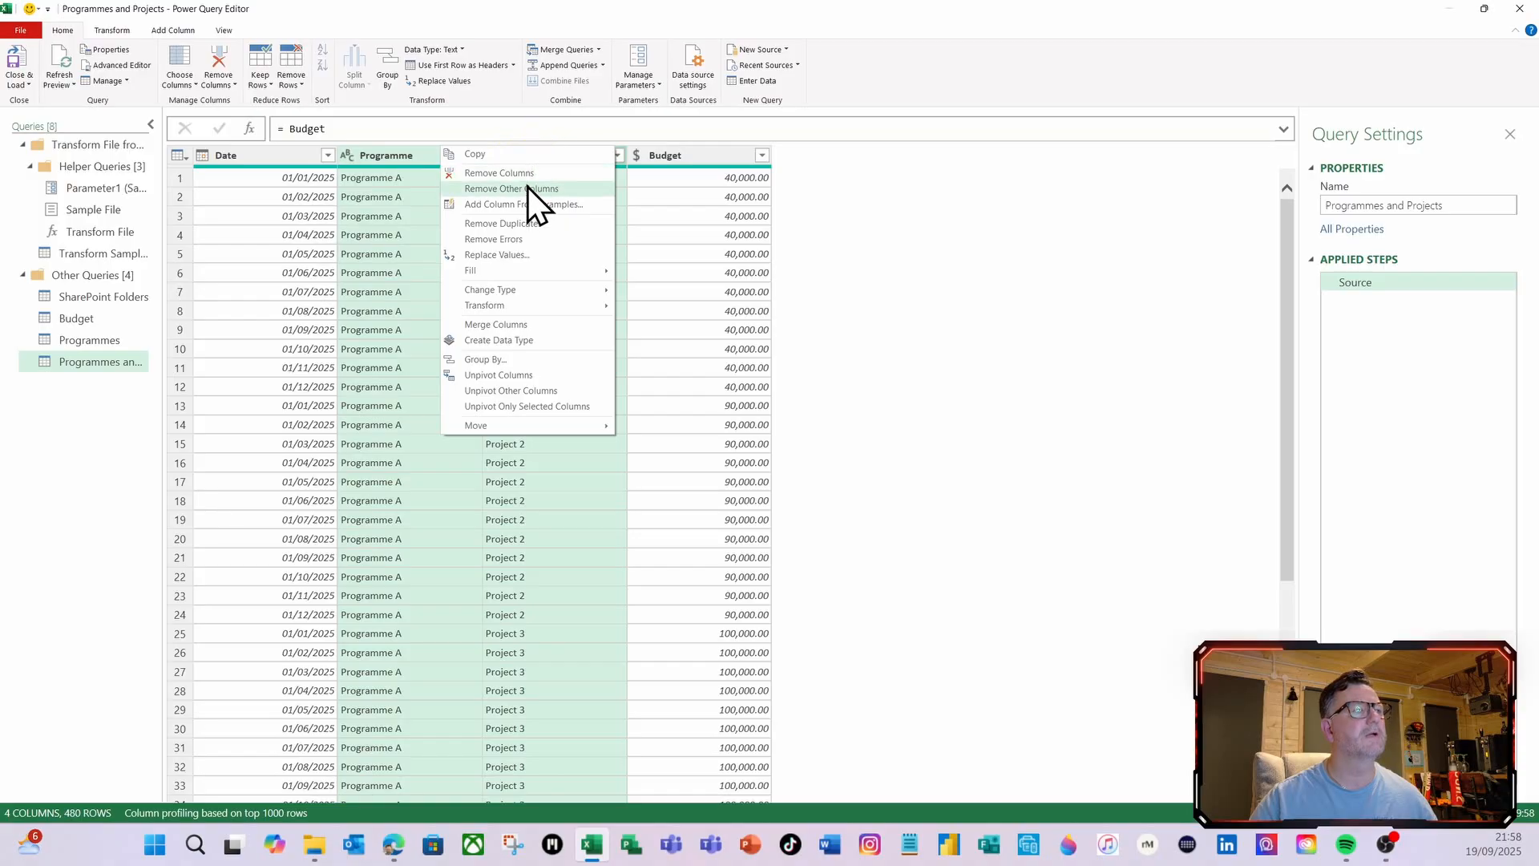
{"action": "left_click", "coordinate": [527, 189]}
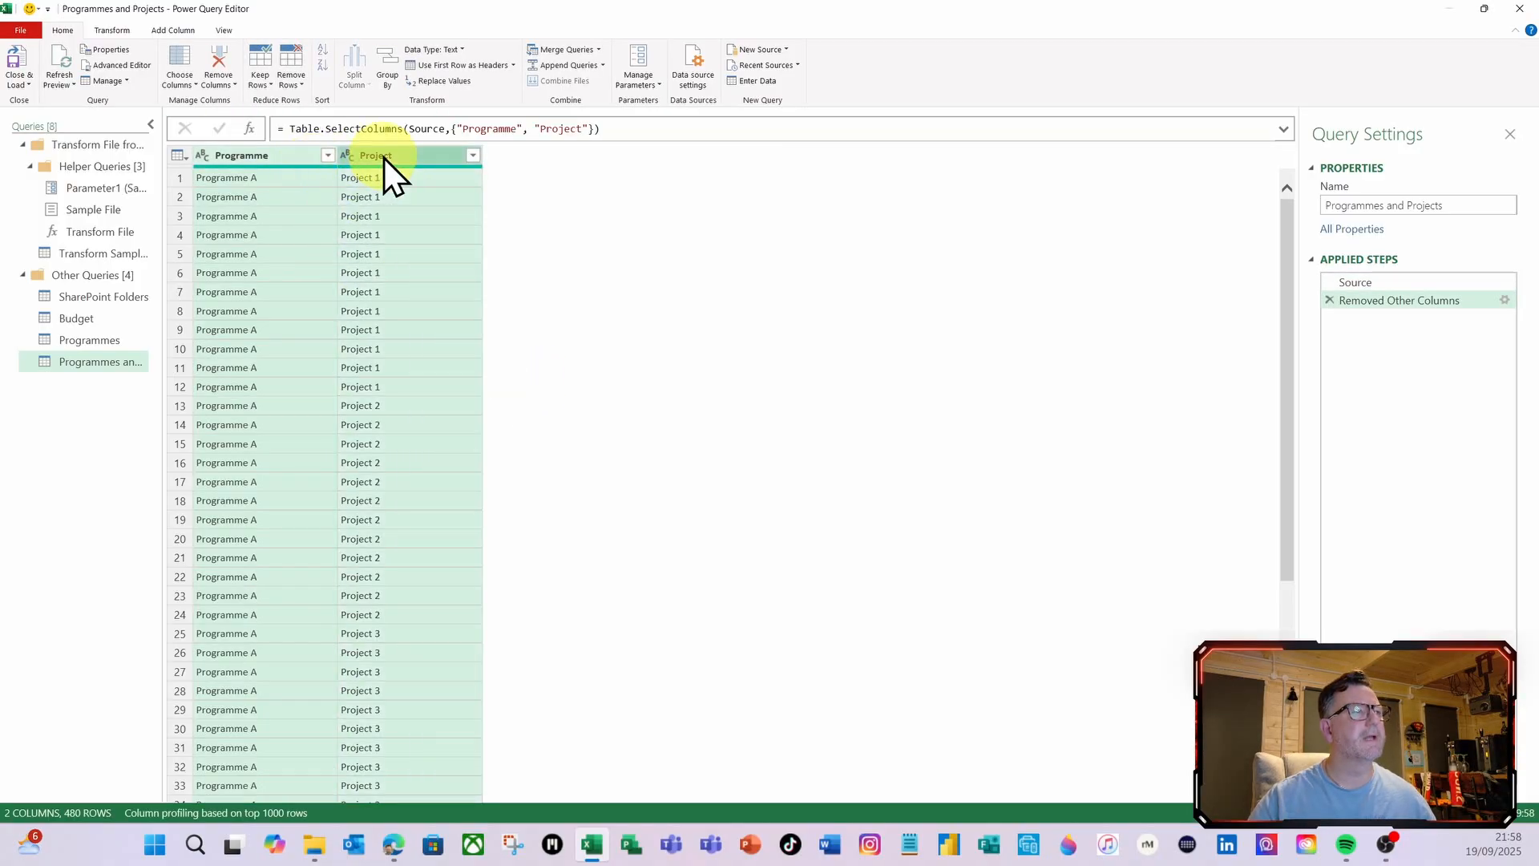
{"action": "left_click", "coordinate": [305, 86]}
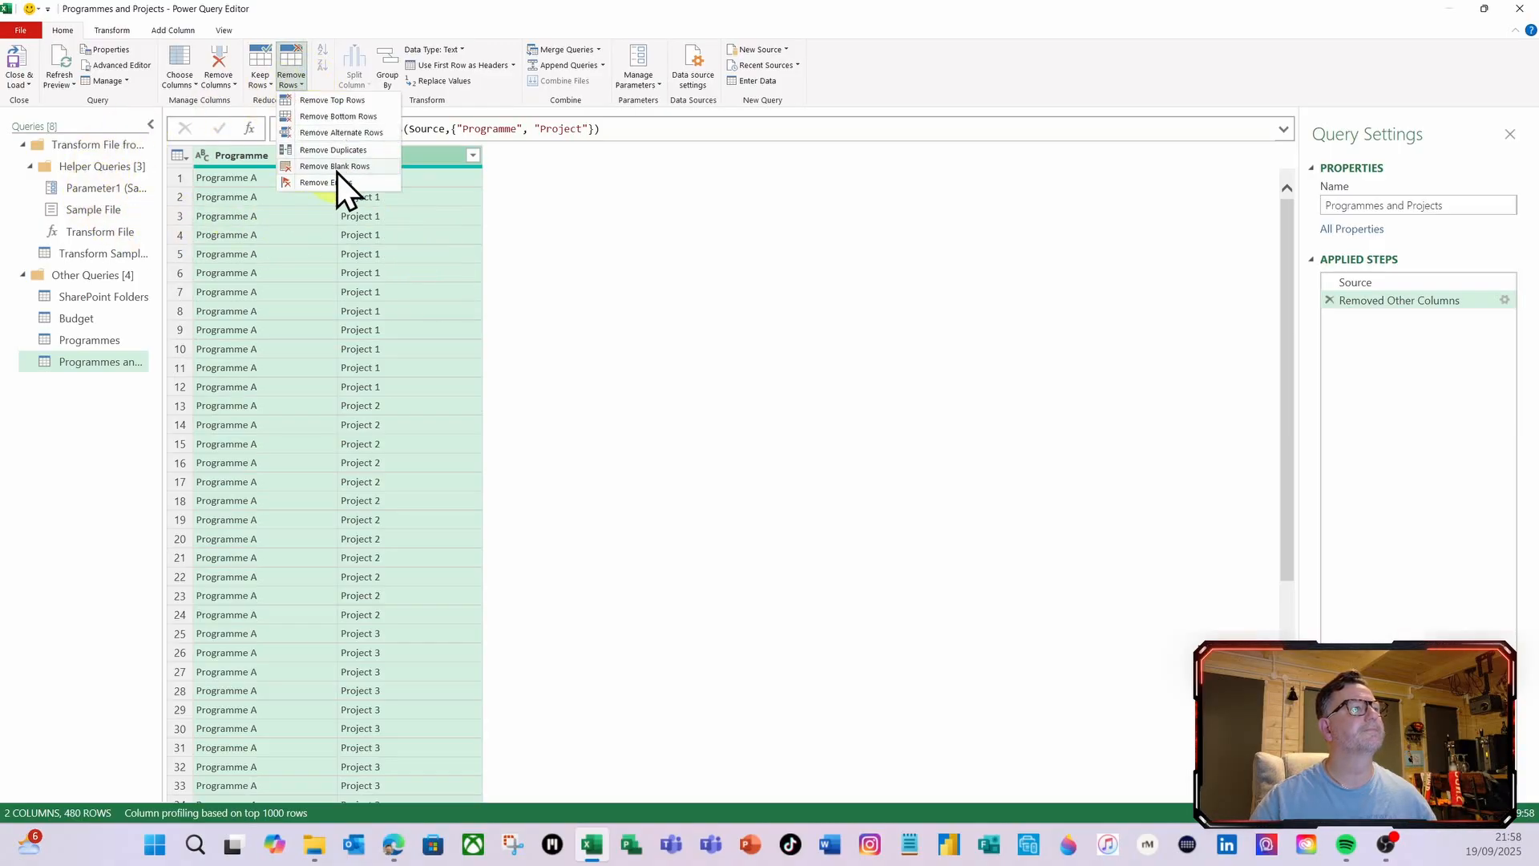
{"action": "left_click", "coordinate": [325, 150]}
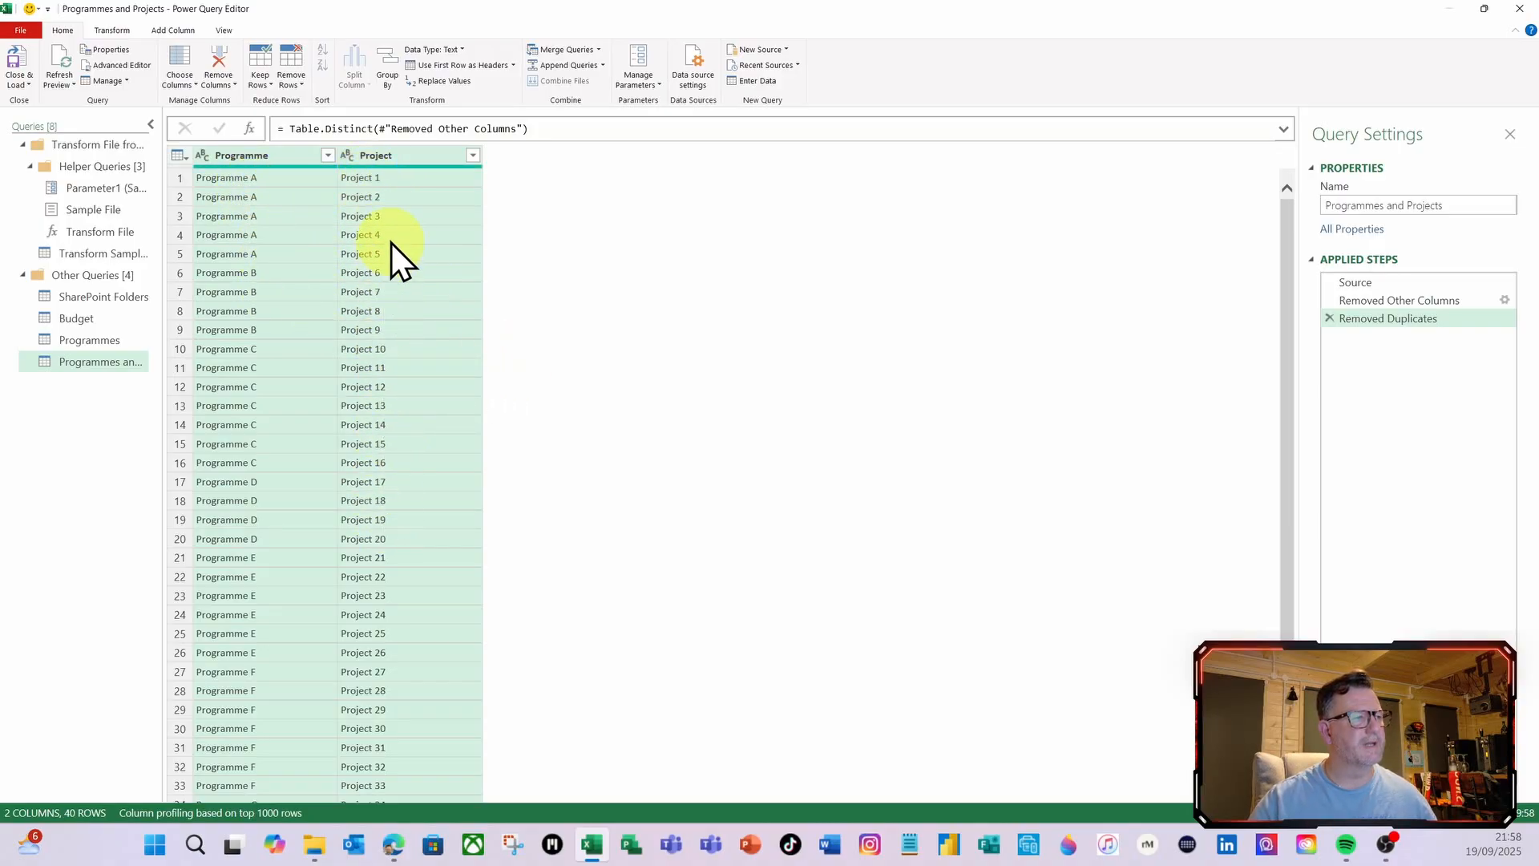
{"action": "scroll", "coordinate": [383, 305], "scroll_direction": "down", "scroll_amount": 3}
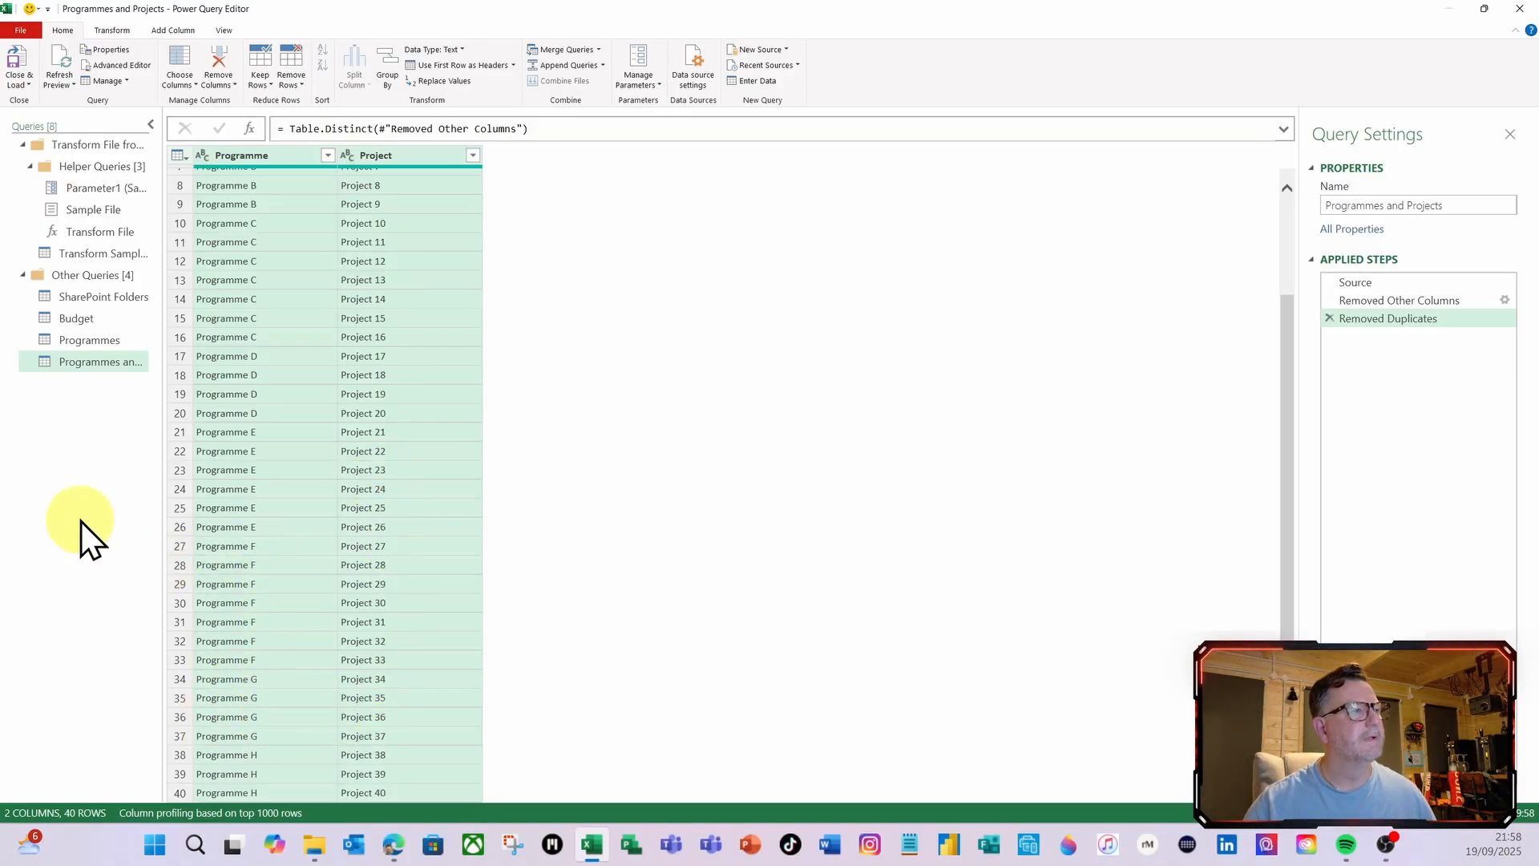
Close the query editor and load the two new queries as connections only, adding their data to the data model
{"action": "left_click", "coordinate": [32, 87]}
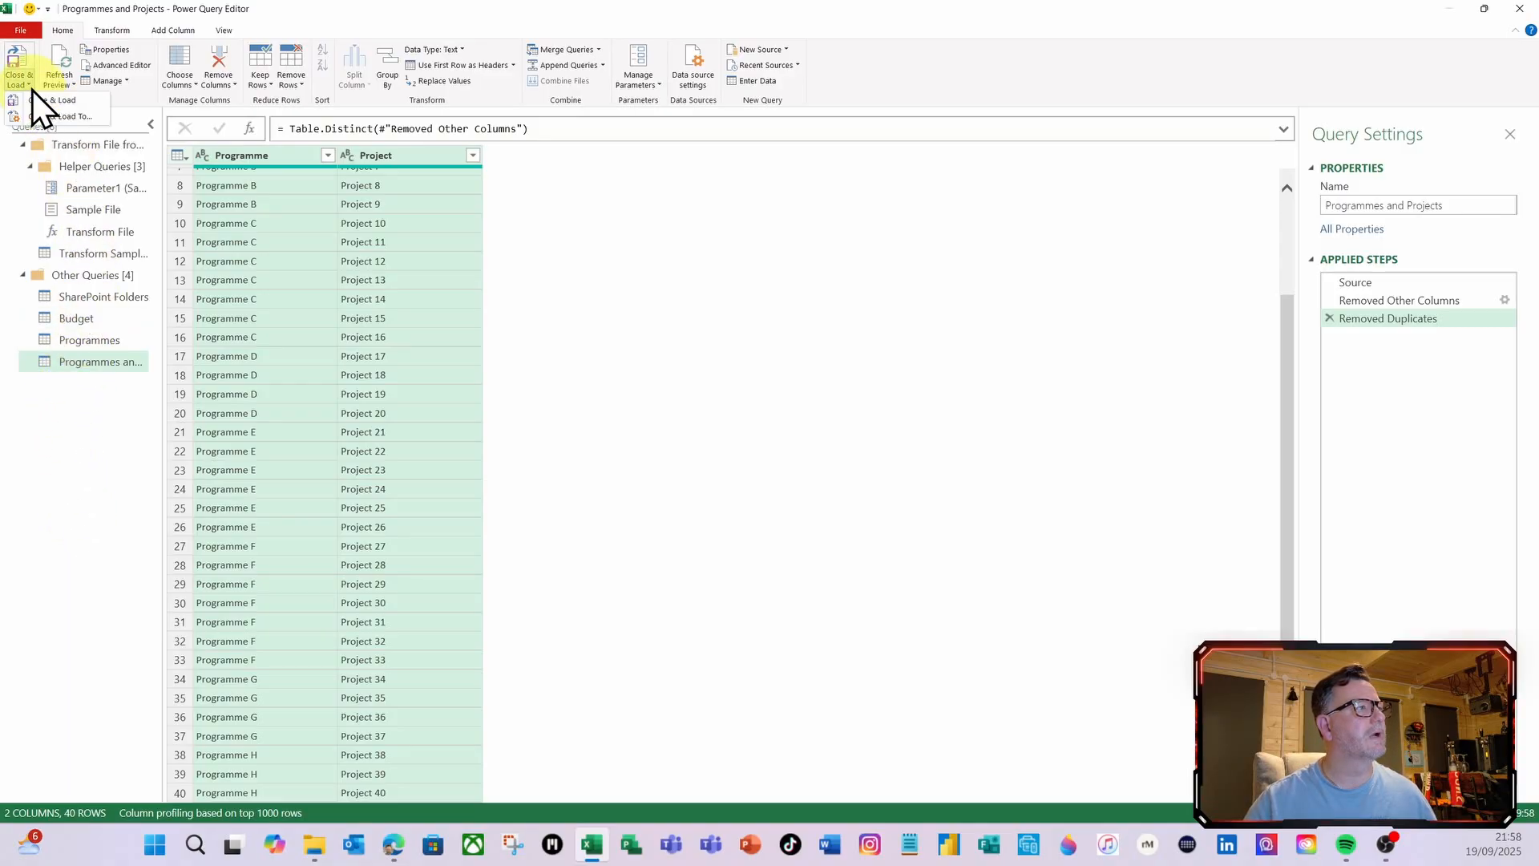
{"action": "left_click", "coordinate": [79, 117]}
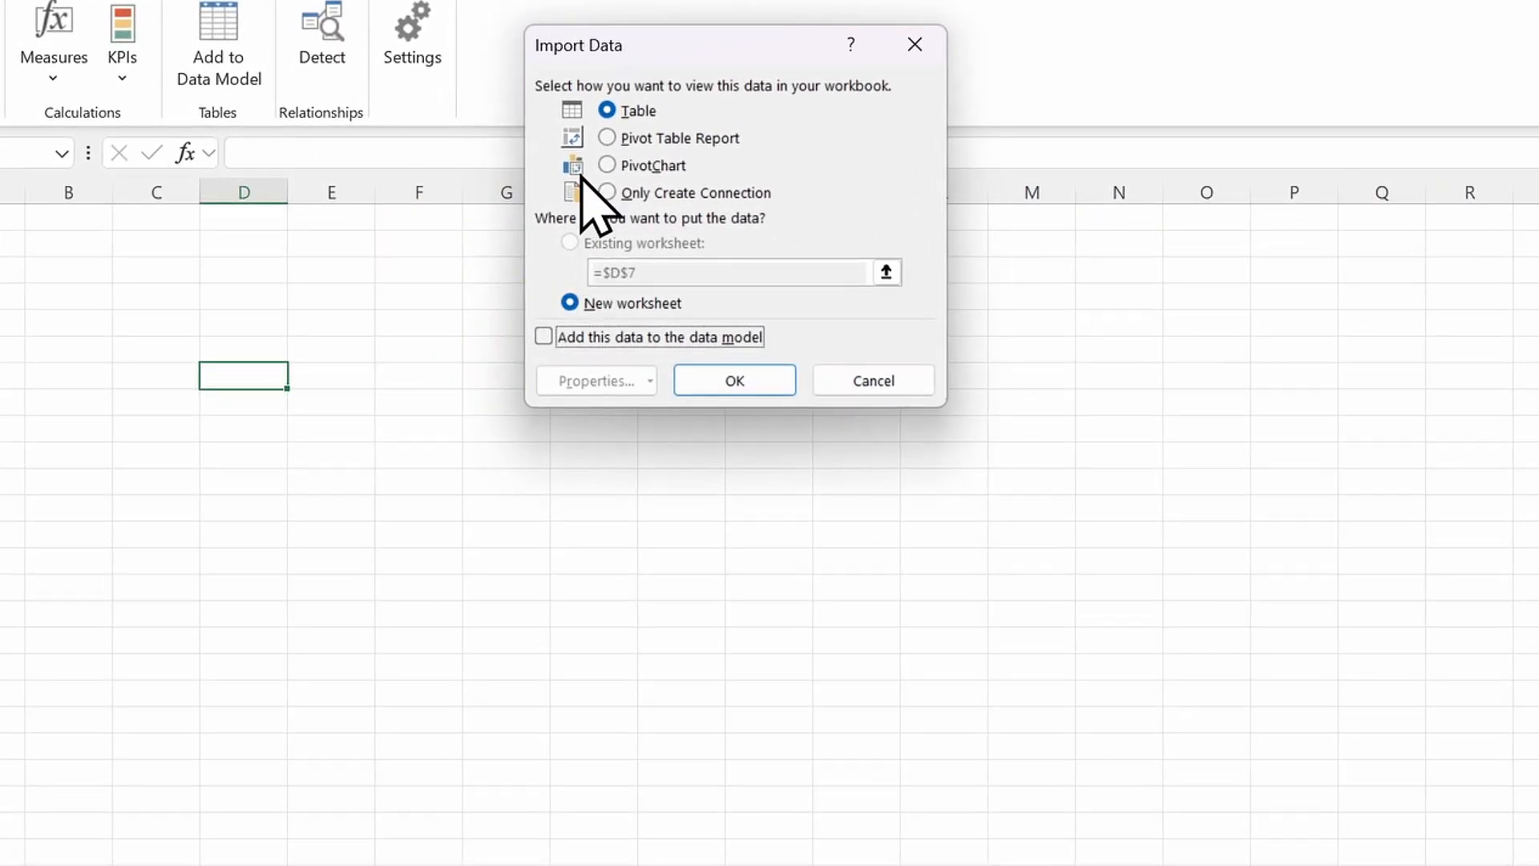
{"action": "left_click", "coordinate": [507, 201]}
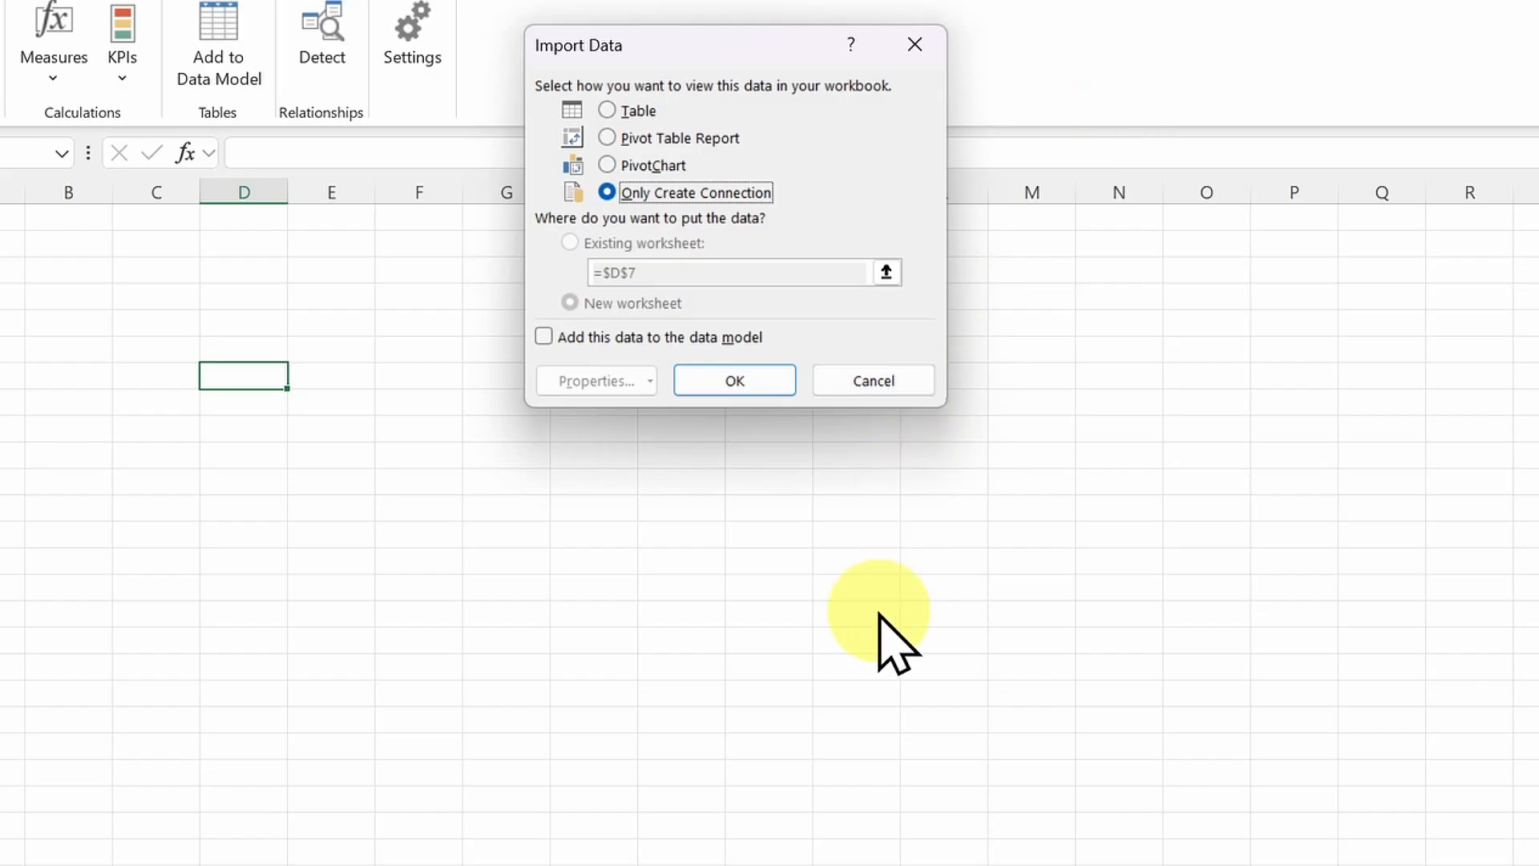
{"action": "left_click", "coordinate": [544, 337]}
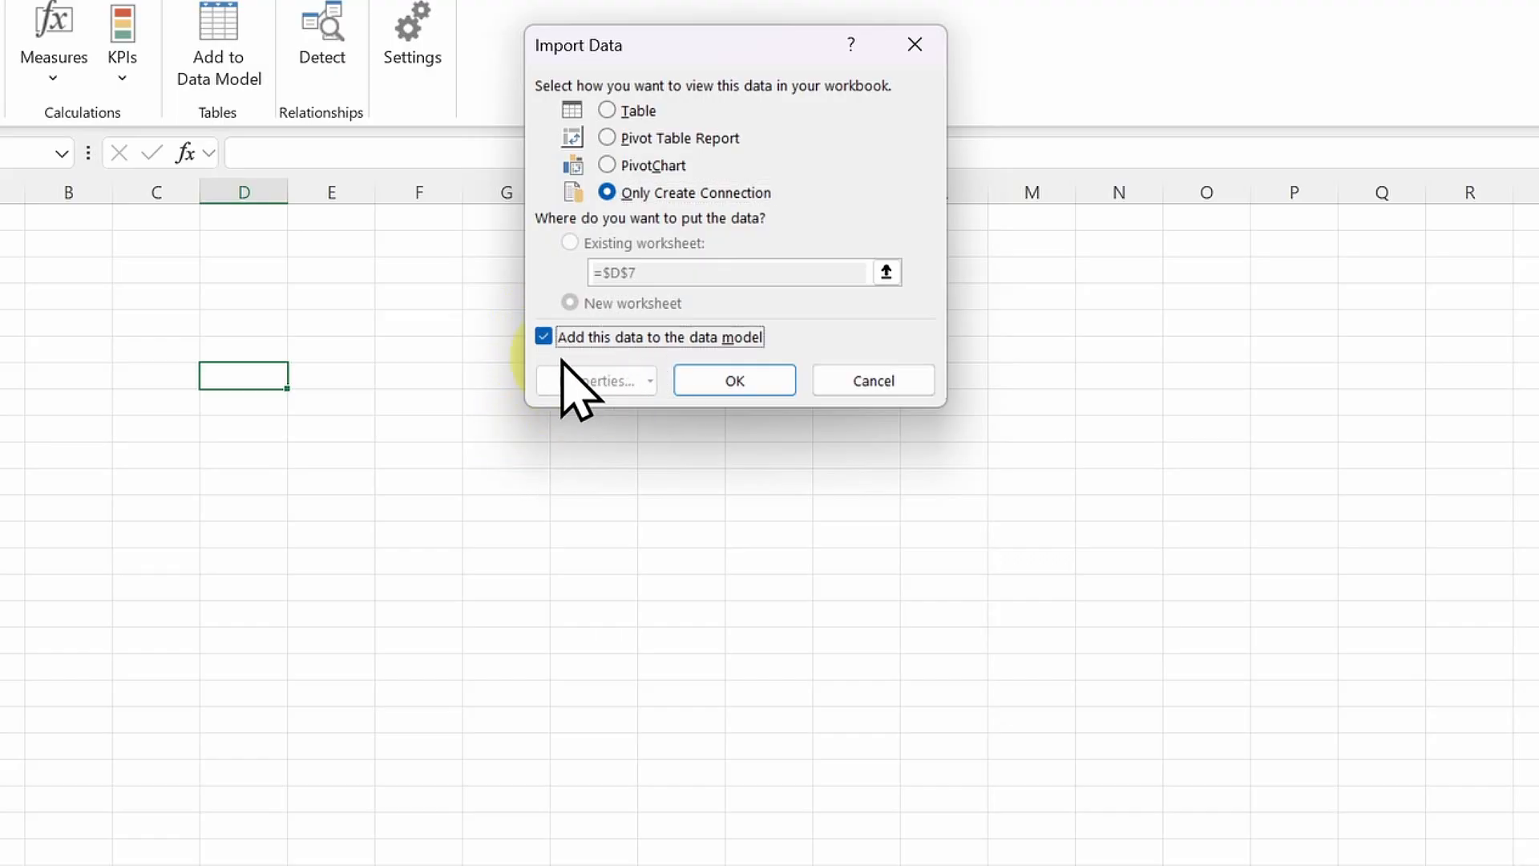
{"action": "left_click", "coordinate": [754, 384]}
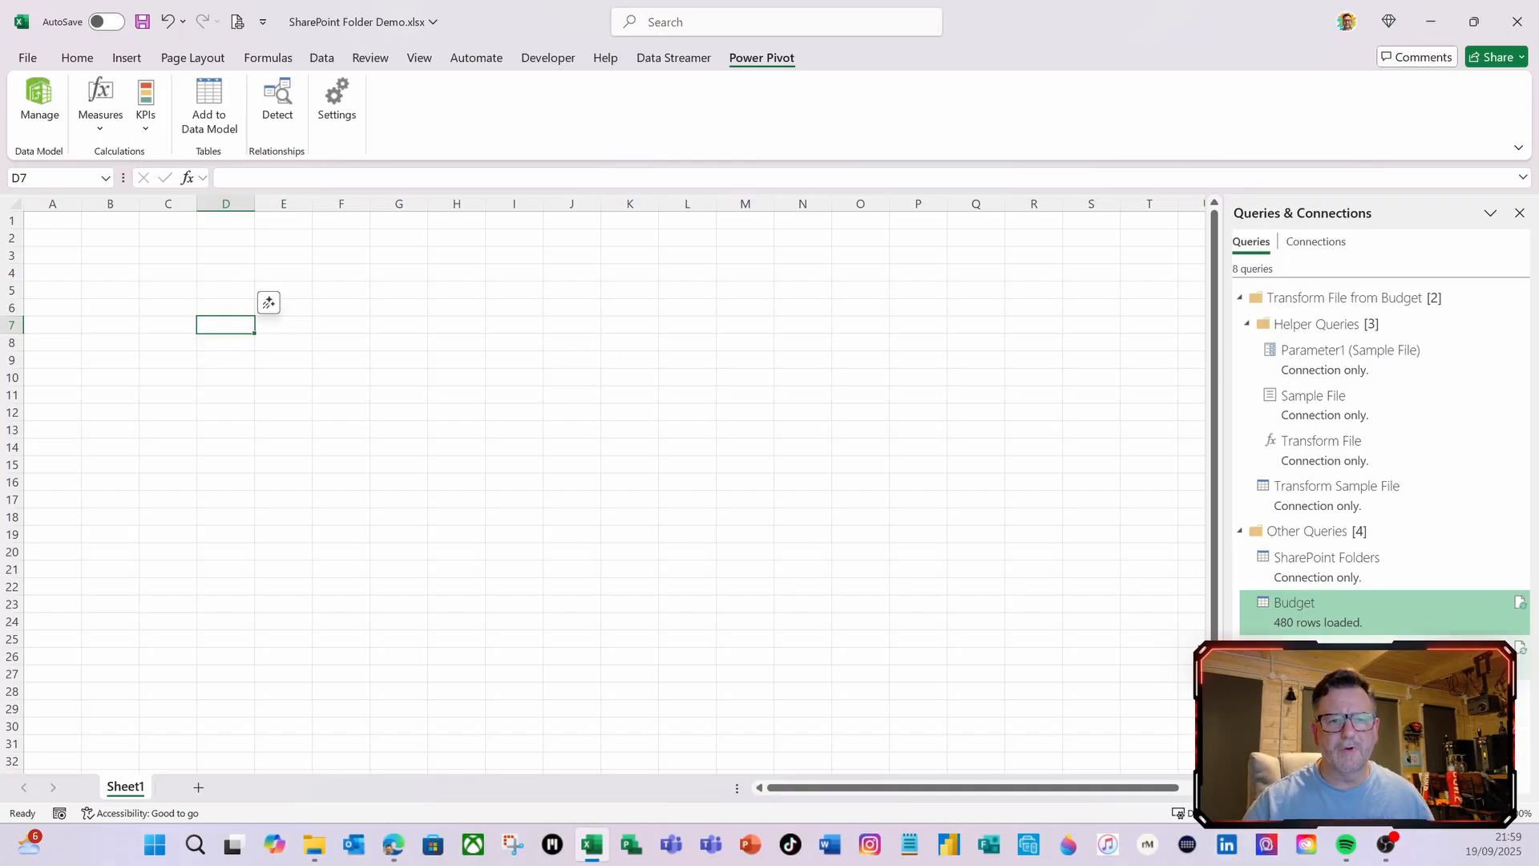
{"action": "mouse_move", "coordinate": [1363, 617]}
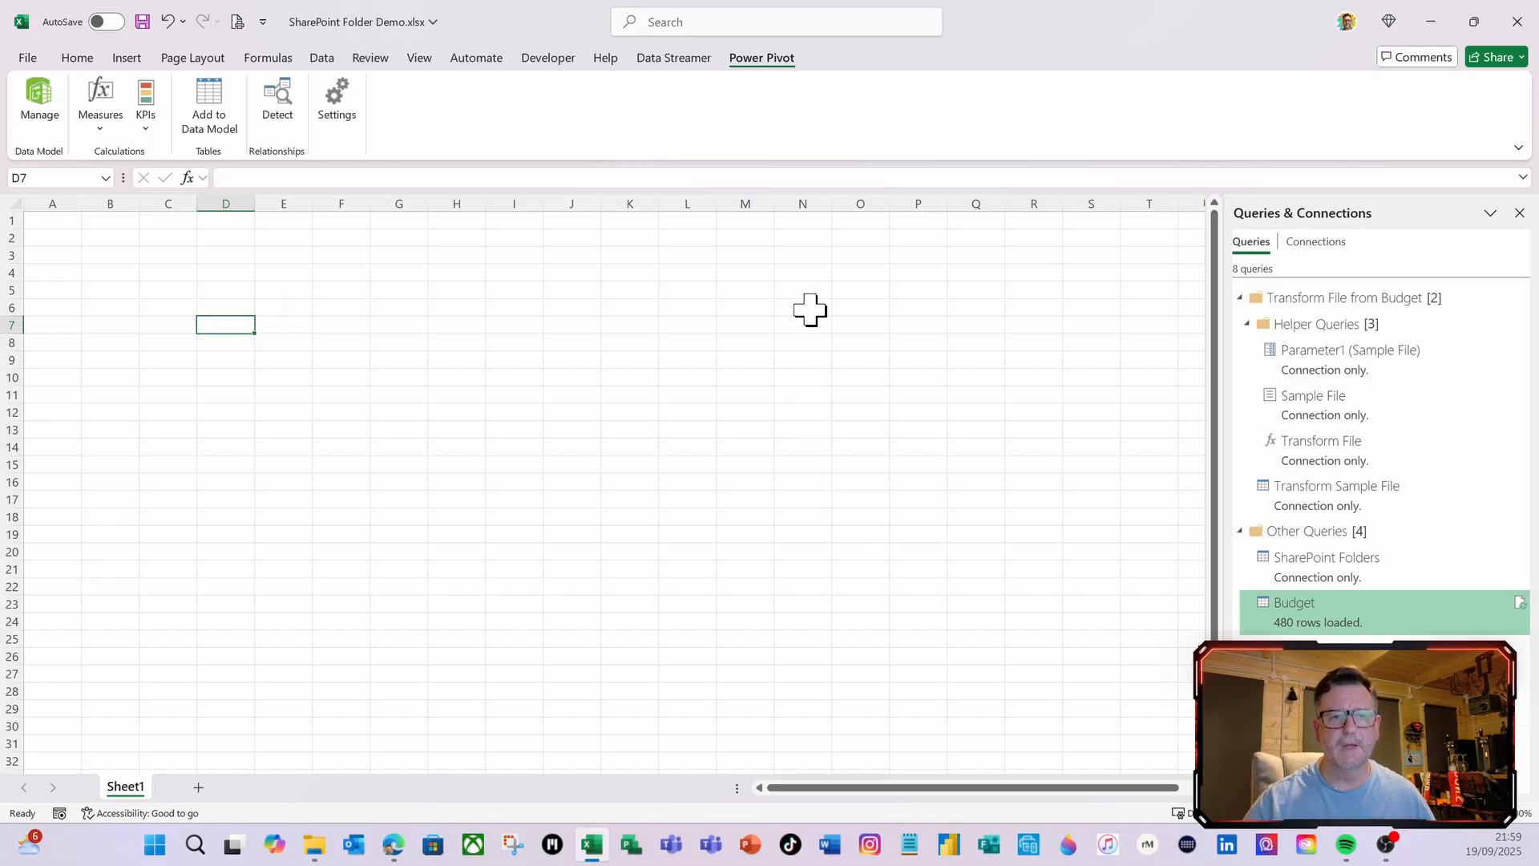
Open the Budget query for editing and create a new blank query alongside the existing ones
{"action": "right_click", "coordinate": [1330, 612]}
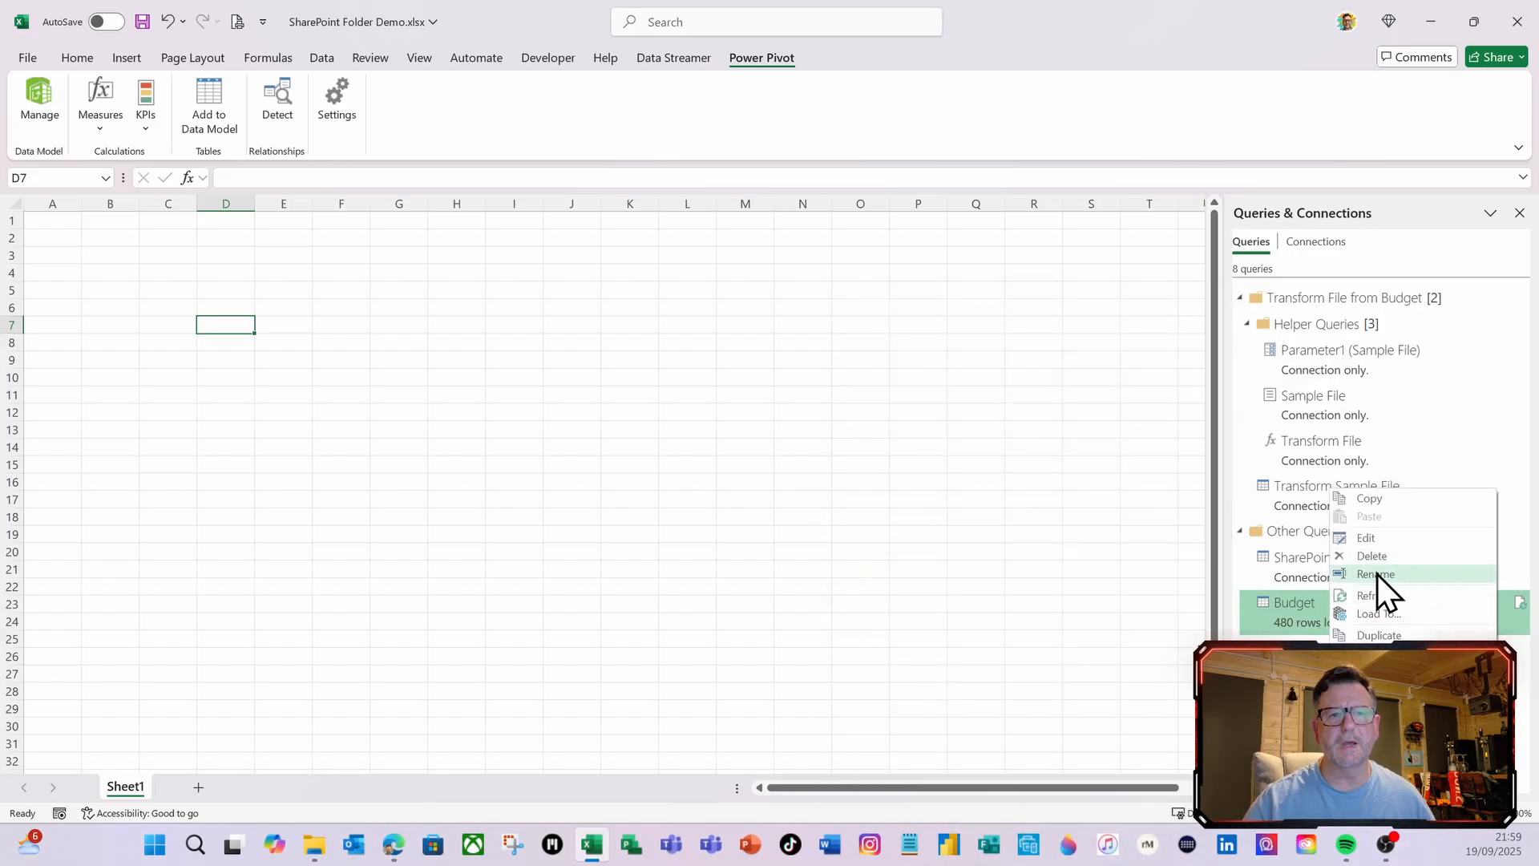
{"action": "left_click", "coordinate": [1367, 538]}
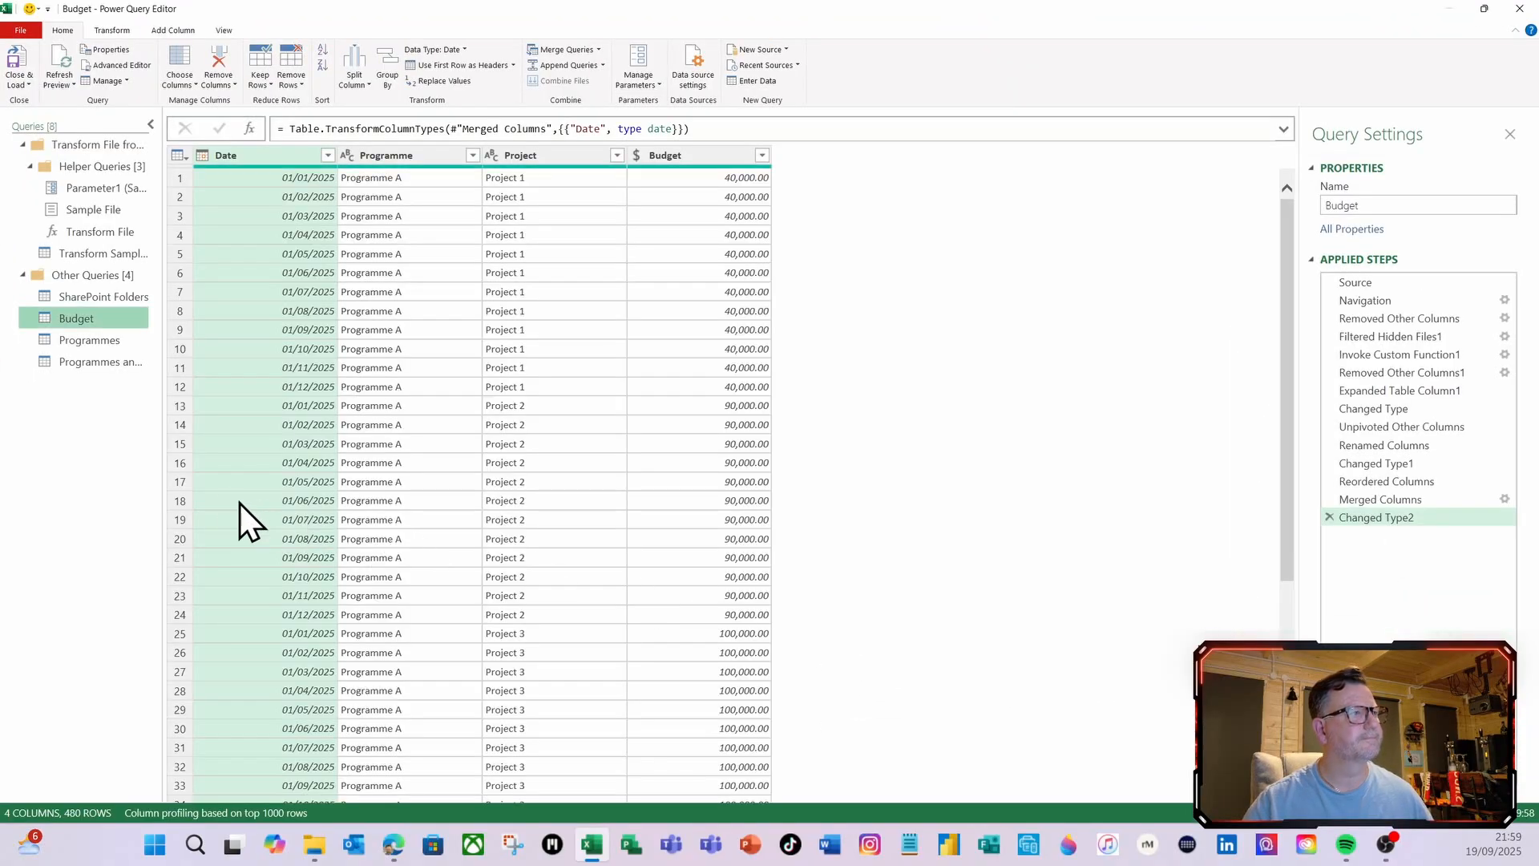
{"action": "left_click", "coordinate": [786, 55]}
{"action": "mouse_move", "coordinate": [768, 101]}
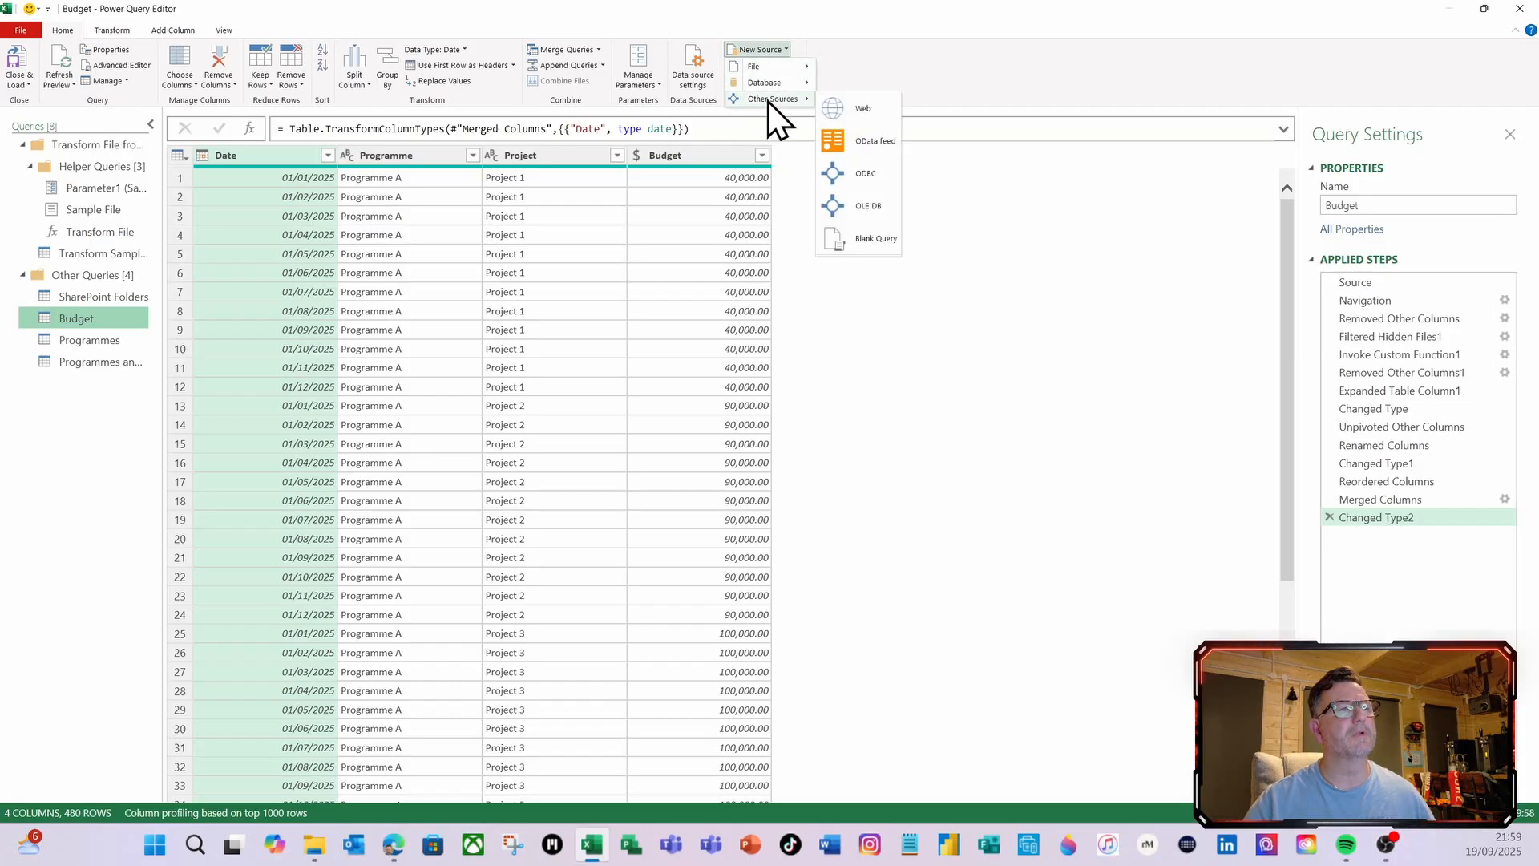
{"action": "left_click", "coordinate": [875, 245]}
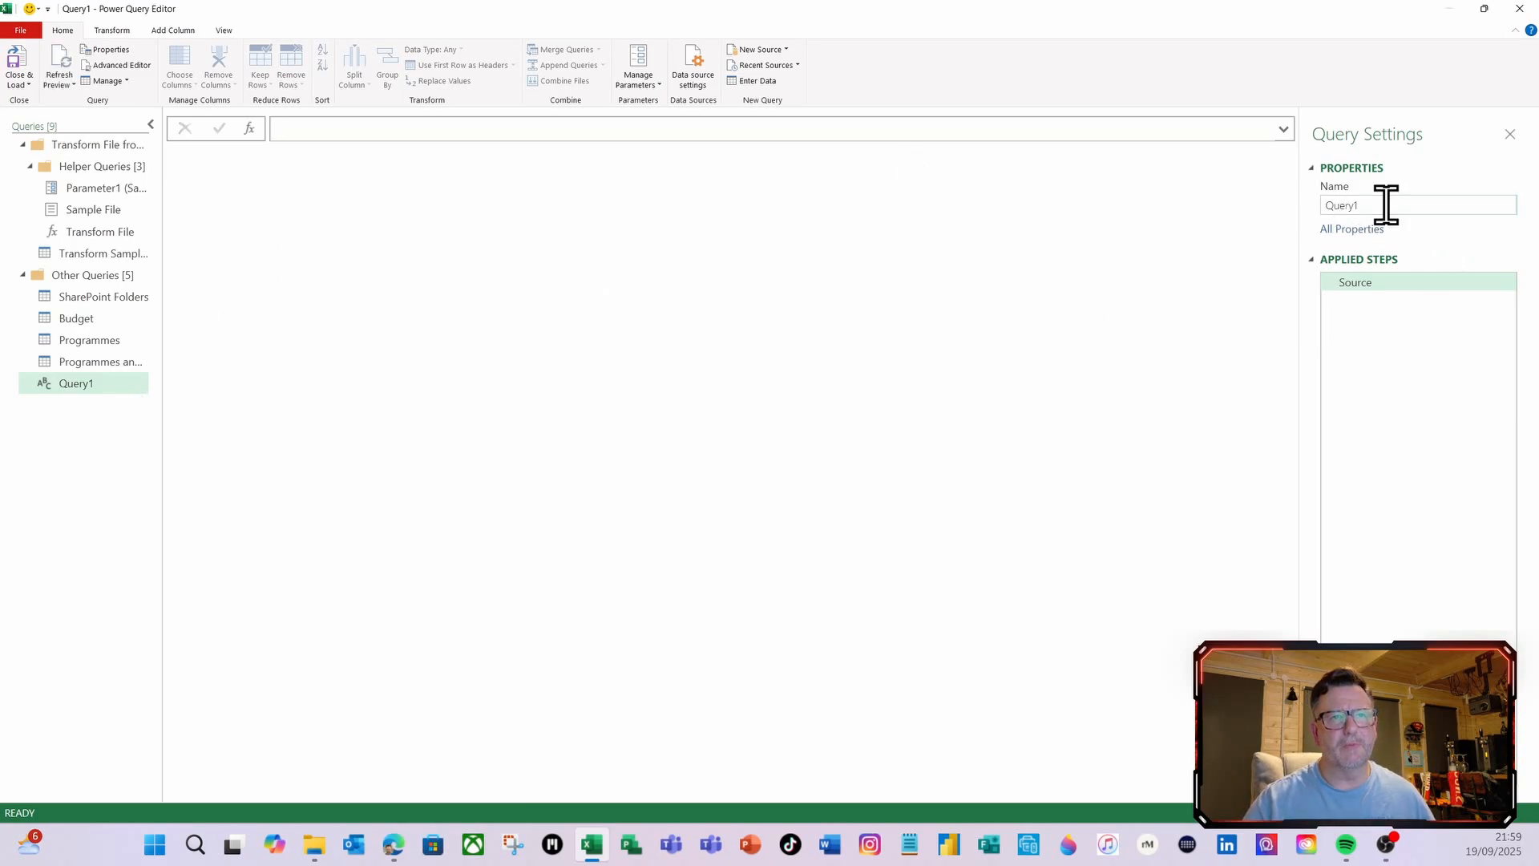
Name the new blank query Calendar
{"action": "left_click", "coordinate": [1354, 207]}
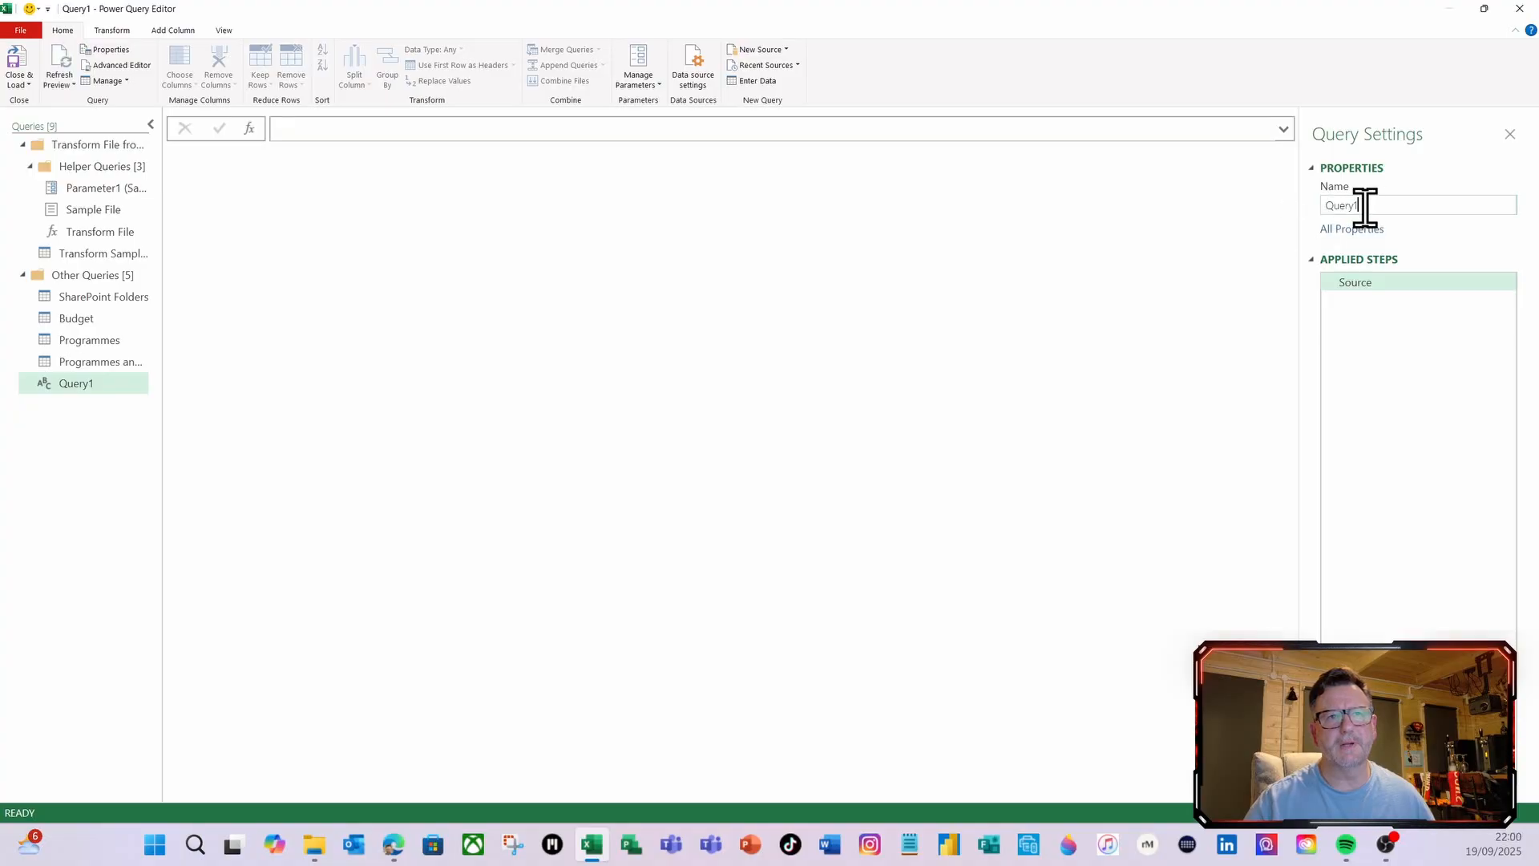
{"action": "left_click_drag", "start_coordinate": [1364, 206], "coordinate": [1302, 203]}
{"action": "key", "text": "BackSpace"}
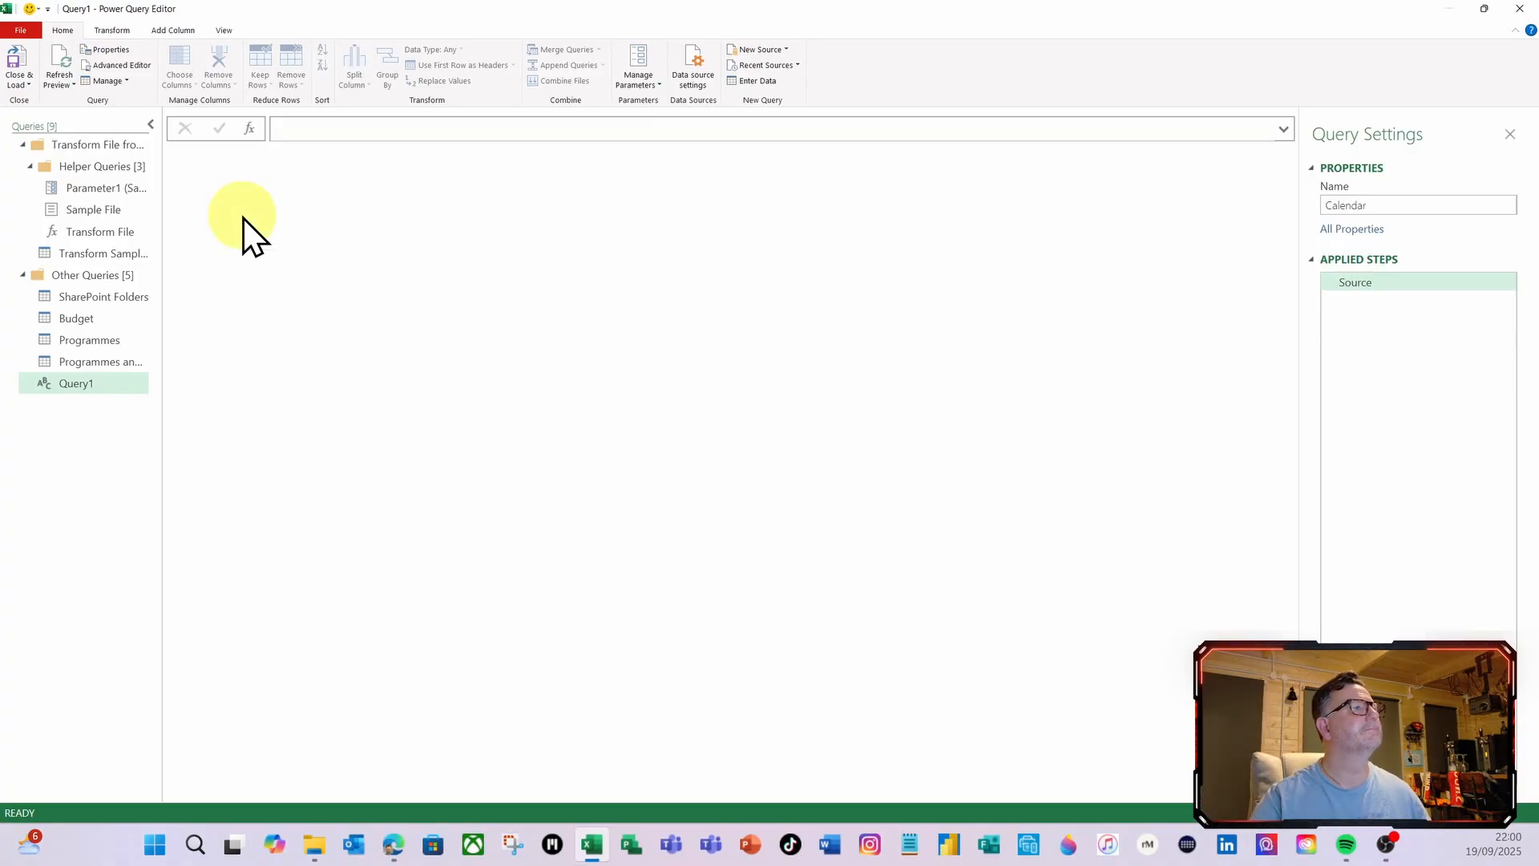
Open the new query's code in the Advanced Editor and insert an empty line above the Source line
{"action": "left_click", "coordinate": [121, 65]}
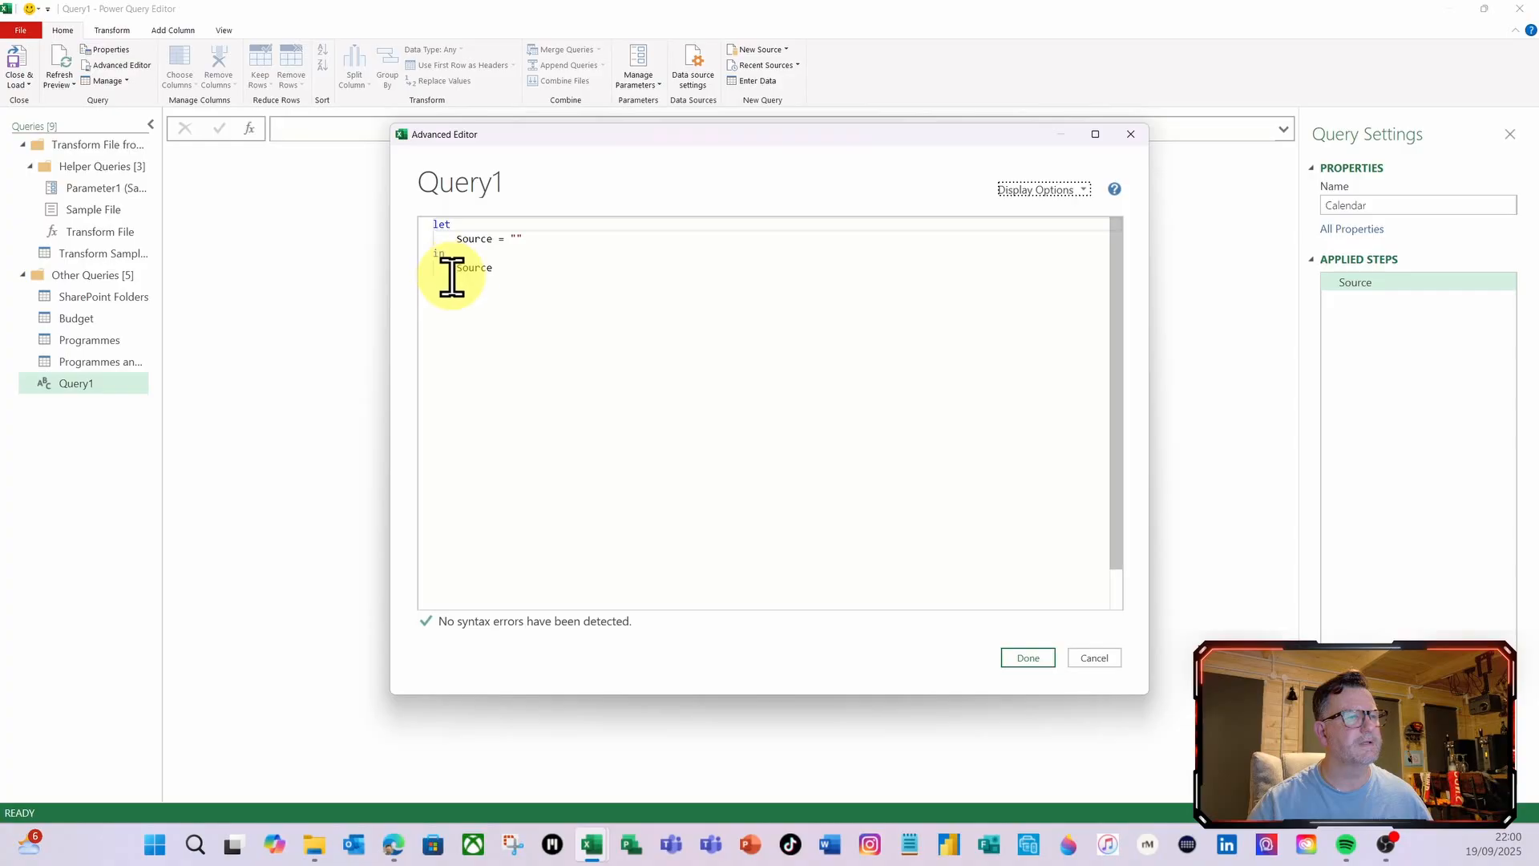
{"action": "left_click", "coordinate": [456, 228]}
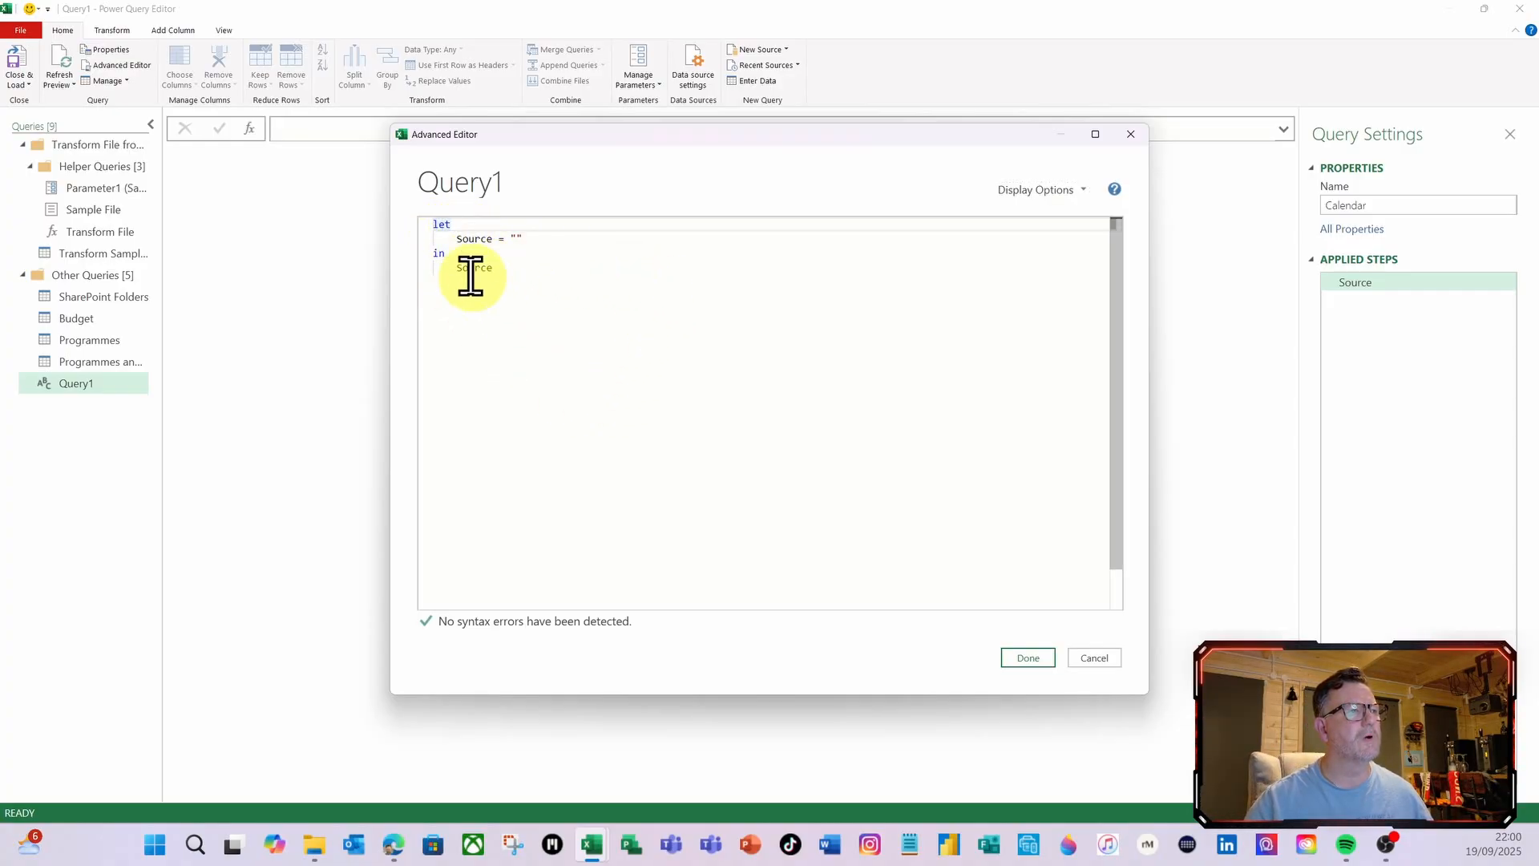
{"action": "left_click", "coordinate": [457, 238]}
{"action": "key", "text": "Return"}
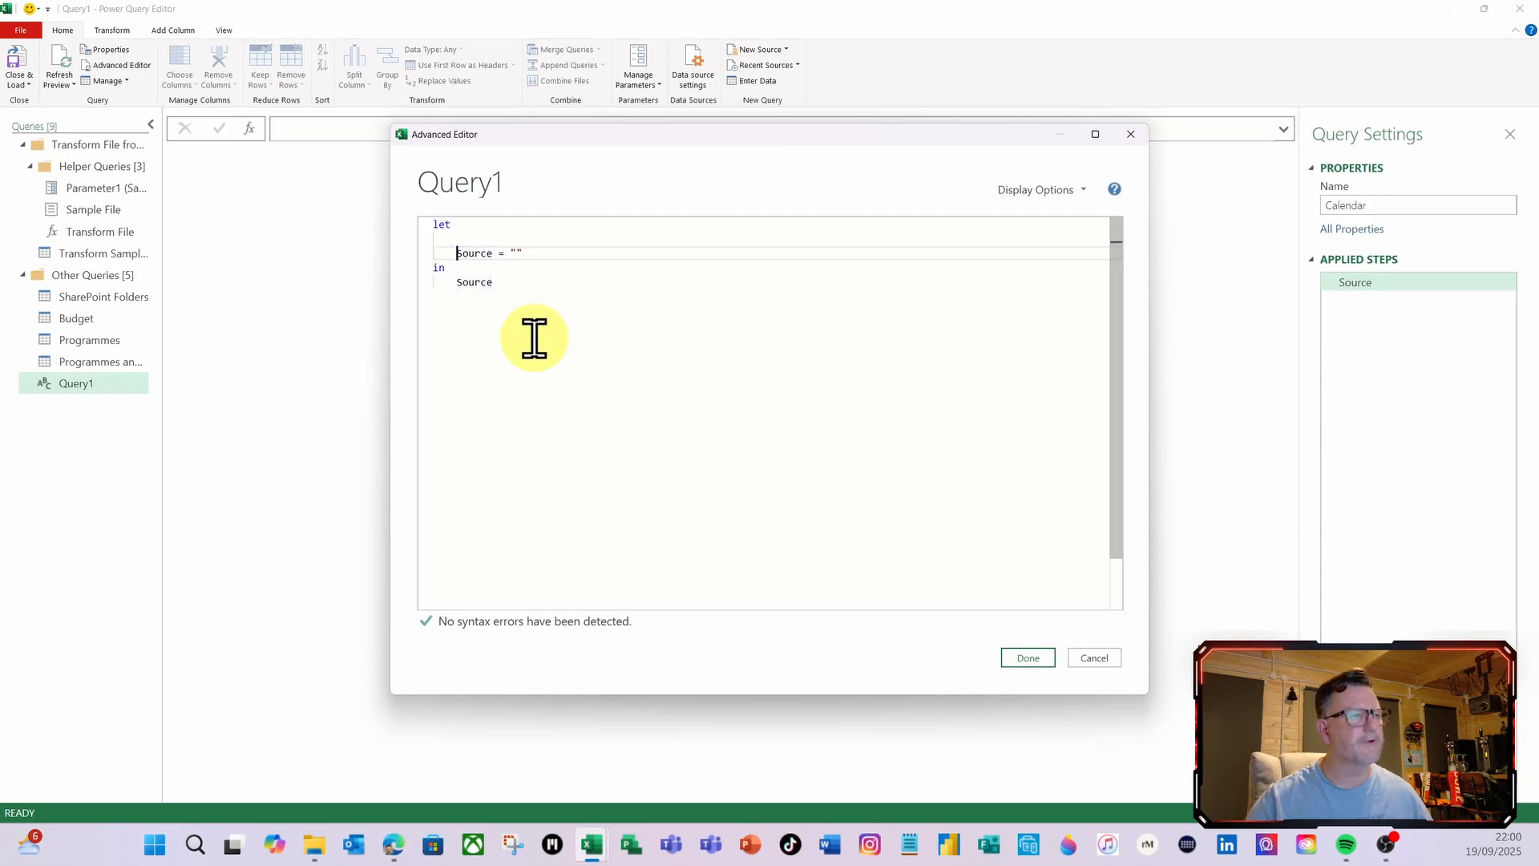
{"action": "key", "text": "Up"}
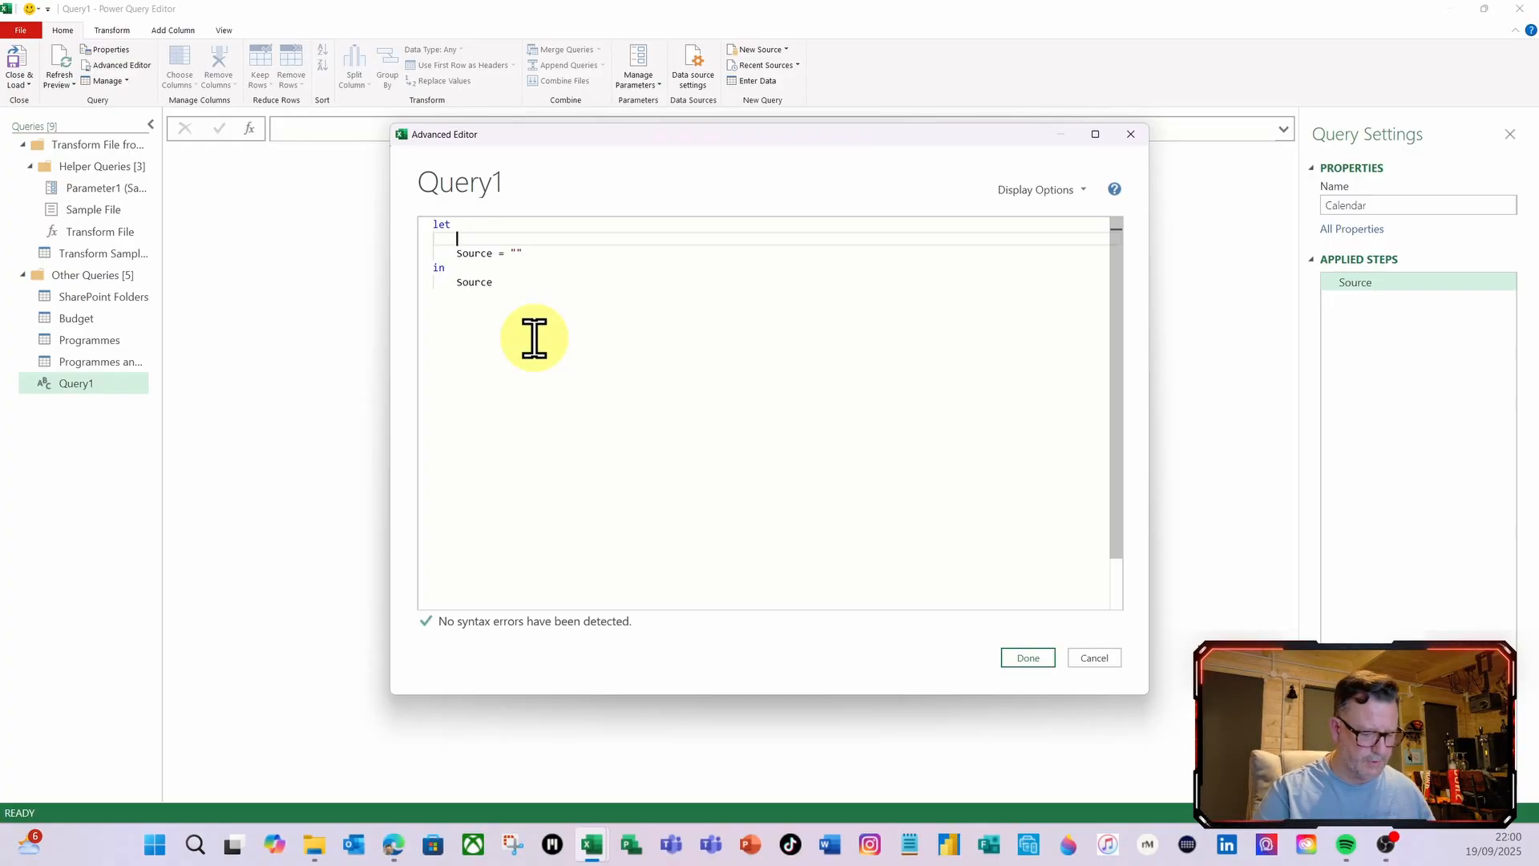
Define a Start variable as the earliest budget date with Start=List.Min(Budget[Date]), ending the line with a comma
{"action": "type", "text": "Start"}
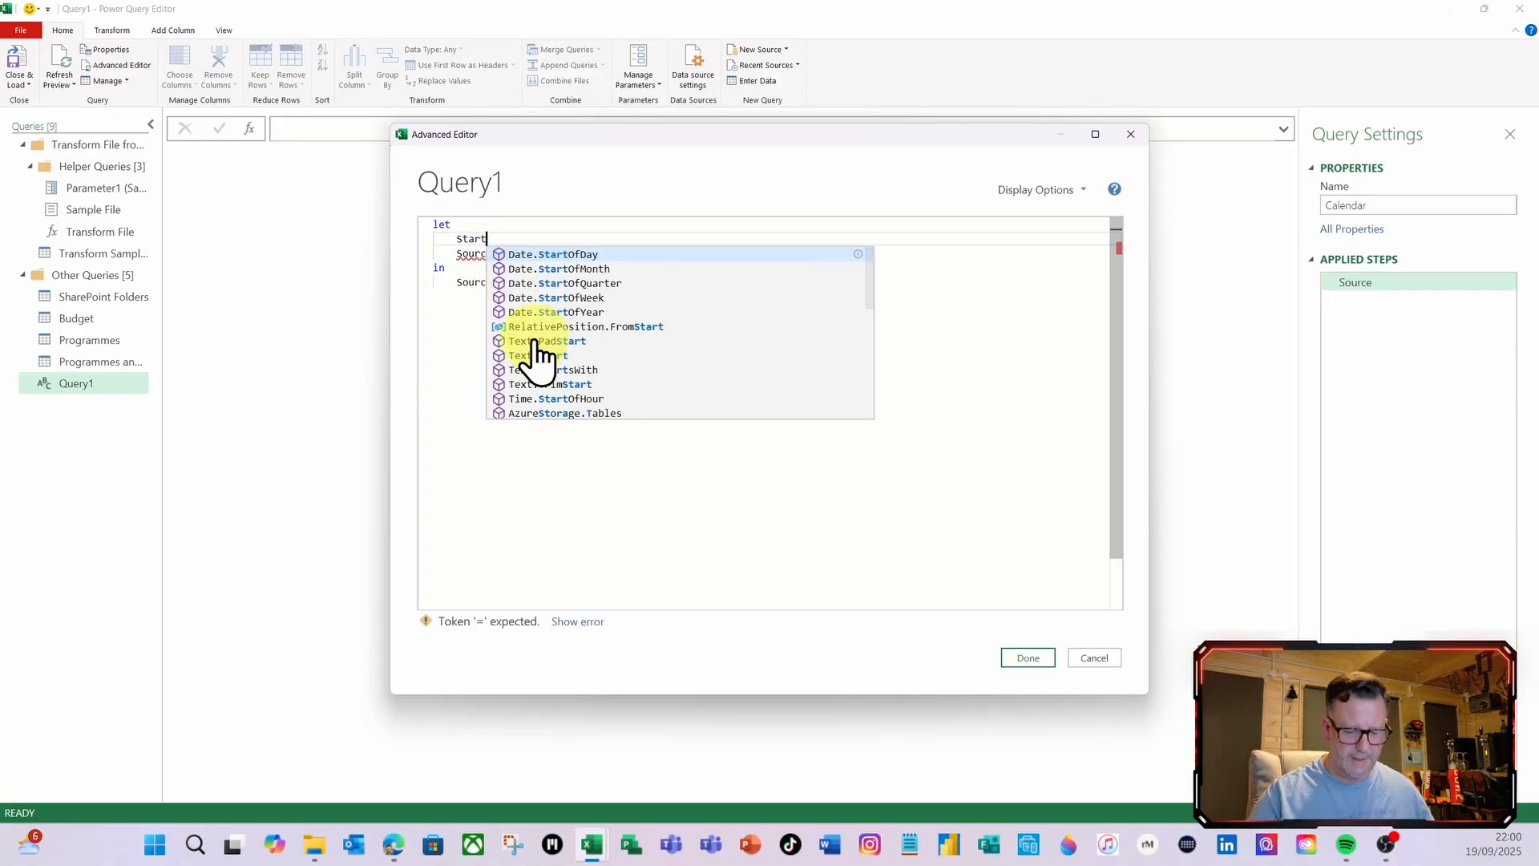
{"action": "type", "text": "="}
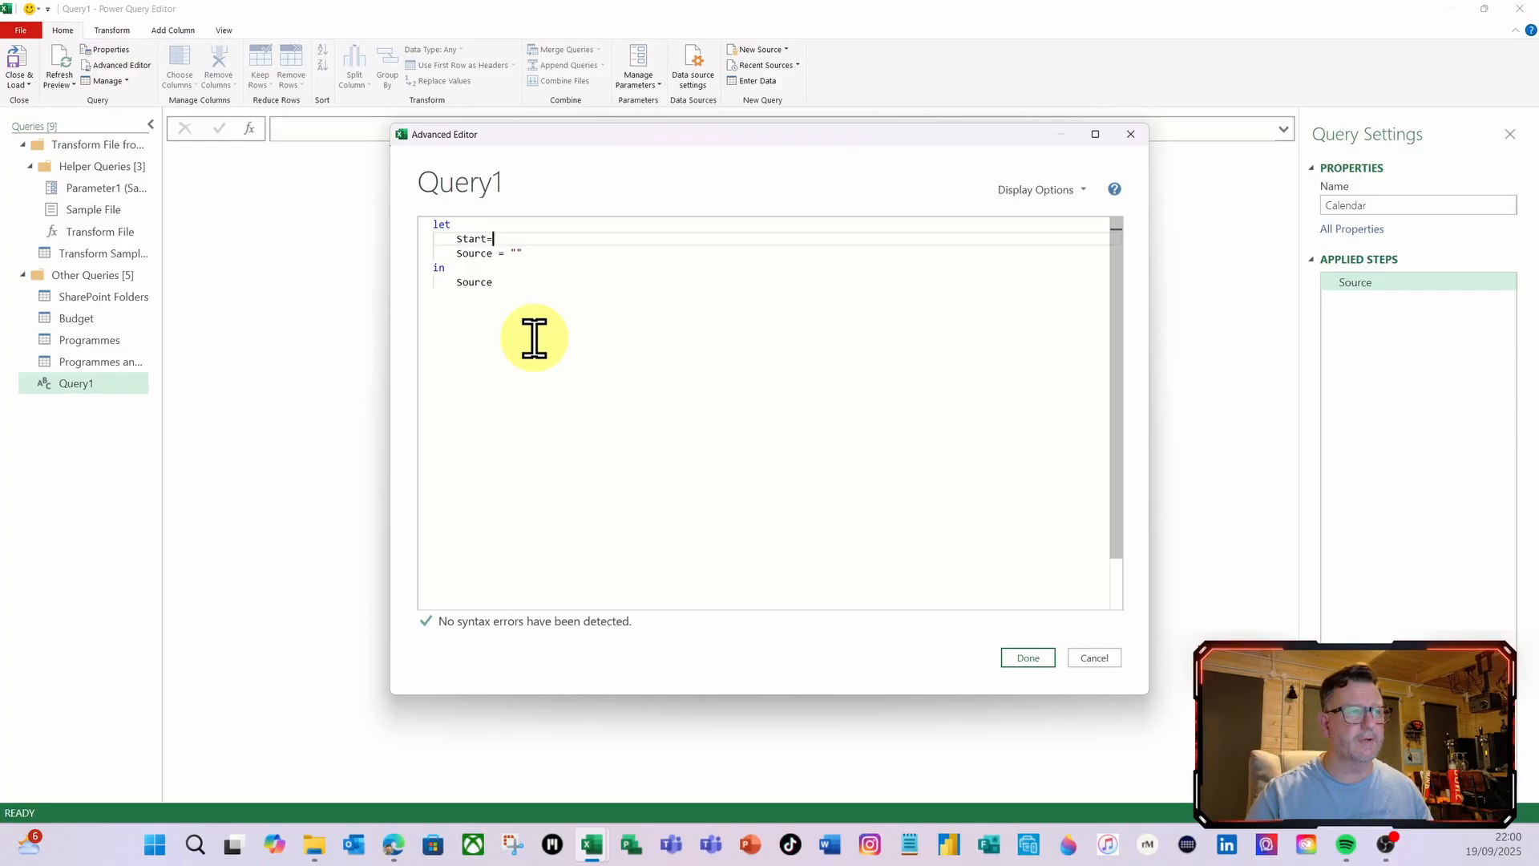
{"action": "type", "text": "lis"}
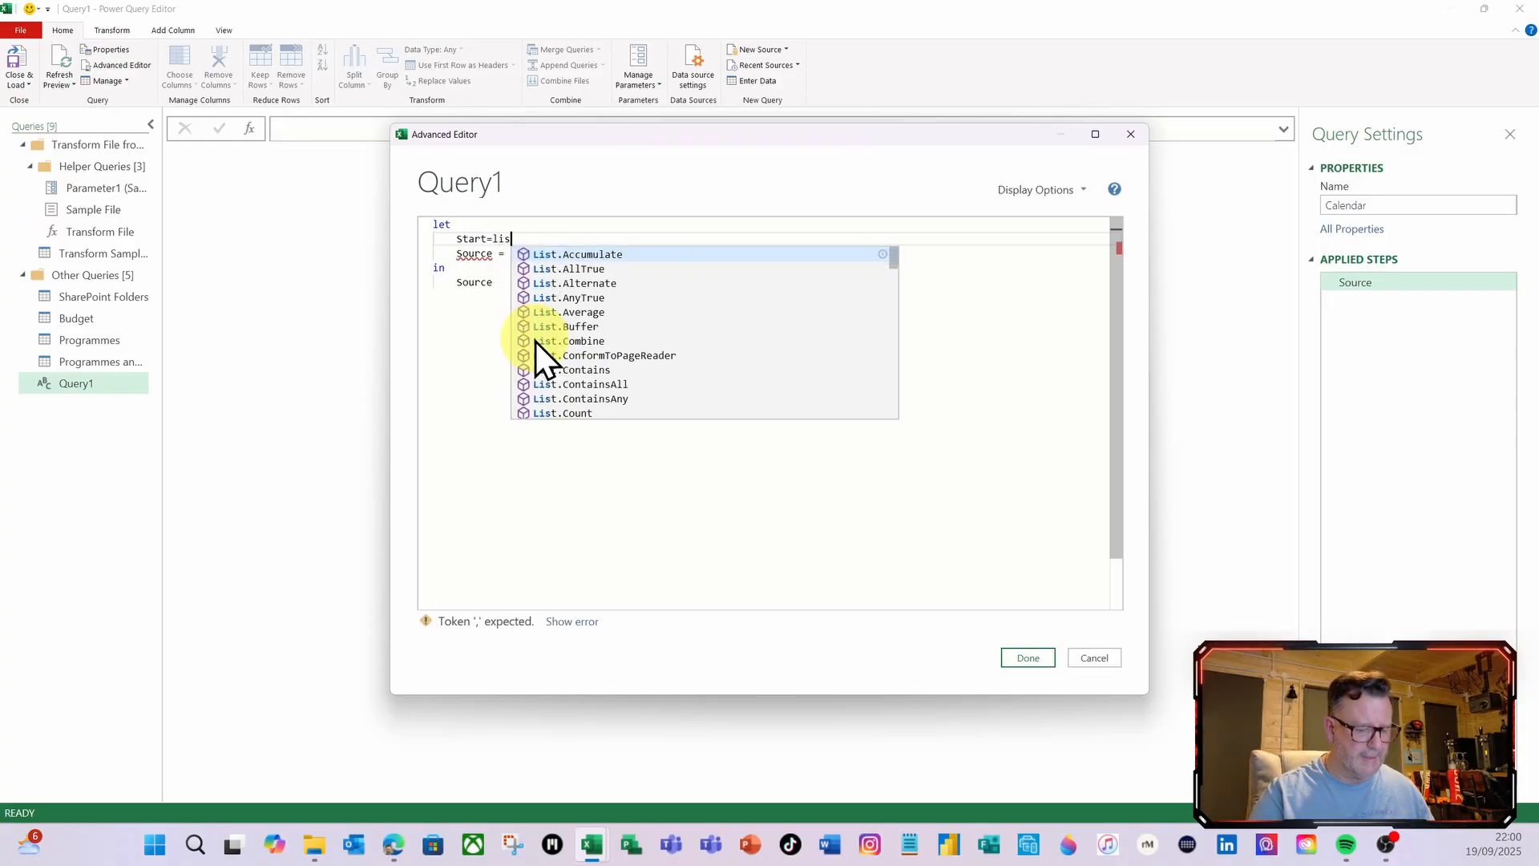
{"action": "type", "text": "tm"}
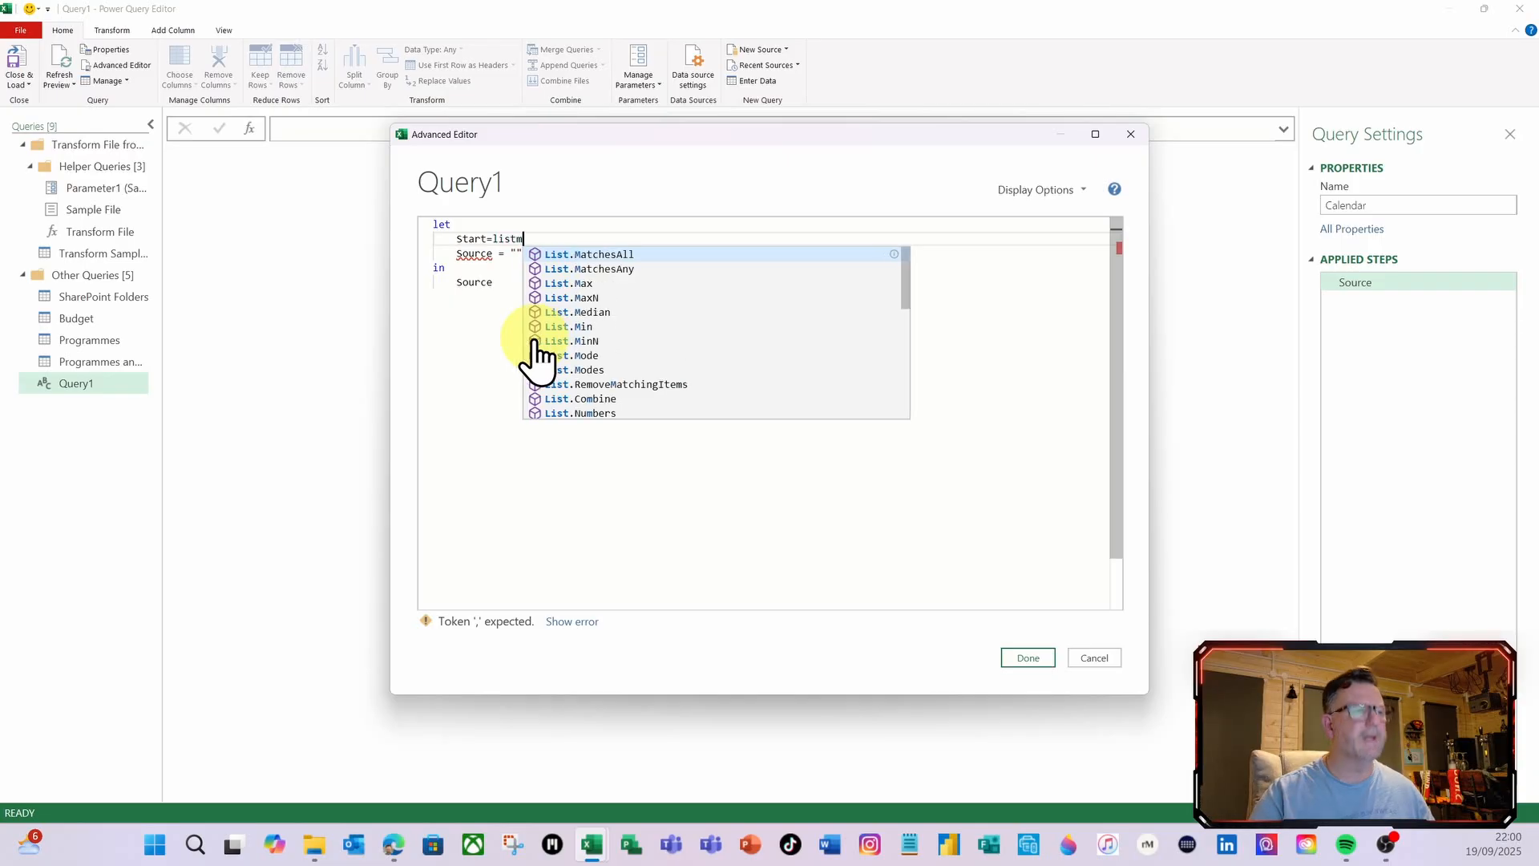
{"action": "left_click", "coordinate": [575, 326]}
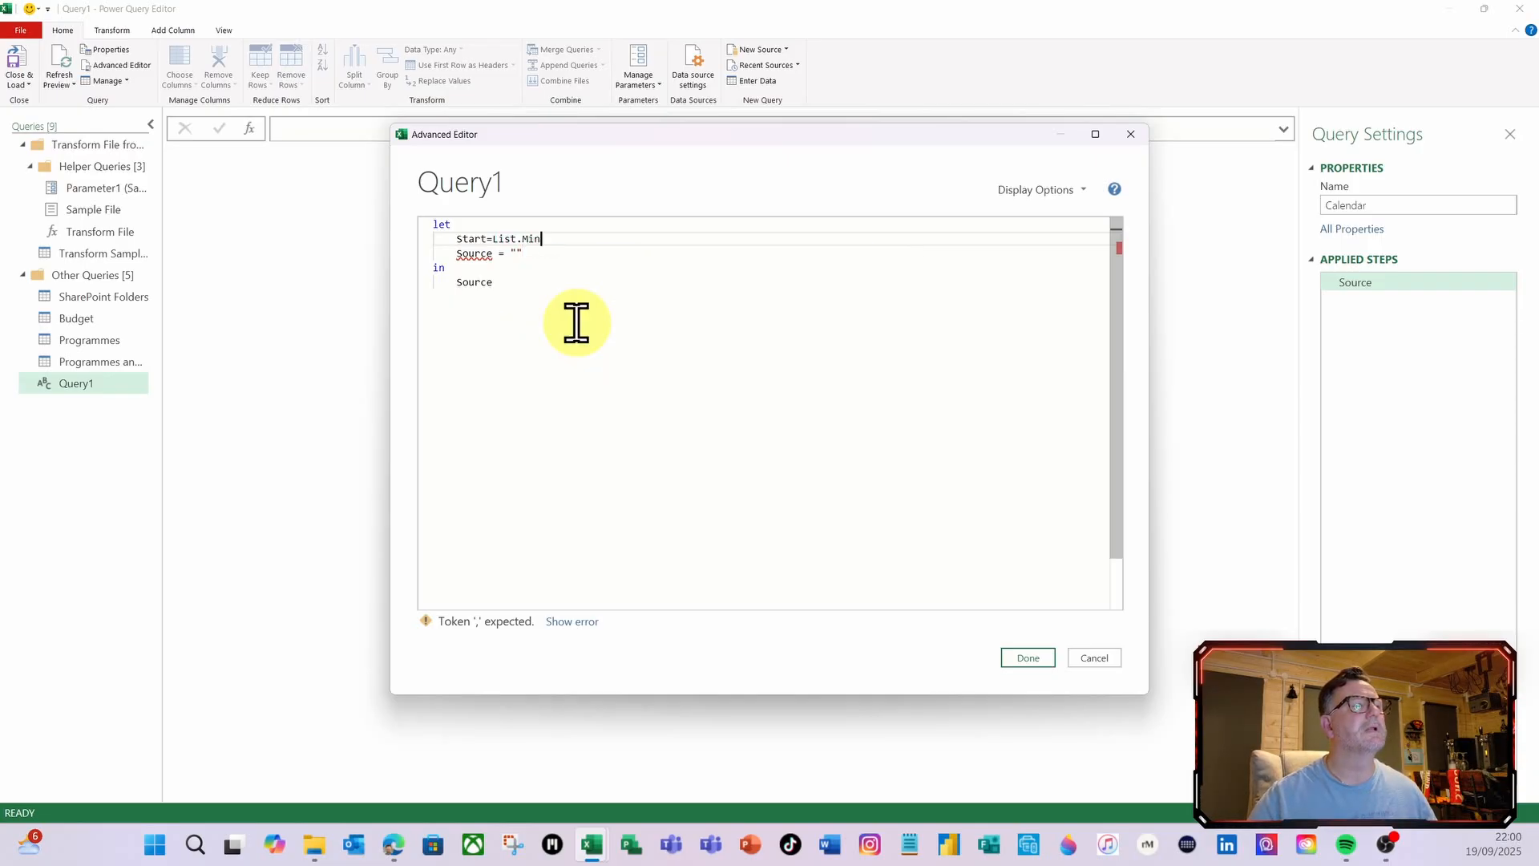
{"action": "type", "text": "("}
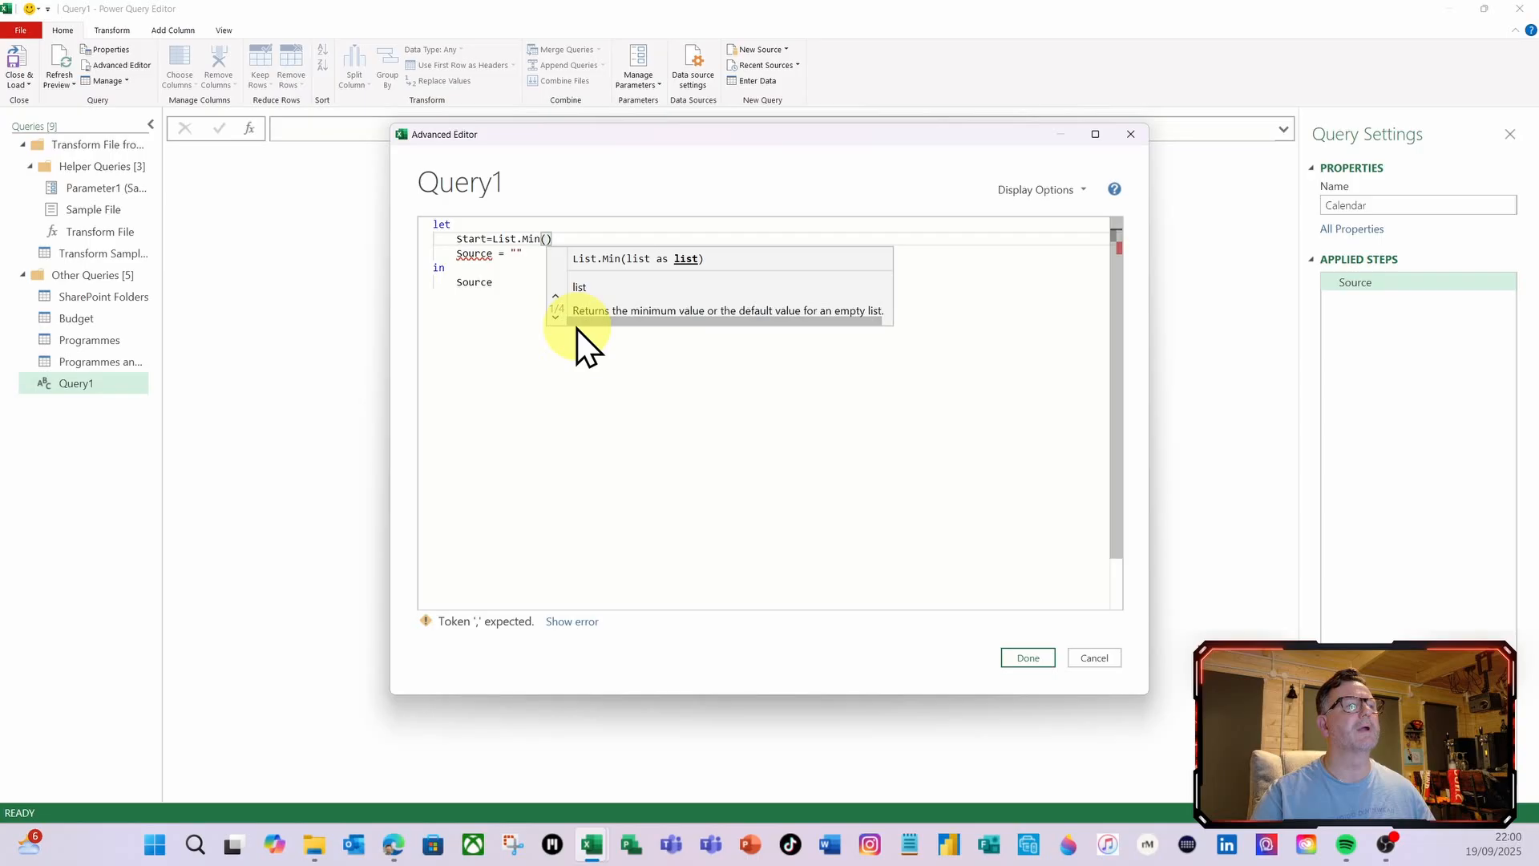
{"action": "type", "text": "budg"}
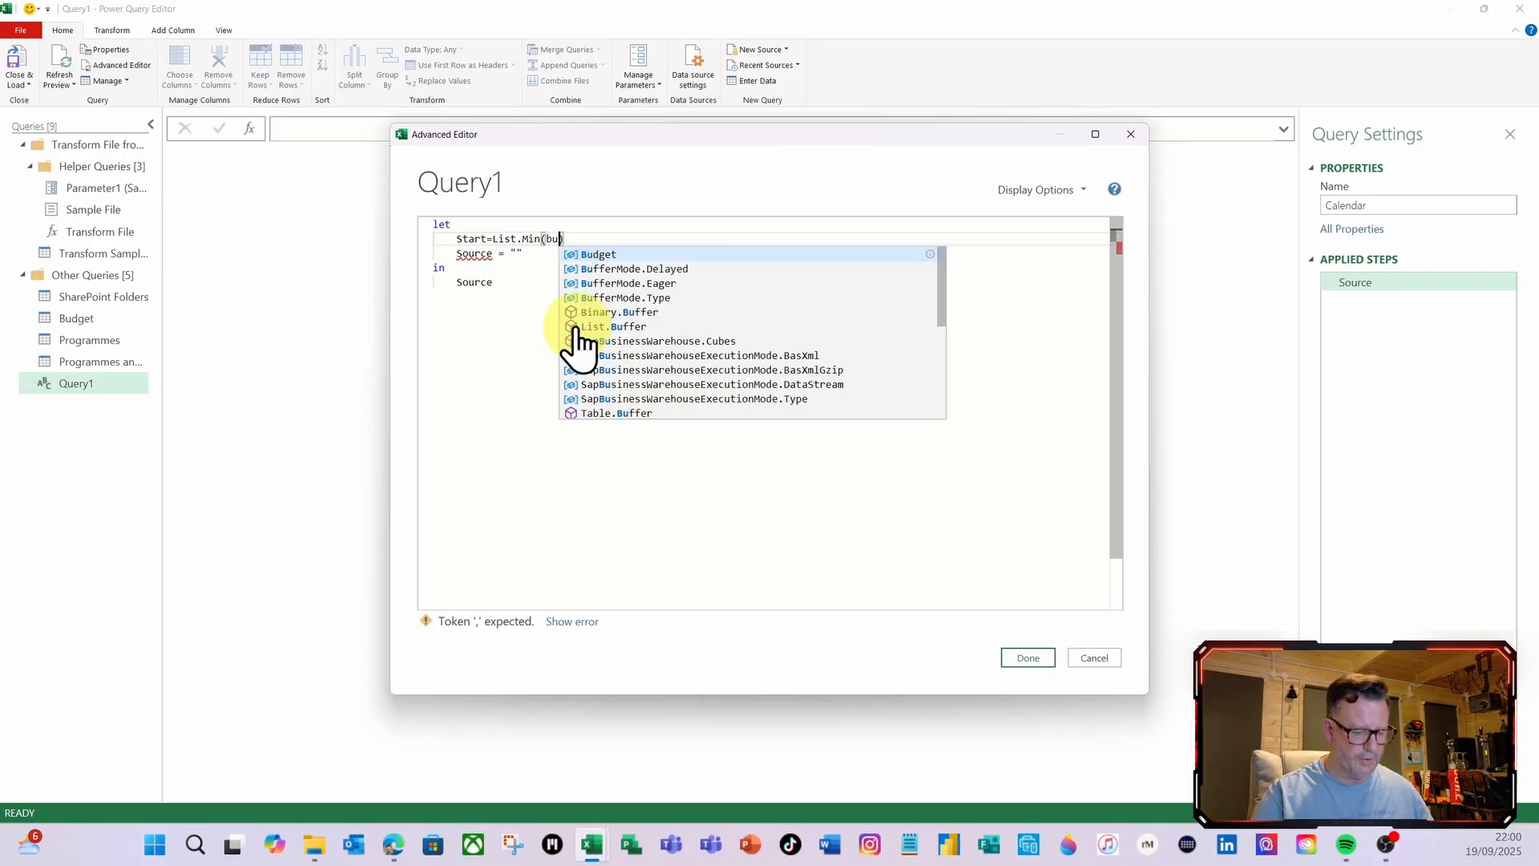
{"action": "left_click", "coordinate": [614, 256]}
{"action": "type", "text": "["}
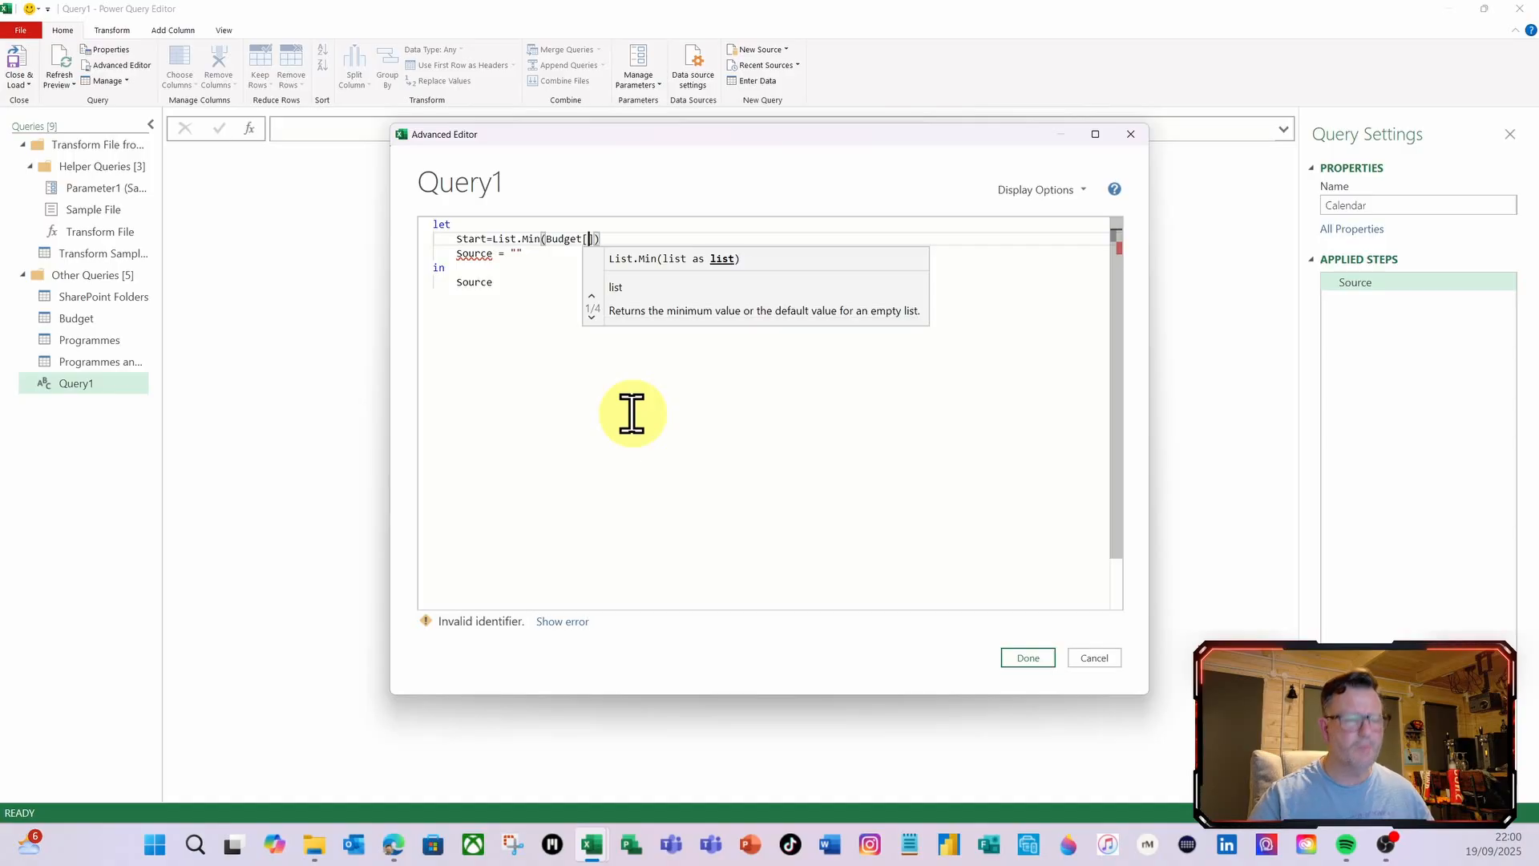
{"action": "type", "text": "Date"}
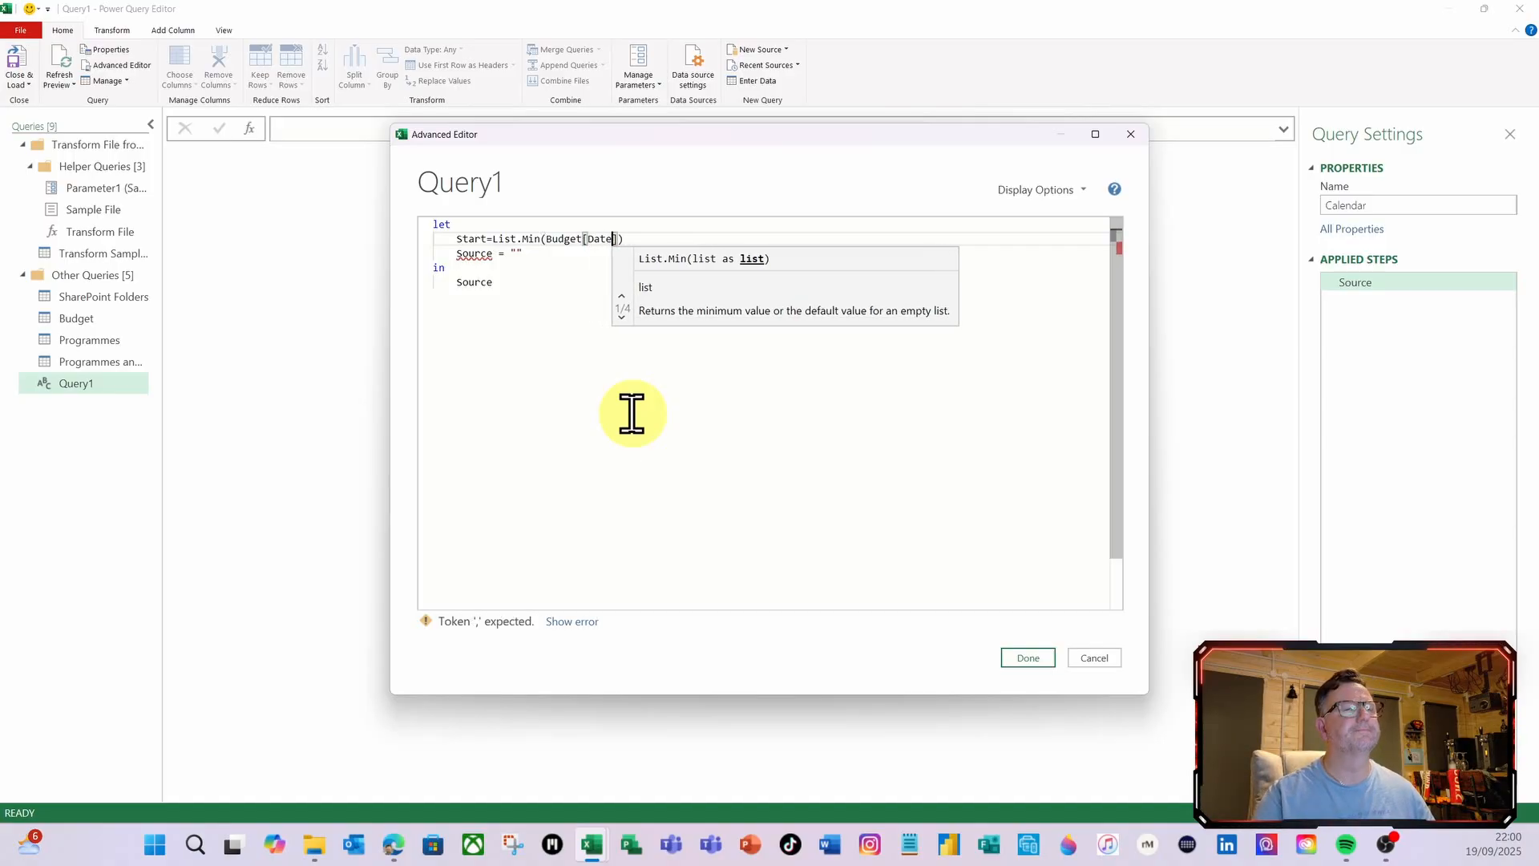
{"action": "left_click", "coordinate": [629, 237]}
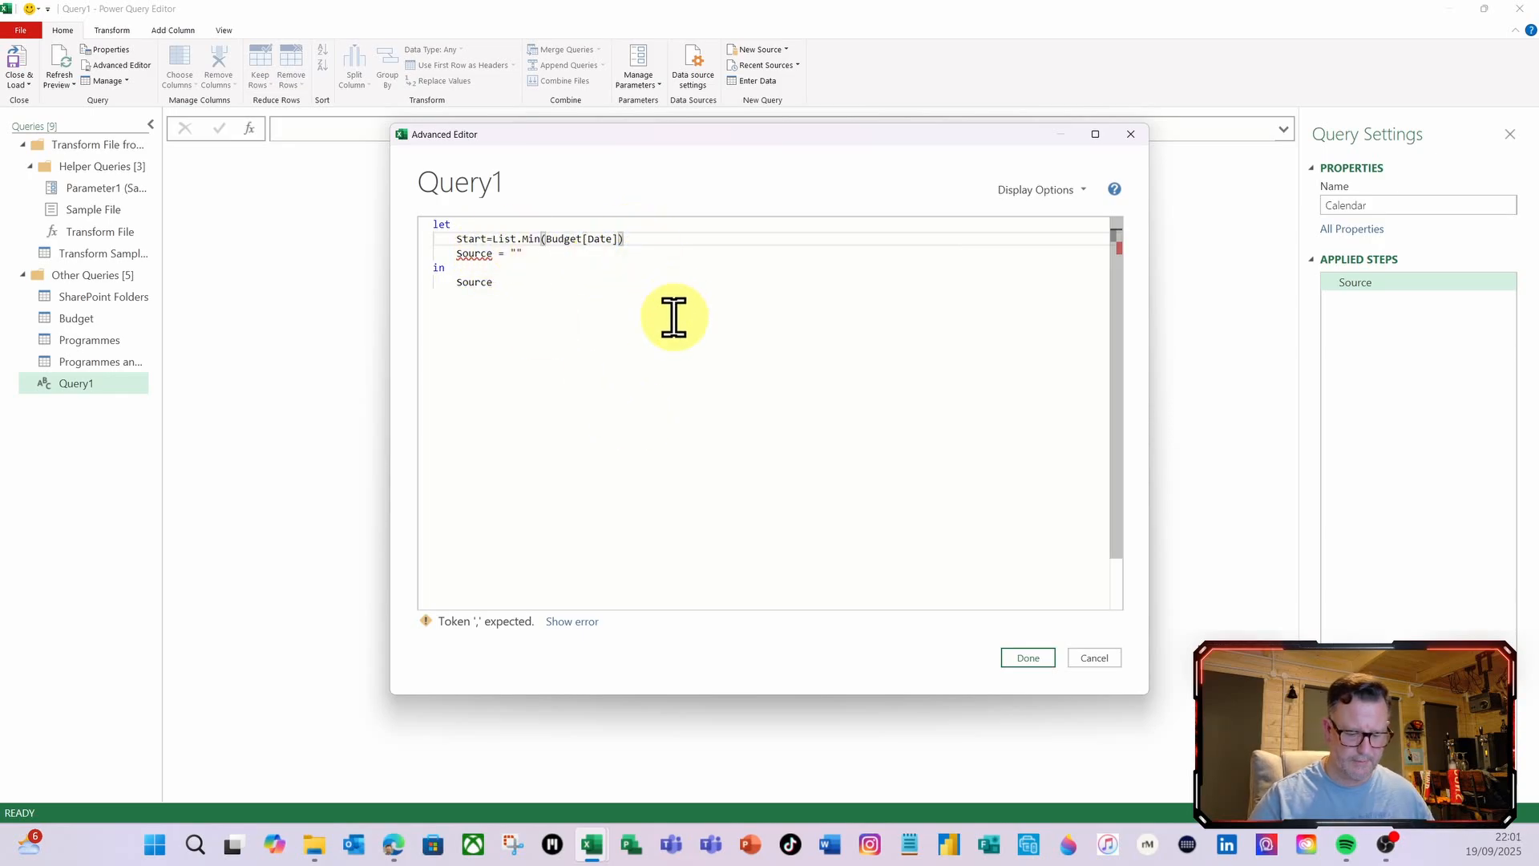
{"action": "type", "text": ","}
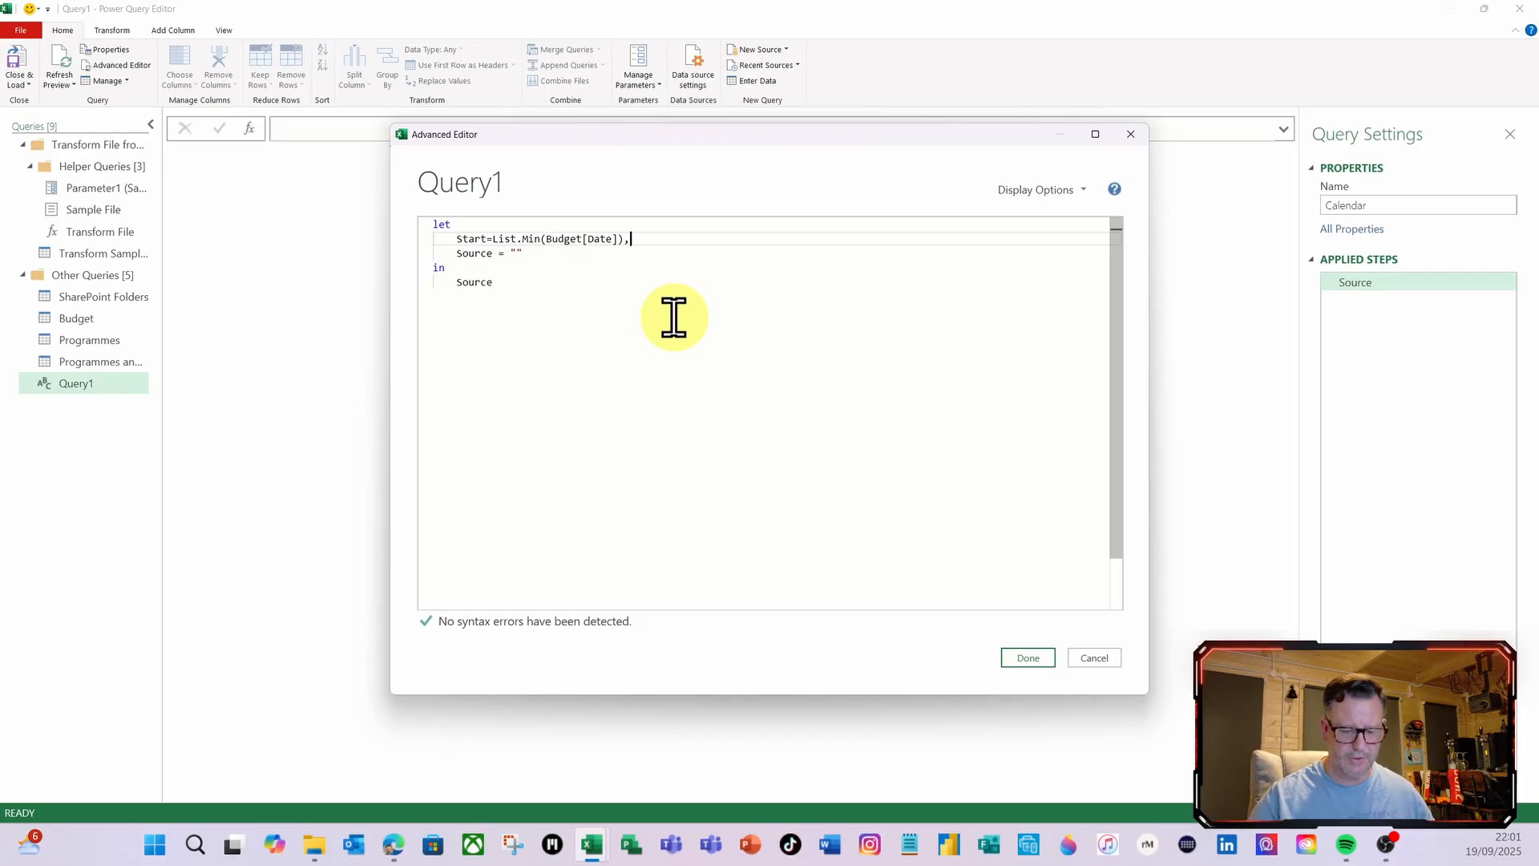
Add a Finish variable on the following line as Finish=List.Max(Budget[Date]), ending it with a comma
{"action": "key", "text": "Return"}
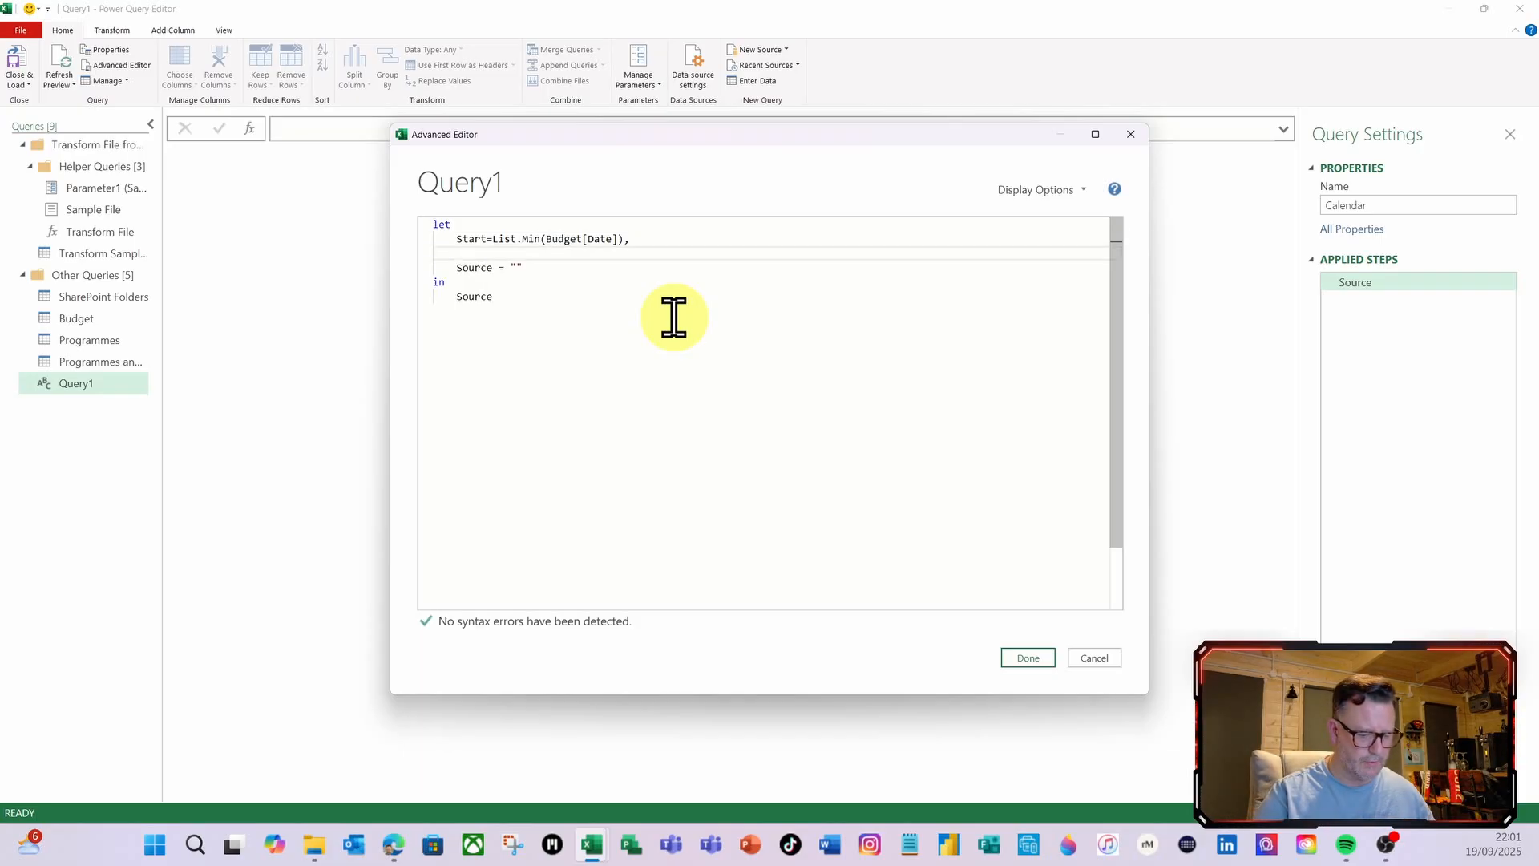
{"action": "type", "text": "Finish"}
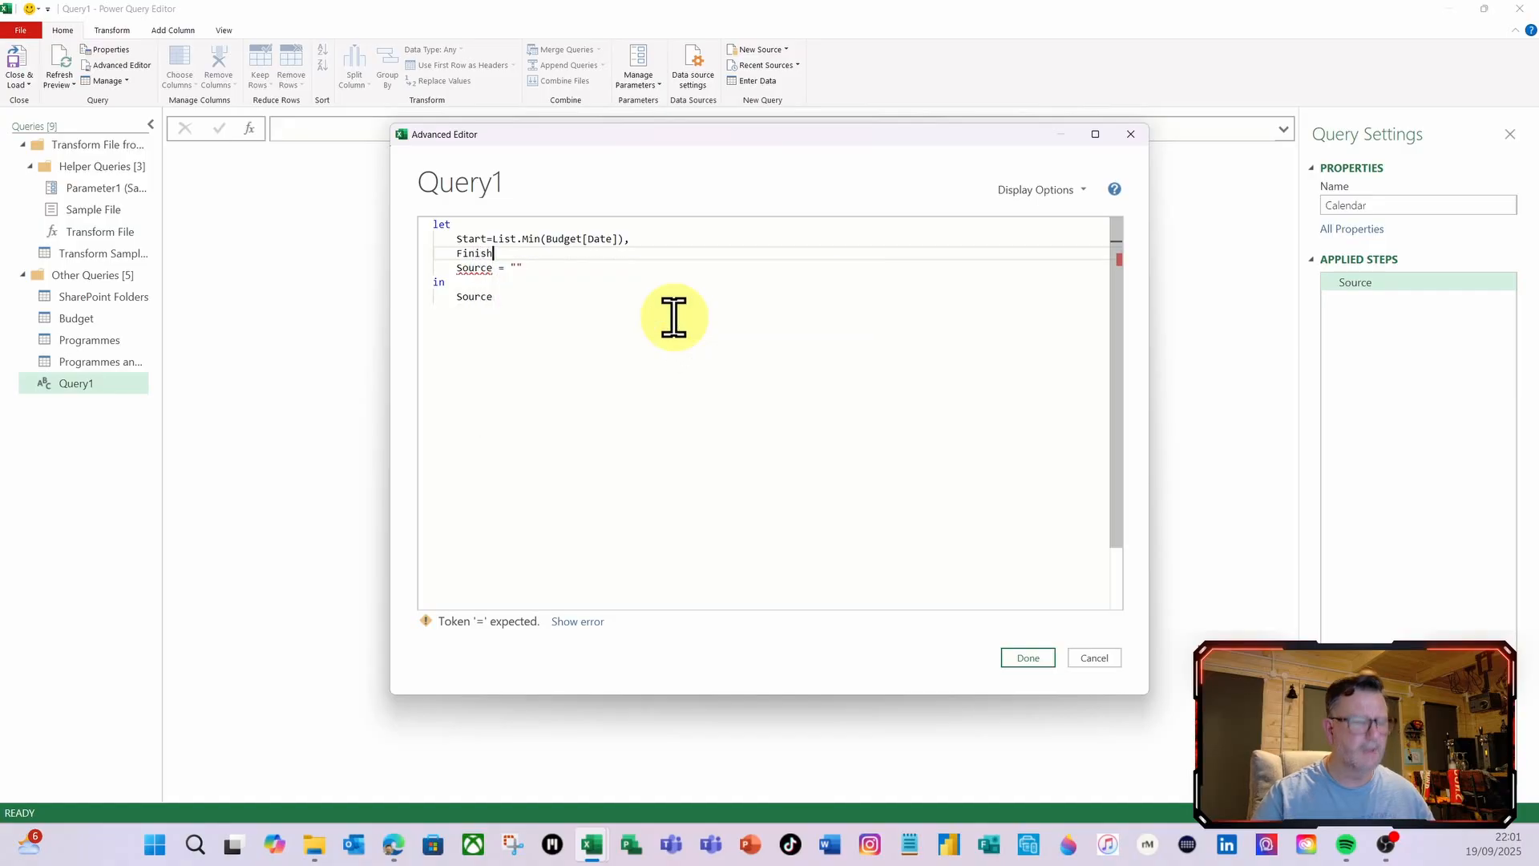
{"action": "type", "text": "=list"}
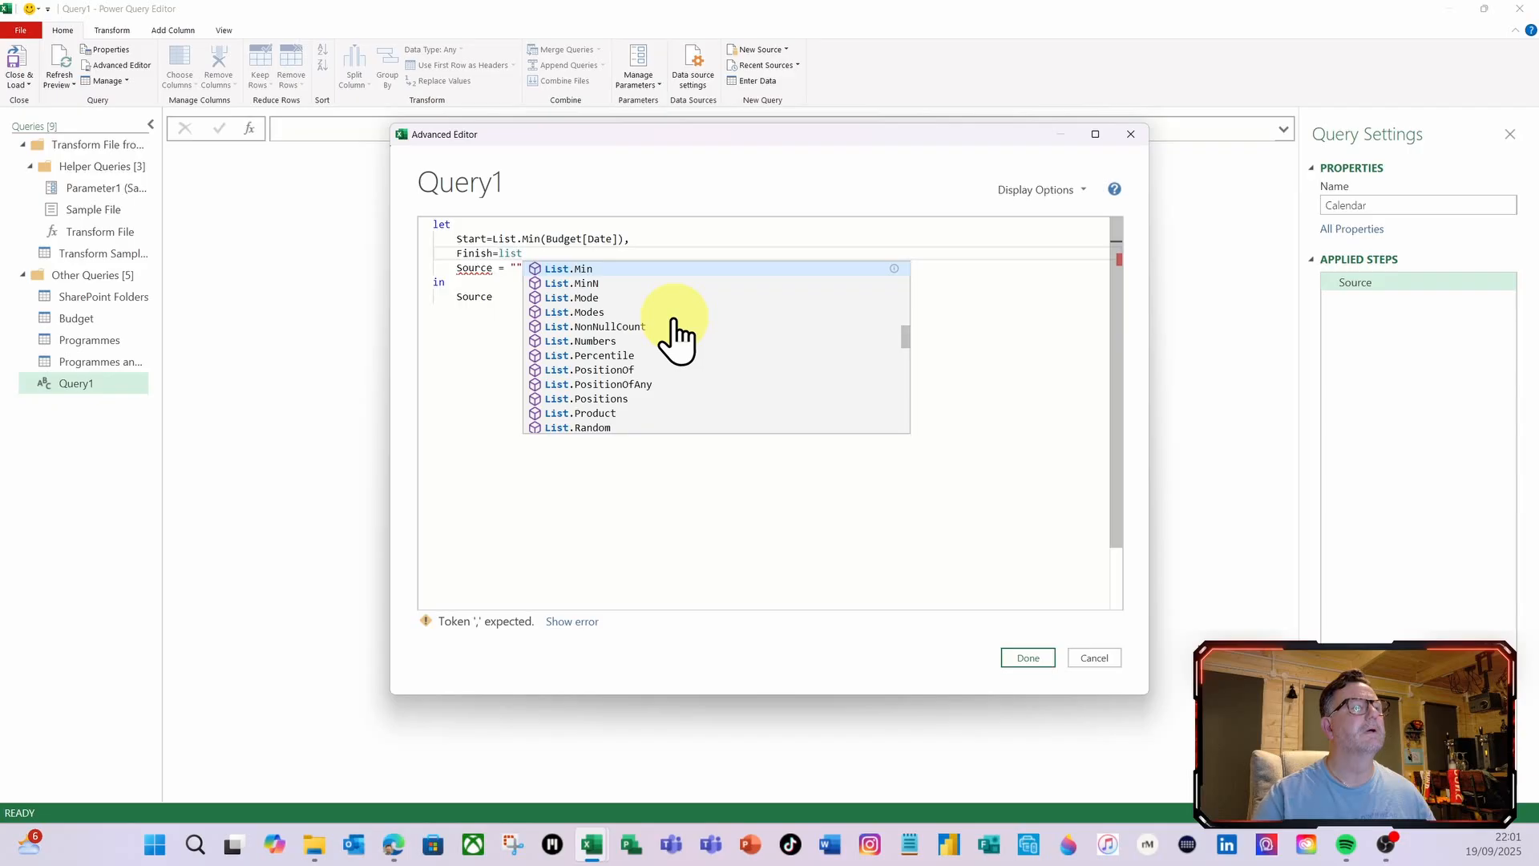
{"action": "type", "text": "ma"}
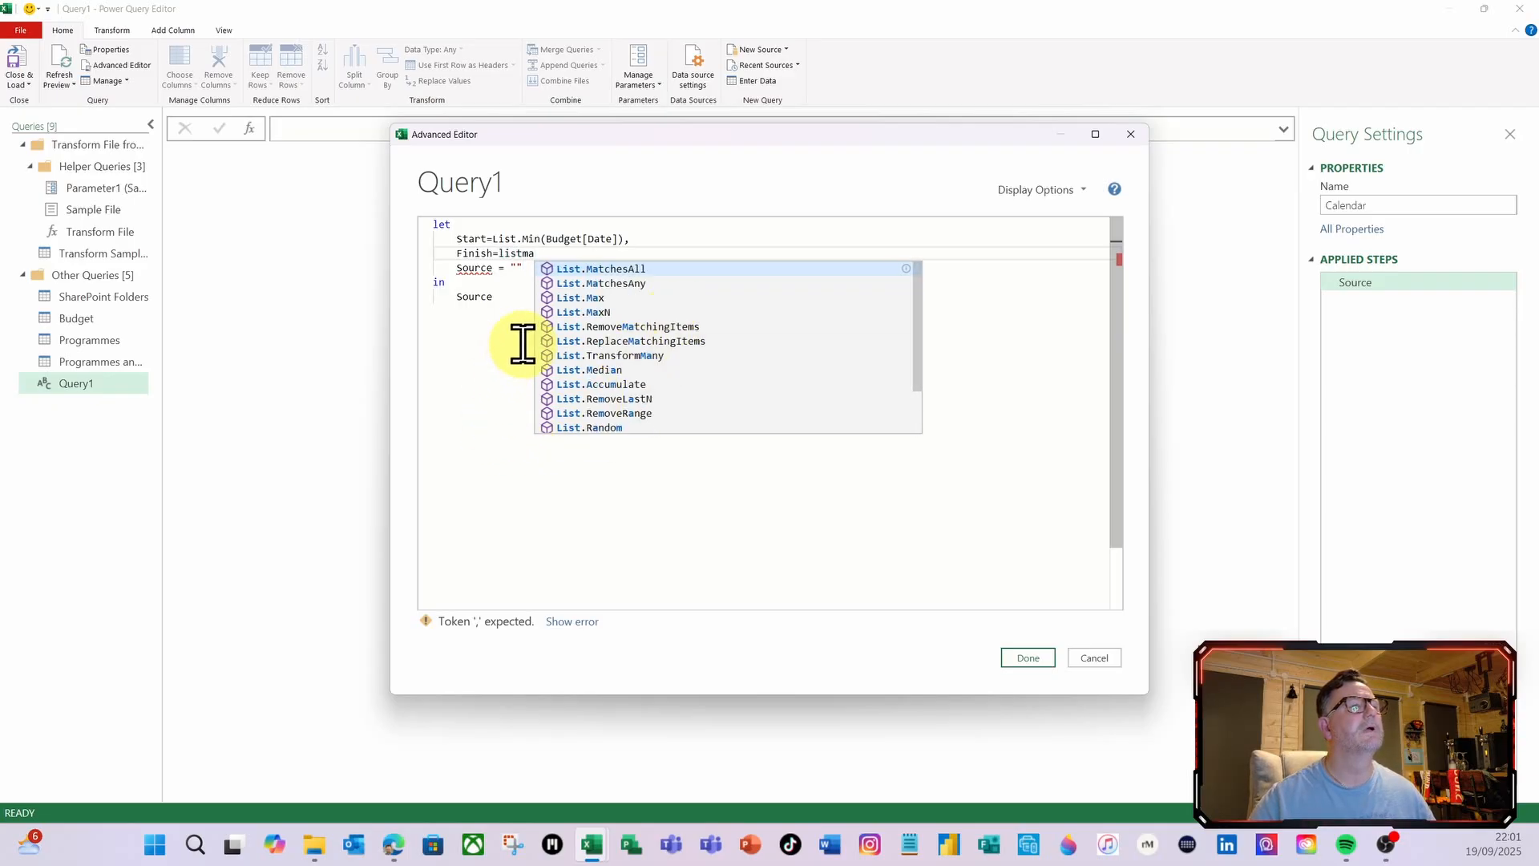
{"action": "left_click", "coordinate": [579, 298]}
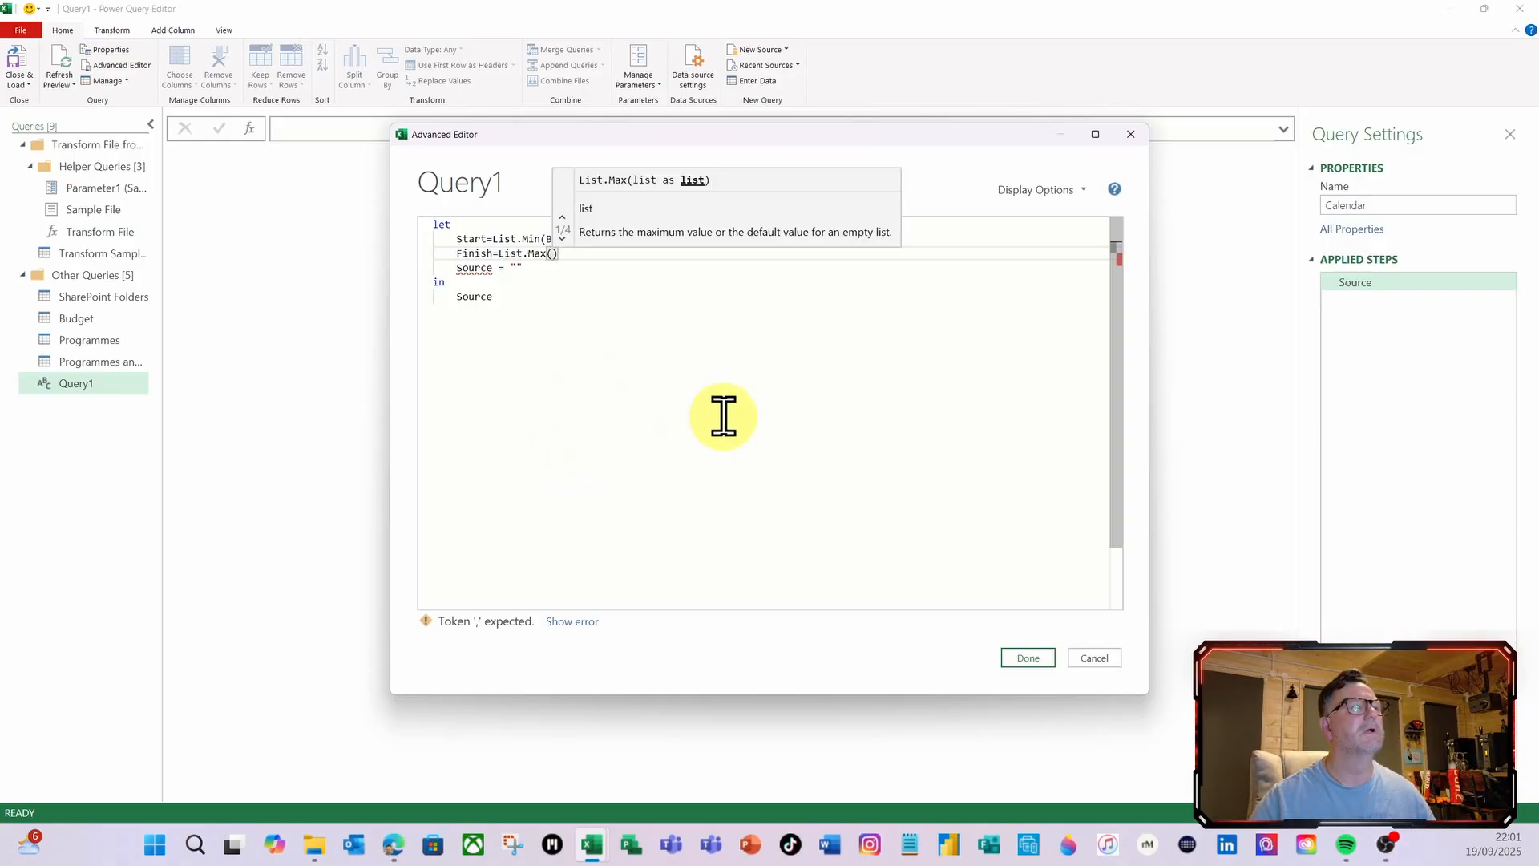
{"action": "type", "text": "bud"}
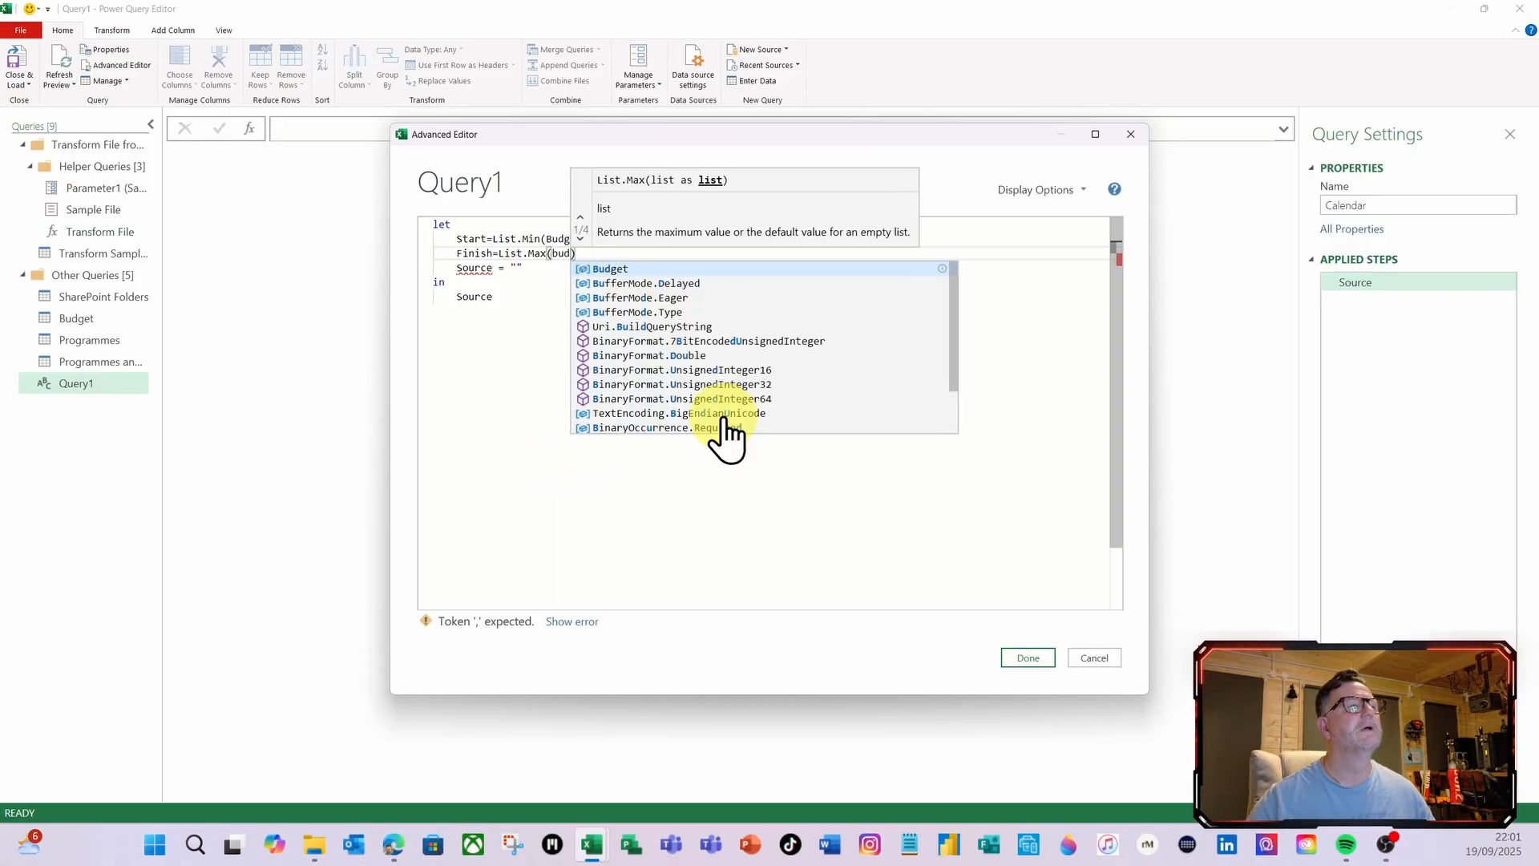
{"action": "left_click", "coordinate": [603, 268]}
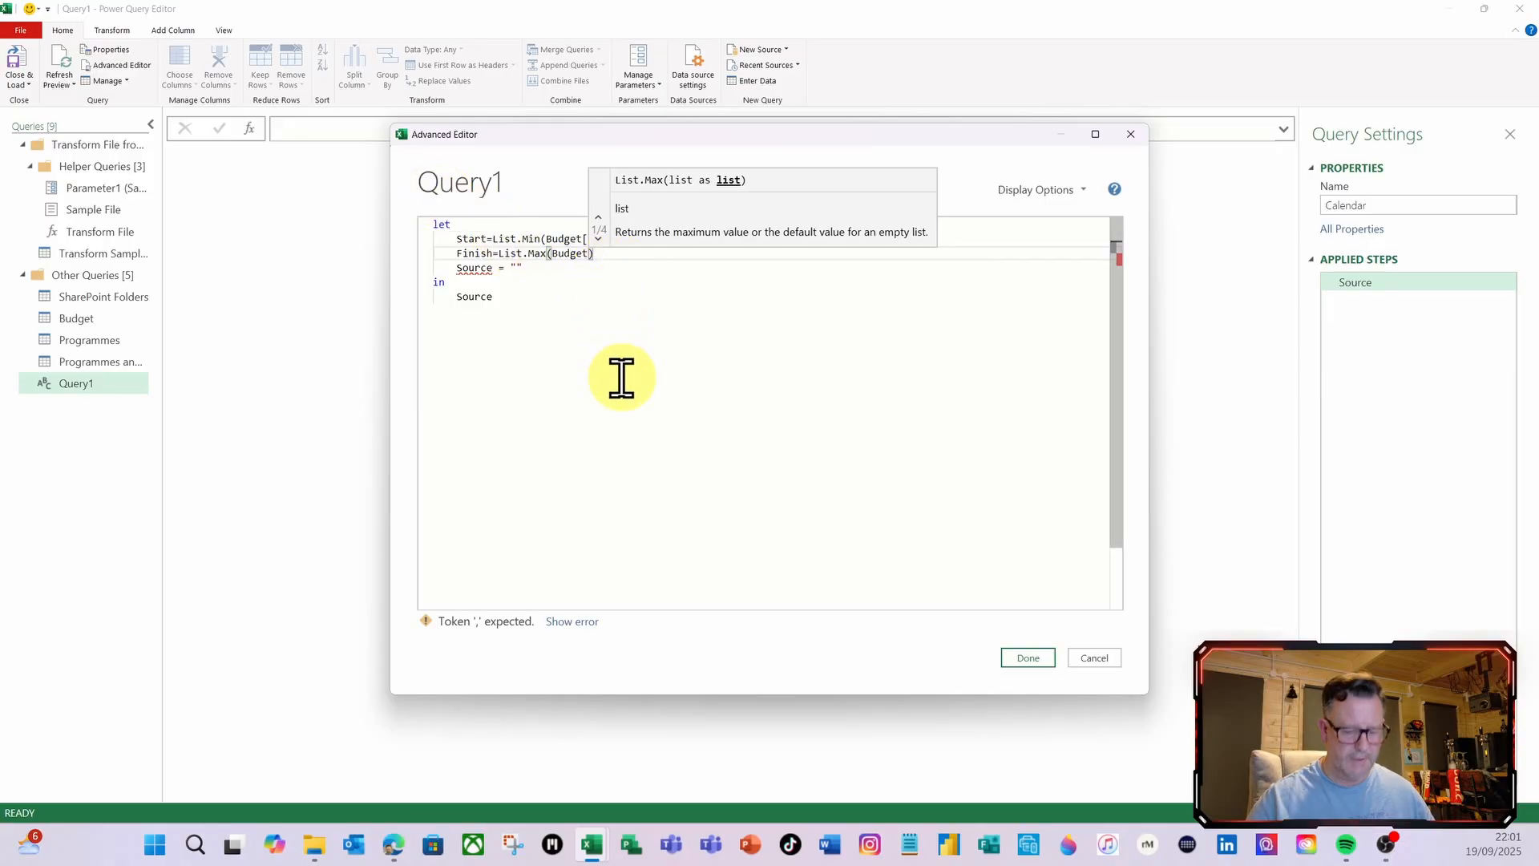
{"action": "type", "text": "["}
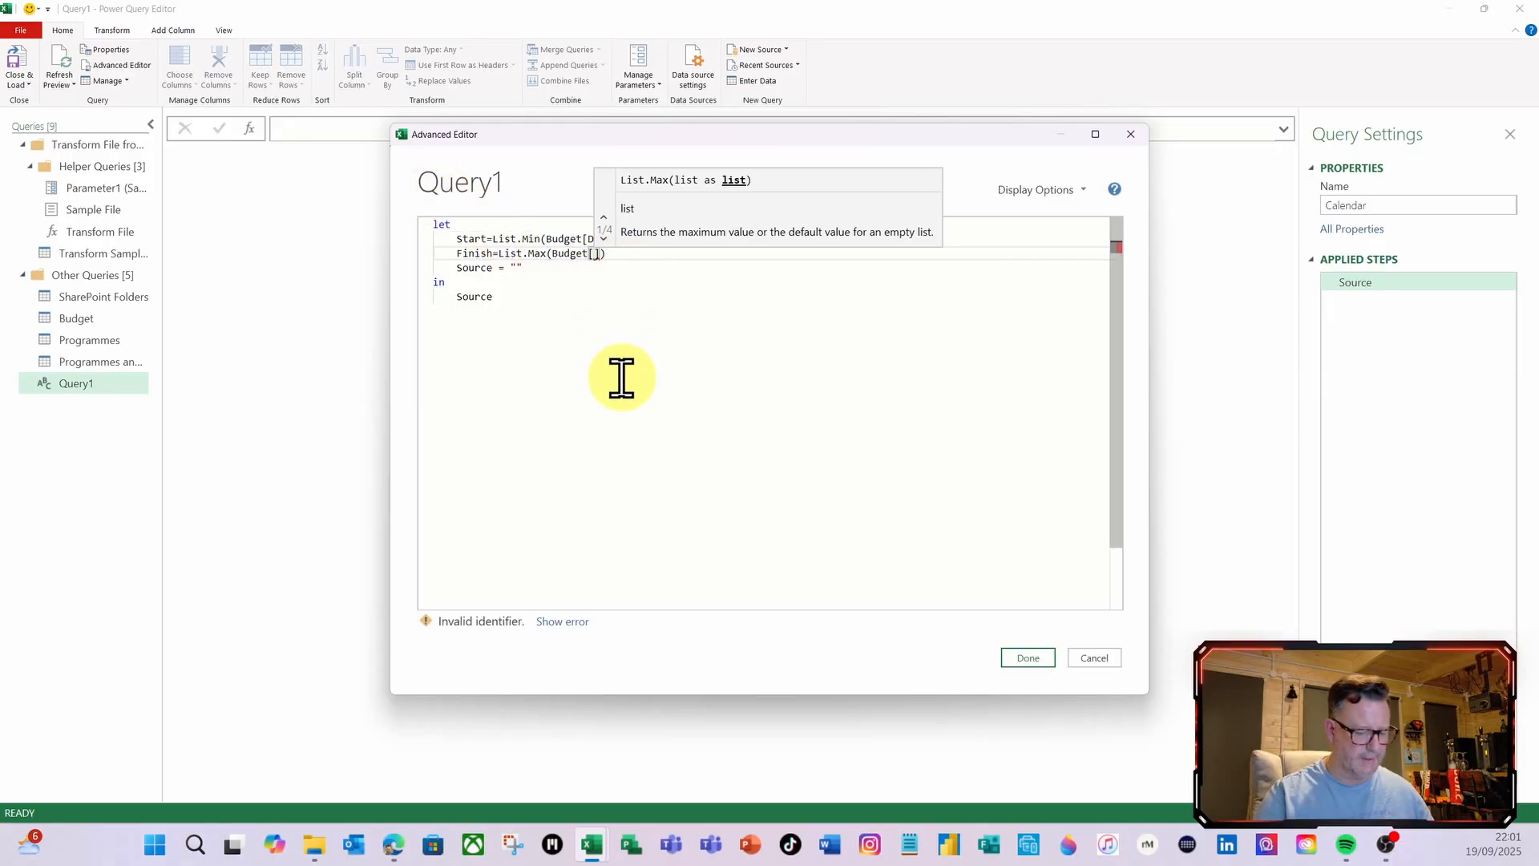
{"action": "type", "text": "Date"}
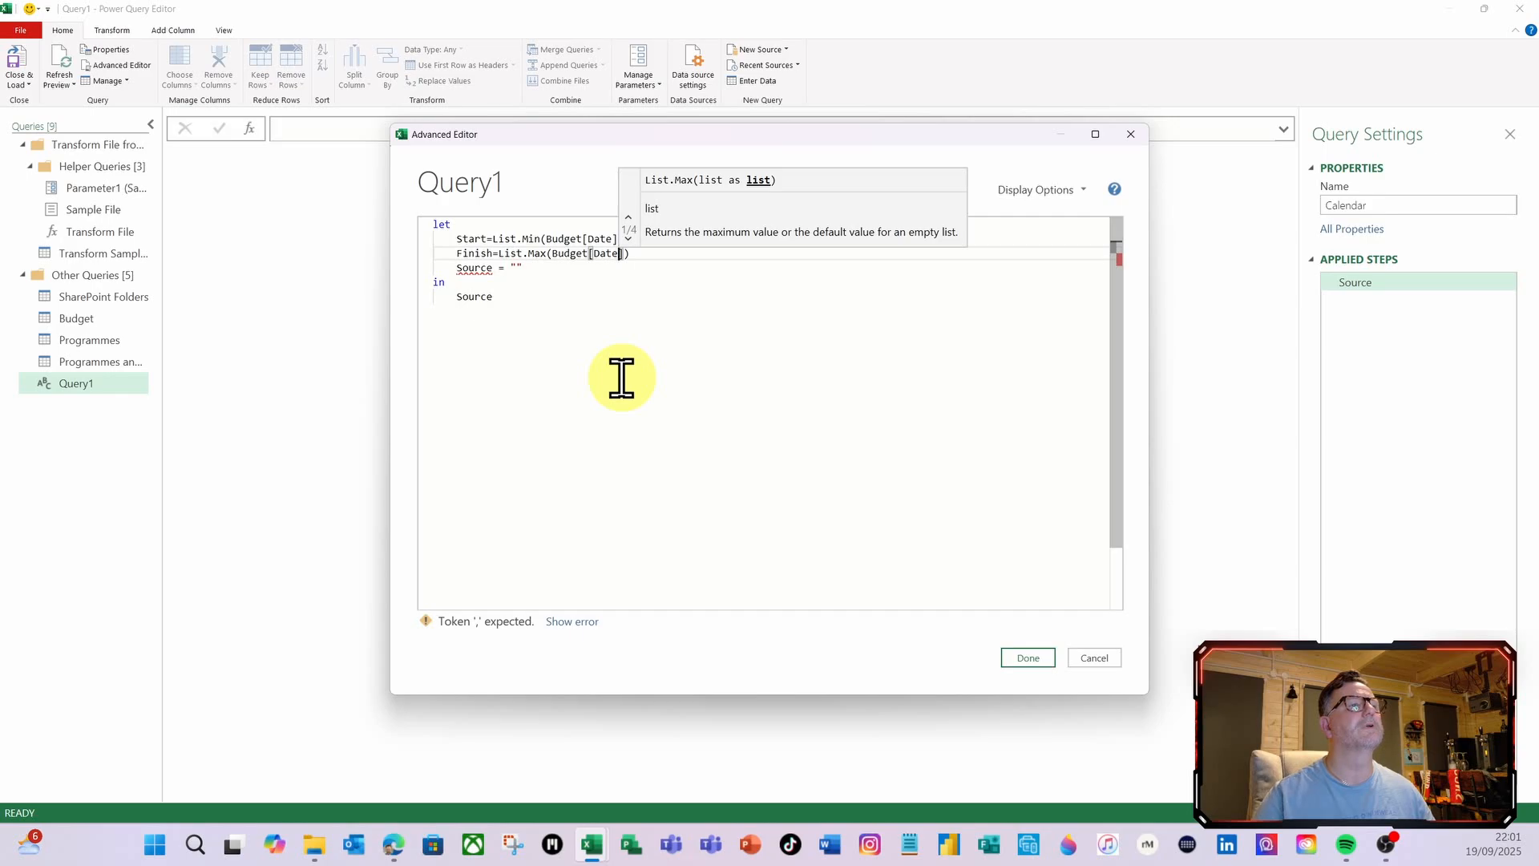
{"action": "left_click", "coordinate": [653, 263]}
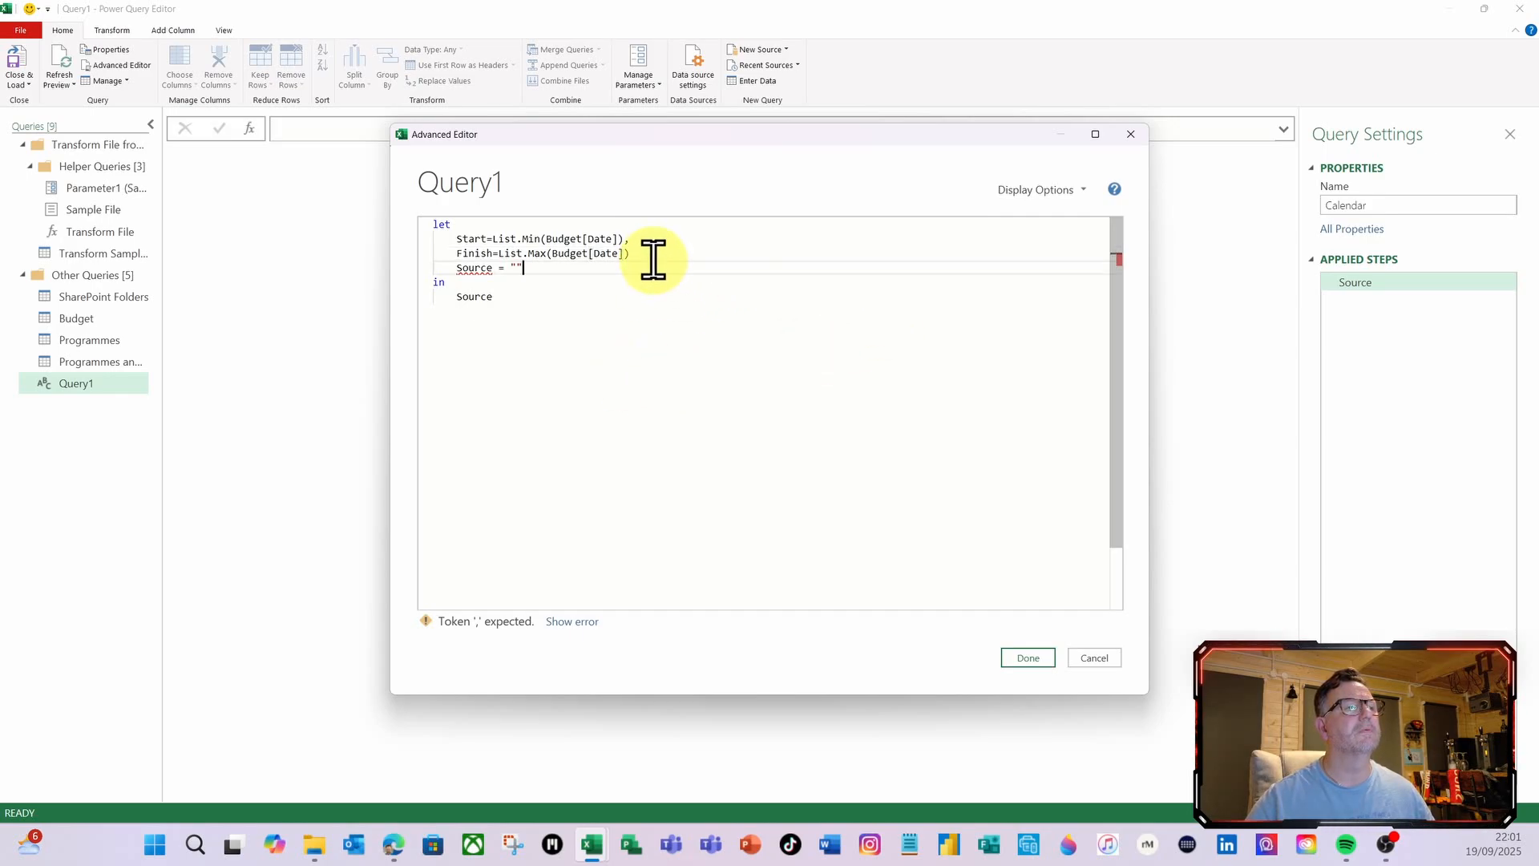
{"action": "left_click", "coordinate": [653, 255]}
{"action": "type", "text": ","}
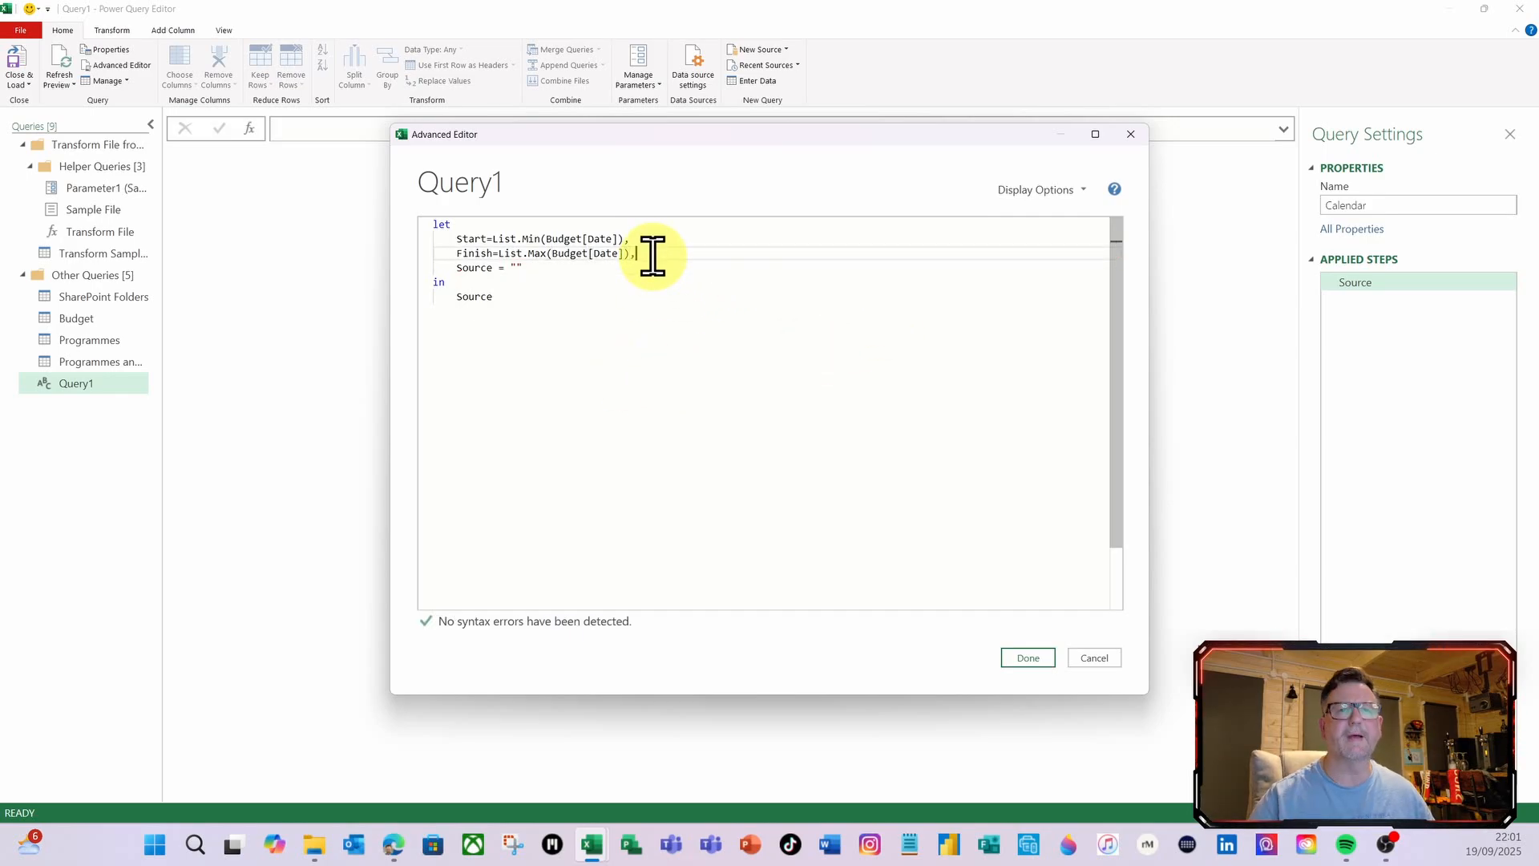
Replace the empty text in the Source line with a List.Dates function that takes Start as its first argument
{"action": "left_click", "coordinate": [535, 271]}
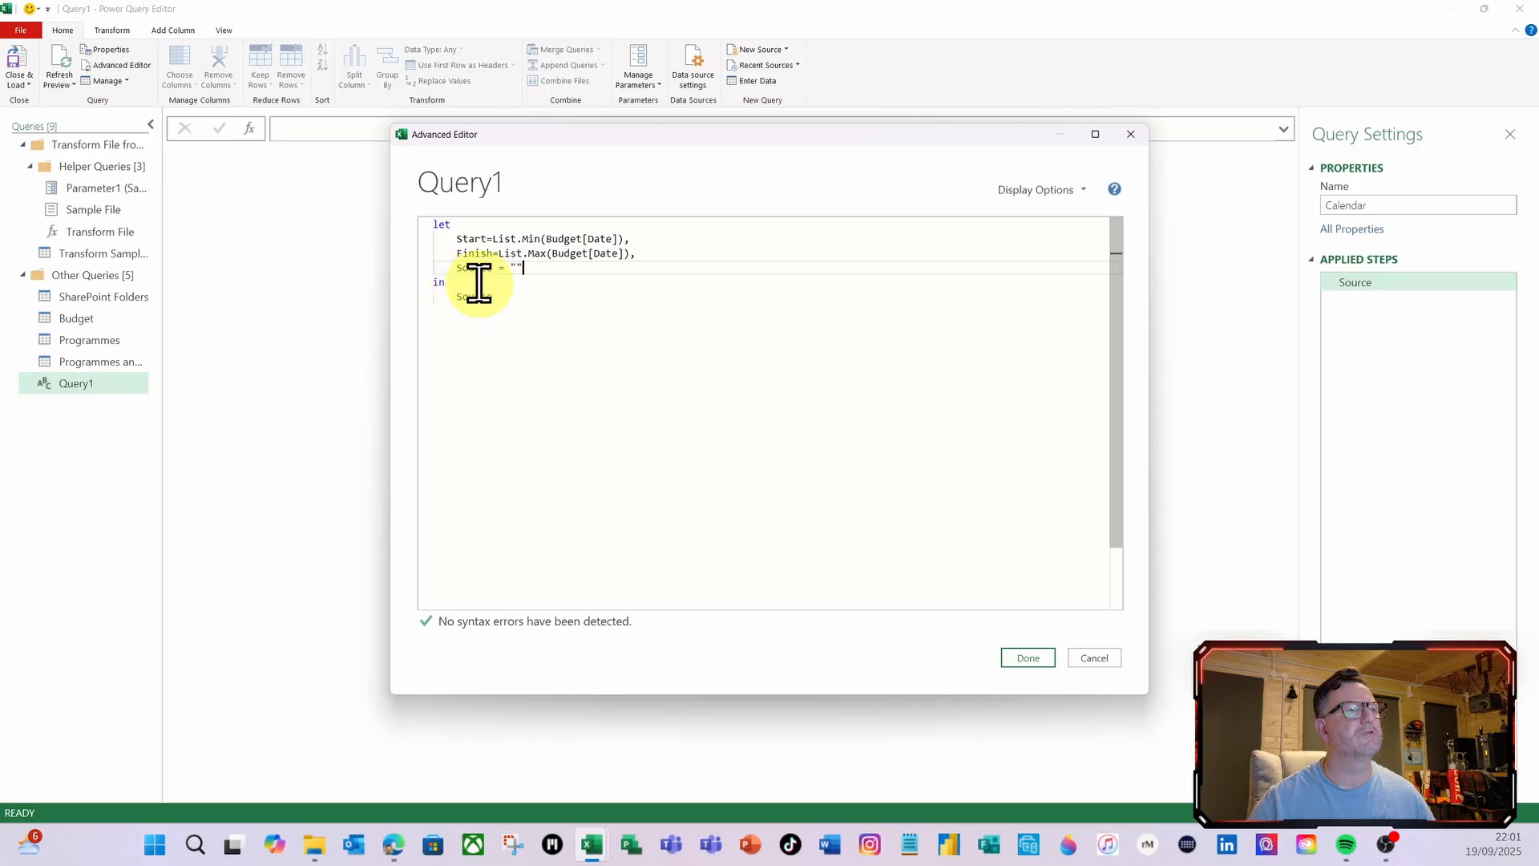
{"action": "key", "text": "BackSpace"}
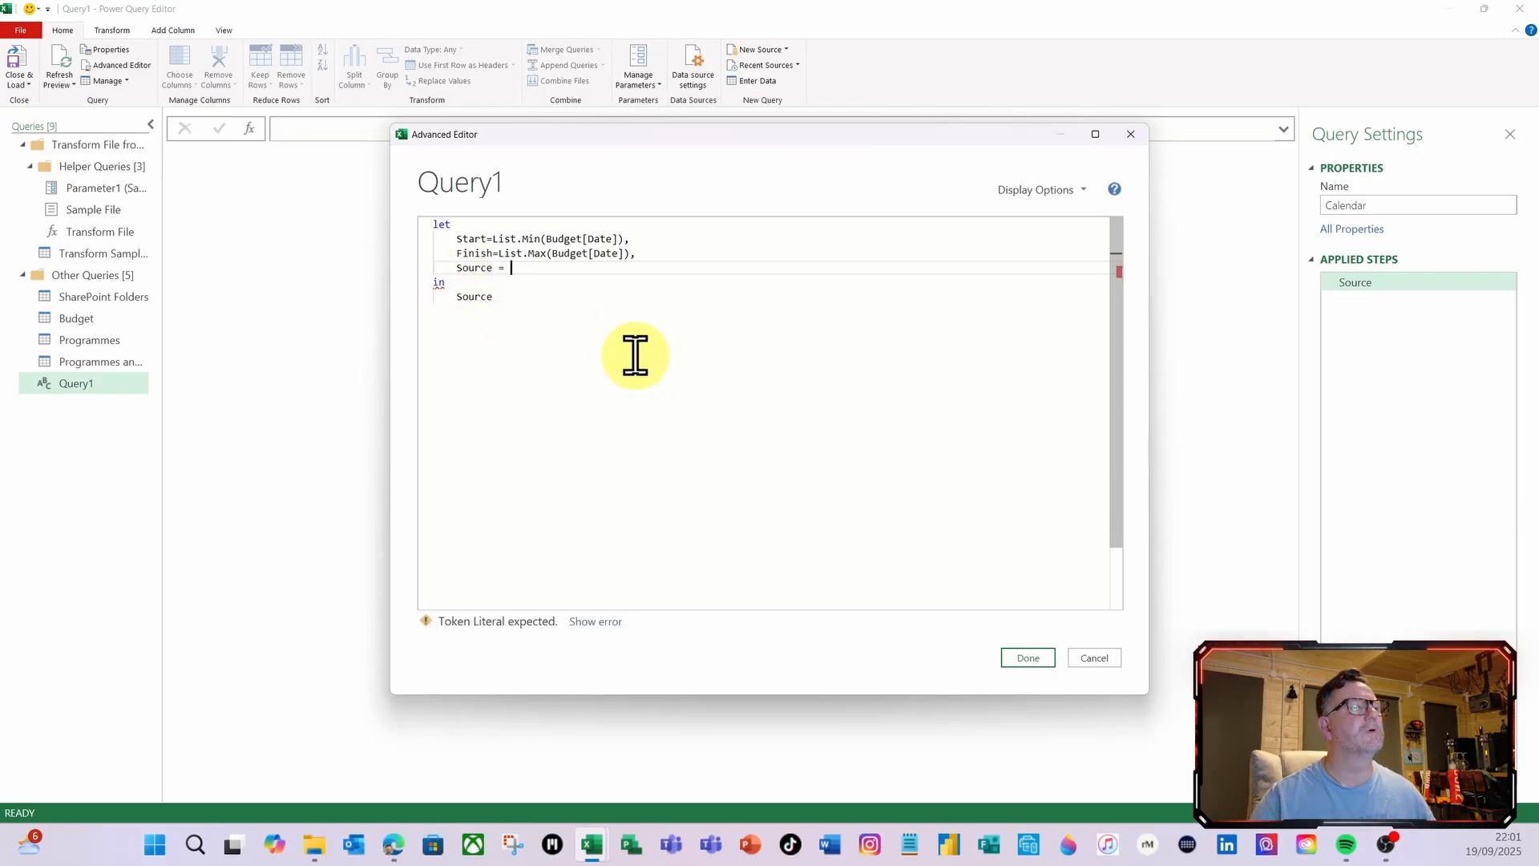
{"action": "type", "text": "l"}
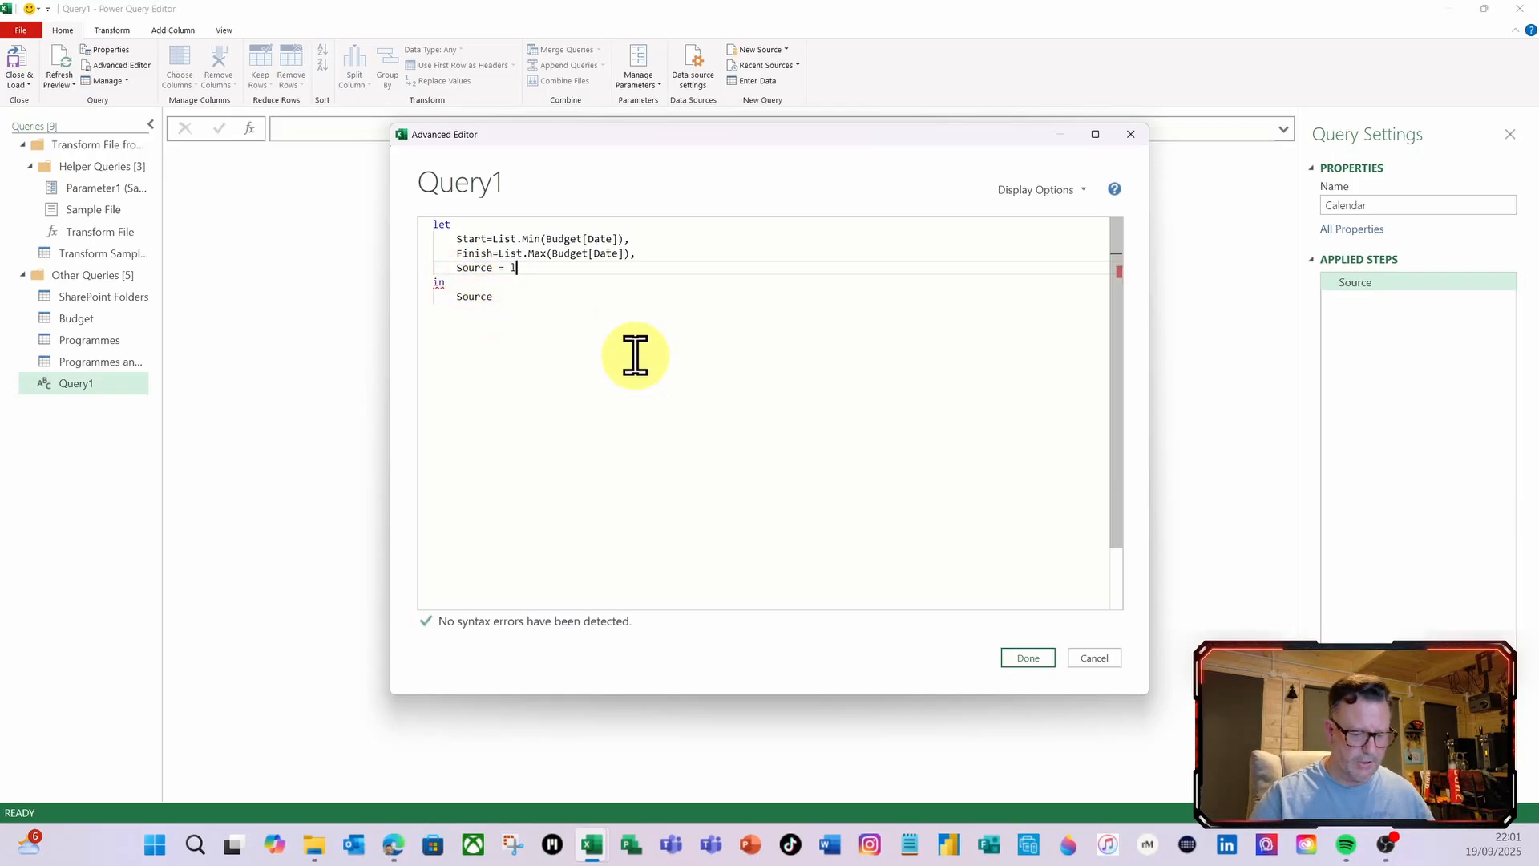
{"action": "type", "text": "ist.d"}
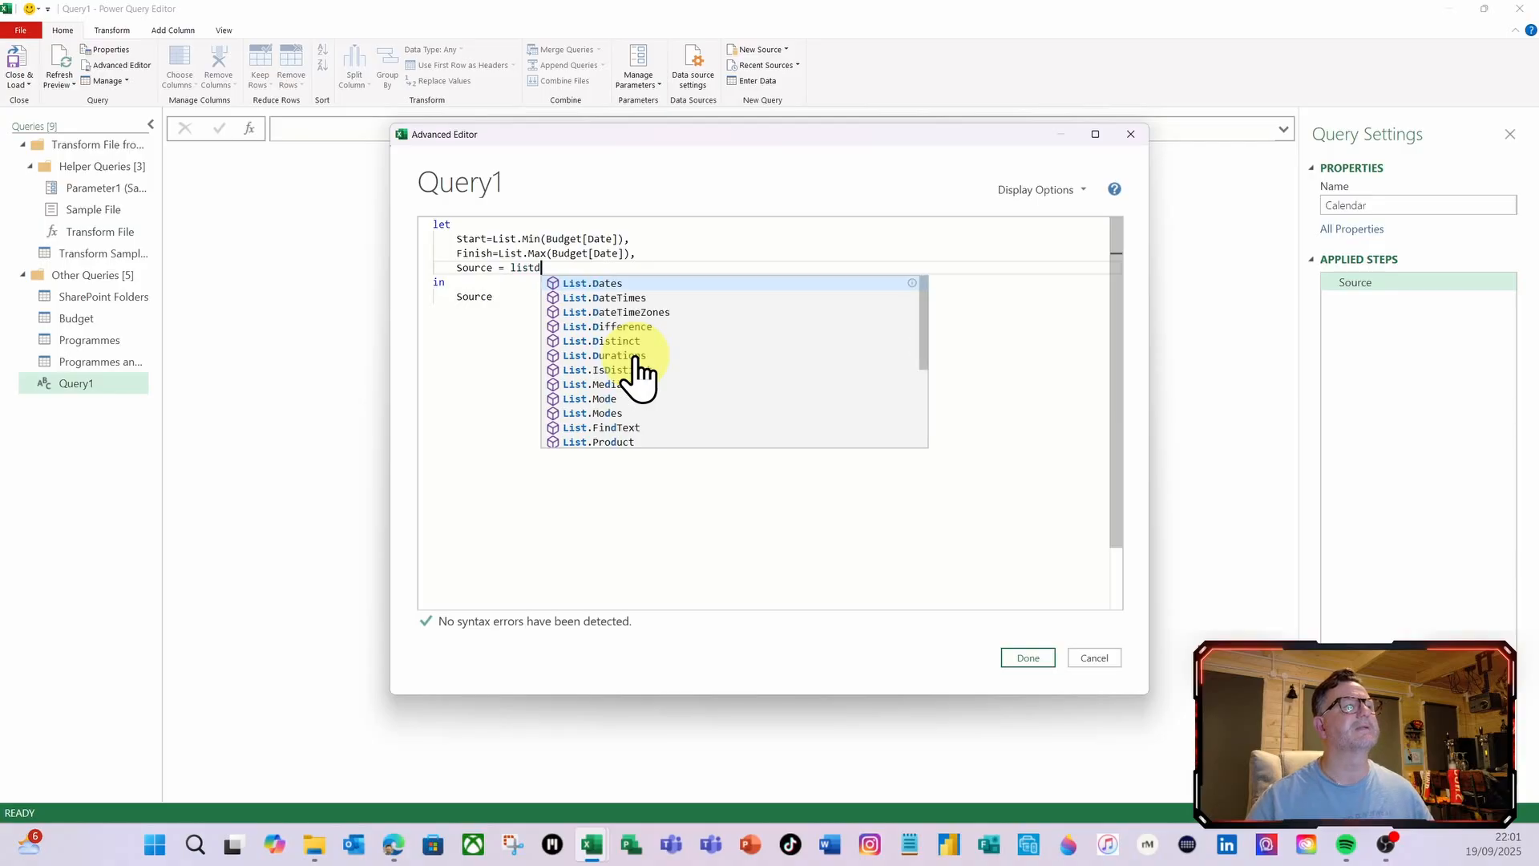
{"action": "left_click", "coordinate": [587, 283]}
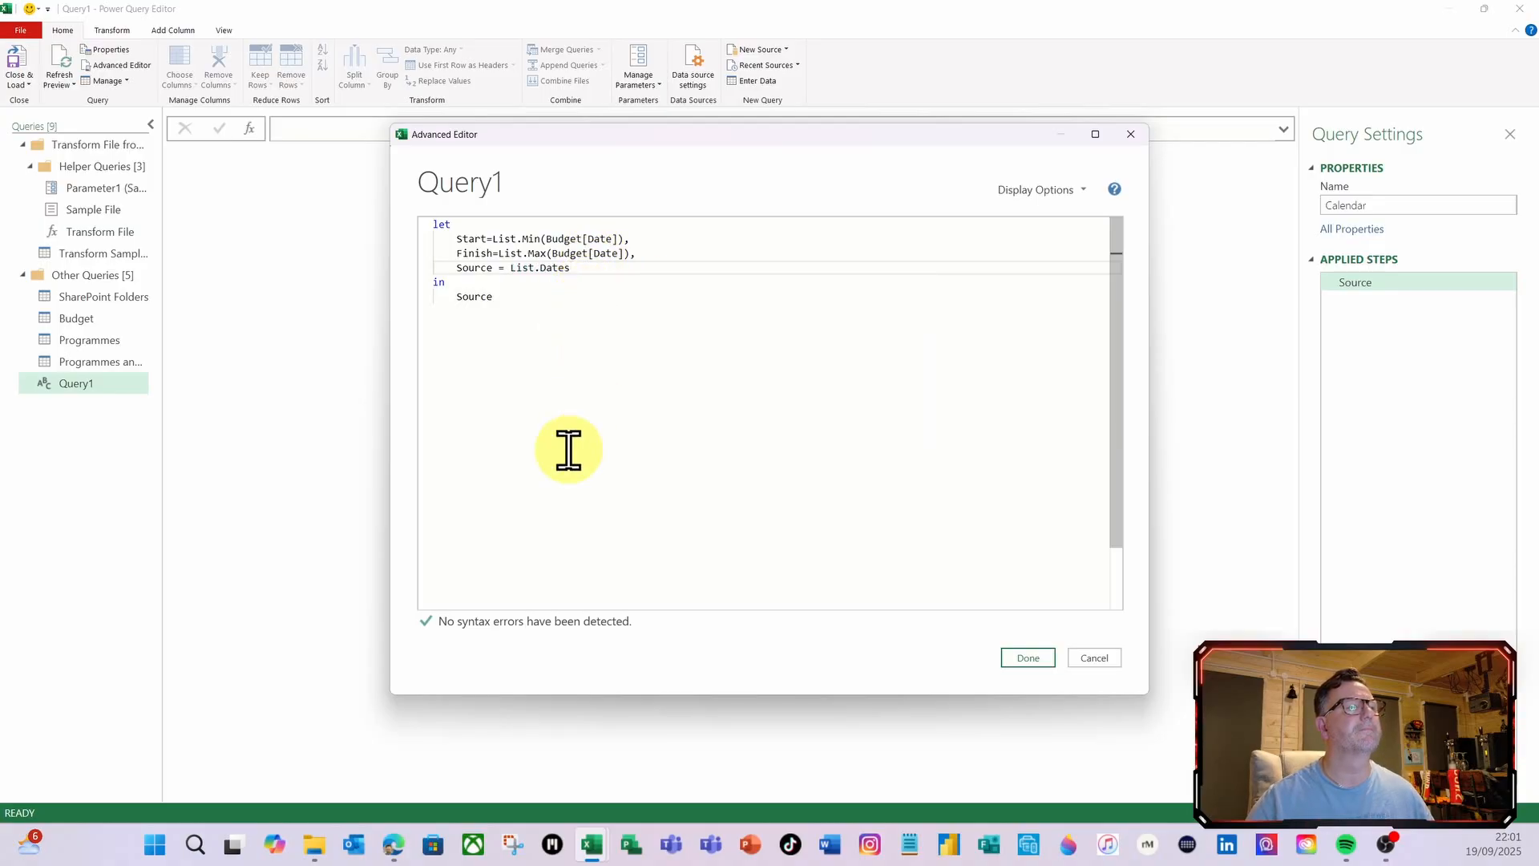
{"action": "type", "text": "("}
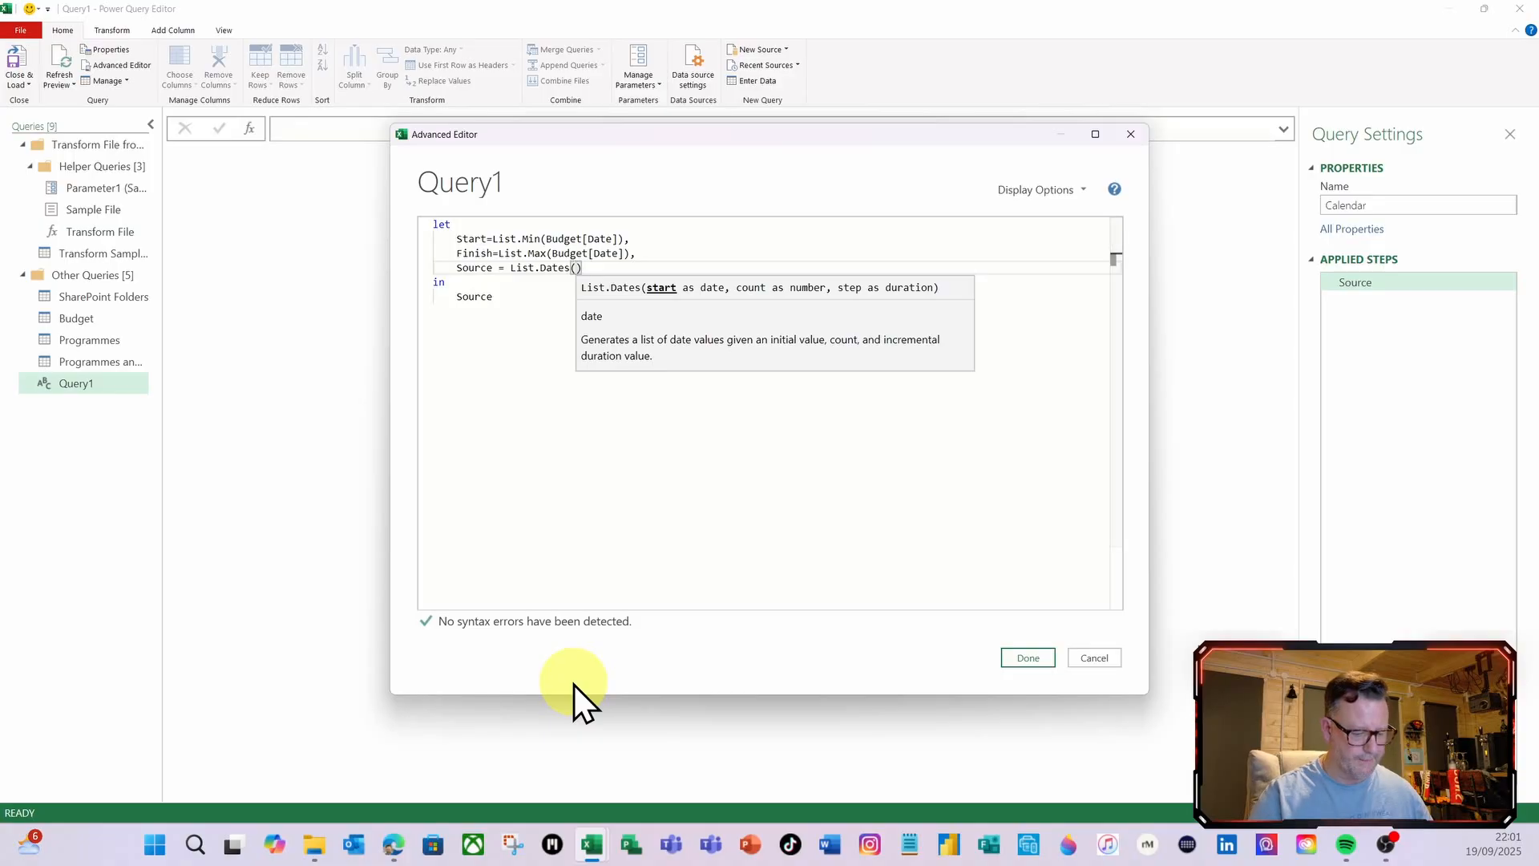
{"action": "type", "text": "Start"}
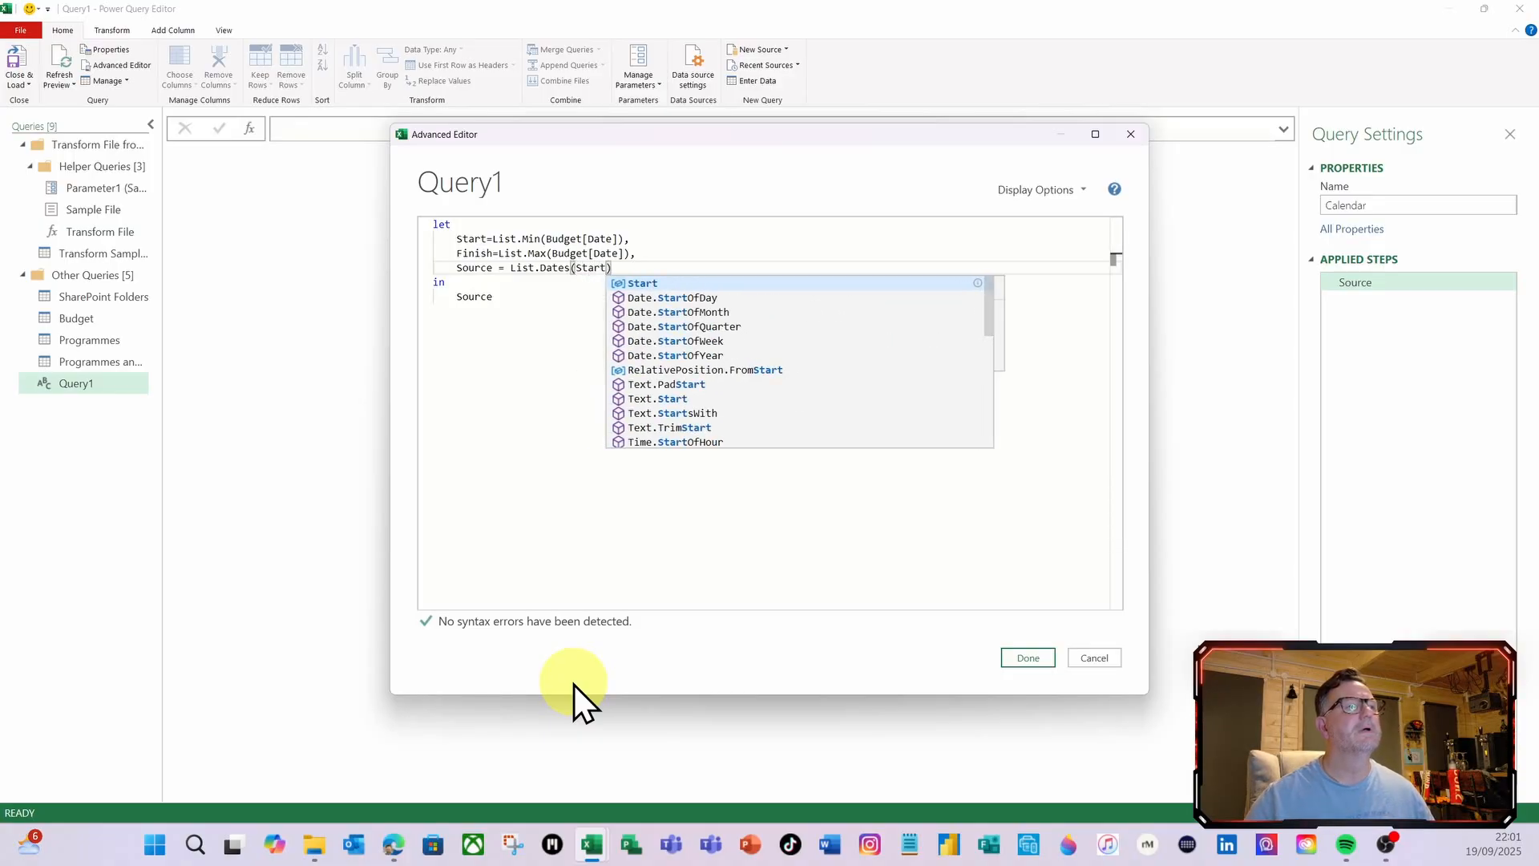
{"action": "key", "text": "Escape"}
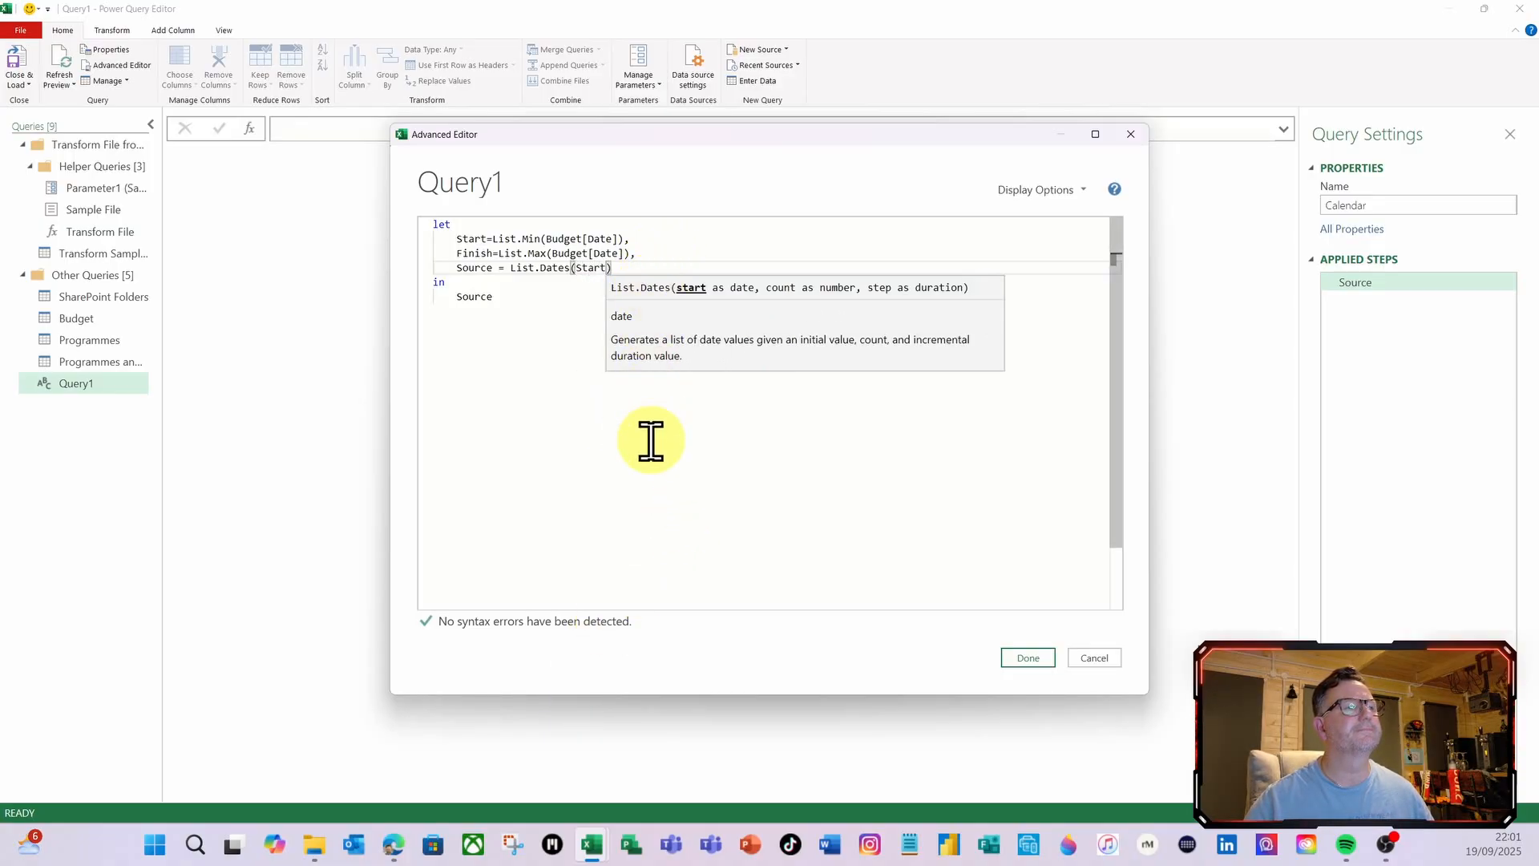
Add Duration.Days(Finish-Start)+1 as the count argument of List.Dates in the Source line
{"action": "type", "text": ","}
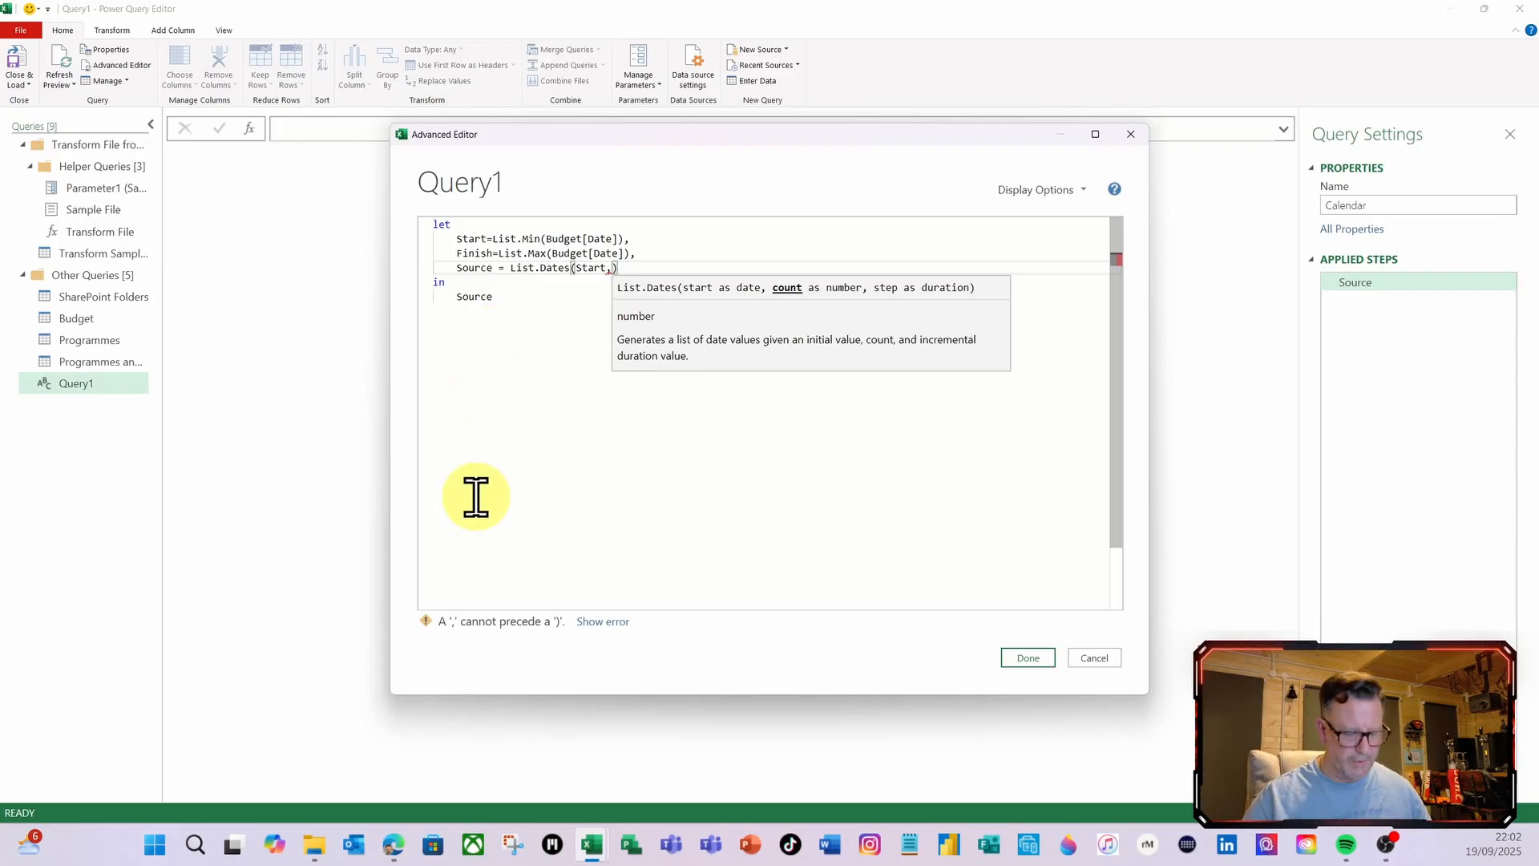
{"action": "type", "text": "dura"}
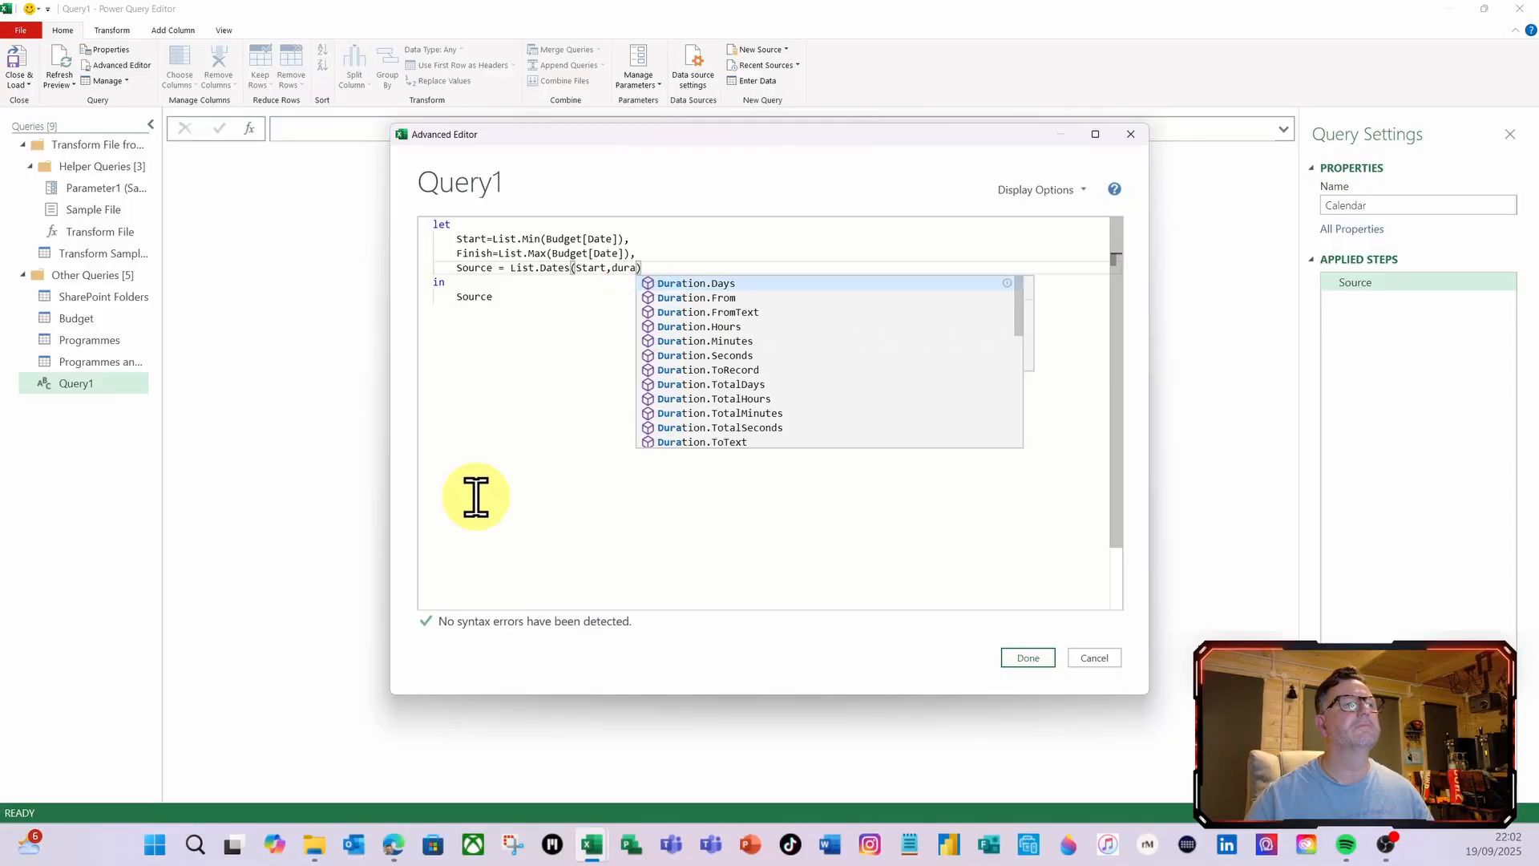
{"action": "left_click", "coordinate": [699, 285]}
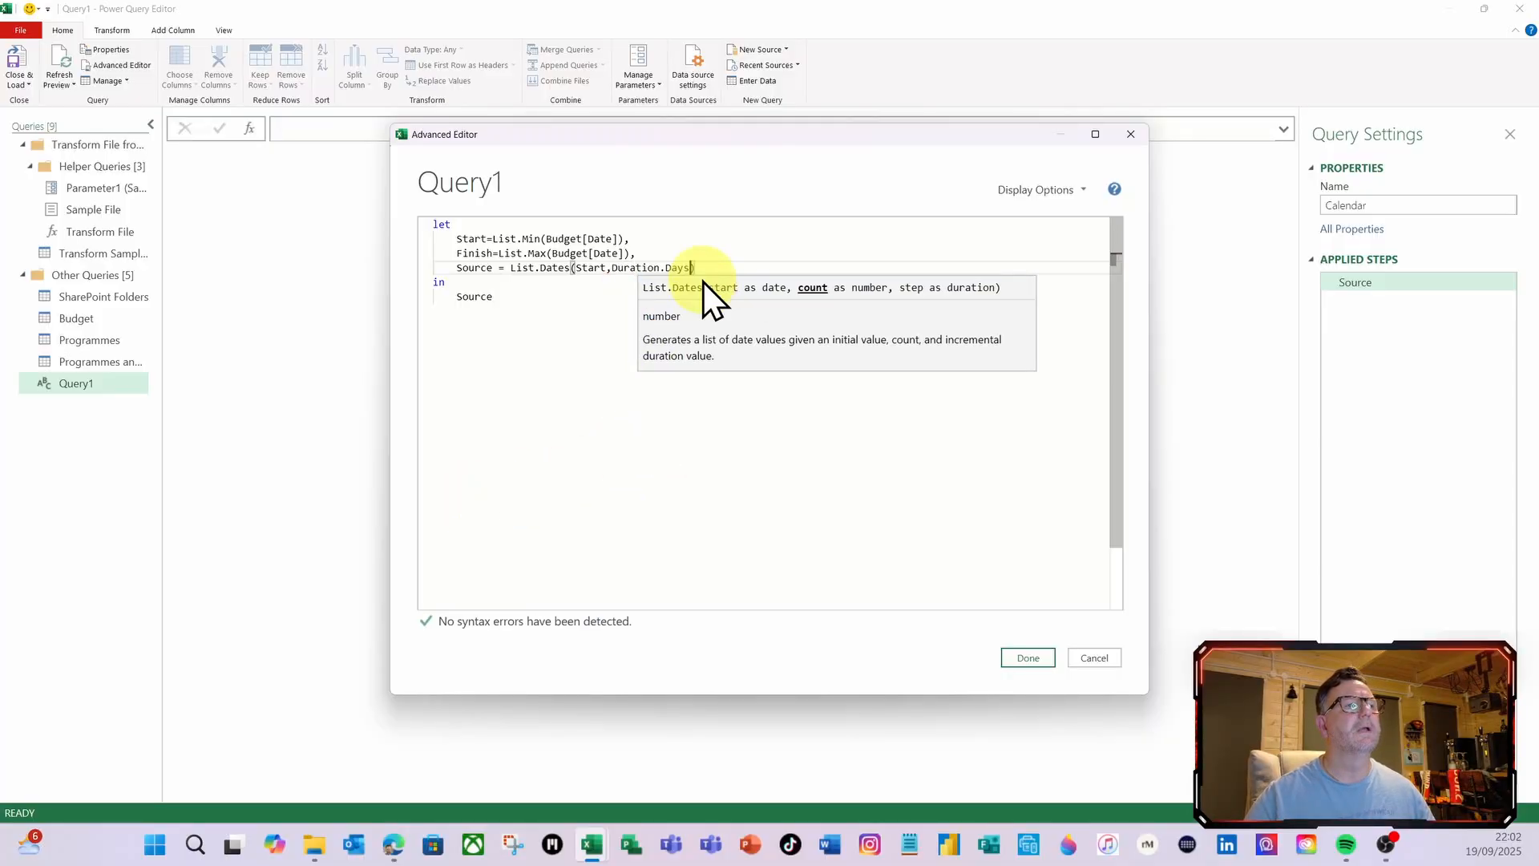
{"action": "type", "text": "(fini"}
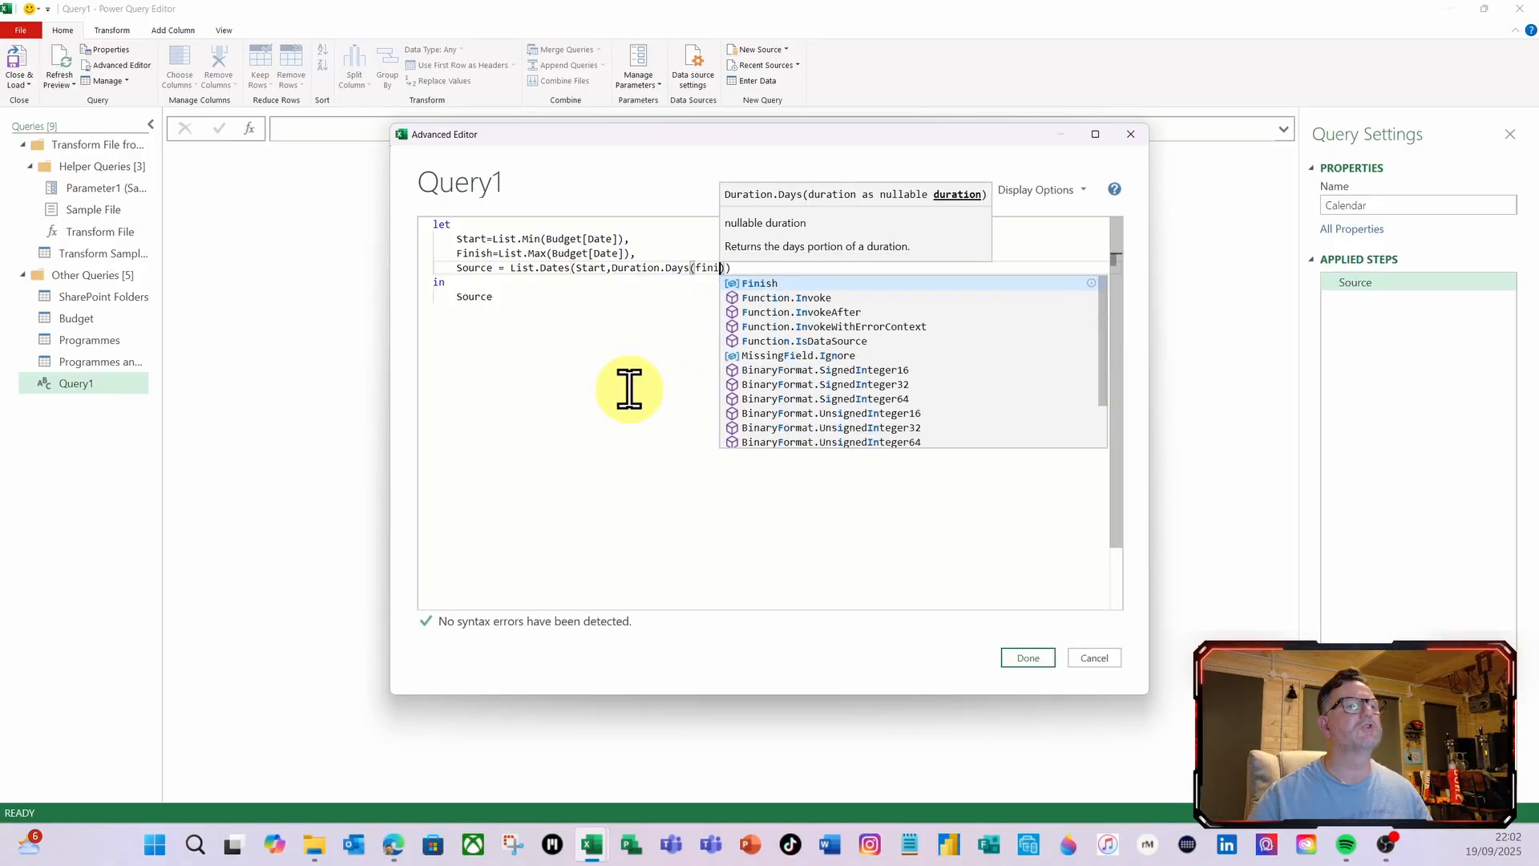
{"action": "left_click", "coordinate": [754, 285]}
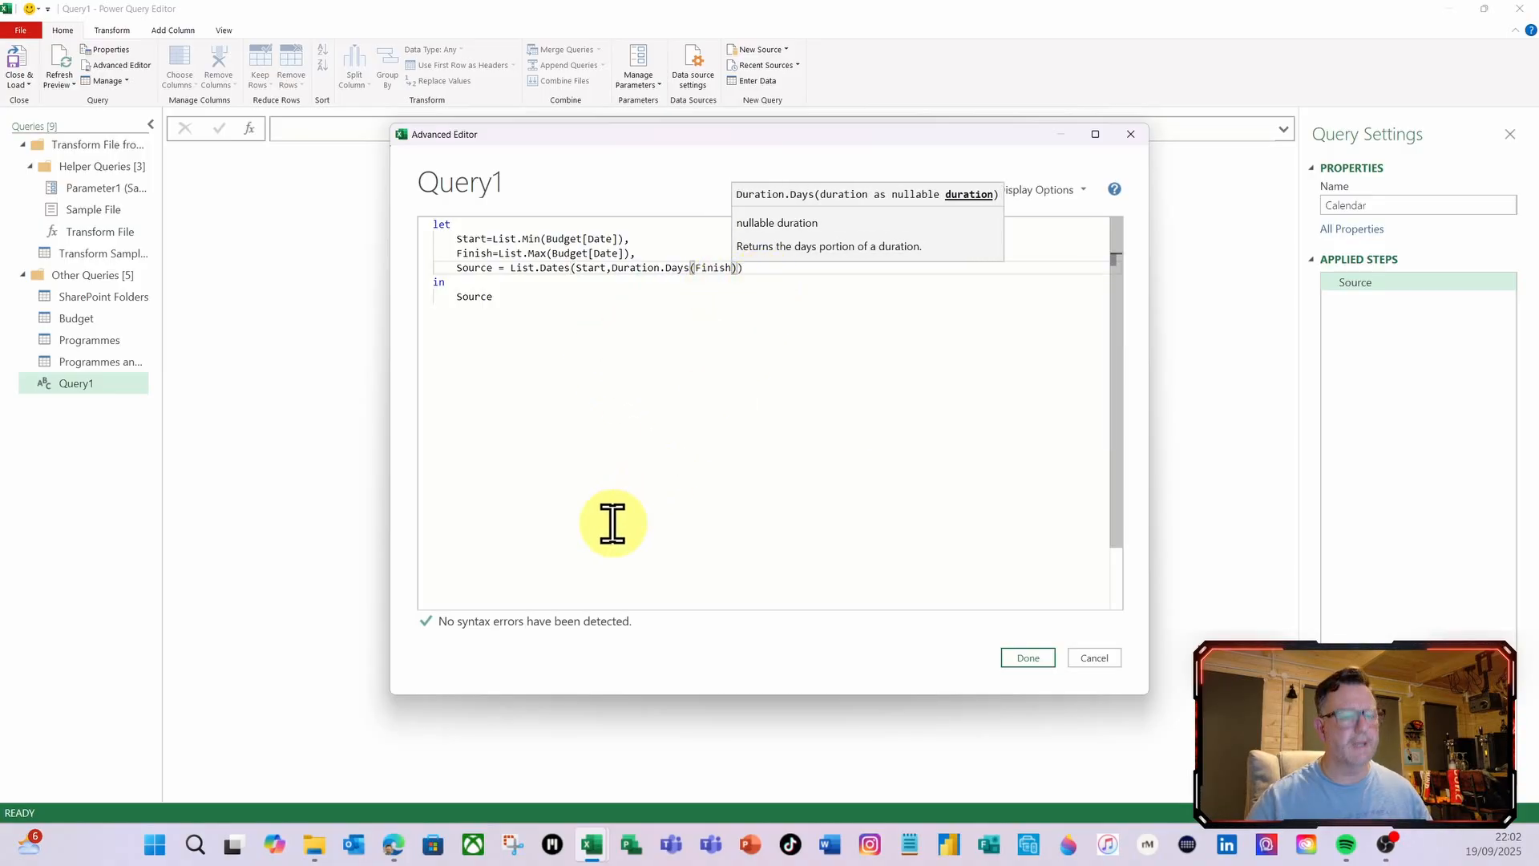
{"action": "type", "text": "-"}
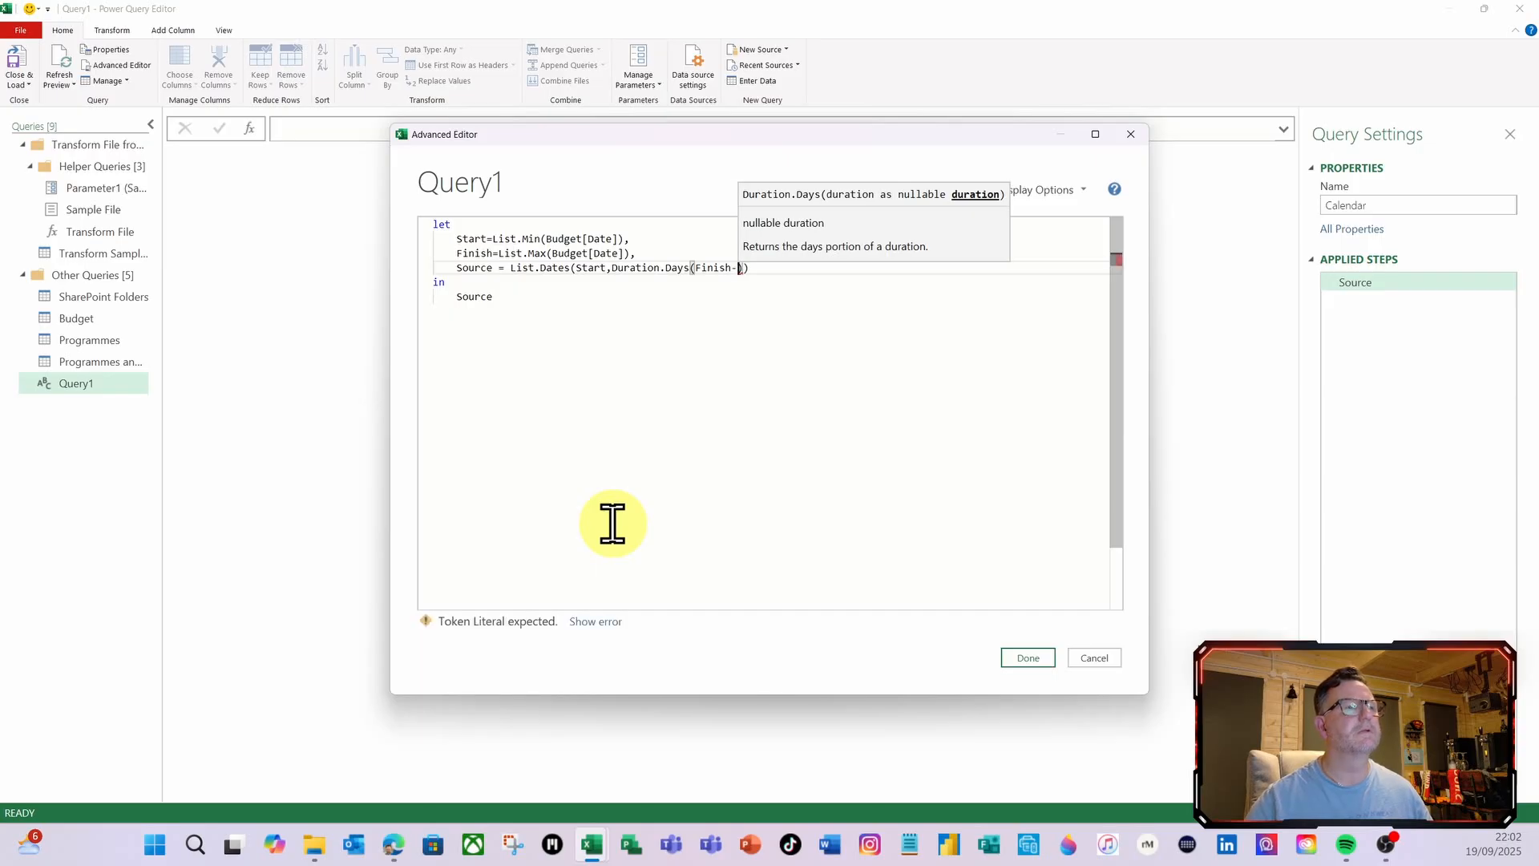
{"action": "type", "text": "start"}
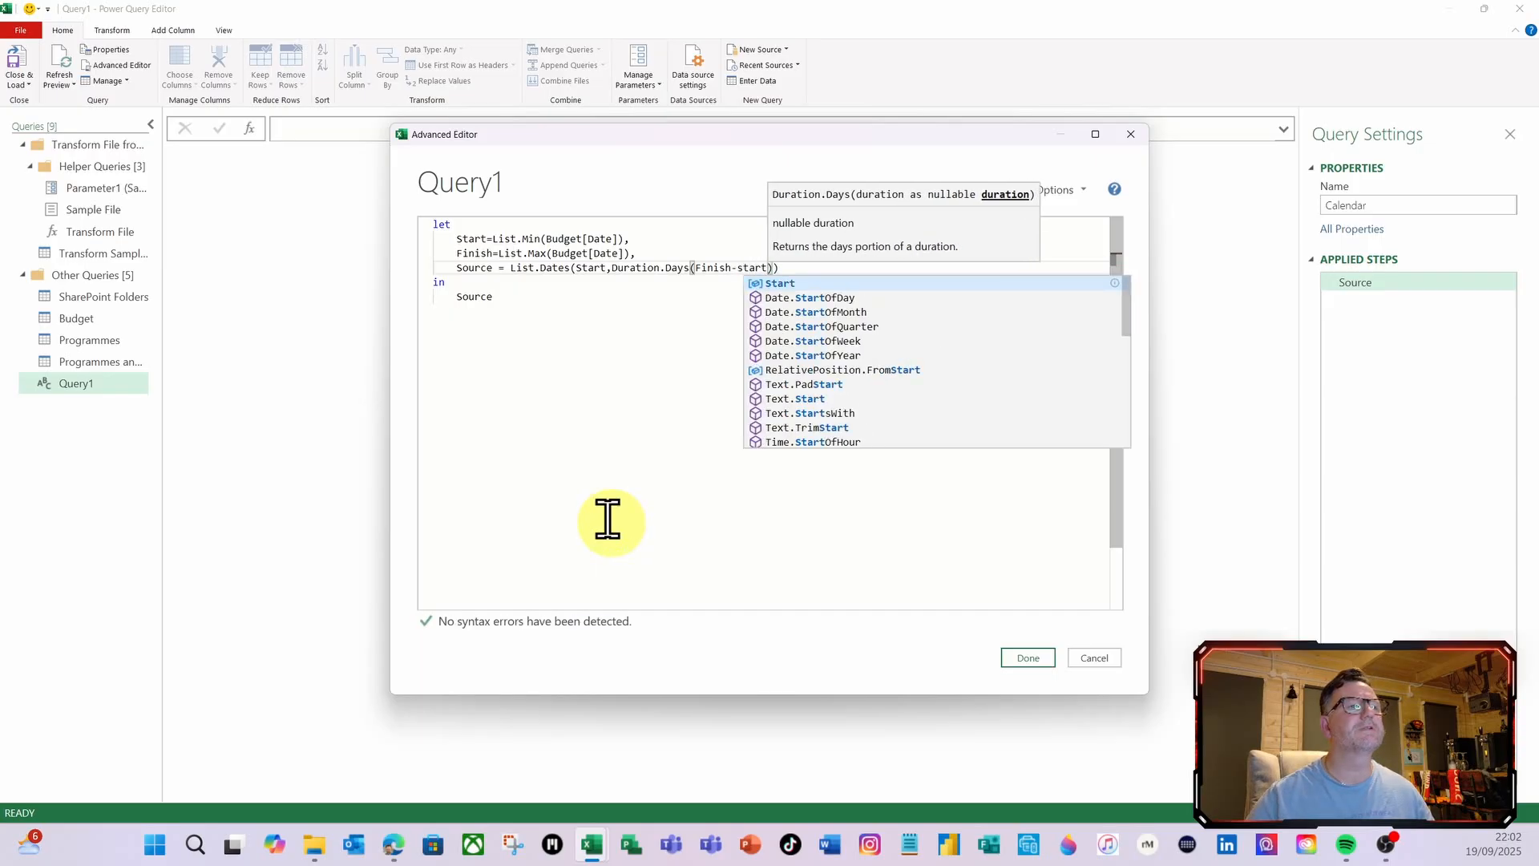
{"action": "left_click", "coordinate": [779, 285]}
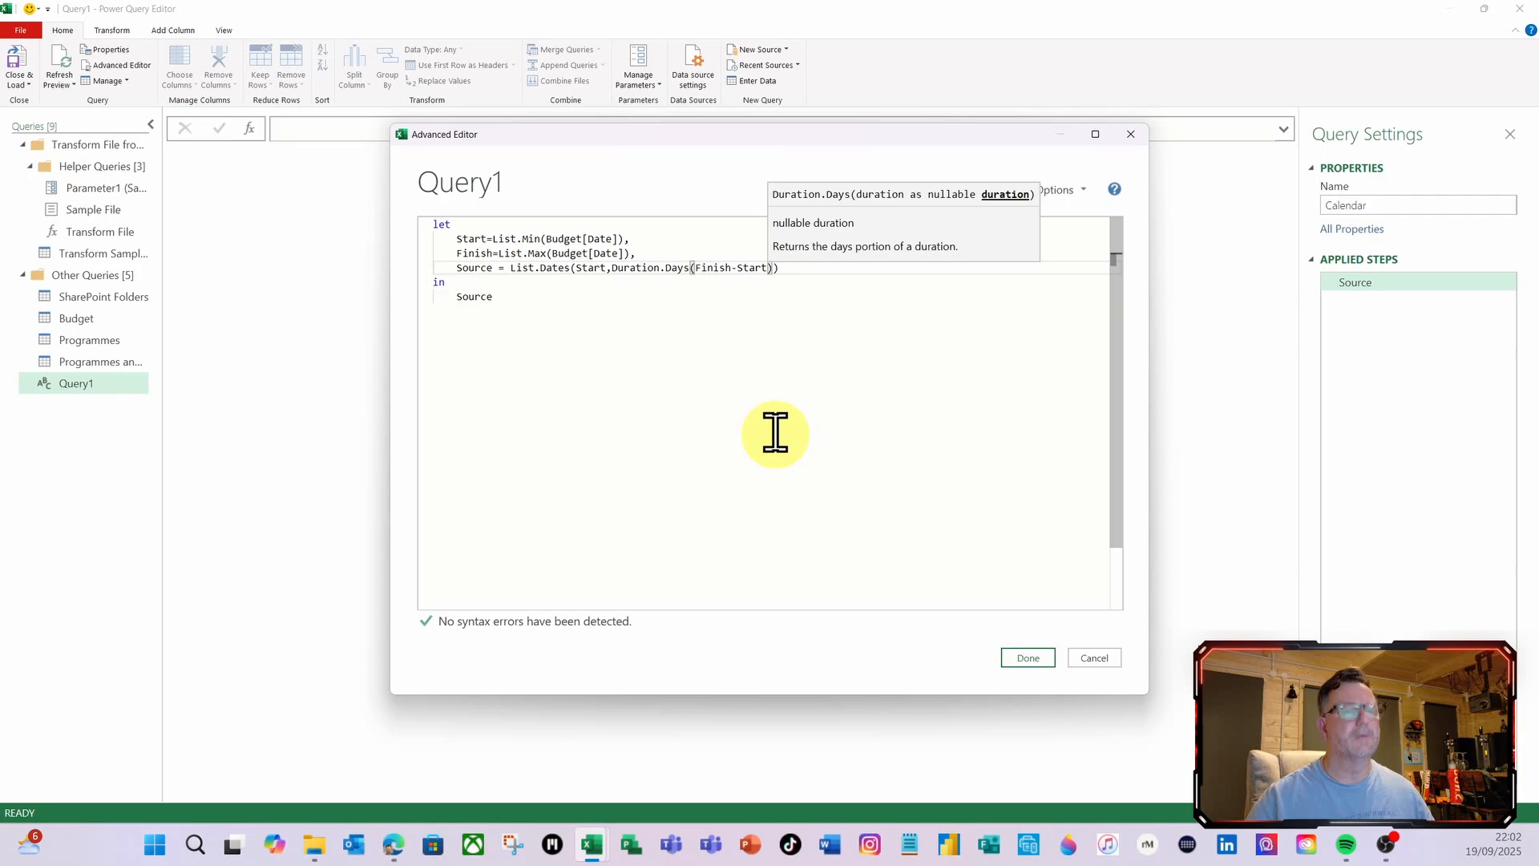
{"action": "key", "text": "Right"}
{"action": "key", "text": "Right"}
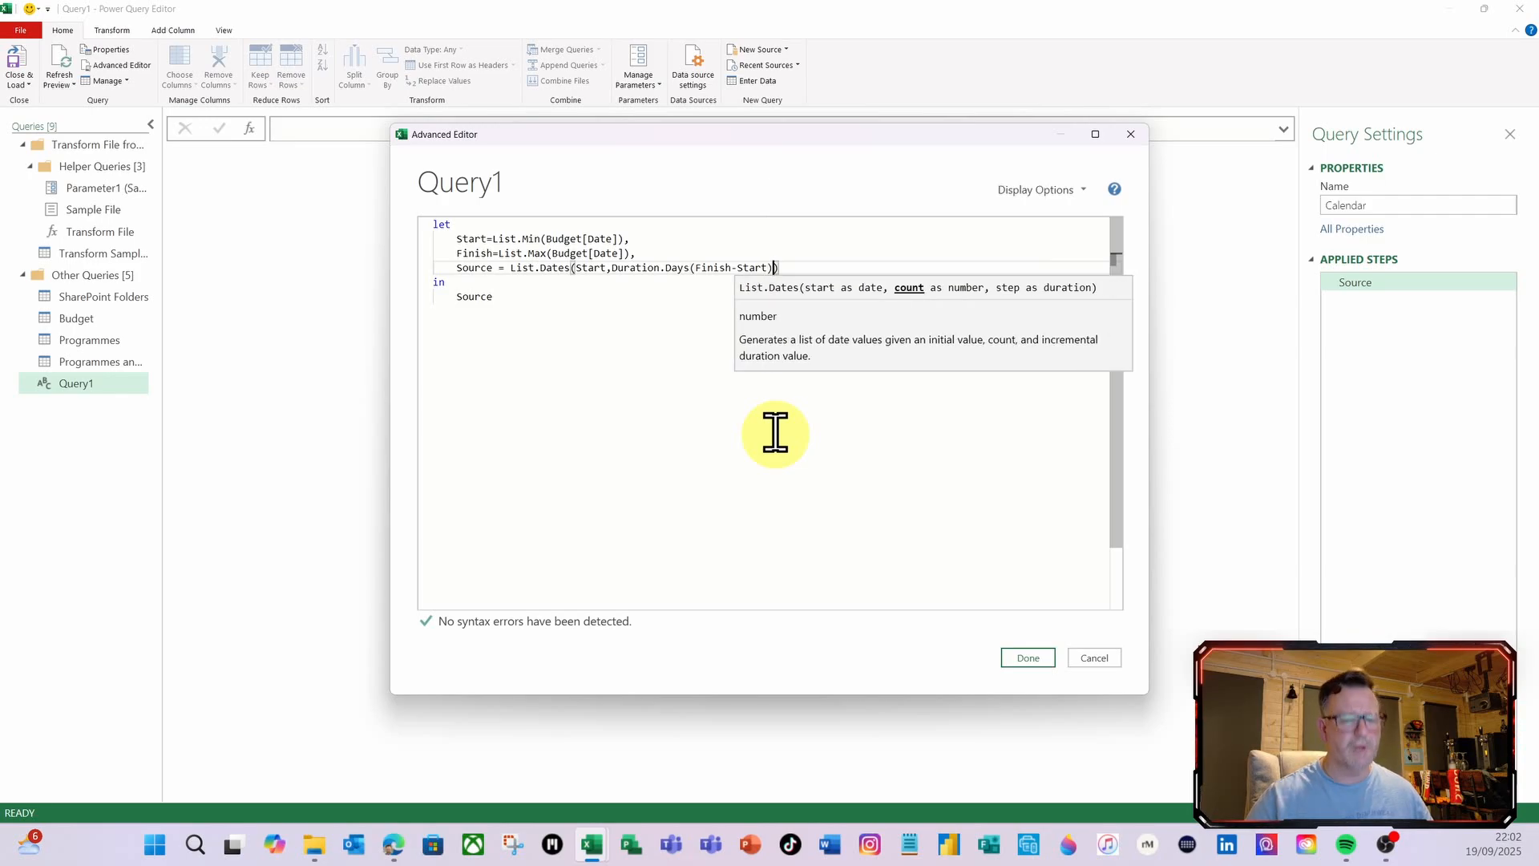
{"action": "type", "text": "+1"}
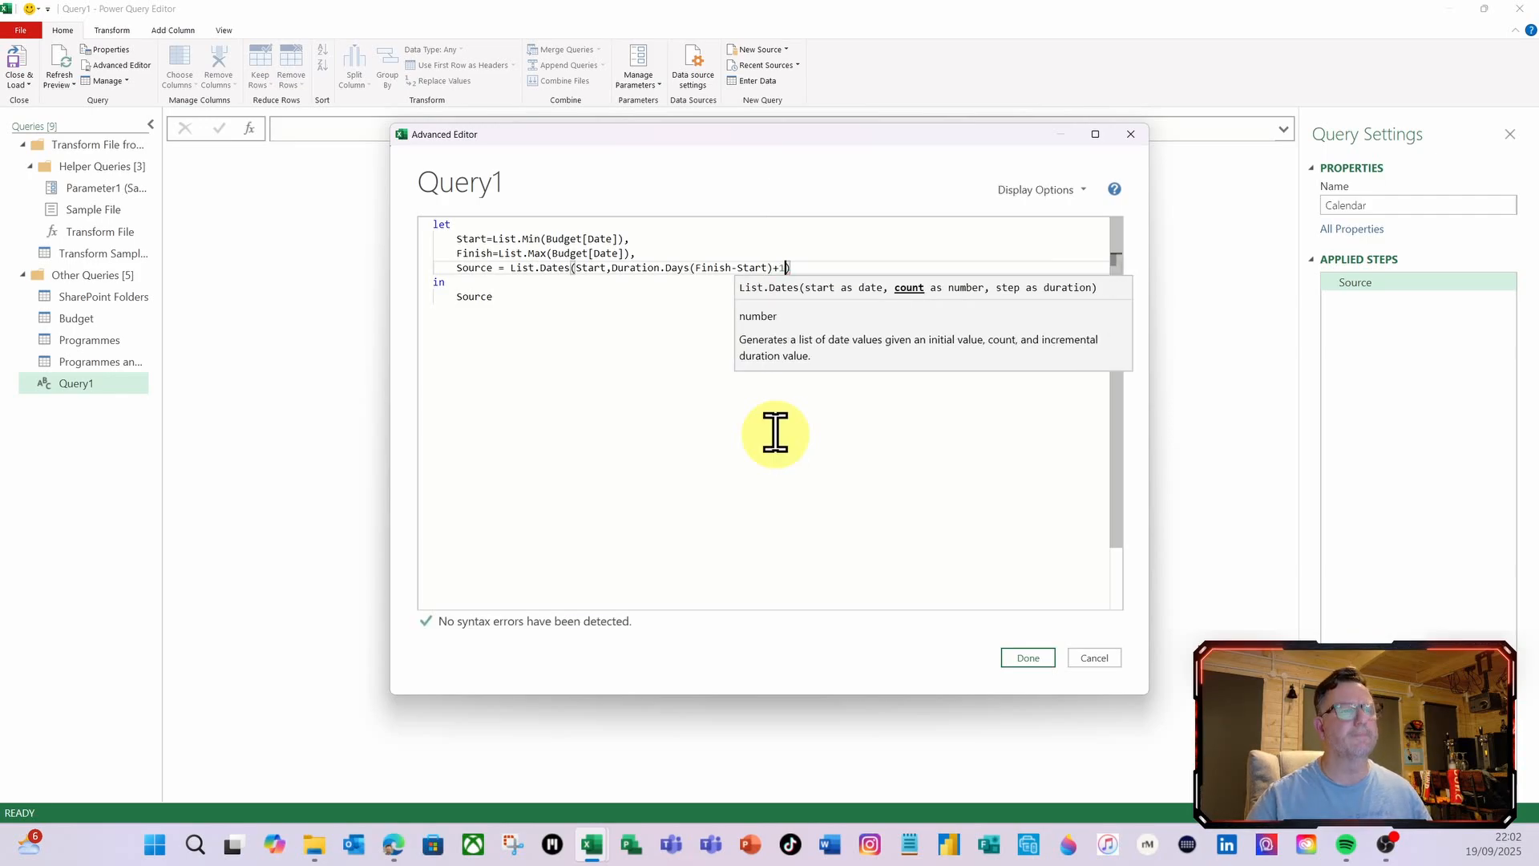
Add #duration(1,0,0,0) as the step argument of List.Dates and apply the code to the Calendar query
{"action": "type", "text": ","}
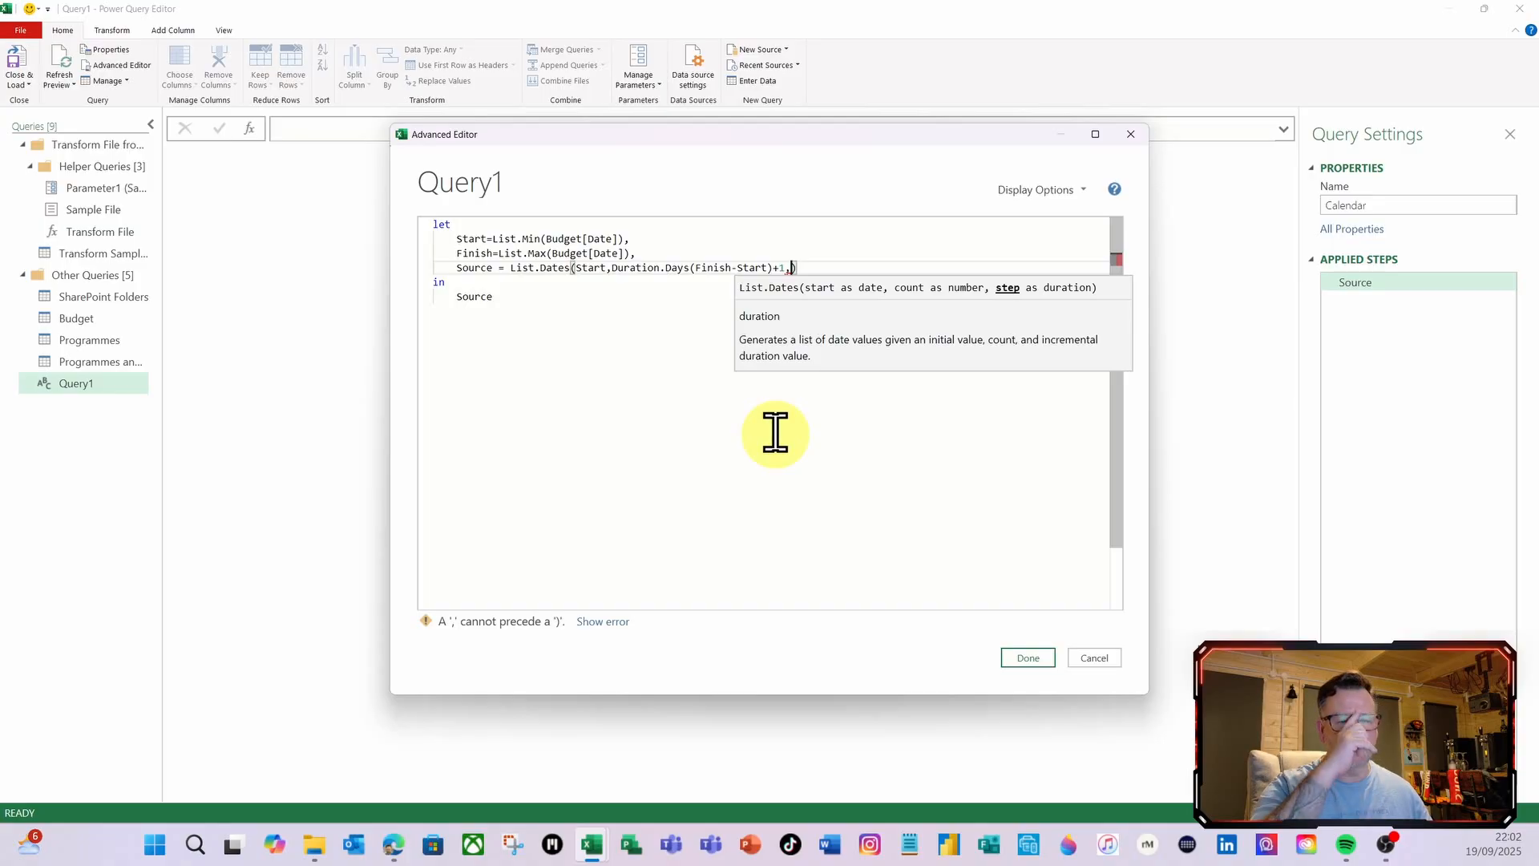
{"action": "type", "text": "#durati"}
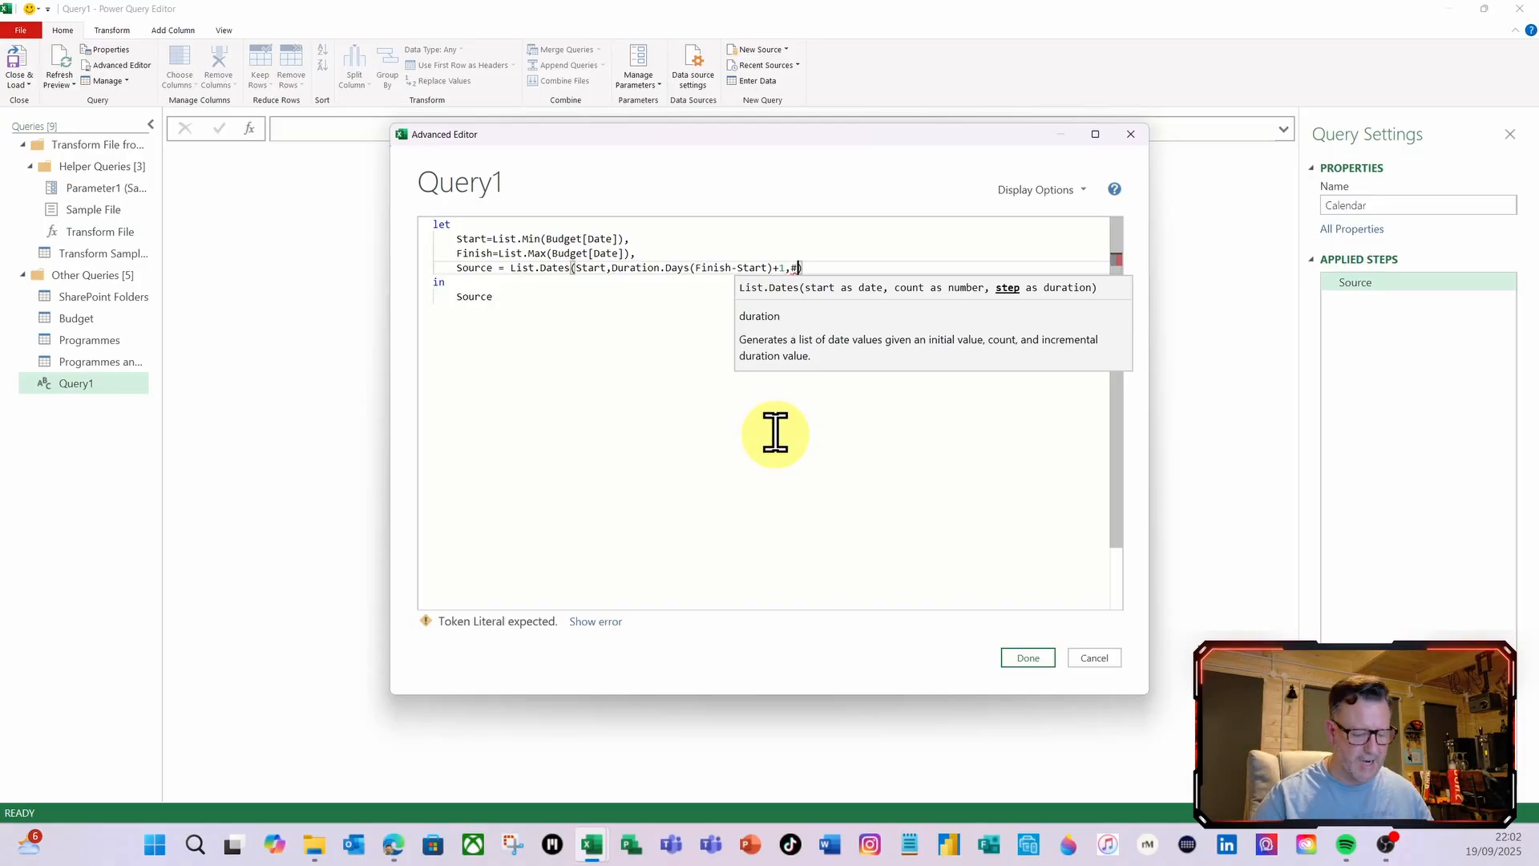
{"action": "type", "text": "on"}
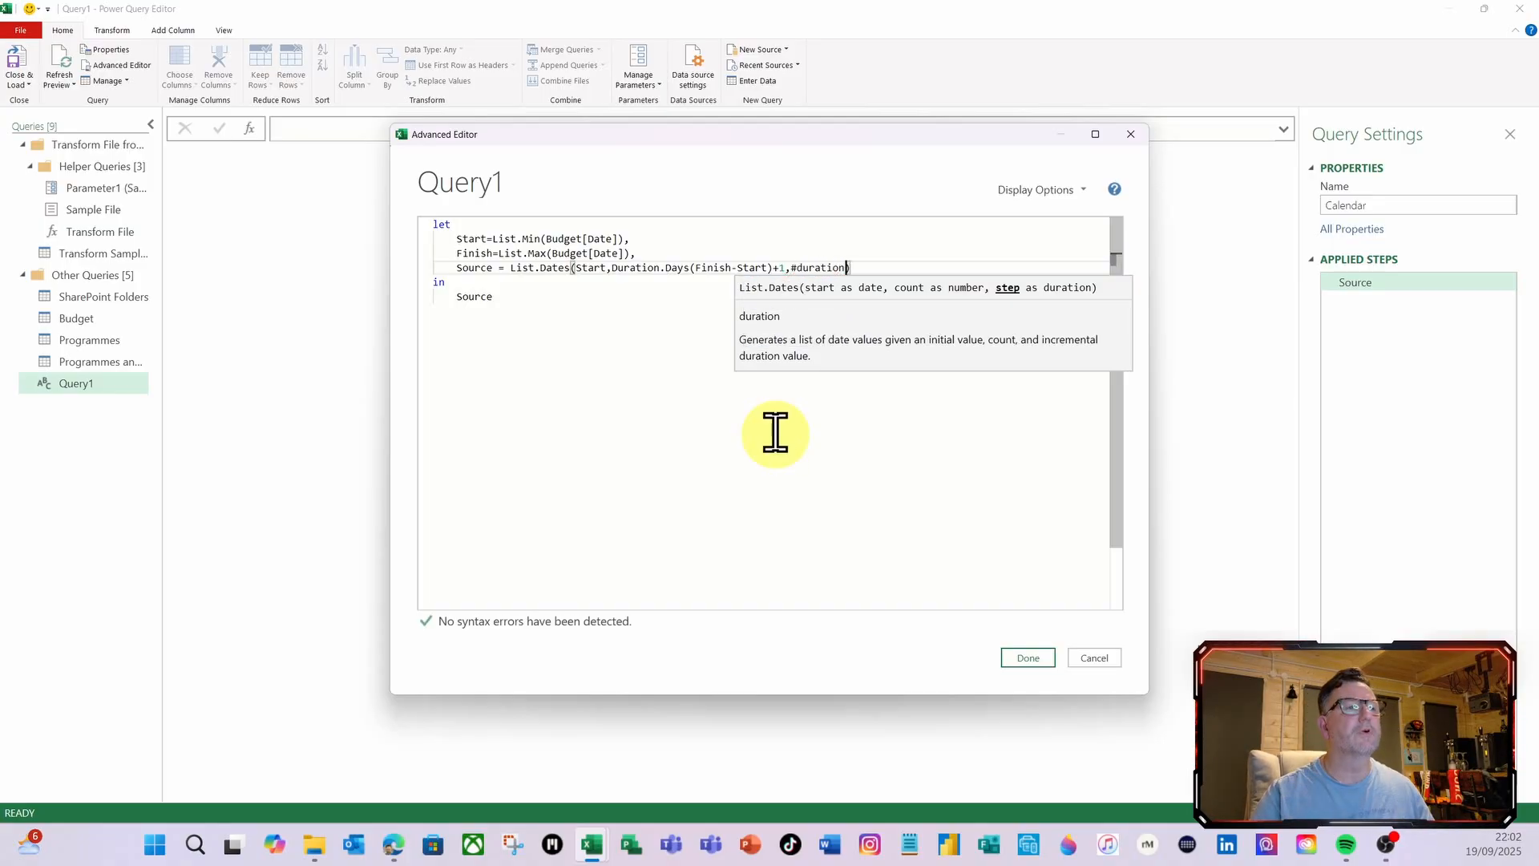
{"action": "type", "text": "("}
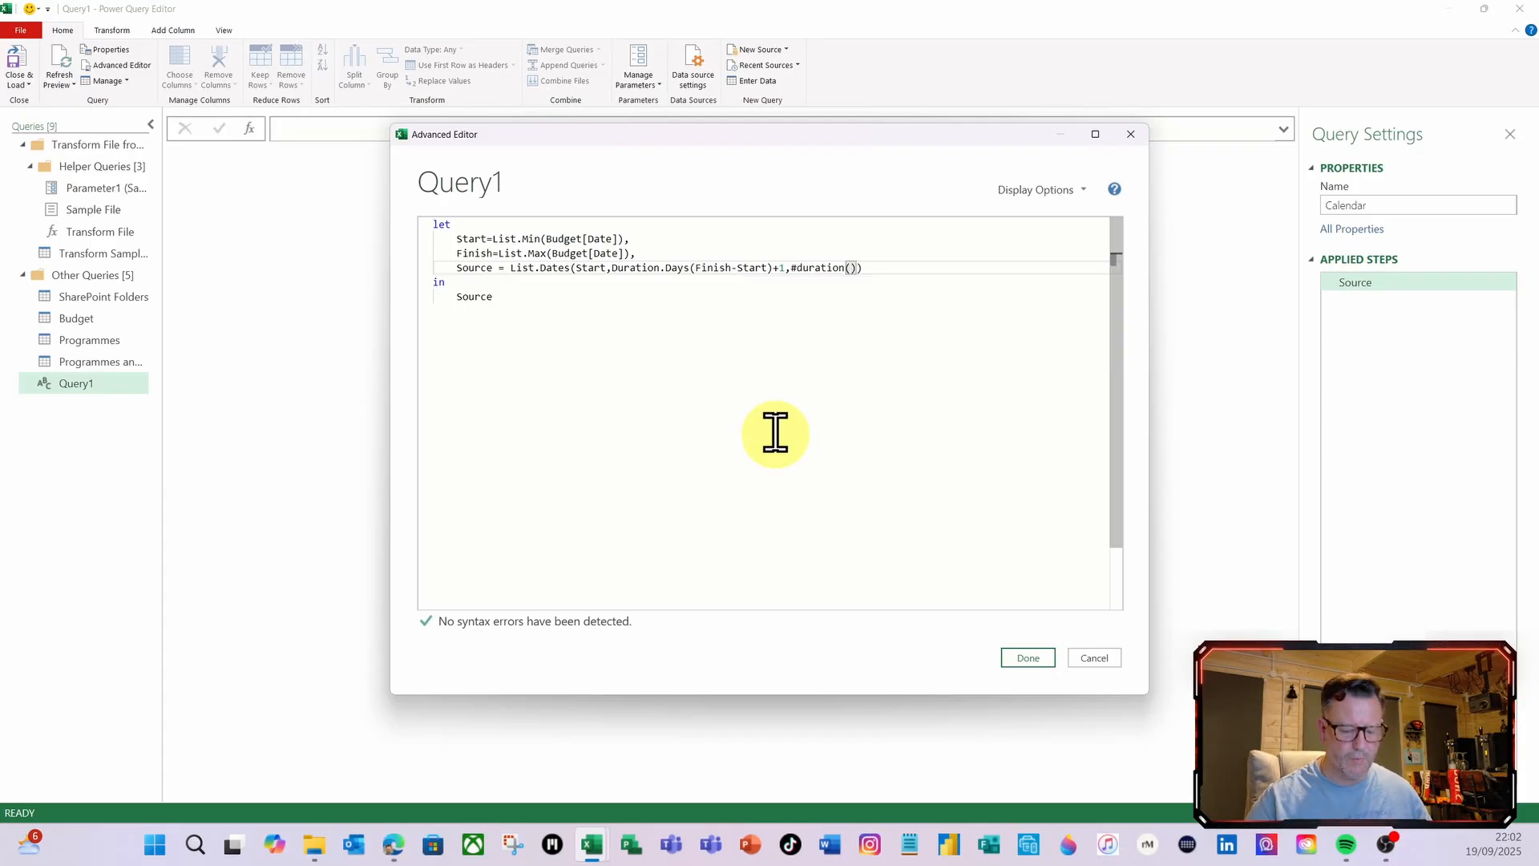
{"action": "type", "text": "1,"}
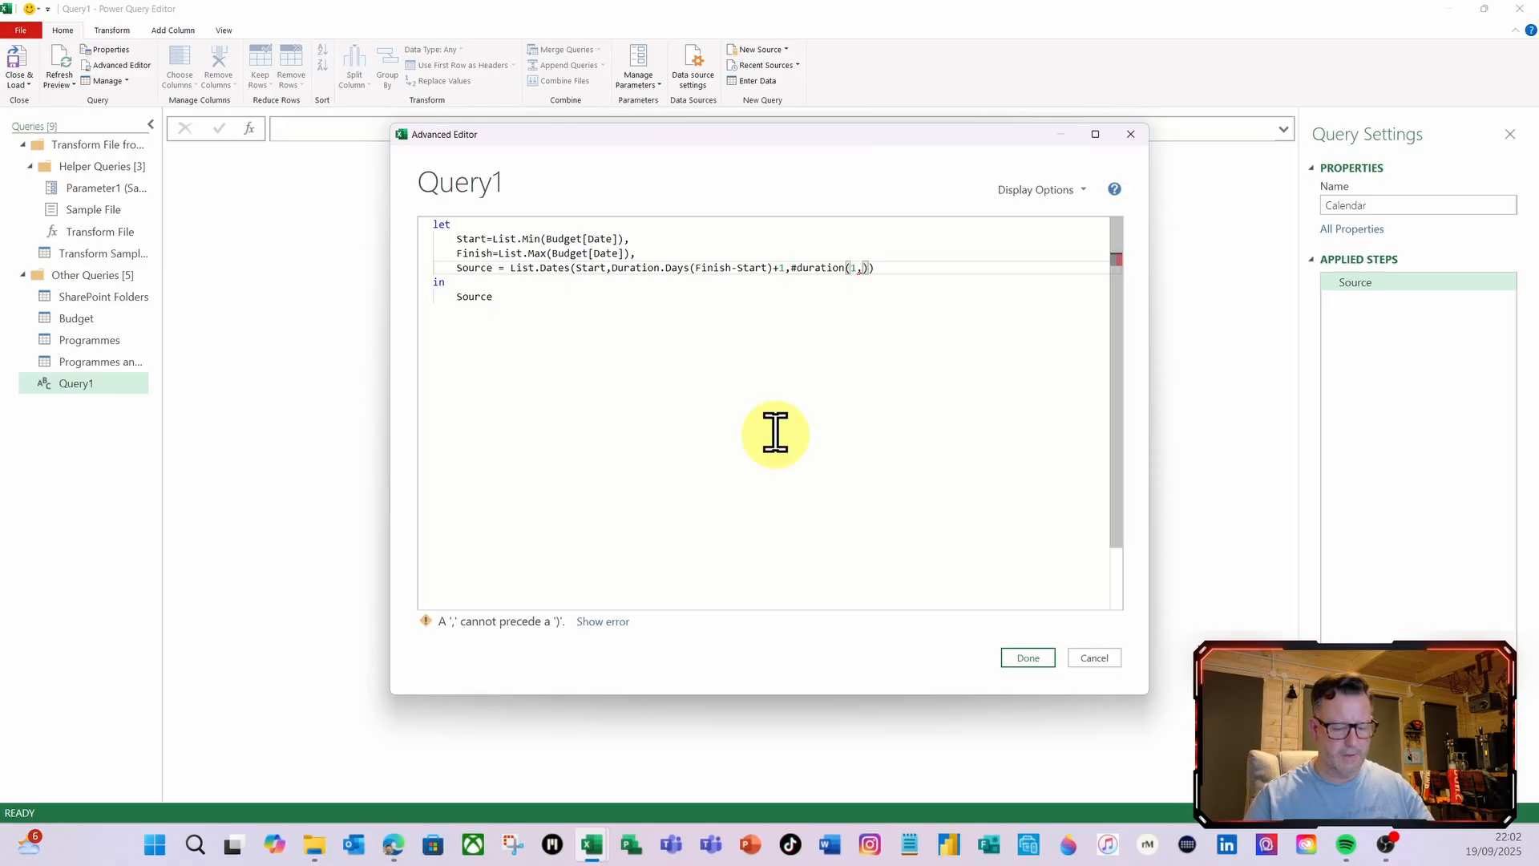
{"action": "type", "text": "0,"}
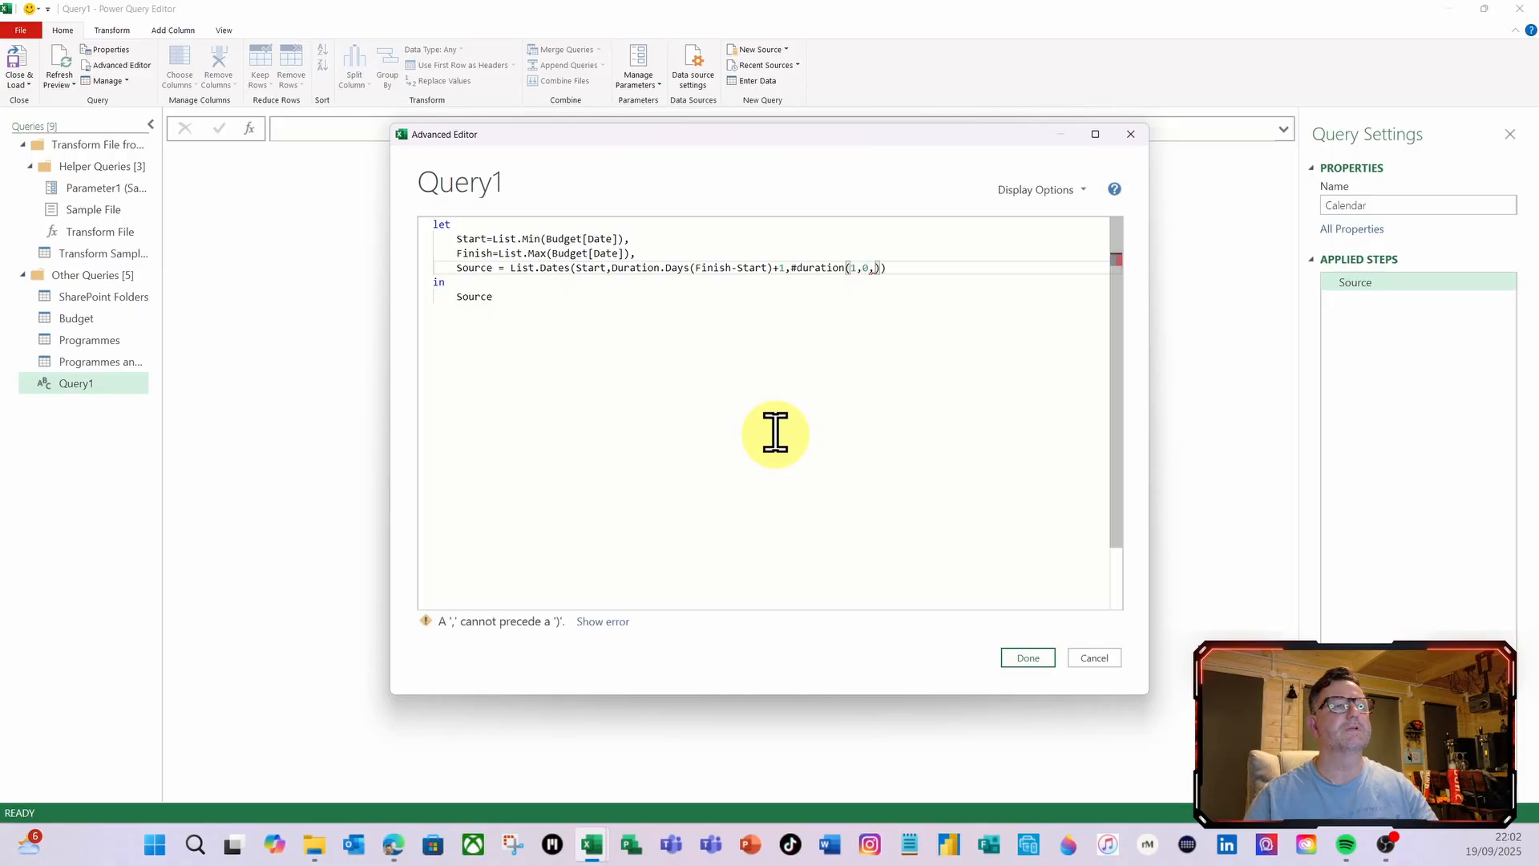
{"action": "type", "text": "0,0"}
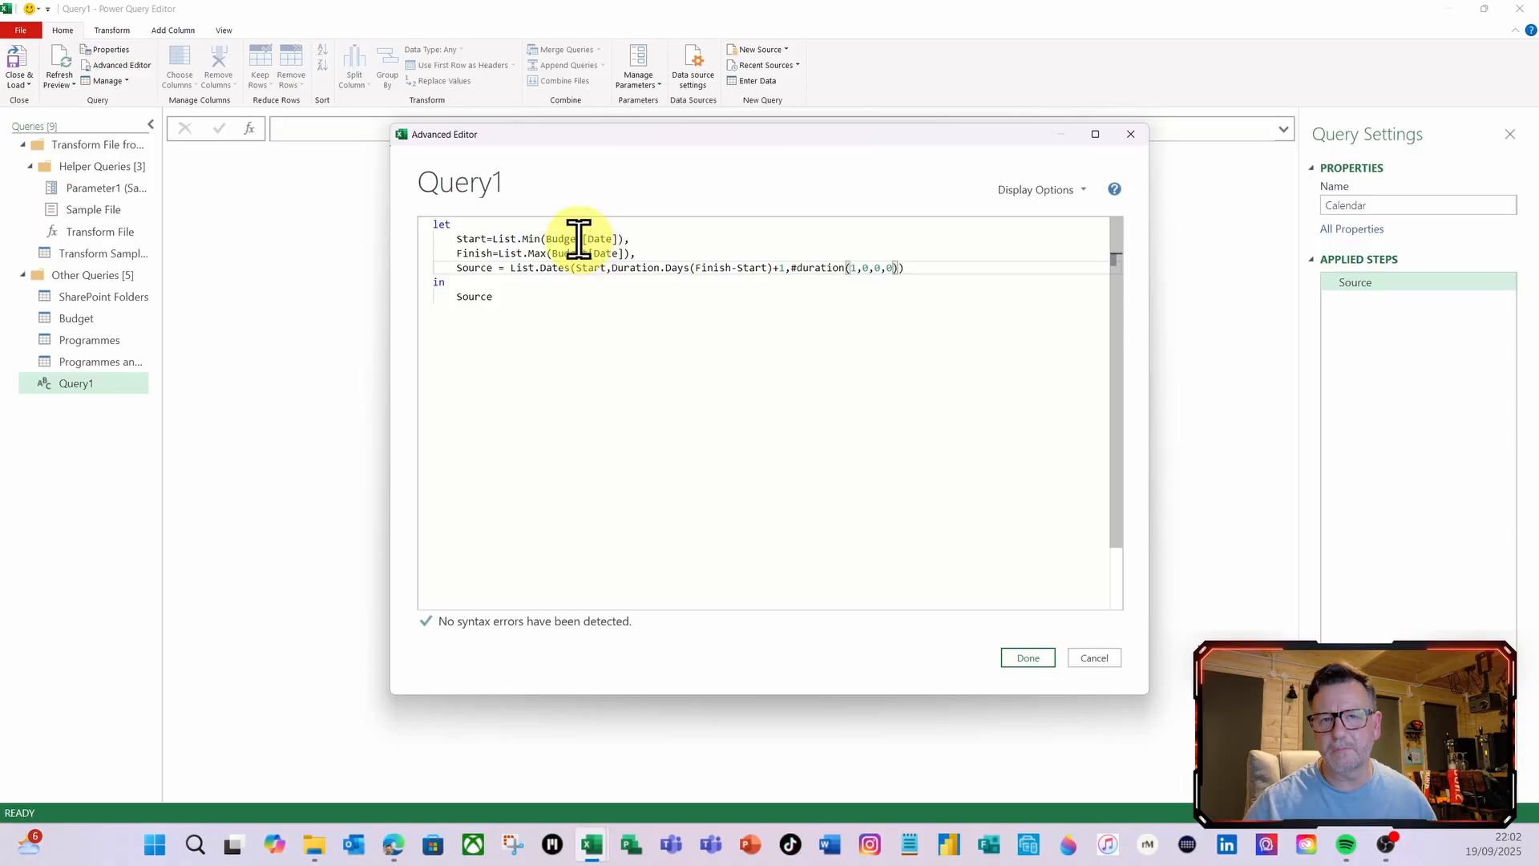
{"action": "mouse_move", "coordinate": [578, 238]}
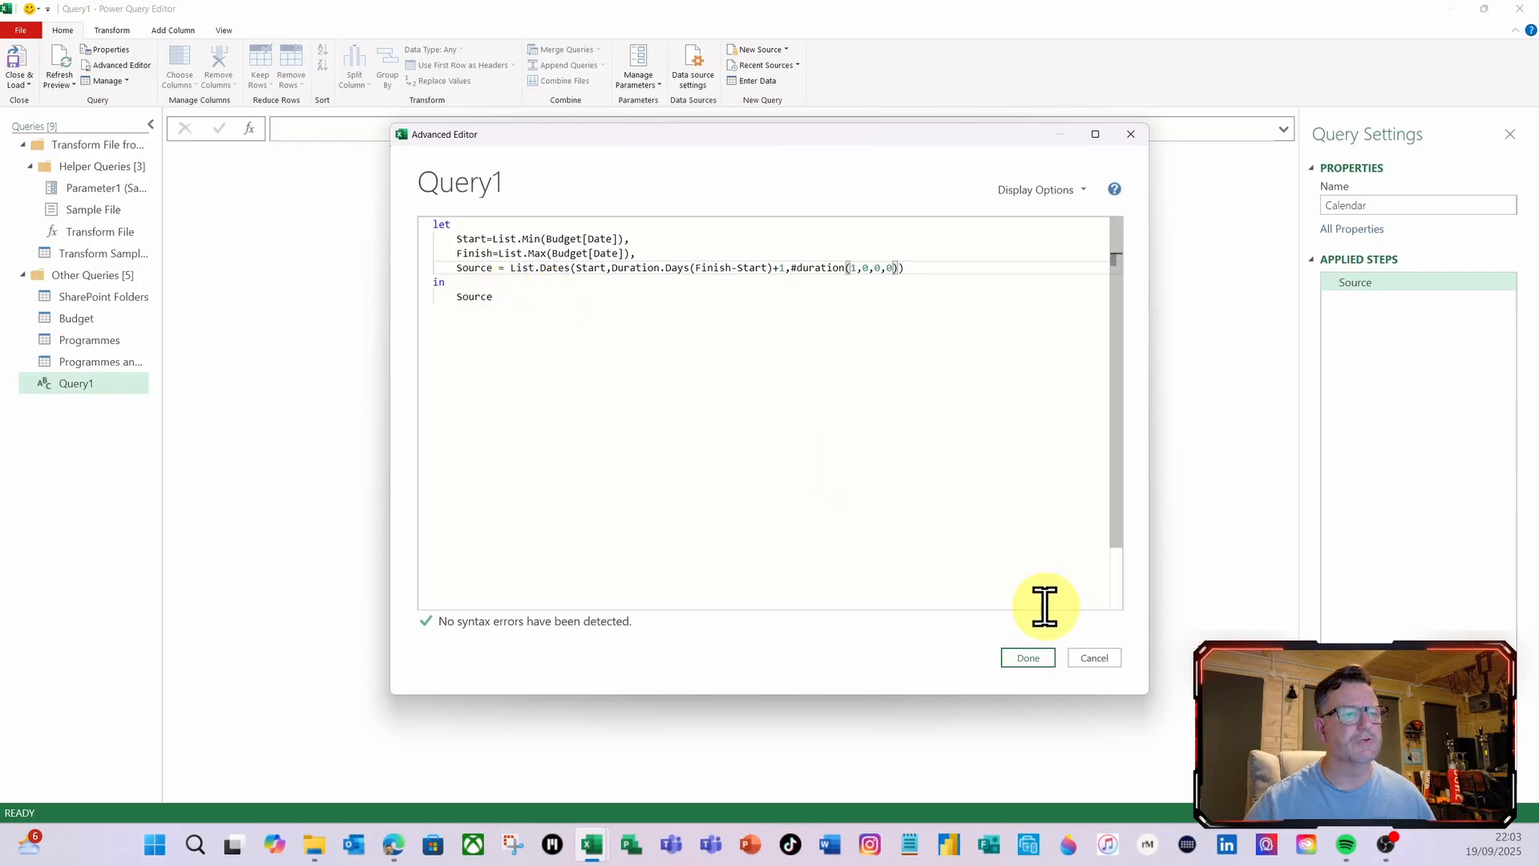
{"action": "left_click", "coordinate": [1042, 662]}
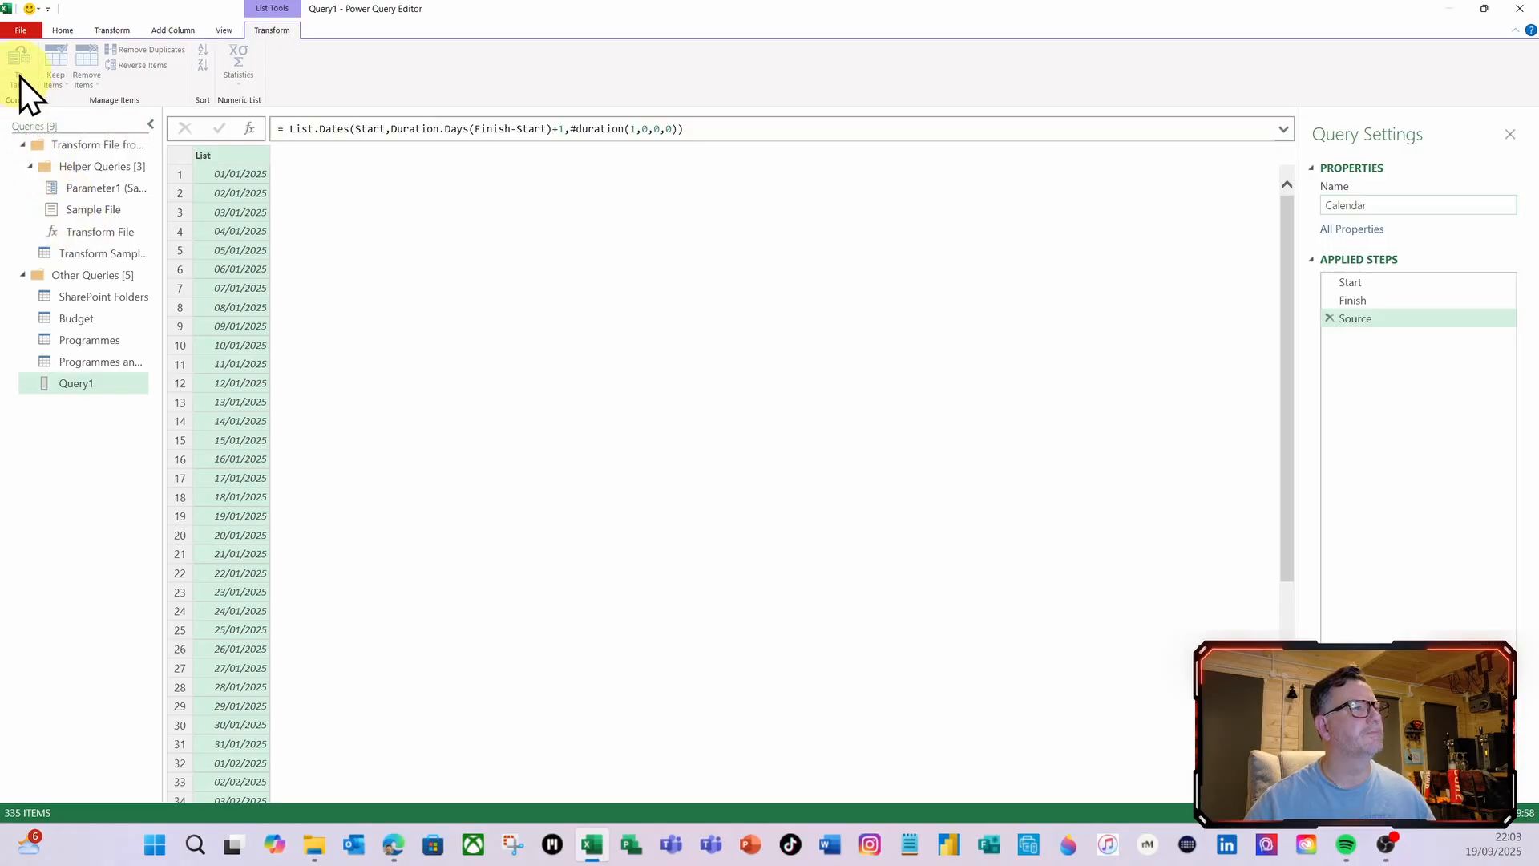
Convert the list of dates to a table with no delimiter and extra columns shown as errors
{"action": "left_click", "coordinate": [240, 157]}
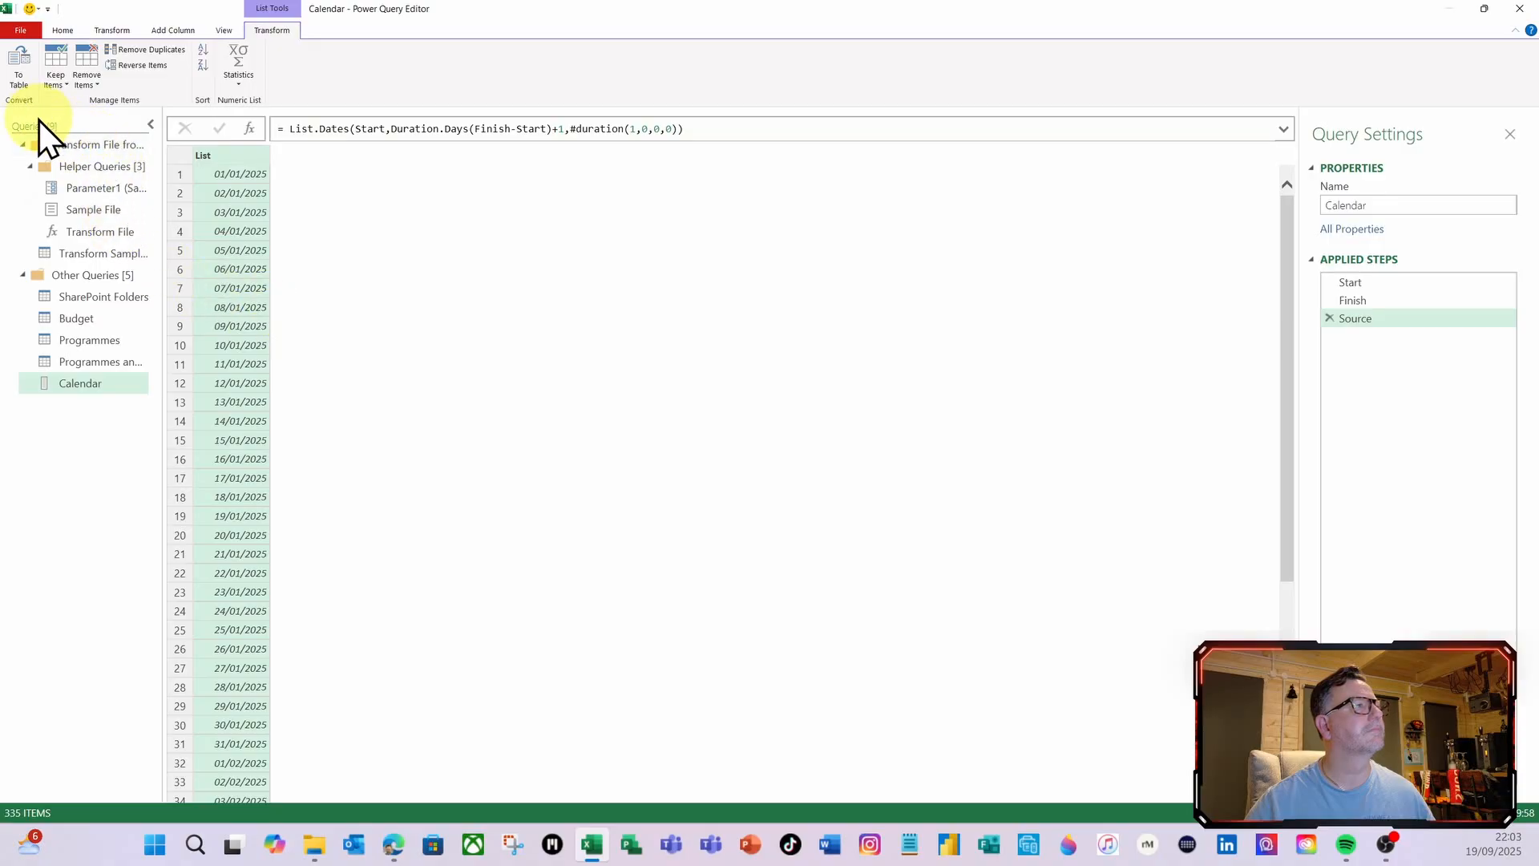
{"action": "left_click", "coordinate": [28, 84]}
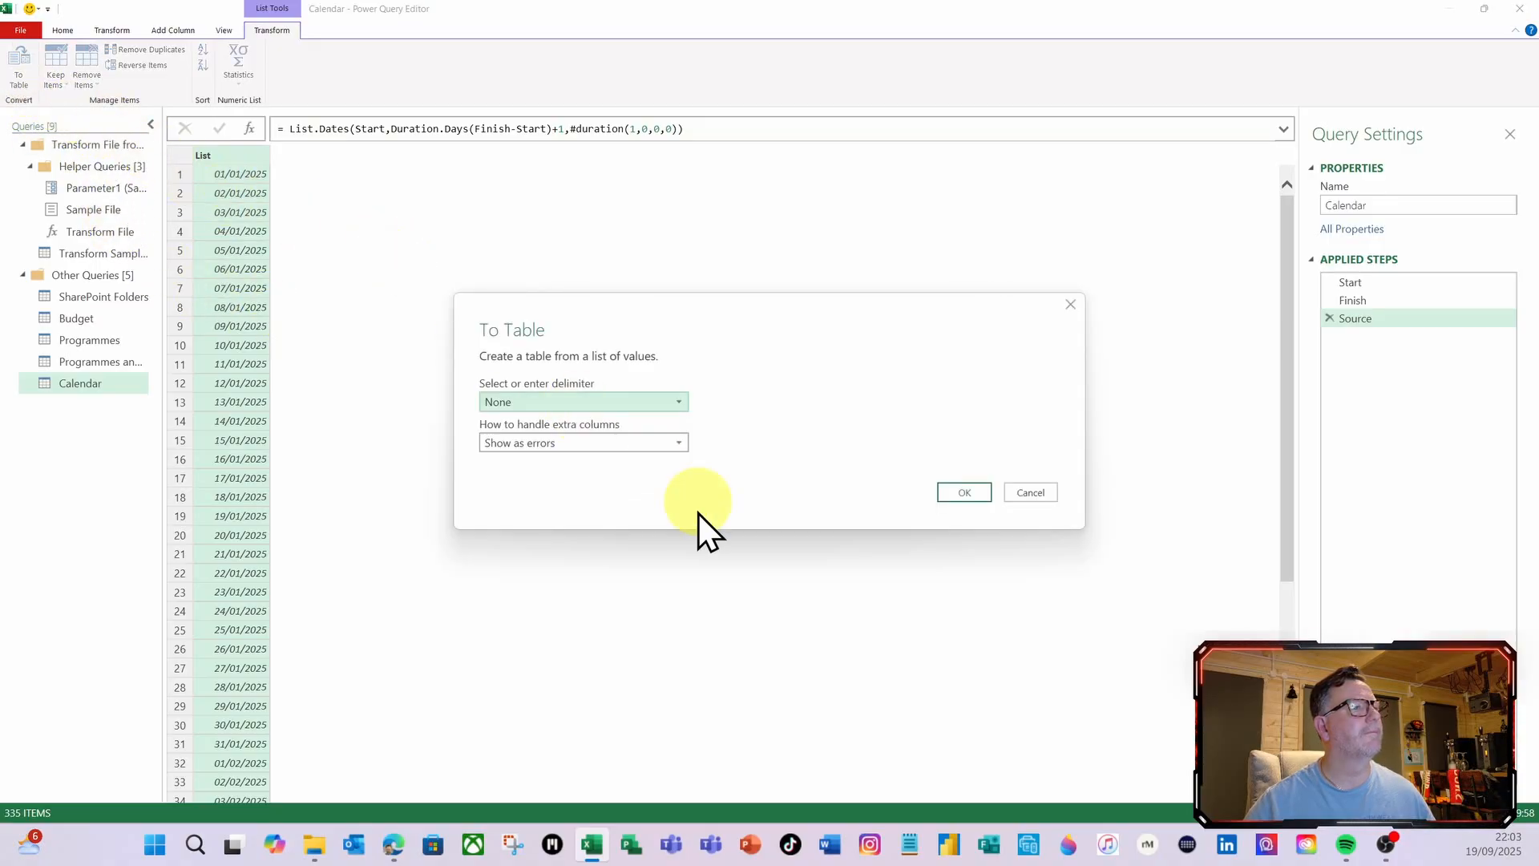
{"action": "left_click", "coordinate": [978, 494]}
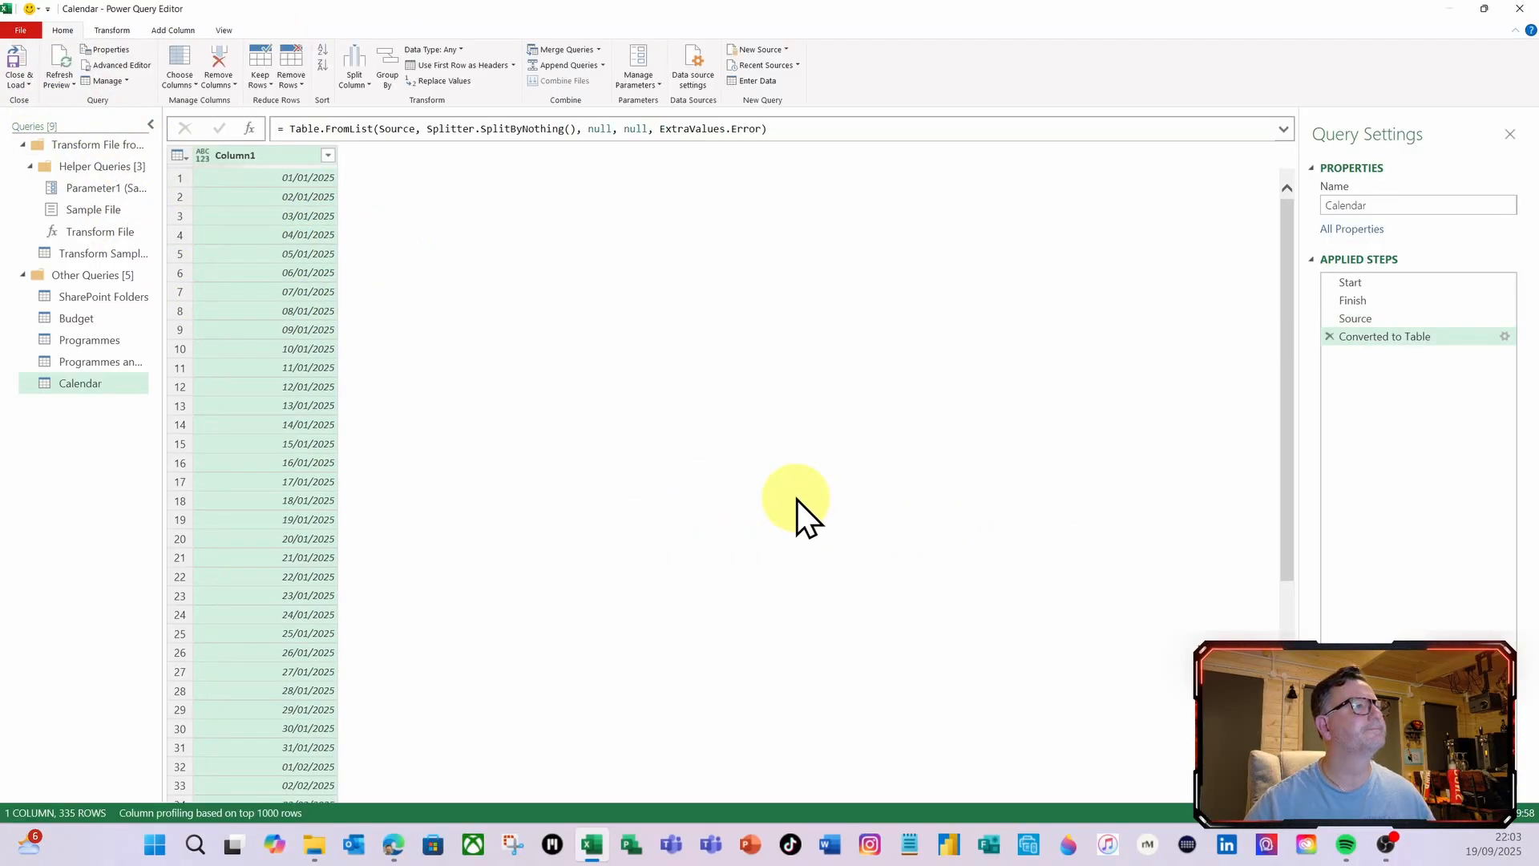
Rename the calendar table's Column1 to Date and set its data type to Date
{"action": "double_click", "coordinate": [242, 158]}
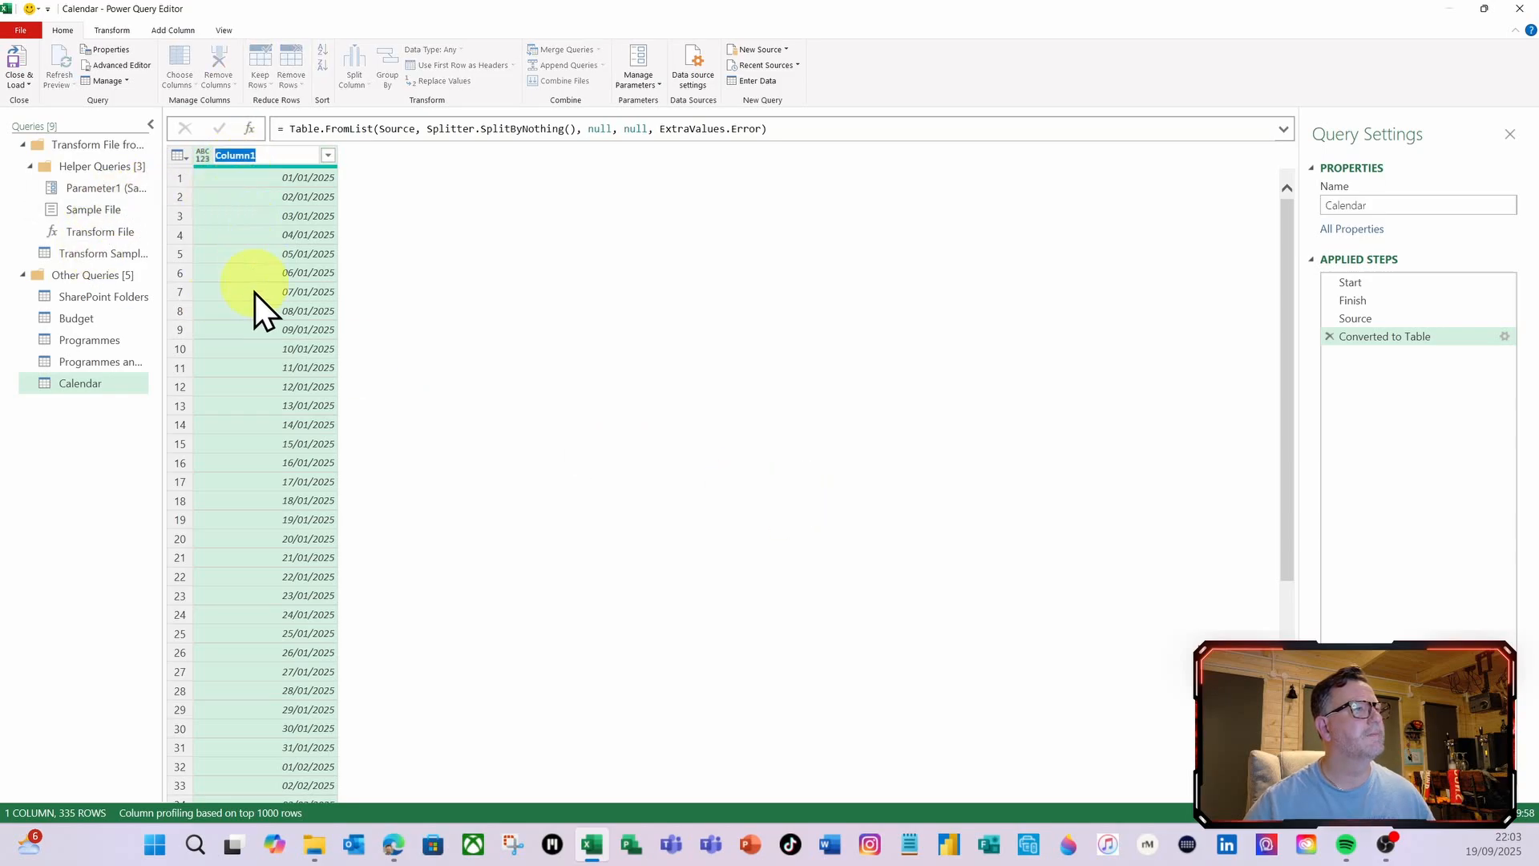
{"action": "type", "text": "Da"}
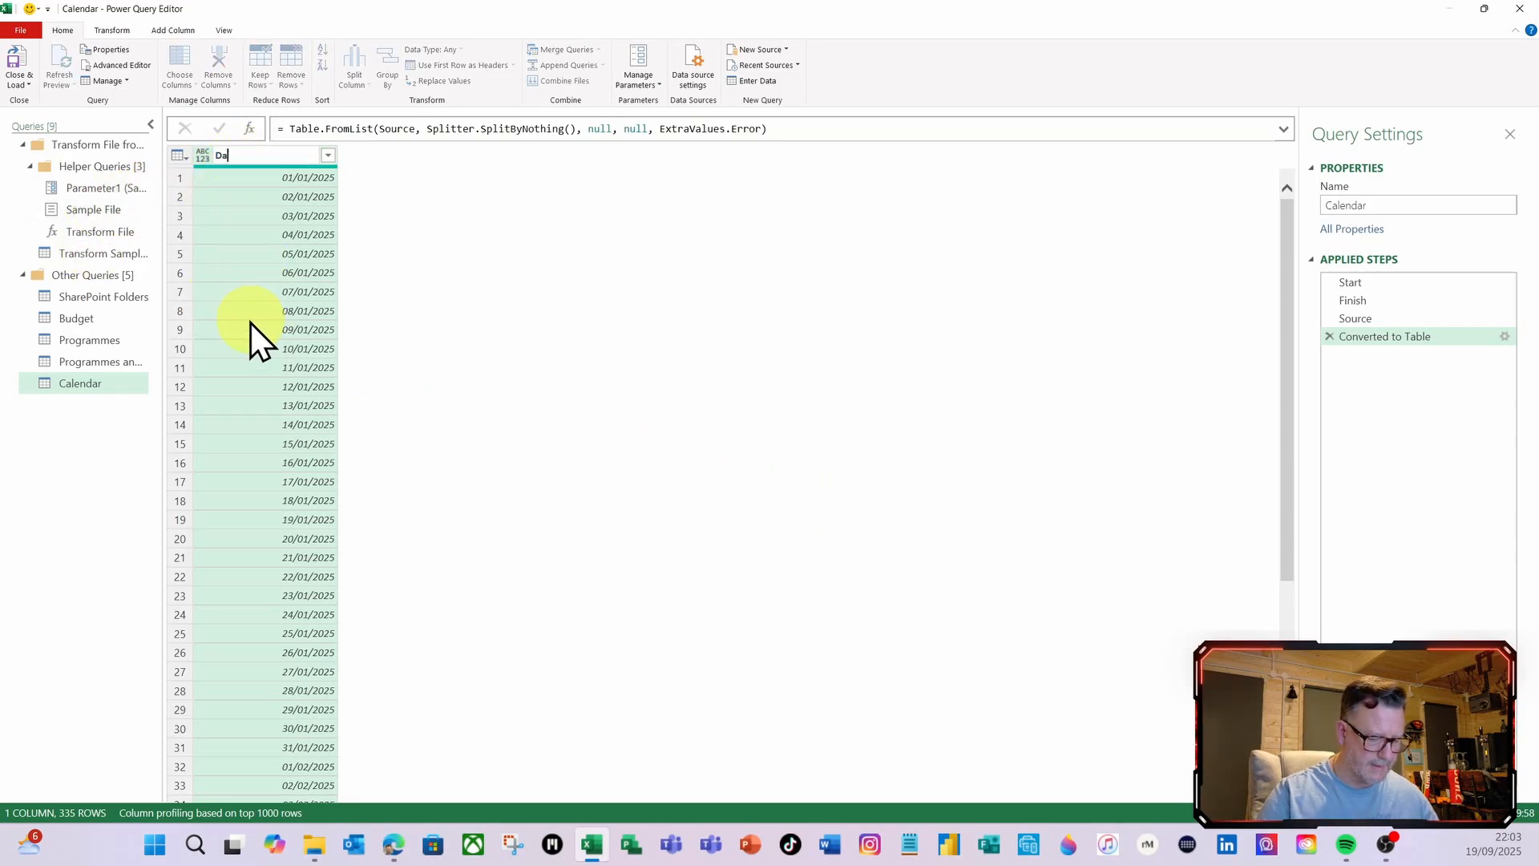
{"action": "type", "text": "te"}
{"action": "key", "text": "Return"}
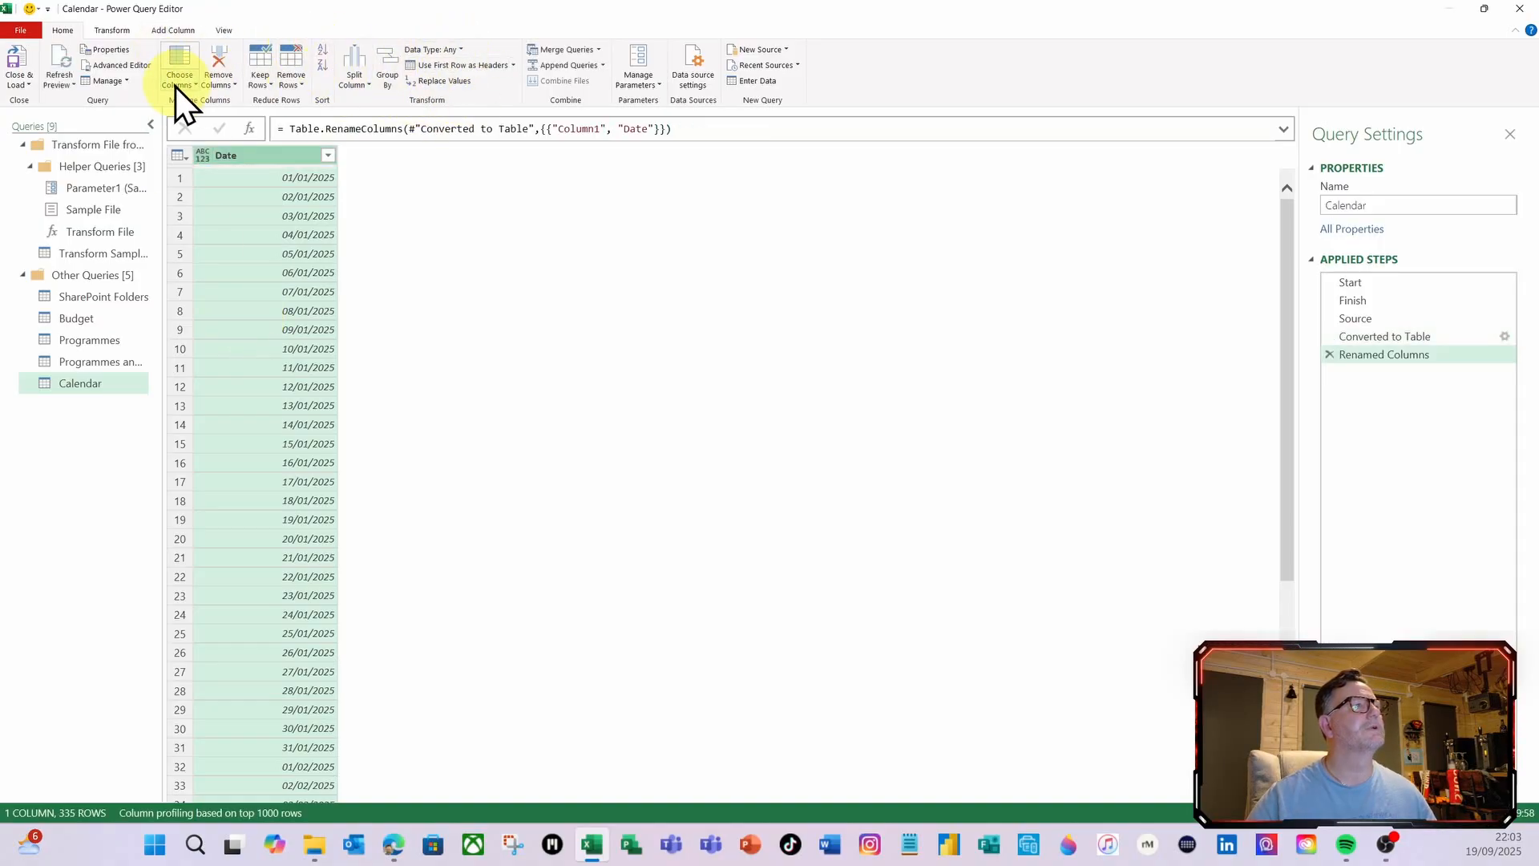
{"action": "left_click", "coordinate": [462, 53]}
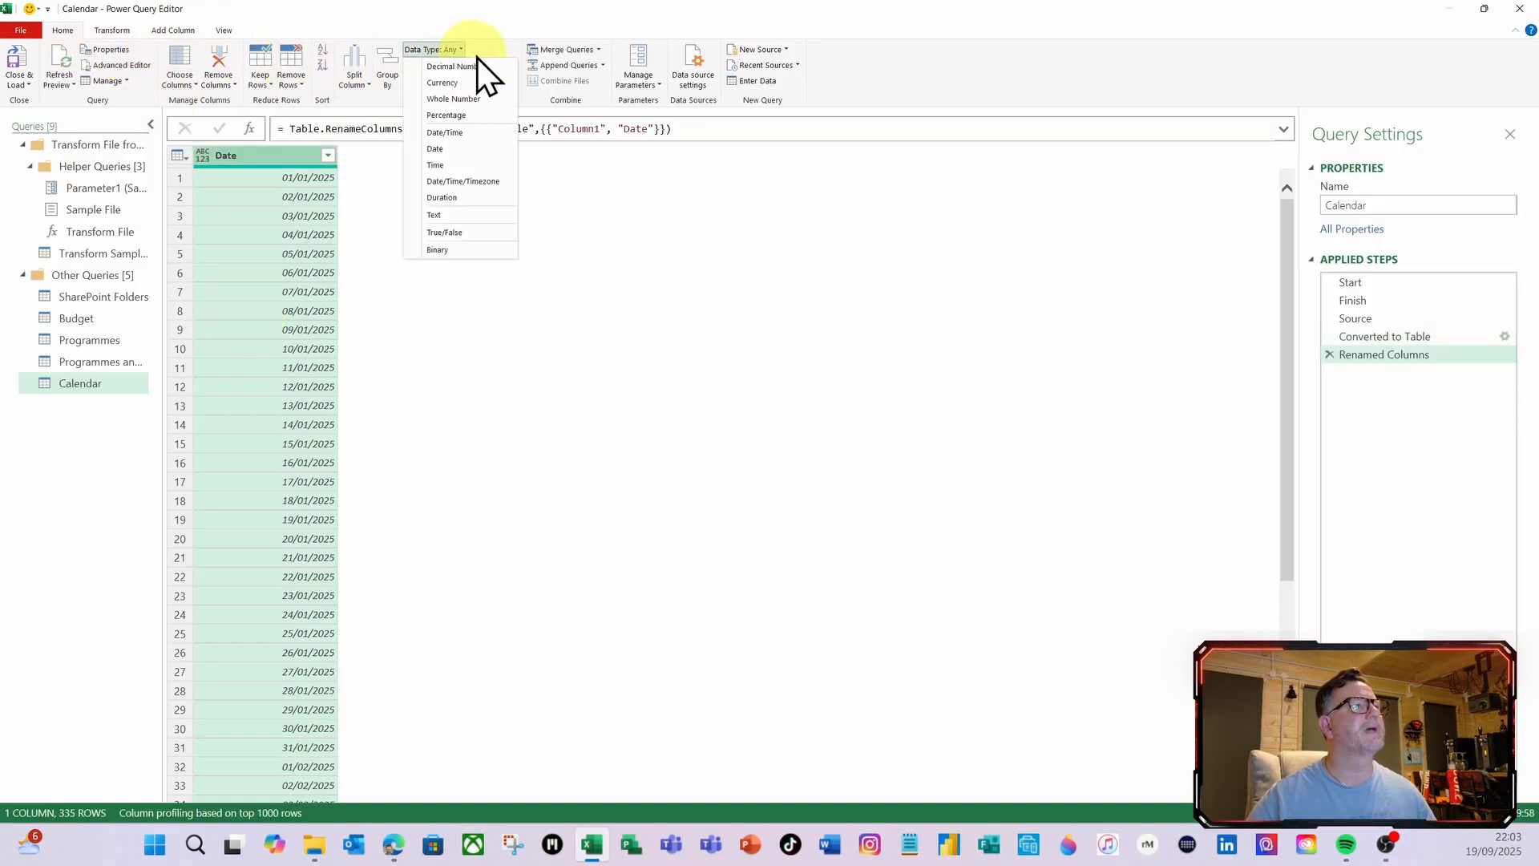
{"action": "left_click", "coordinate": [446, 150]}
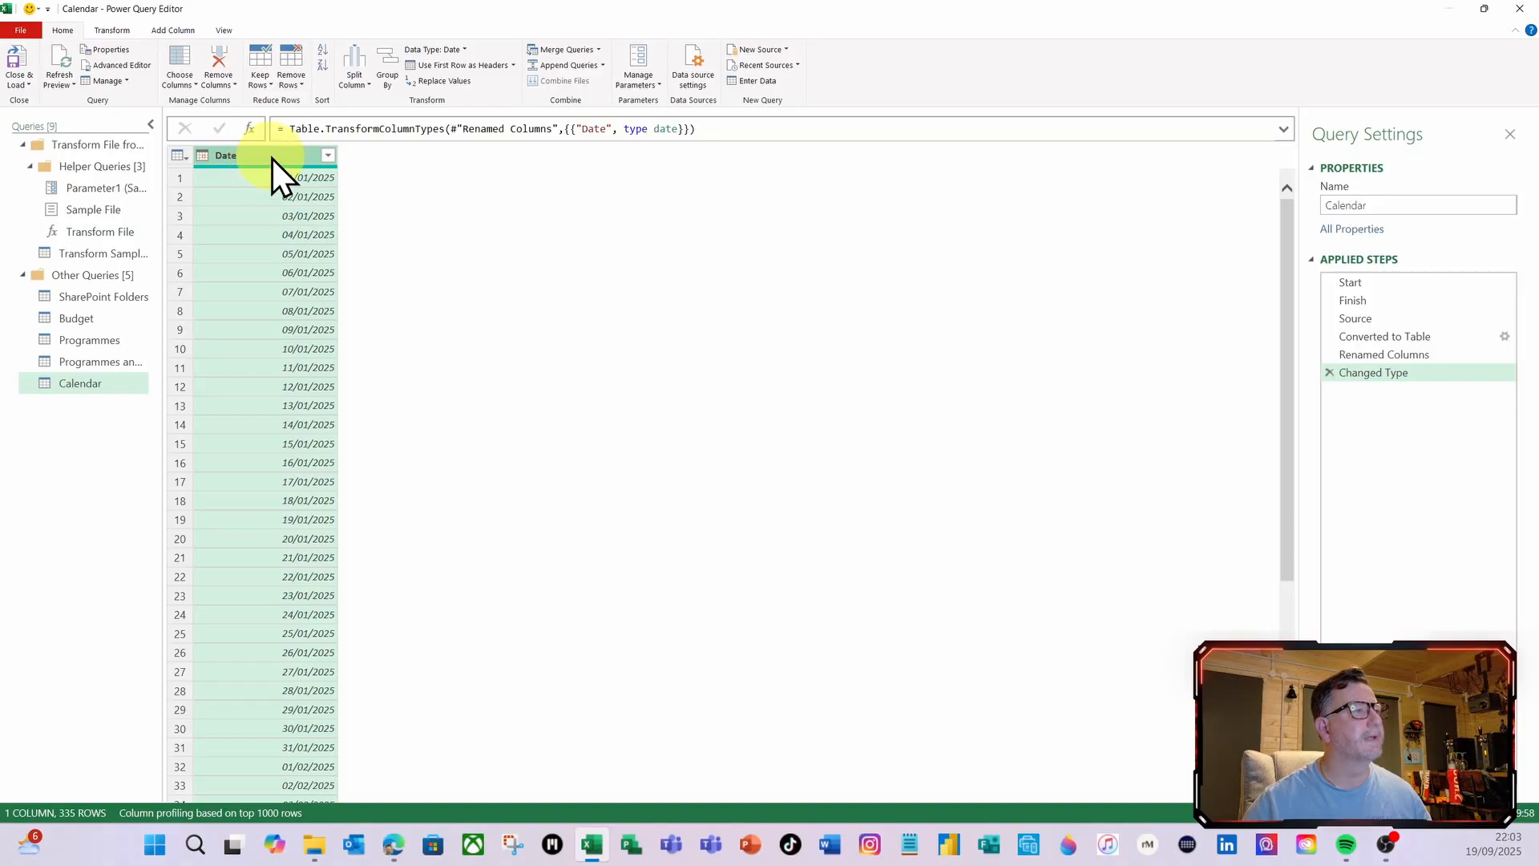
Add a Year column and a Month number column derived from the calendar's Date column
{"action": "left_click", "coordinate": [174, 32]}
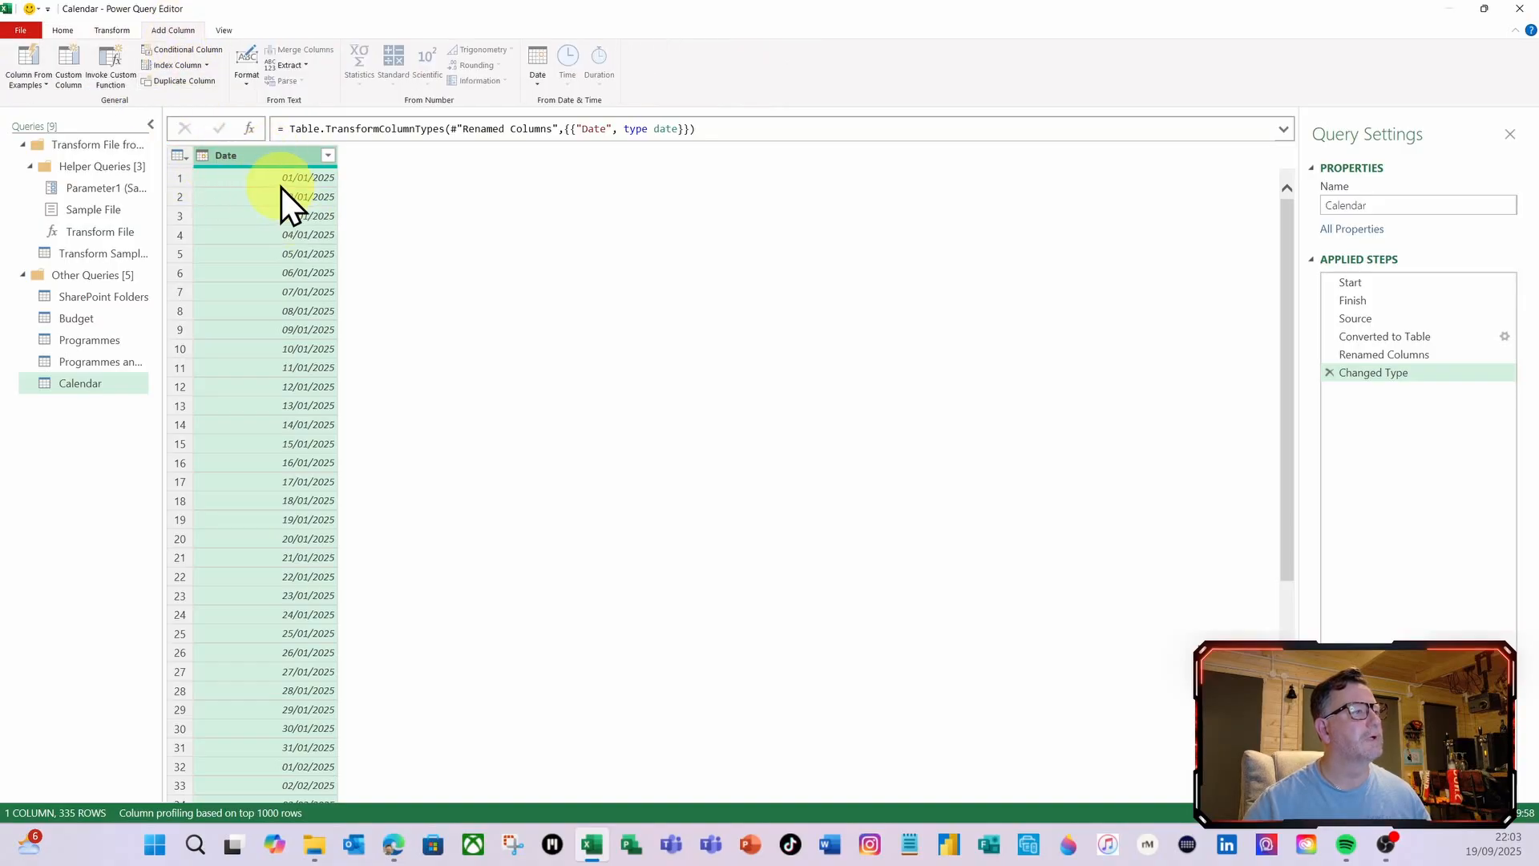
{"action": "left_click", "coordinate": [539, 81]}
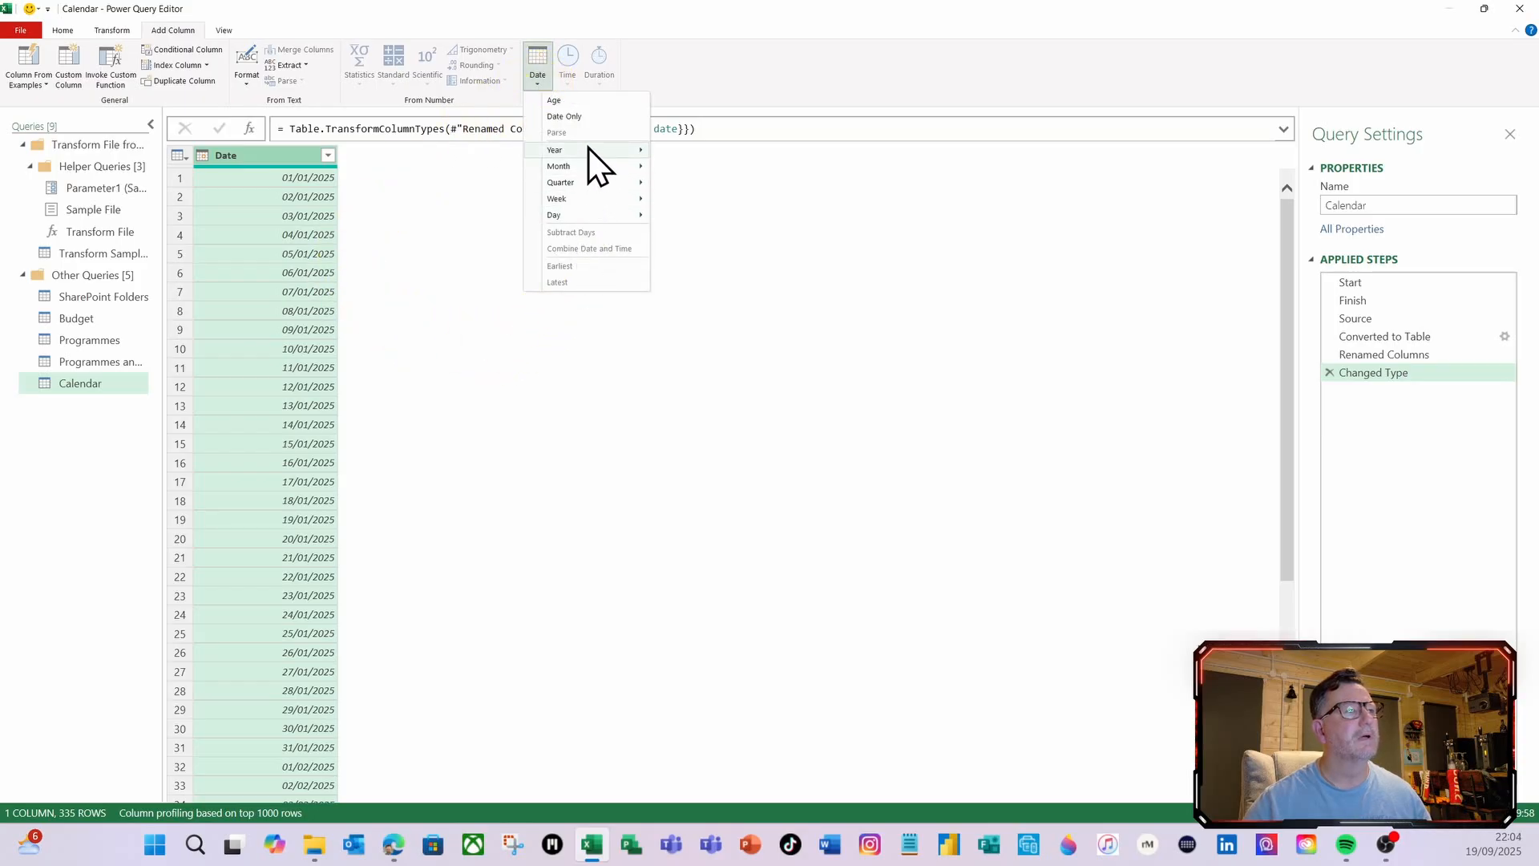
{"action": "mouse_move", "coordinate": [590, 149]}
{"action": "left_click", "coordinate": [704, 156]}
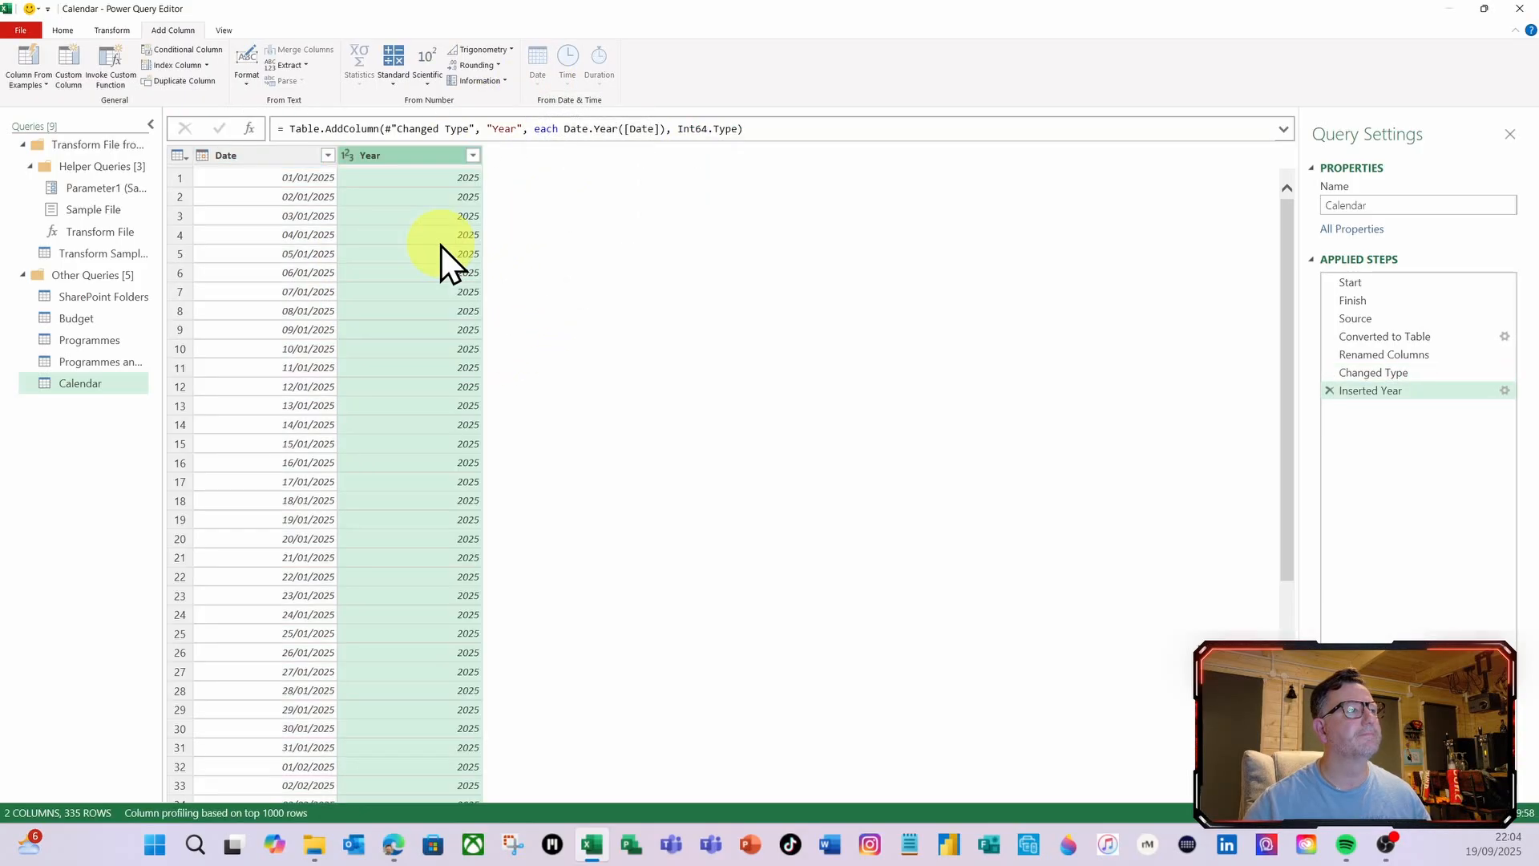
{"action": "left_click", "coordinate": [247, 156]}
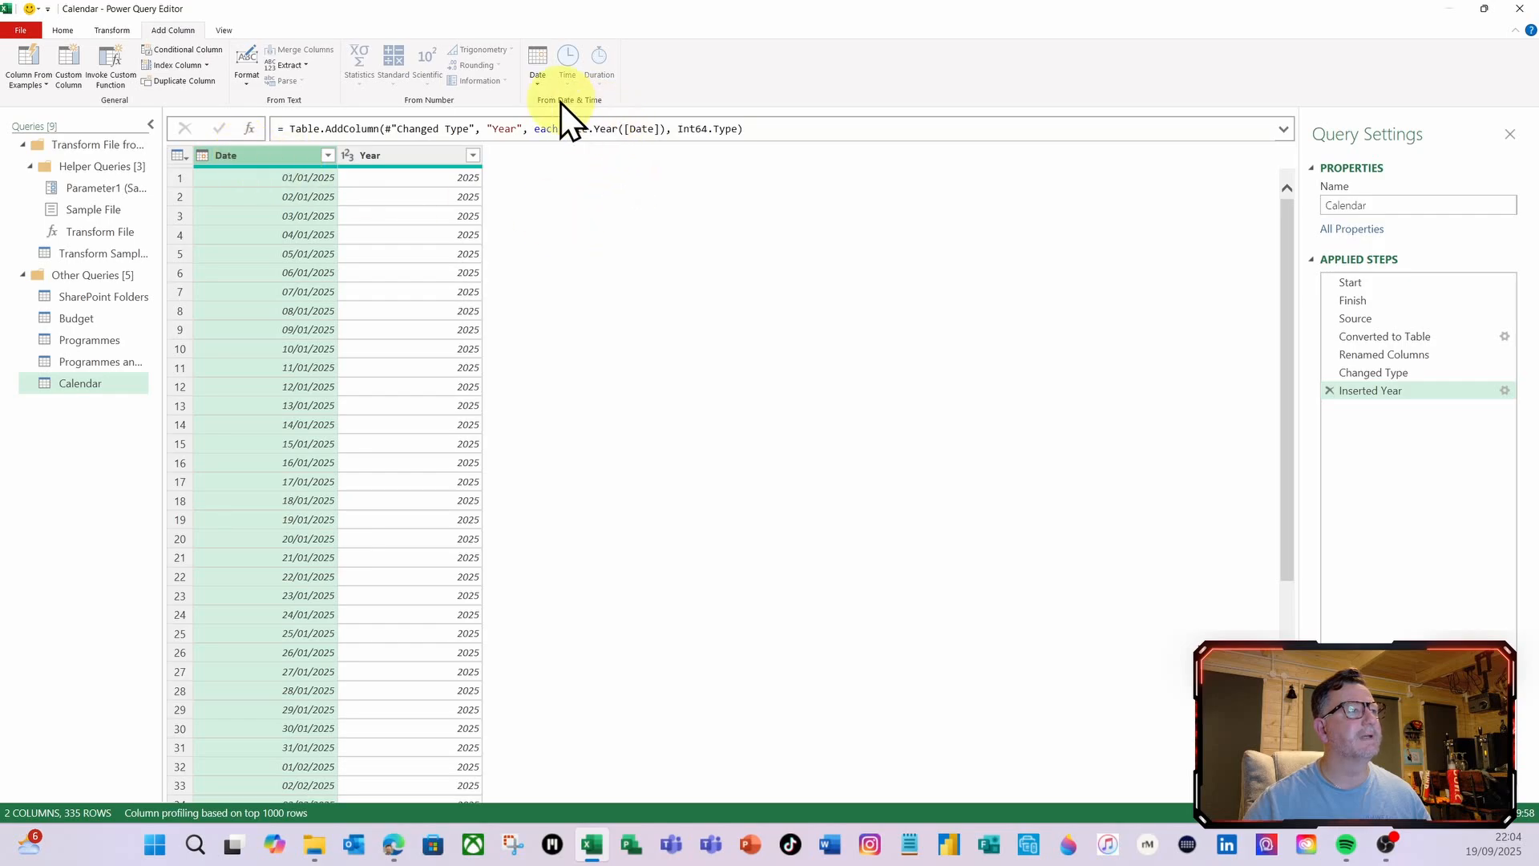
{"action": "left_click", "coordinate": [543, 88]}
{"action": "mouse_move", "coordinate": [560, 170]}
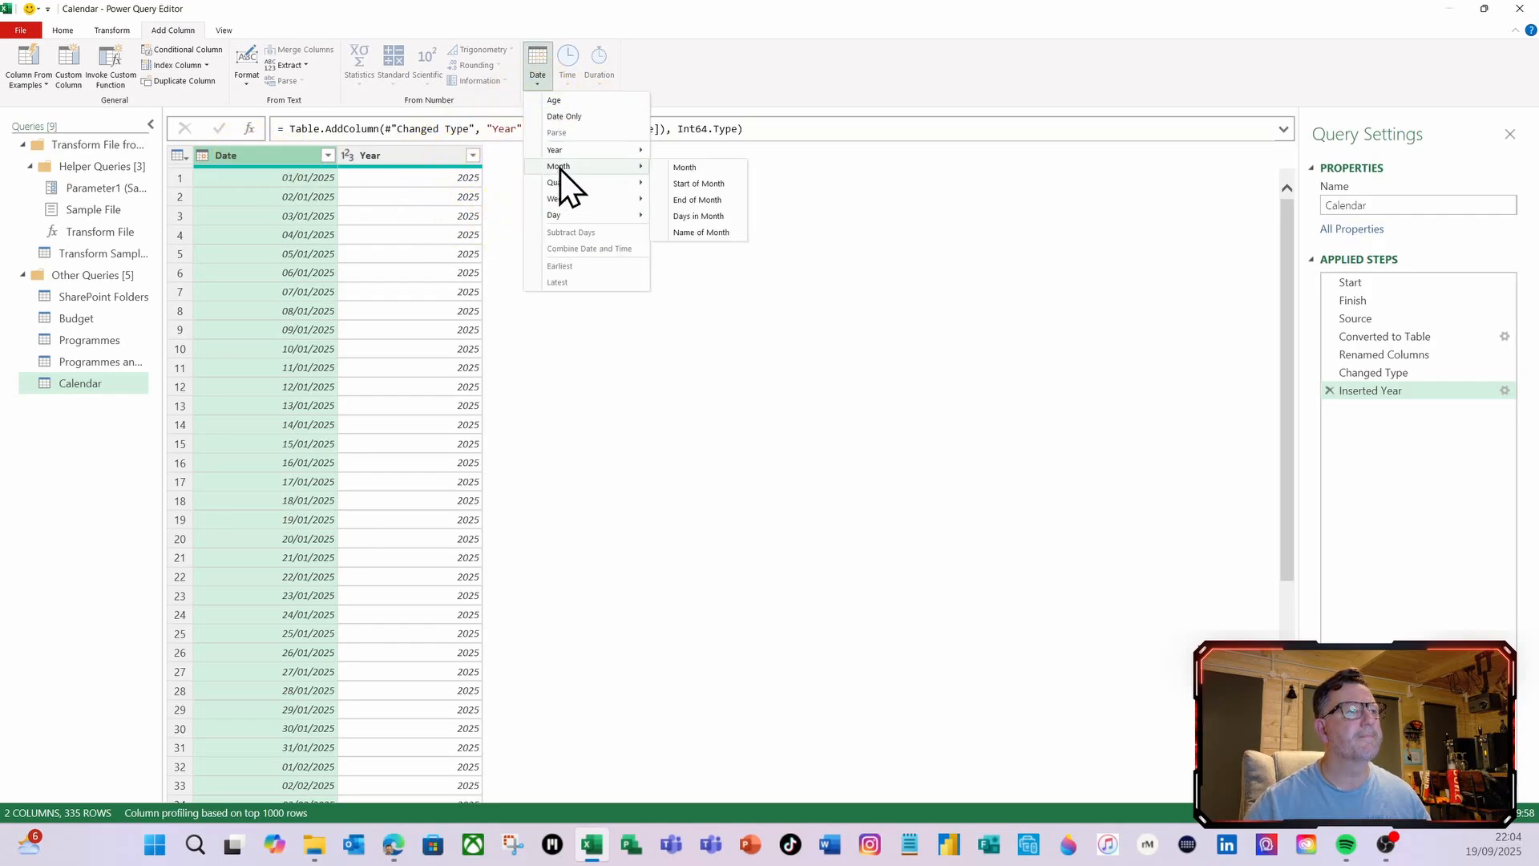
{"action": "left_click", "coordinate": [700, 170]}
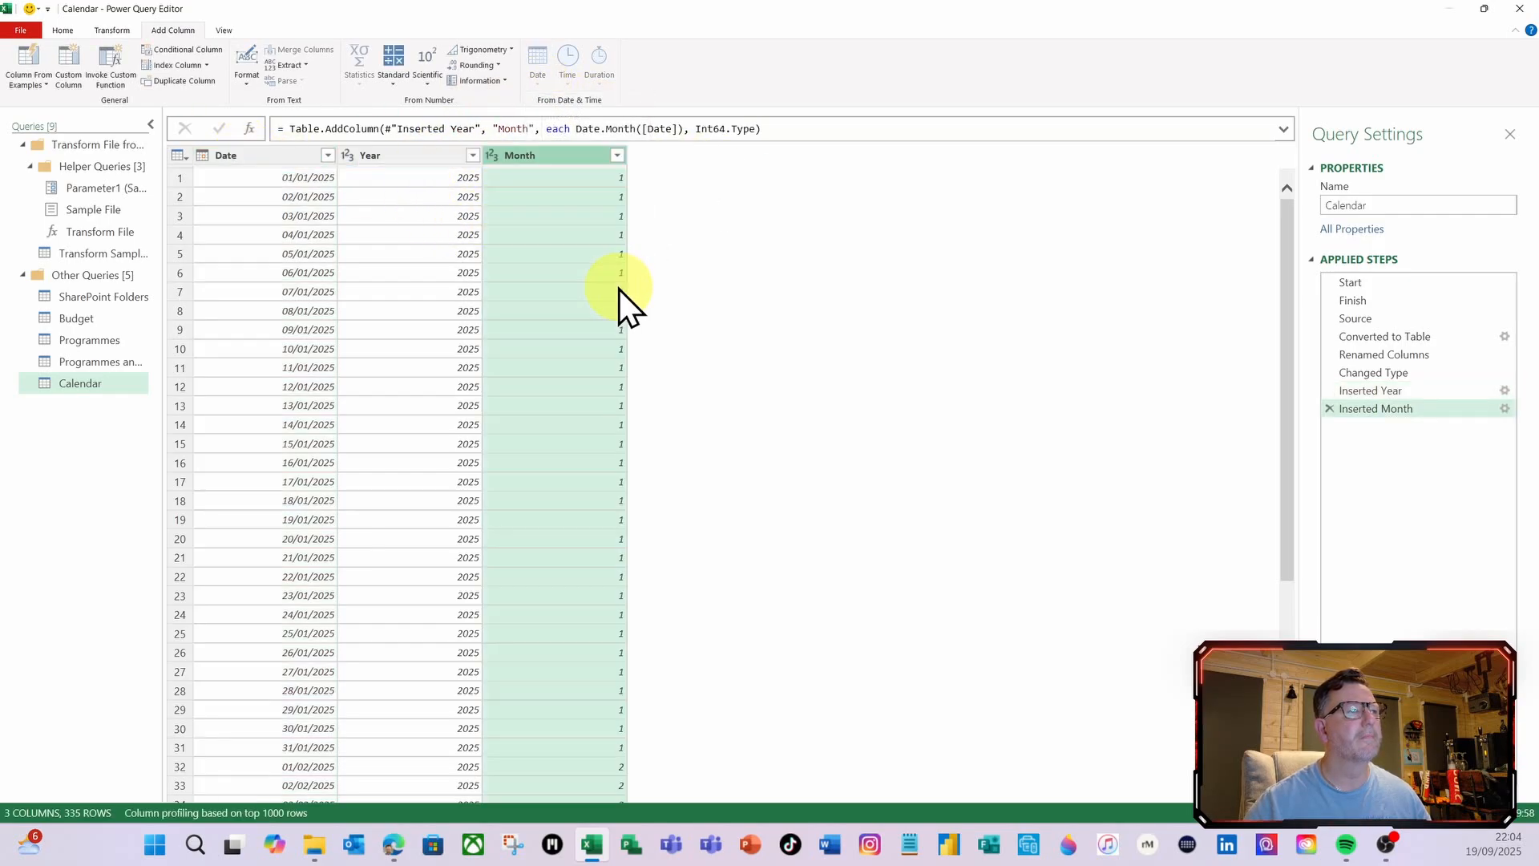
Add a column with the name of the month derived from the calendar's Date column
{"action": "left_click", "coordinate": [271, 155]}
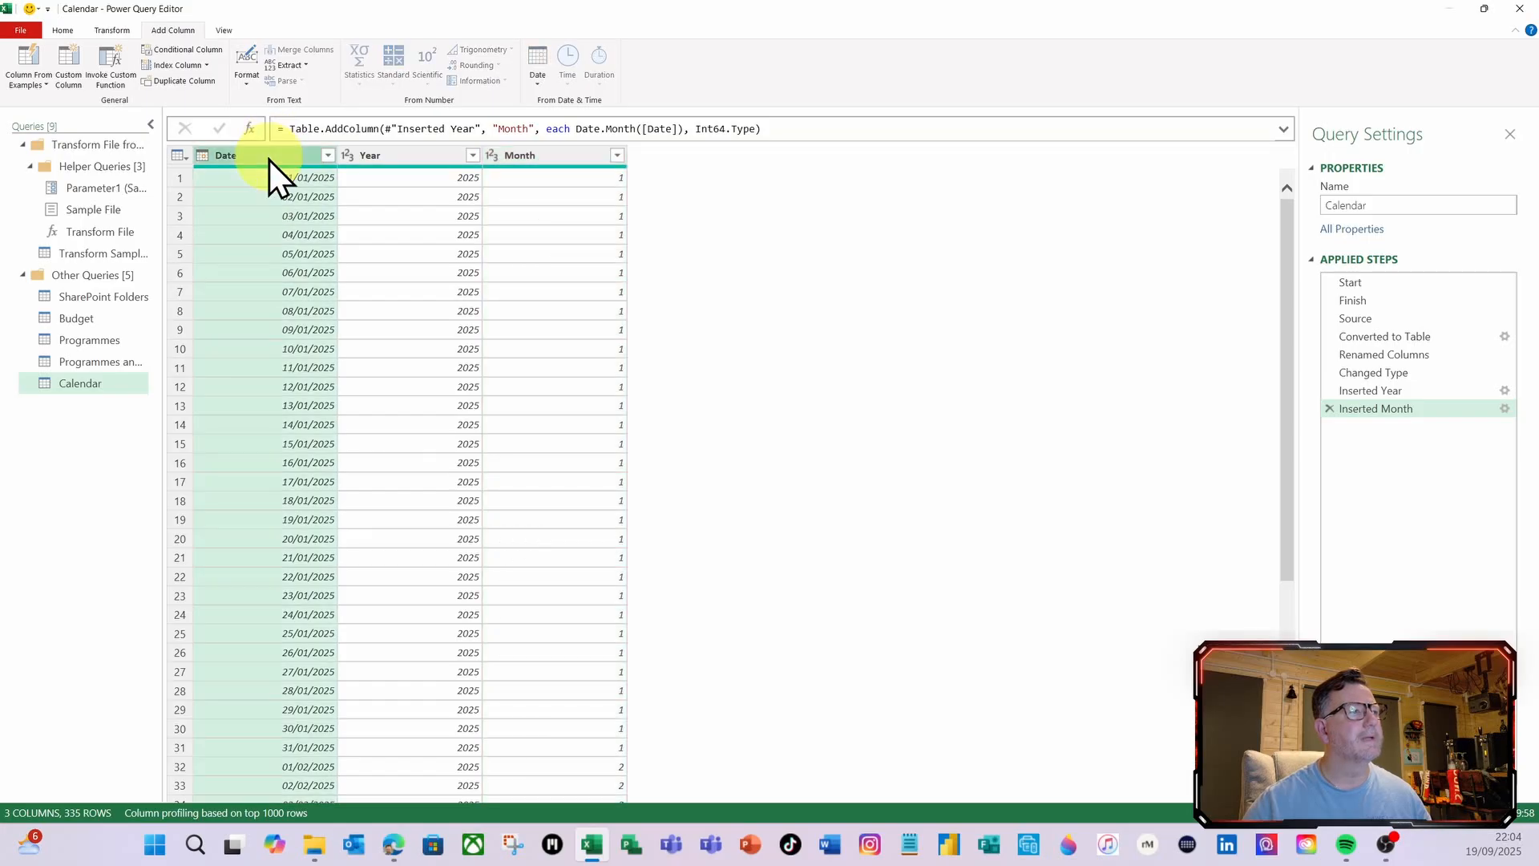
{"action": "left_click", "coordinate": [540, 87]}
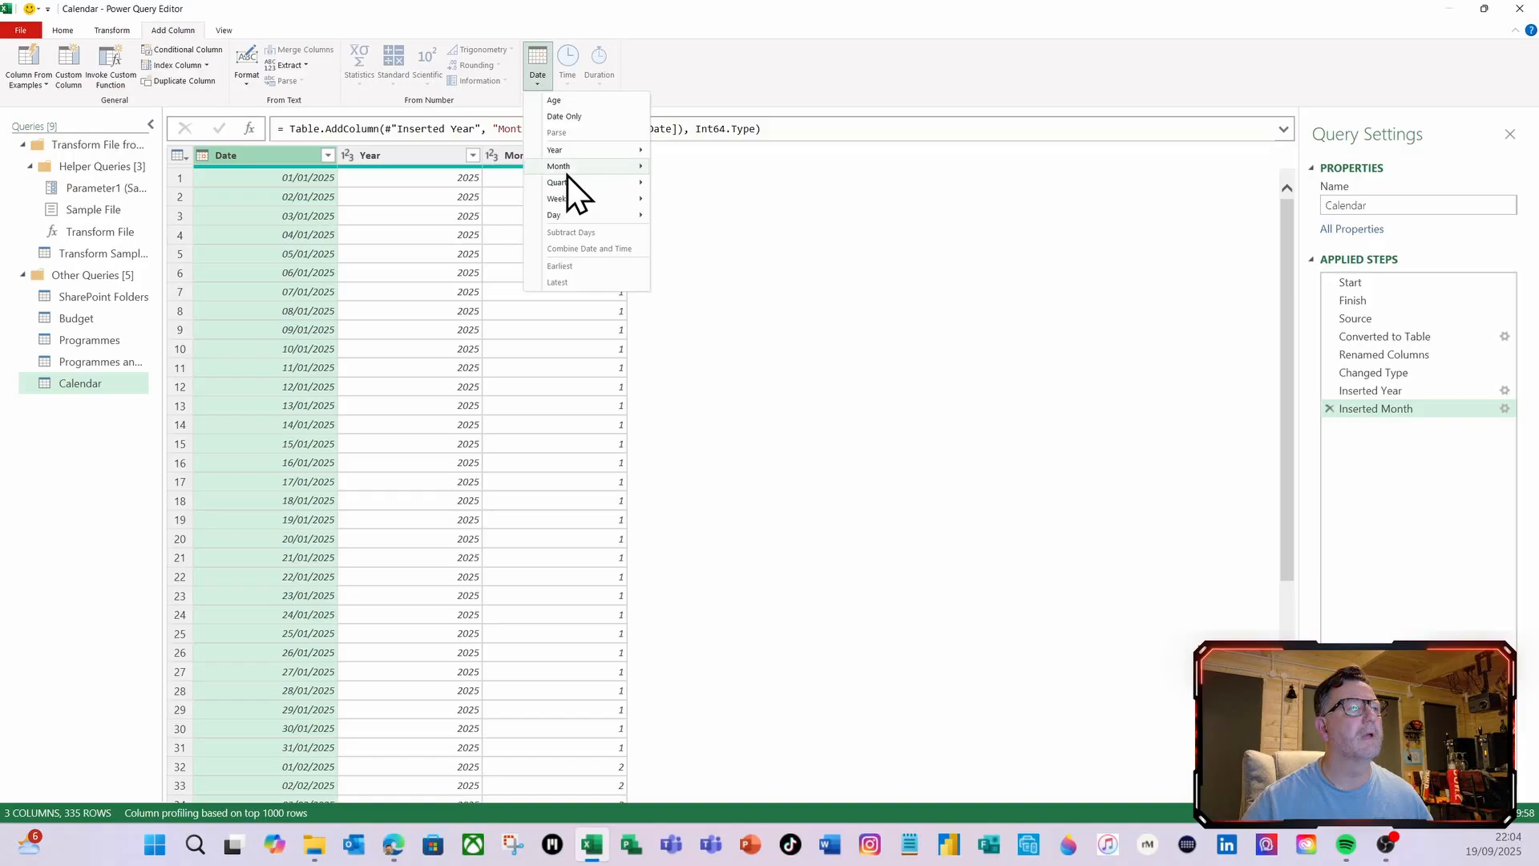
{"action": "mouse_move", "coordinate": [569, 170]}
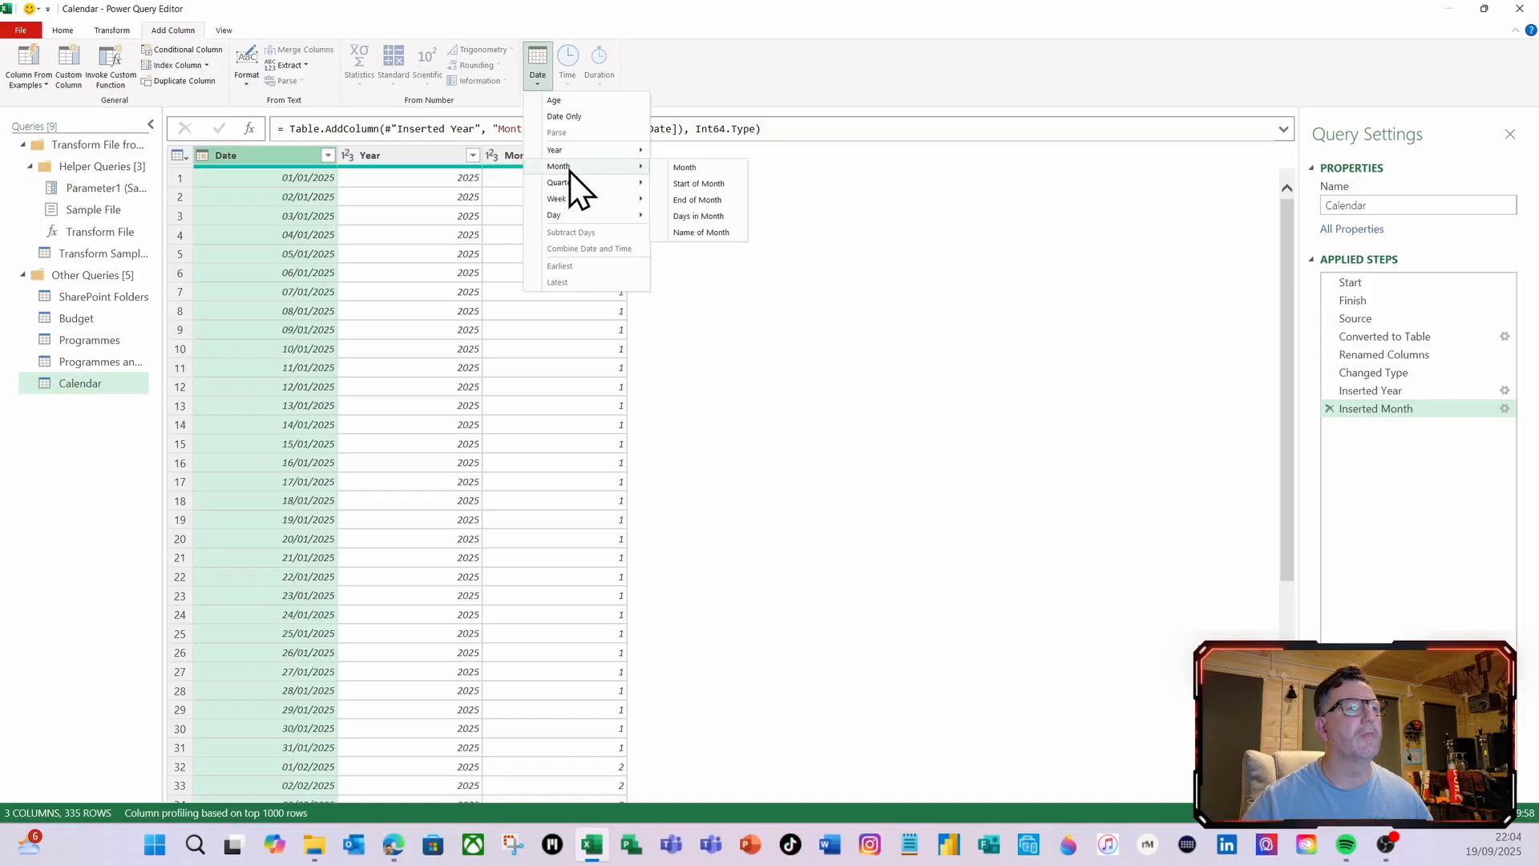
{"action": "left_click", "coordinate": [714, 234]}
{"action": "left_click", "coordinate": [683, 161]}
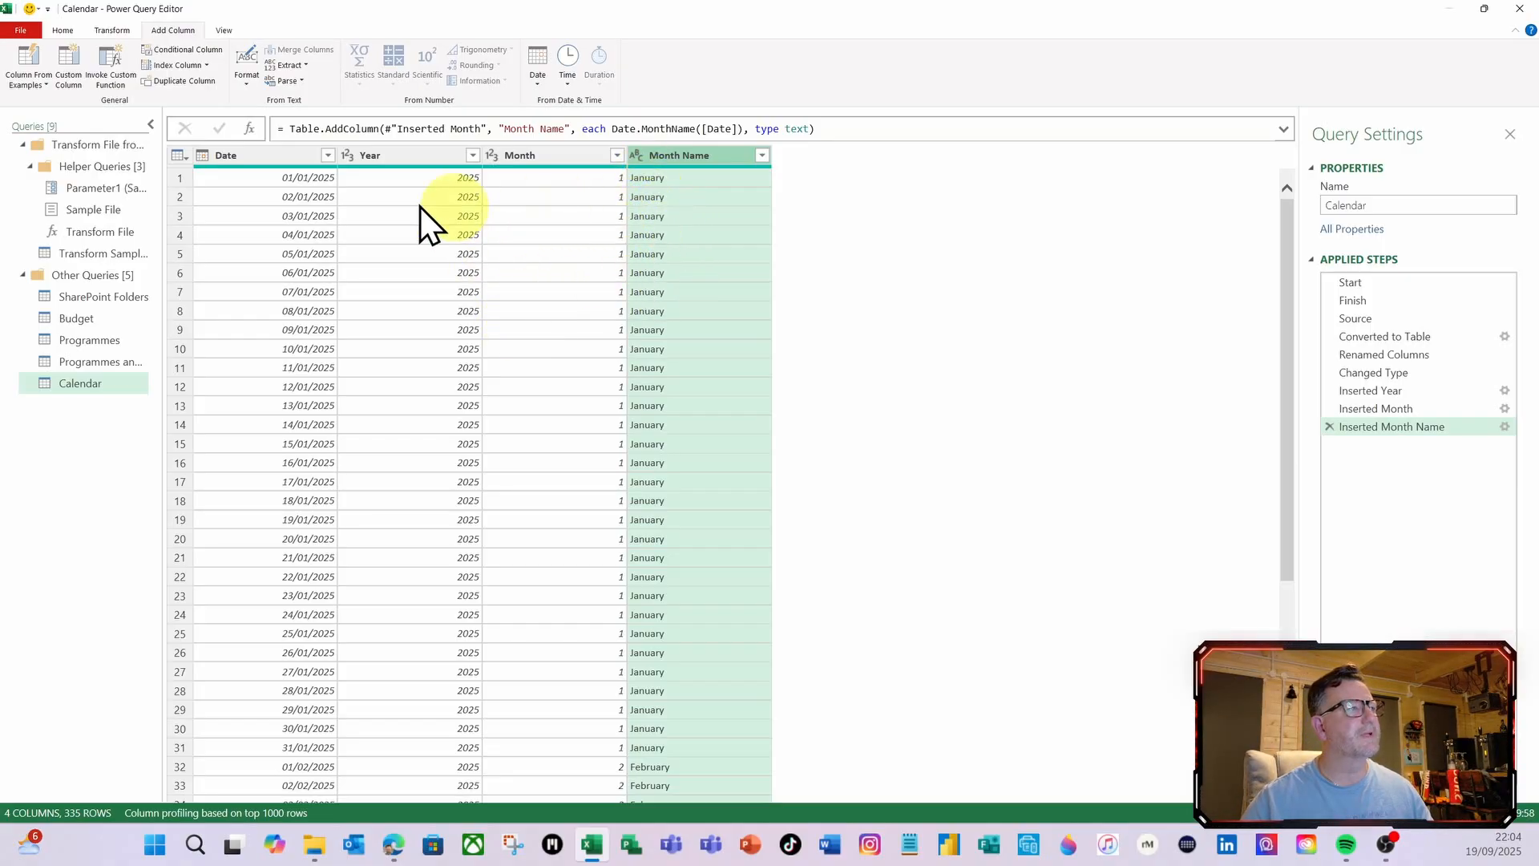
Shorten the Month Name values to their first 3 characters
{"action": "left_click", "coordinate": [114, 31]}
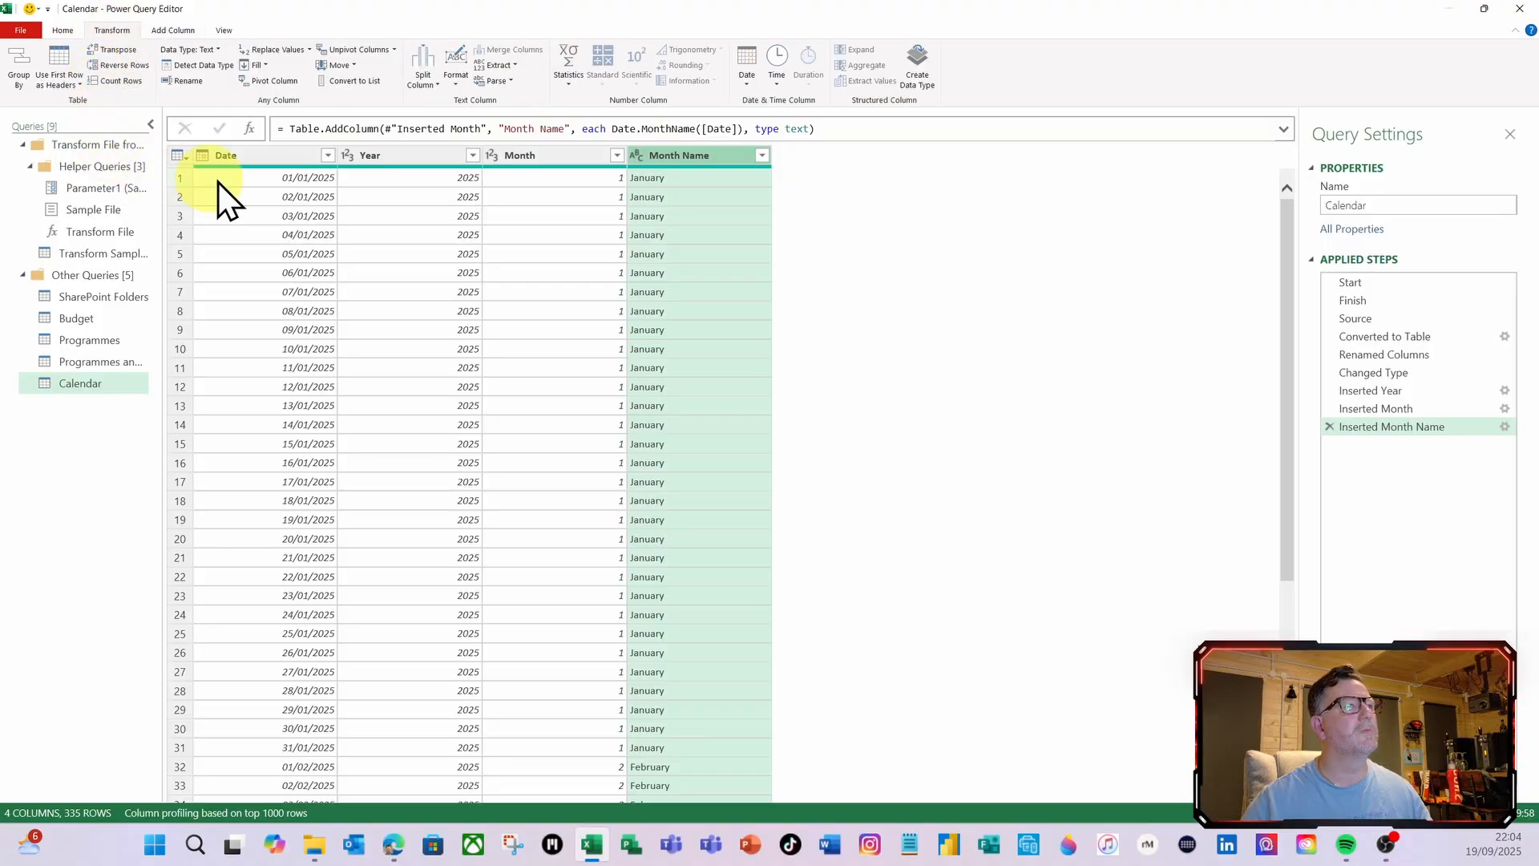
{"action": "left_click", "coordinate": [515, 67]}
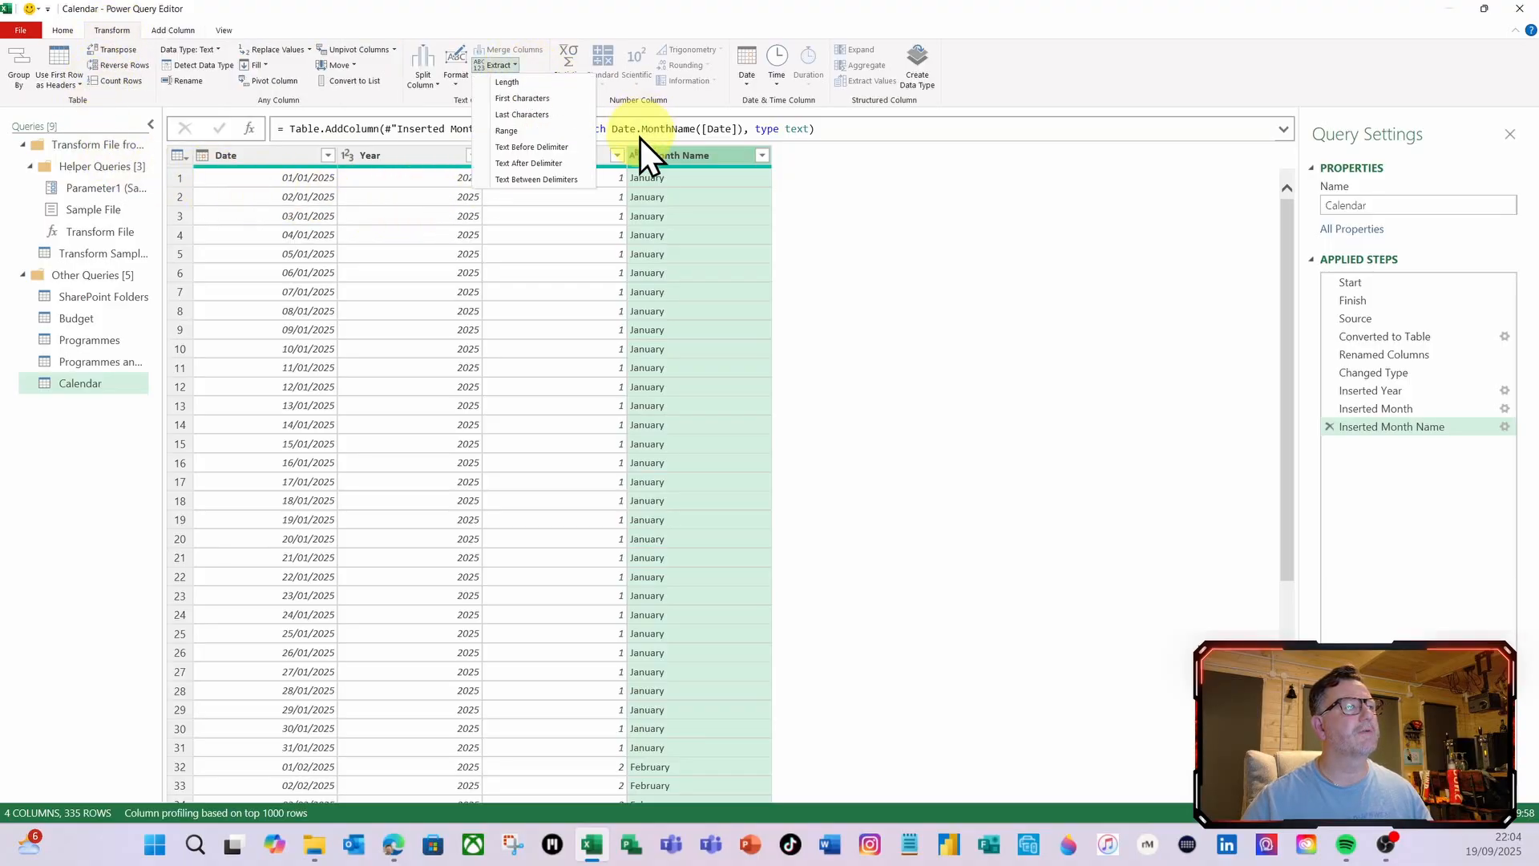
{"action": "left_click", "coordinate": [529, 100]}
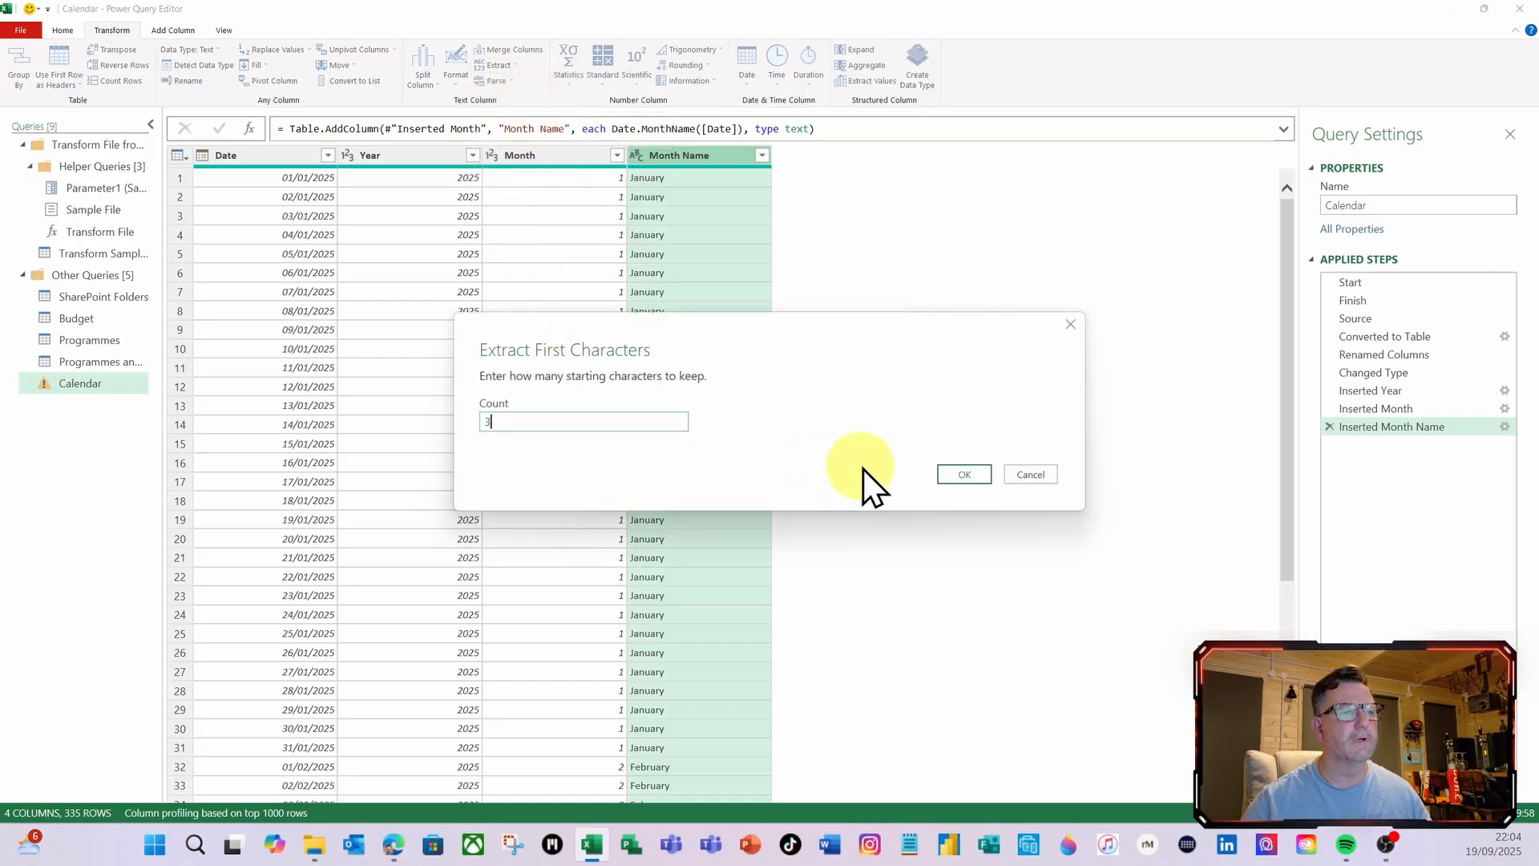
{"action": "left_click", "coordinate": [951, 476]}
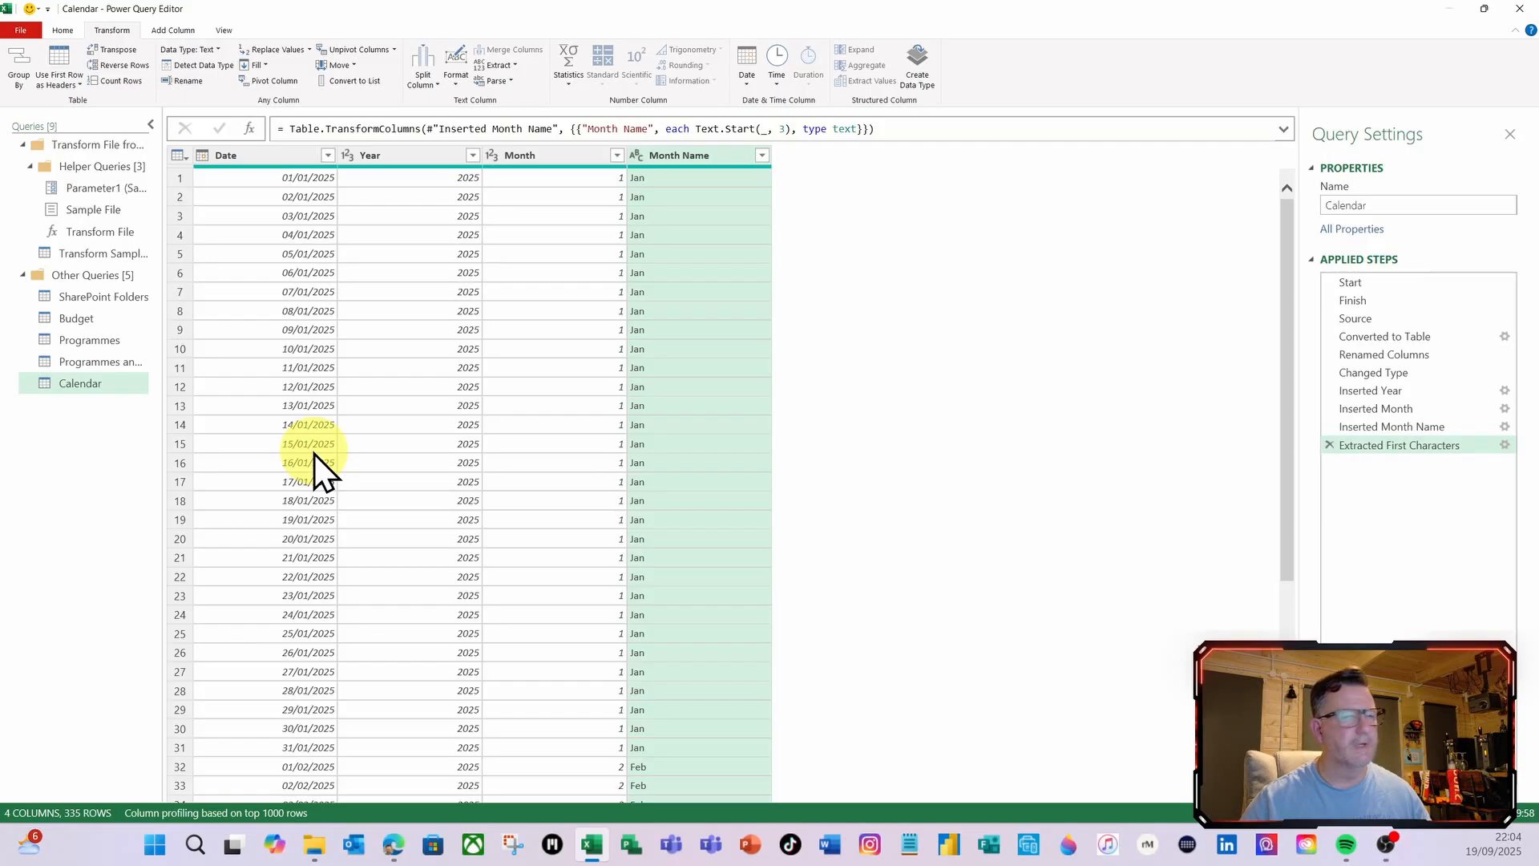
Close the query editor and load the new queries as connection only, adding their data to the data model
{"action": "left_click", "coordinate": [66, 34]}
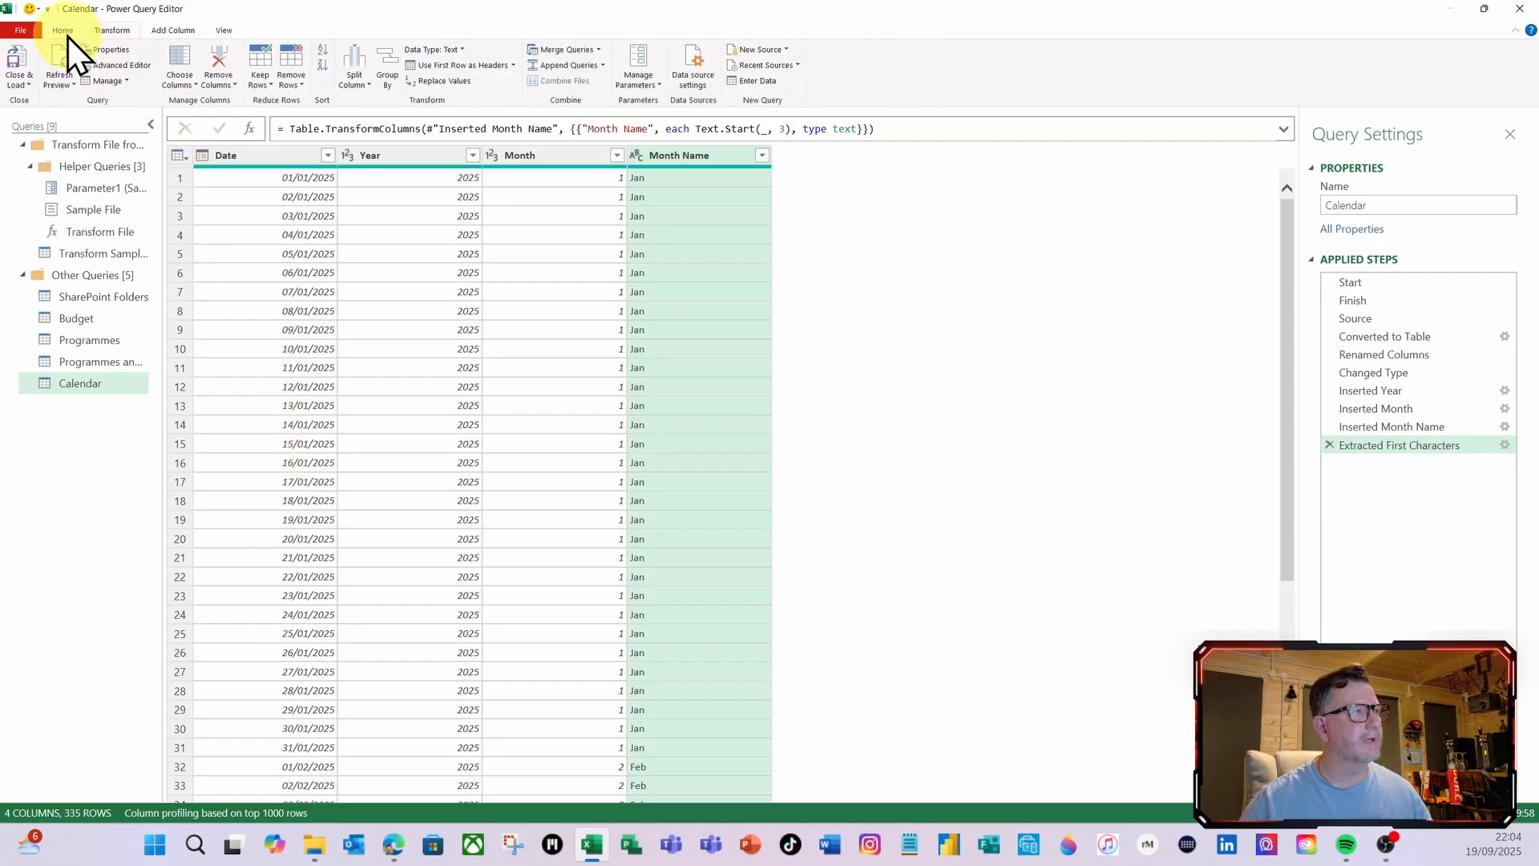
{"action": "left_click", "coordinate": [31, 86]}
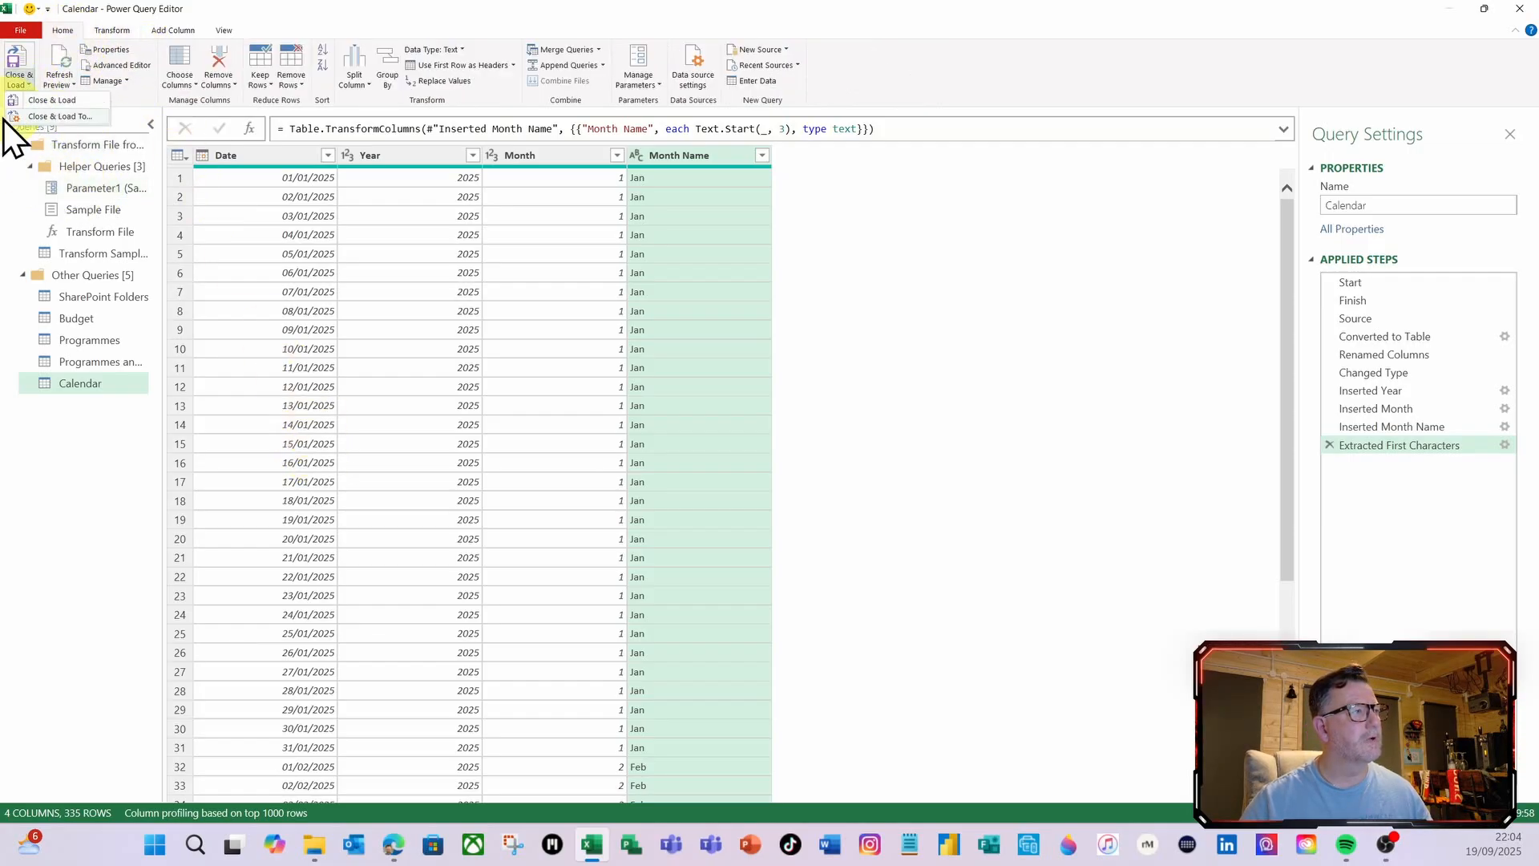
{"action": "left_click", "coordinate": [79, 119]}
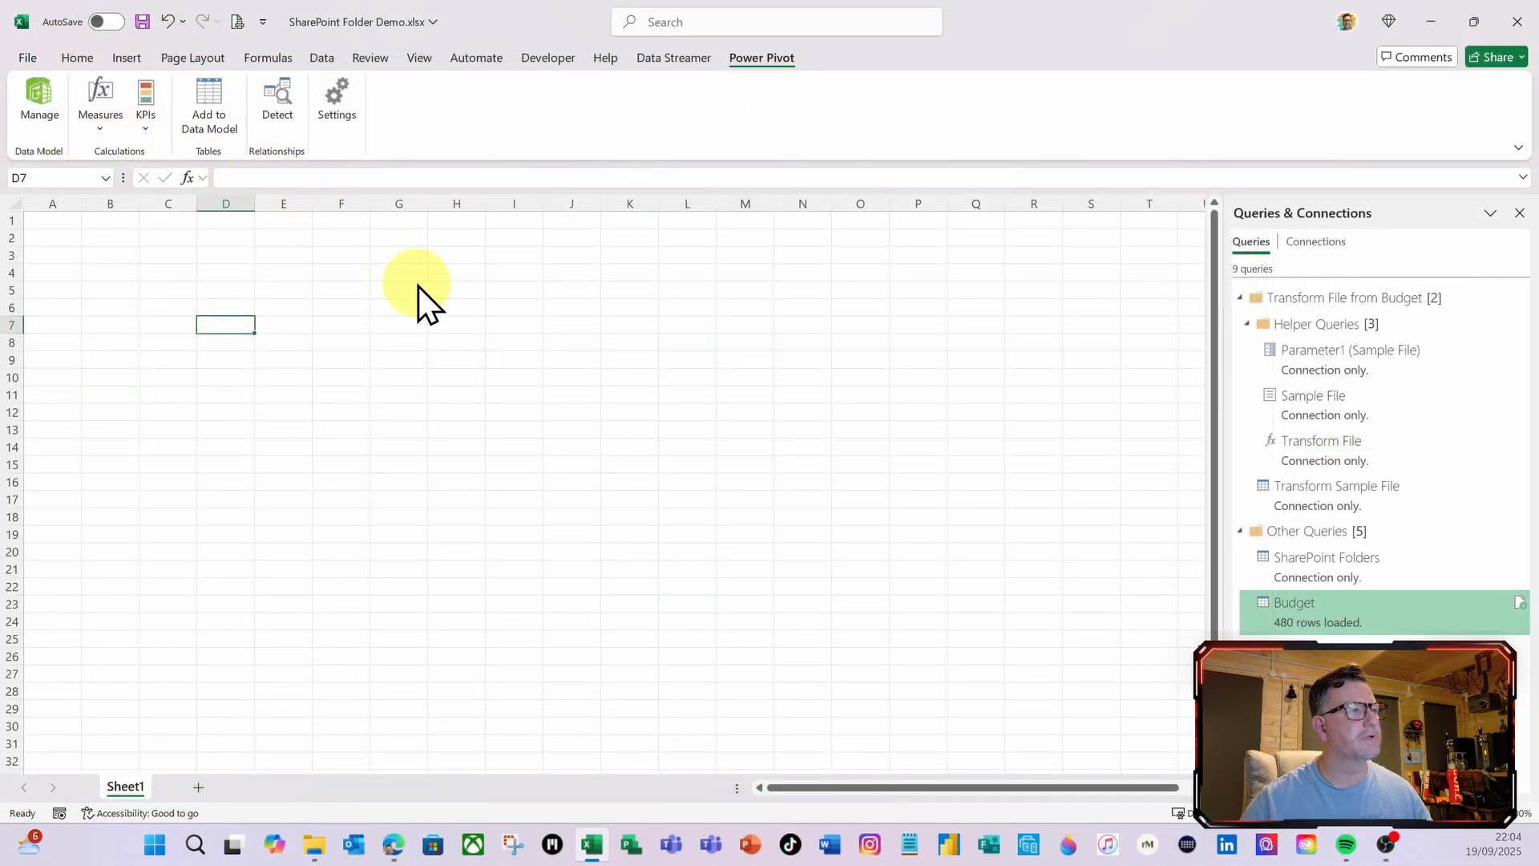
{"action": "left_click", "coordinate": [479, 206]}
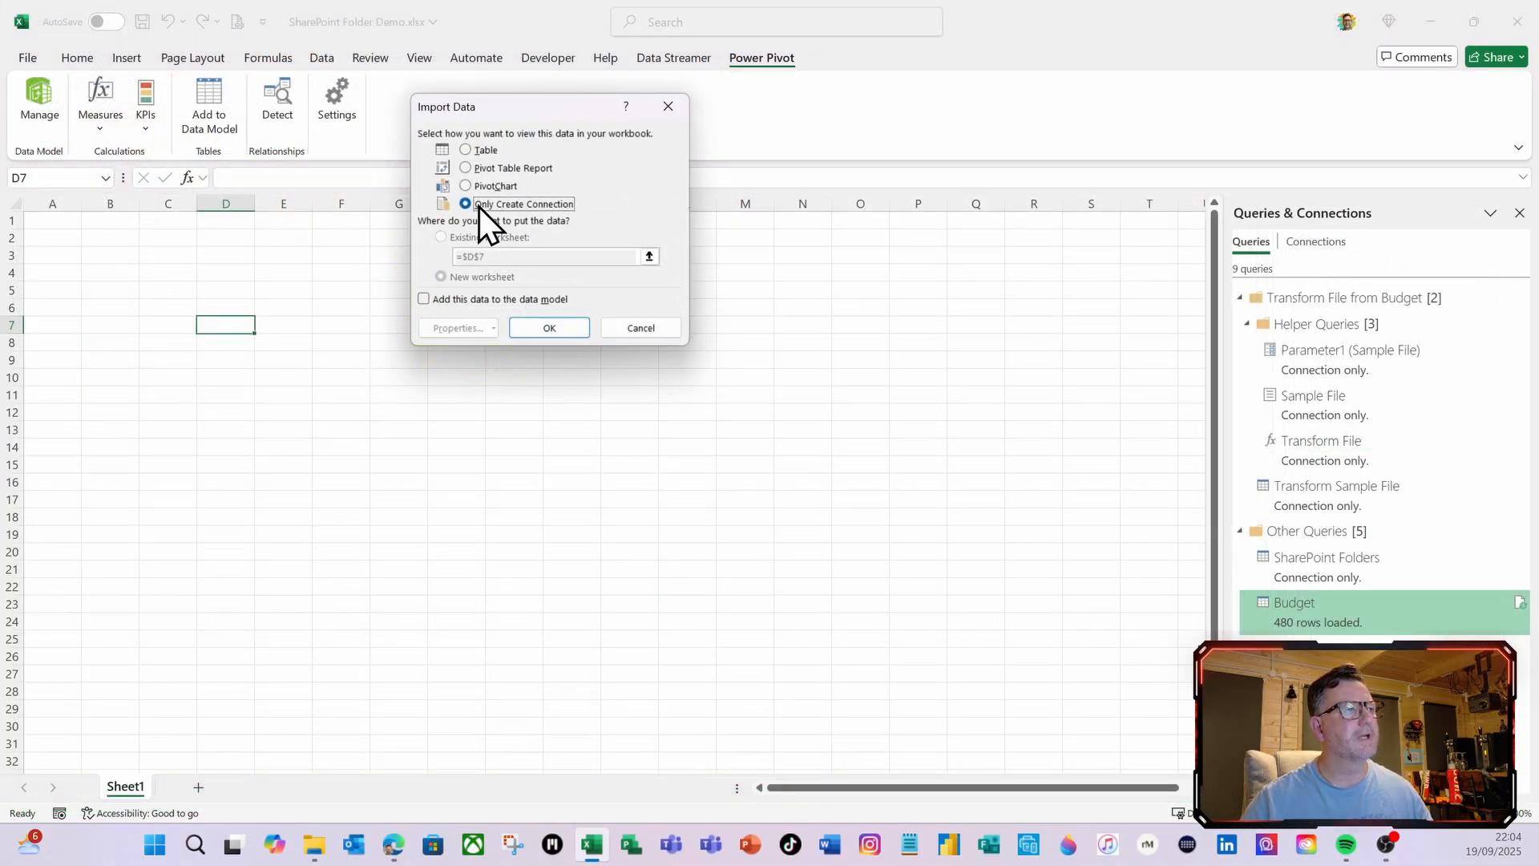
{"action": "left_click", "coordinate": [427, 299]}
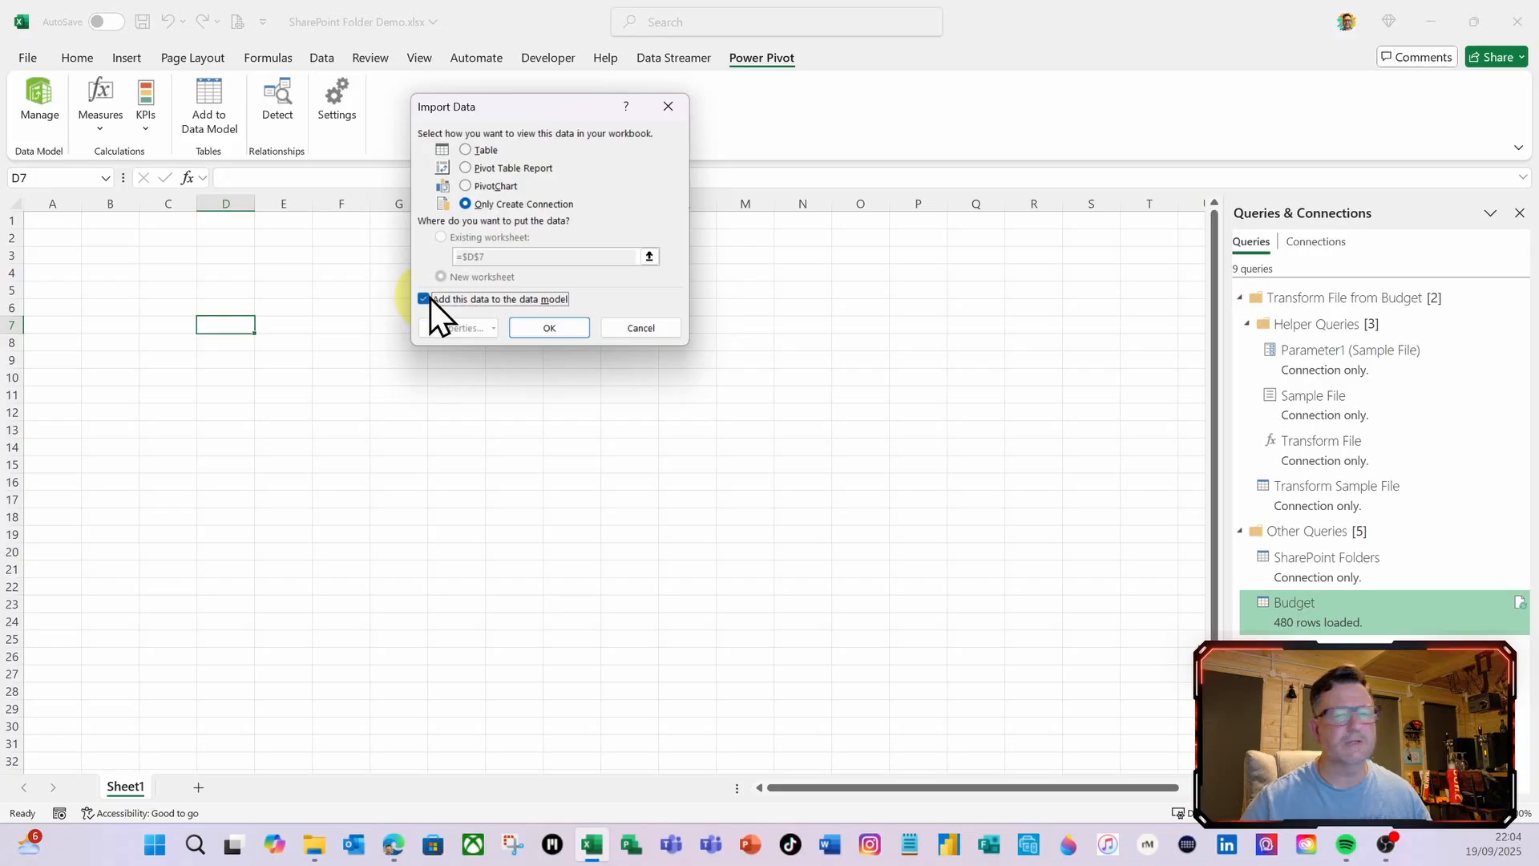
{"action": "left_click", "coordinate": [553, 332]}
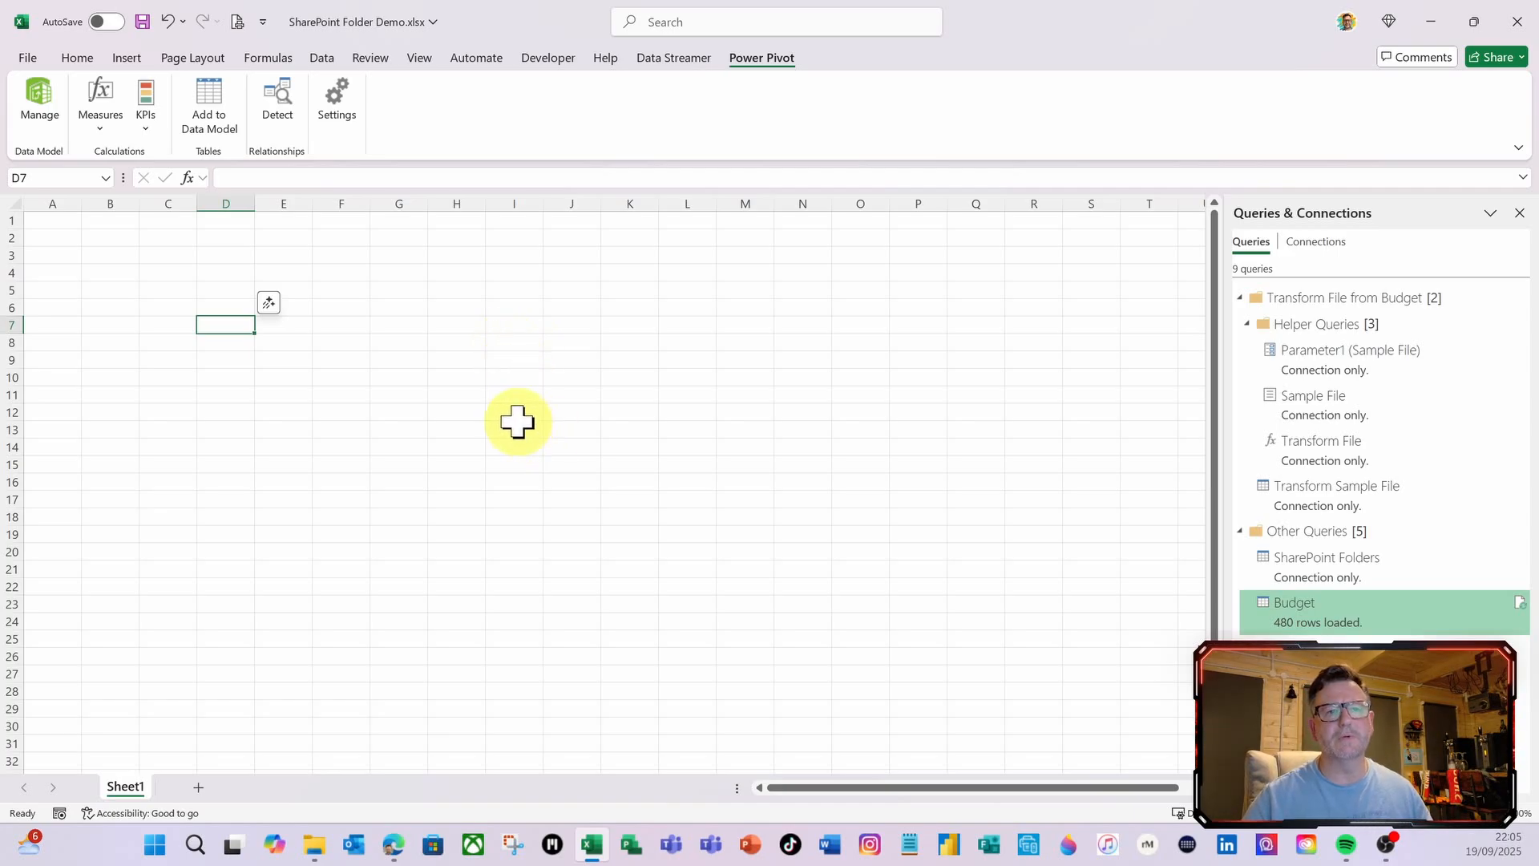
Create a new query that references SharePoint Folders and name it Actuals
{"action": "mouse_move", "coordinate": [1315, 576]}
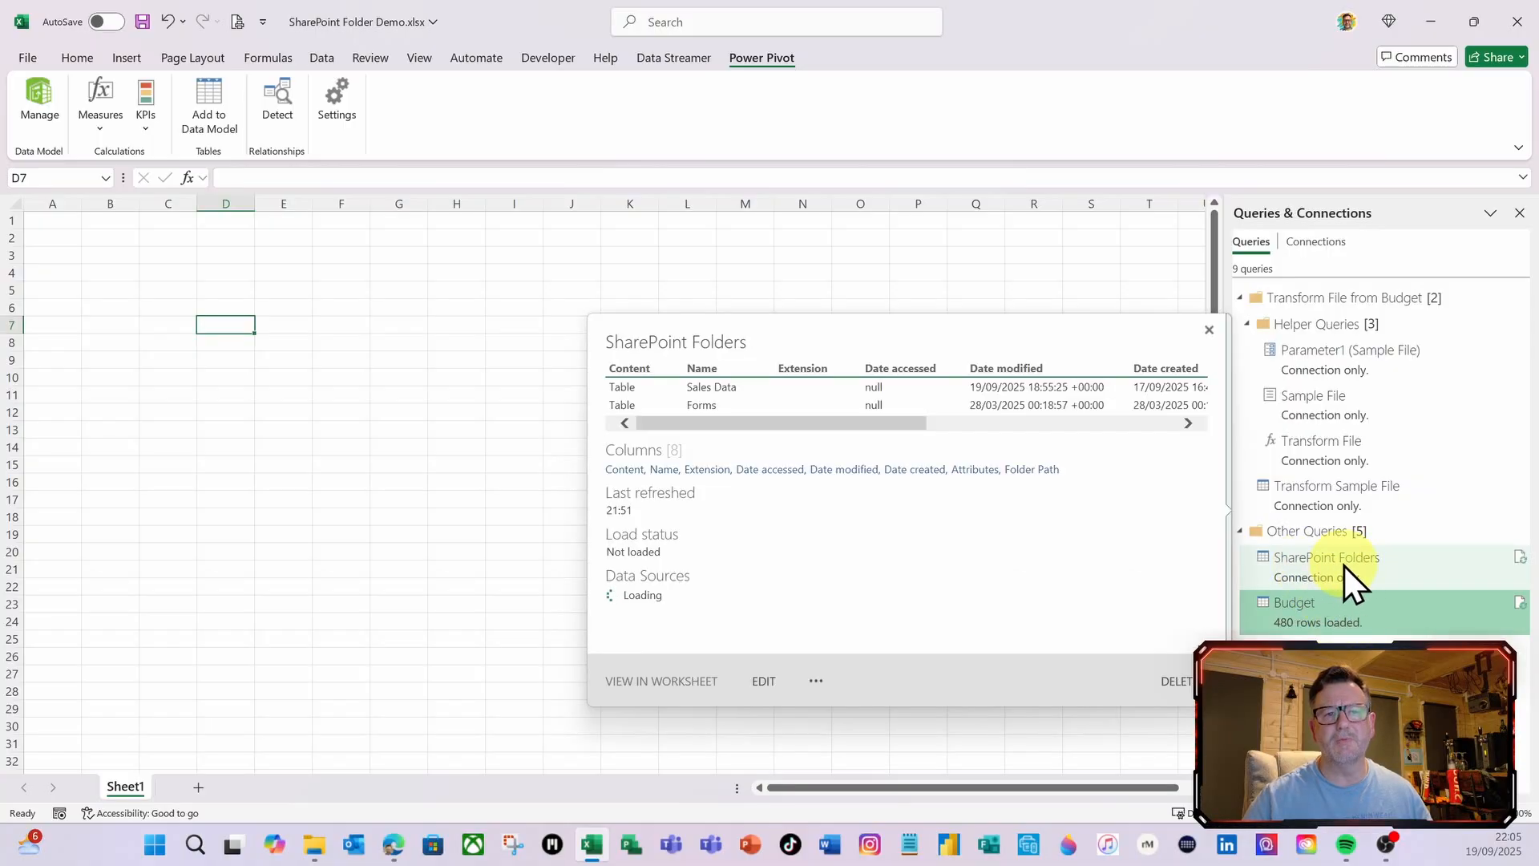
{"action": "right_click", "coordinate": [1345, 566]}
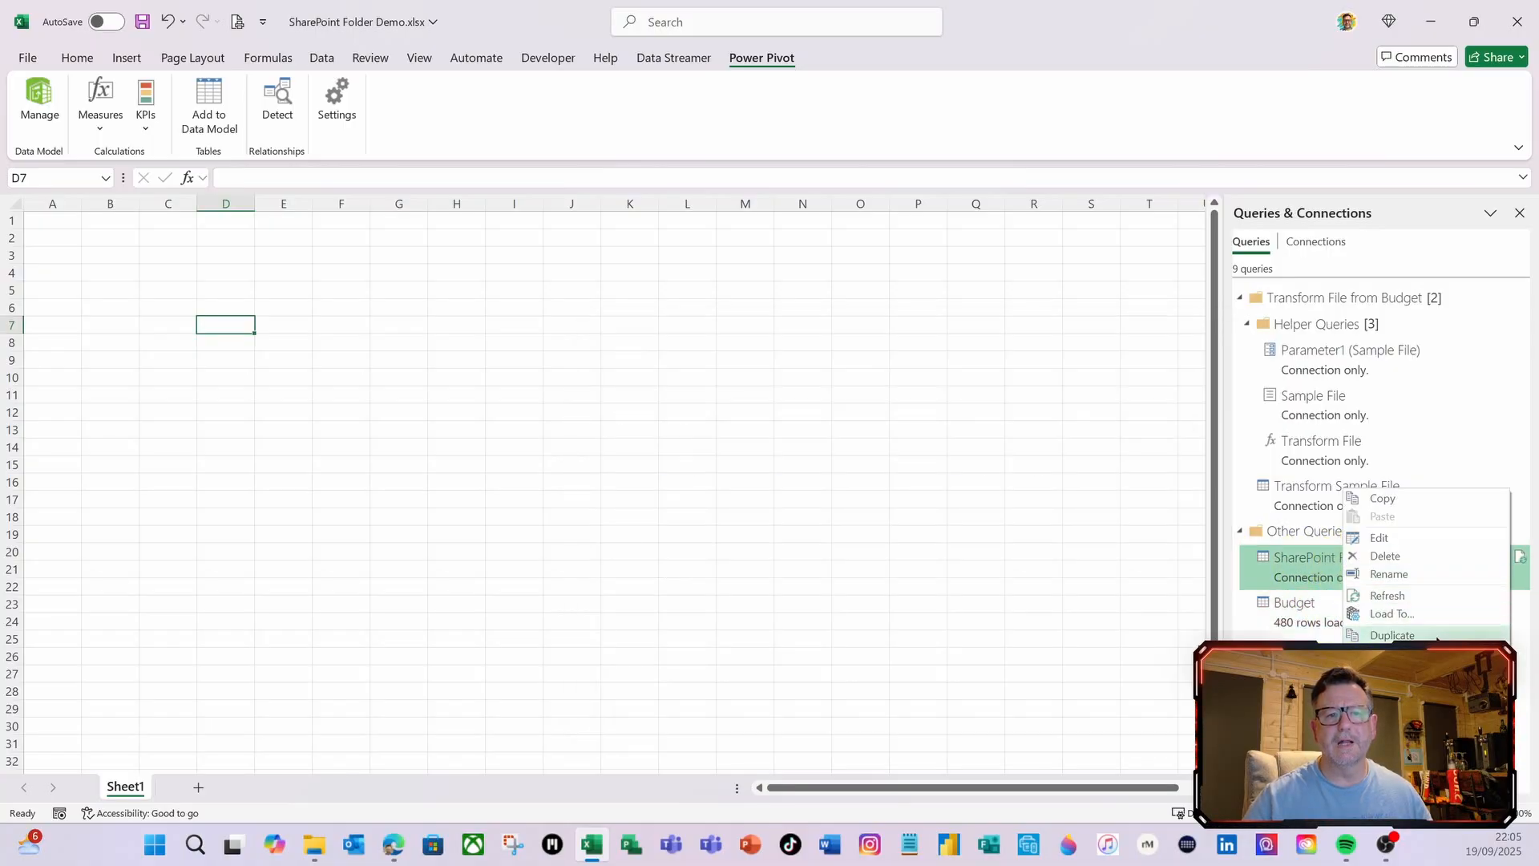
{"action": "left_click", "coordinate": [1391, 635]}
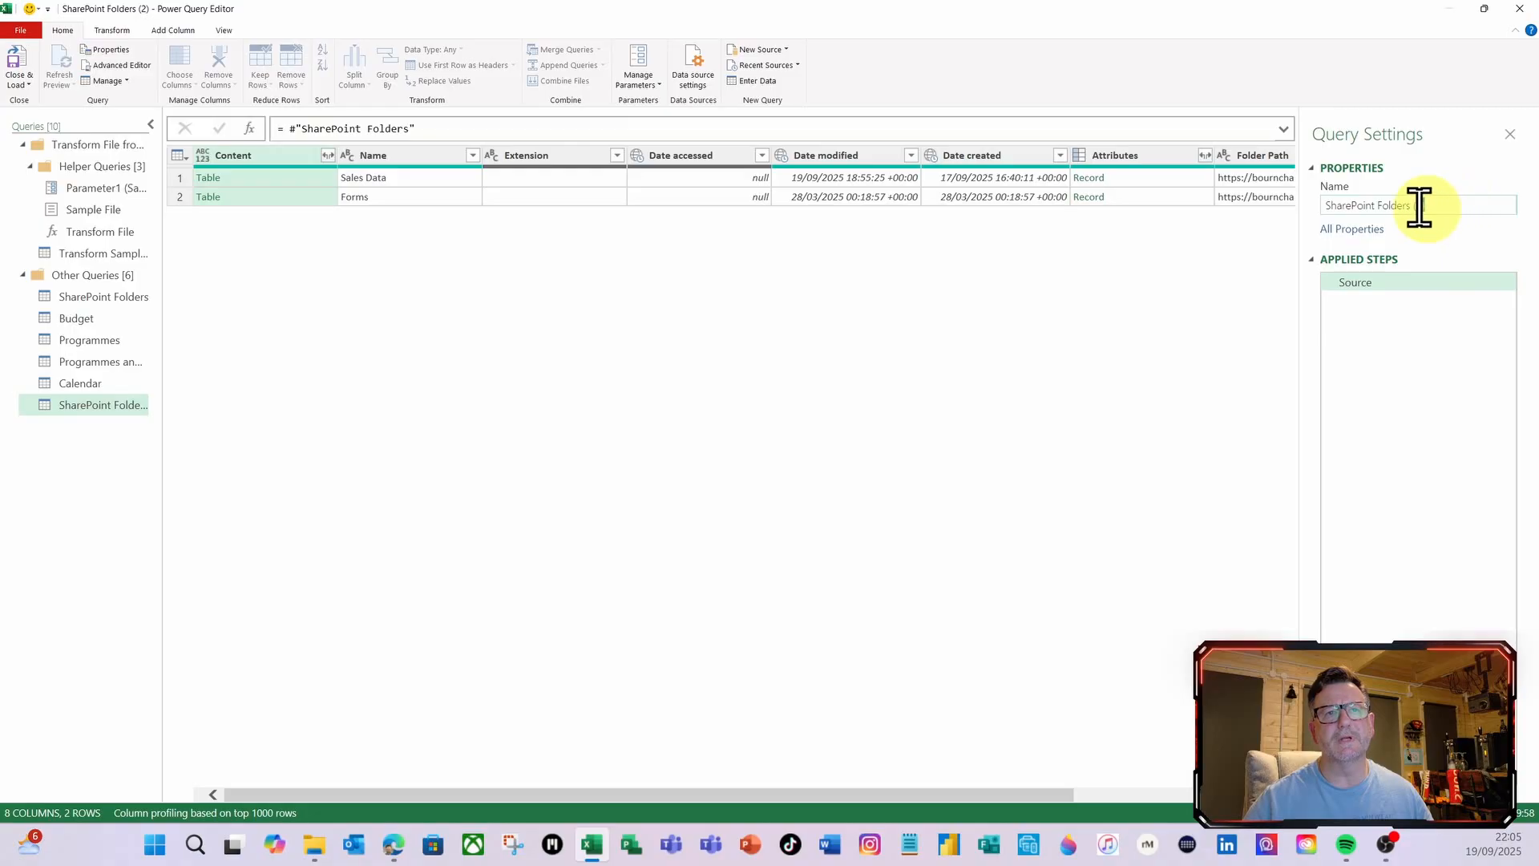
{"action": "left_click_drag", "start_coordinate": [1428, 206], "coordinate": [1293, 210]}
{"action": "type", "text": "Ac"}
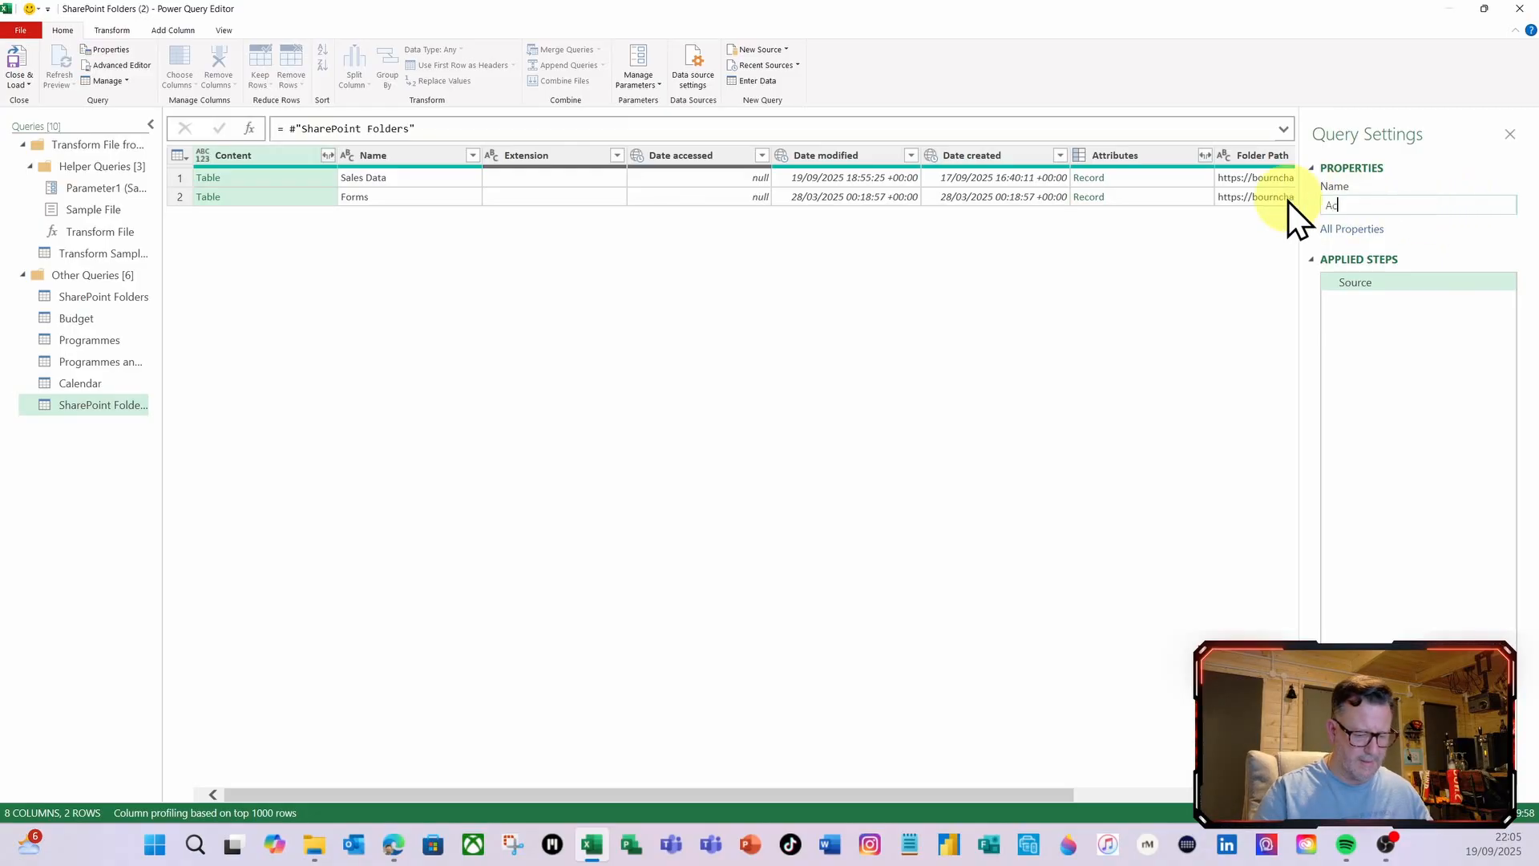
{"action": "type", "text": "tuals"}
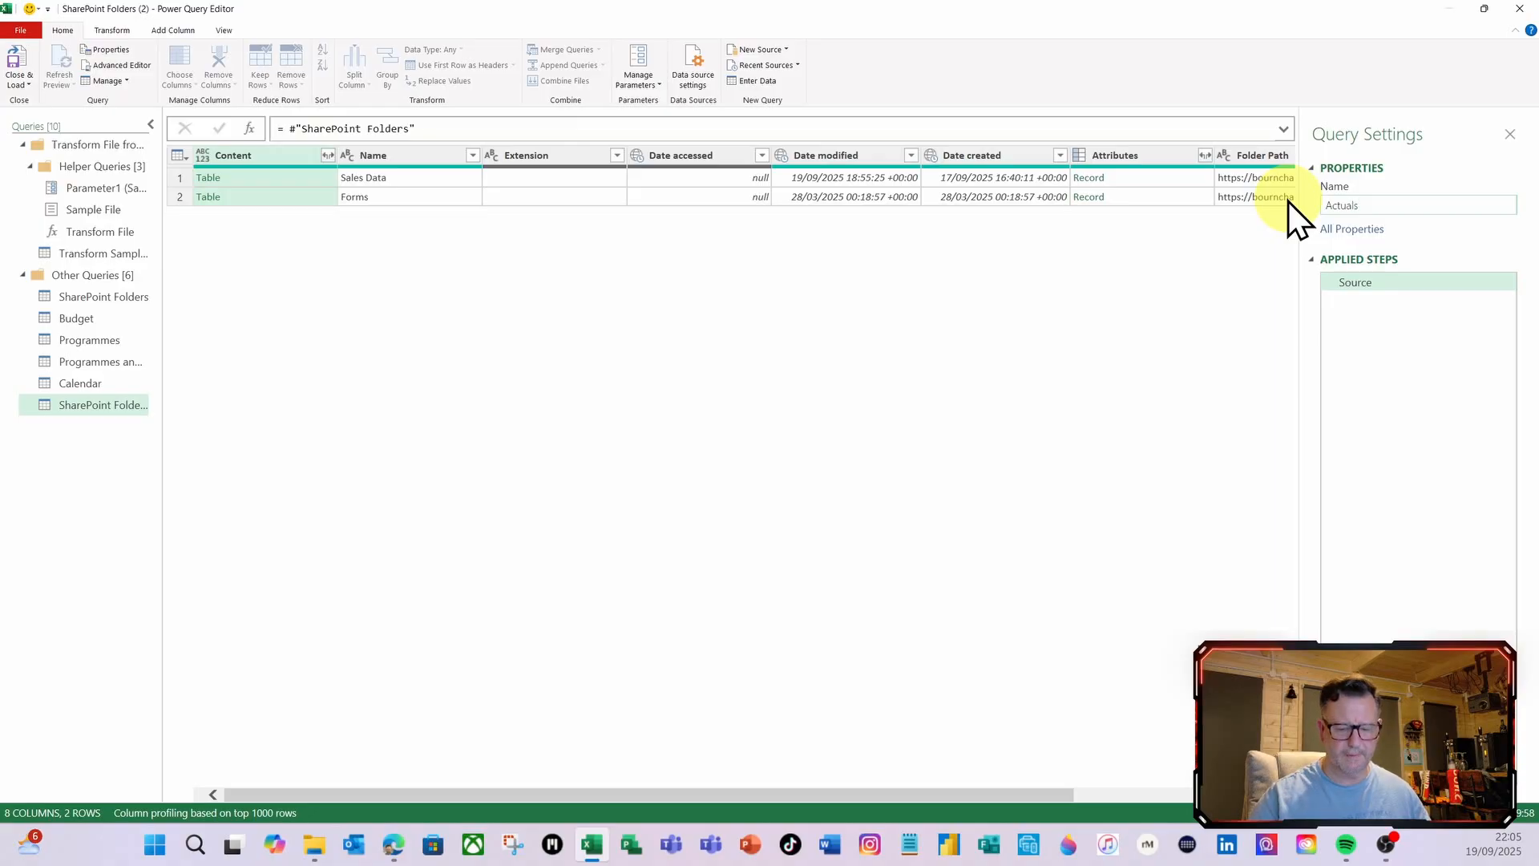
{"action": "key", "text": "Return"}
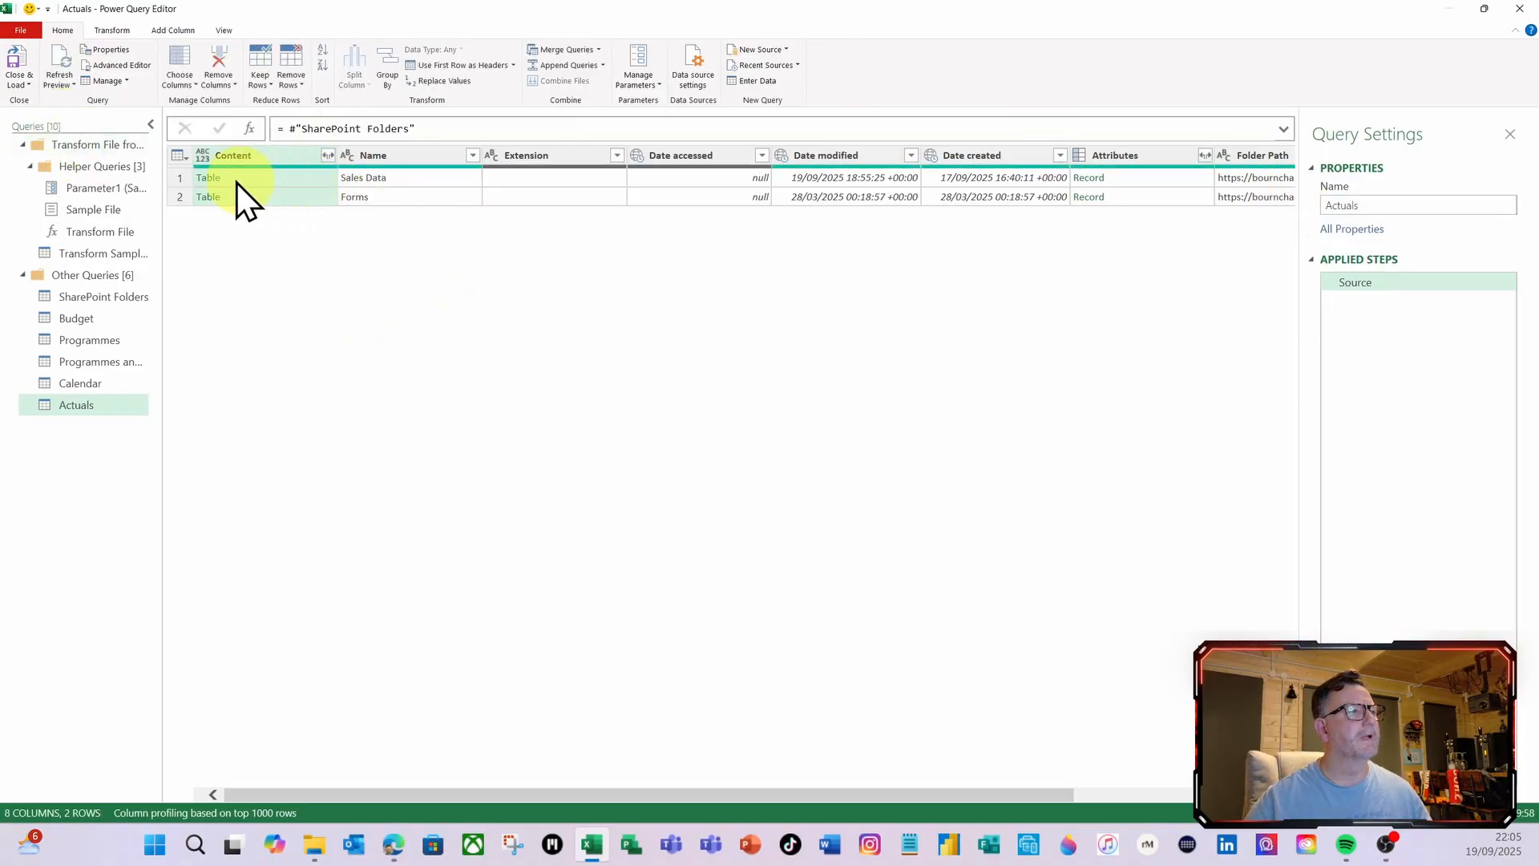
Drill into the Sales Data folder's Actuals subfolder and remove every column except Content
{"action": "left_click", "coordinate": [207, 177]}
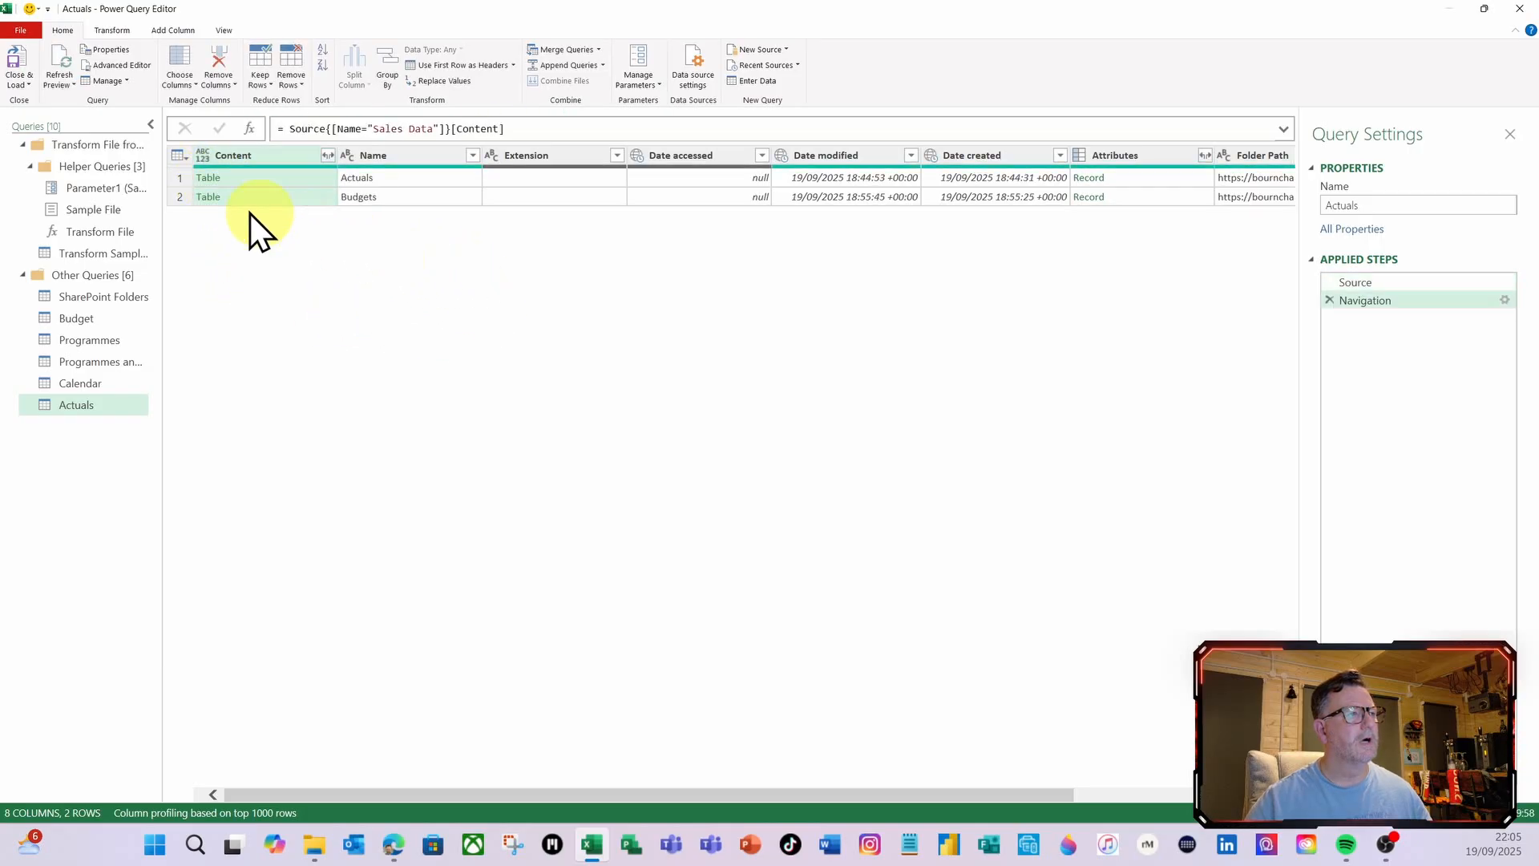
{"action": "left_click", "coordinate": [210, 178]}
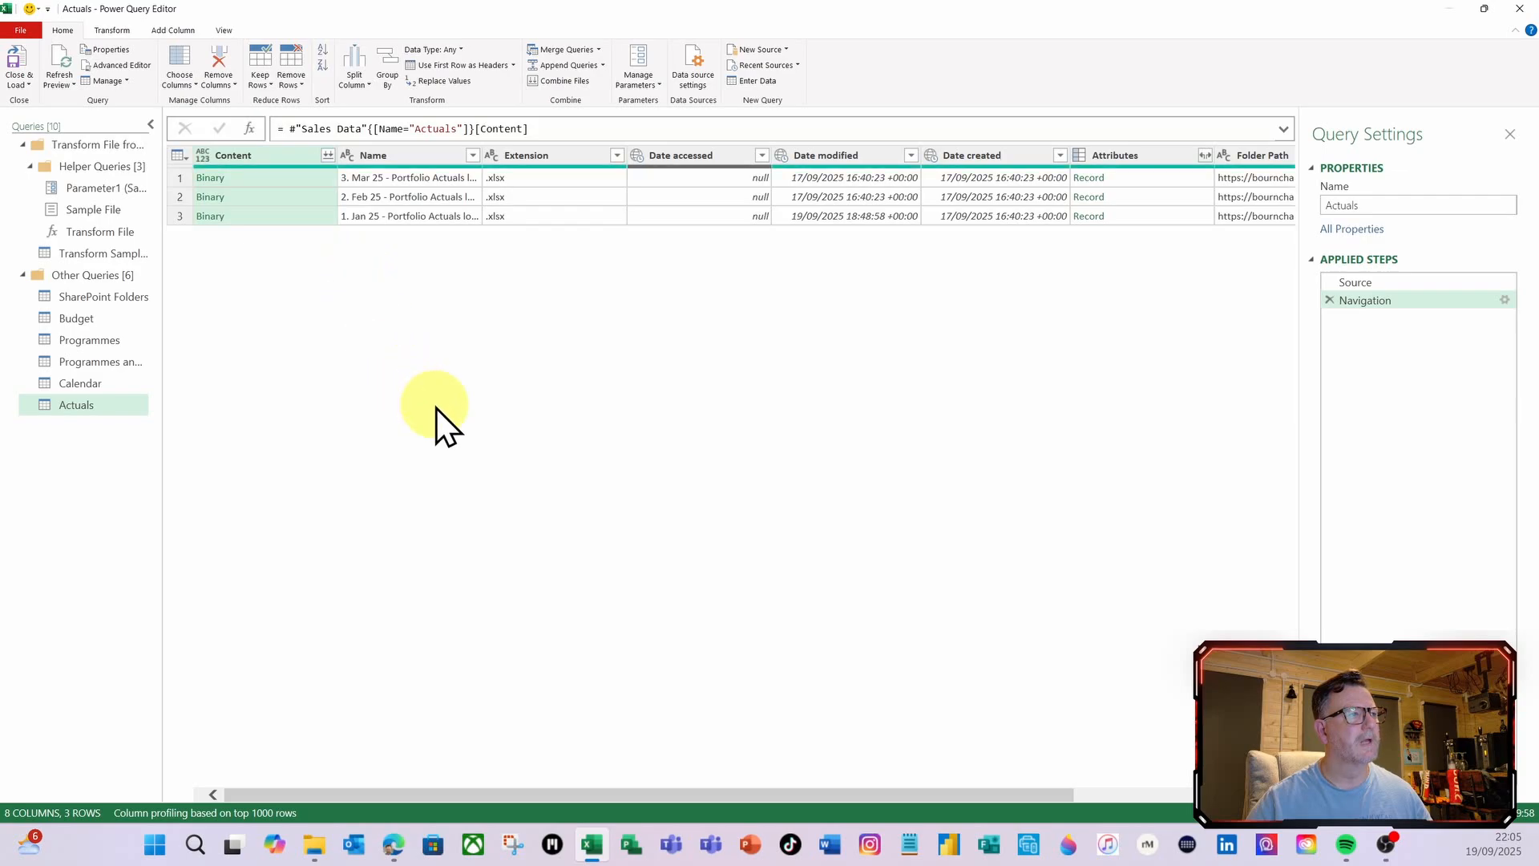
{"action": "right_click", "coordinate": [271, 157]}
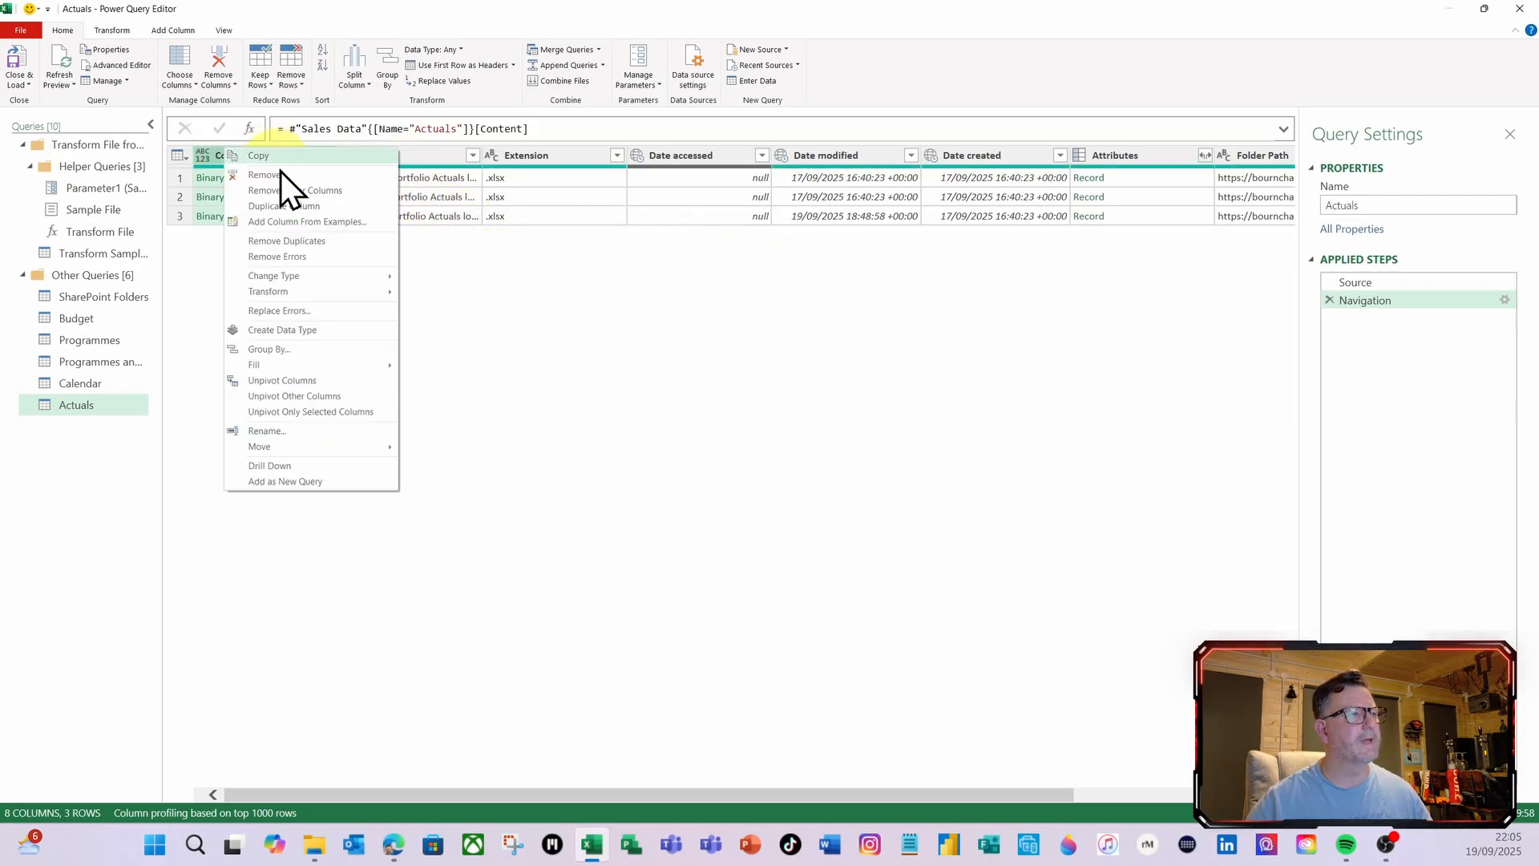
{"action": "left_click", "coordinate": [316, 190]}
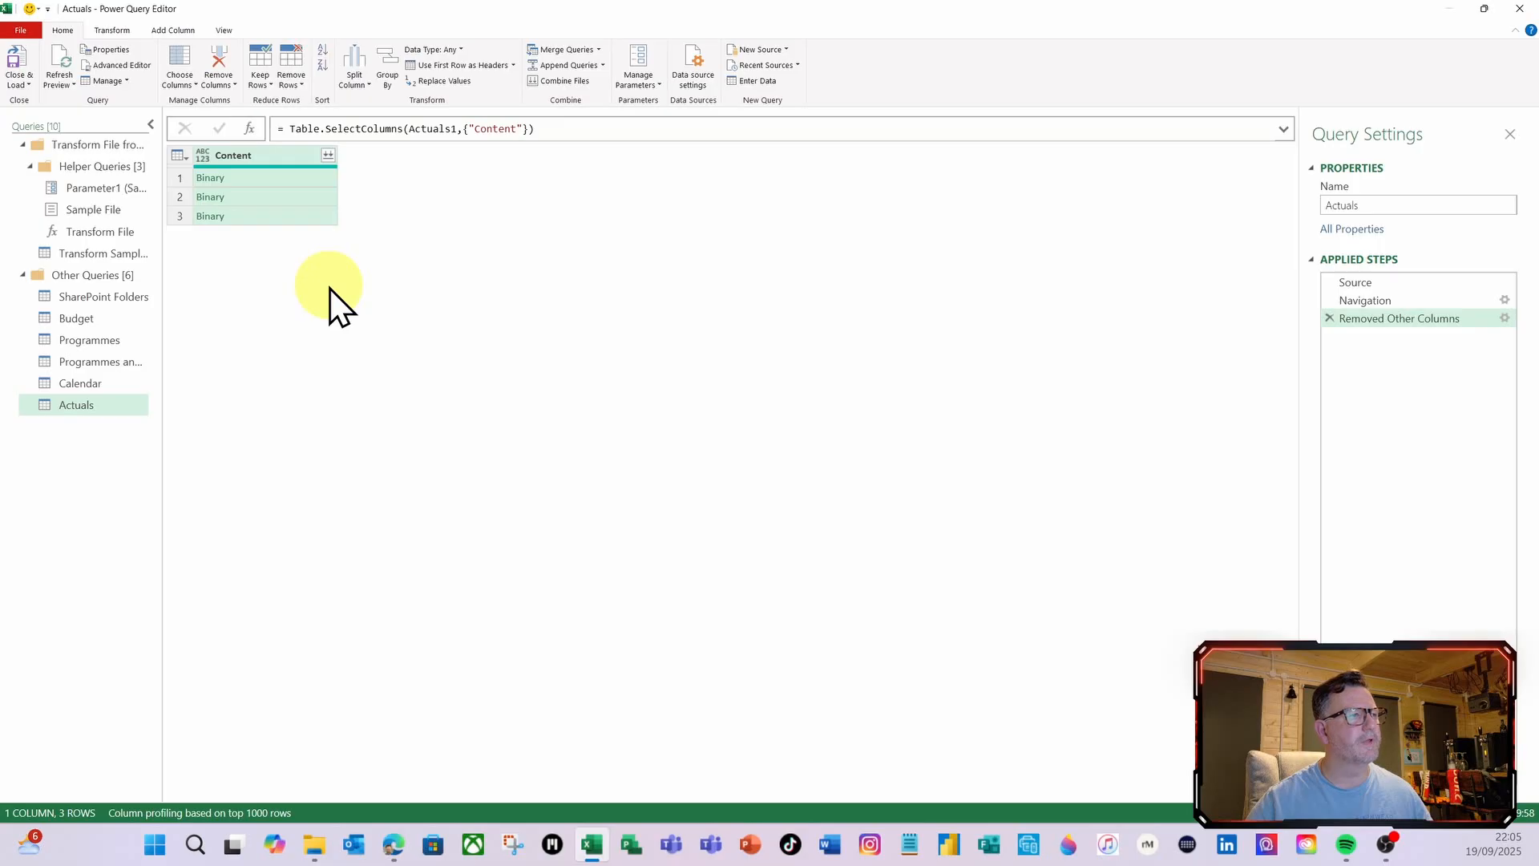
Combine the files in the Content column using Sheet 1 of the first file as the sample
{"action": "left_click", "coordinate": [329, 157]}
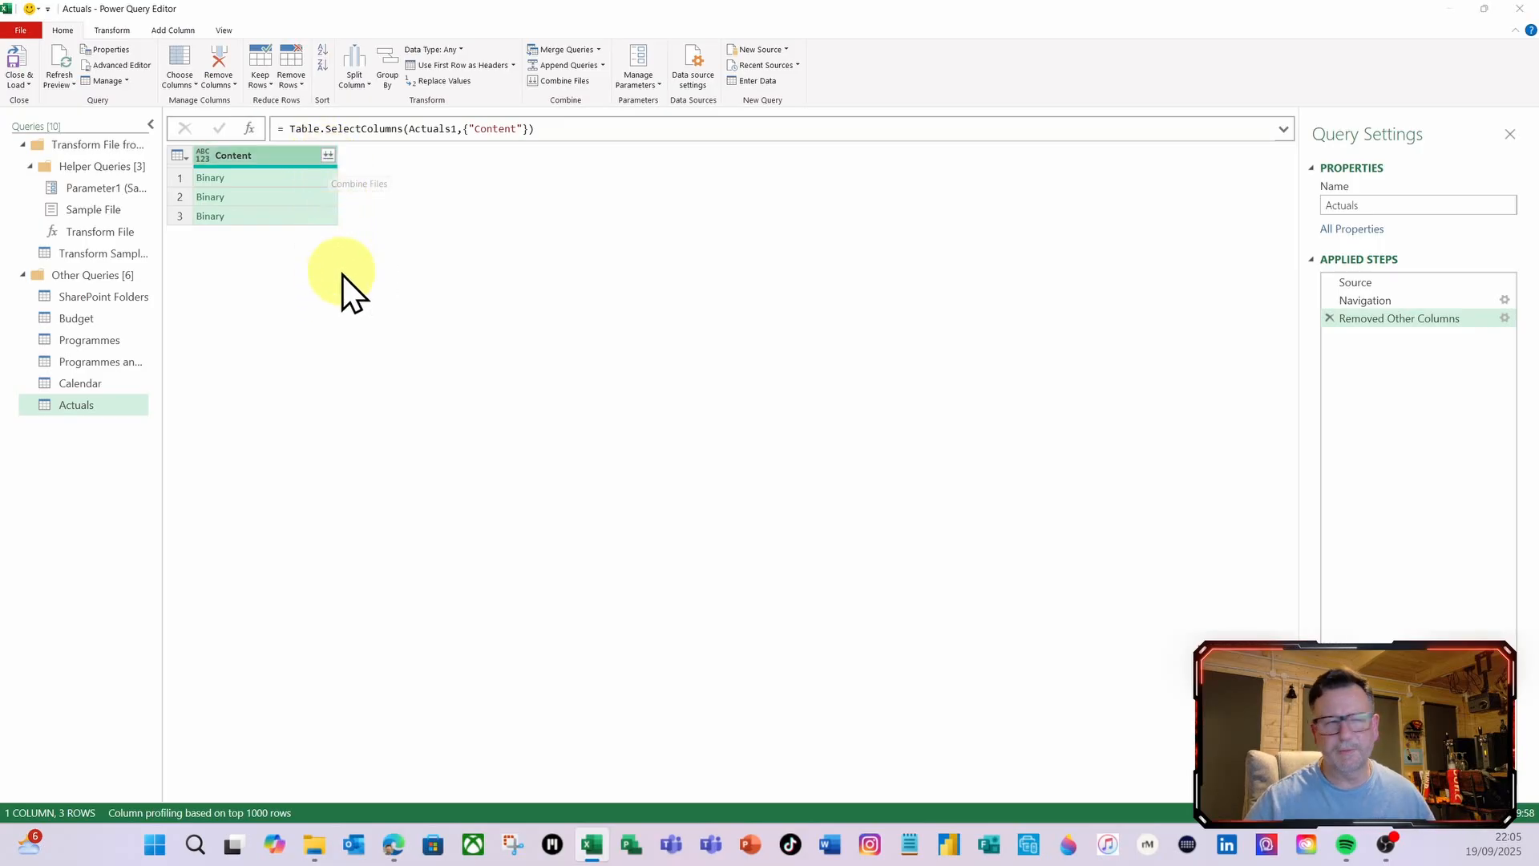
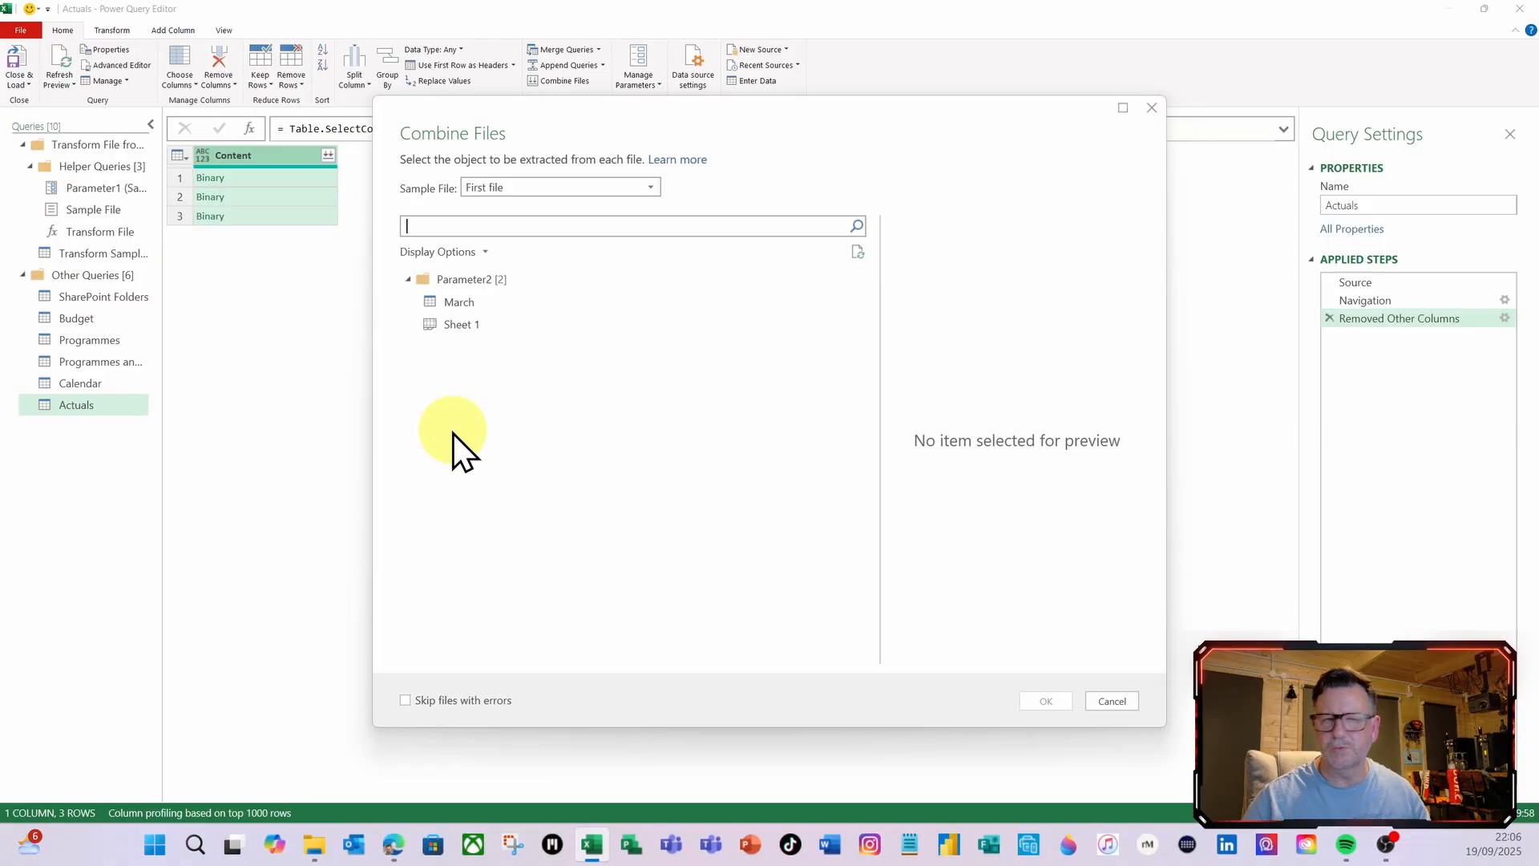
{"action": "left_click", "coordinate": [445, 327]}
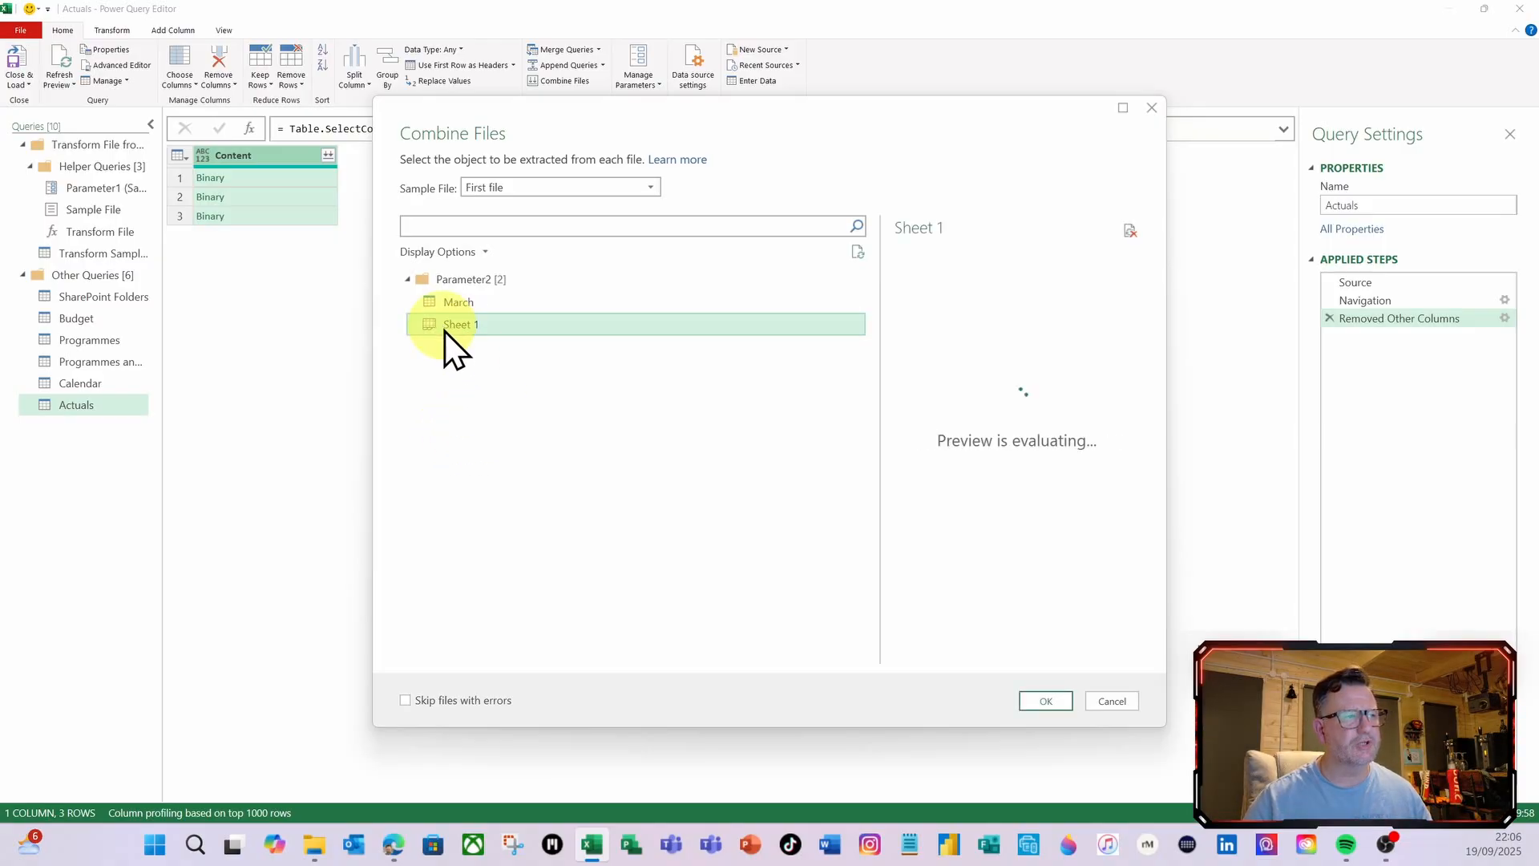
{"action": "left_click", "coordinate": [1053, 706]}
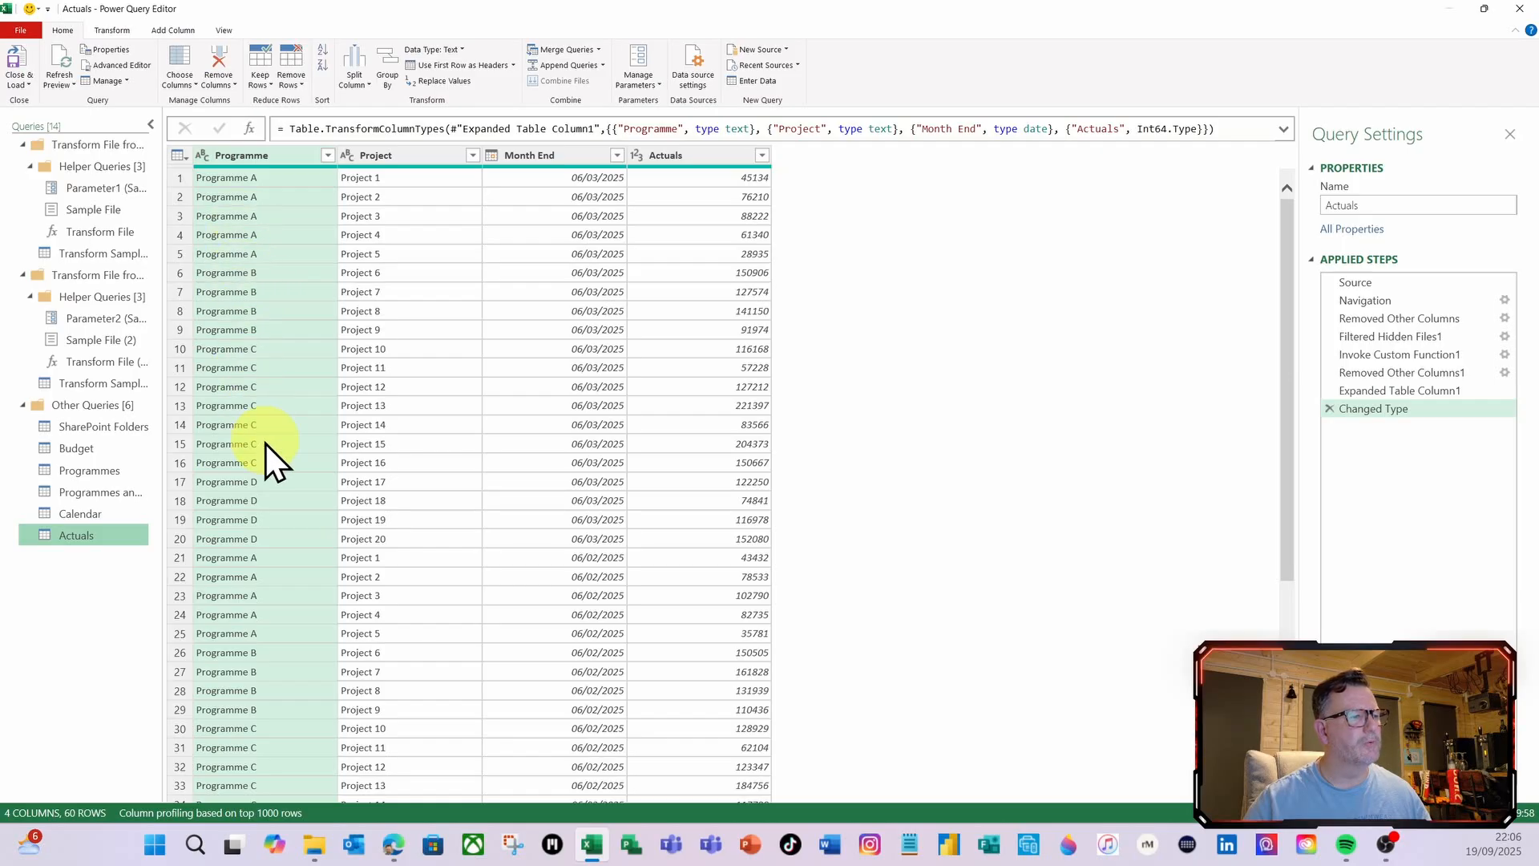
{"action": "scroll", "coordinate": [329, 456], "scroll_direction": "down", "scroll_amount": 5}
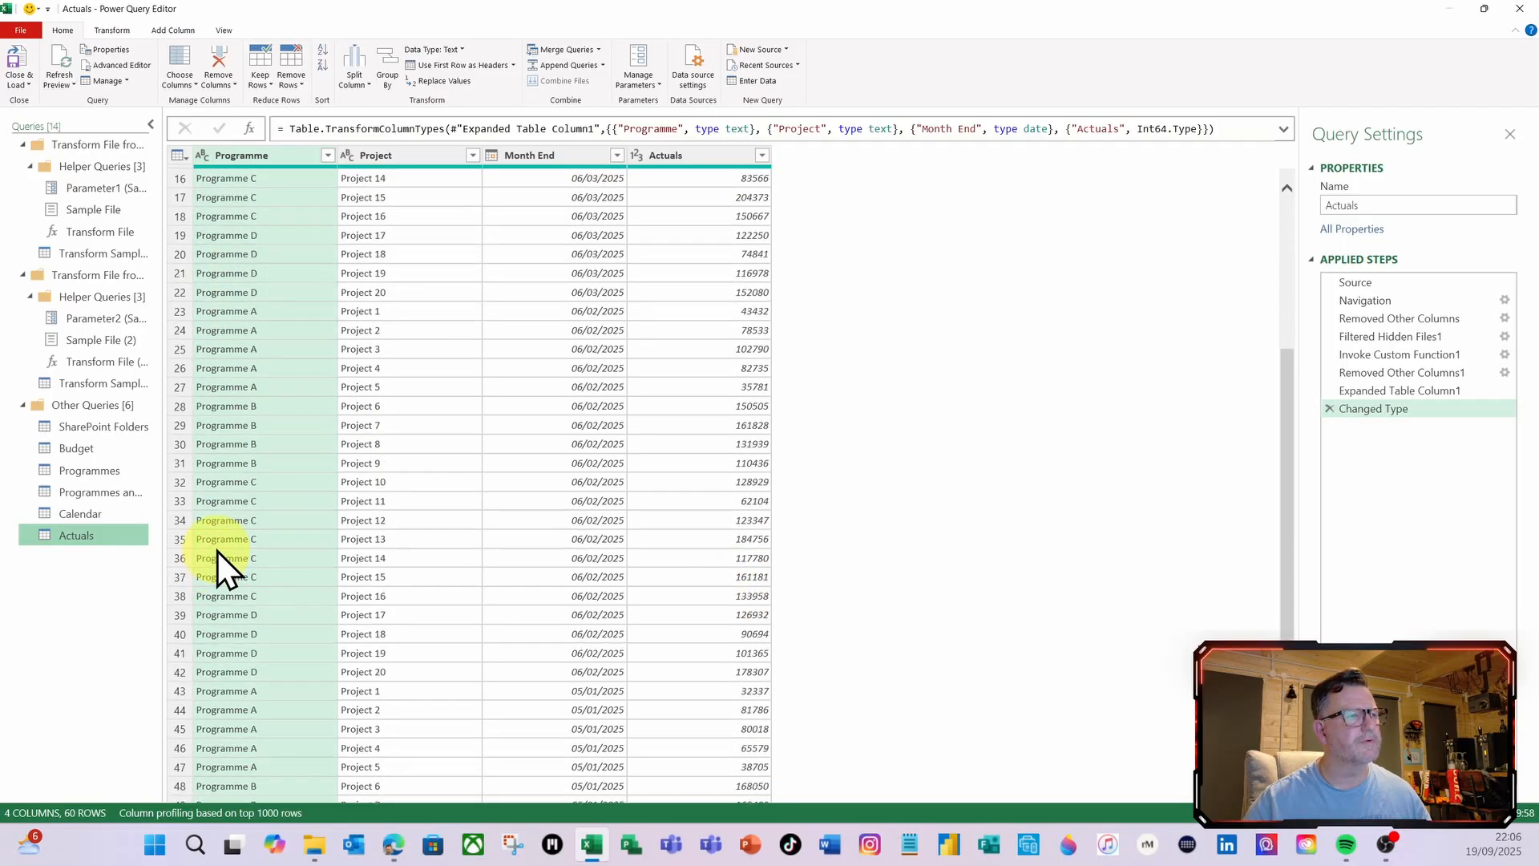
Rename the Month End column of the Actuals query to Period
{"action": "scroll", "coordinate": [219, 550], "scroll_direction": "up", "scroll_amount": 5}
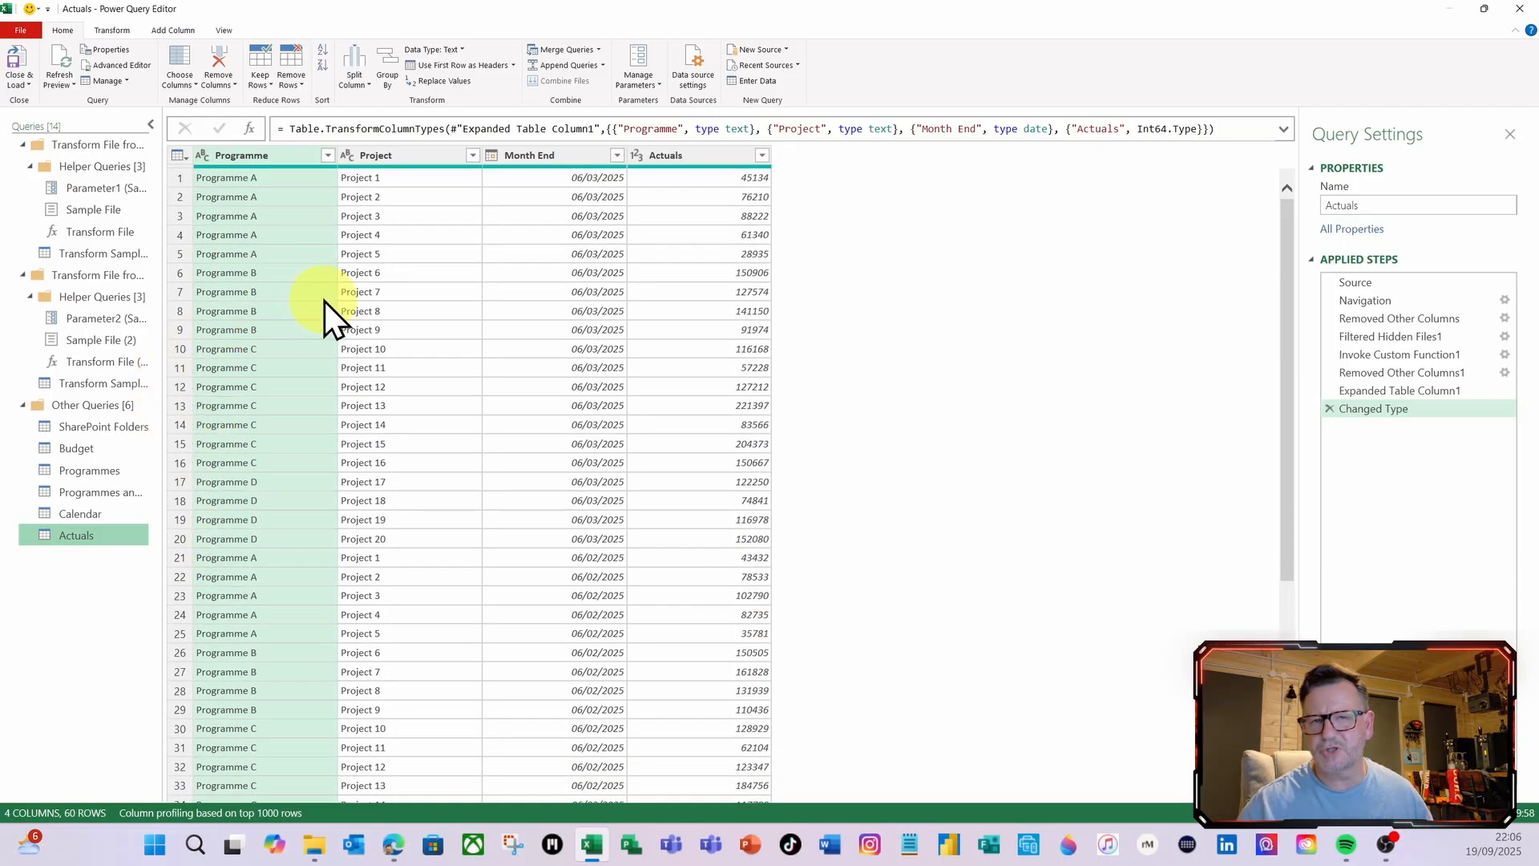
{"action": "left_click", "coordinate": [560, 161]}
{"action": "double_click", "coordinate": [560, 161]}
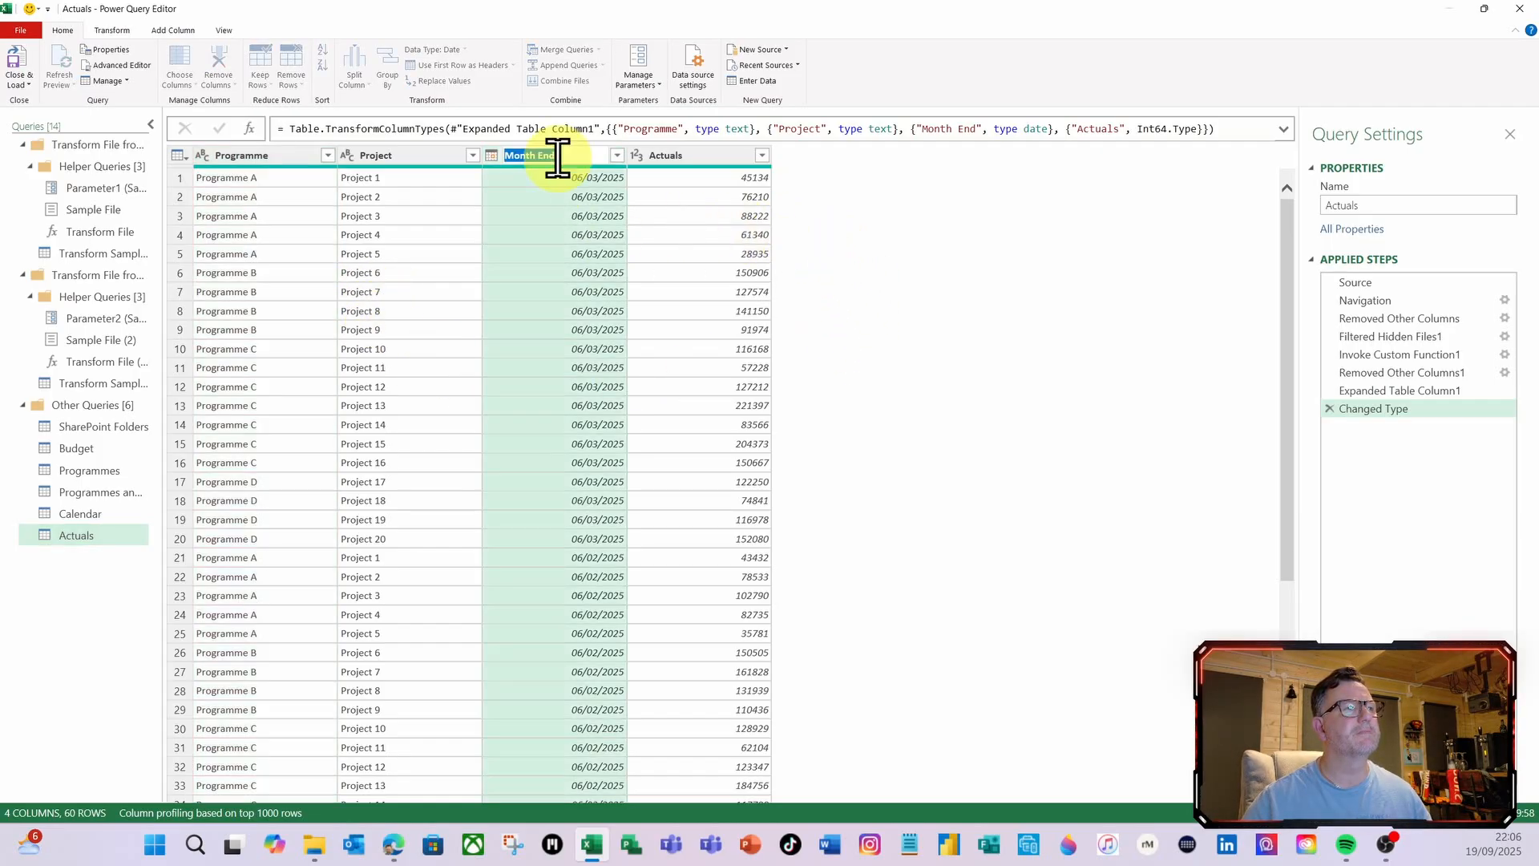
{"action": "type", "text": "Pe"}
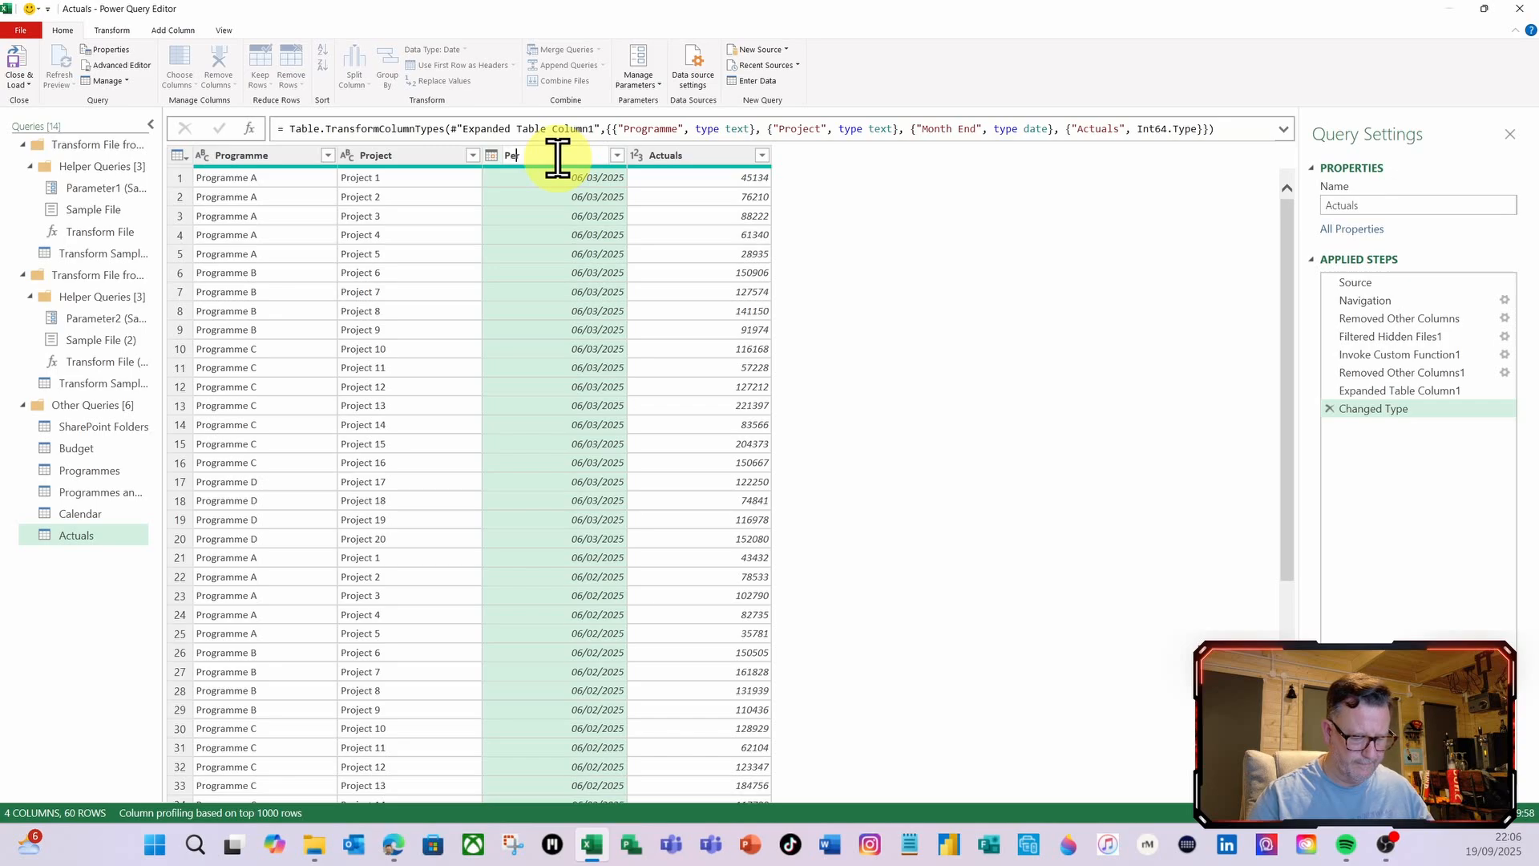
{"action": "type", "text": "riod"}
{"action": "key", "text": "Return"}
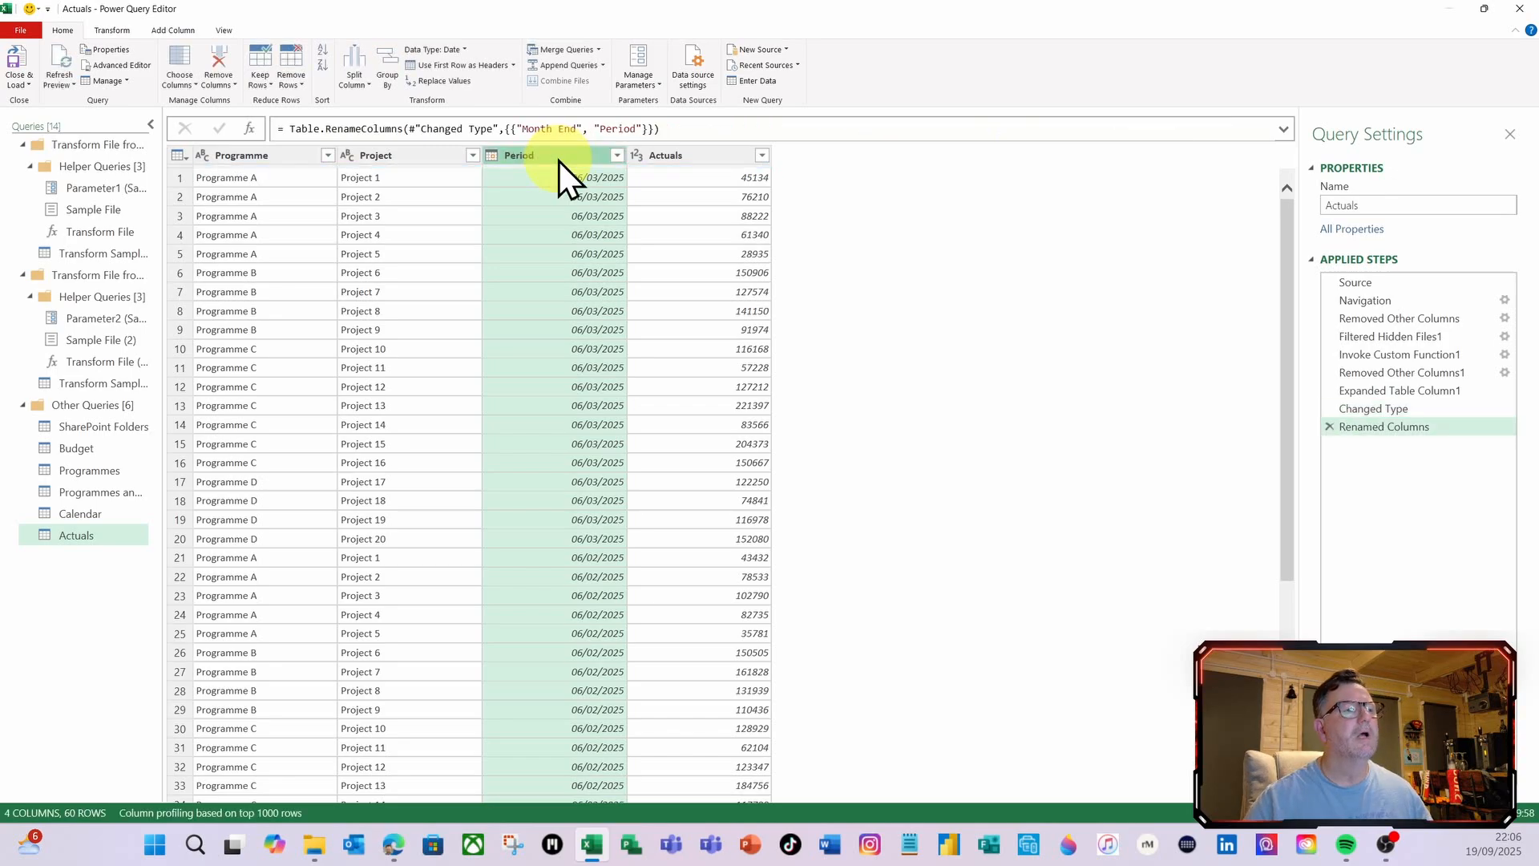
Transform the dates in the Period column to the start of their month
{"action": "scroll", "coordinate": [589, 253], "scroll_direction": "down", "scroll_amount": 9}
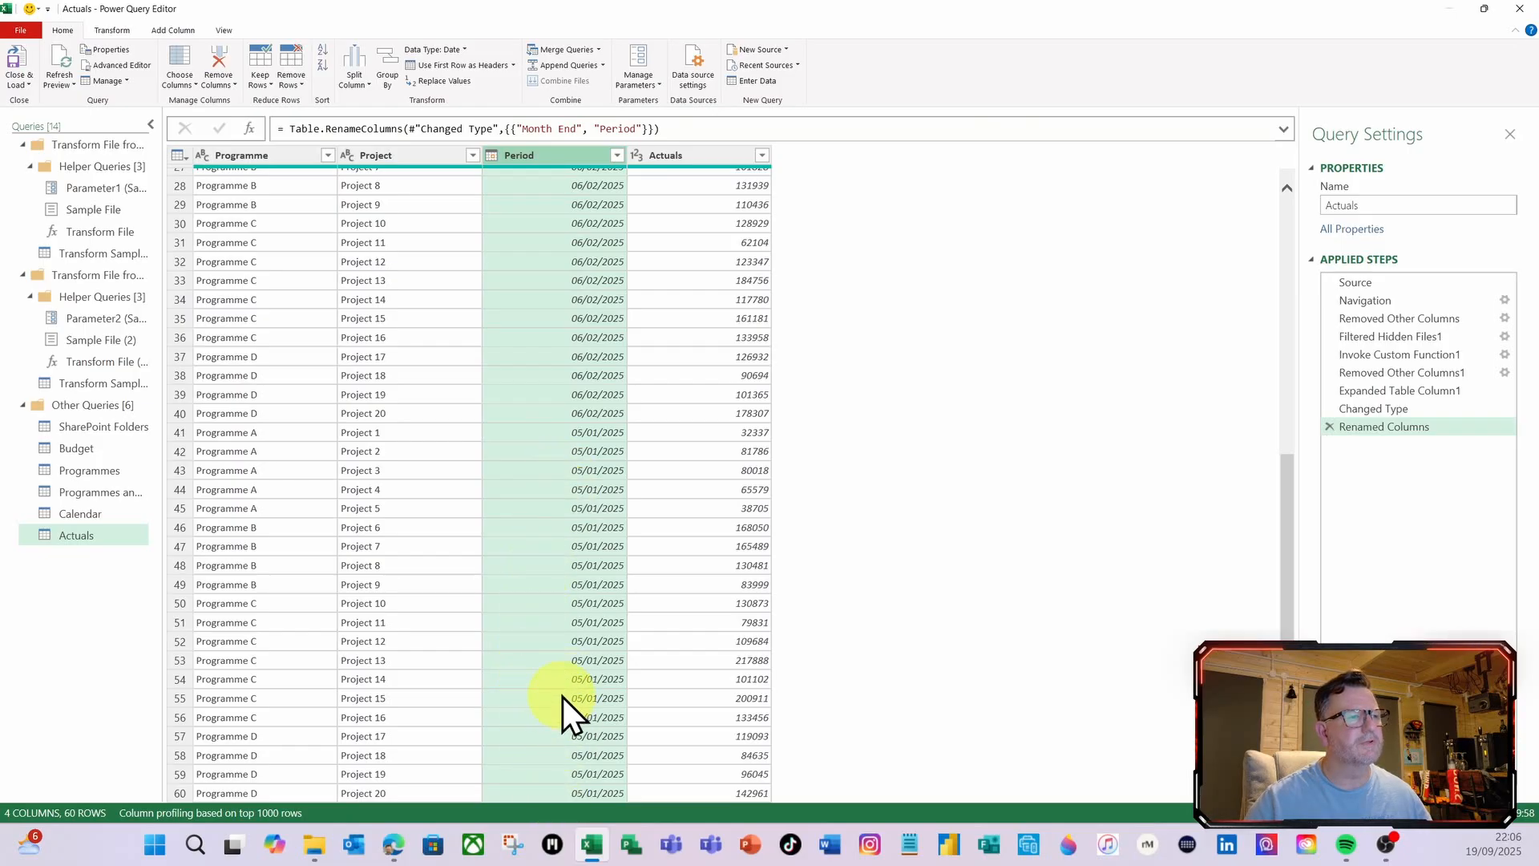
{"action": "scroll", "coordinate": [562, 455], "scroll_direction": "up", "scroll_amount": 7}
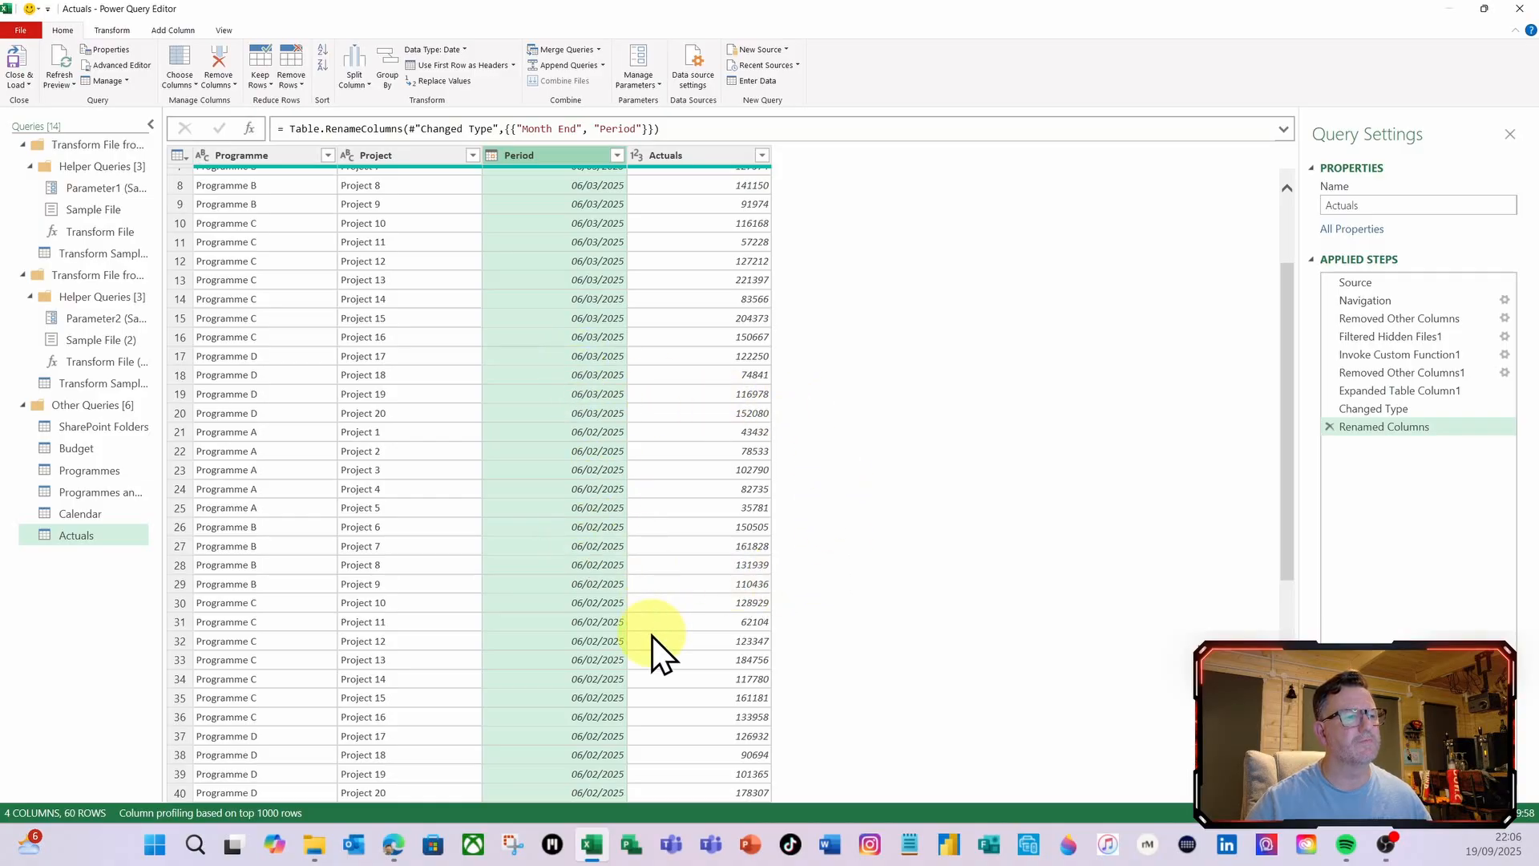
{"action": "scroll", "coordinate": [573, 710], "scroll_direction": "down", "scroll_amount": 5}
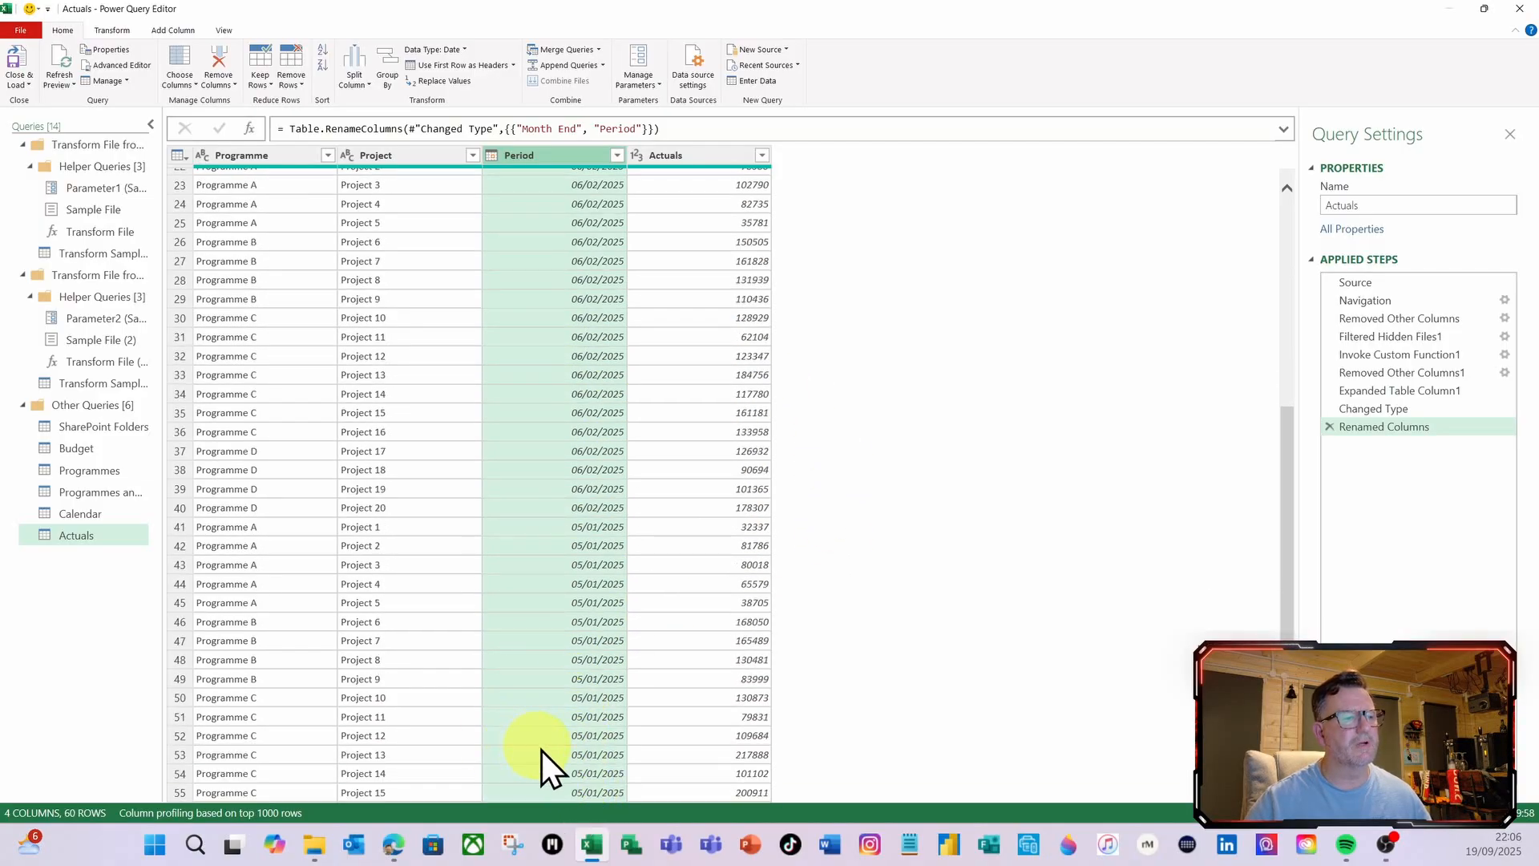
{"action": "scroll", "coordinate": [597, 743], "scroll_direction": "up", "scroll_amount": 8}
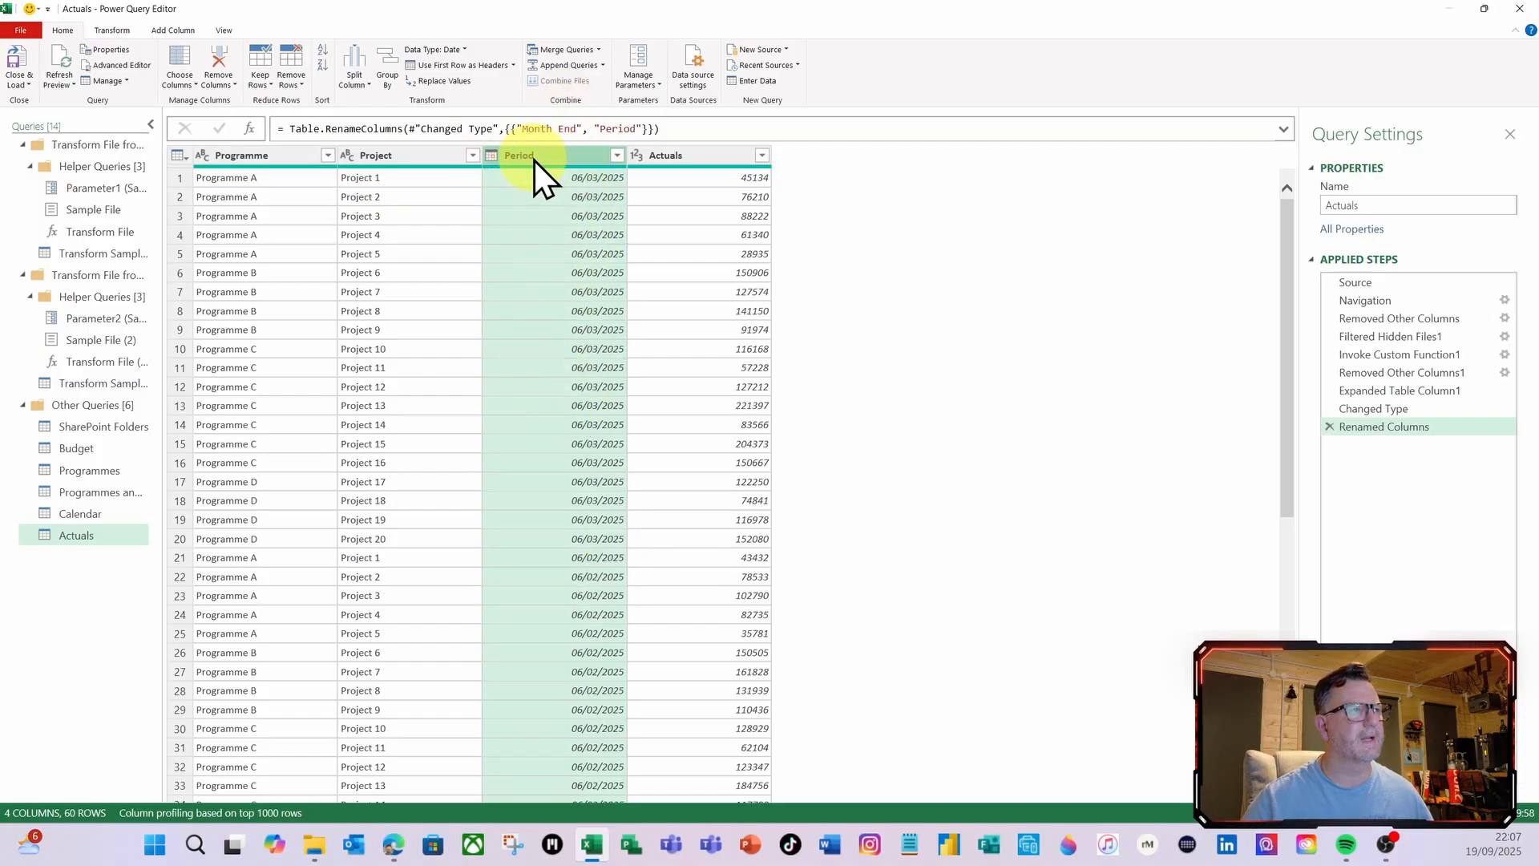
{"action": "left_click", "coordinate": [112, 31]}
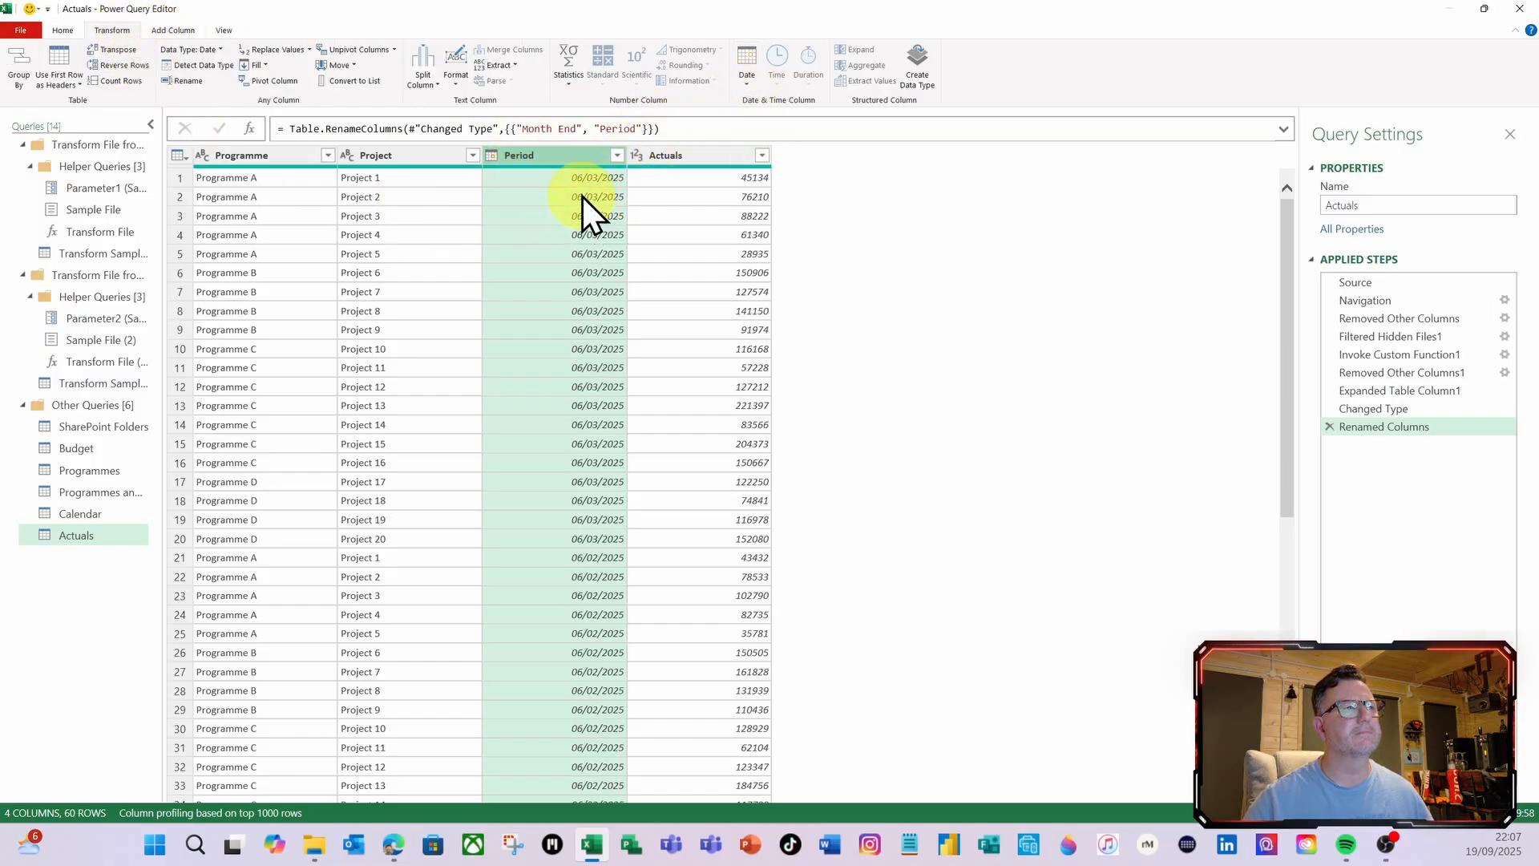
{"action": "left_click", "coordinate": [746, 88]}
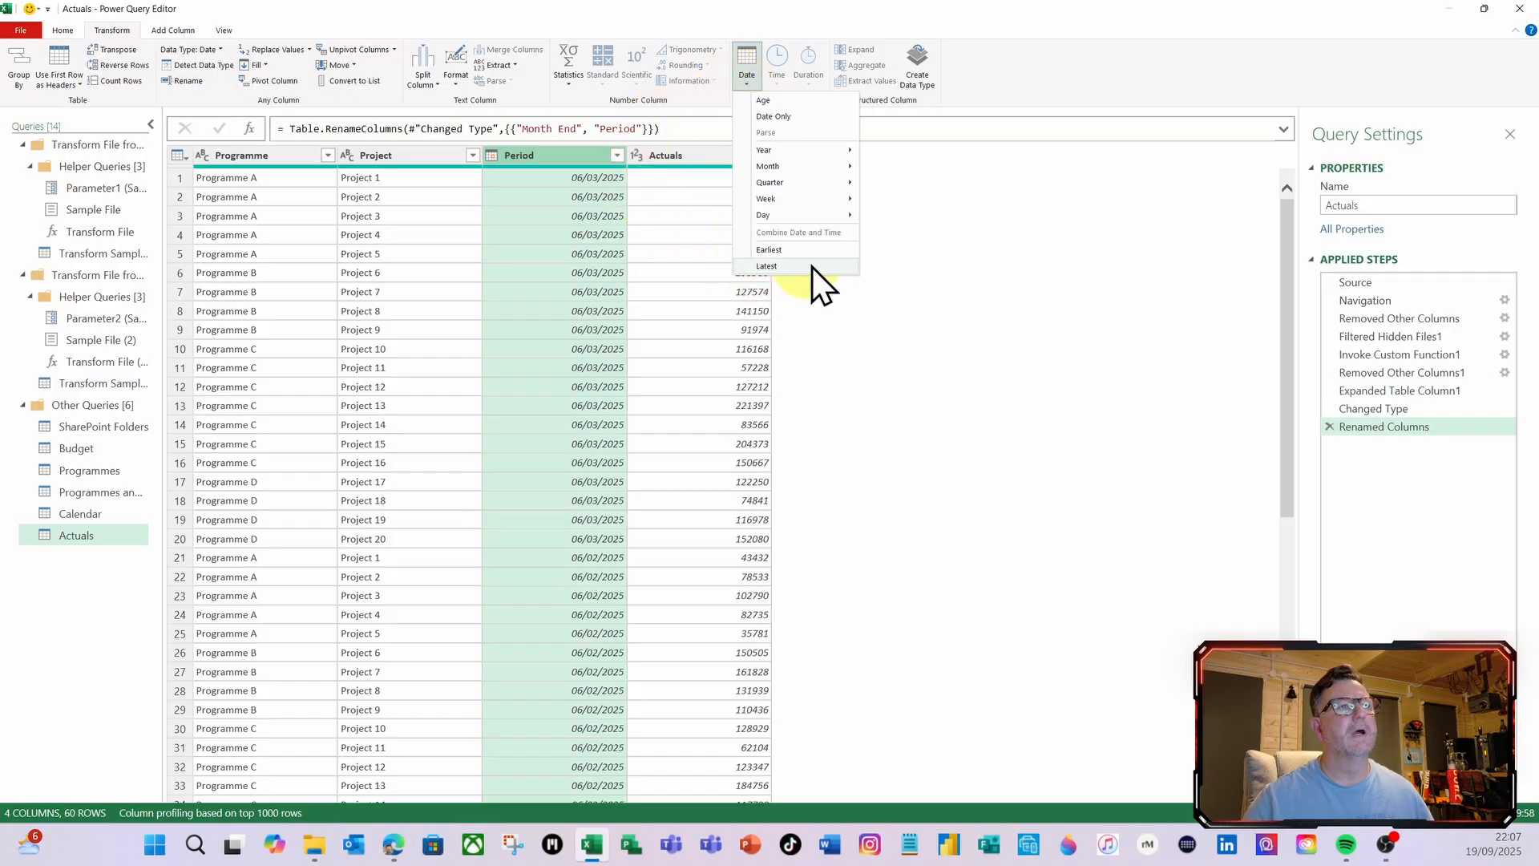
{"action": "mouse_move", "coordinate": [839, 166]}
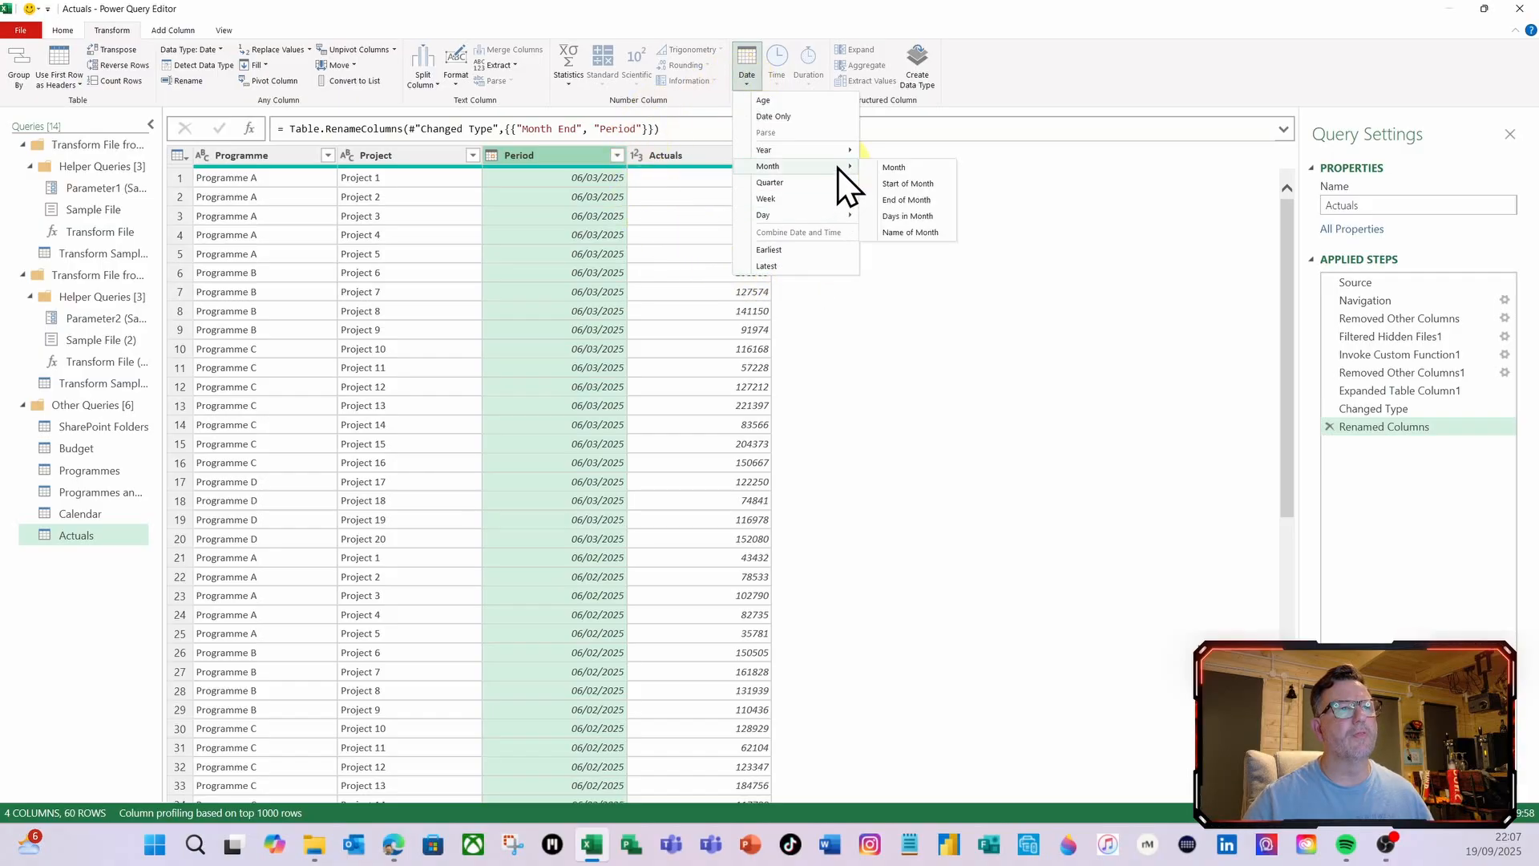
{"action": "left_click", "coordinate": [911, 185]}
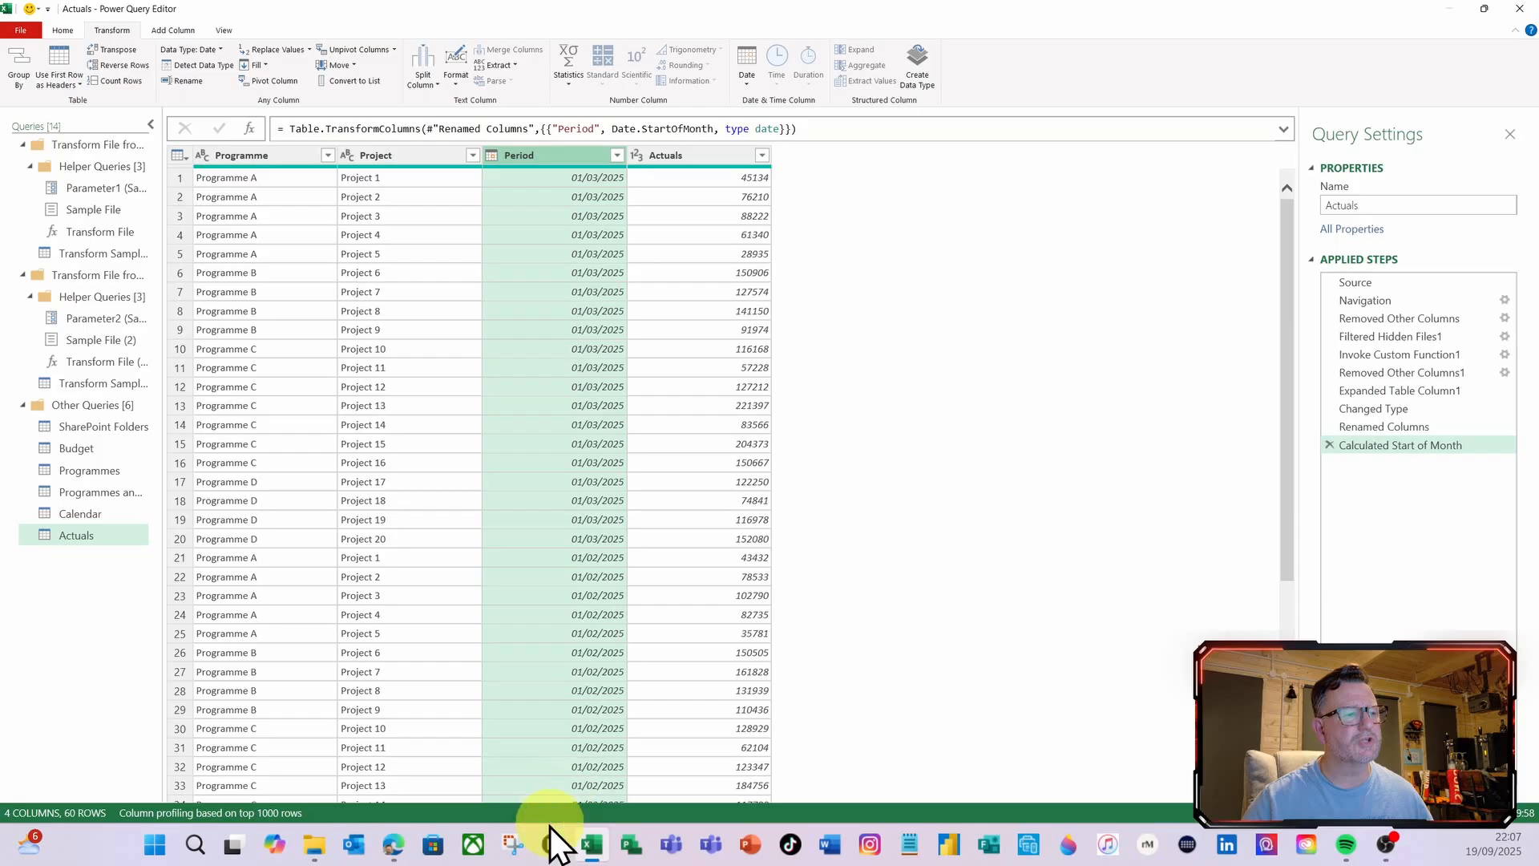
Change the data type of the Actuals column to Currency
{"action": "scroll", "coordinate": [534, 374], "scroll_direction": "down", "scroll_amount": 3}
{"action": "scroll", "coordinate": [534, 373], "scroll_direction": "up", "scroll_amount": 3}
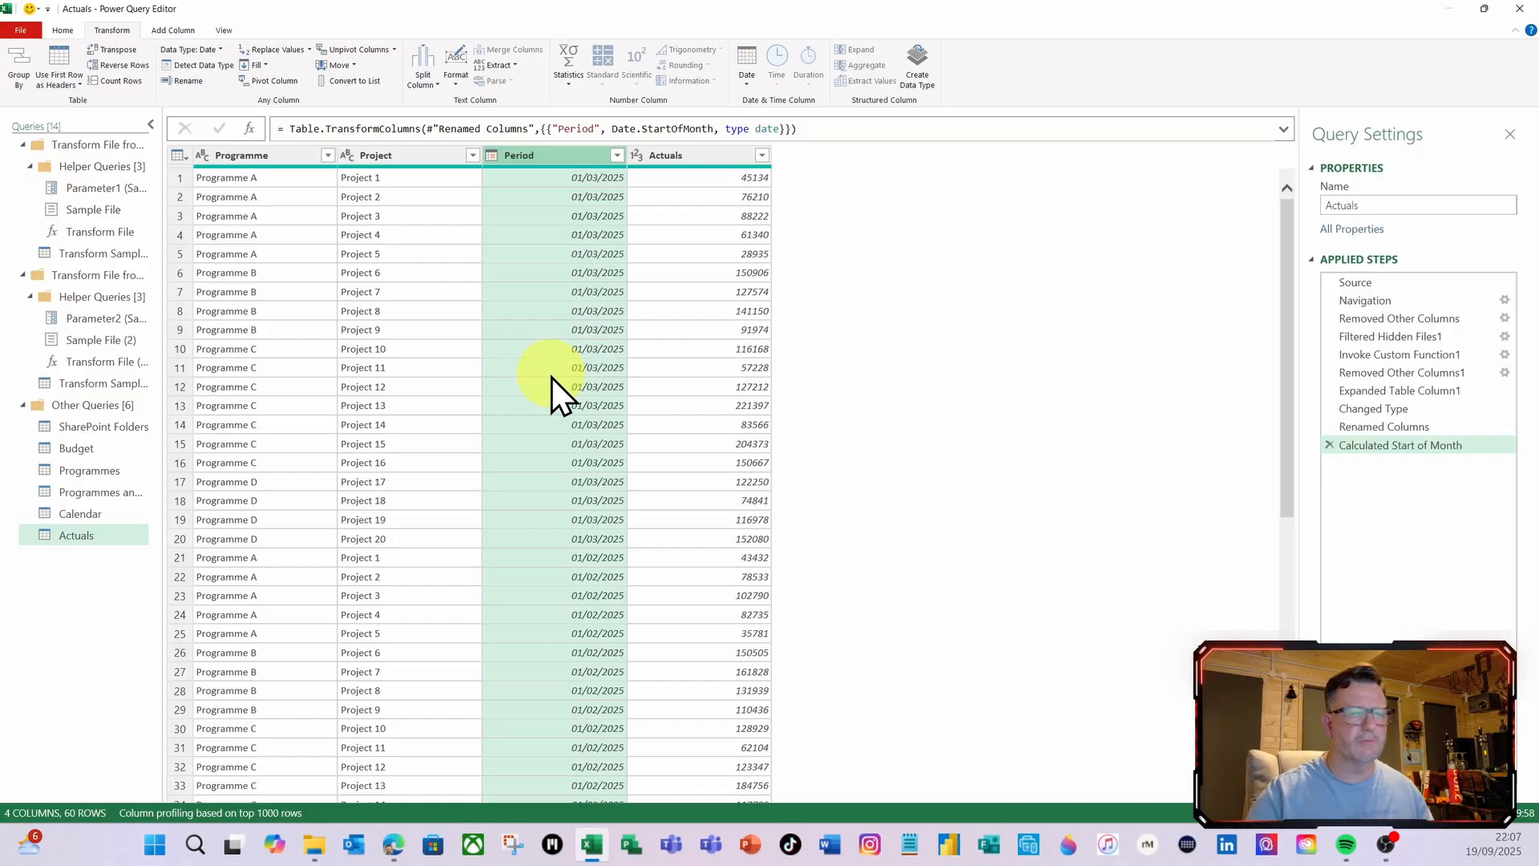
{"action": "left_click", "coordinate": [679, 157]}
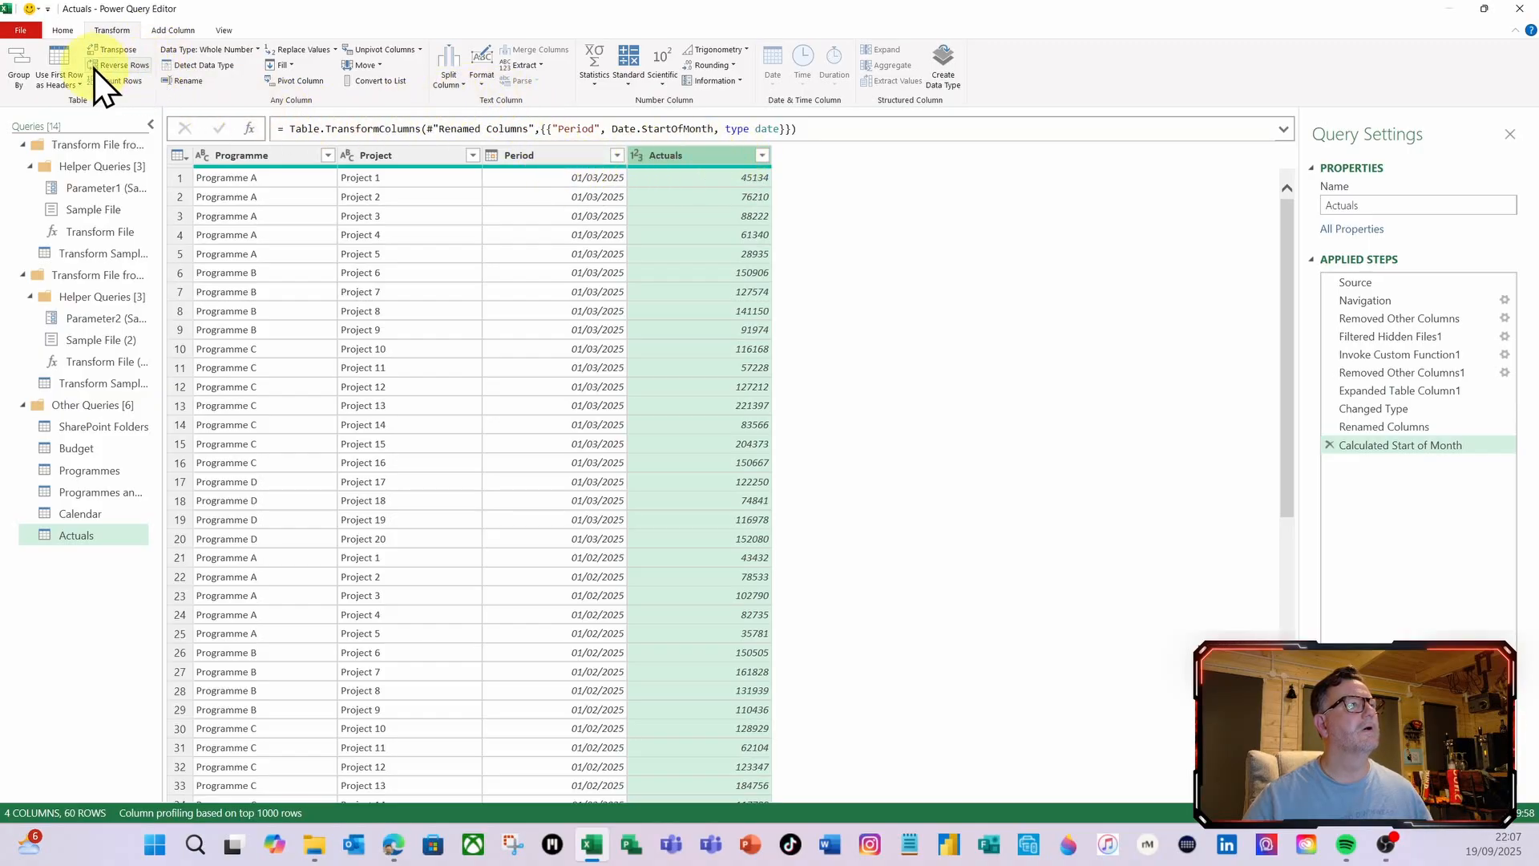
{"action": "left_click", "coordinate": [63, 33]}
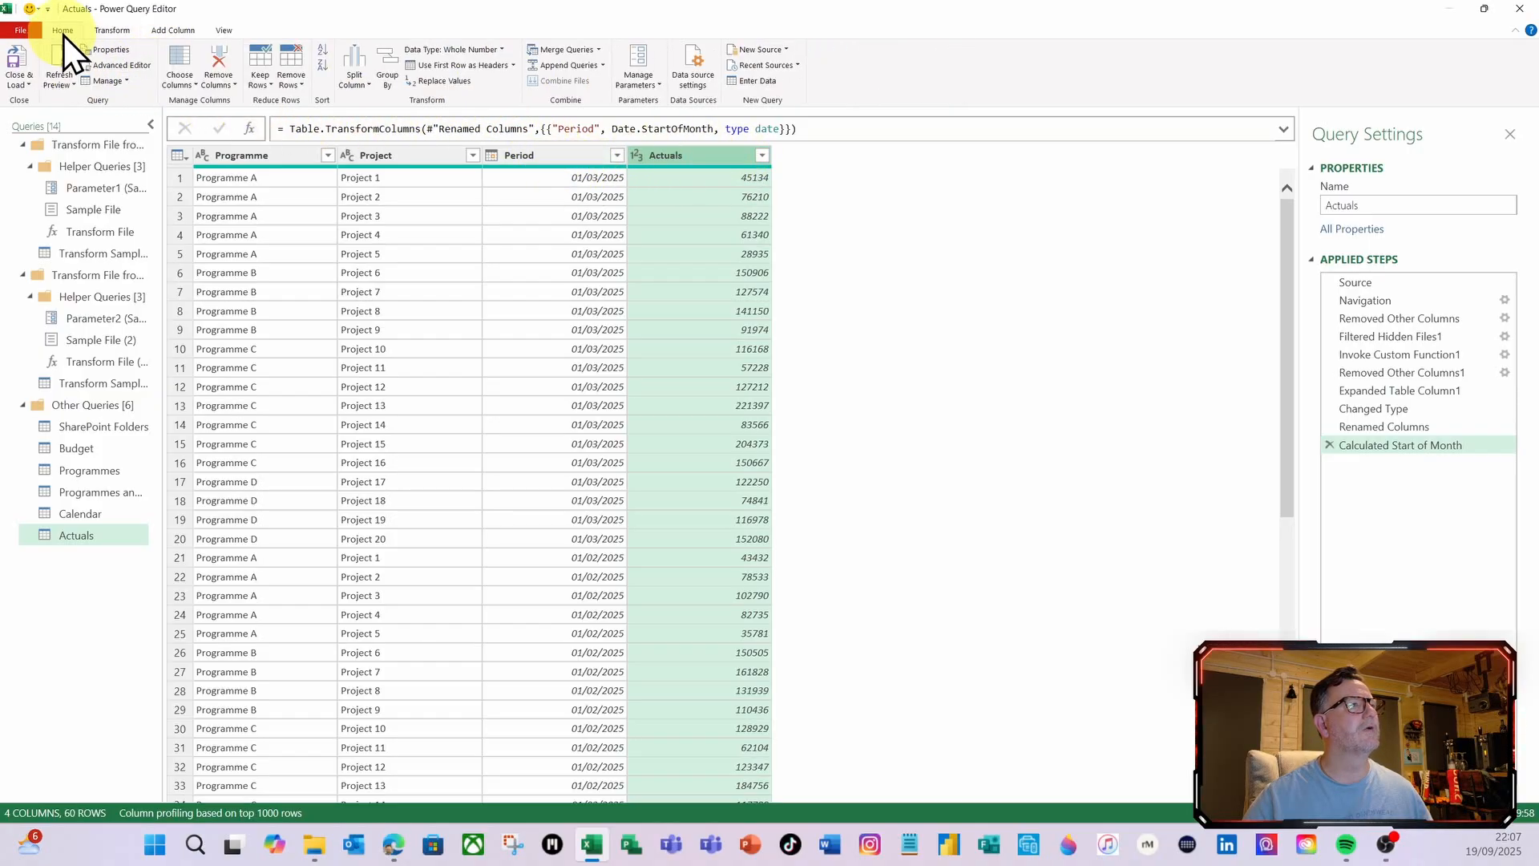
{"action": "left_click", "coordinate": [503, 51]}
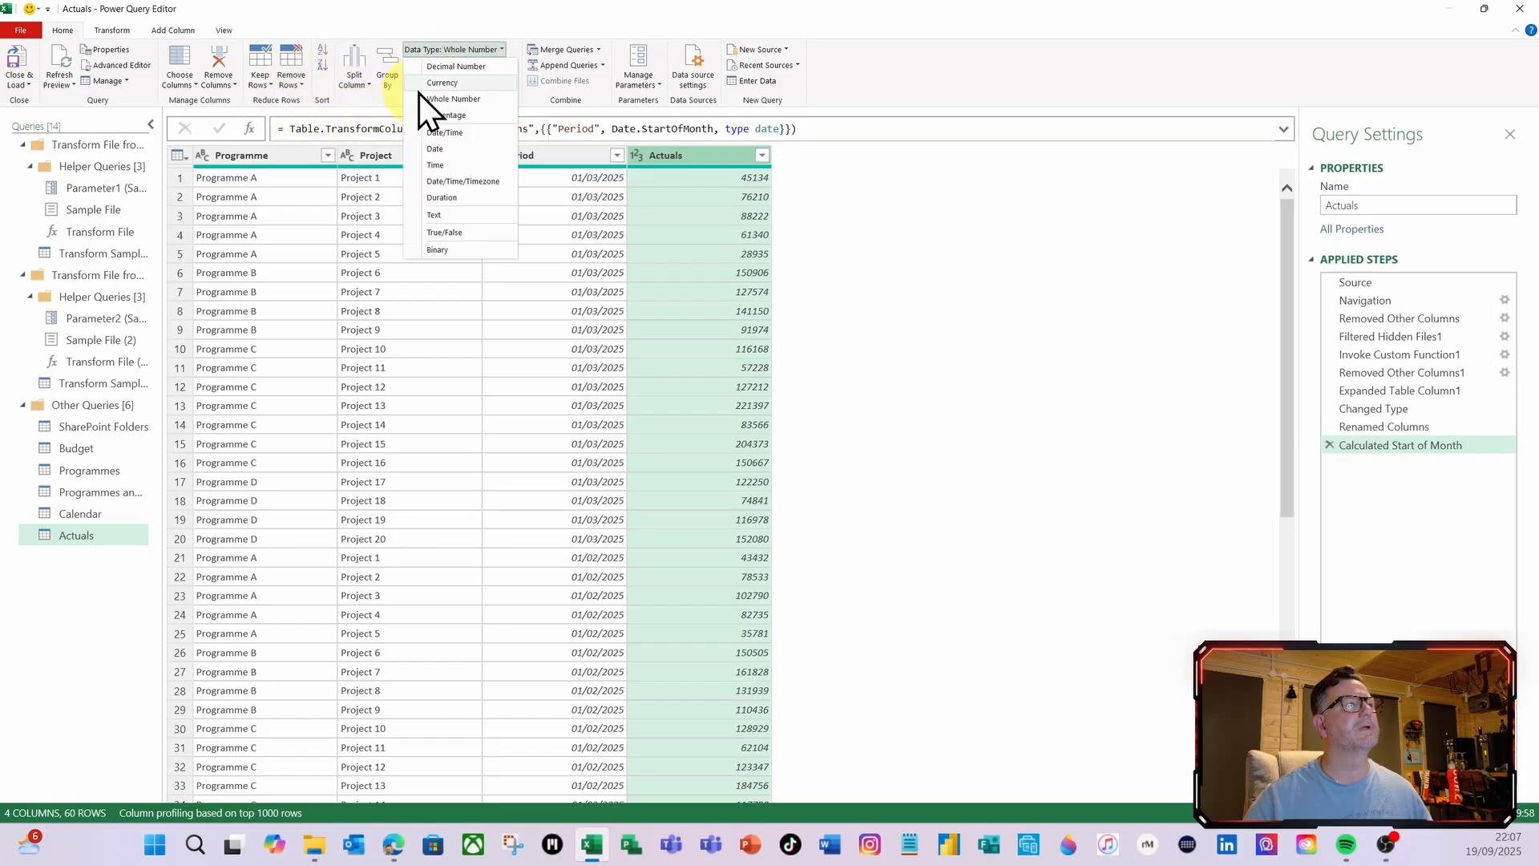
{"action": "left_click", "coordinate": [444, 83]}
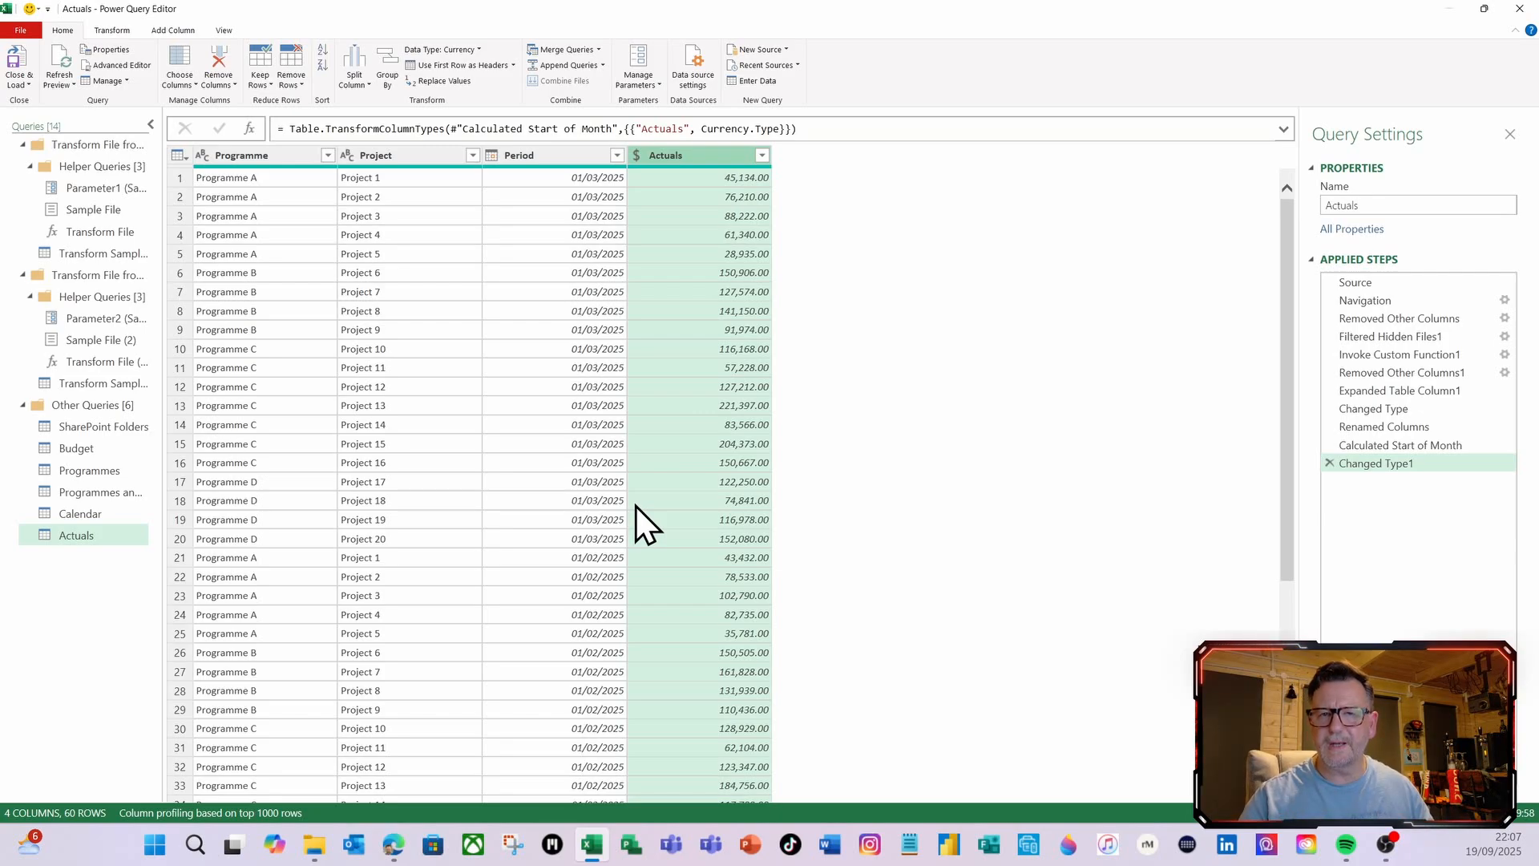
Close the query editor and load the Actuals query as connection only, adding its data to the data model
{"action": "left_click", "coordinate": [27, 87]}
{"action": "left_click", "coordinate": [79, 117]}
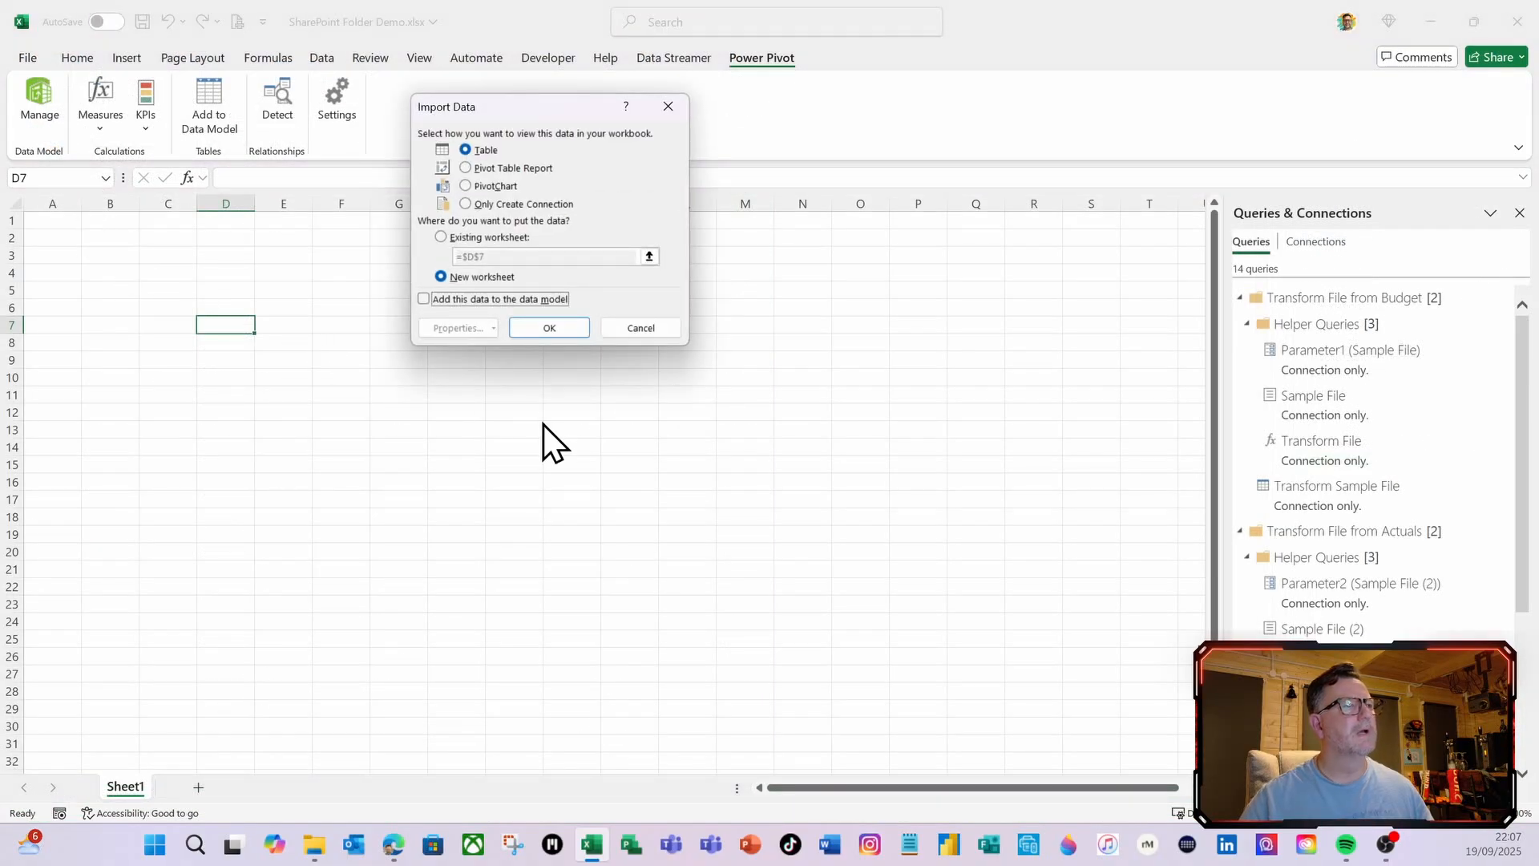
{"action": "left_click", "coordinate": [465, 204]}
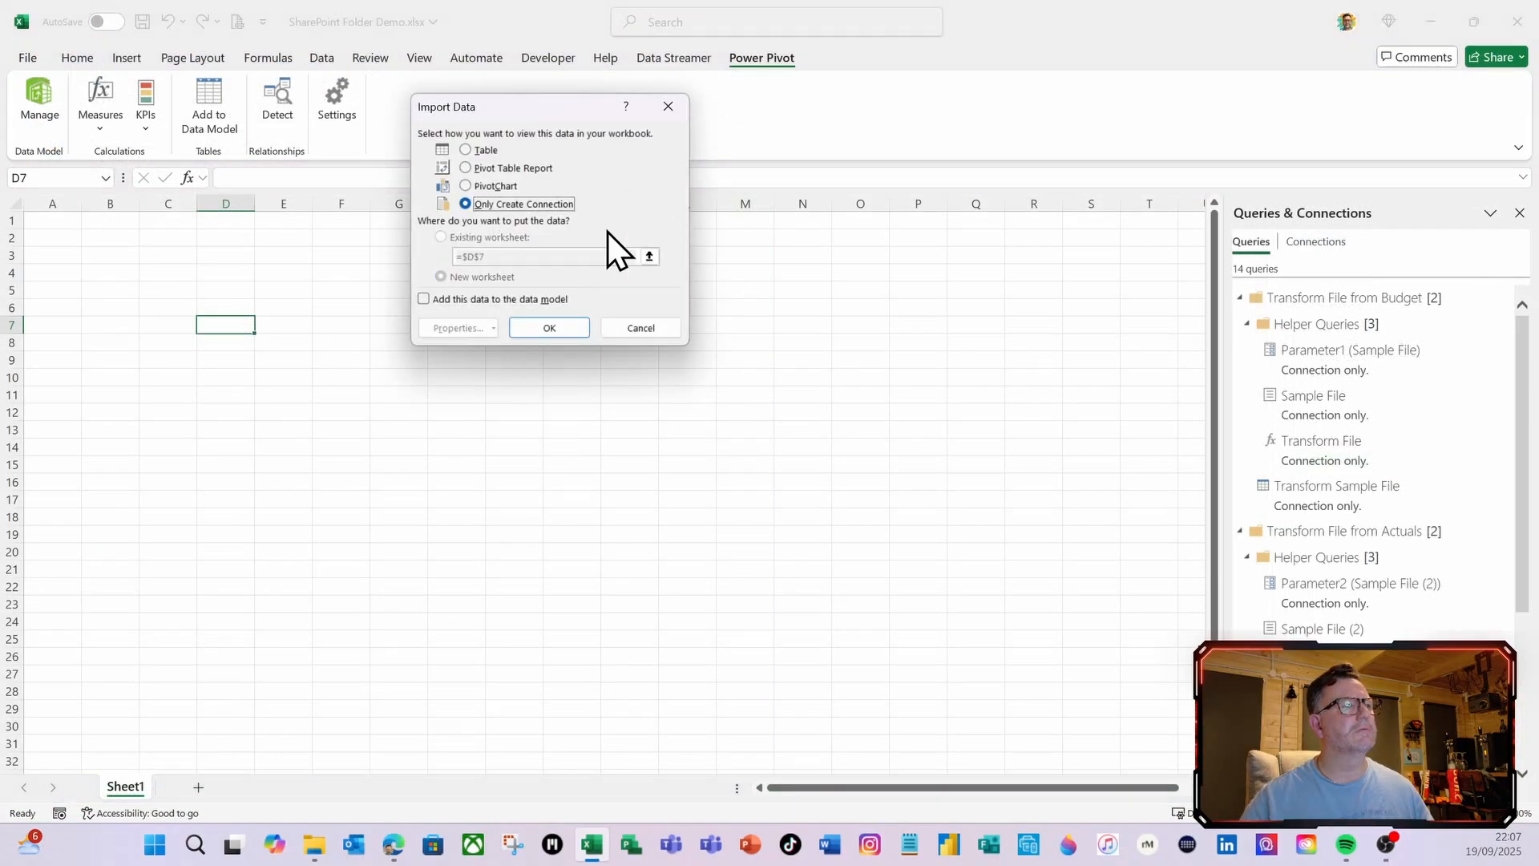
{"action": "left_click", "coordinate": [423, 300]}
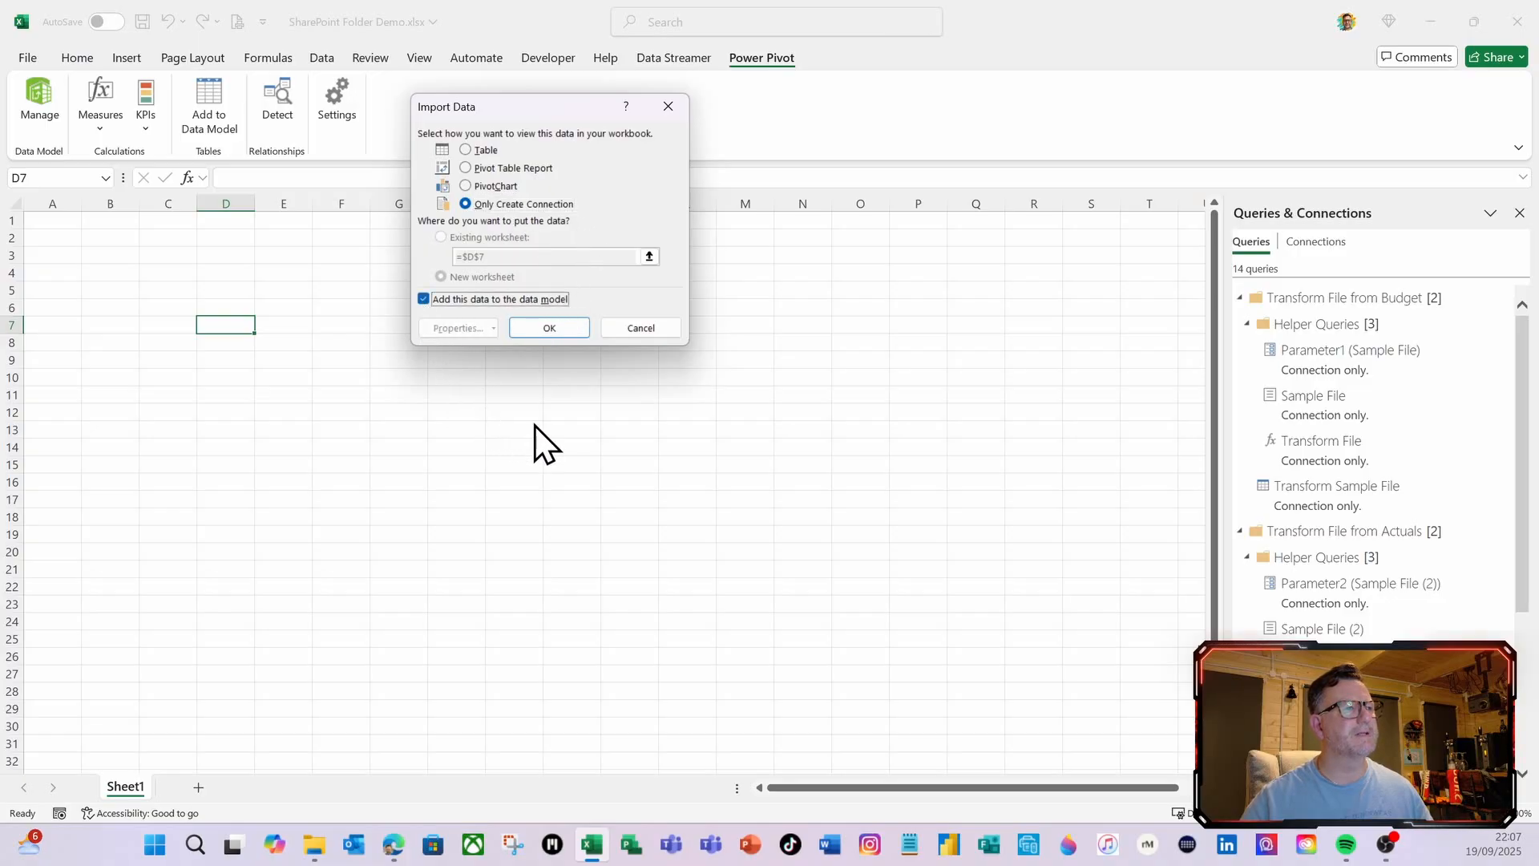
{"action": "left_click", "coordinate": [550, 329]}
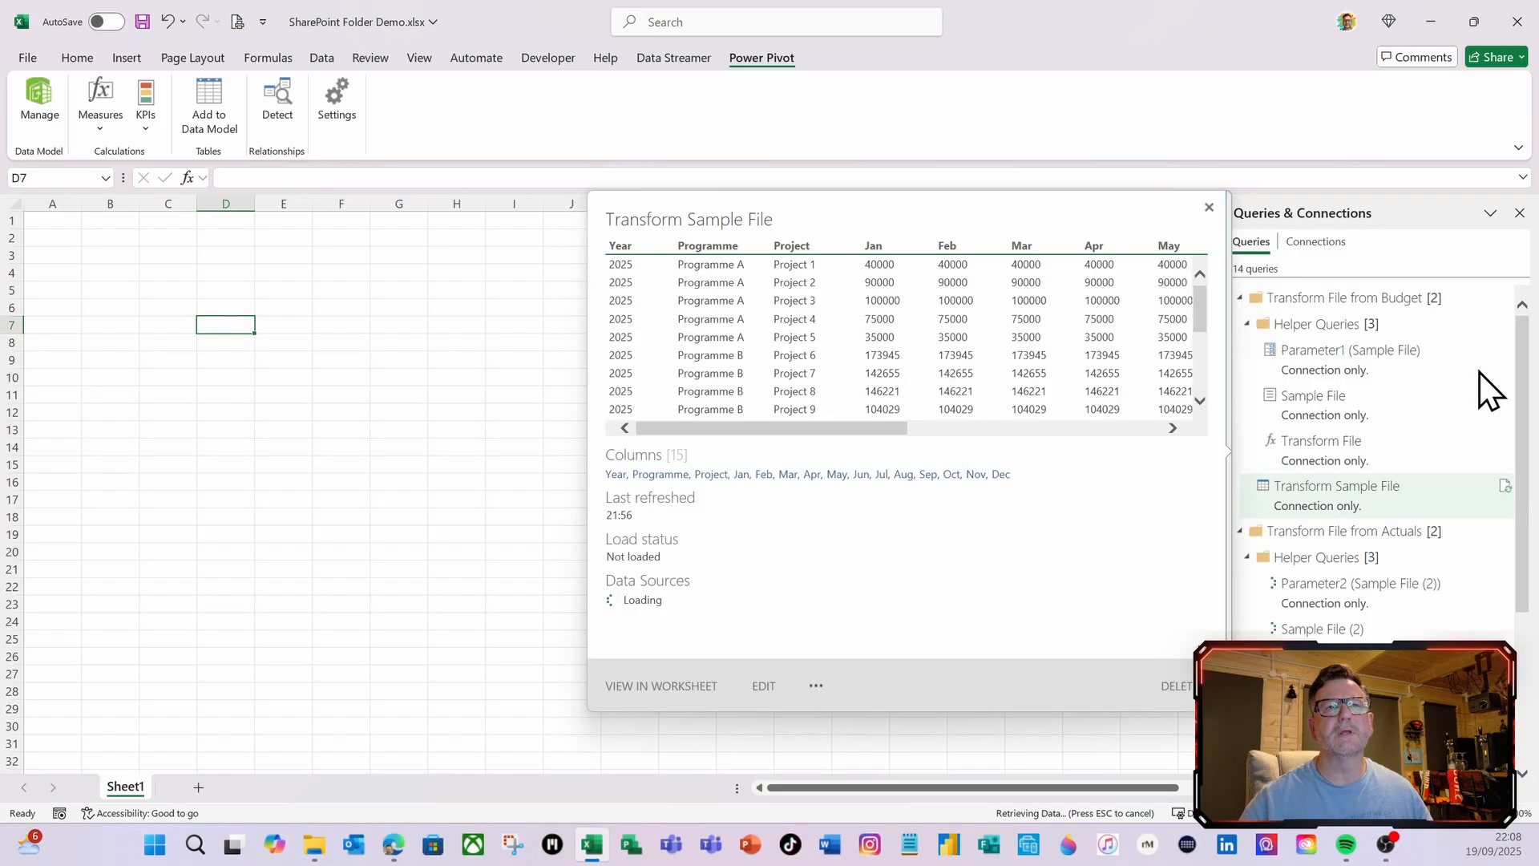
Collapse the Transform File from Budget and Transform File from Actuals groups and check the load status of the other queries
{"action": "left_click", "coordinate": [1241, 299]}
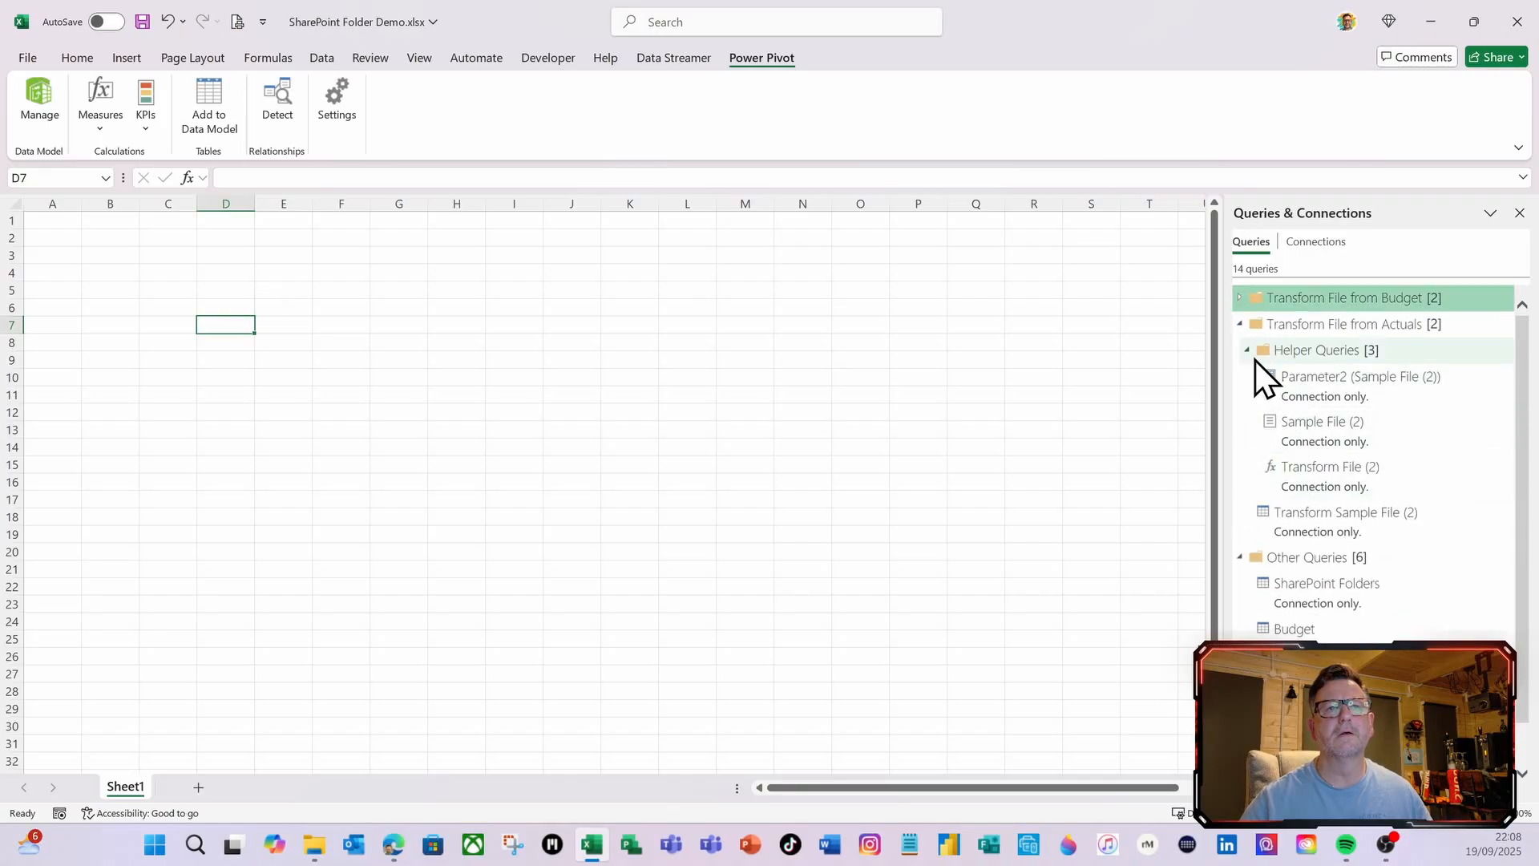
{"action": "left_click", "coordinate": [1243, 326]}
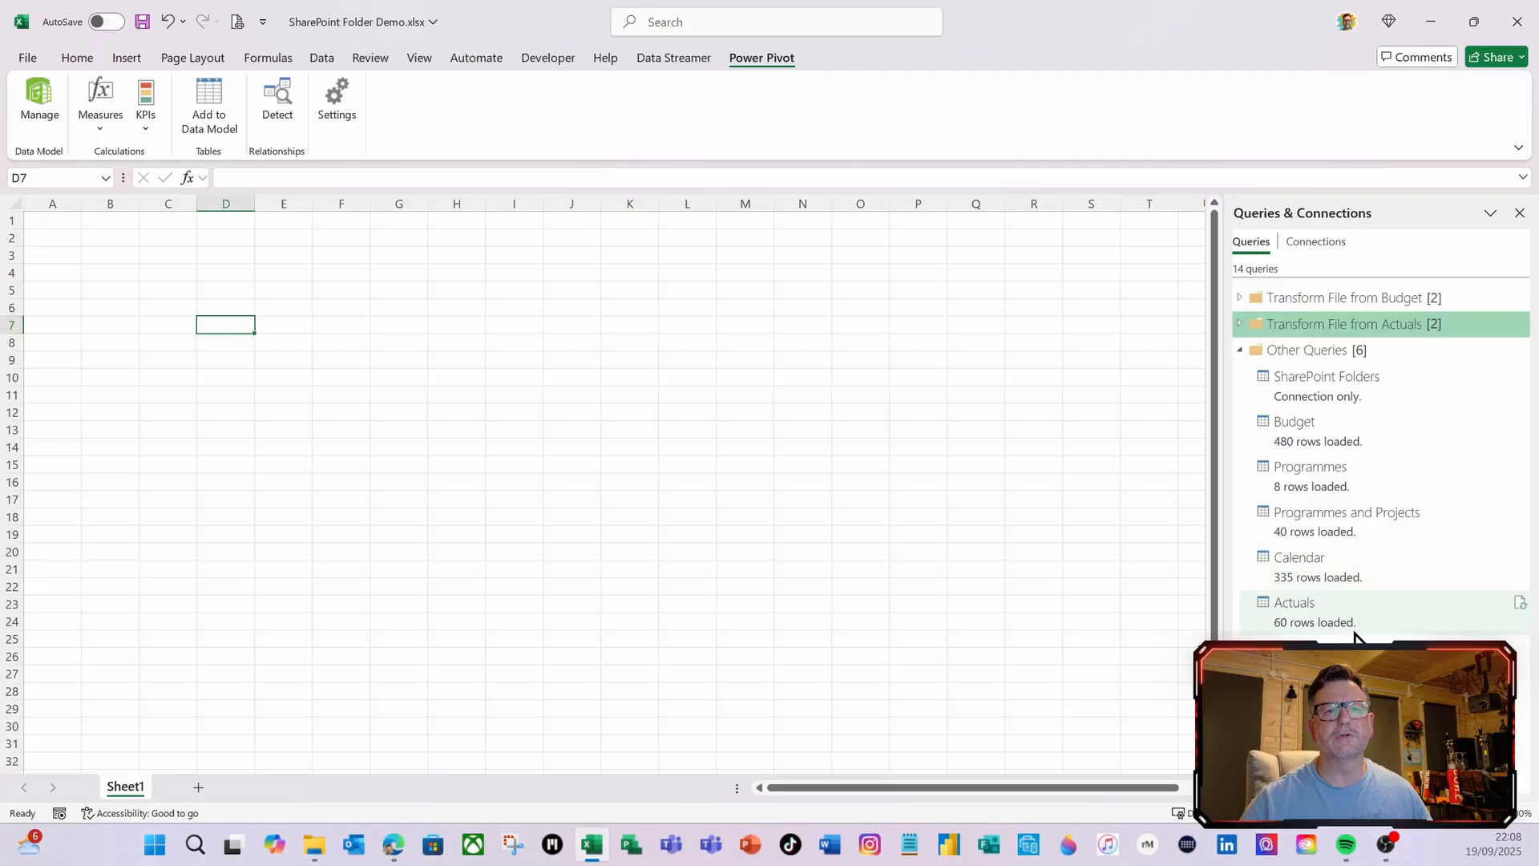
{"action": "mouse_move", "coordinate": [1310, 623]}
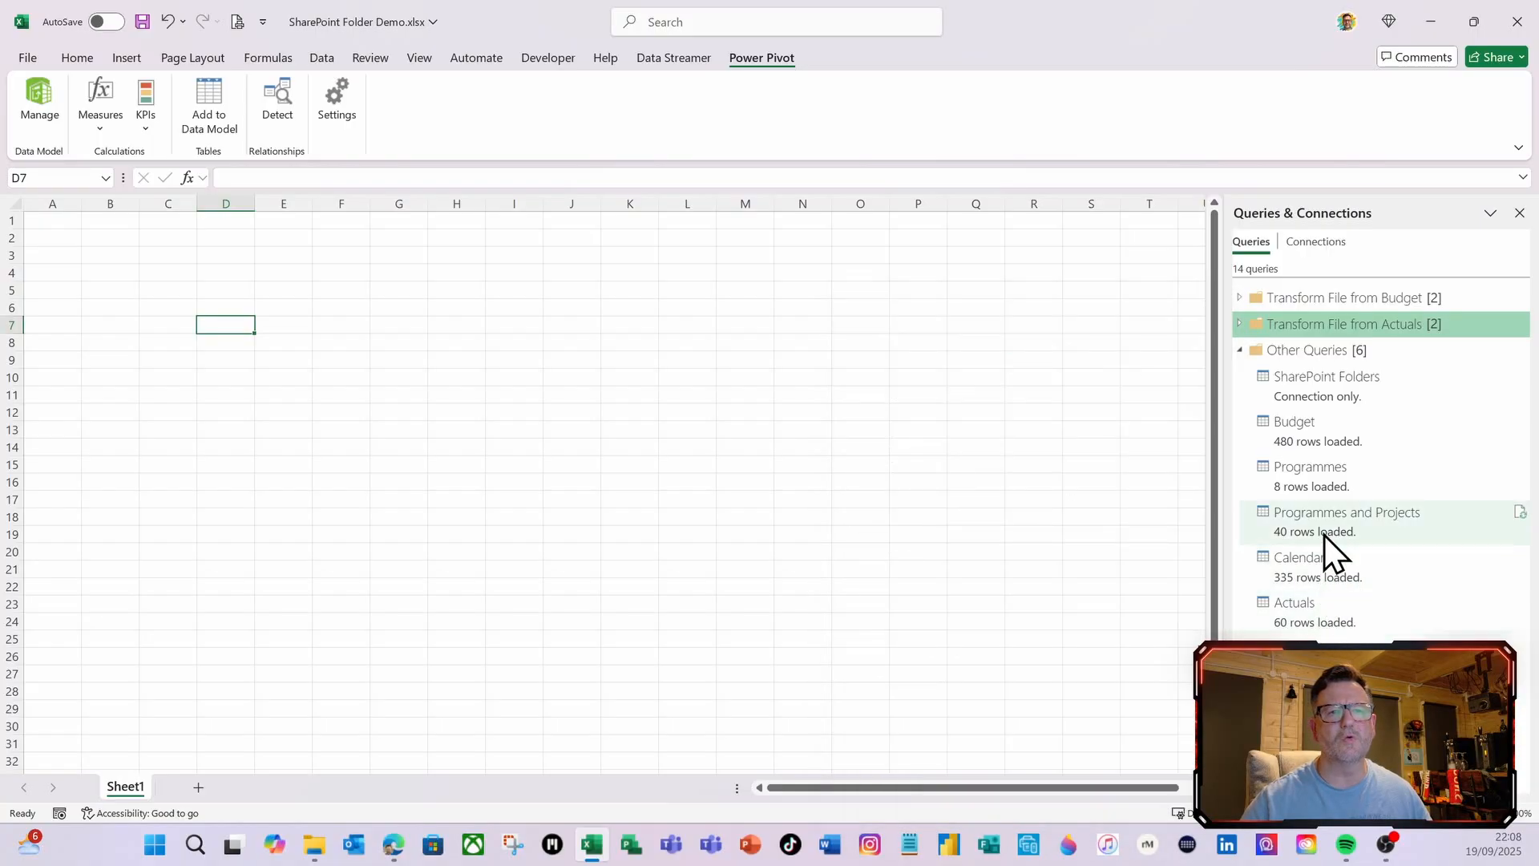
{"action": "mouse_move", "coordinate": [1306, 387]}
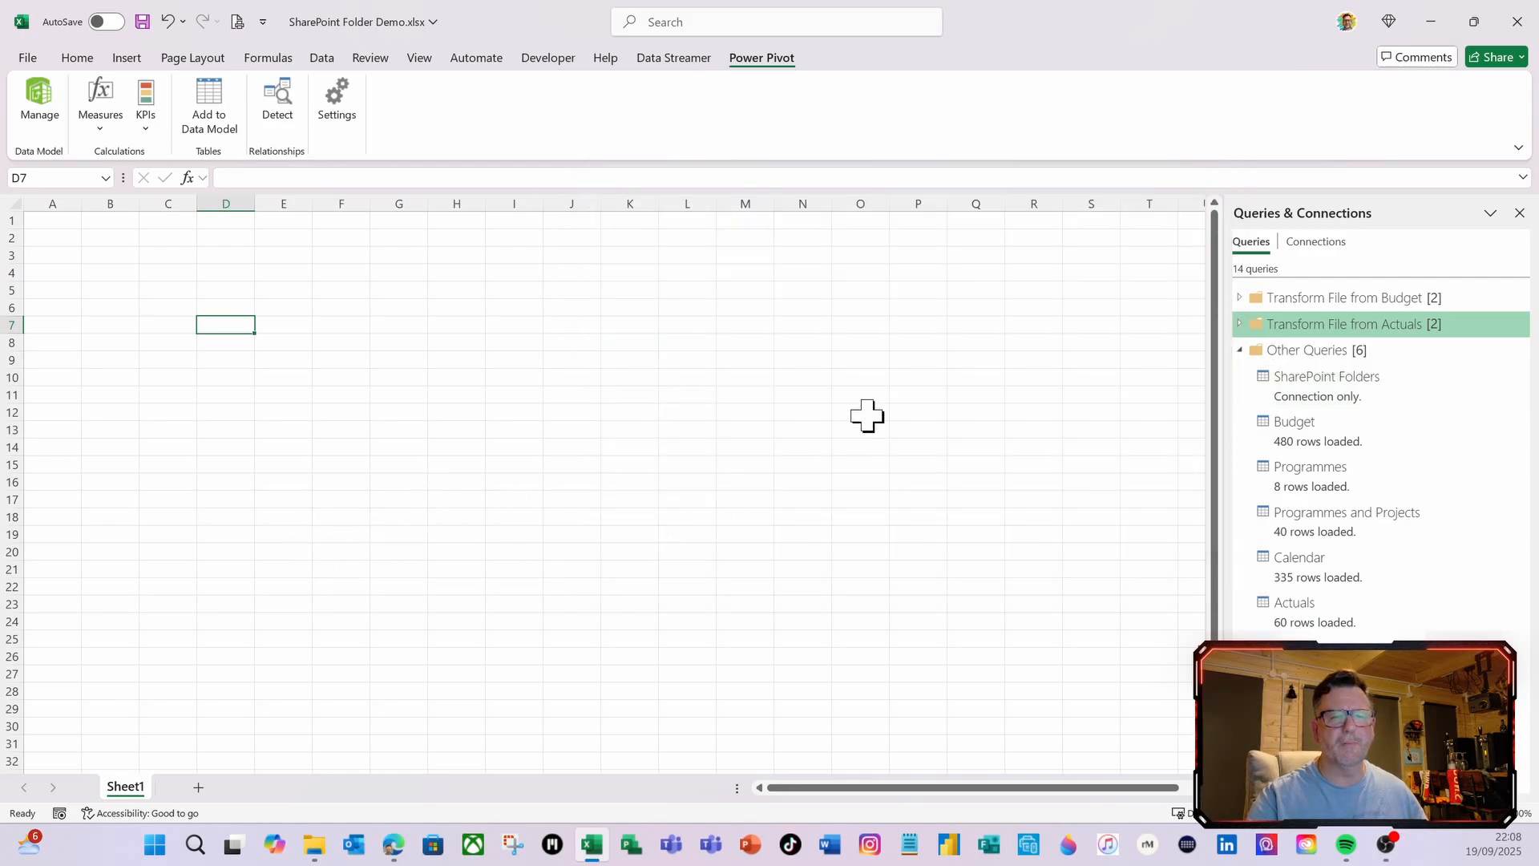
{"action": "key", "text": "shift+super+h"}
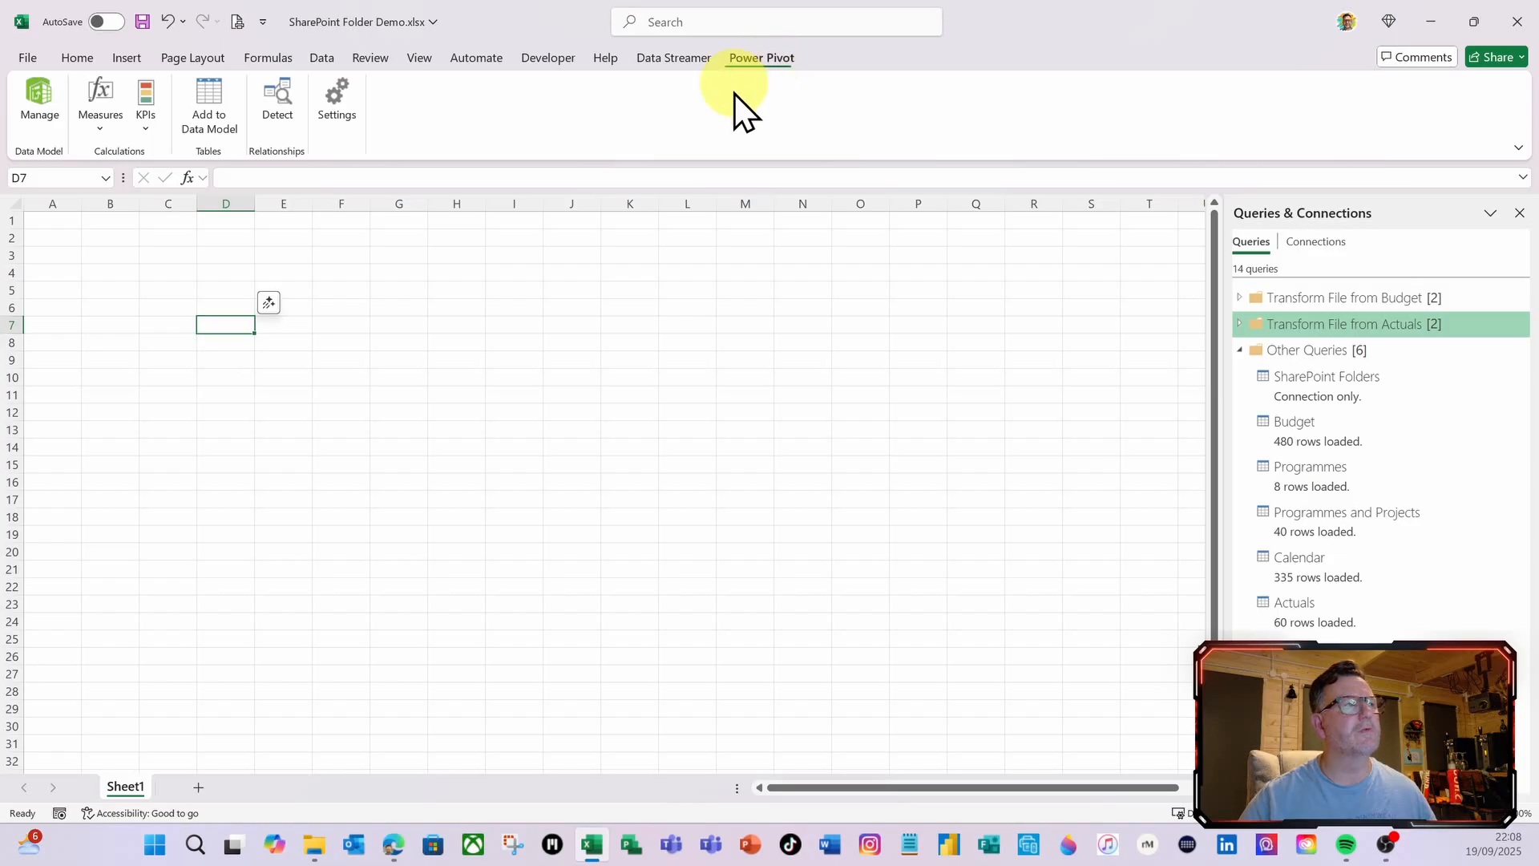
Open the data model in diagram view and arrange Budget and Actuals side by side below the lookup tables, with Calendar beneath them
{"action": "left_click", "coordinate": [42, 106]}
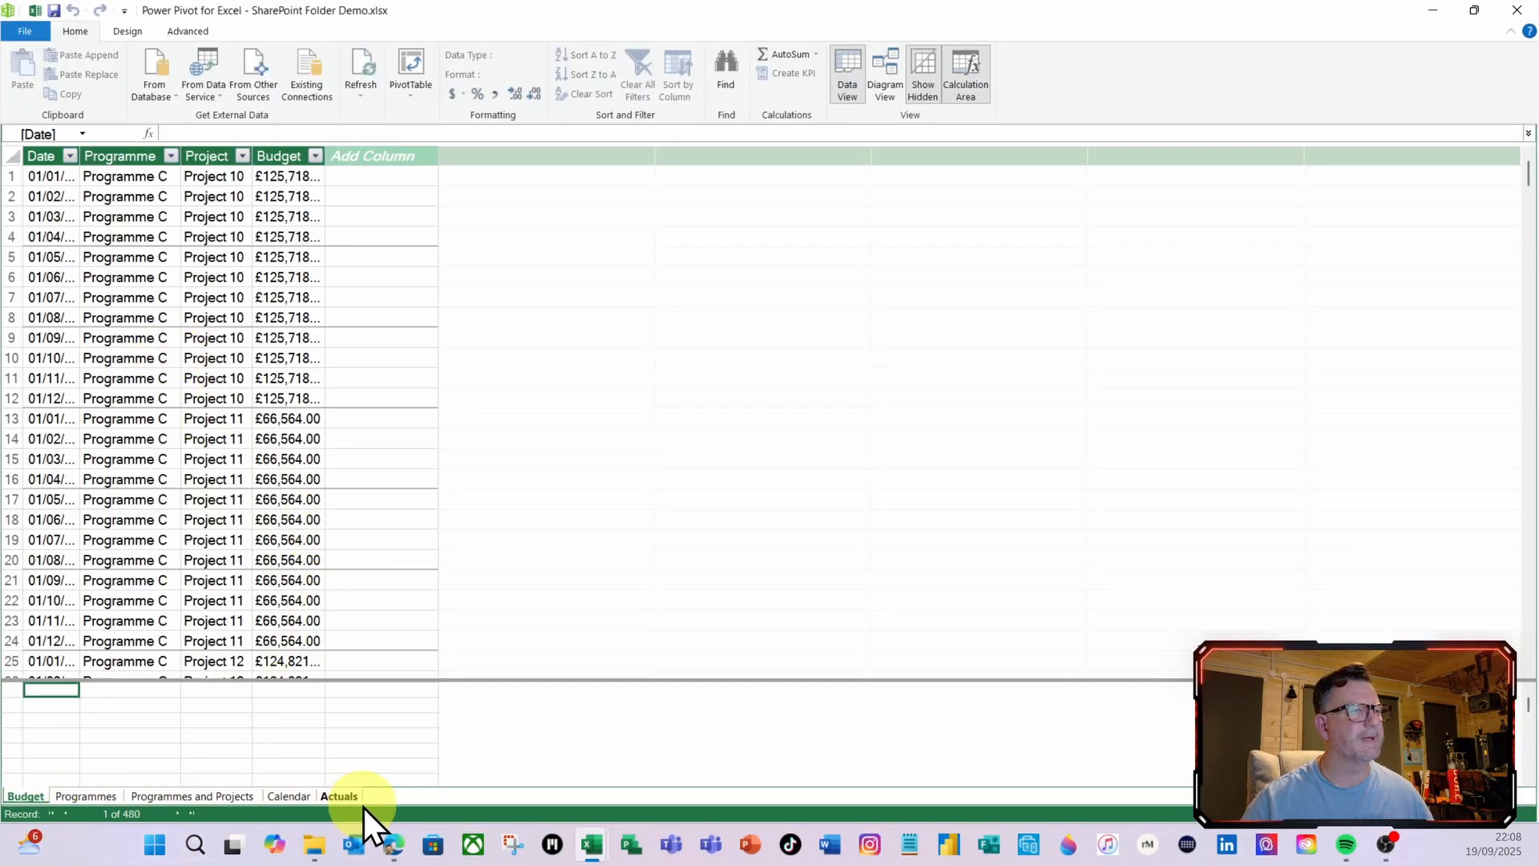
{"action": "left_click", "coordinate": [888, 89]}
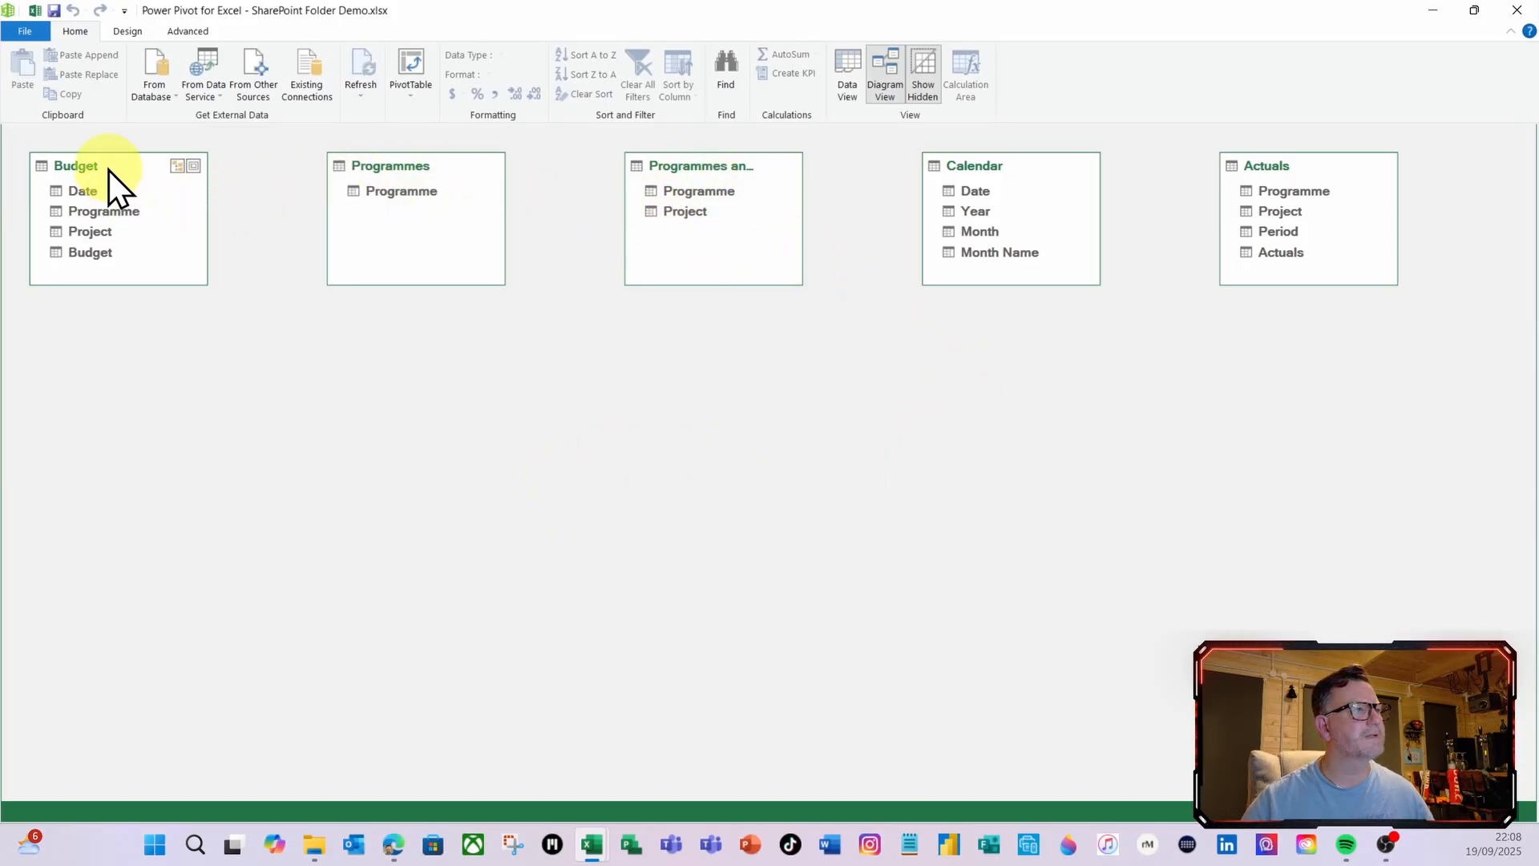
{"action": "left_click_drag", "start_coordinate": [108, 170], "coordinate": [488, 404]}
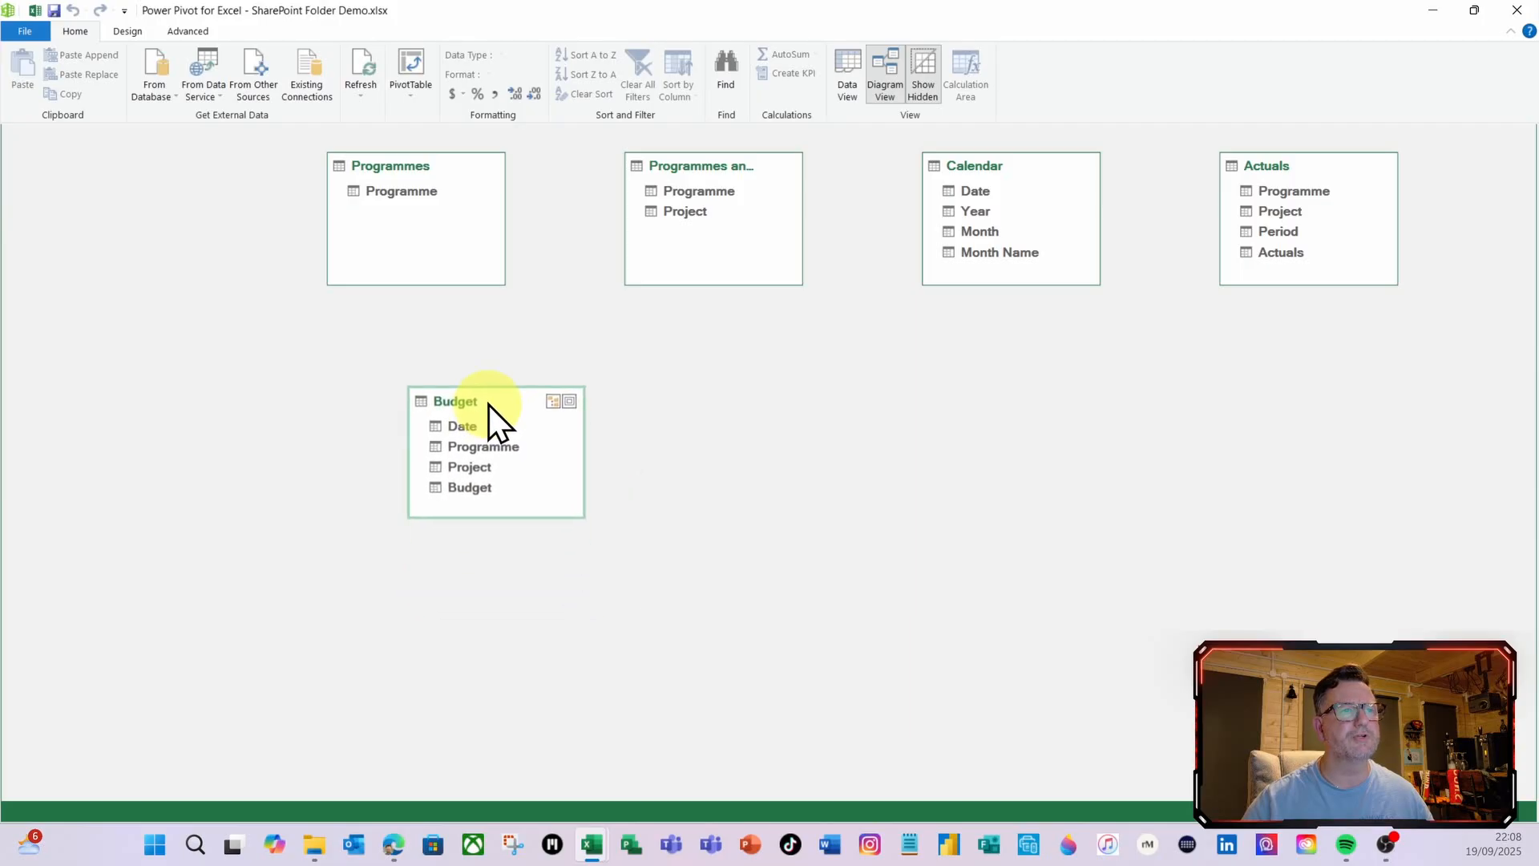
{"action": "left_click_drag", "start_coordinate": [983, 166], "coordinate": [719, 605]}
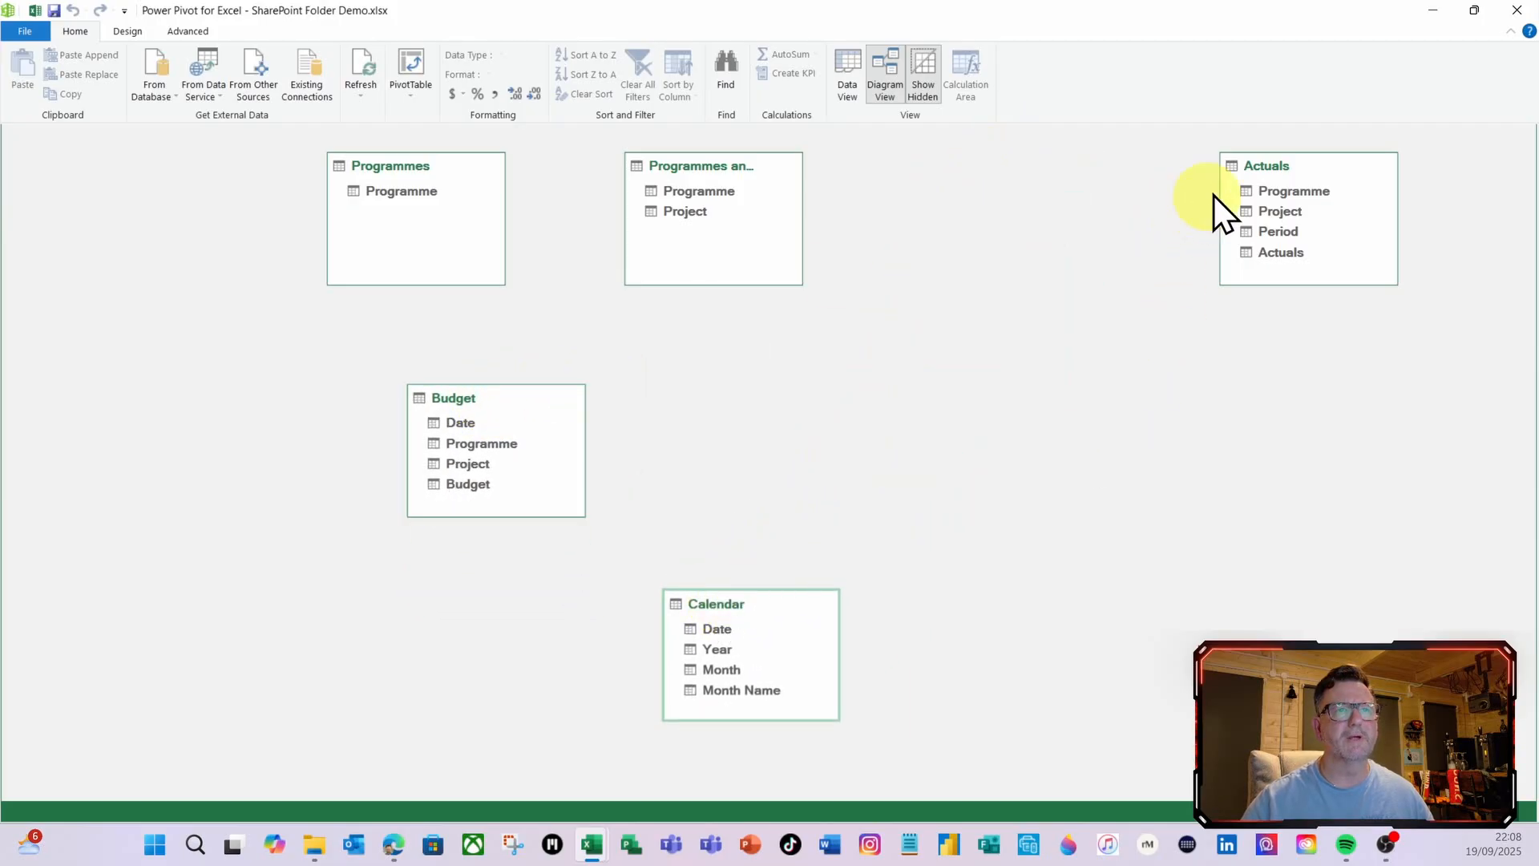
{"action": "left_click_drag", "start_coordinate": [1274, 169], "coordinate": [936, 407]}
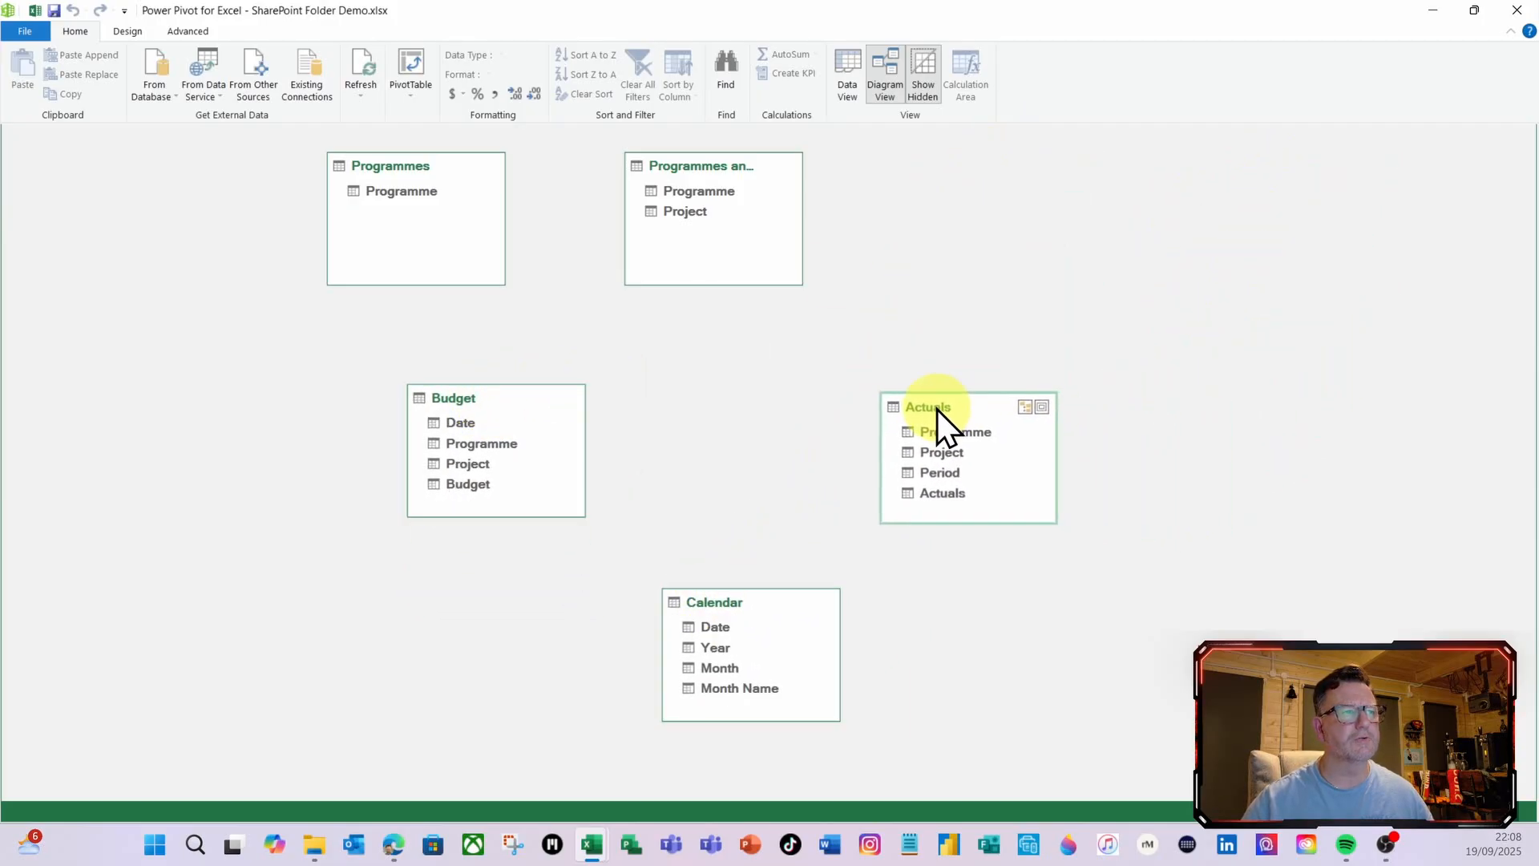
Relate Programmes to Programmes and Projects on Programme, and relate Programmes and Projects to both Budget and Actuals on Project
{"action": "left_click", "coordinate": [387, 192]}
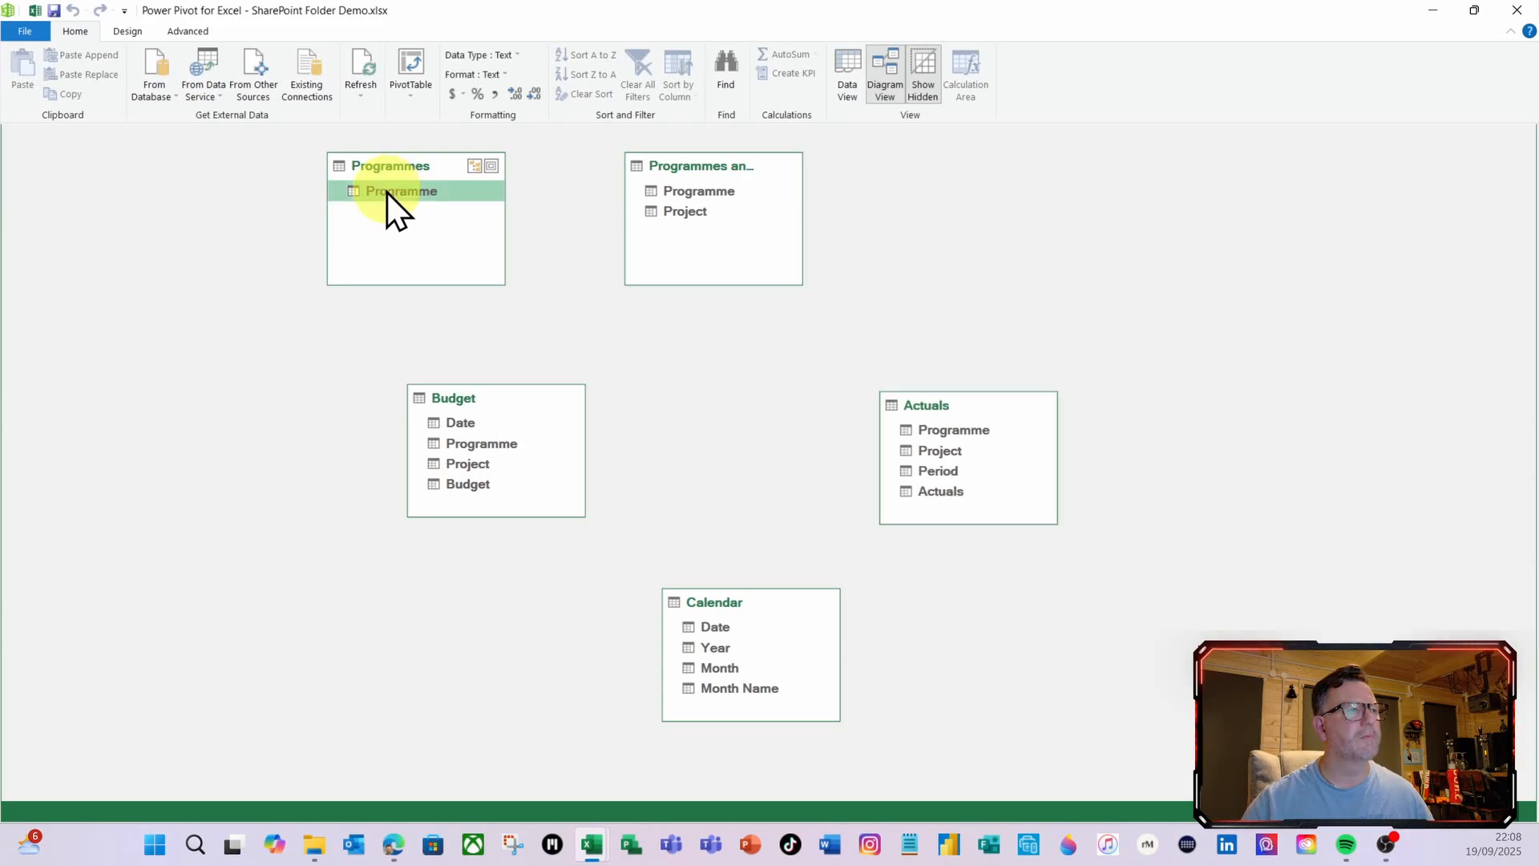
{"action": "left_click_drag", "start_coordinate": [387, 193], "coordinate": [696, 196]}
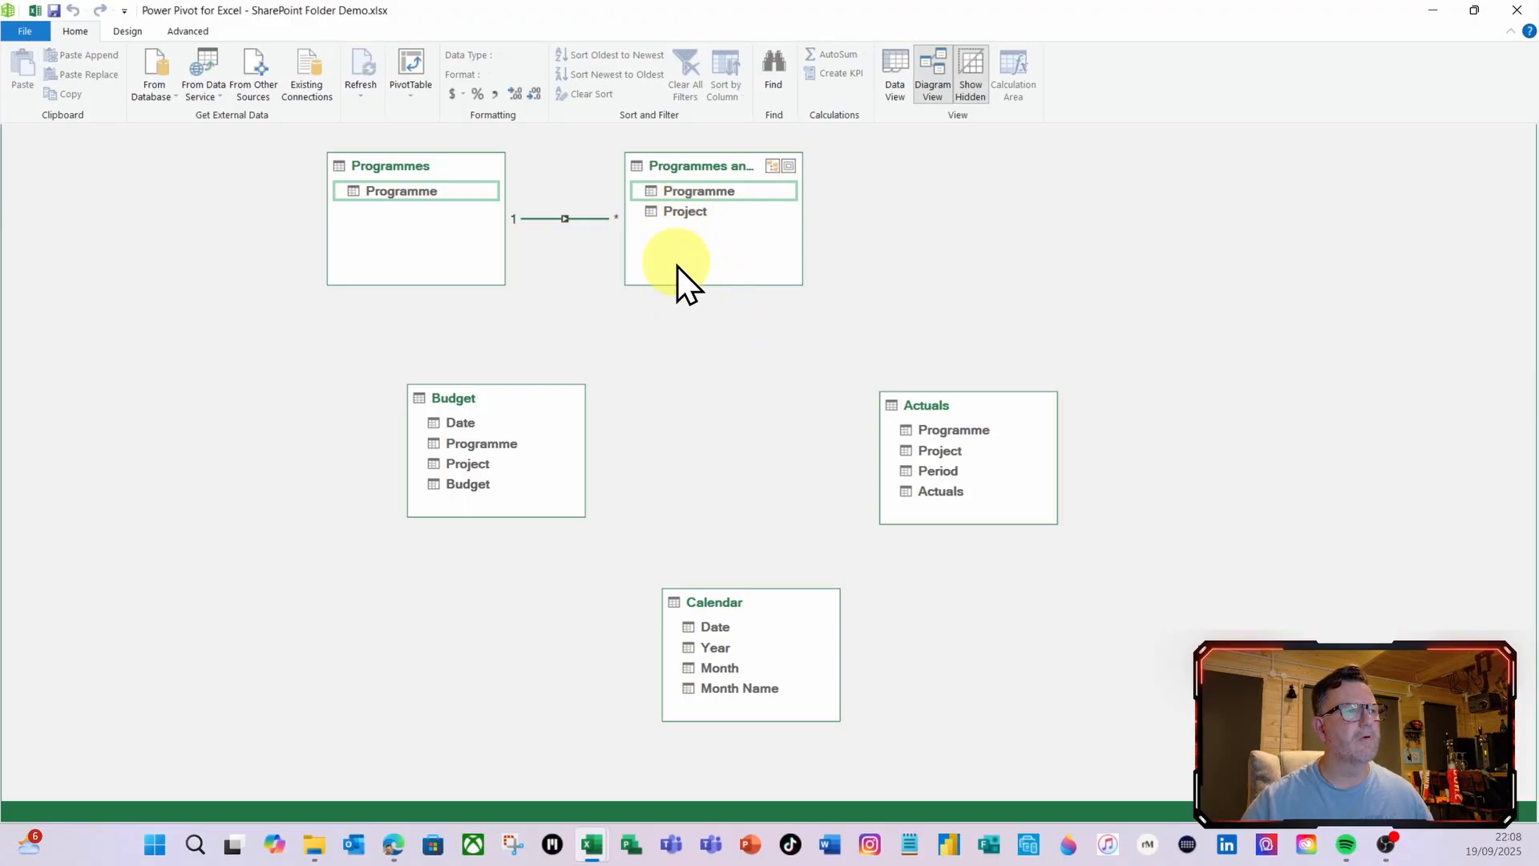
{"action": "left_click_drag", "start_coordinate": [688, 218], "coordinate": [478, 464]}
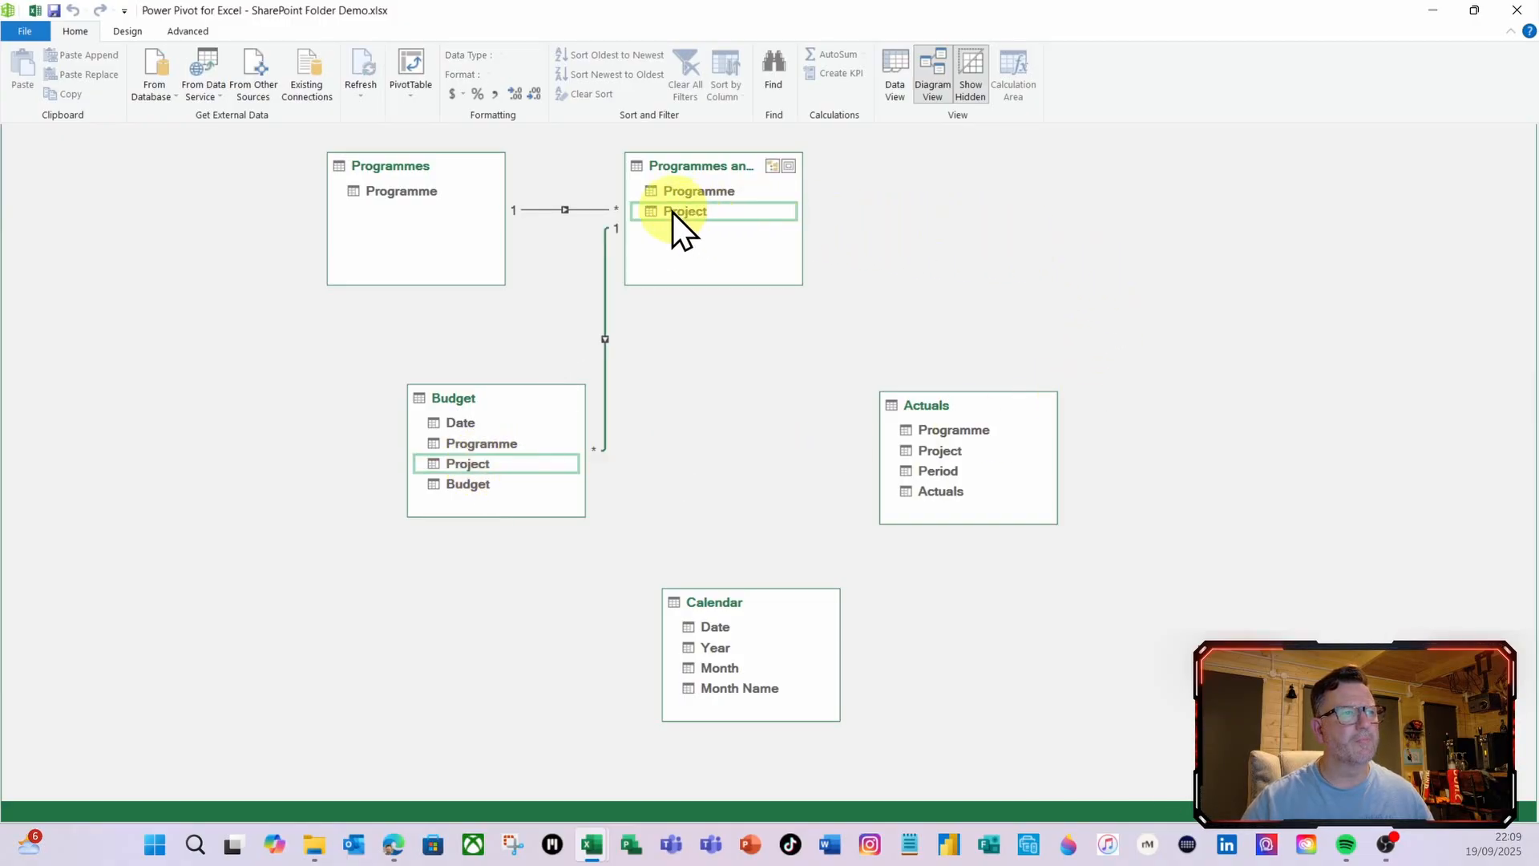
{"action": "left_click_drag", "start_coordinate": [691, 210], "coordinate": [943, 455]}
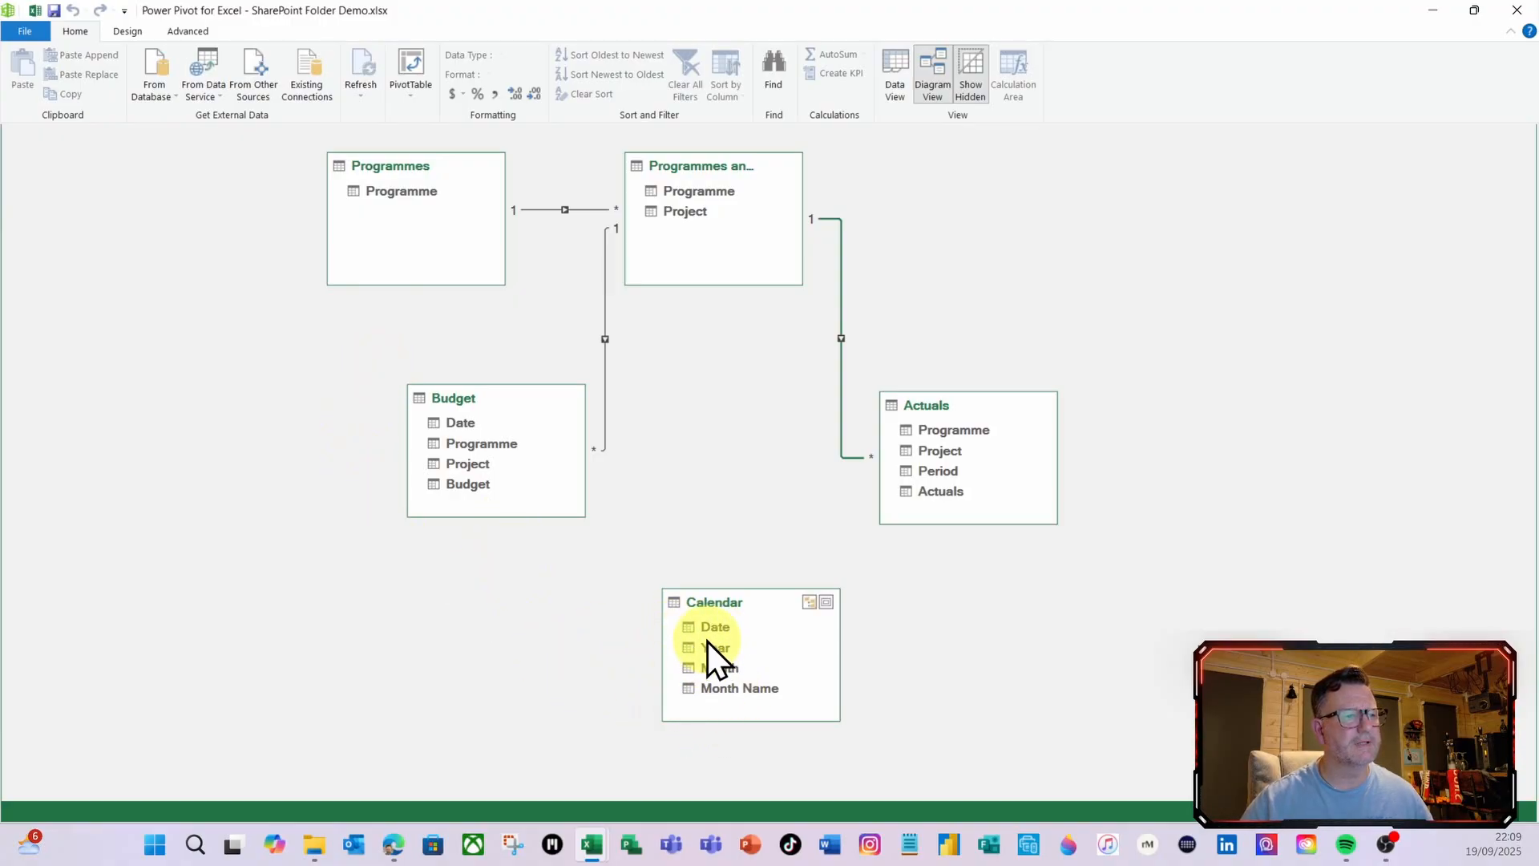
Relate Calendar's Date to Budget's Date and to Actuals' Period, and close the data model window
{"action": "left_click_drag", "start_coordinate": [714, 633], "coordinate": [469, 429]}
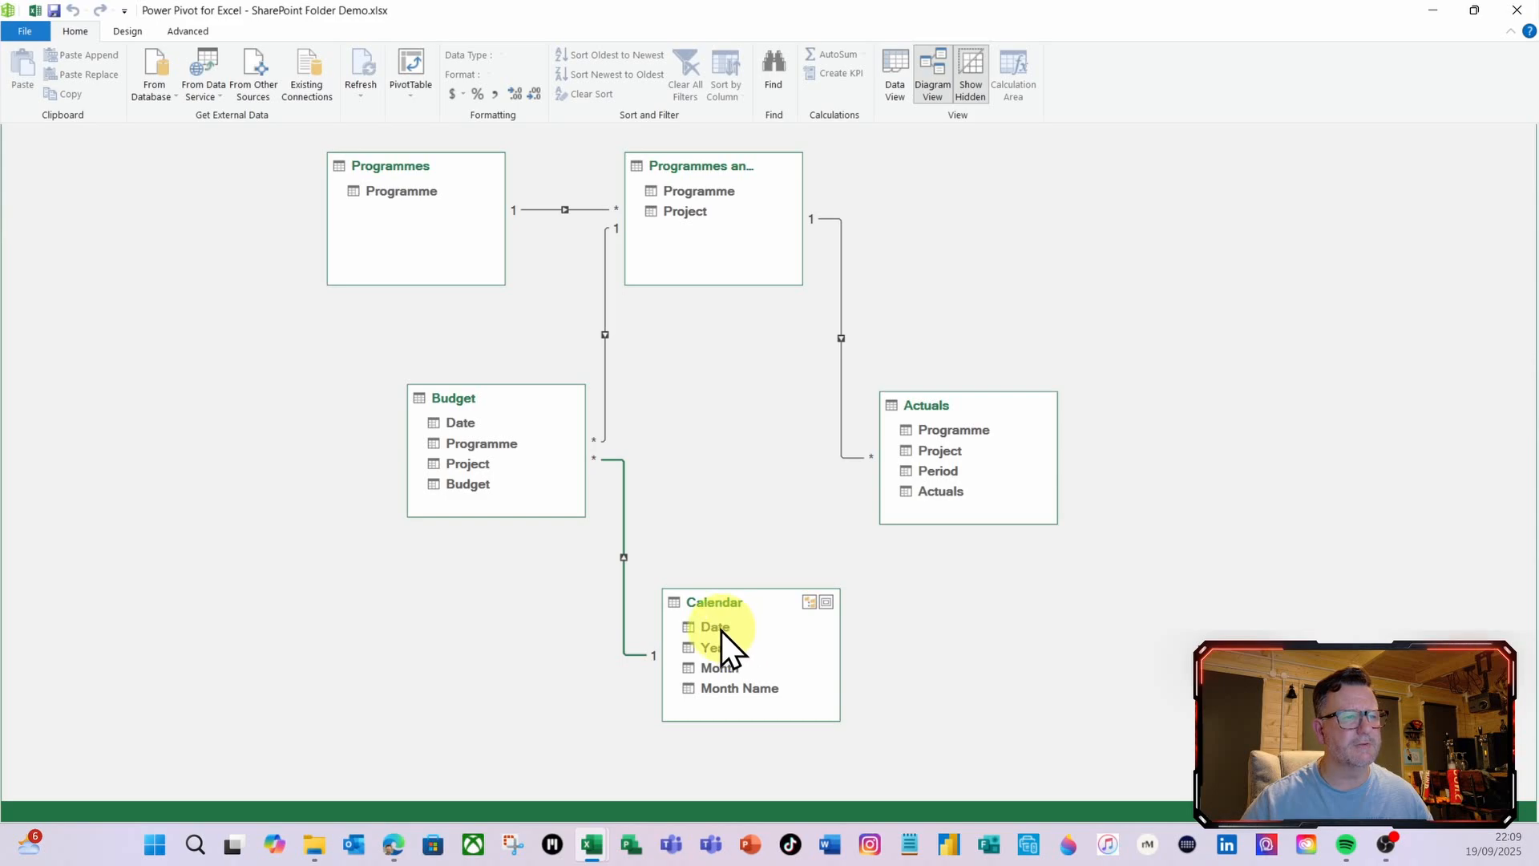
{"action": "left_click_drag", "start_coordinate": [722, 631], "coordinate": [942, 476]}
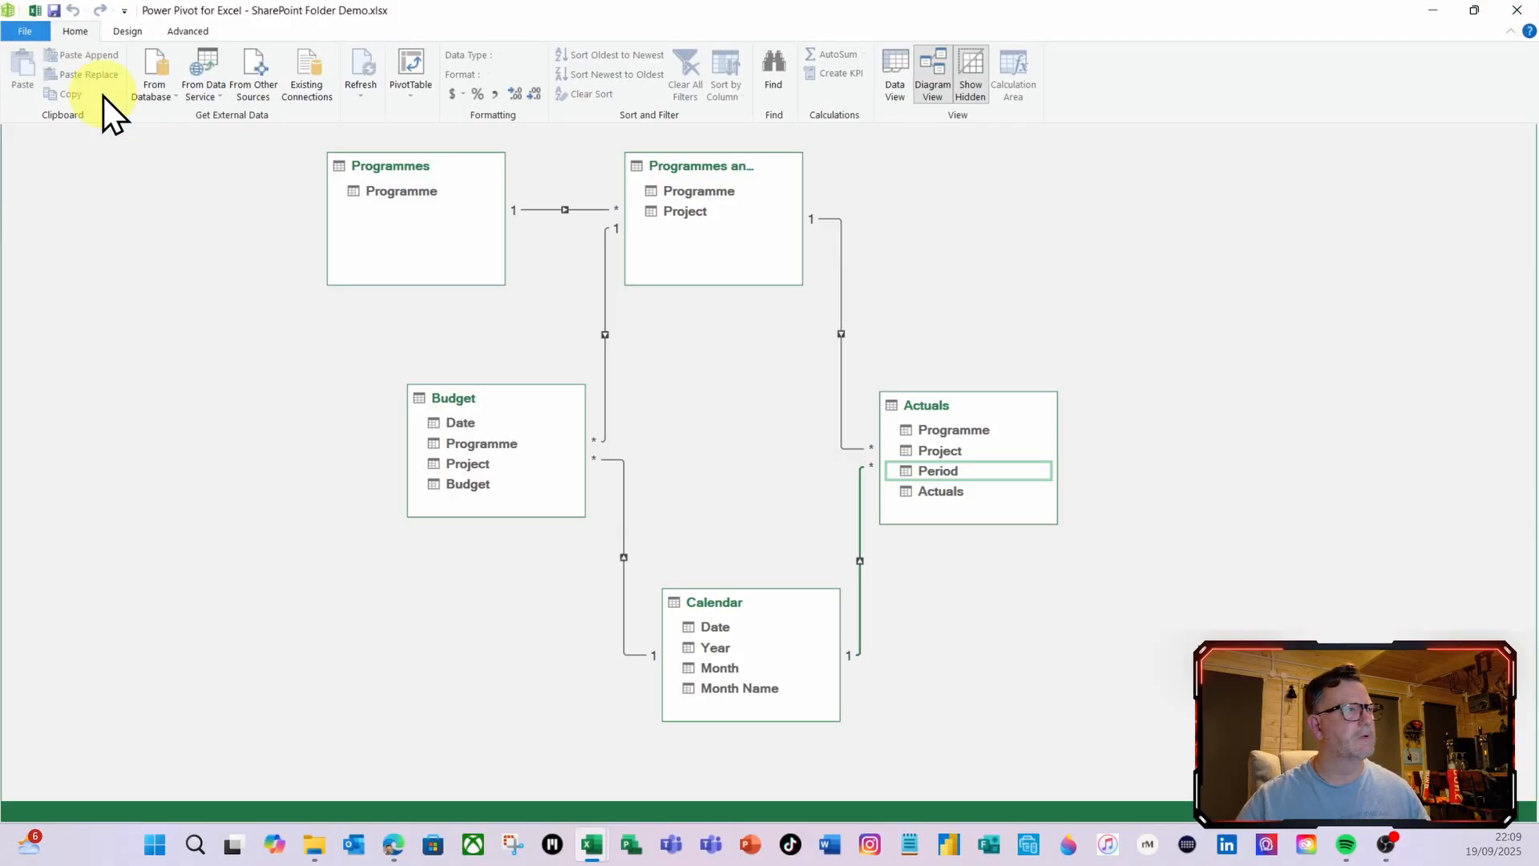
{"action": "left_click", "coordinate": [1515, 18]}
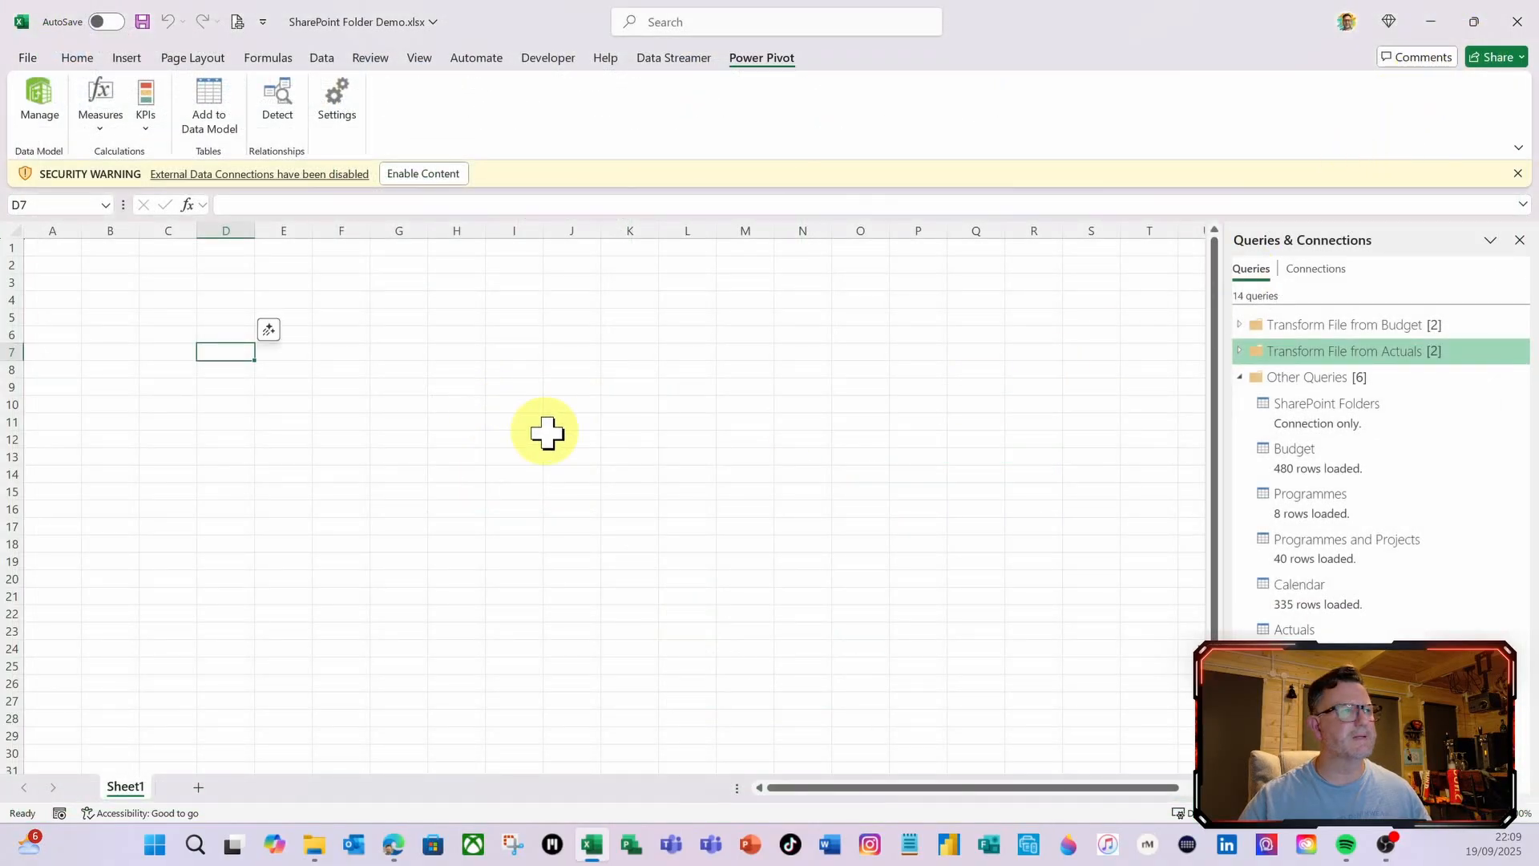
Enable the workbook's external data connections and save the workbook
{"action": "left_click", "coordinate": [447, 176]}
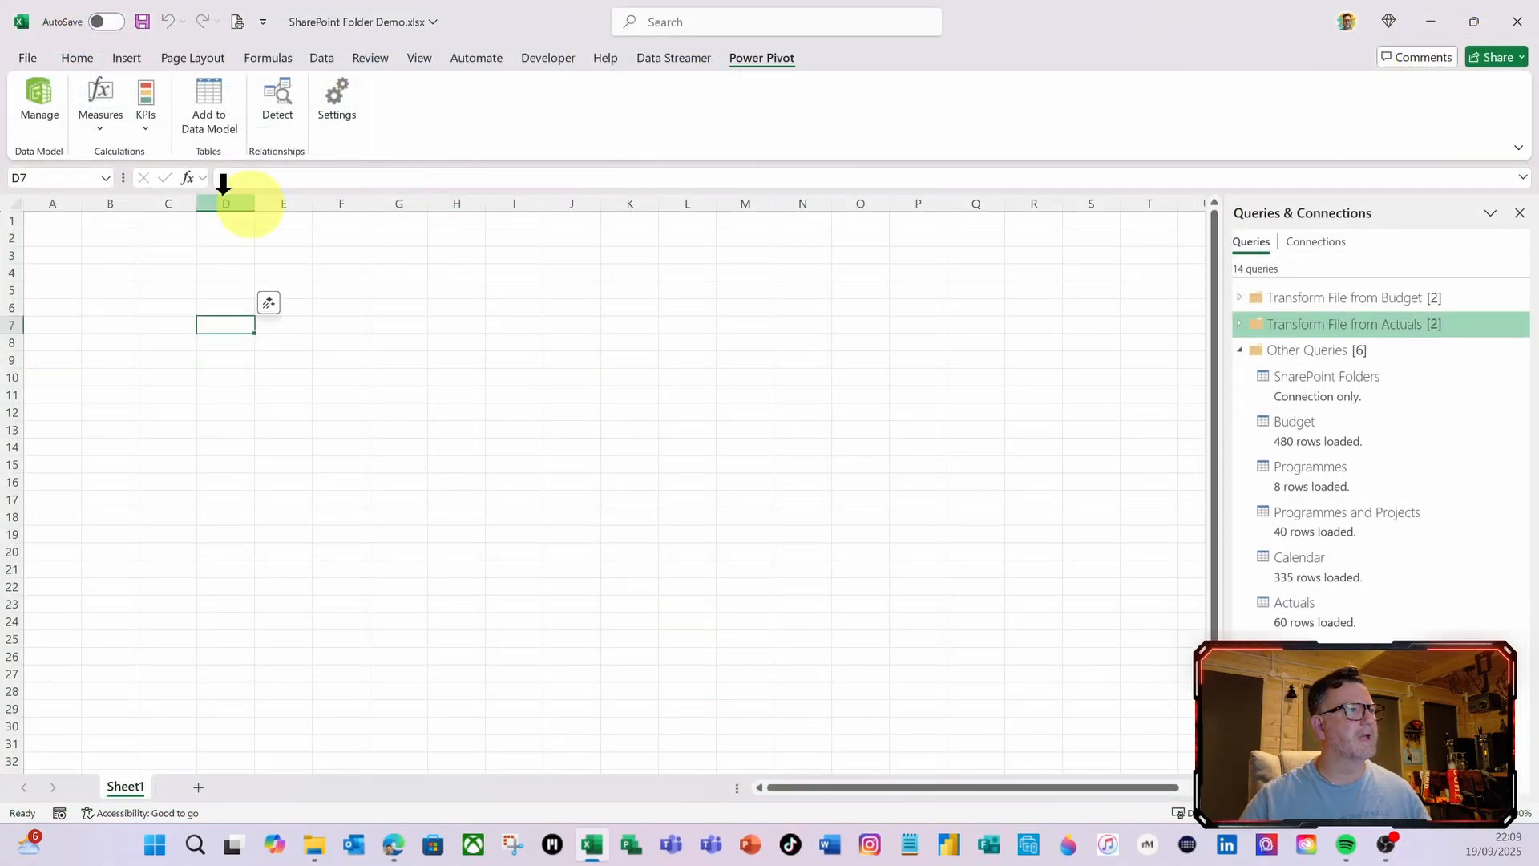
{"action": "left_click", "coordinate": [141, 22]}
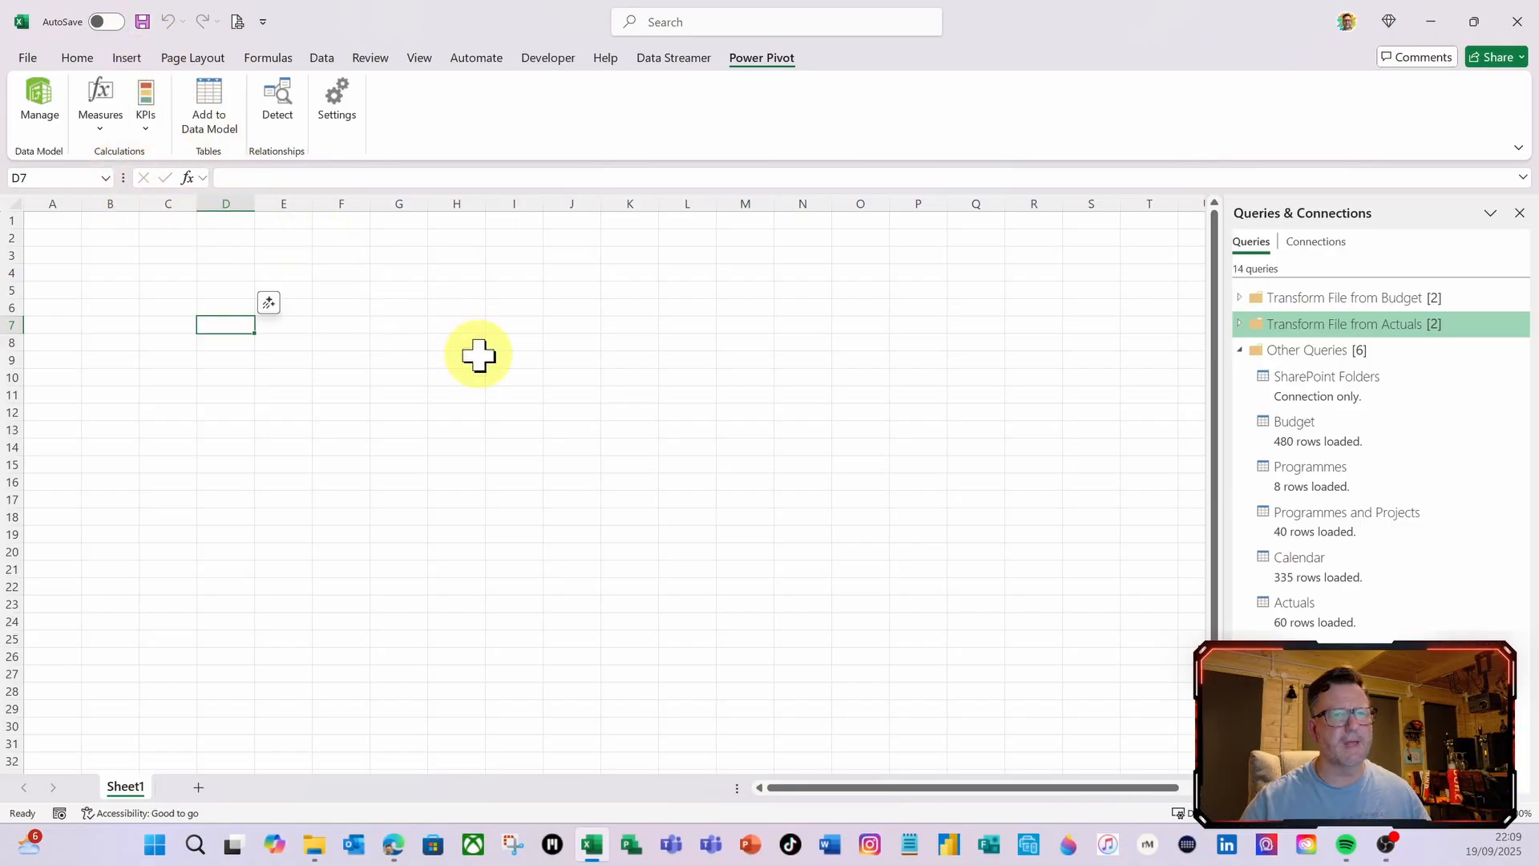
Close the Queries & Connections pane and insert a PivotTable from the data model at cell B4 of Sheet1
{"action": "left_click", "coordinate": [121, 273]}
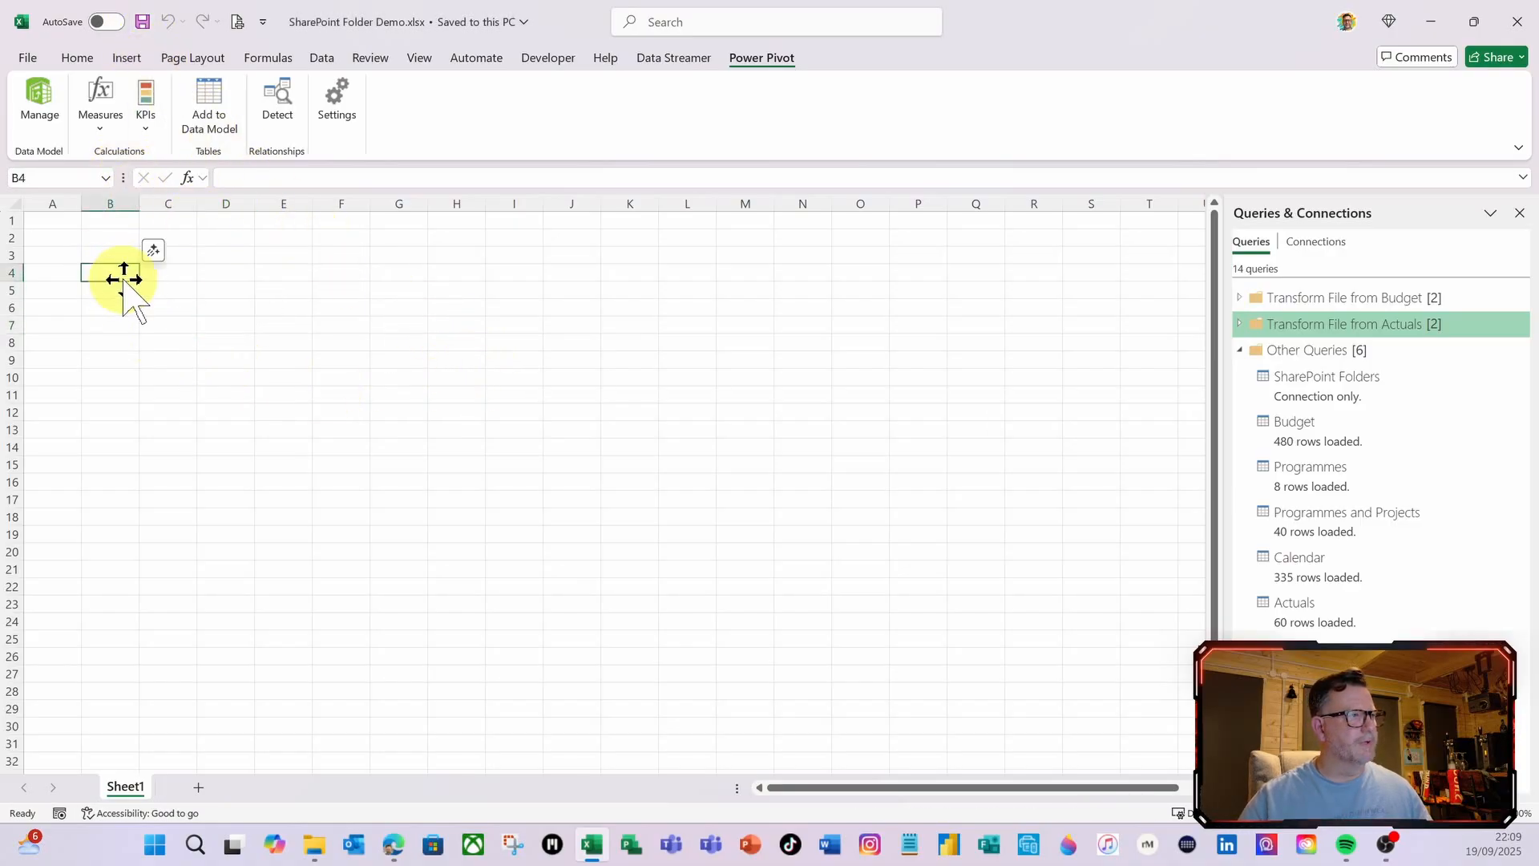
{"action": "left_click", "coordinate": [131, 61]}
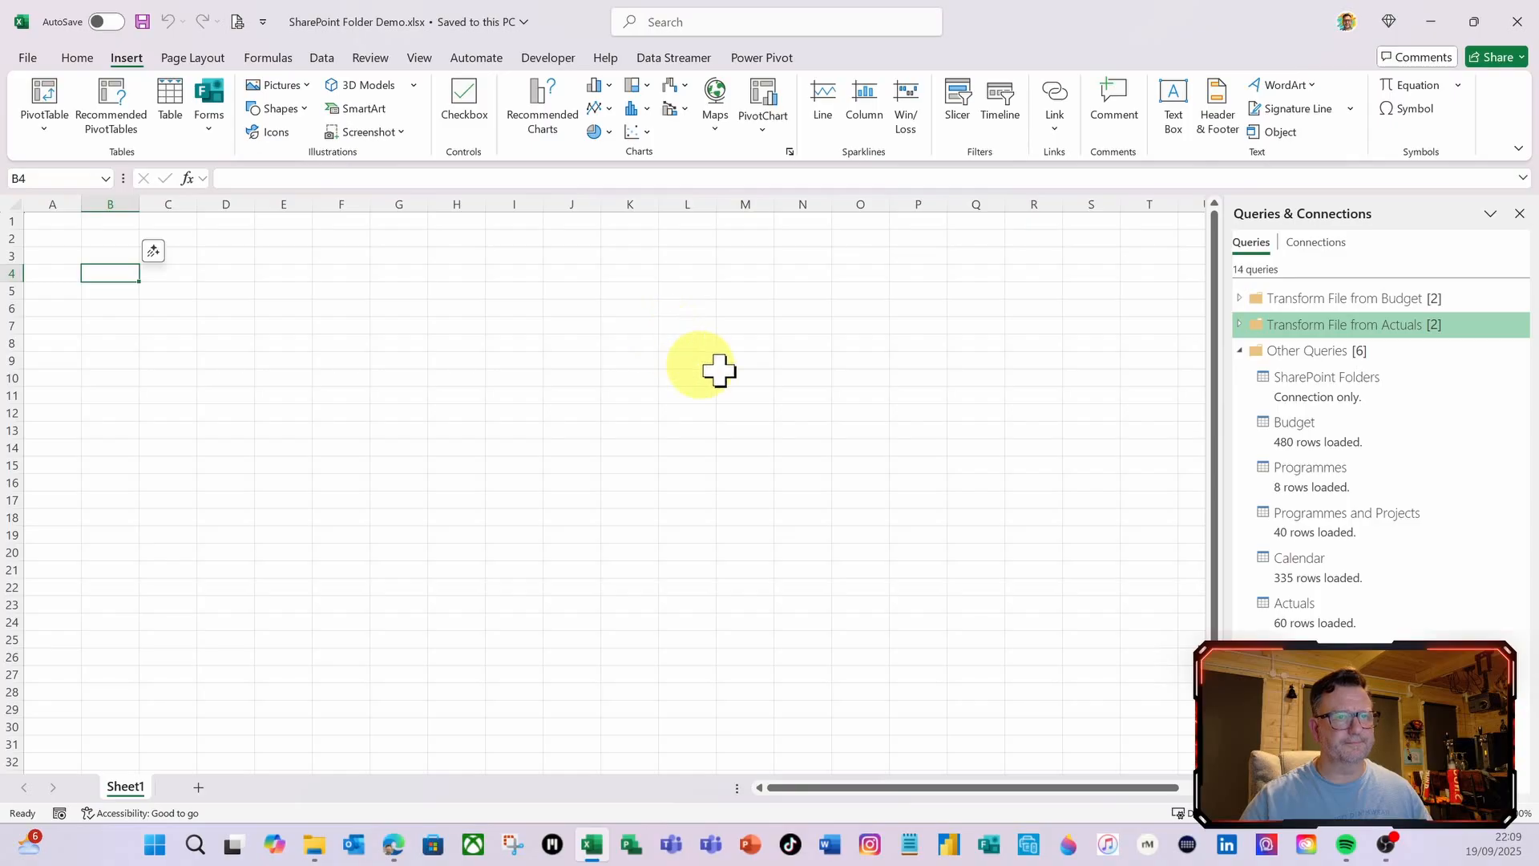
{"action": "left_click", "coordinate": [1519, 213]}
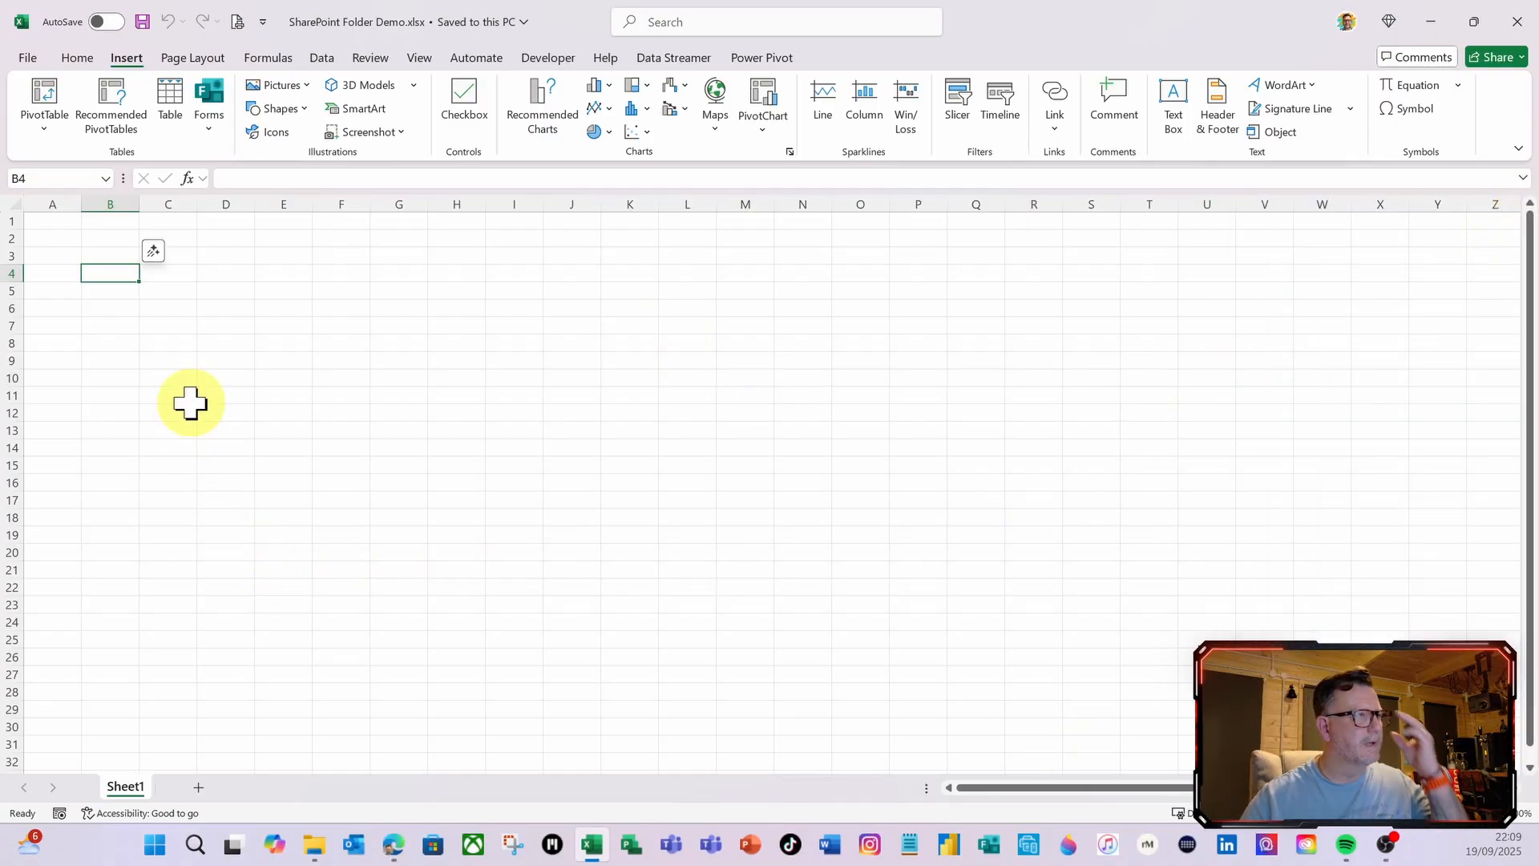
{"action": "left_click", "coordinate": [41, 133]}
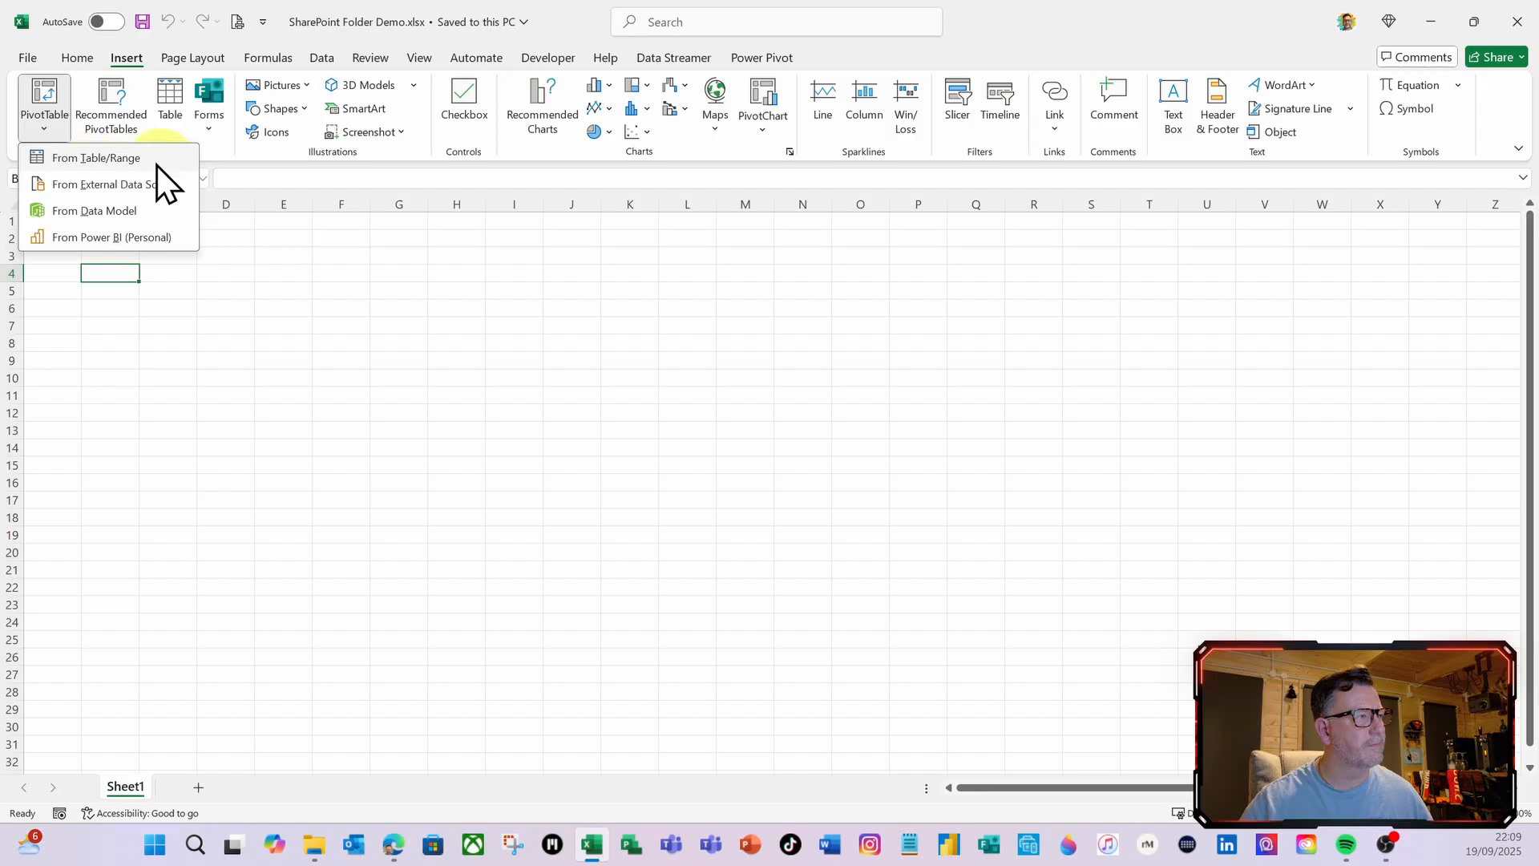
{"action": "left_click", "coordinate": [79, 214]}
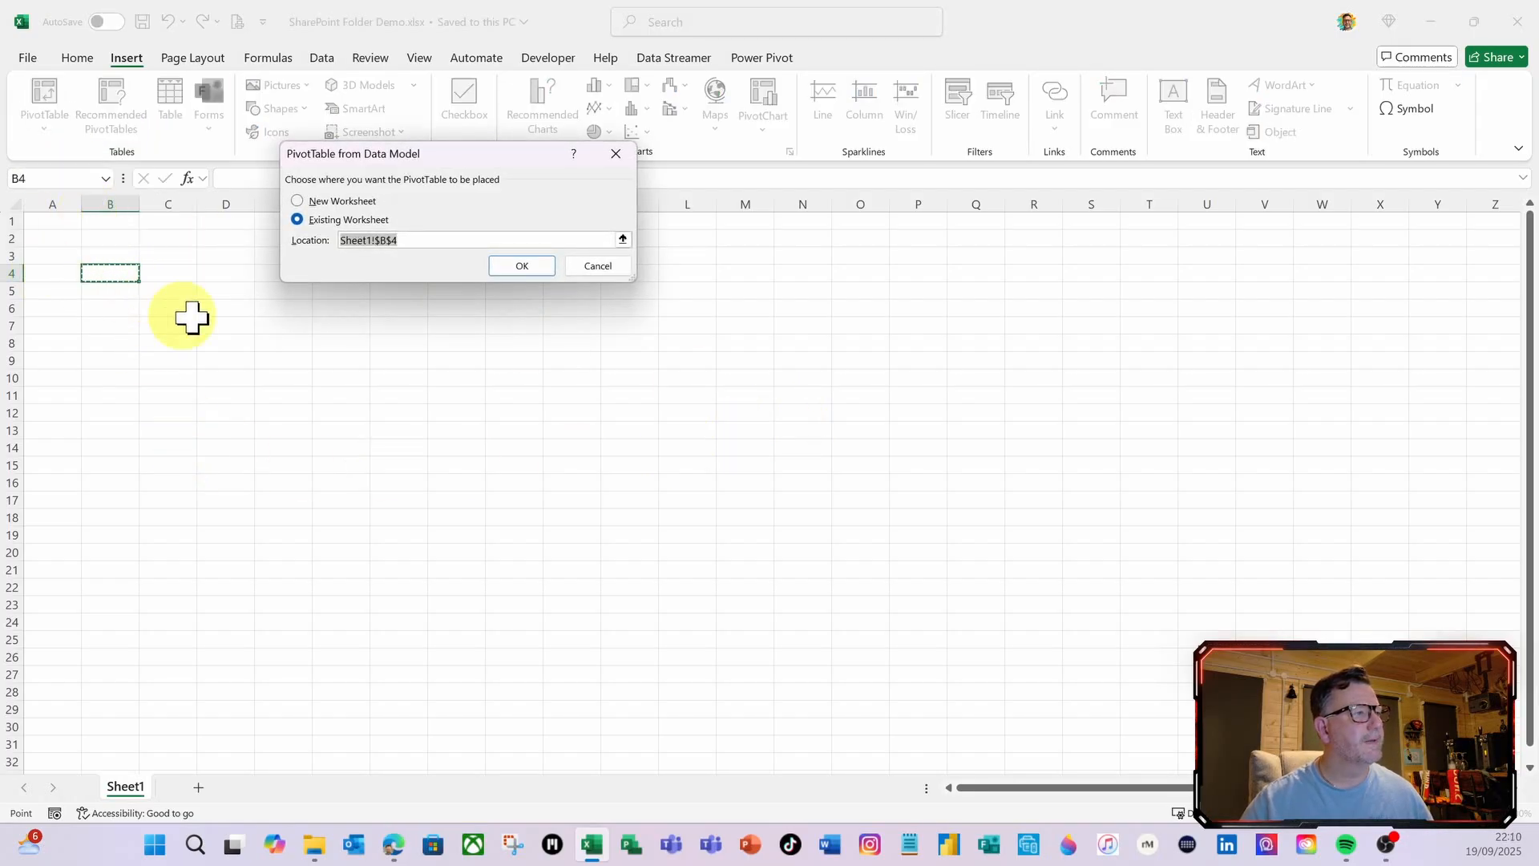
{"action": "left_click", "coordinate": [522, 266]}
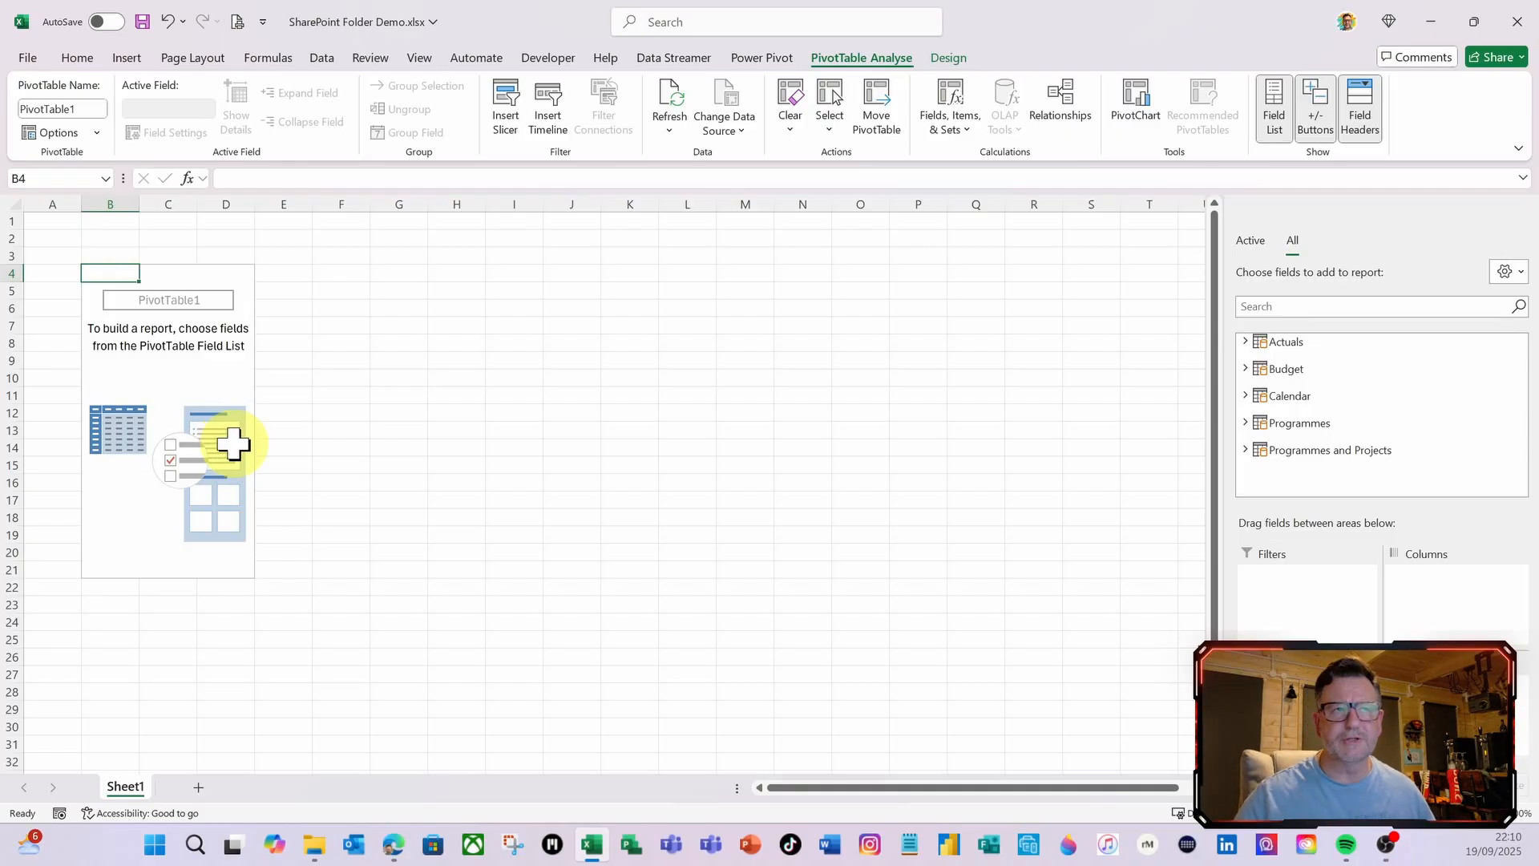
Reopen the data model on the Calendar table and widen its Date column to show the full values
{"action": "left_click", "coordinate": [766, 63]}
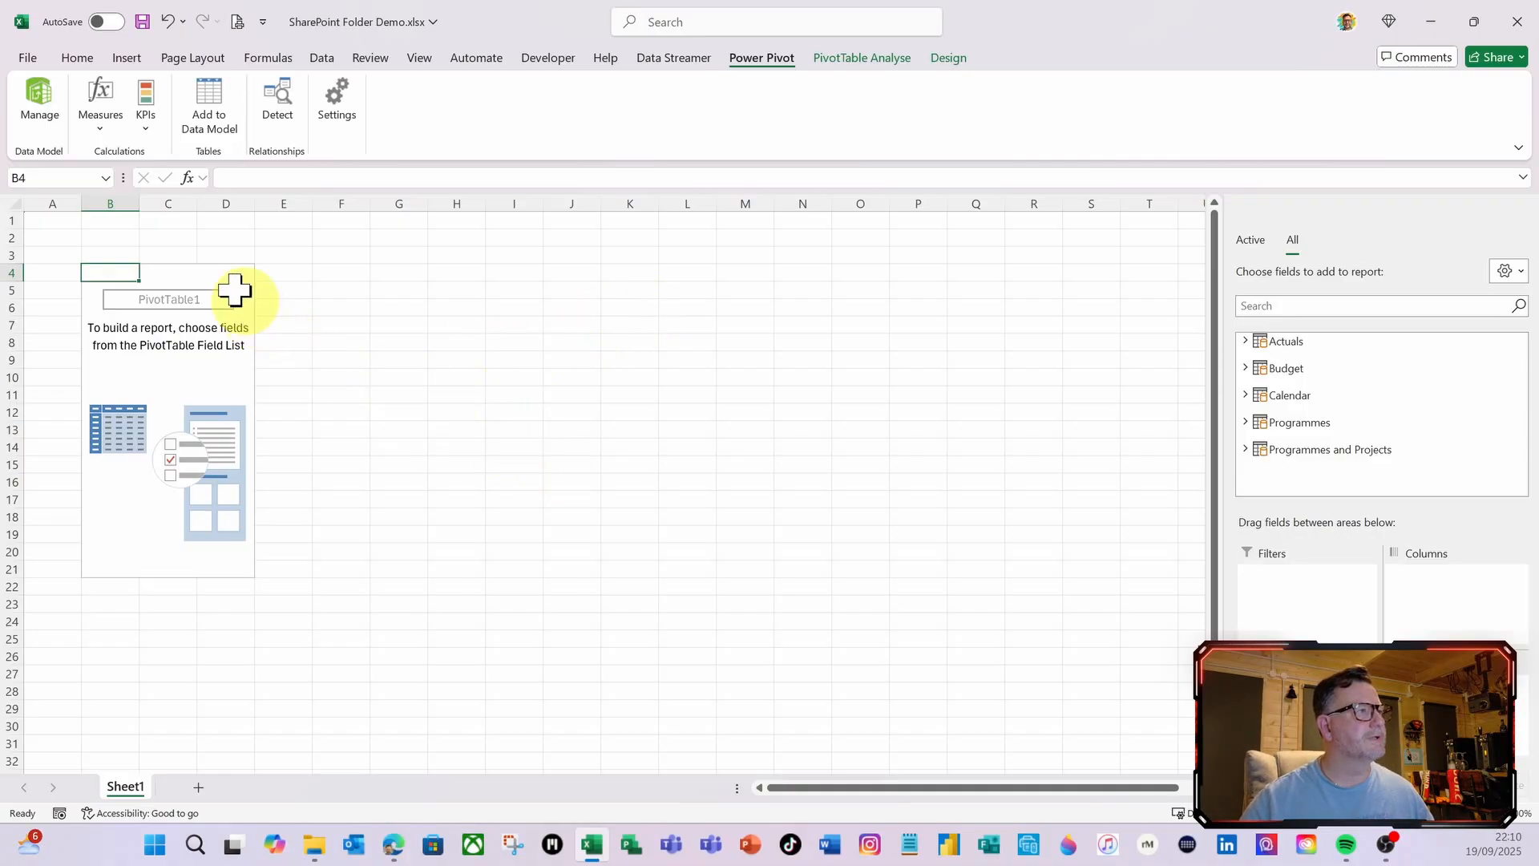
{"action": "left_click", "coordinate": [43, 109]}
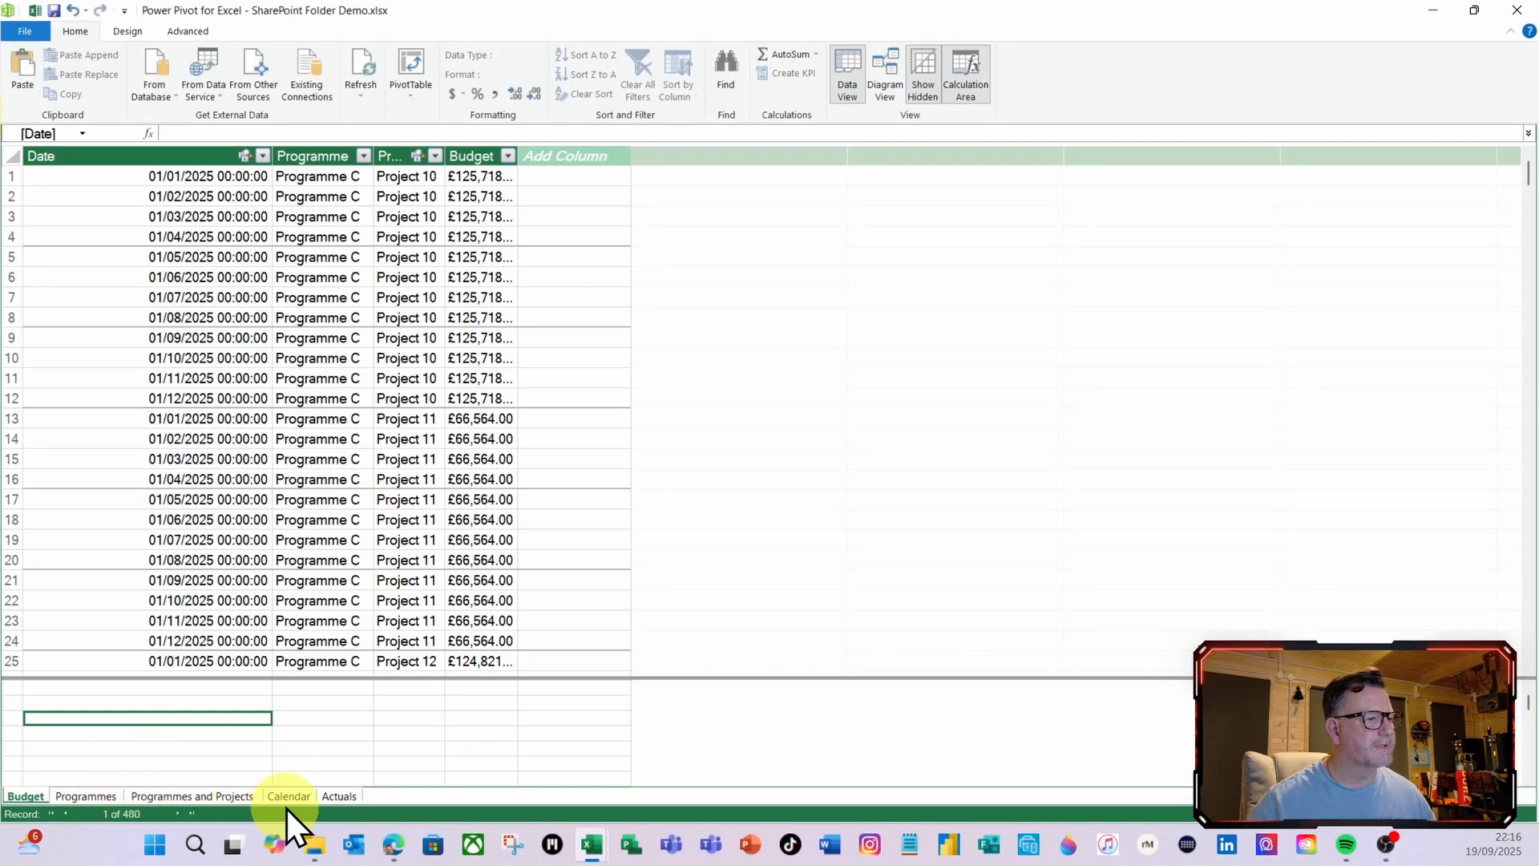
{"action": "left_click", "coordinate": [288, 798]}
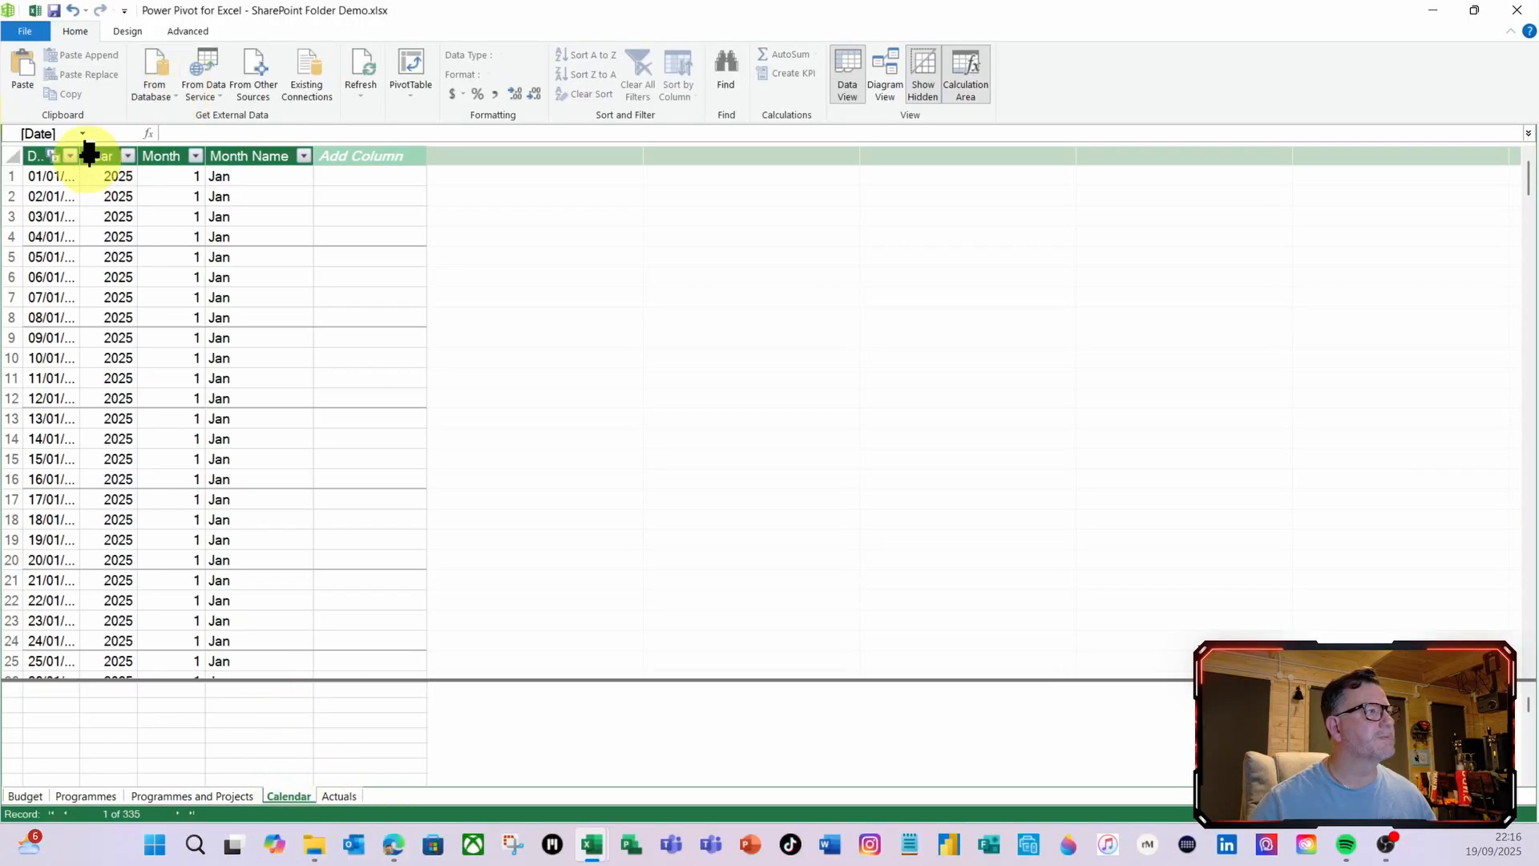
{"action": "left_click_drag", "start_coordinate": [75, 155], "coordinate": [311, 182]}
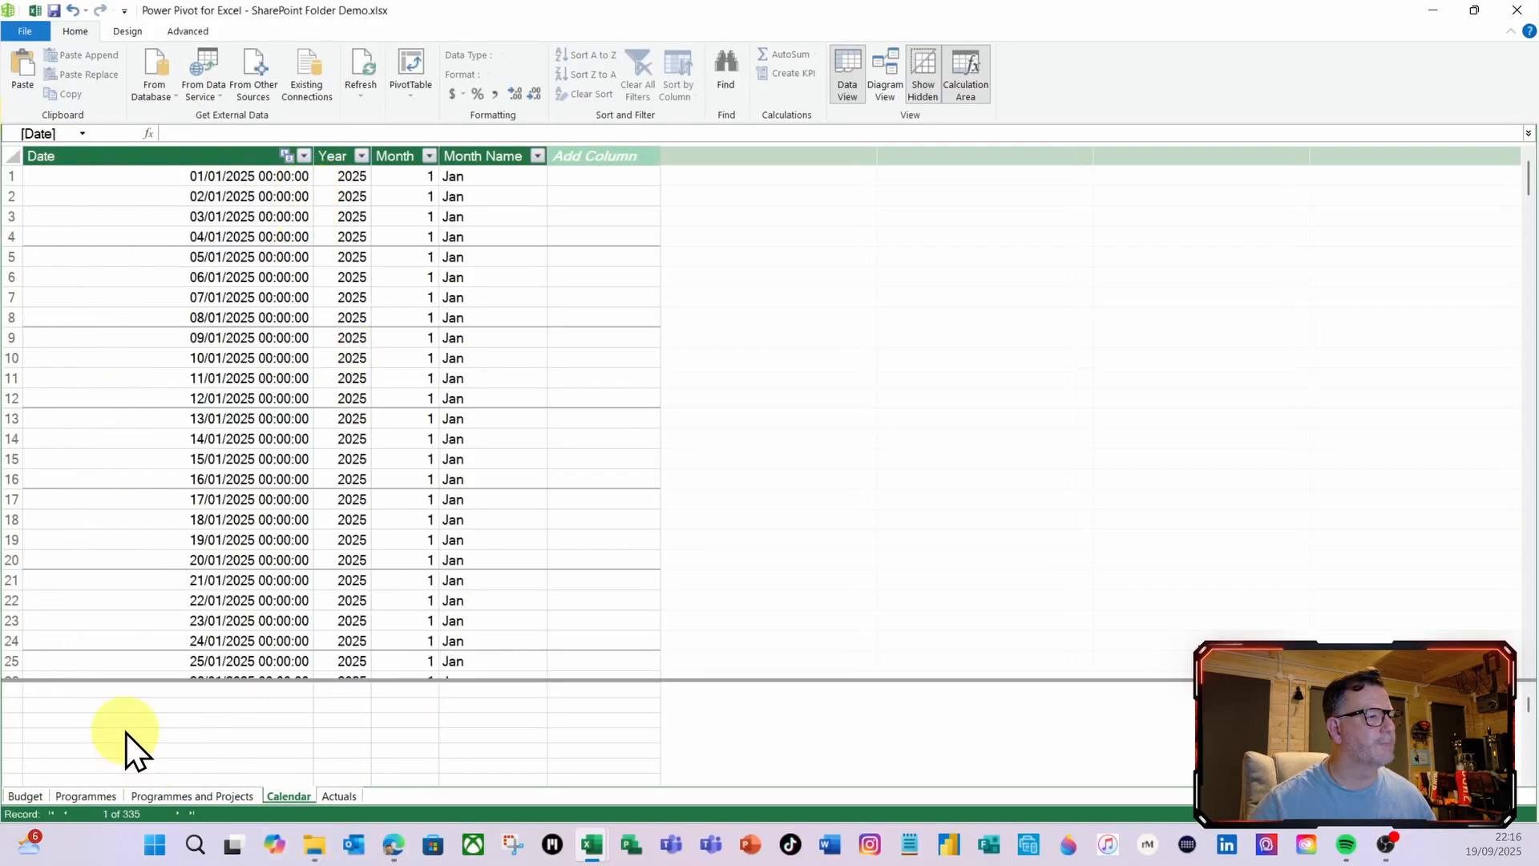
Add the measure Total Budget:=sum(Budget[Budget]) to the Calendar table's calculation area and format it as English (United Kingdom) pound currency
{"action": "left_click", "coordinate": [133, 692]}
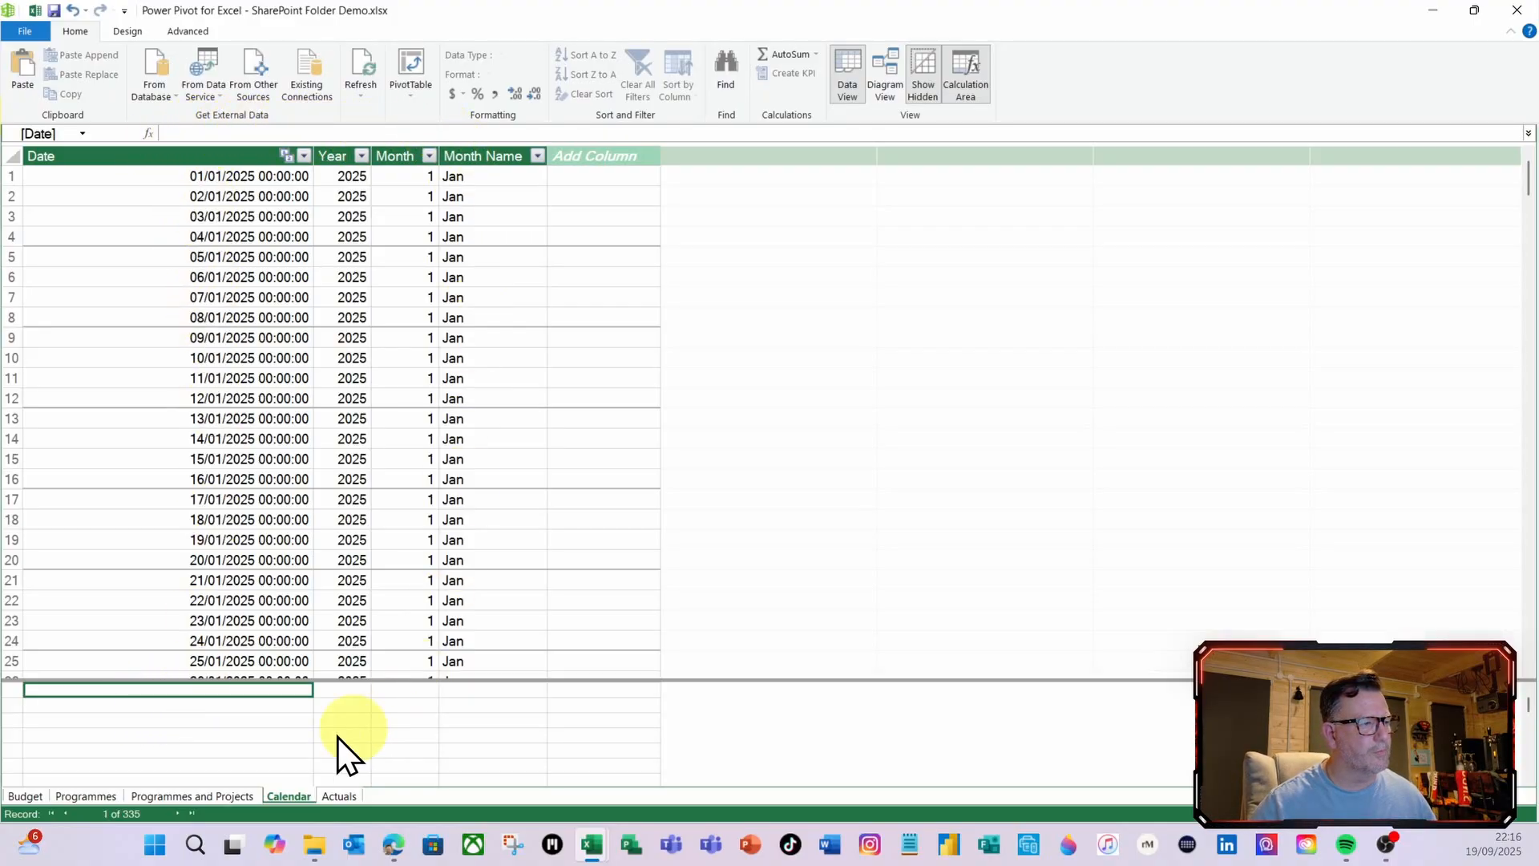
{"action": "type", "text": "Tot"}
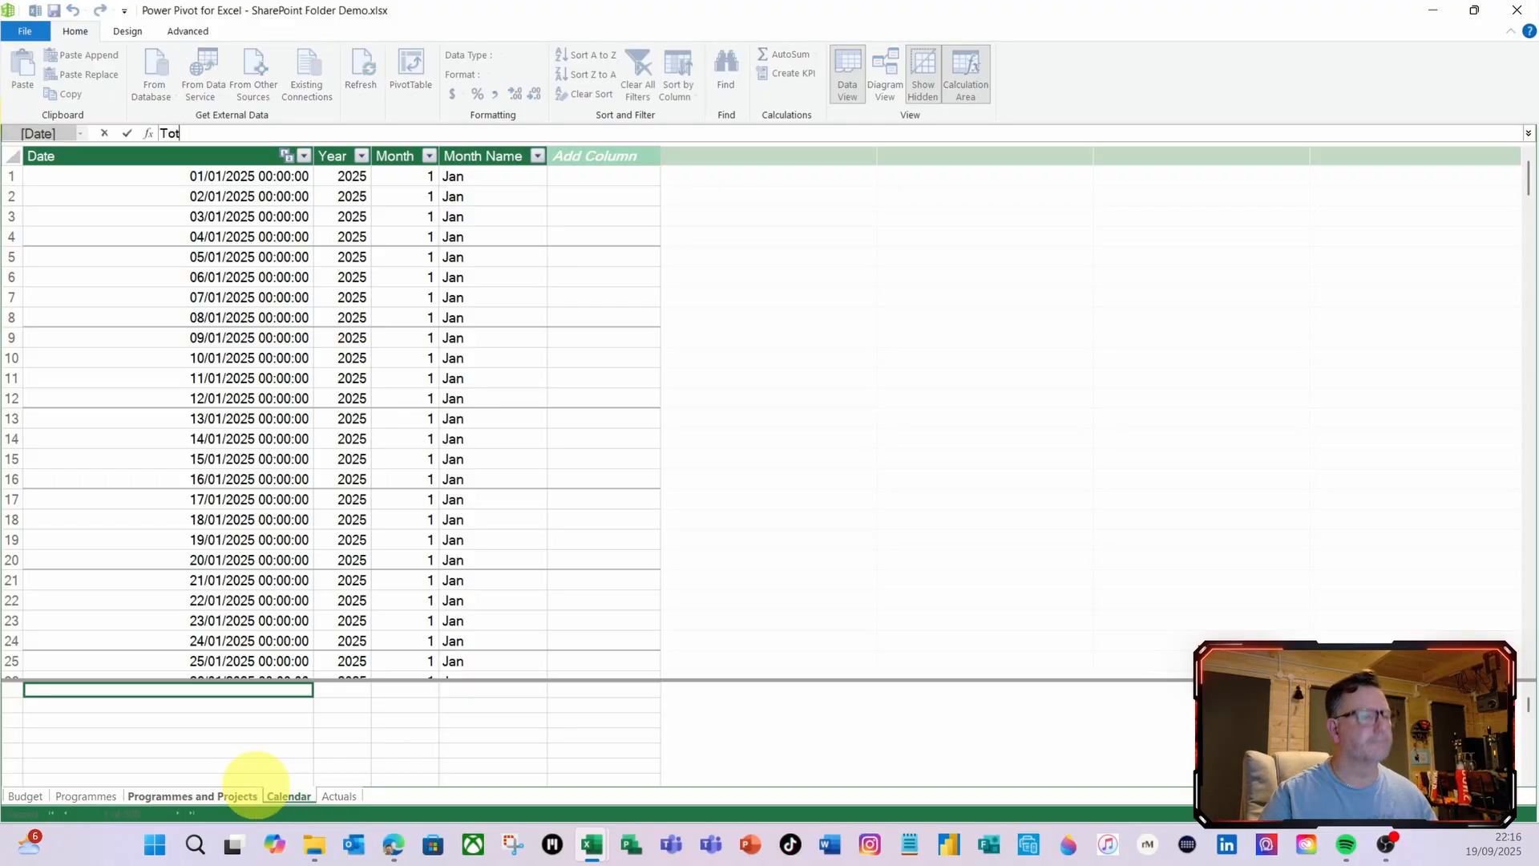
{"action": "type", "text": "al"}
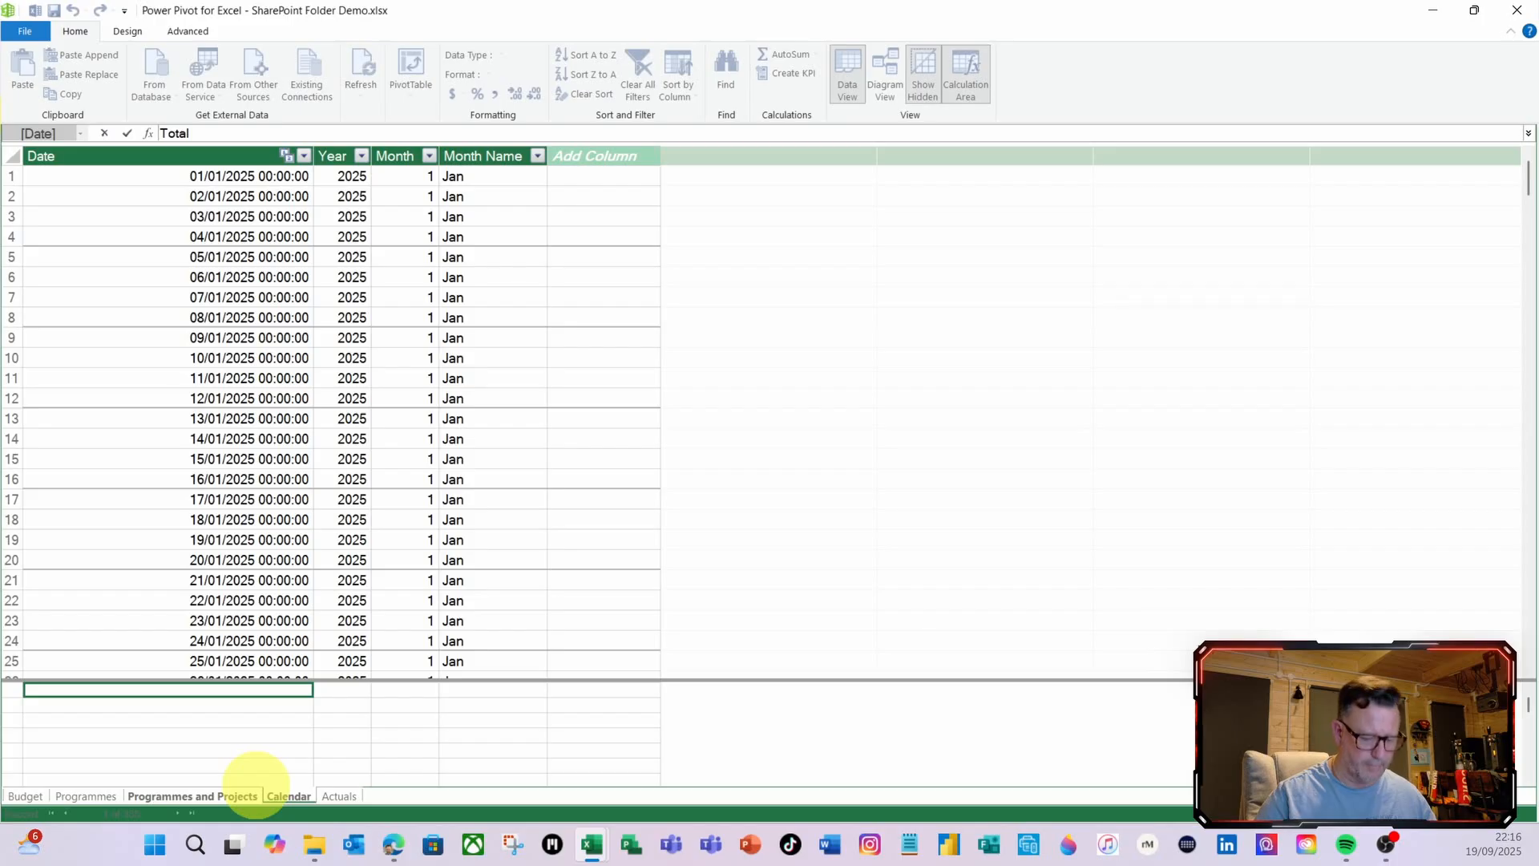
{"action": "type", "text": " Budget"}
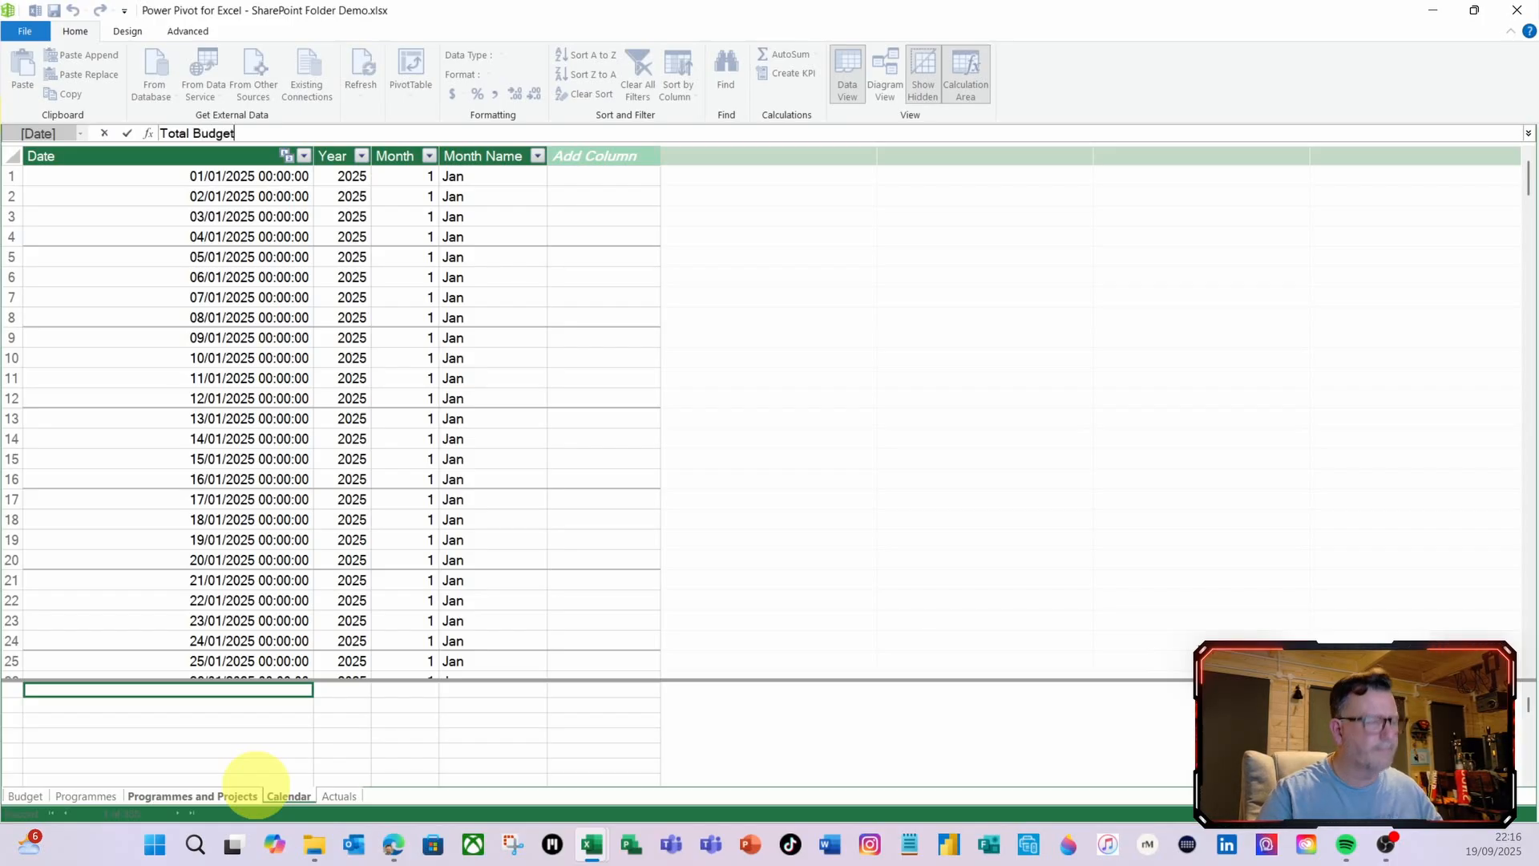
{"action": "type", "text": ":"}
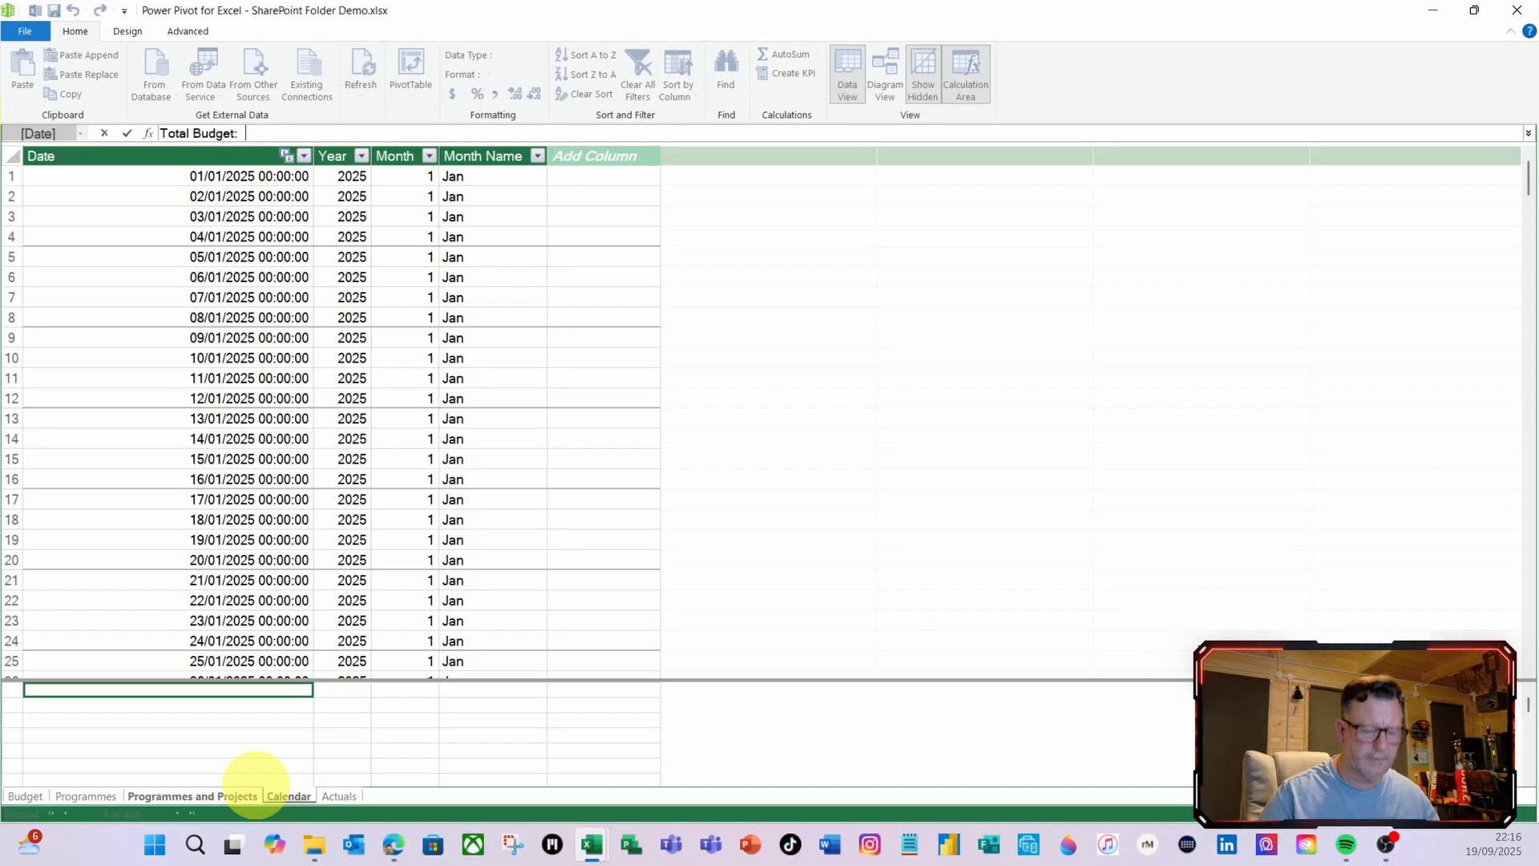
{"action": "type", "text": "="}
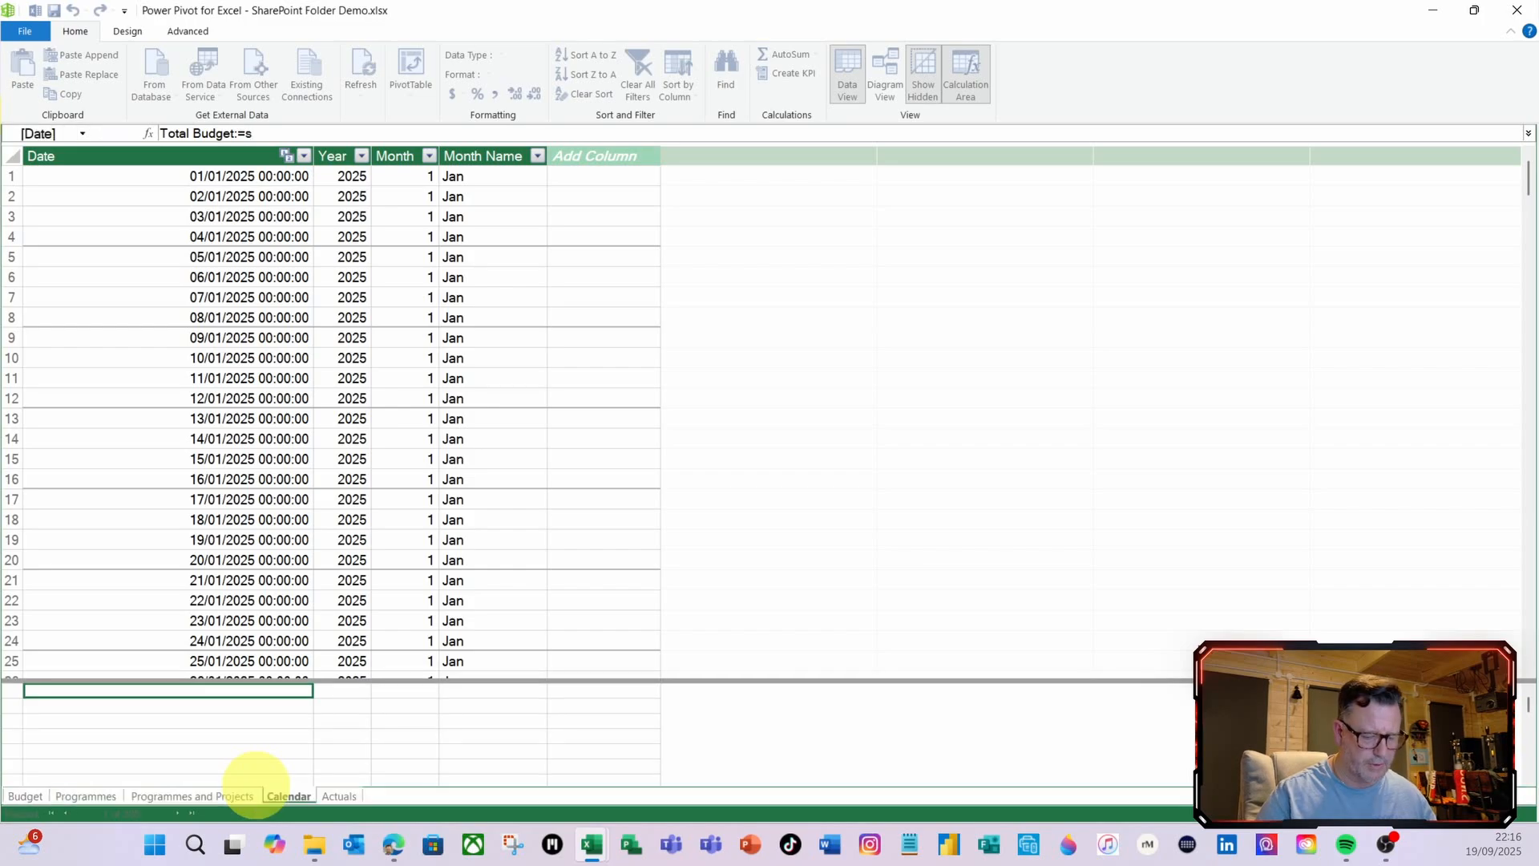
{"action": "type", "text": "sum"}
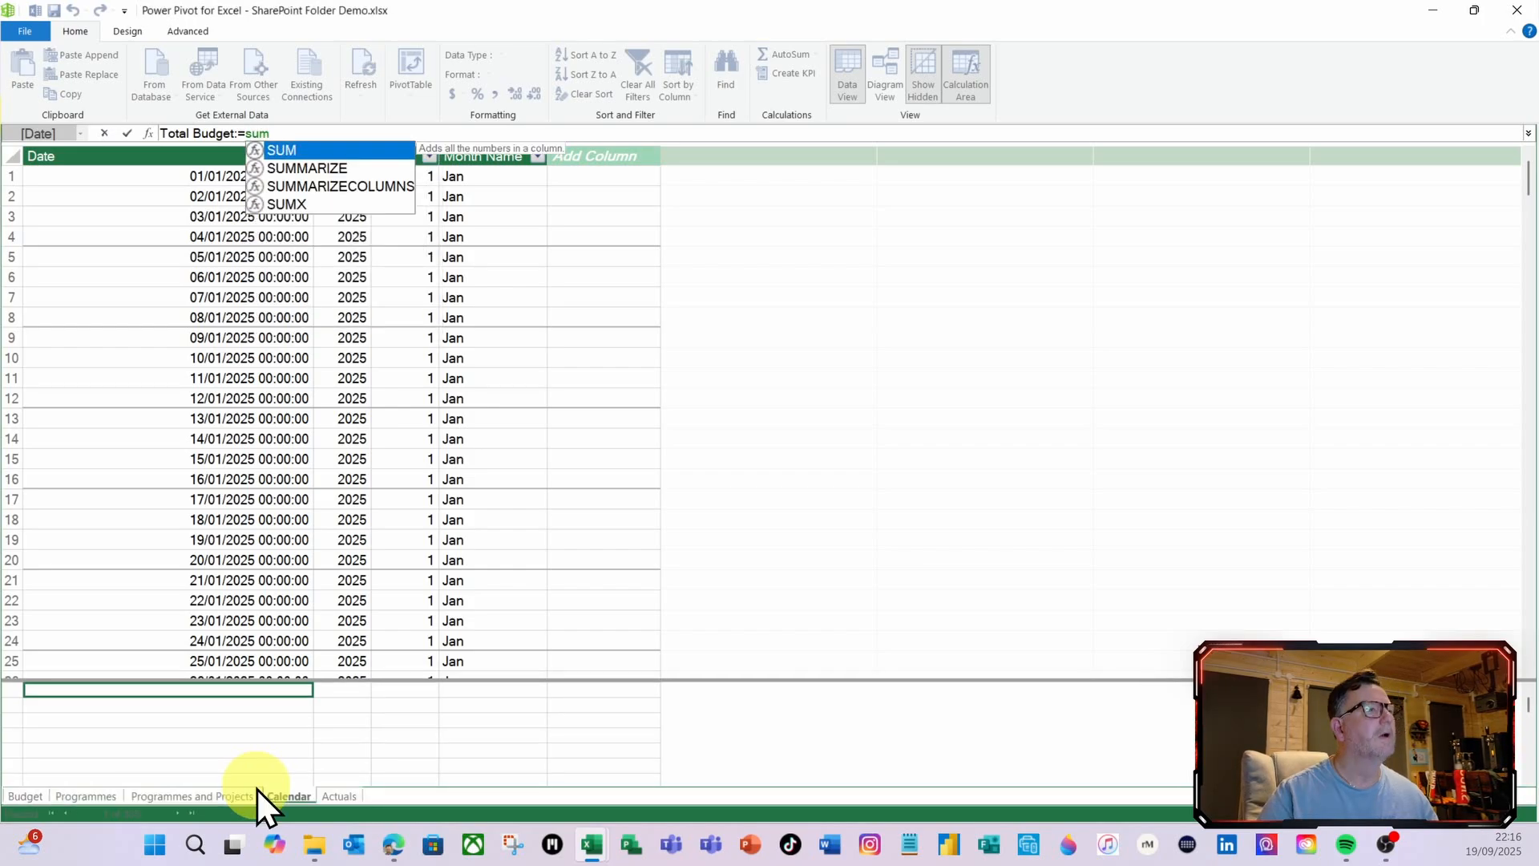
{"action": "type", "text": "("}
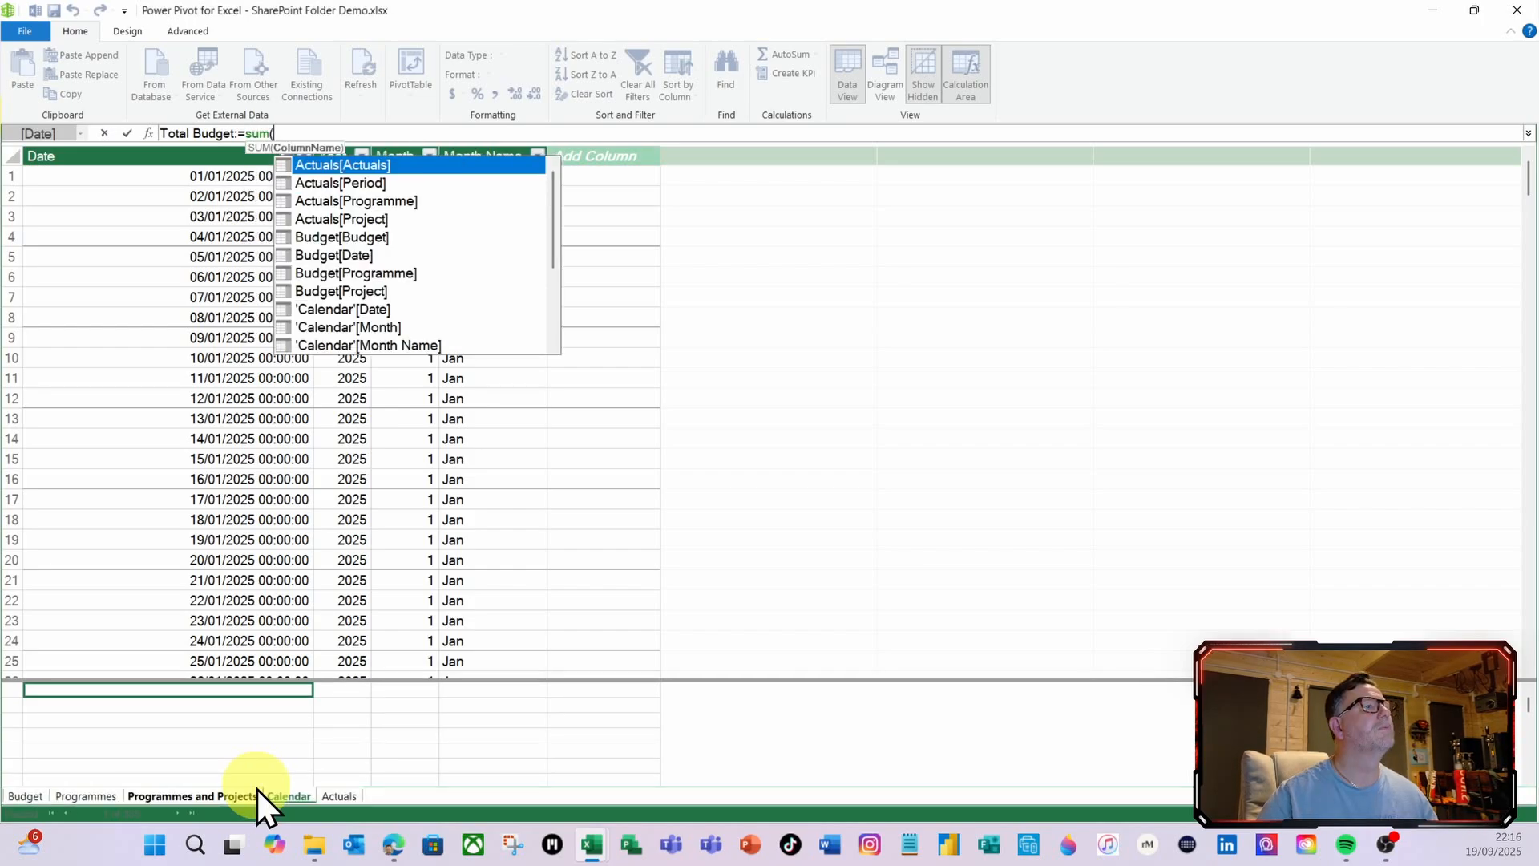
{"action": "double_click", "coordinate": [342, 237]}
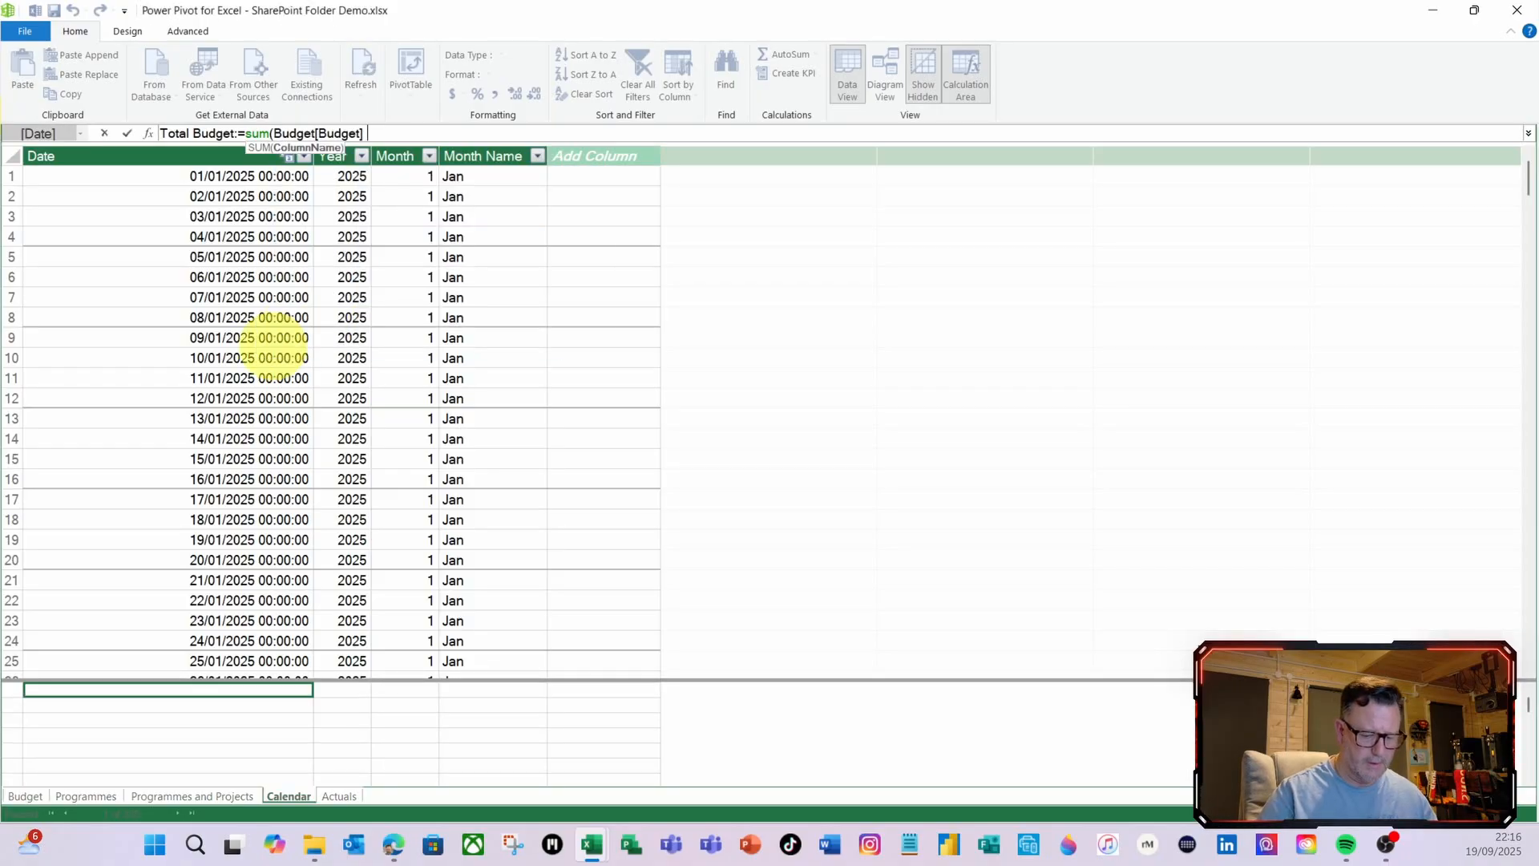
{"action": "type", "text": ")"}
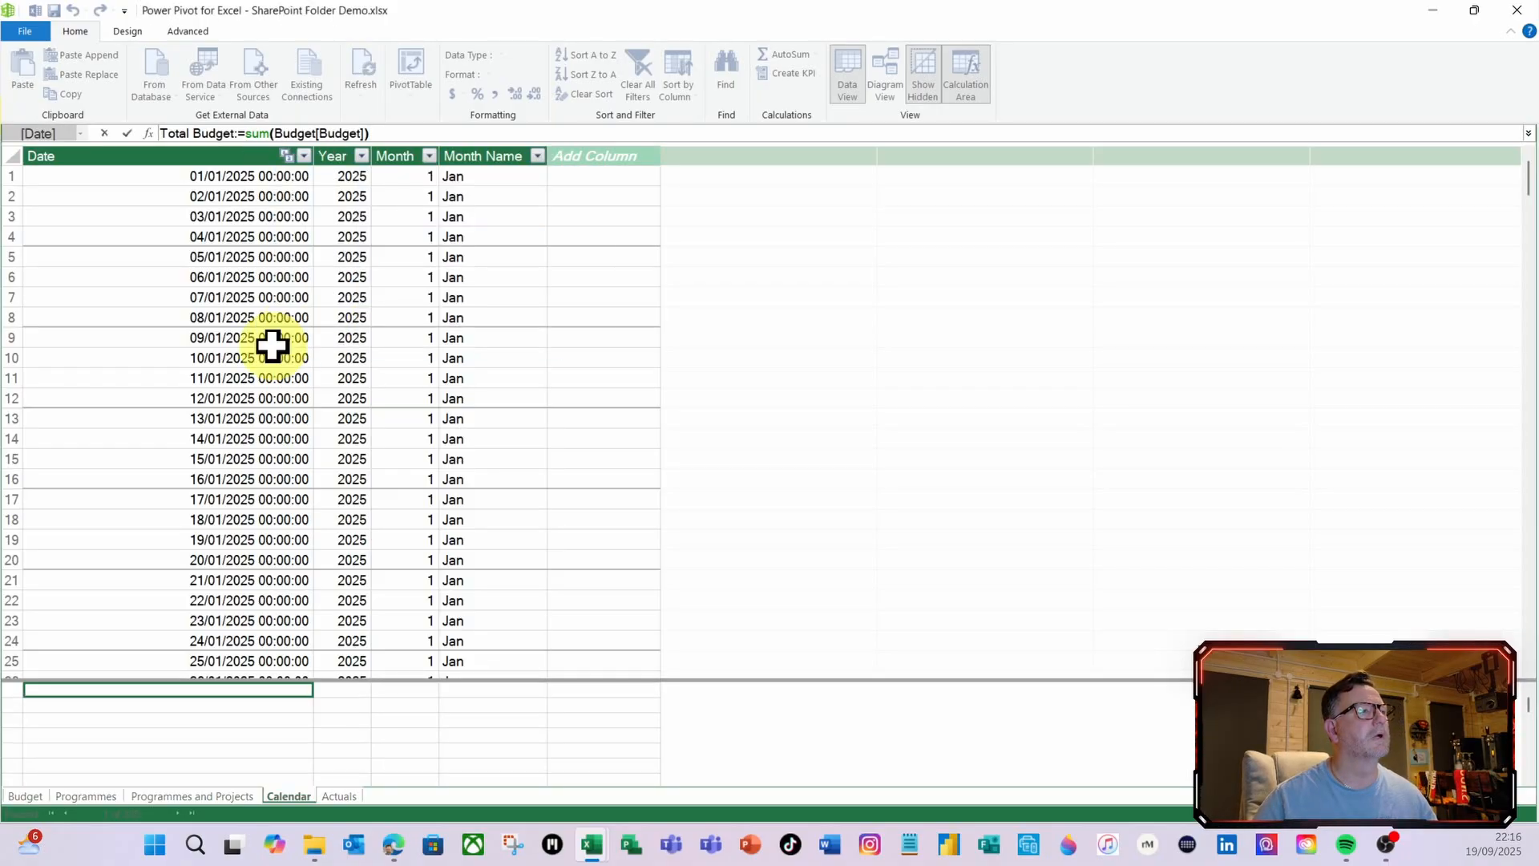
{"action": "key", "text": "Return"}
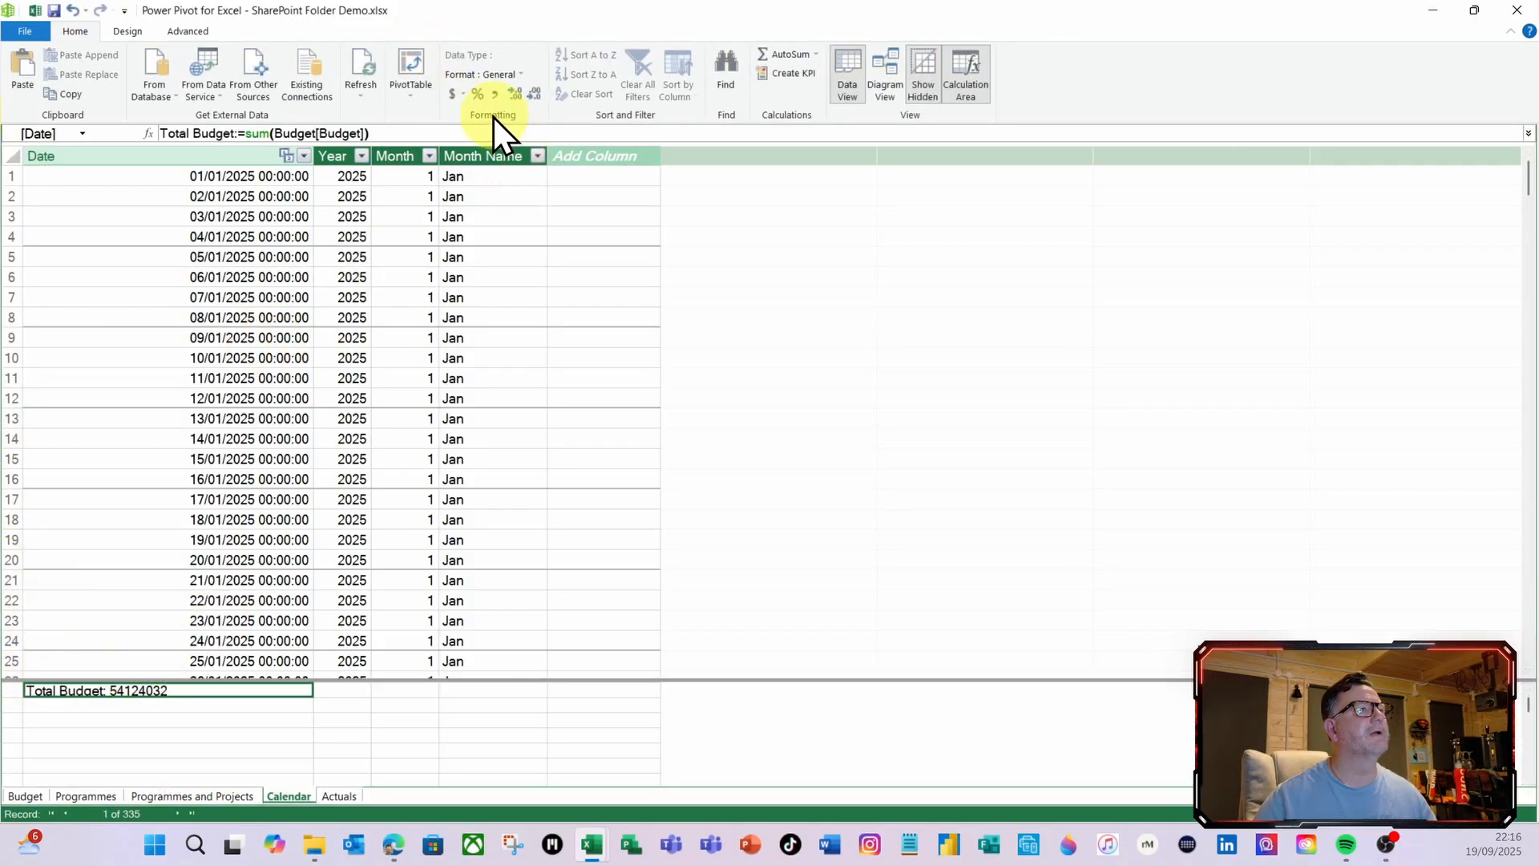
{"action": "left_click", "coordinate": [462, 95]}
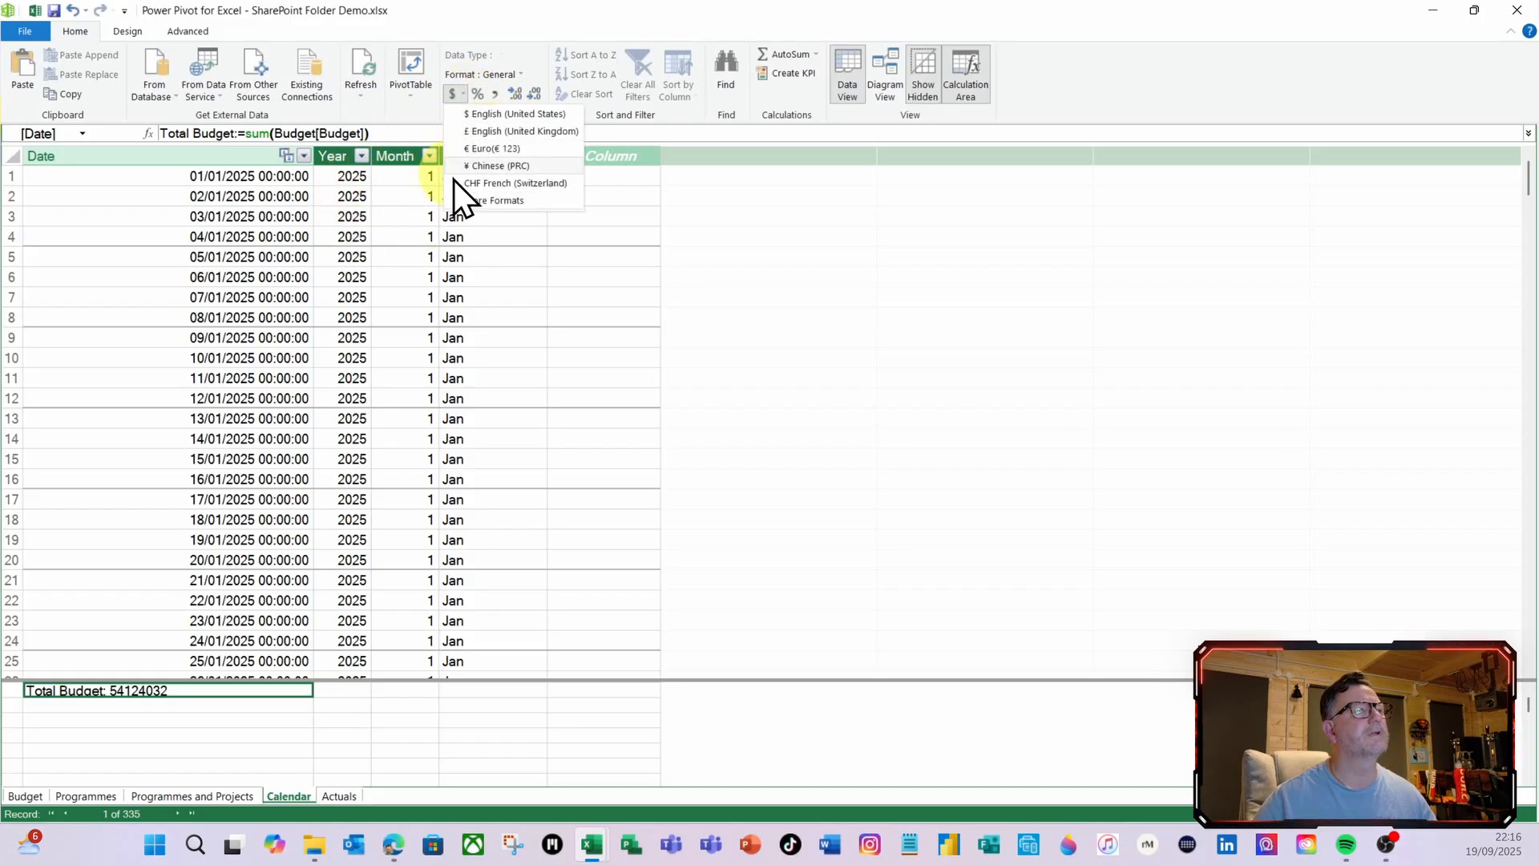
{"action": "left_click", "coordinate": [513, 132]}
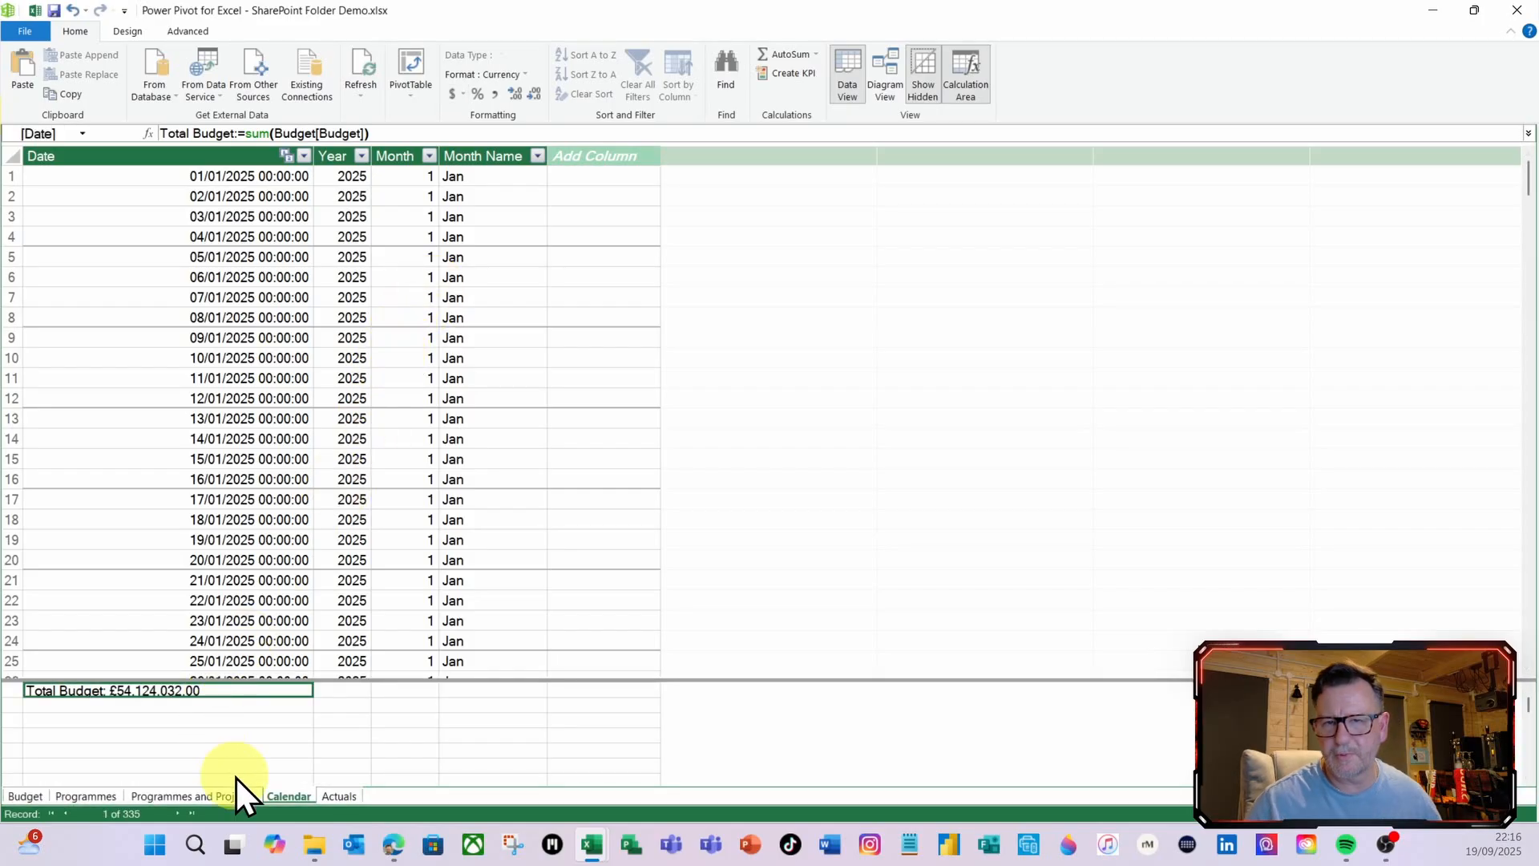
Add the measure Total Actuals:=sum(Actuals[Actuals]) below Total Budget in the calculation area and format it as English (United Kingdom) pound currency
{"action": "left_click", "coordinate": [136, 706]}
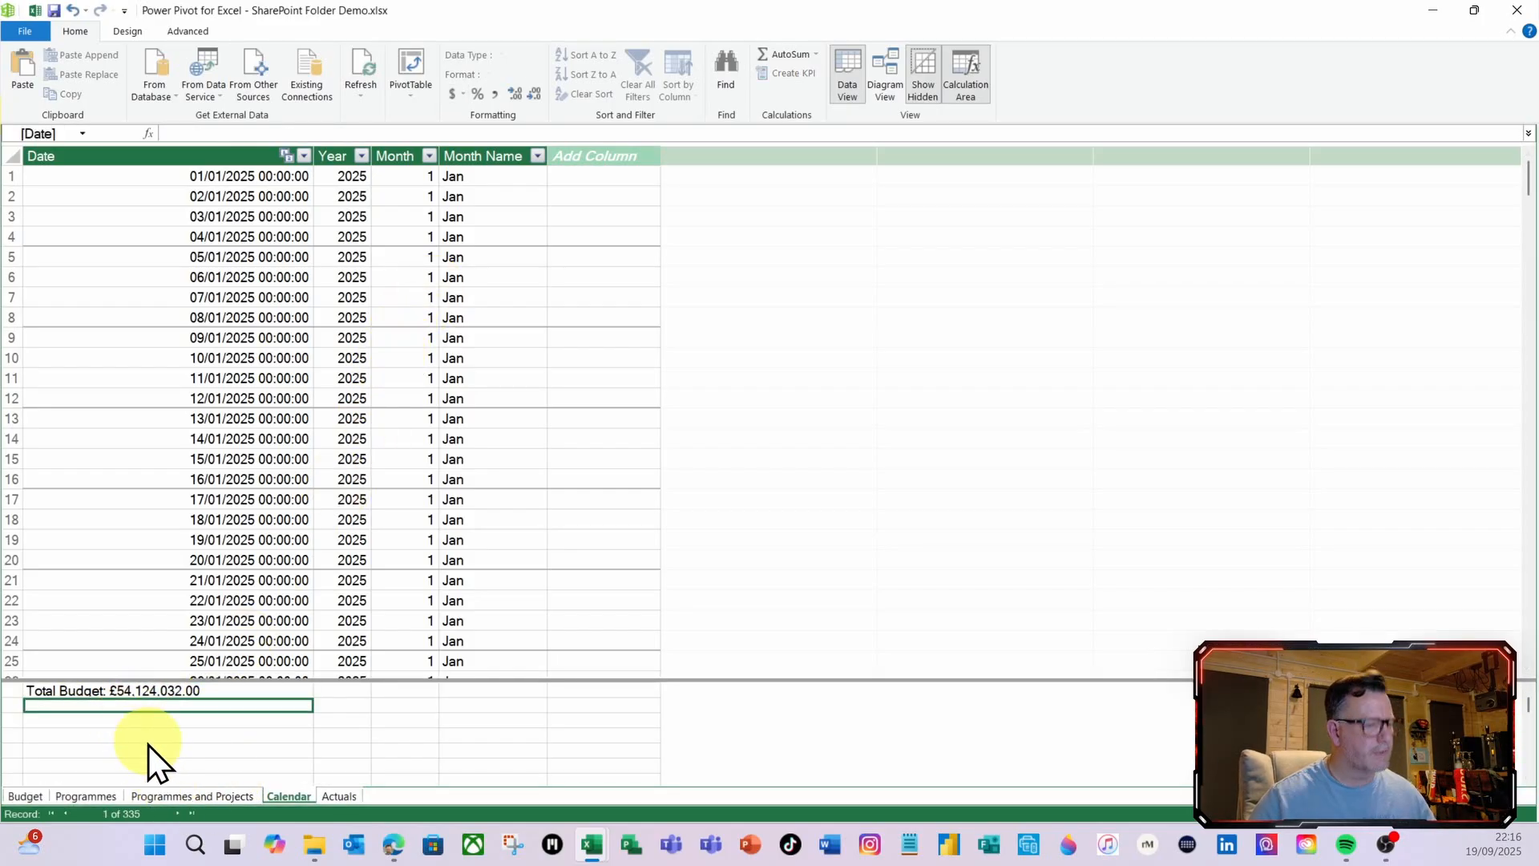
{"action": "type", "text": "Total Actual"}
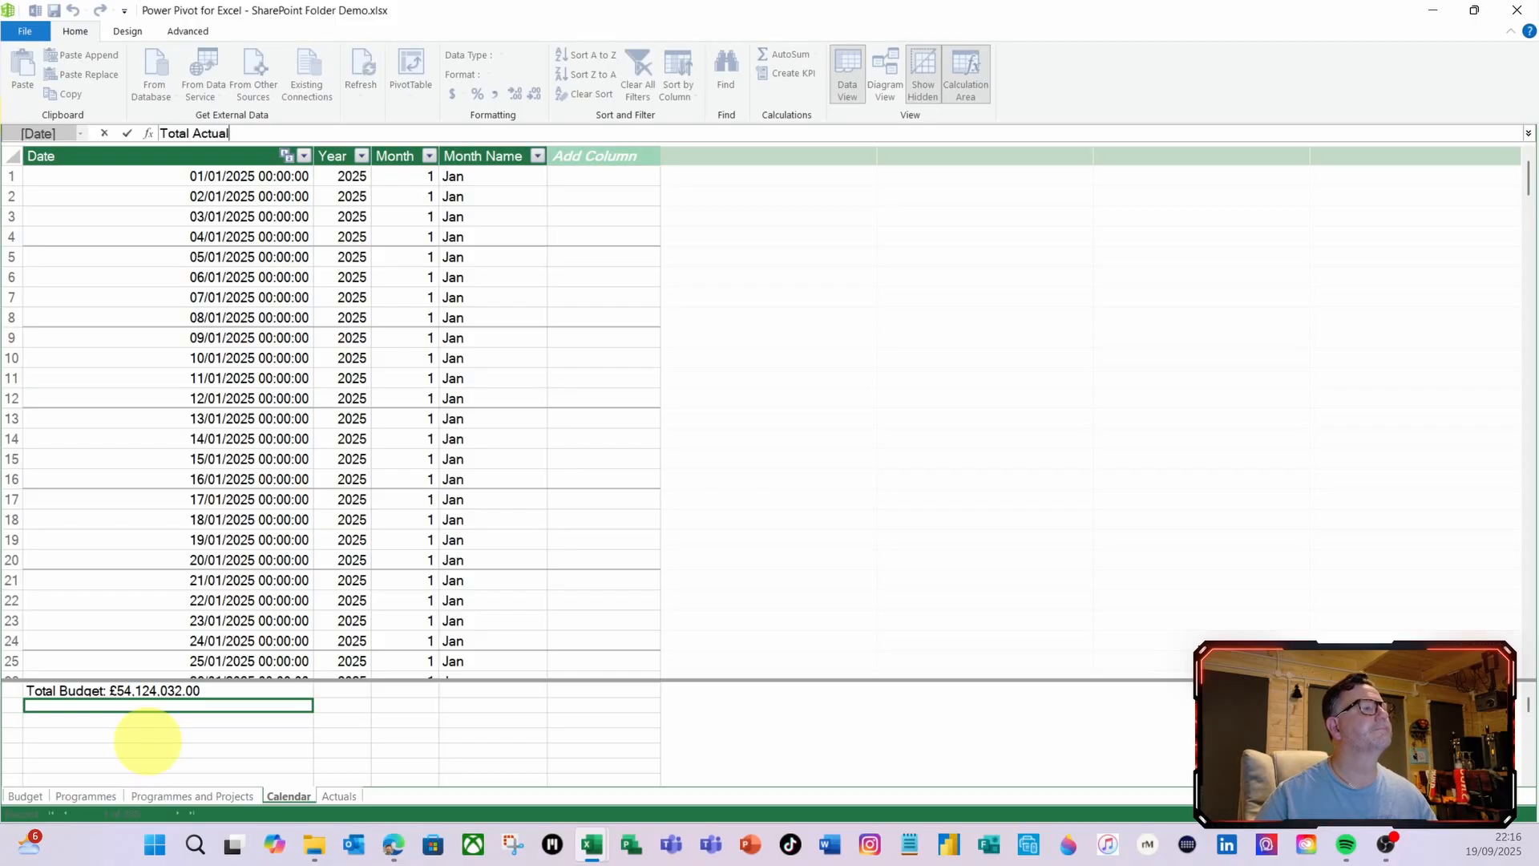
{"action": "type", "text": "s"}
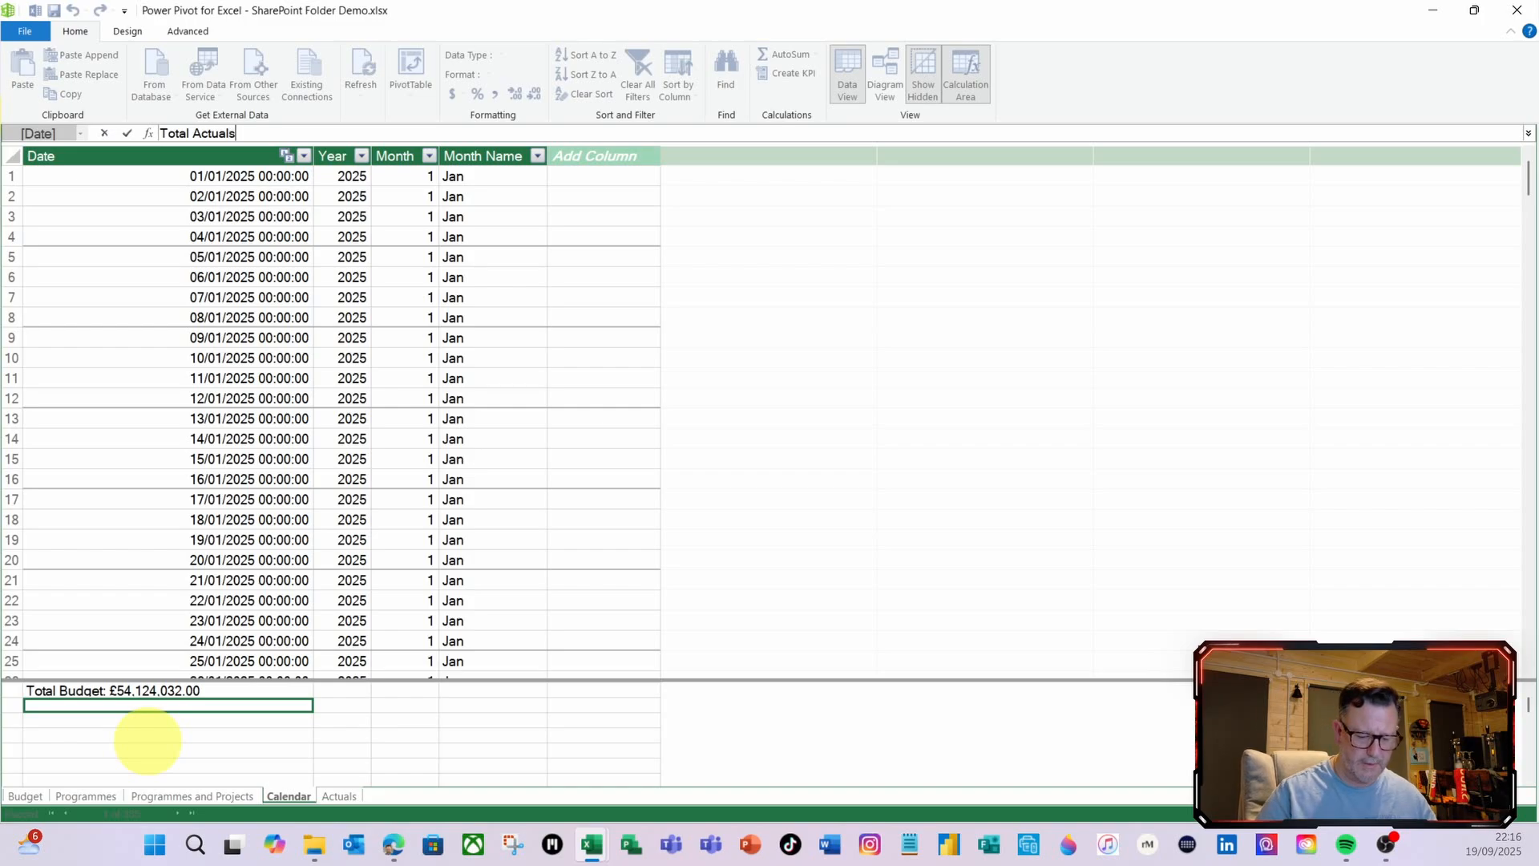
{"action": "type", "text": ":="}
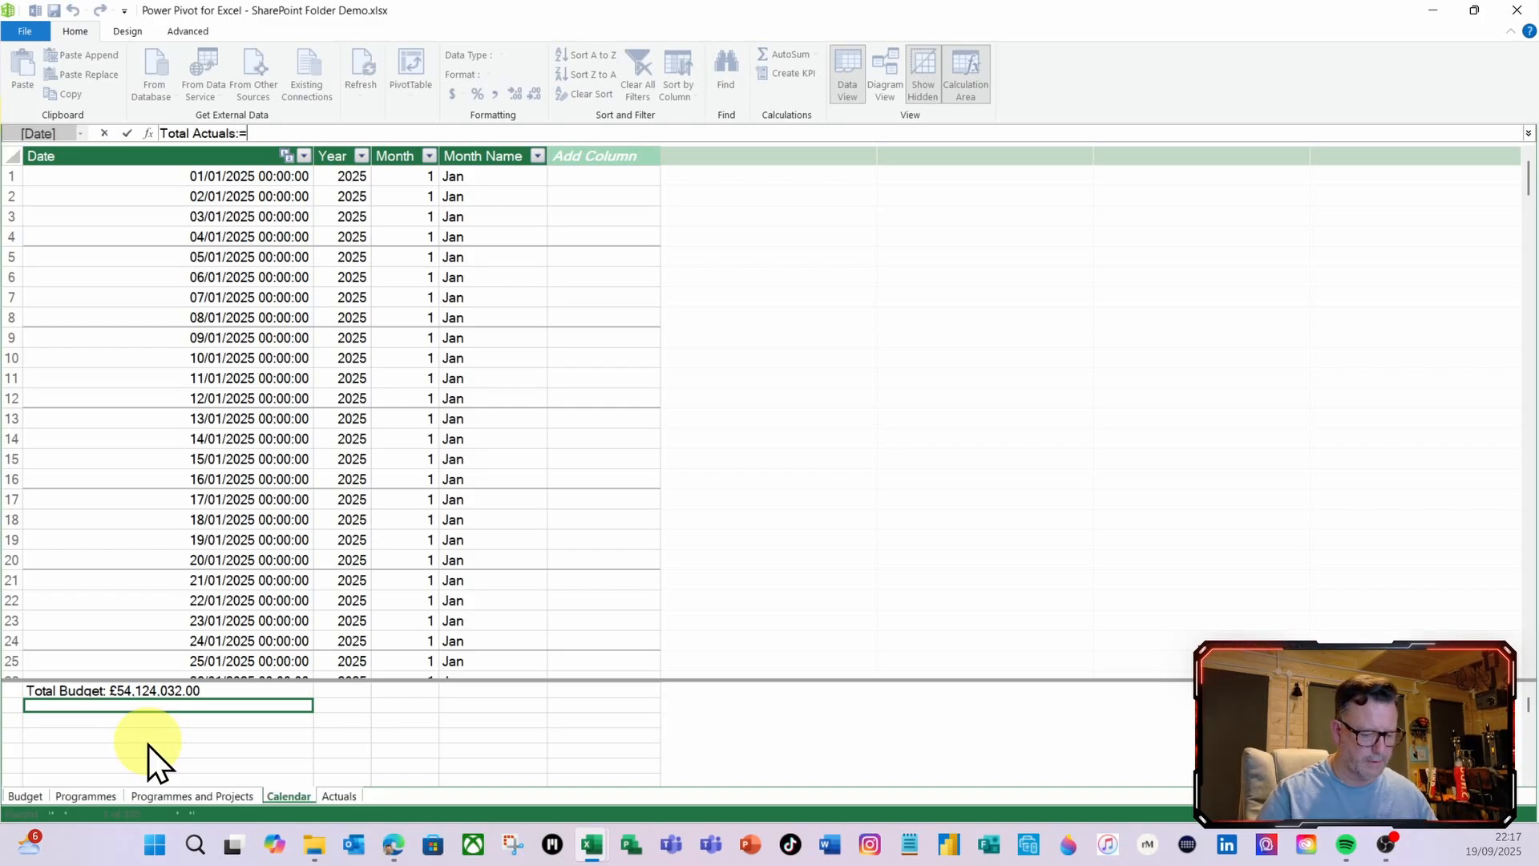
{"action": "type", "text": "sum("}
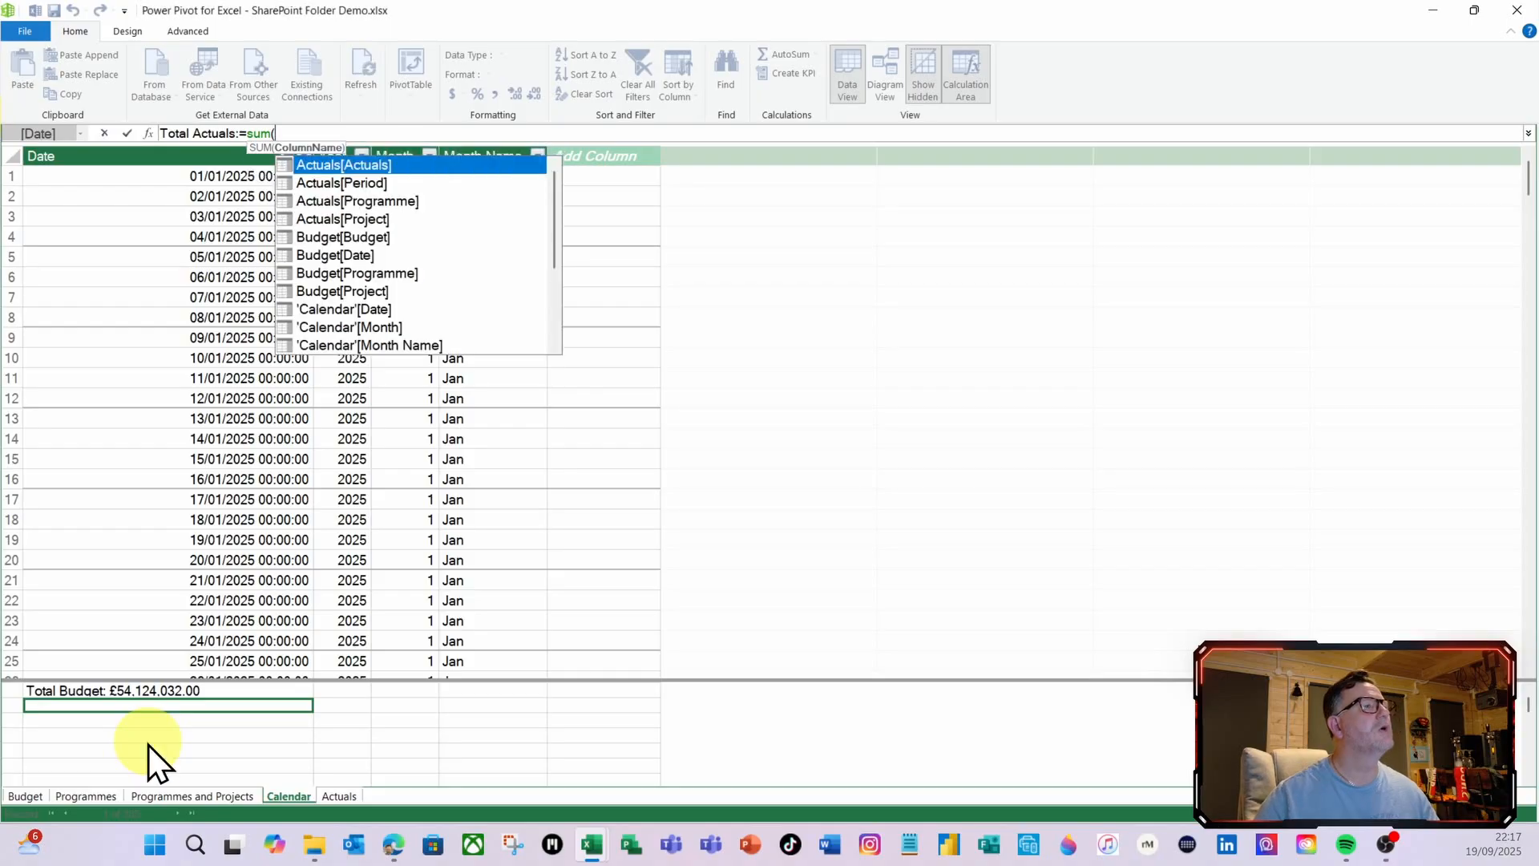
{"action": "double_click", "coordinate": [345, 165]}
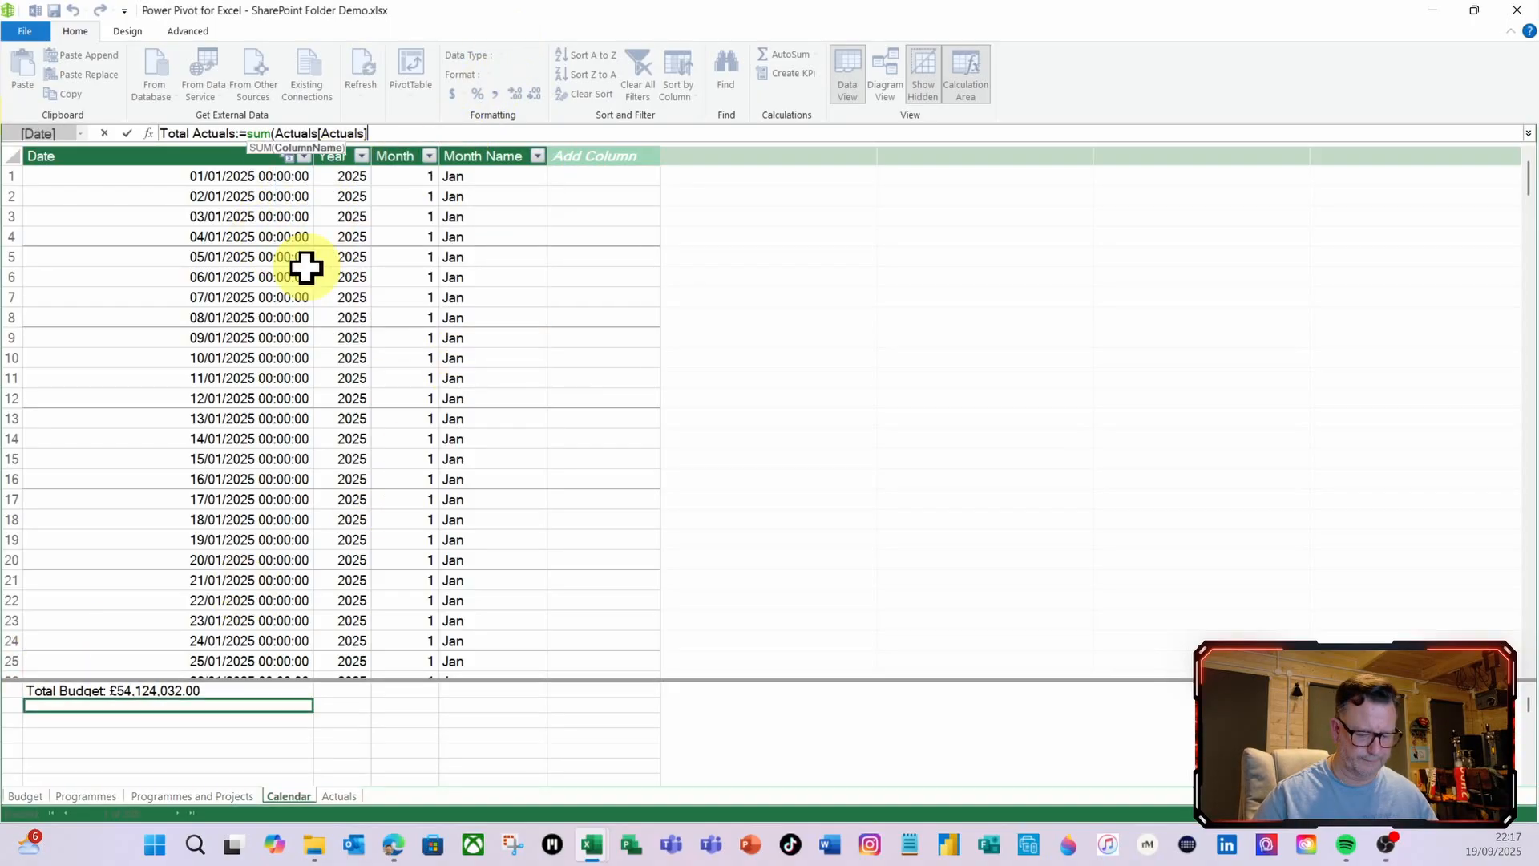
{"action": "type", "text": ")"}
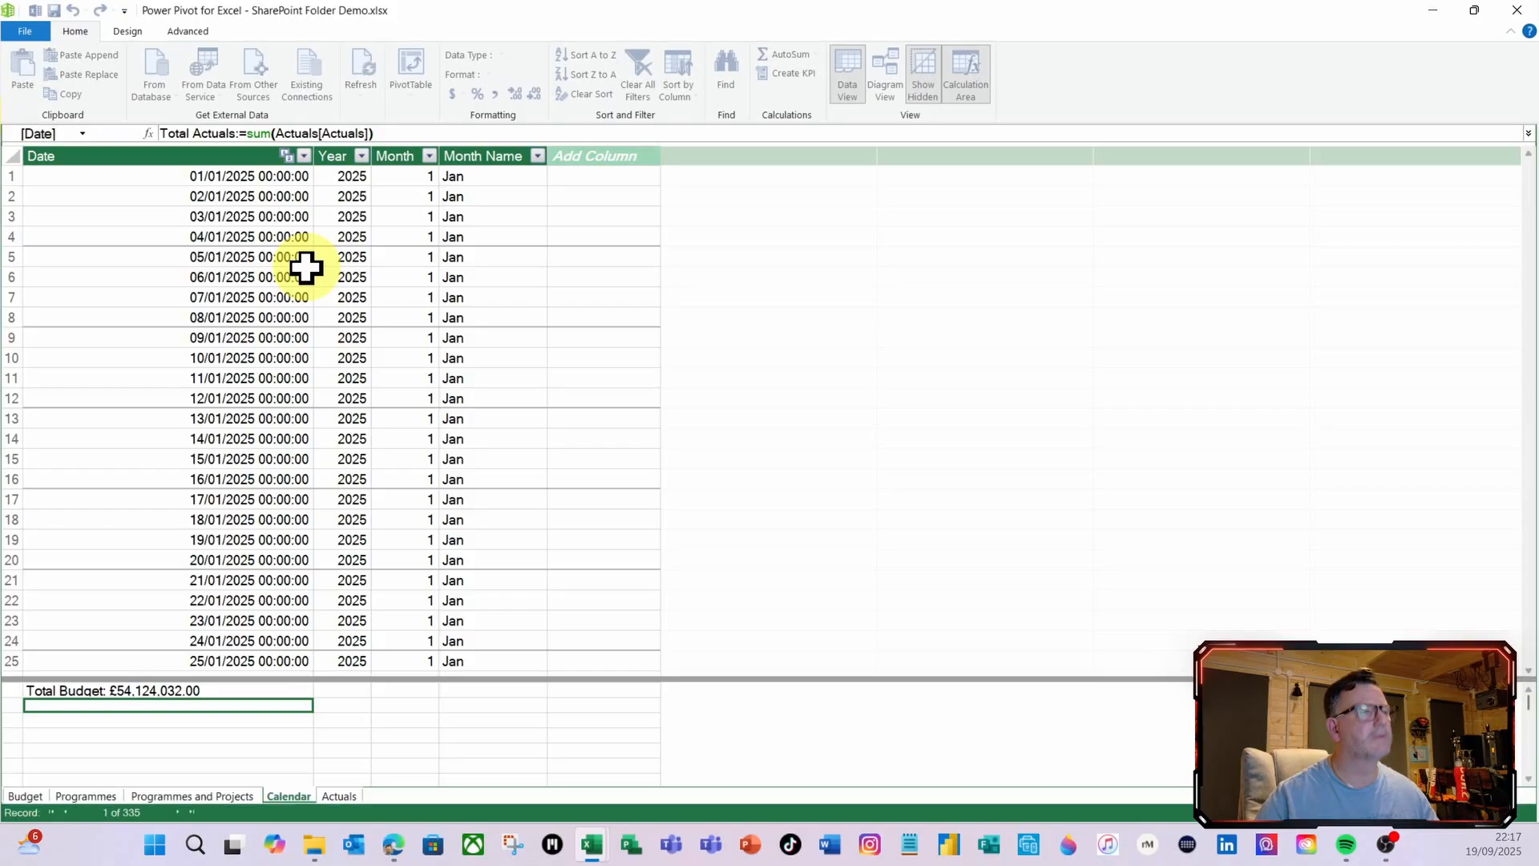
{"action": "key", "text": "Return"}
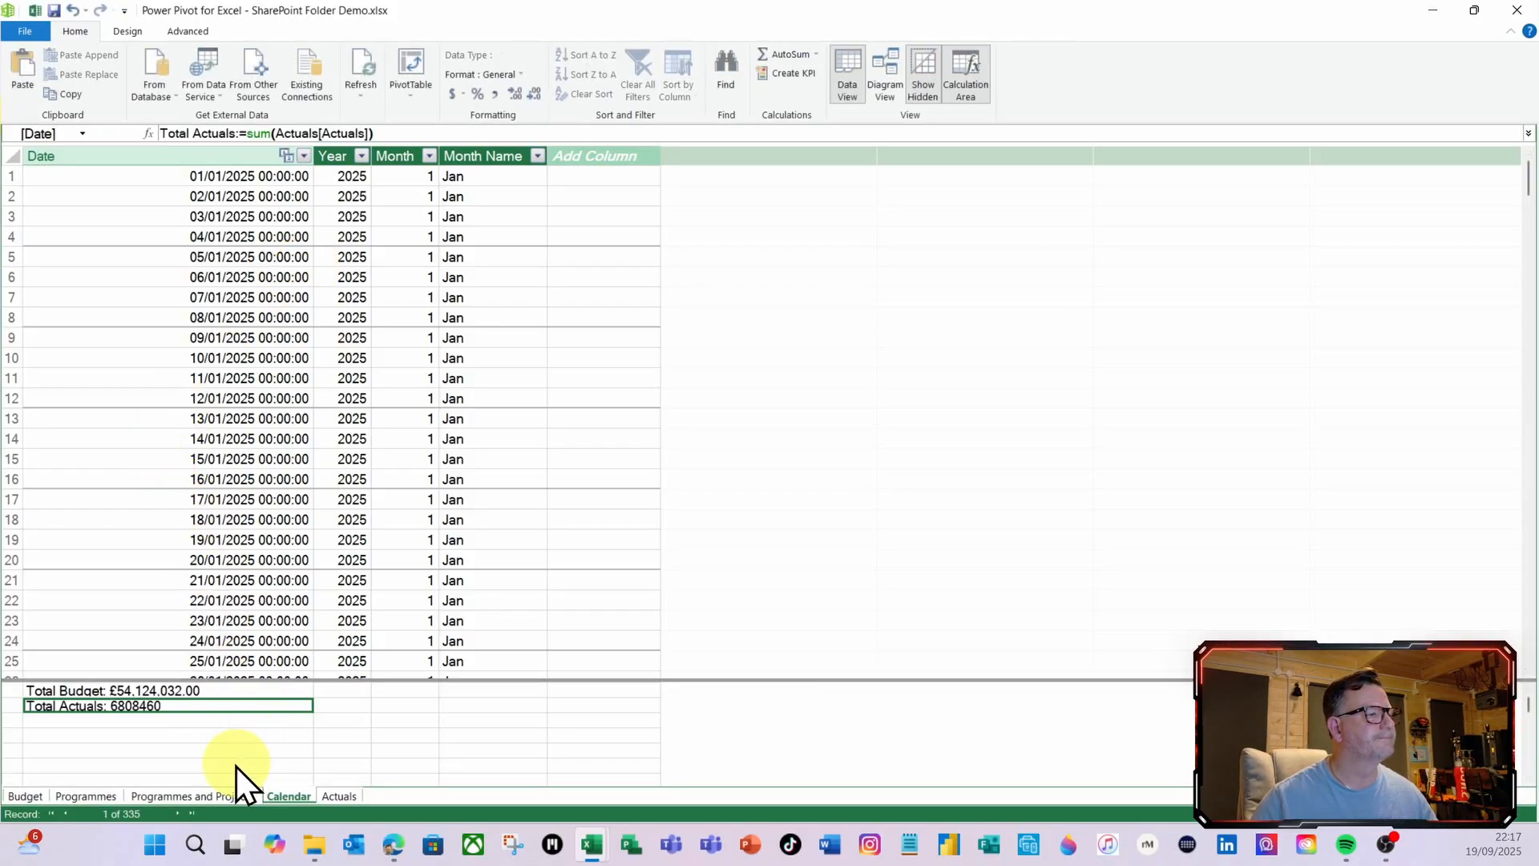
{"action": "left_click", "coordinate": [464, 95]}
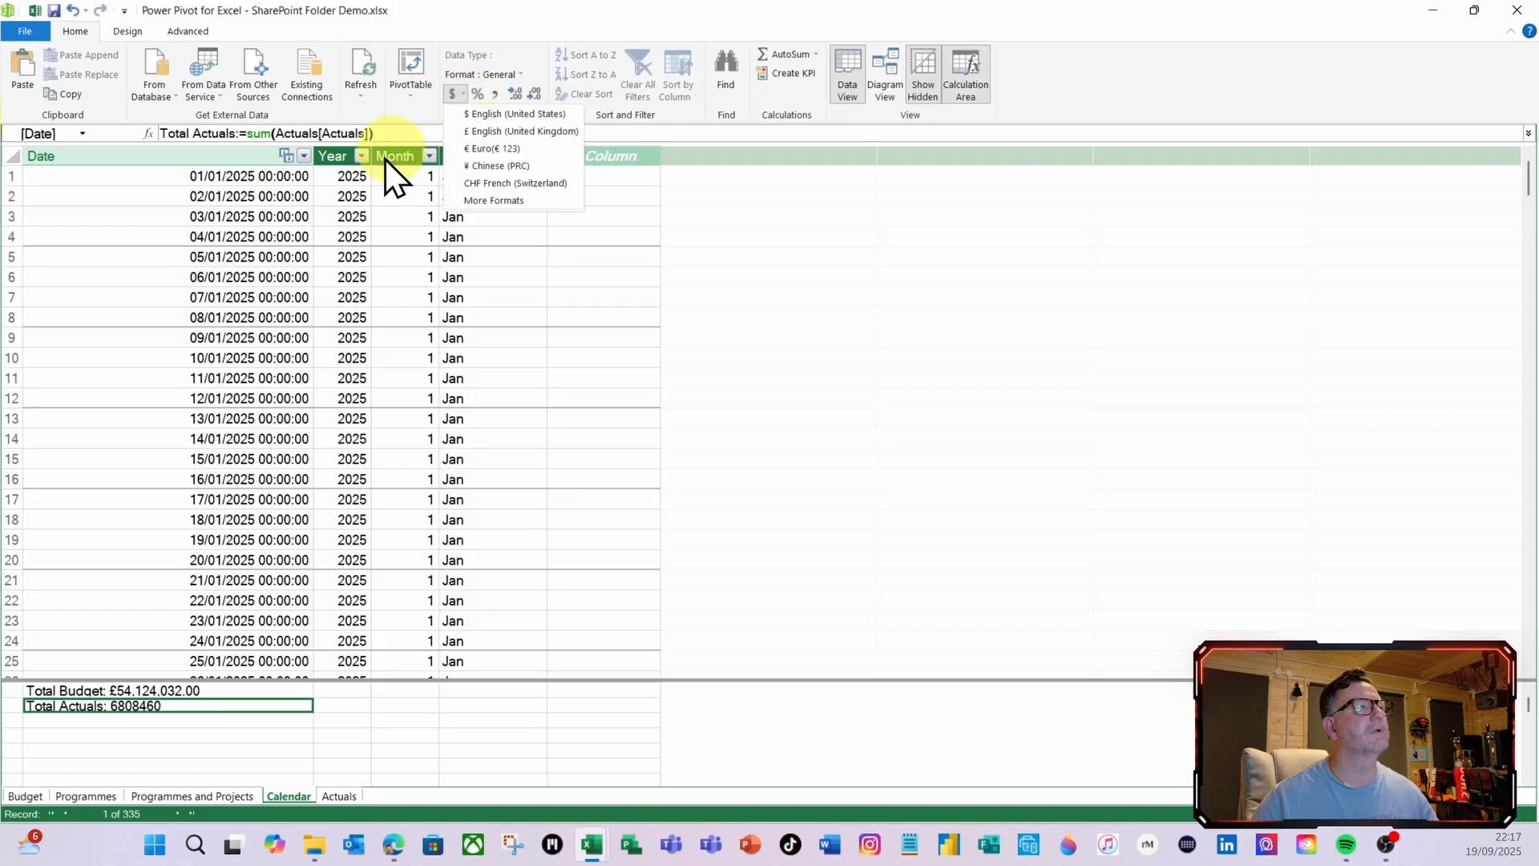
{"action": "left_click", "coordinate": [494, 136]}
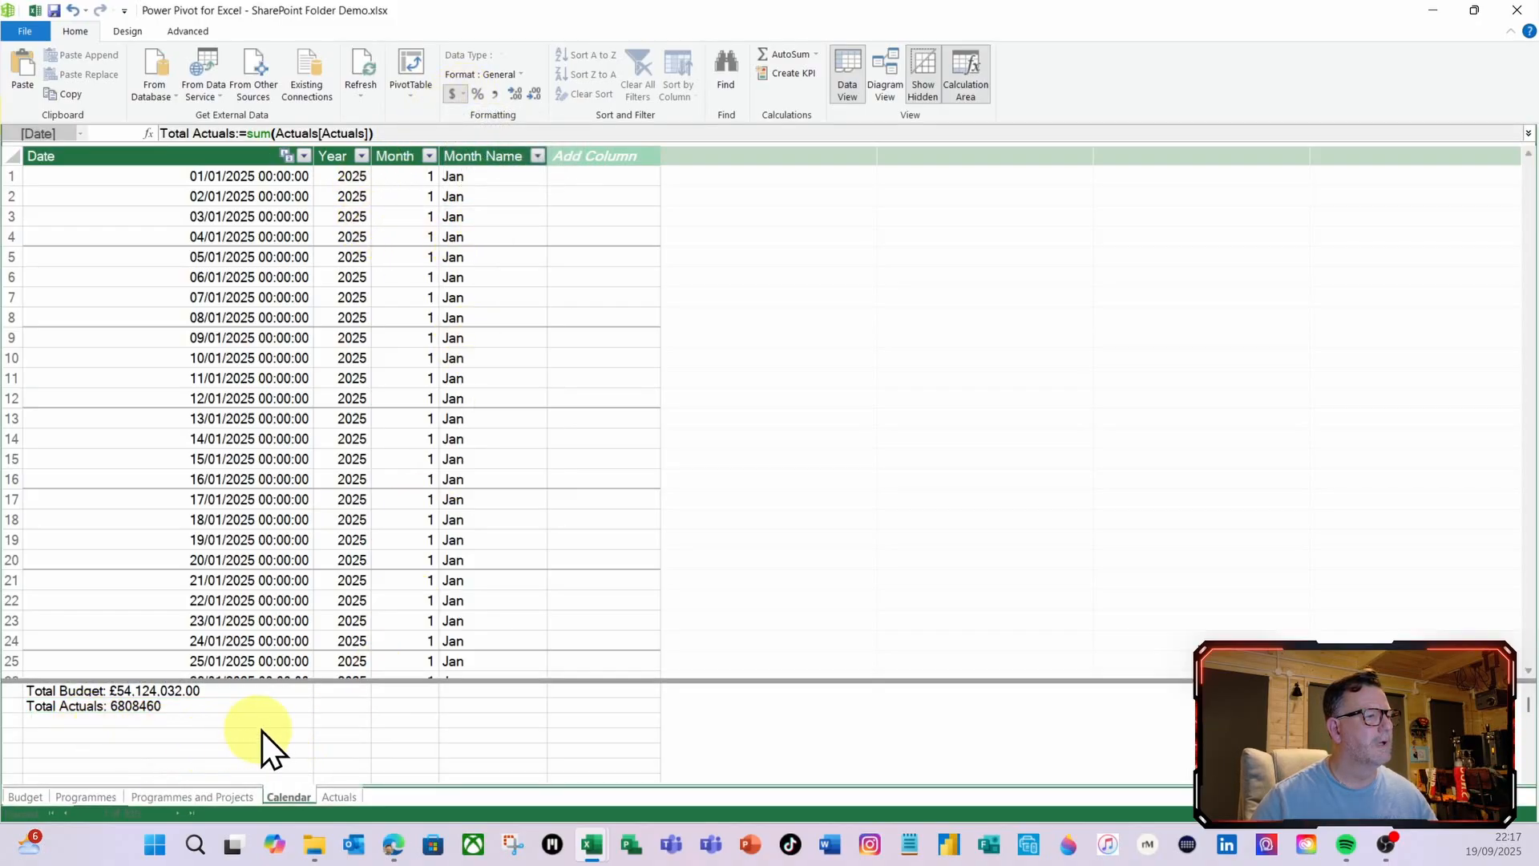
Start a Total Variance measure below Total Actuals with an IF function whose logical test is [Total Actuals]>0
{"action": "left_click", "coordinate": [90, 724]}
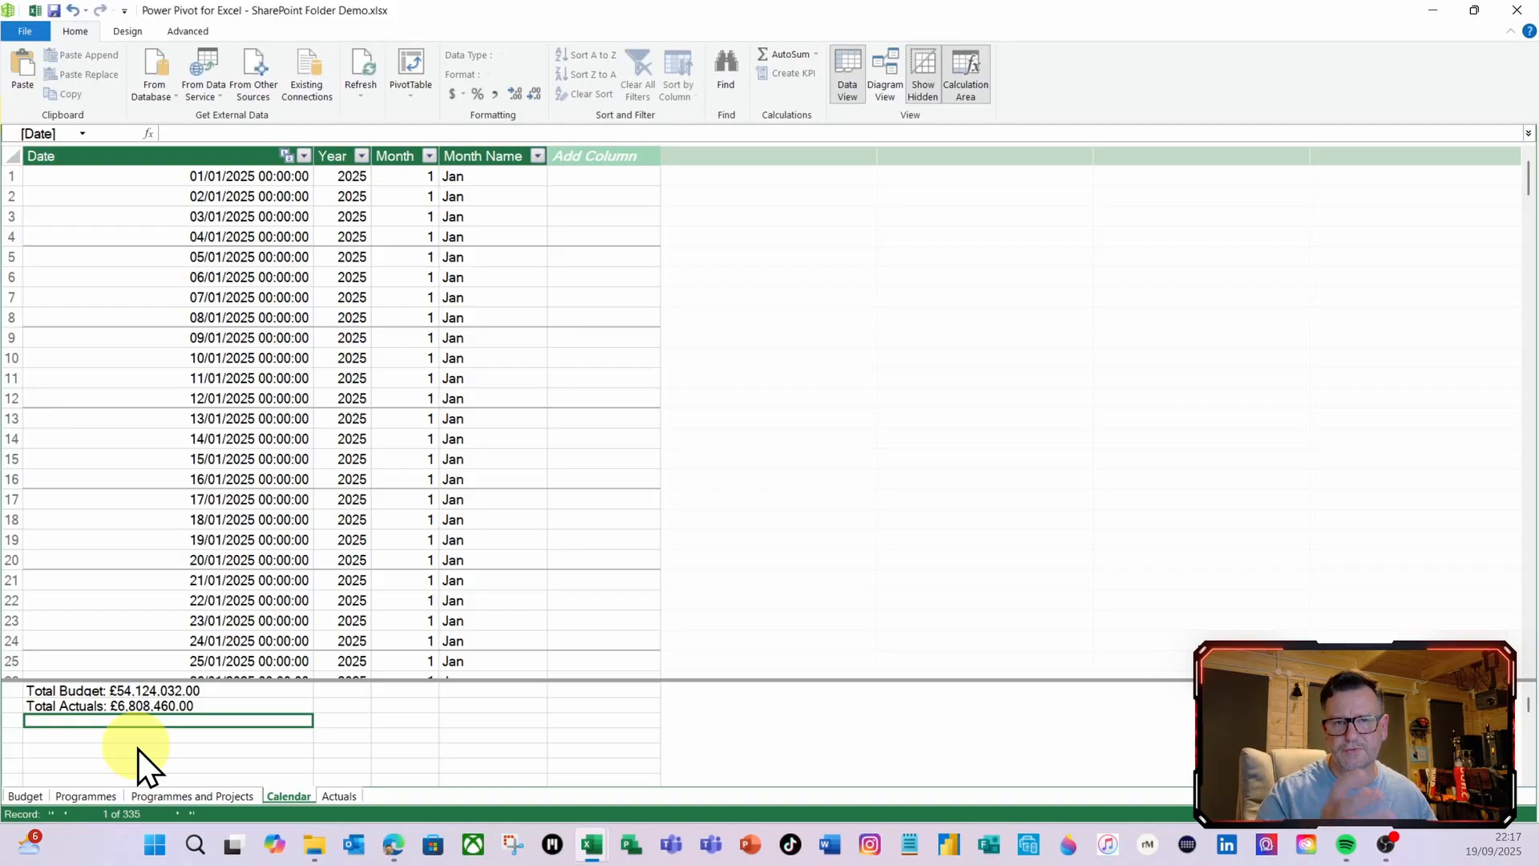
{"action": "type", "text": "Total"}
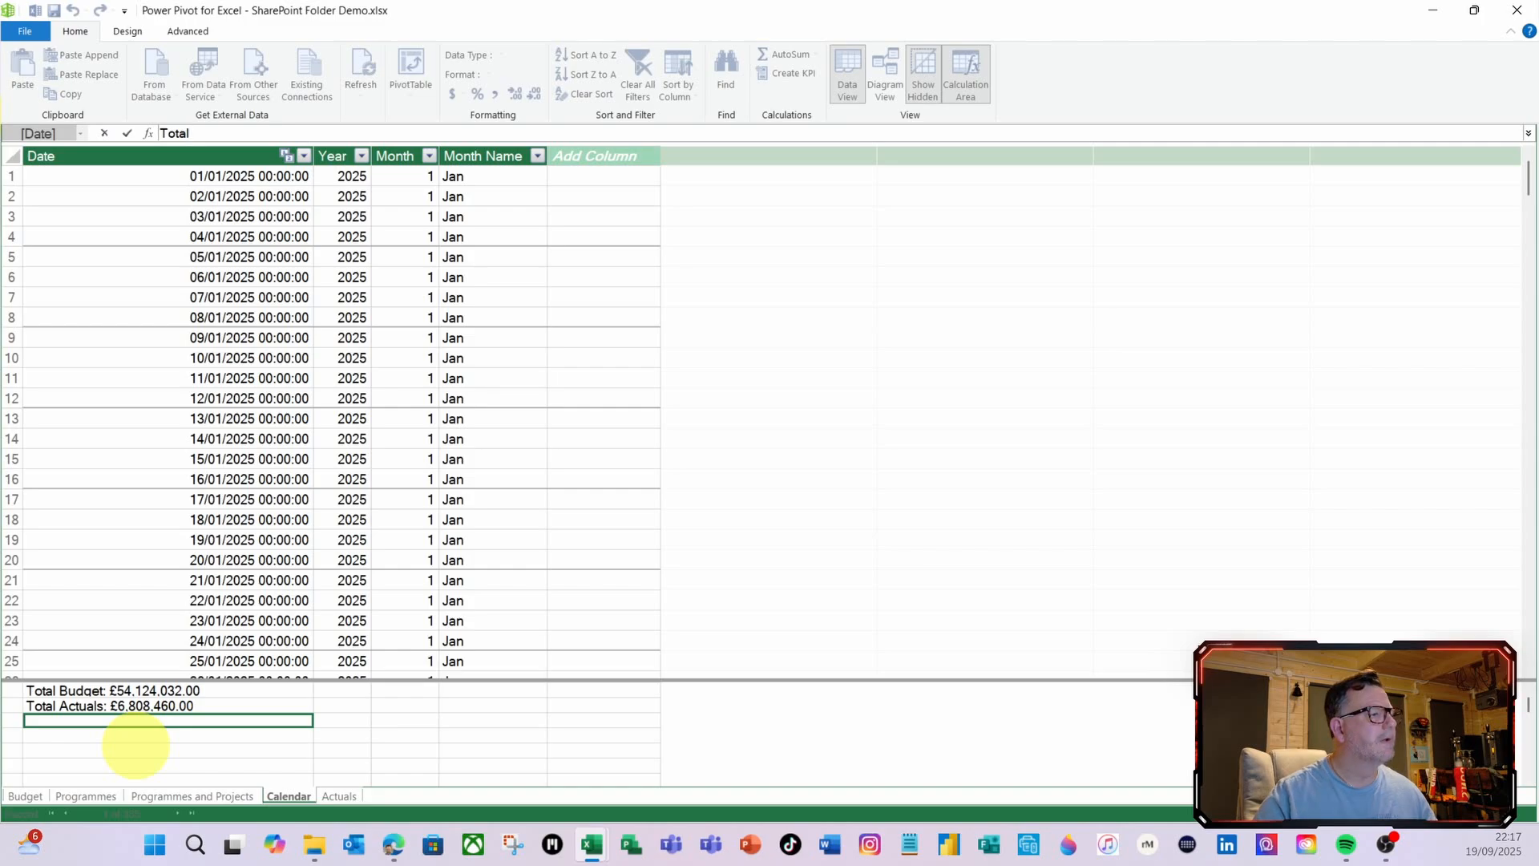
{"action": "type", "text": " Var"}
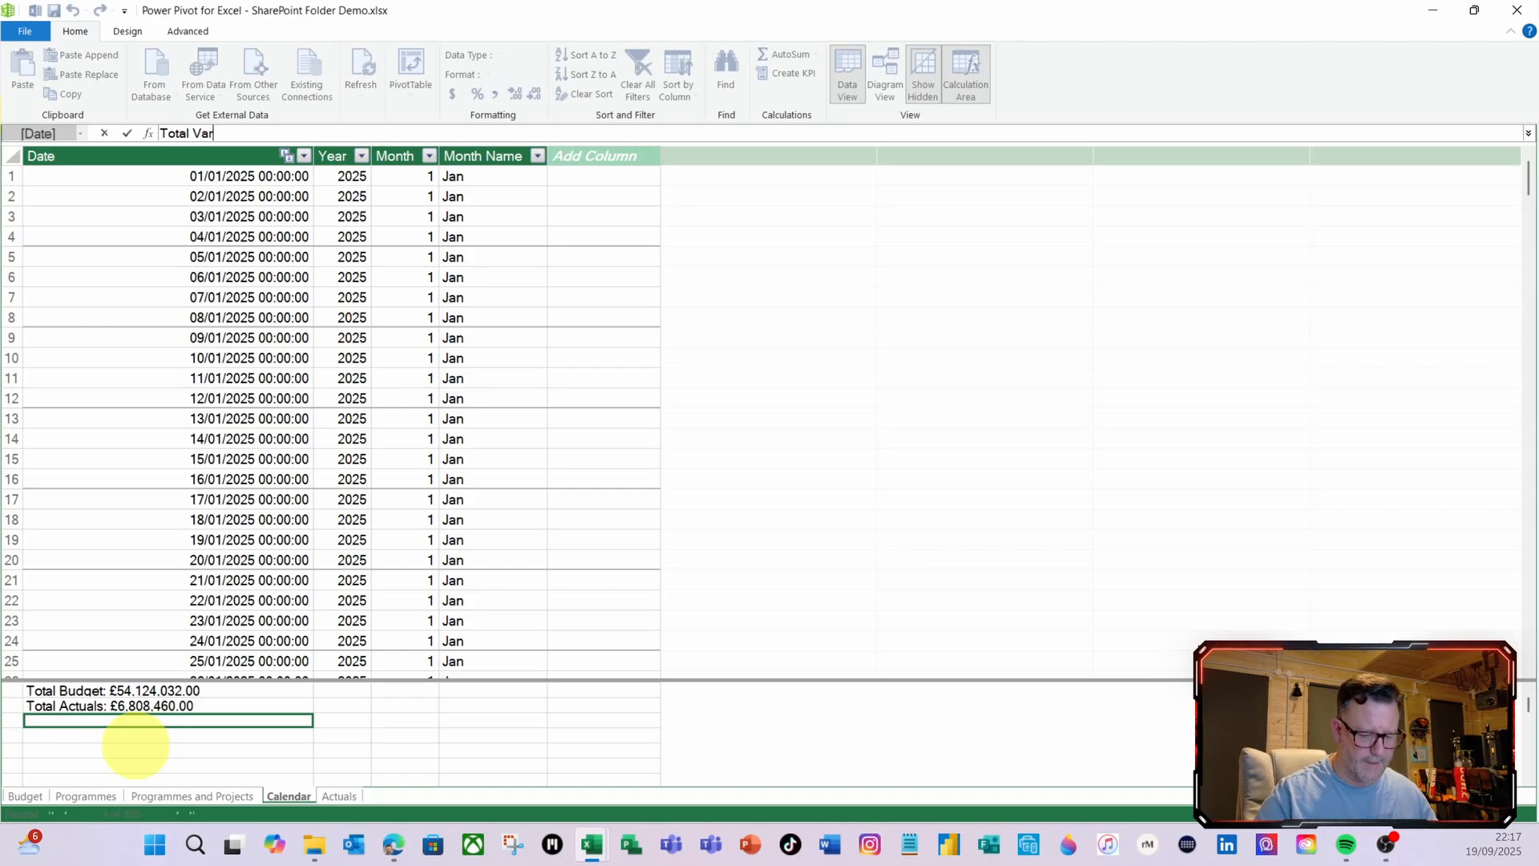
{"action": "type", "text": "iance:"}
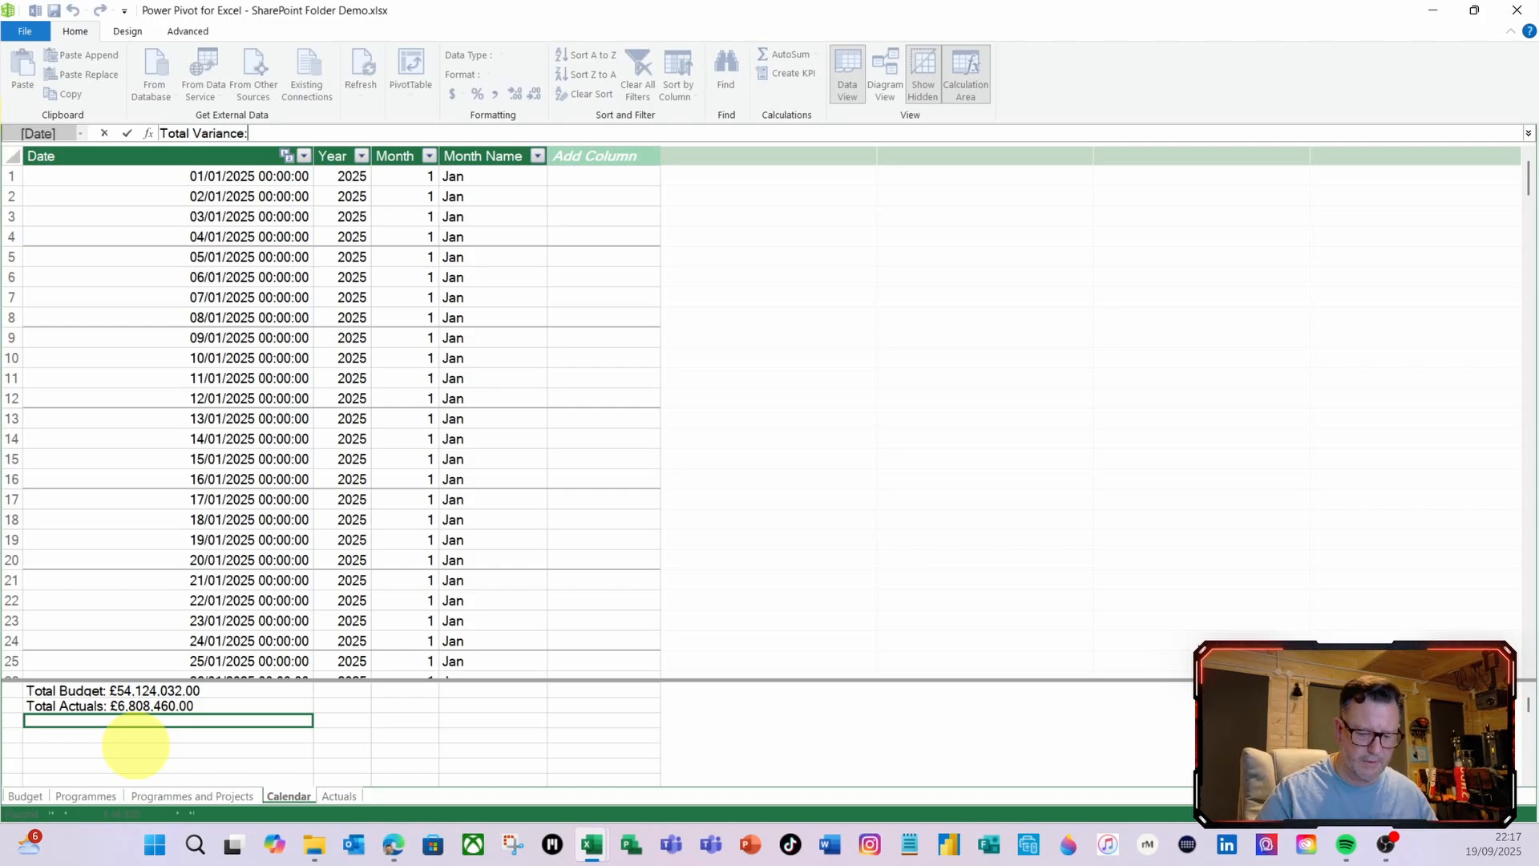
{"action": "type", "text": "="}
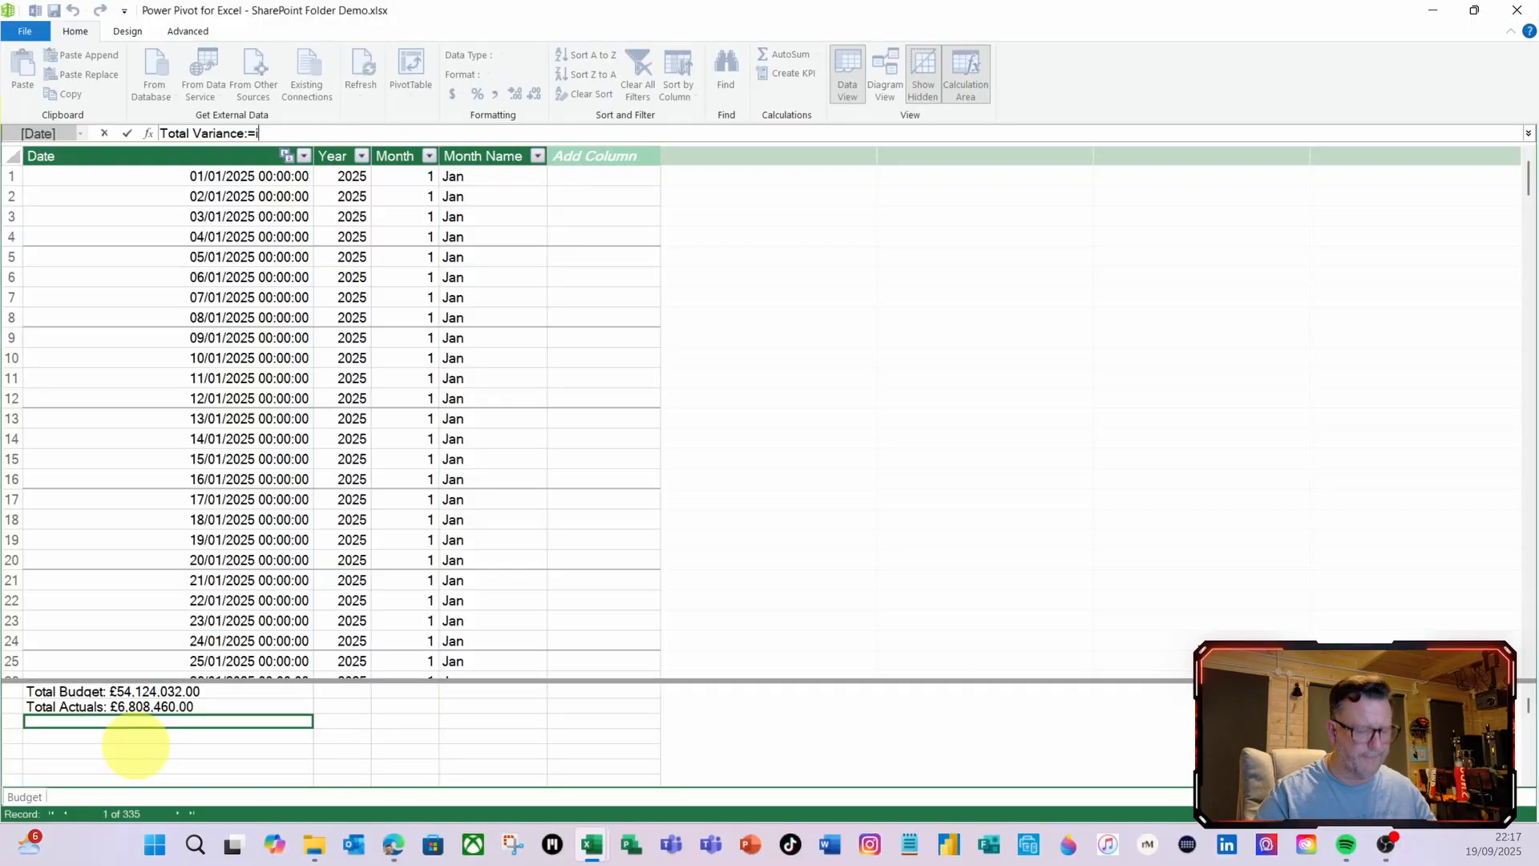
{"action": "type", "text": "if"}
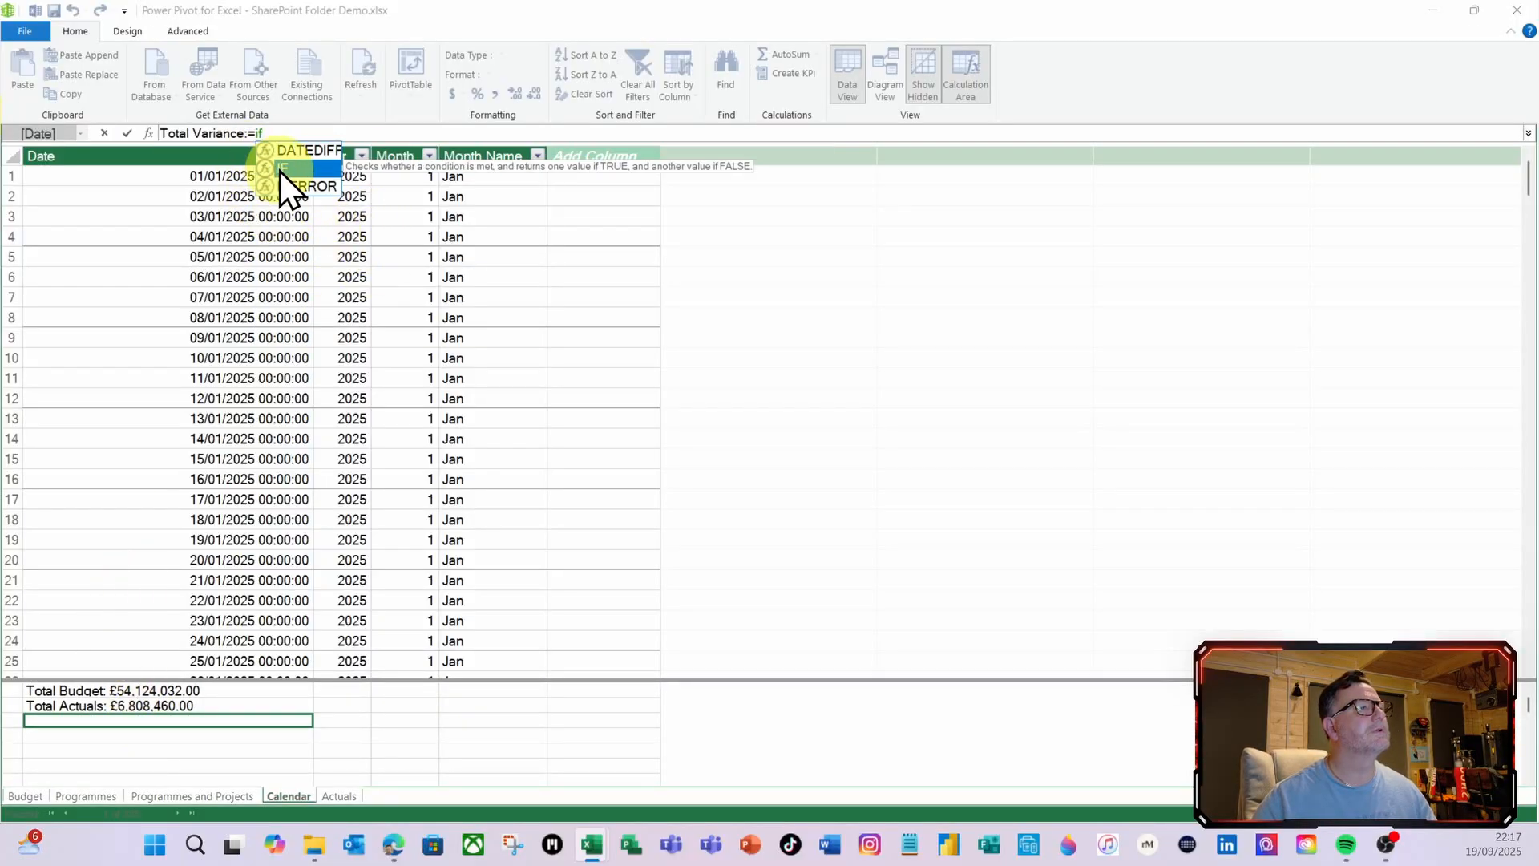
{"action": "double_click", "coordinate": [278, 168]}
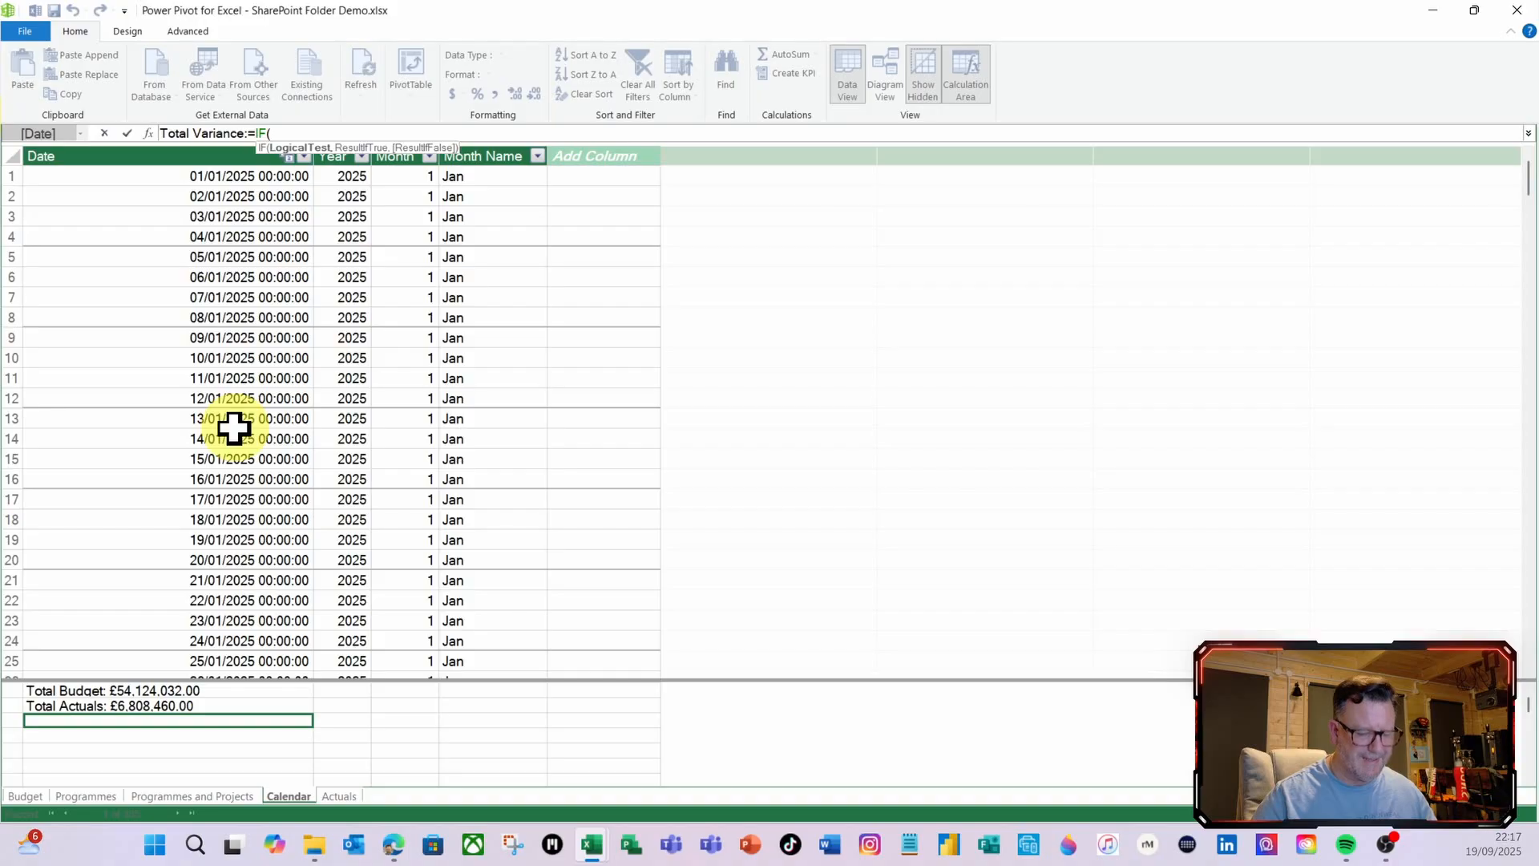
{"action": "type", "text": "["}
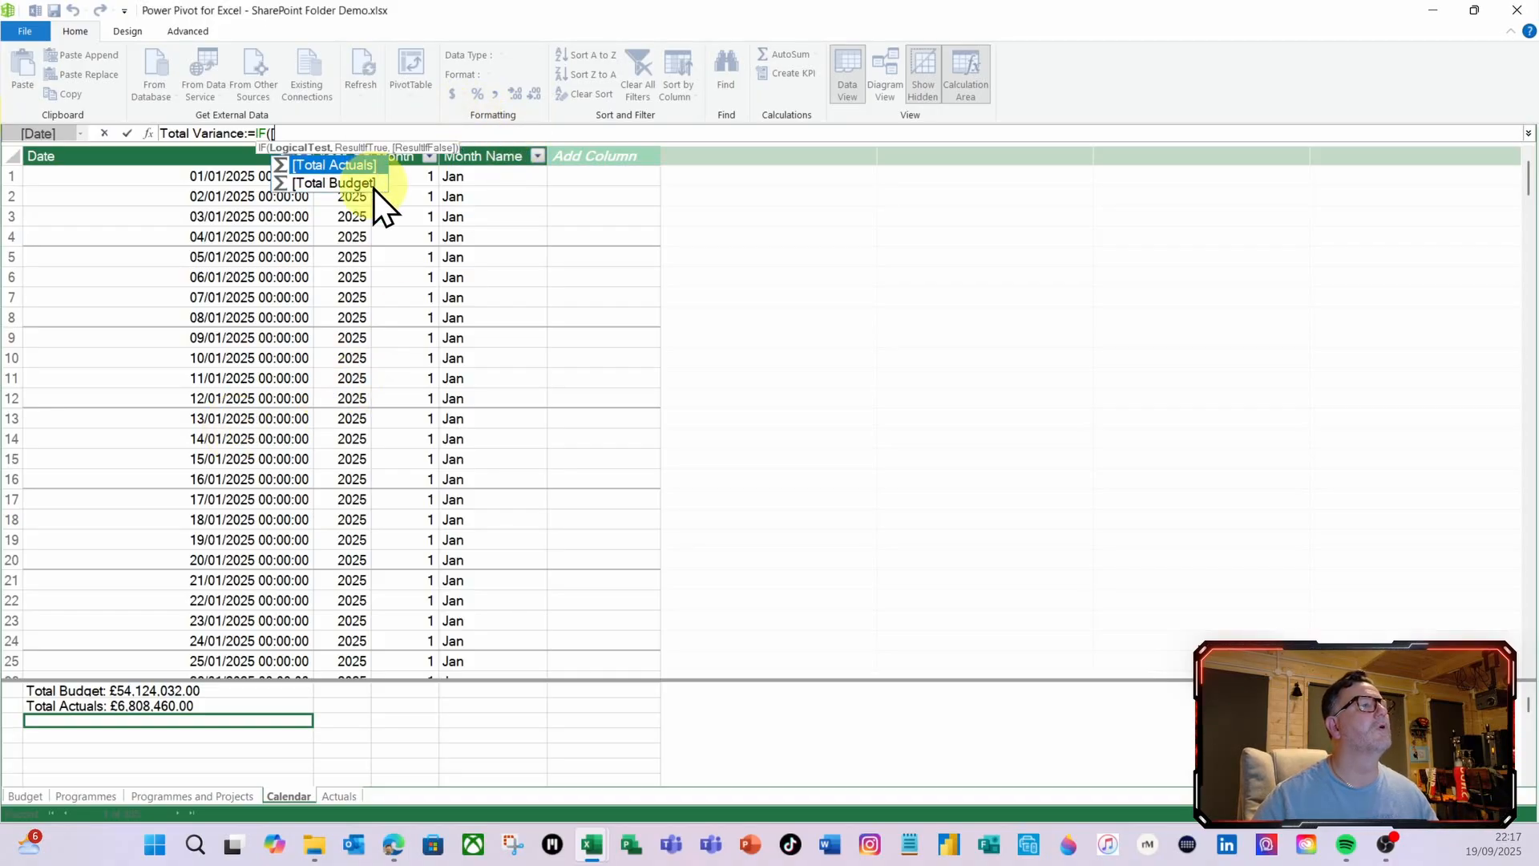
{"action": "double_click", "coordinate": [344, 168]}
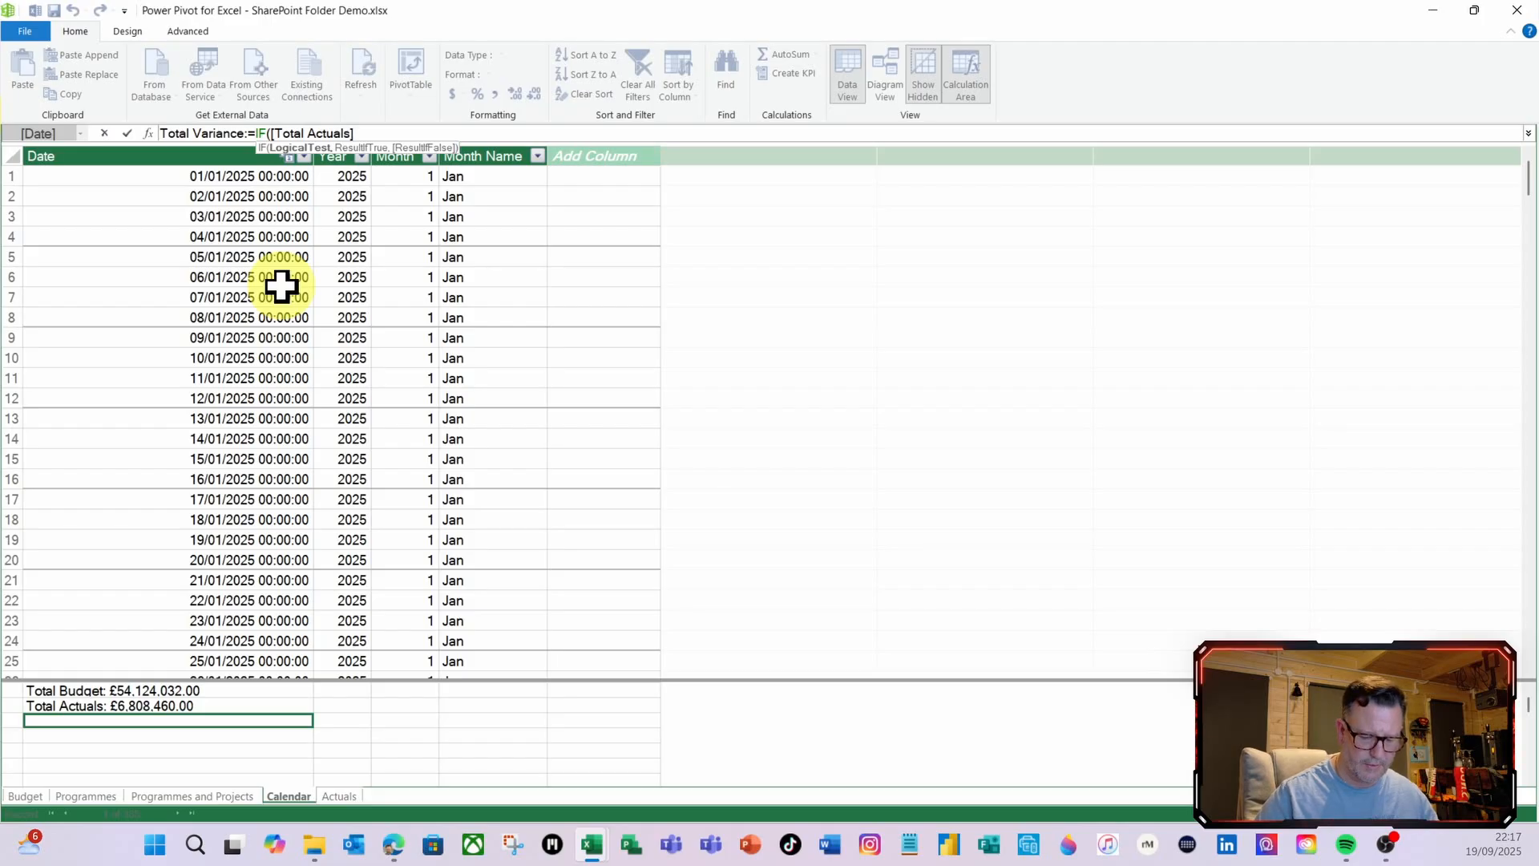
{"action": "type", "text": ">0"}
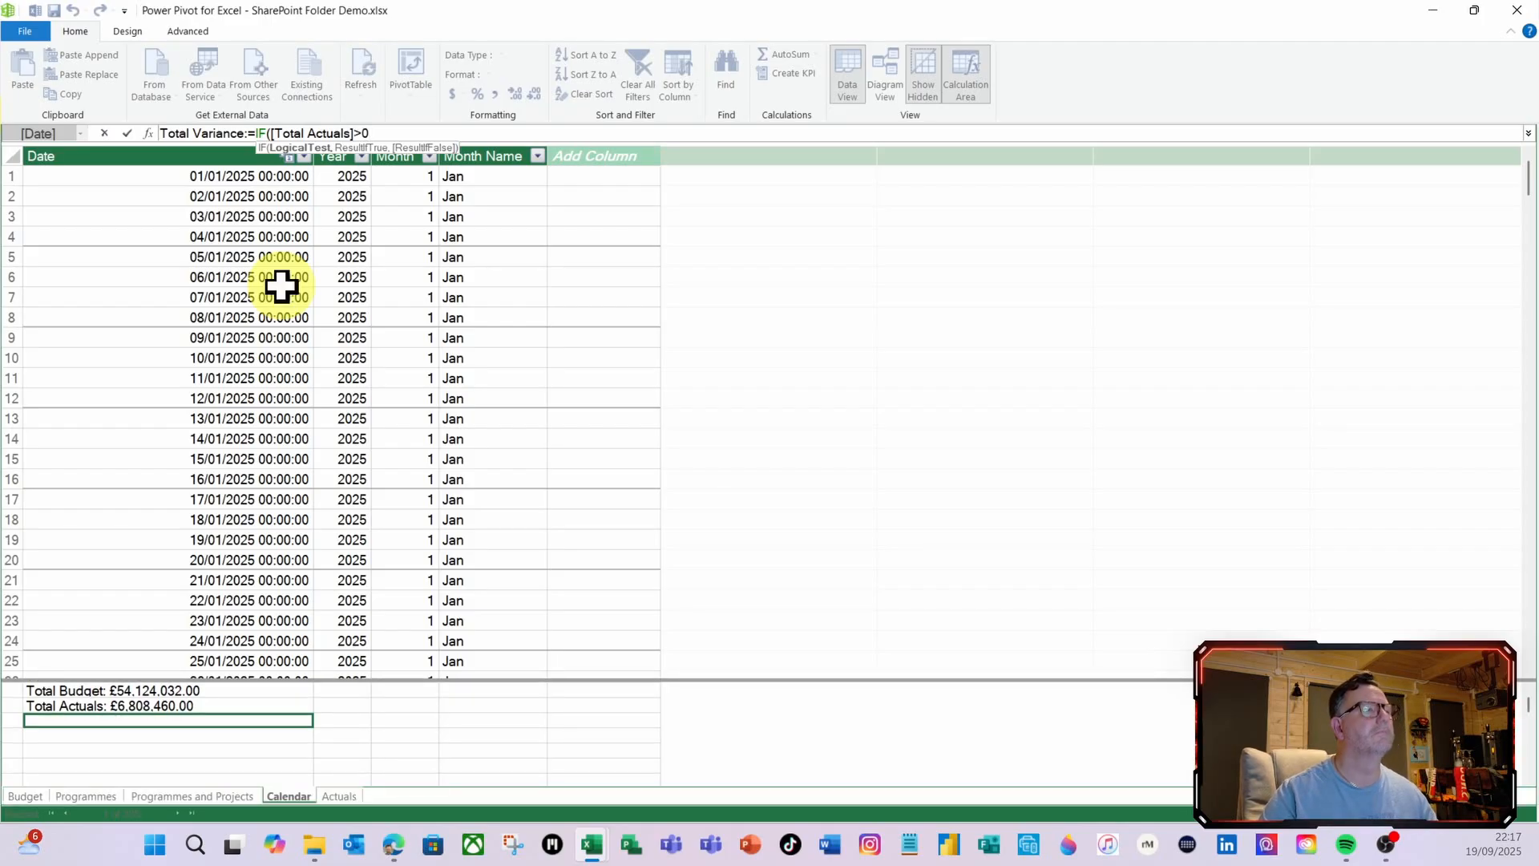
Complete the Total Variance formula with [Total Budget]-[Total Actuals] if true and 0 if false, and format it as English (United Kingdom) pound currency
{"action": "type", "text": ","}
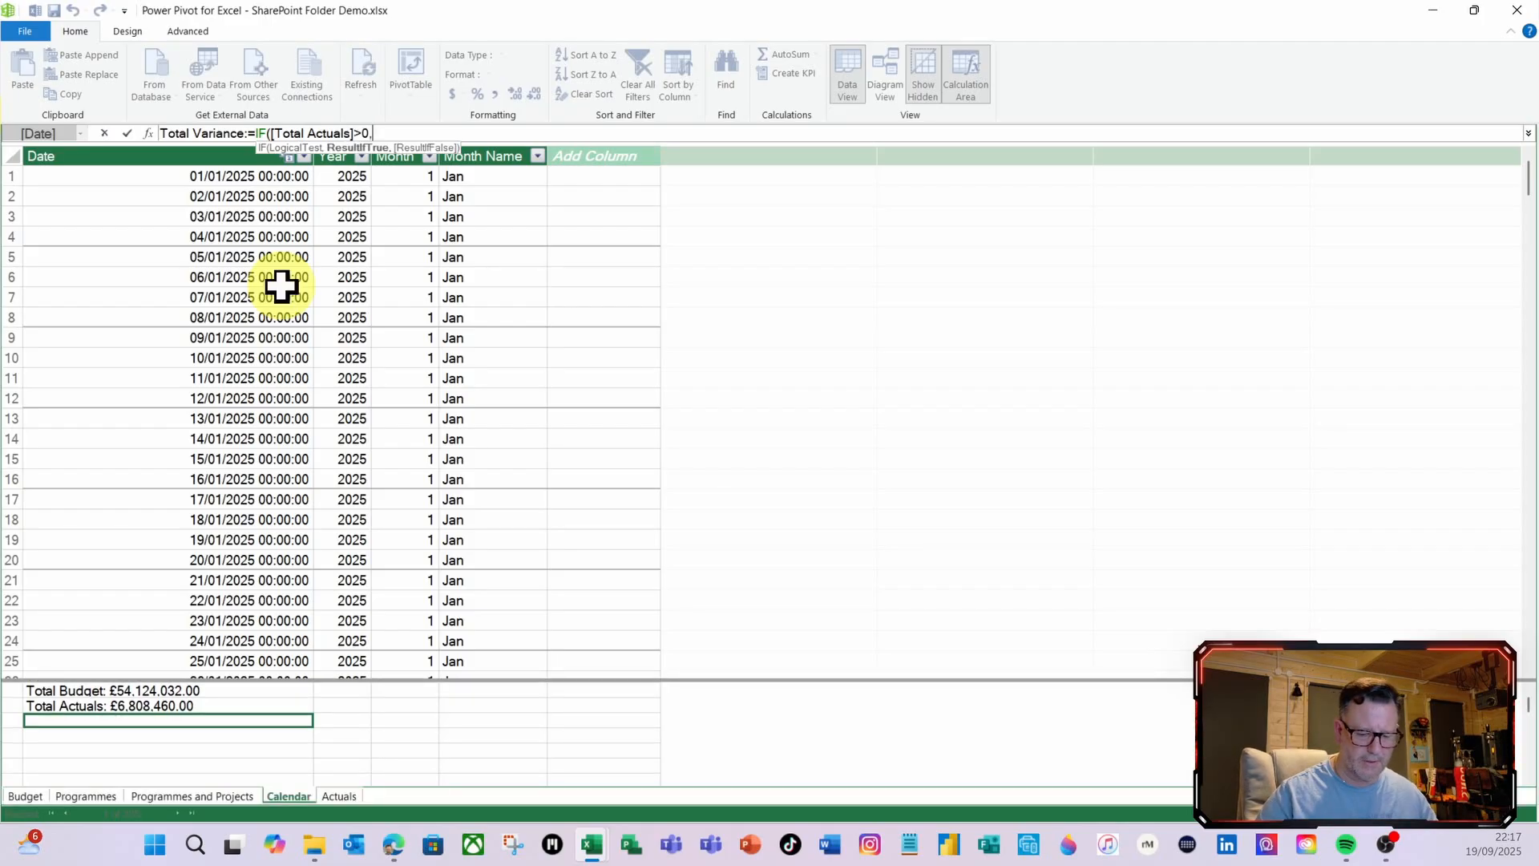
{"action": "type", "text": "["}
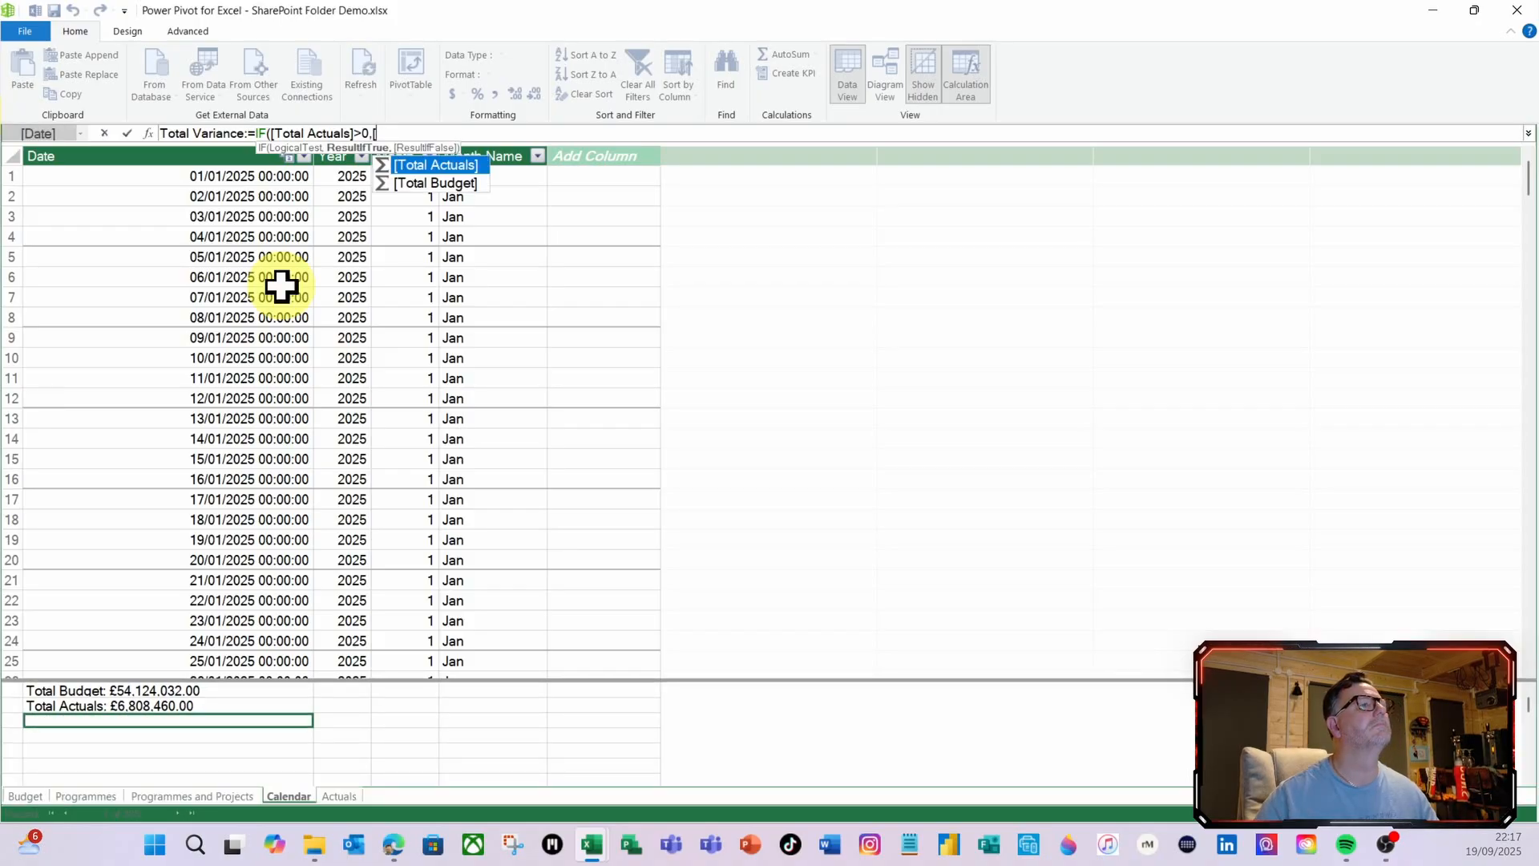
{"action": "double_click", "coordinate": [433, 183]}
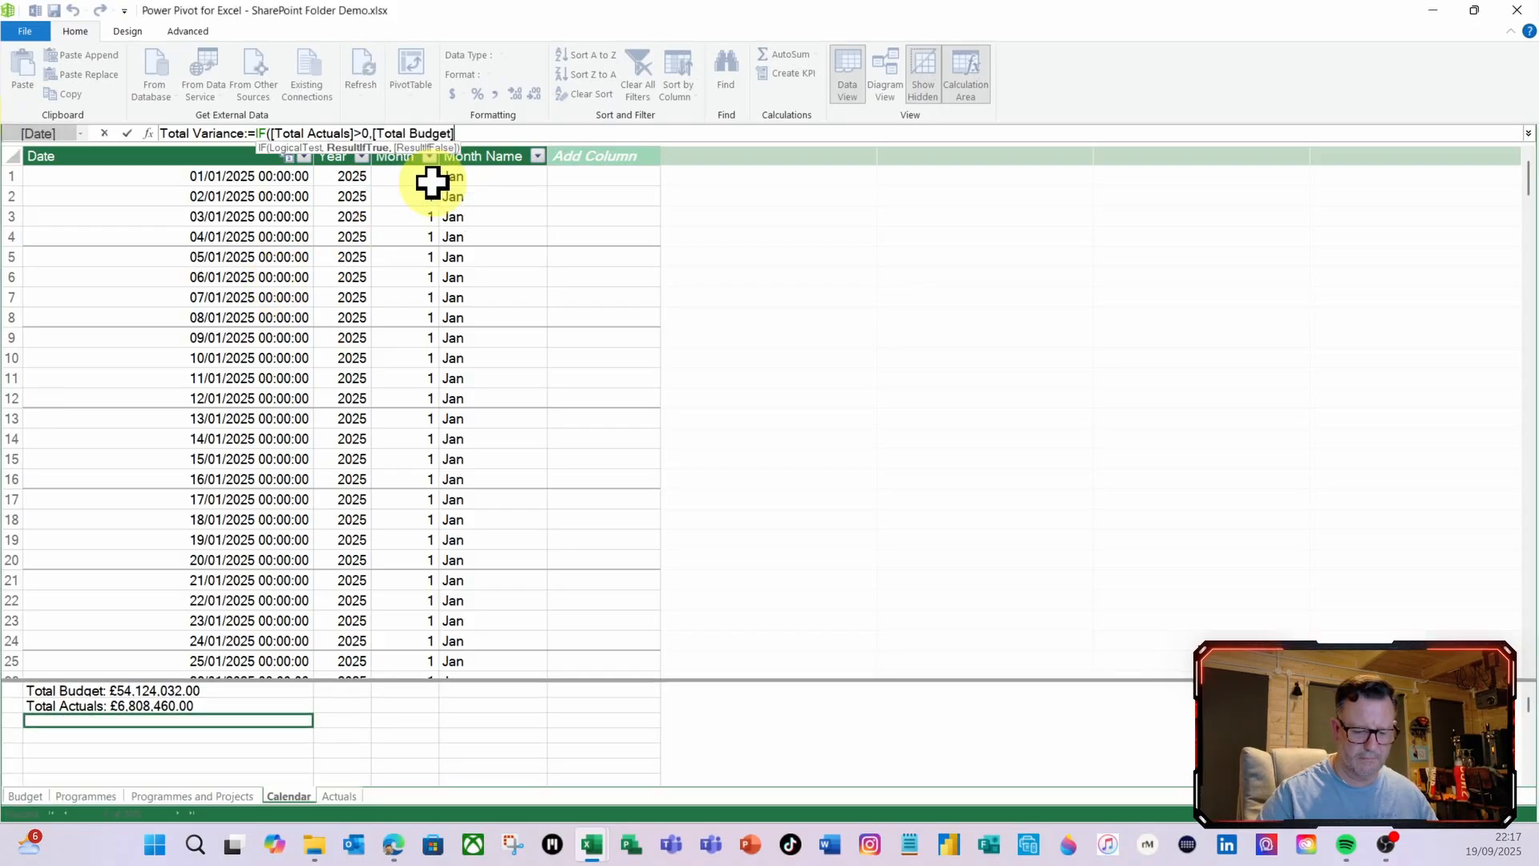
{"action": "type", "text": "-"}
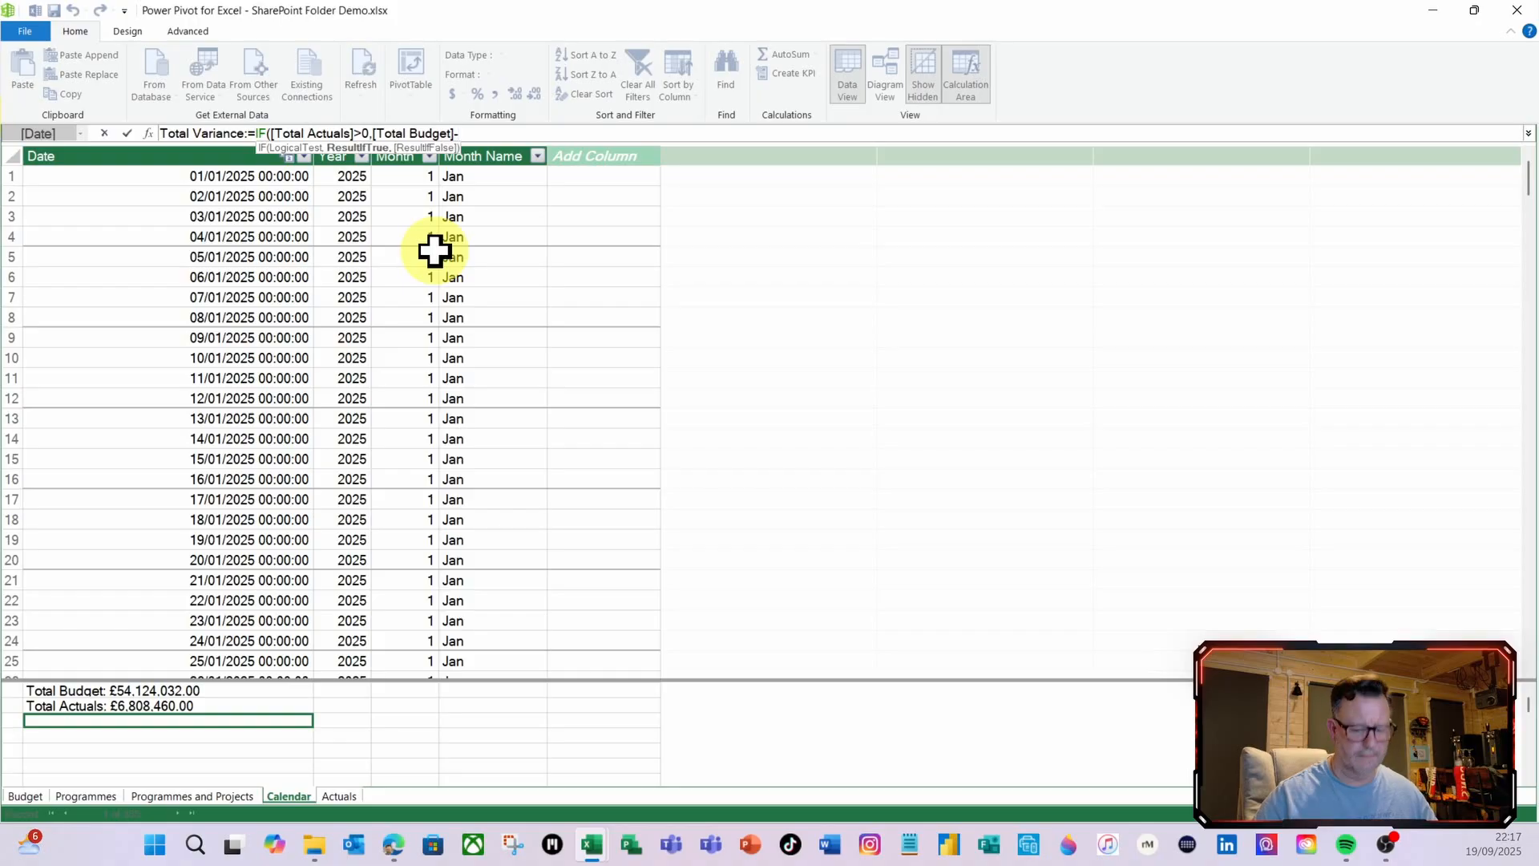
{"action": "type", "text": "["}
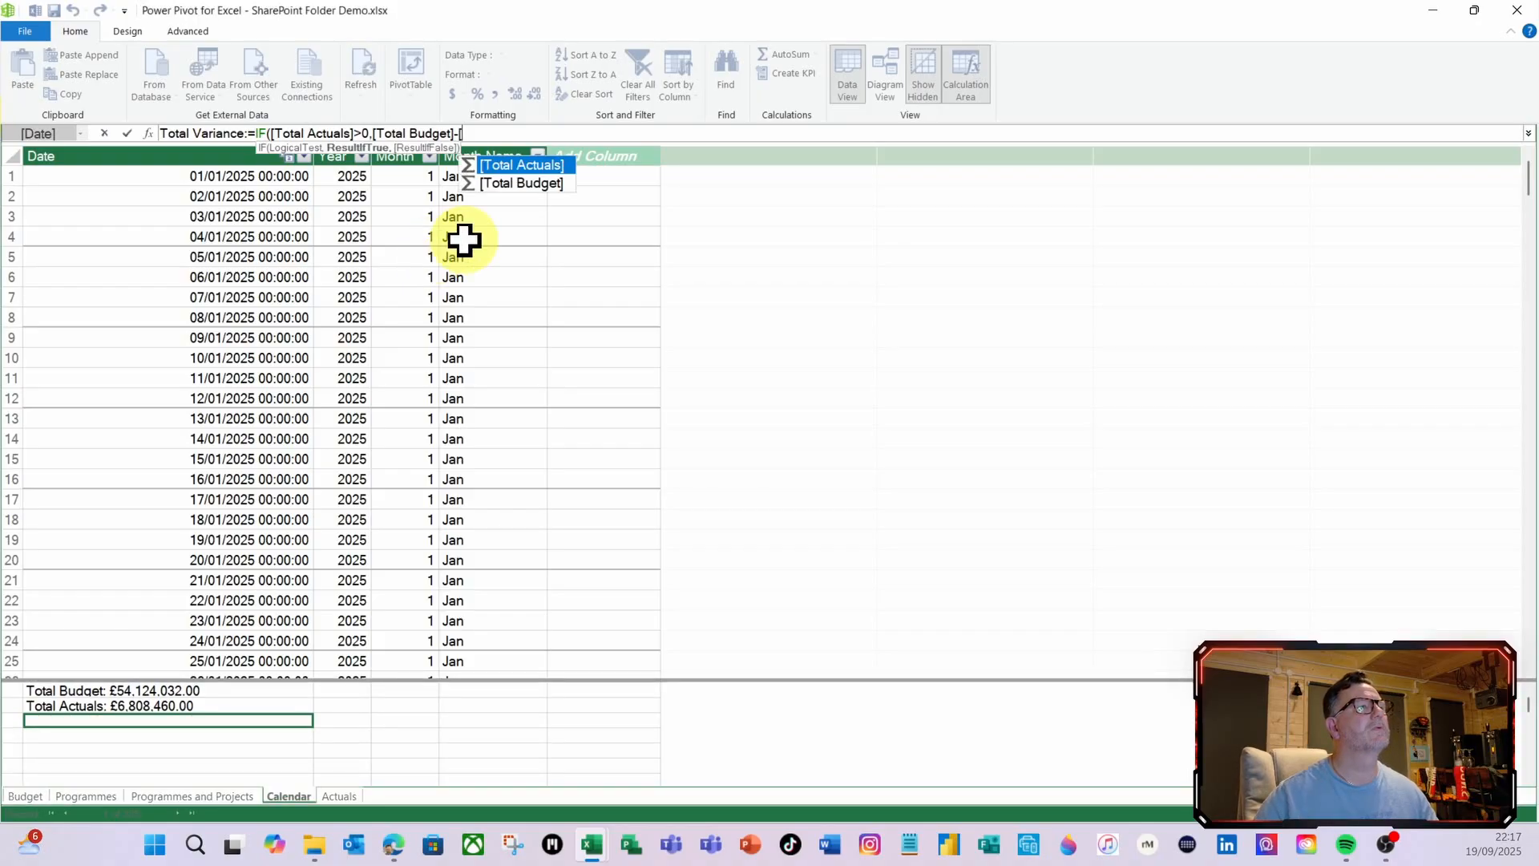
{"action": "double_click", "coordinate": [513, 165]}
{"action": "type", "text": ","}
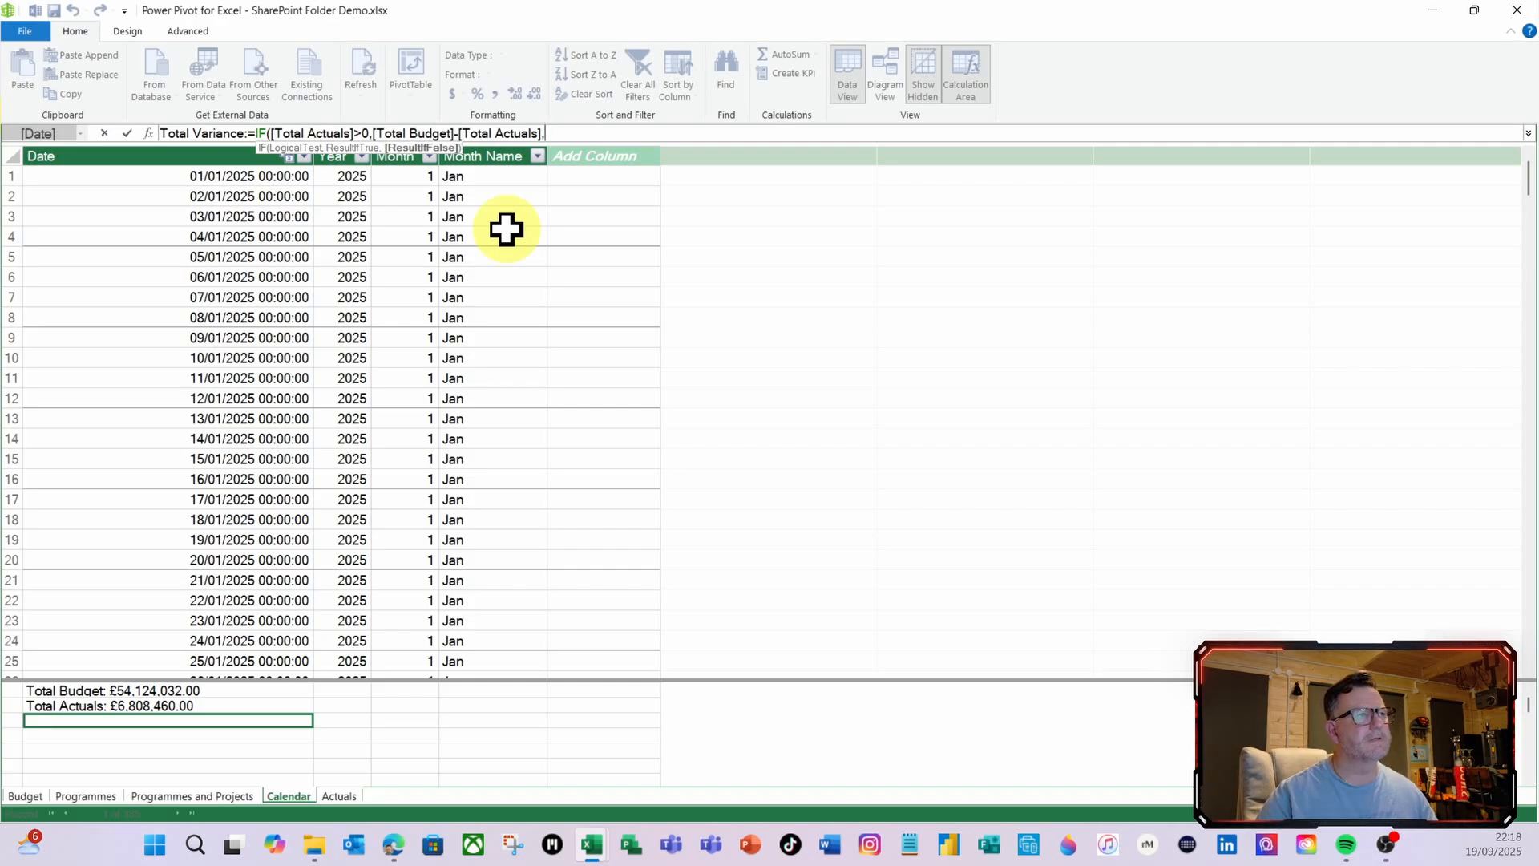
{"action": "type", "text": "0"}
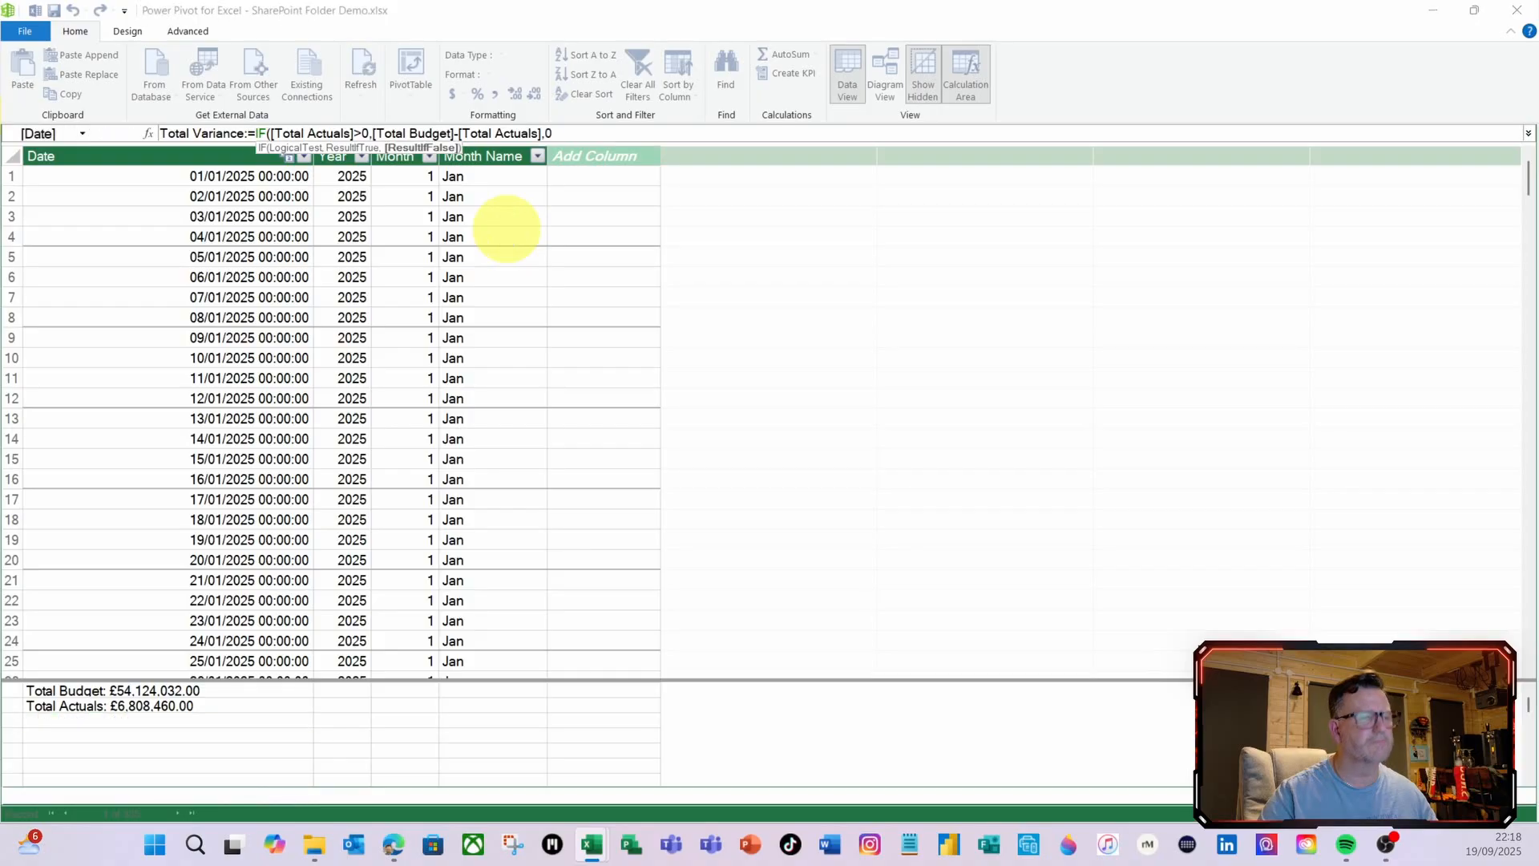
{"action": "type", "text": ")"}
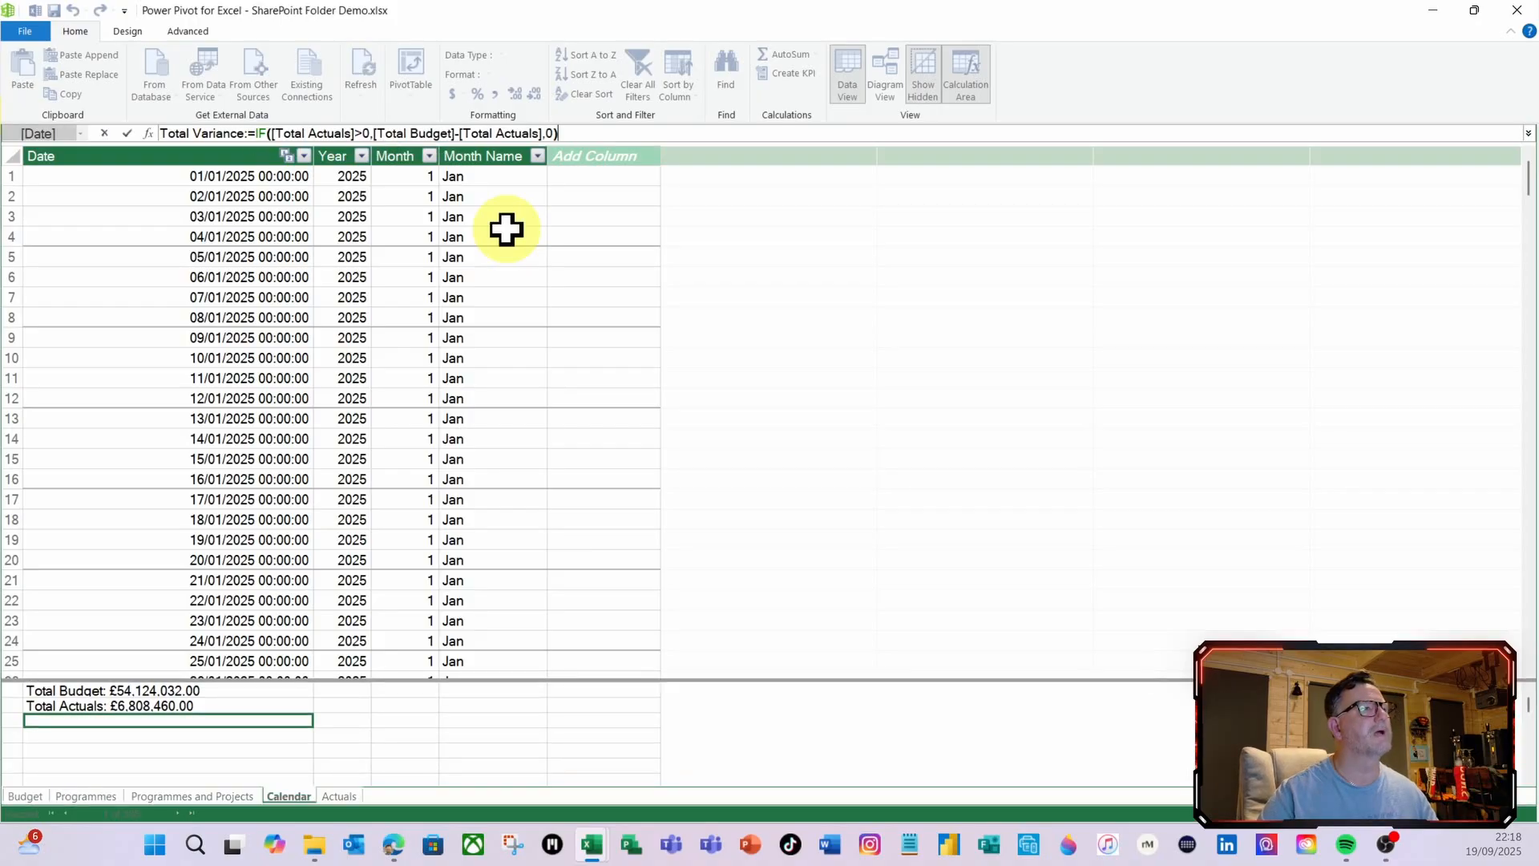
{"action": "key", "text": "Return"}
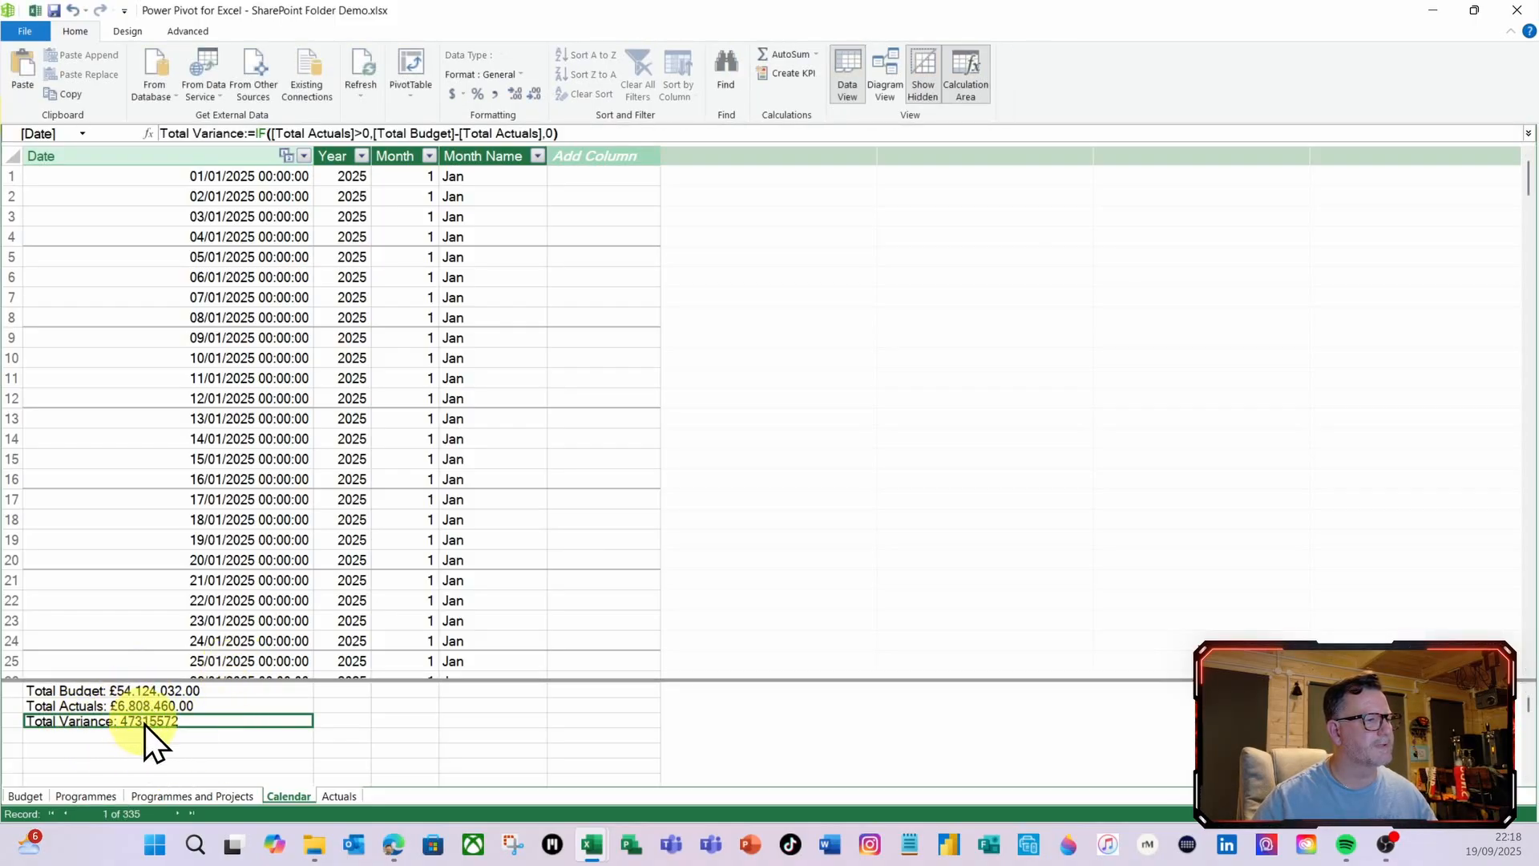
{"action": "left_click", "coordinate": [463, 94]}
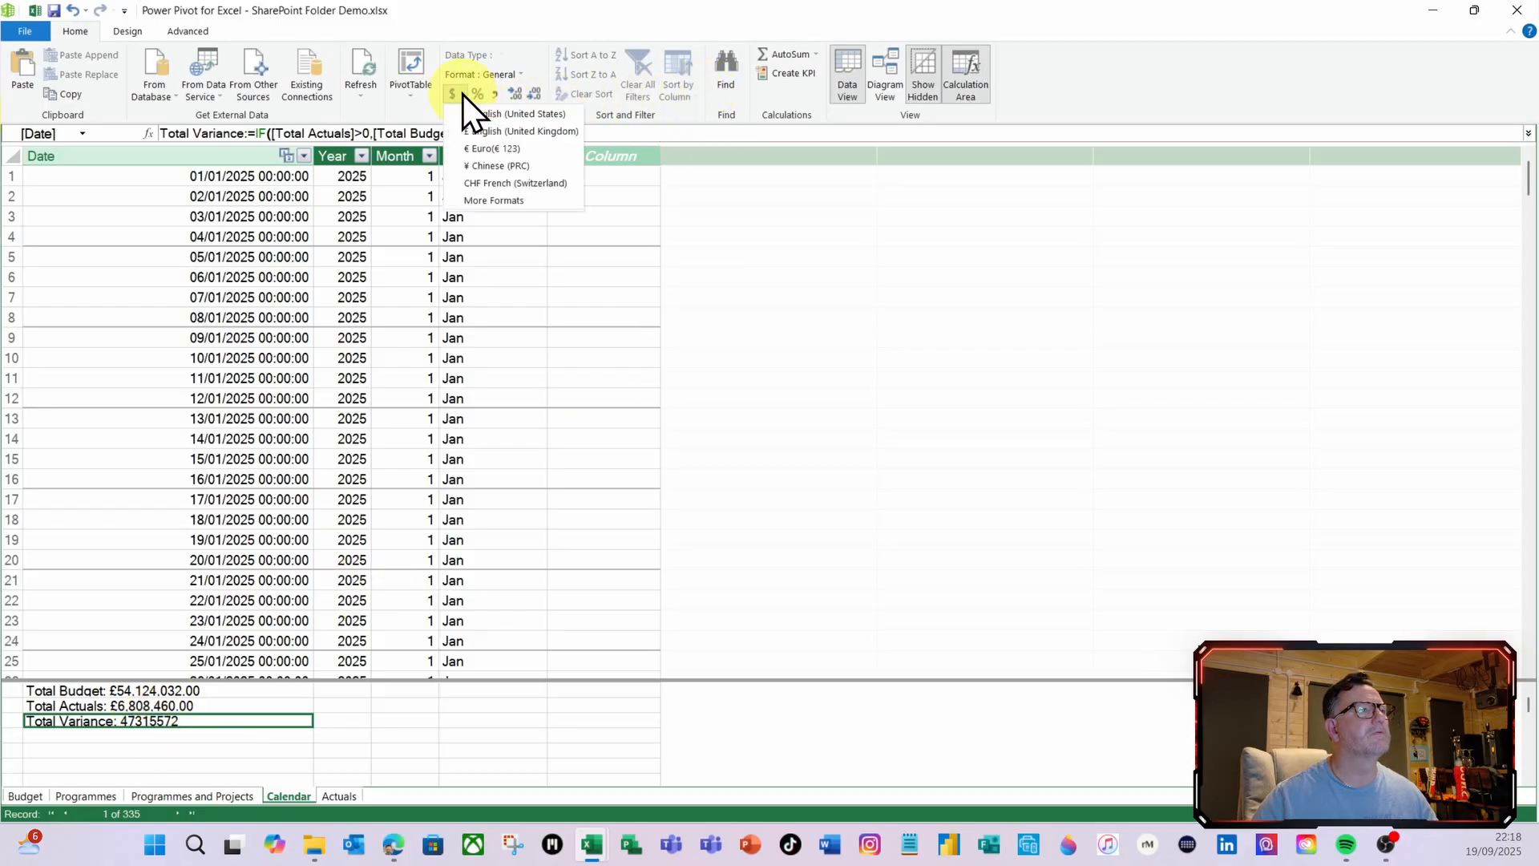
{"action": "left_click", "coordinate": [497, 130]}
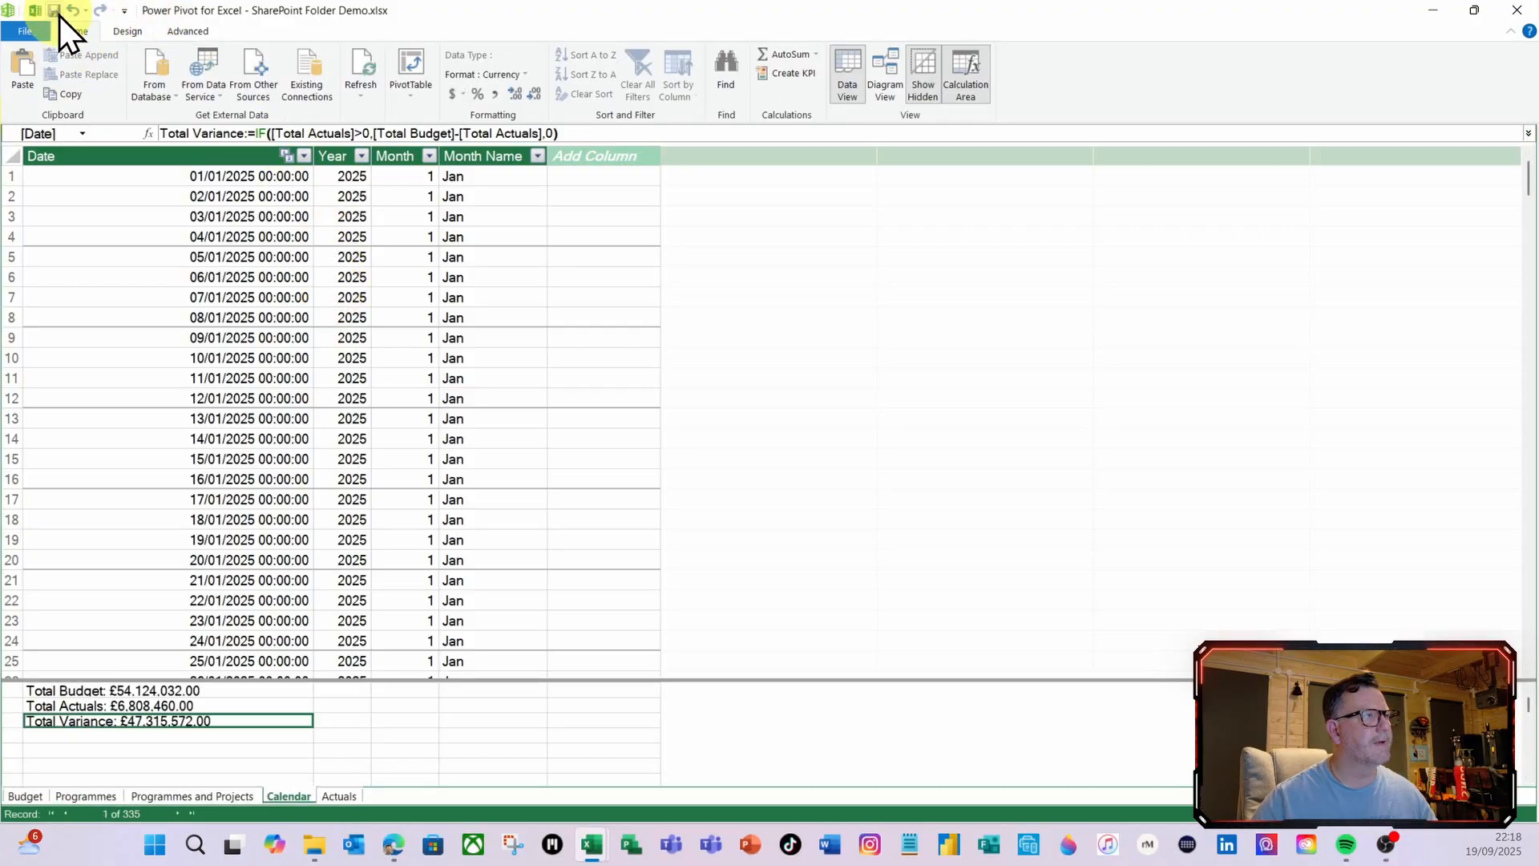
Close the data model window and look through the Calendar table's fields and measures in the PivotTable field list
{"action": "left_click", "coordinate": [1516, 11]}
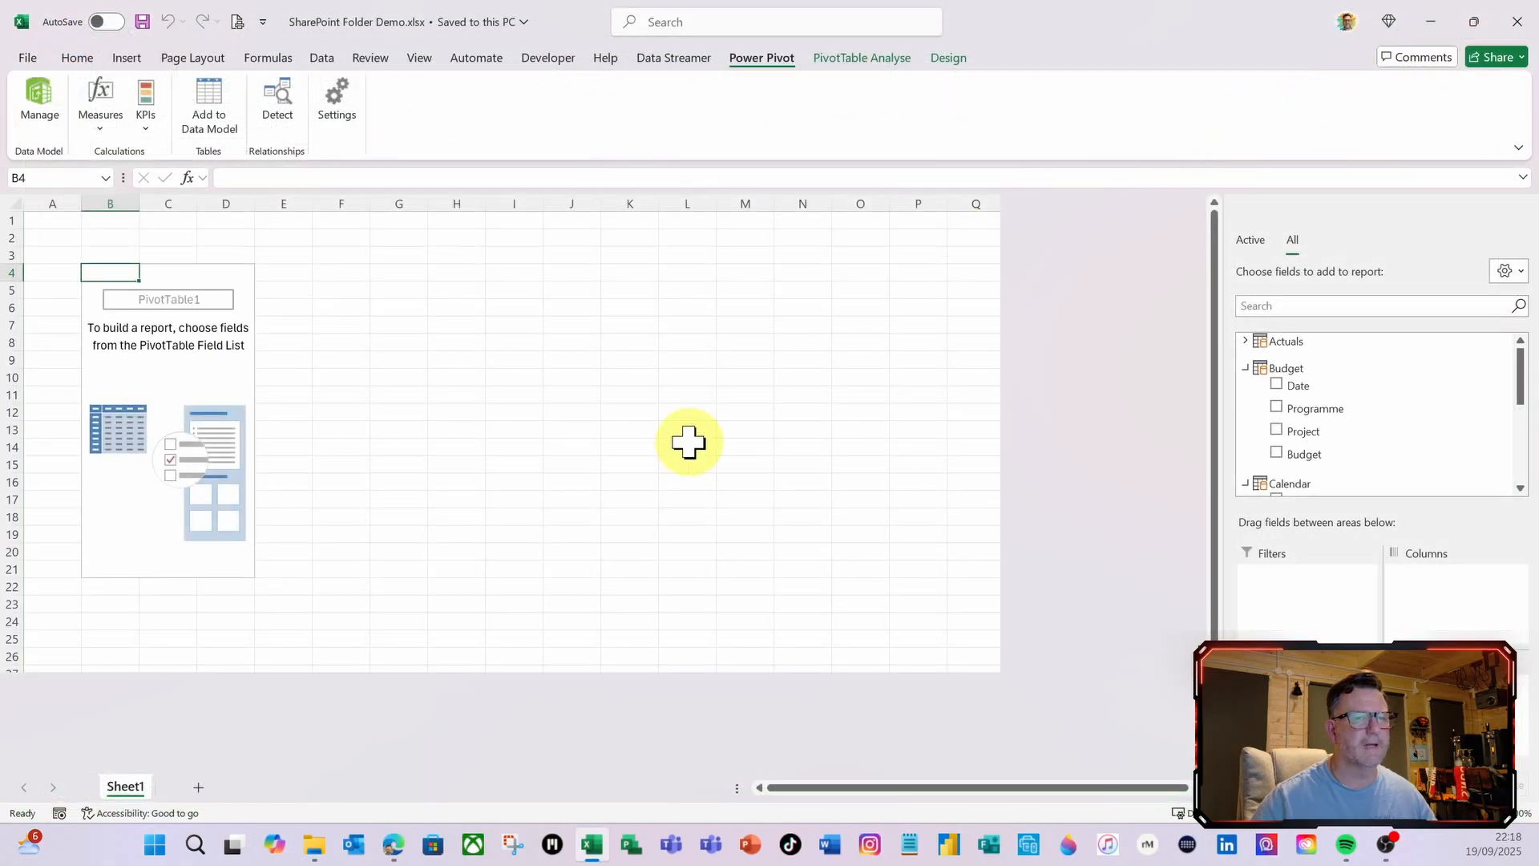
{"action": "scroll", "coordinate": [1277, 421], "scroll_direction": "down", "scroll_amount": 3}
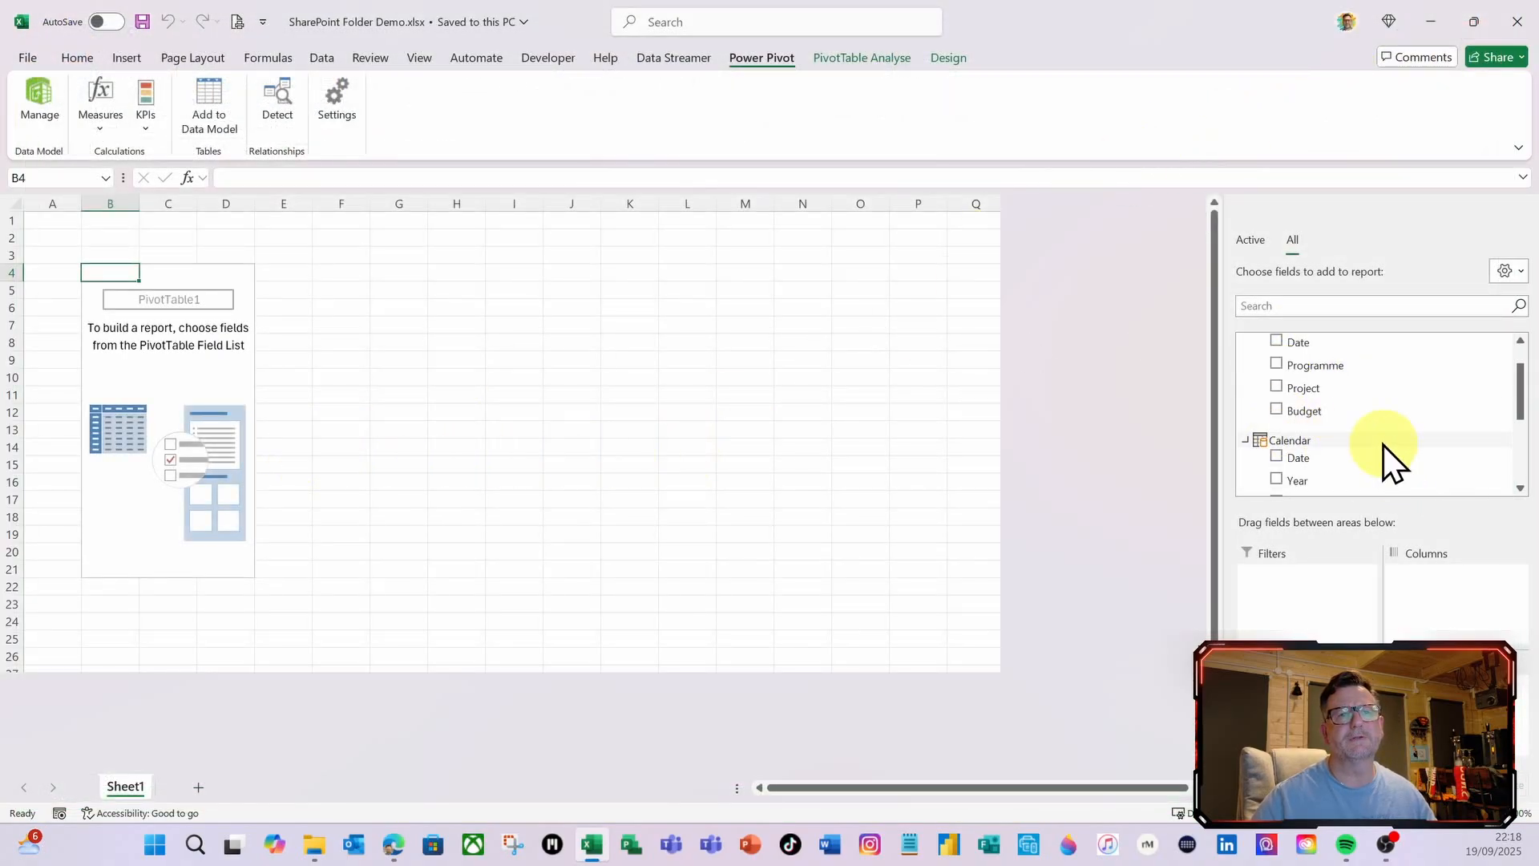
{"action": "scroll", "coordinate": [1380, 453], "scroll_direction": "down", "scroll_amount": 2}
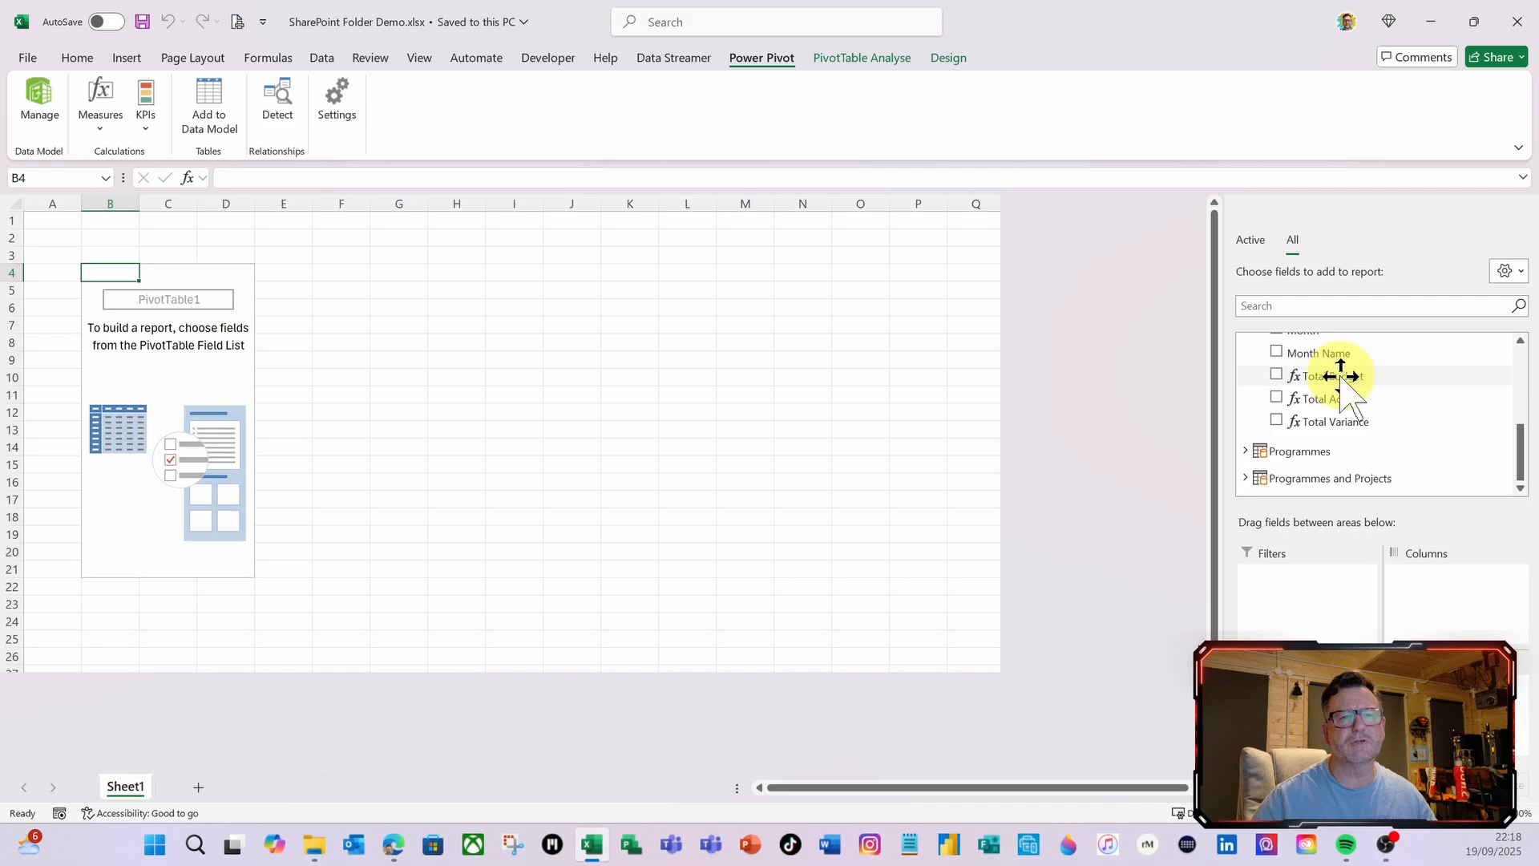
{"action": "scroll", "coordinate": [1347, 400], "scroll_direction": "up", "scroll_amount": 2}
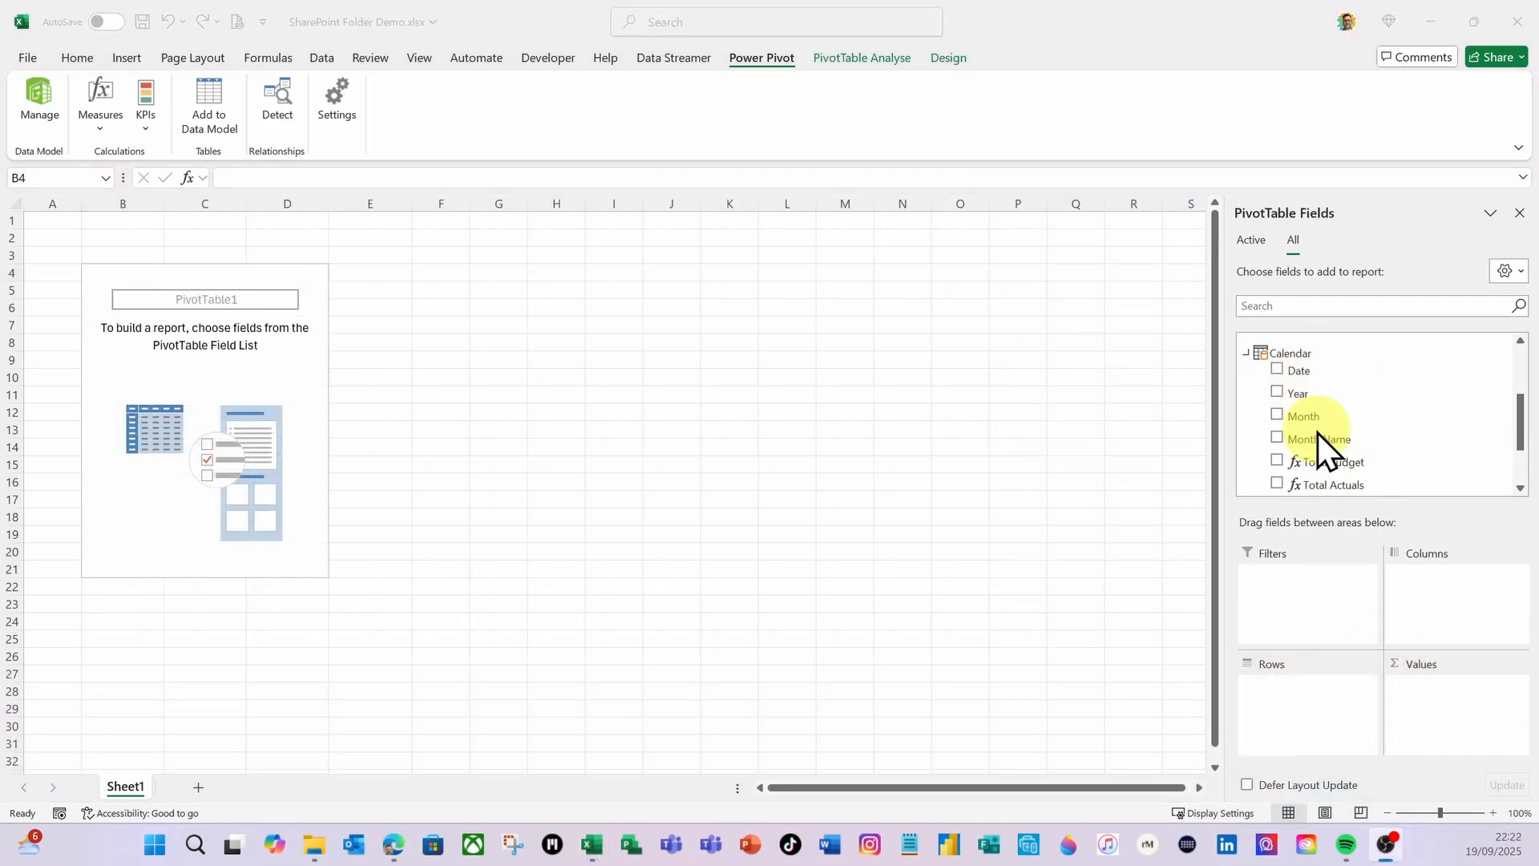
Add the Calendar table's Month Name field to the PivotTable rows and choose ascending order by Month Name in its sort options
{"action": "left_click", "coordinate": [1313, 435]}
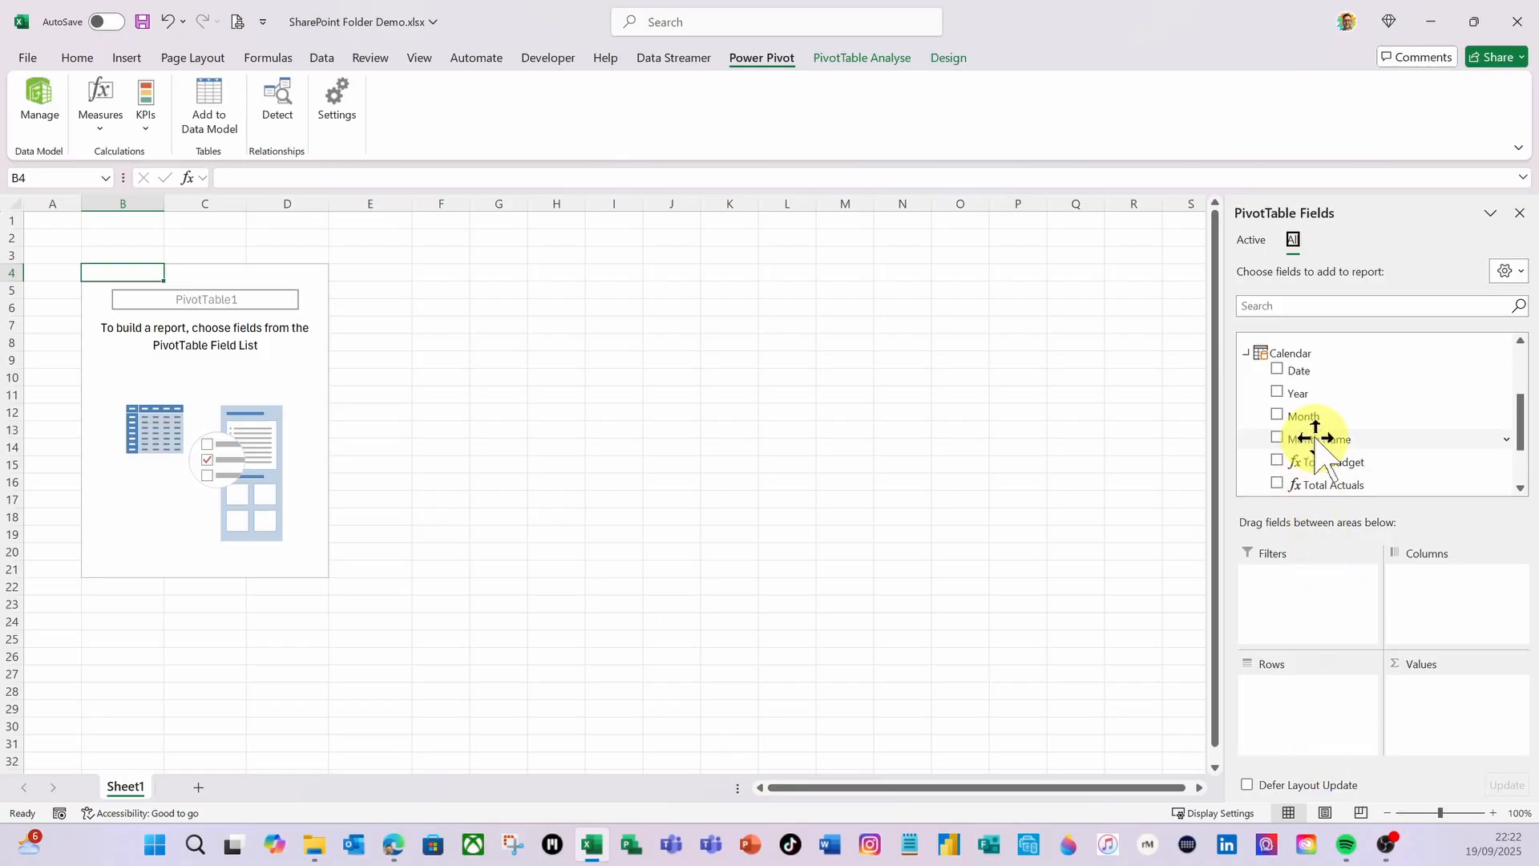
{"action": "left_click_drag", "start_coordinate": [1309, 438], "coordinate": [1300, 699]}
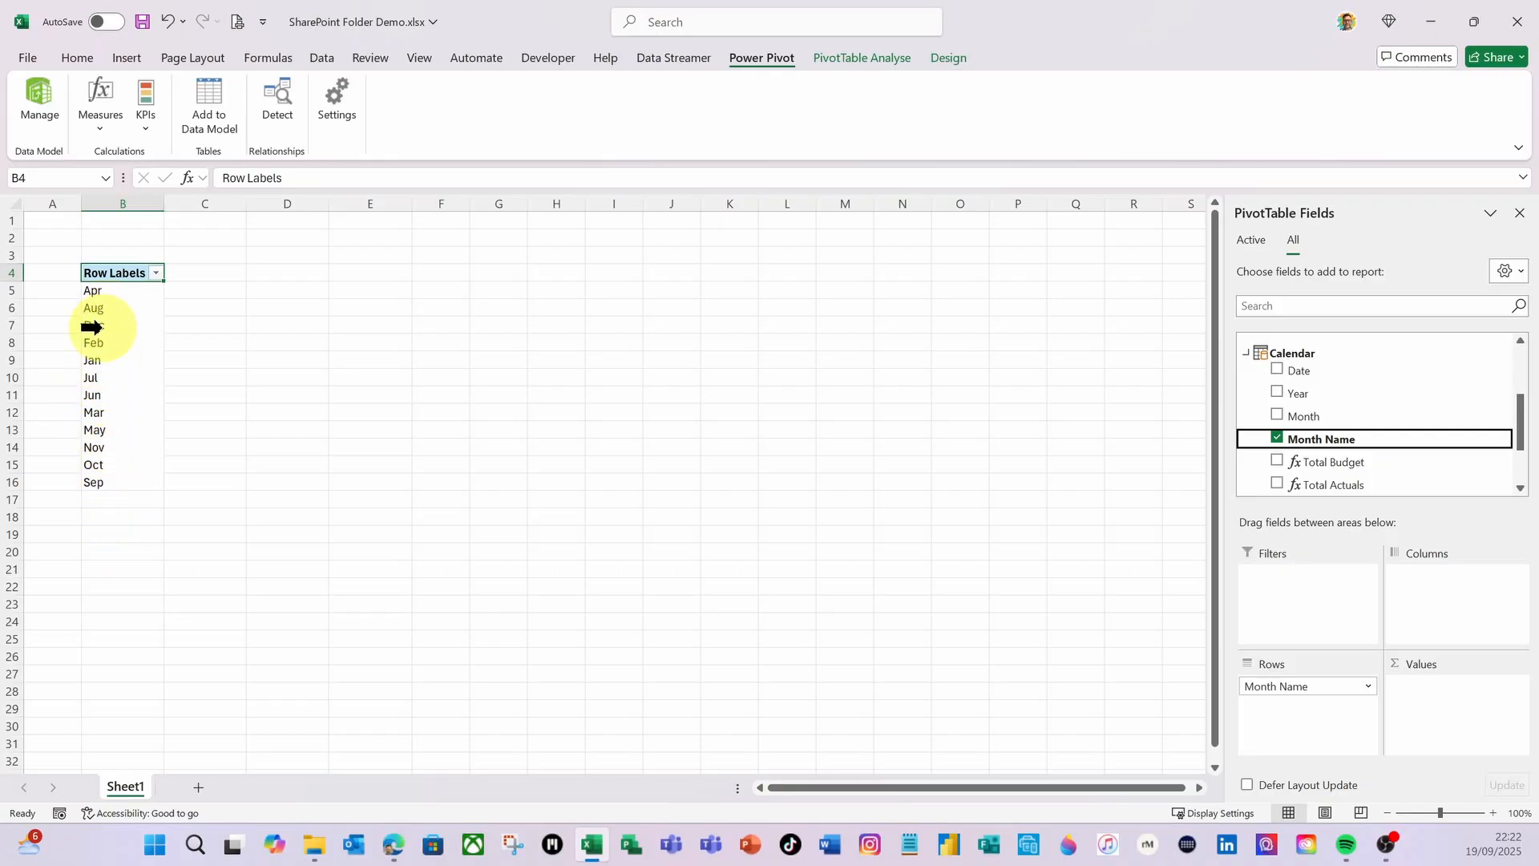
{"action": "right_click", "coordinate": [104, 294]}
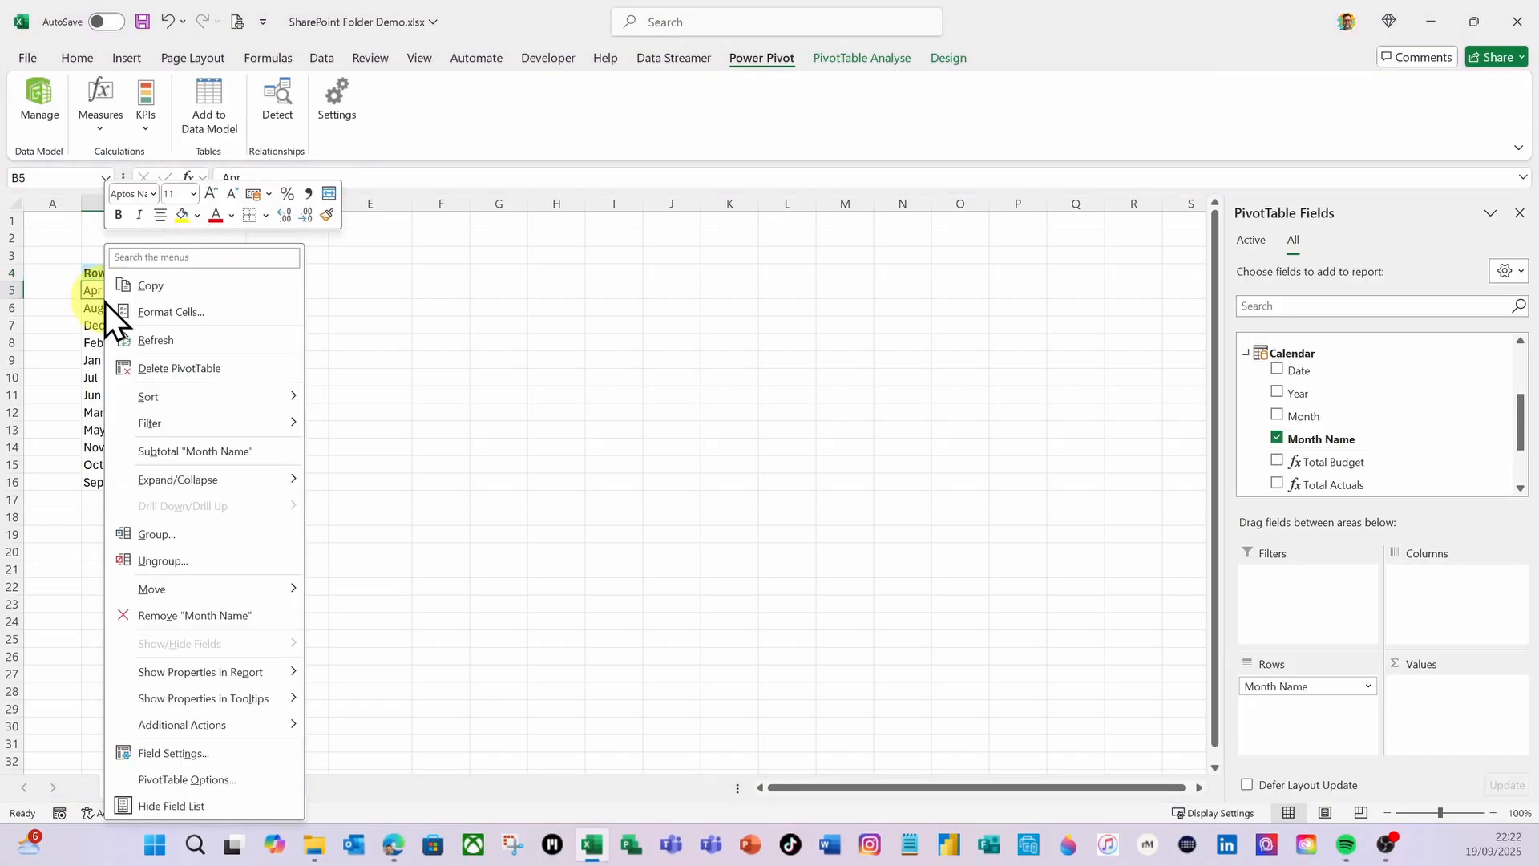
{"action": "mouse_move", "coordinate": [189, 408]}
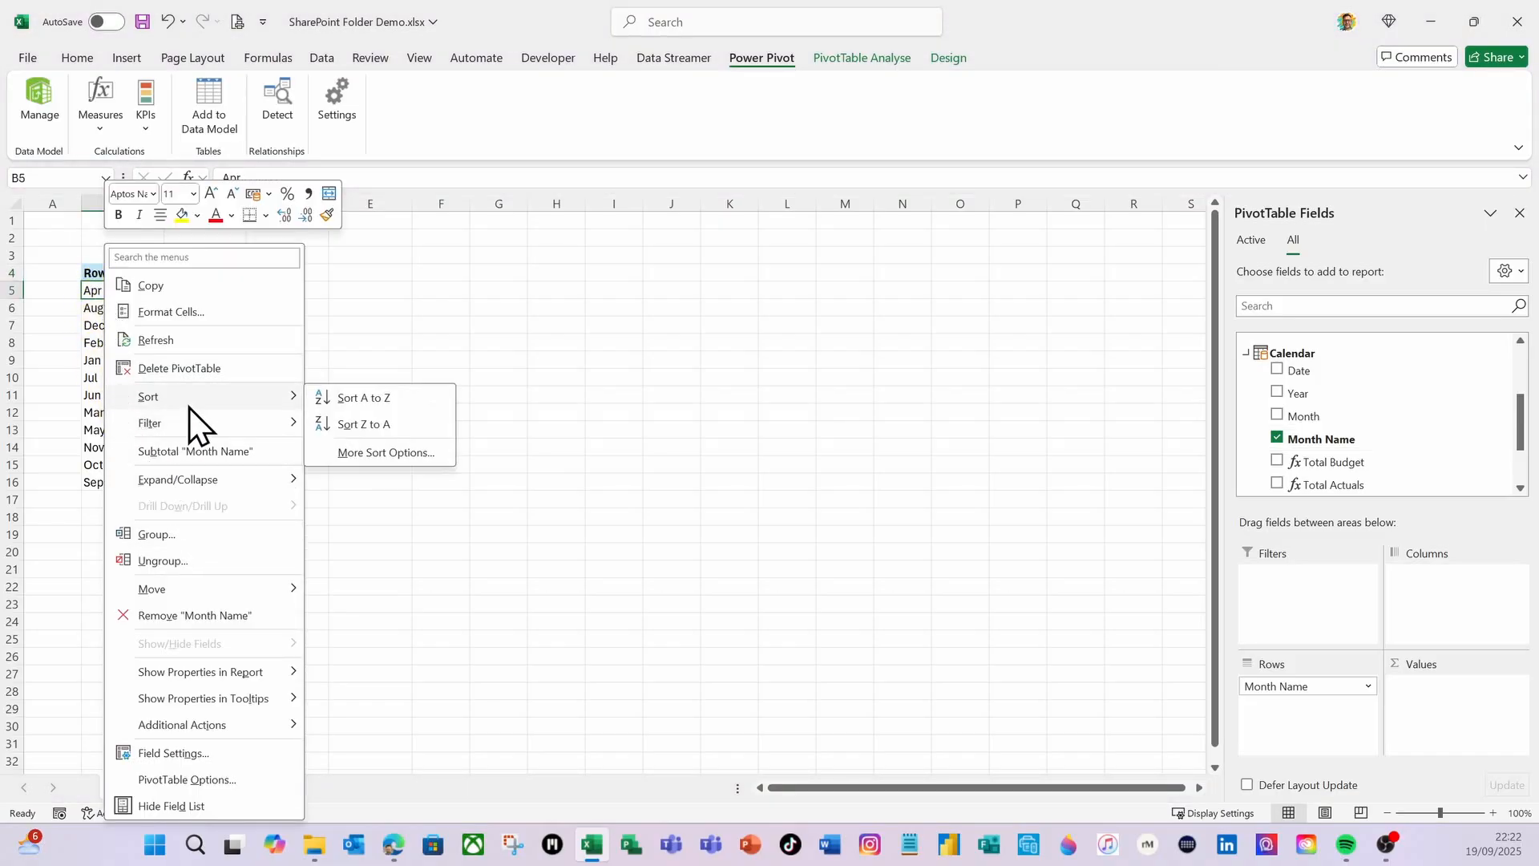
{"action": "left_click", "coordinate": [378, 451]}
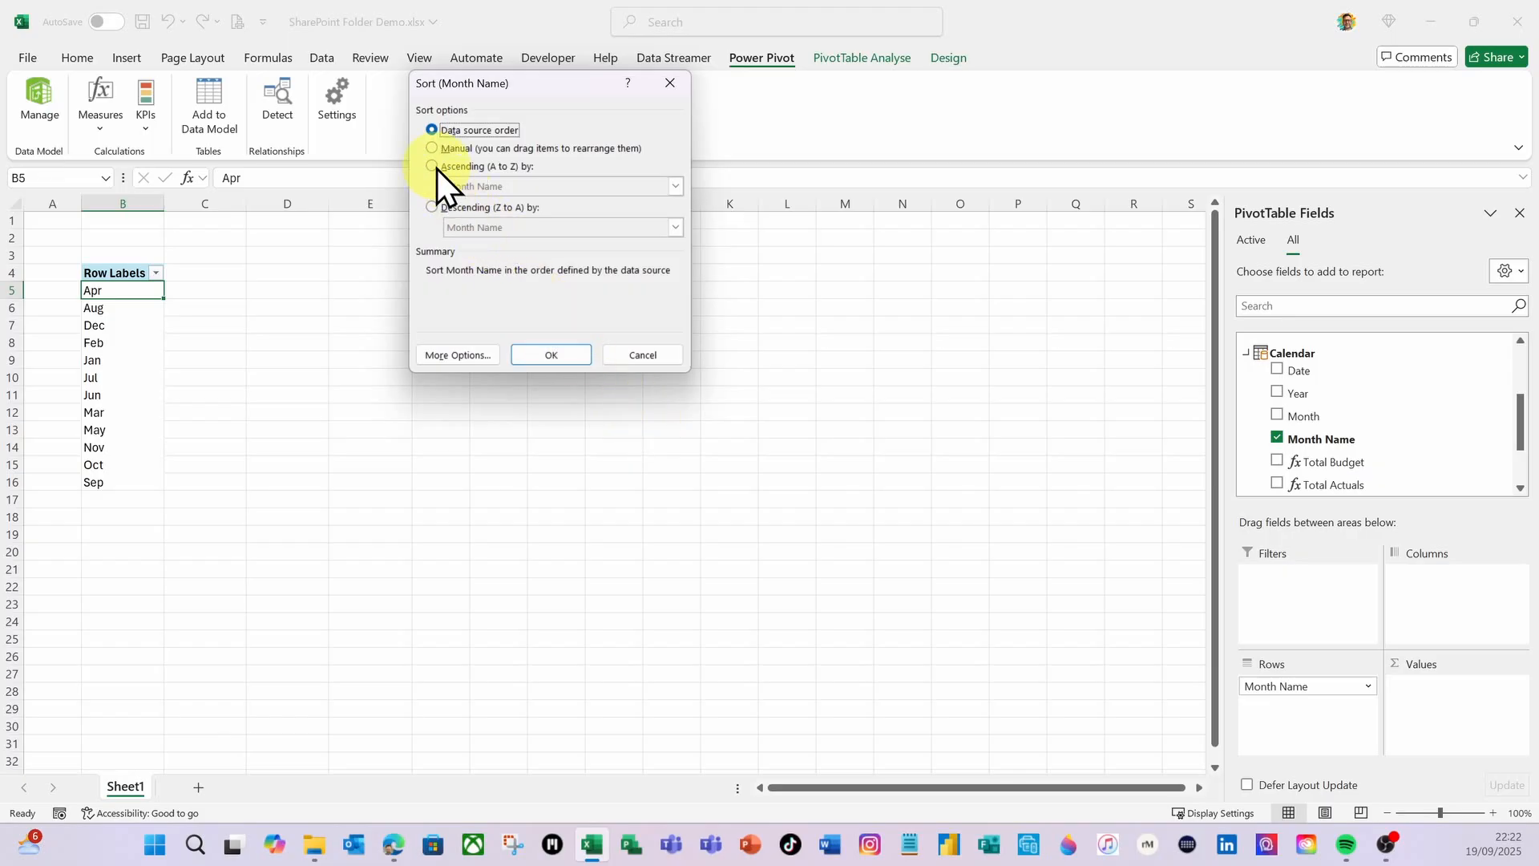
{"action": "left_click", "coordinate": [436, 169]}
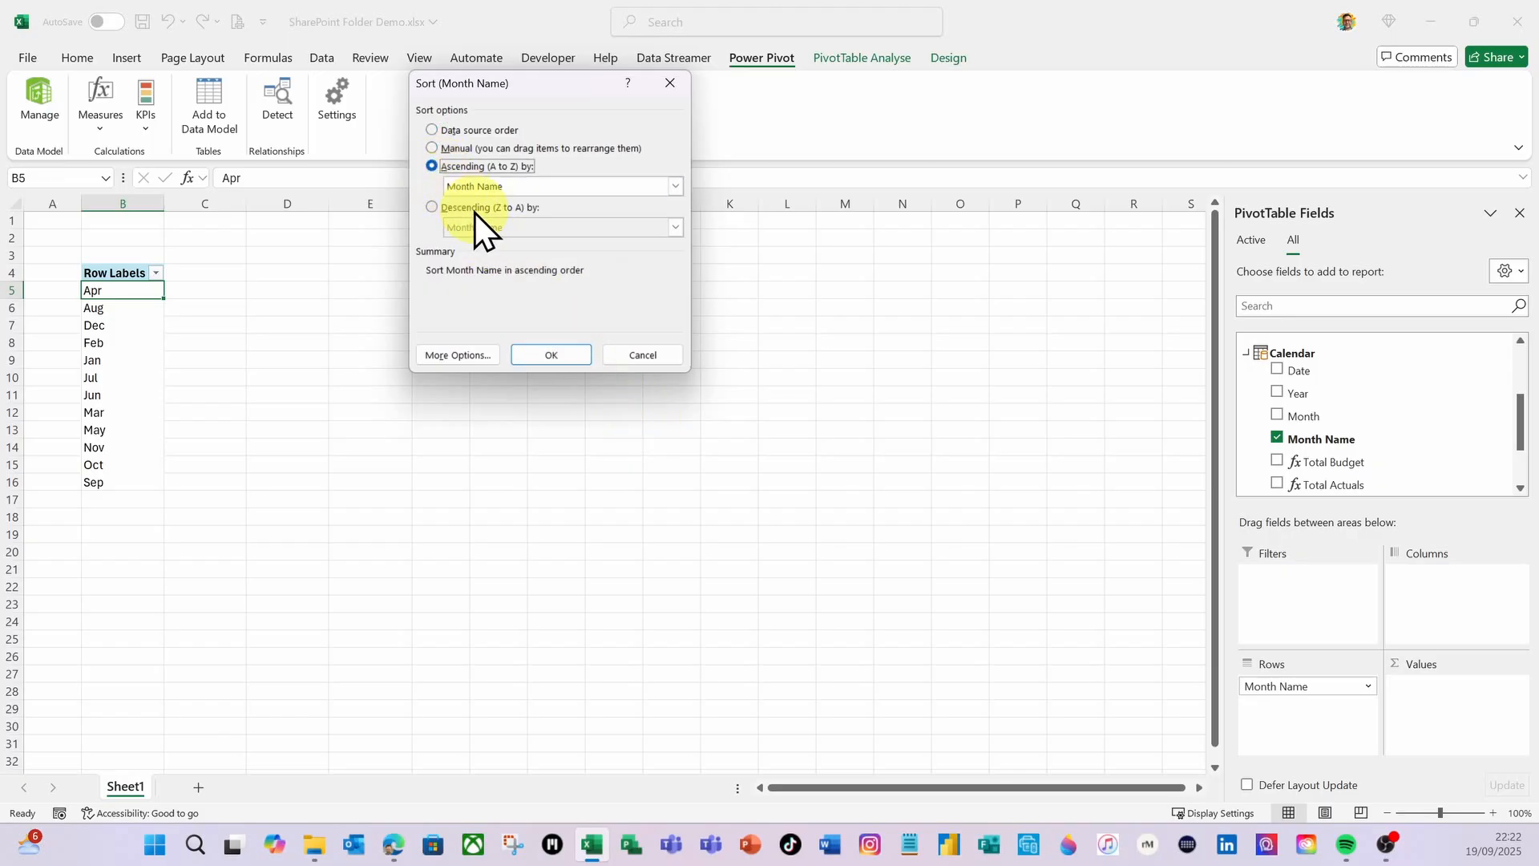
Turn off automatic sorting on report updates for Month Name and apply the Jan, Feb, Mar to Dec list as first key sort order
{"action": "left_click", "coordinate": [463, 358]}
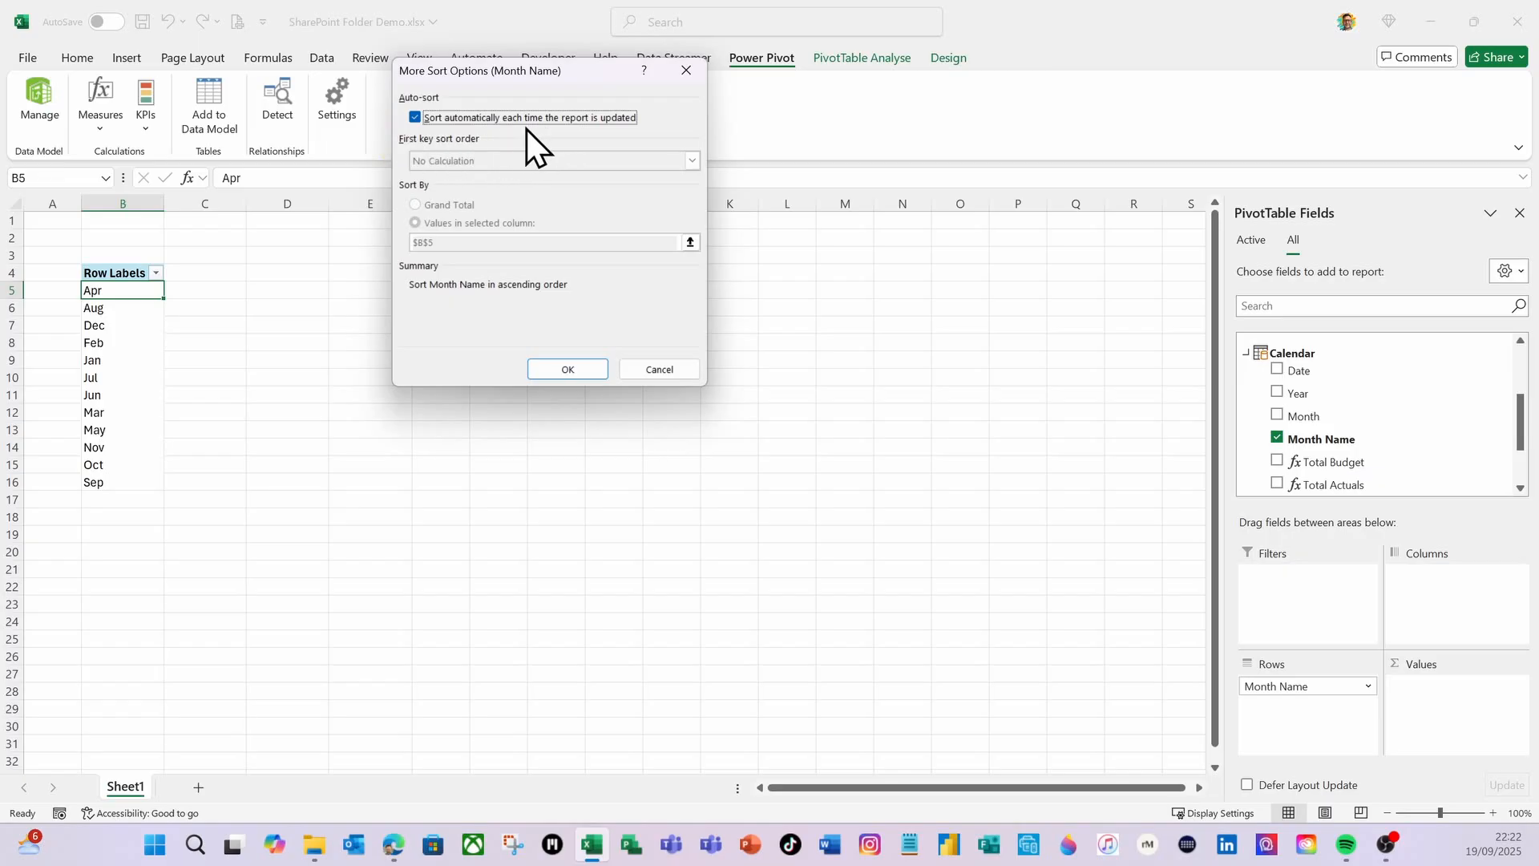
{"action": "left_click", "coordinate": [416, 118]}
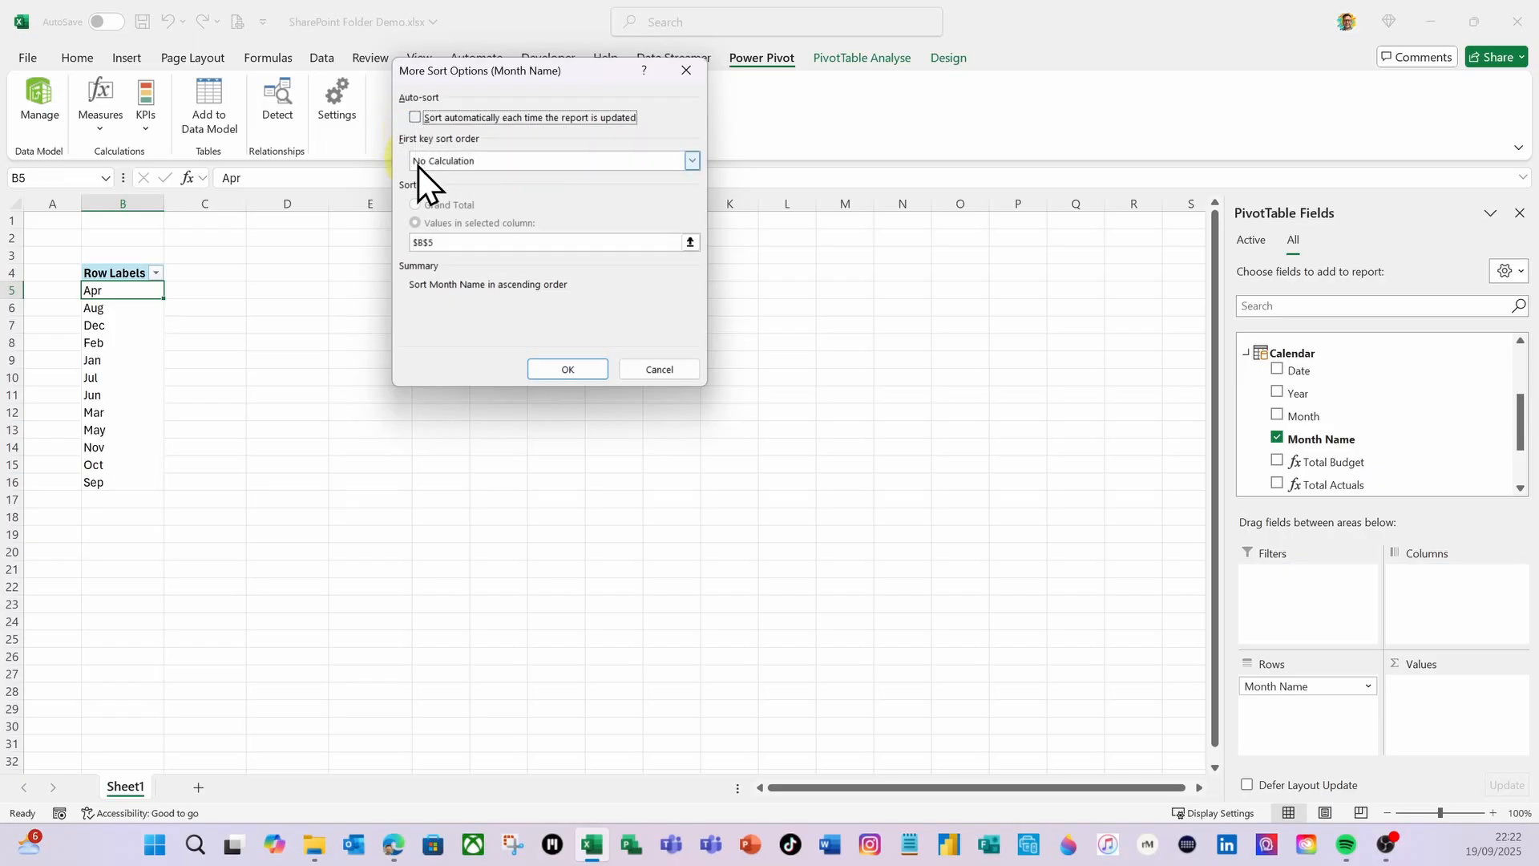
{"action": "left_click", "coordinate": [691, 162]}
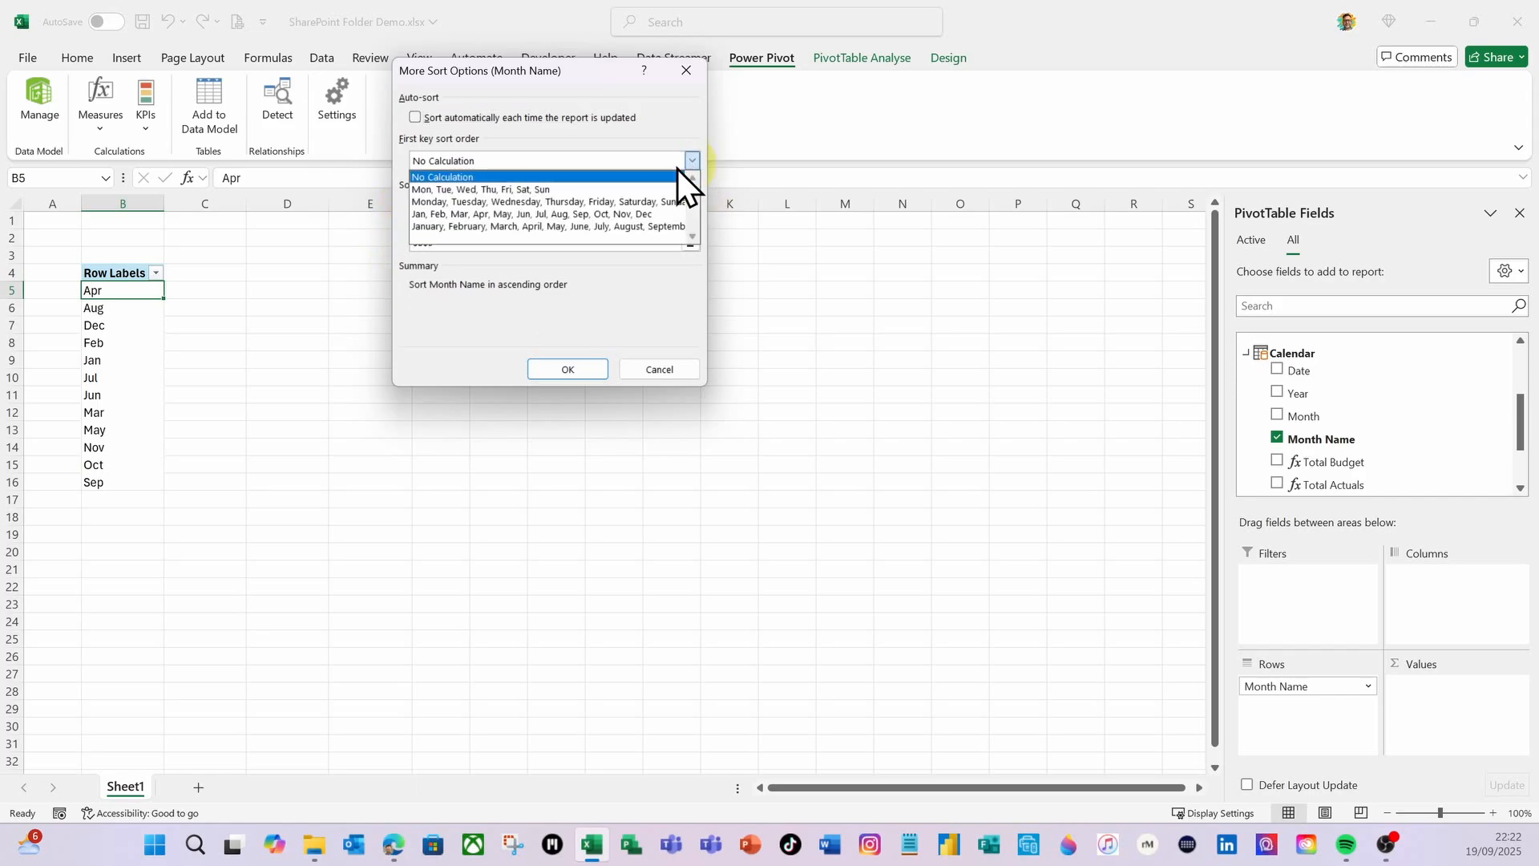
{"action": "left_click", "coordinate": [530, 219]}
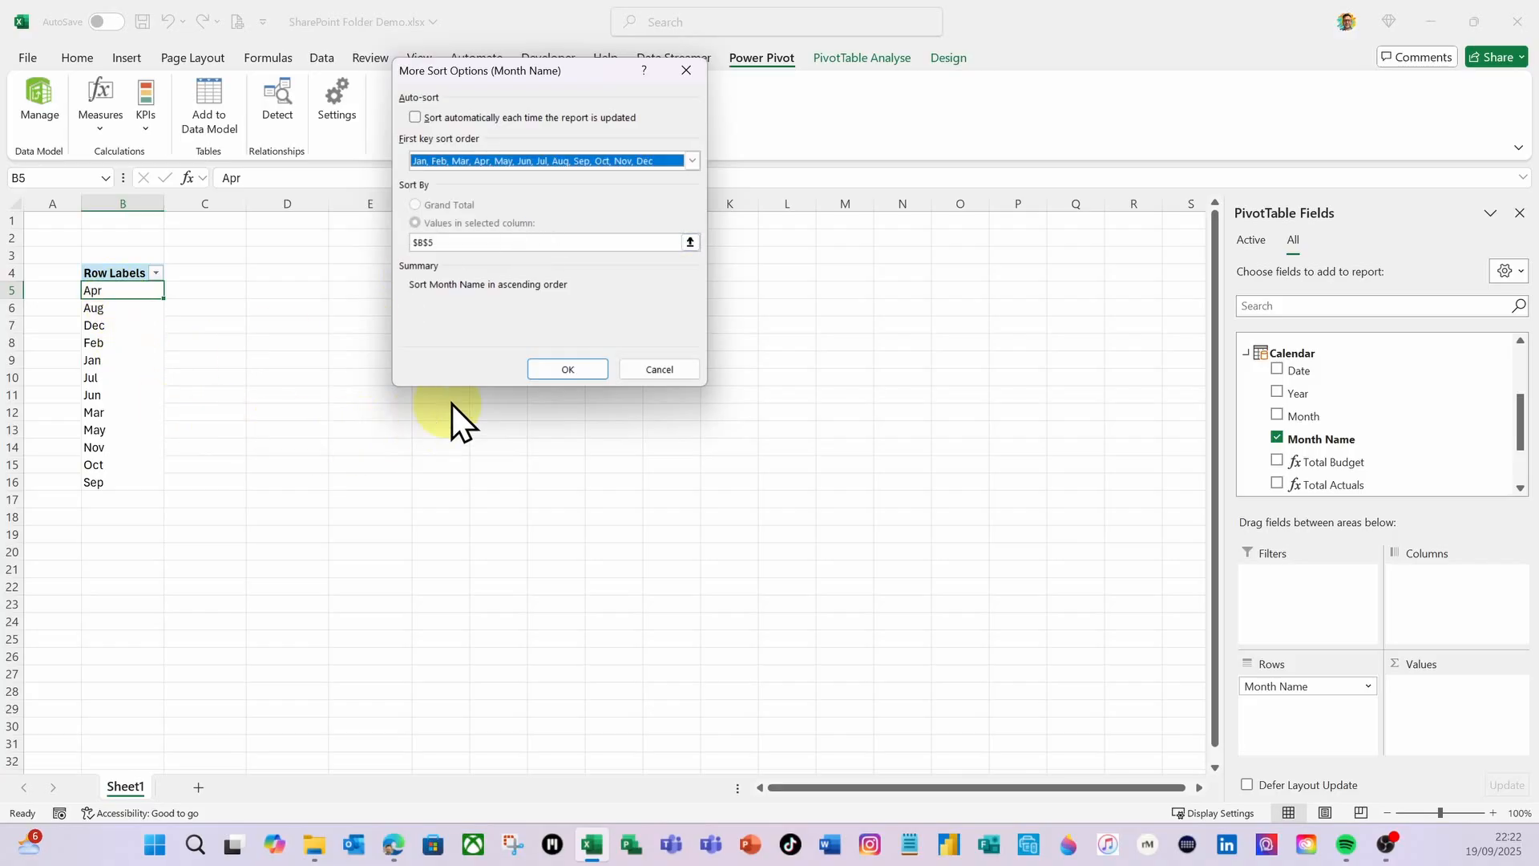
{"action": "left_click", "coordinate": [568, 368]}
{"action": "left_click", "coordinate": [562, 358]}
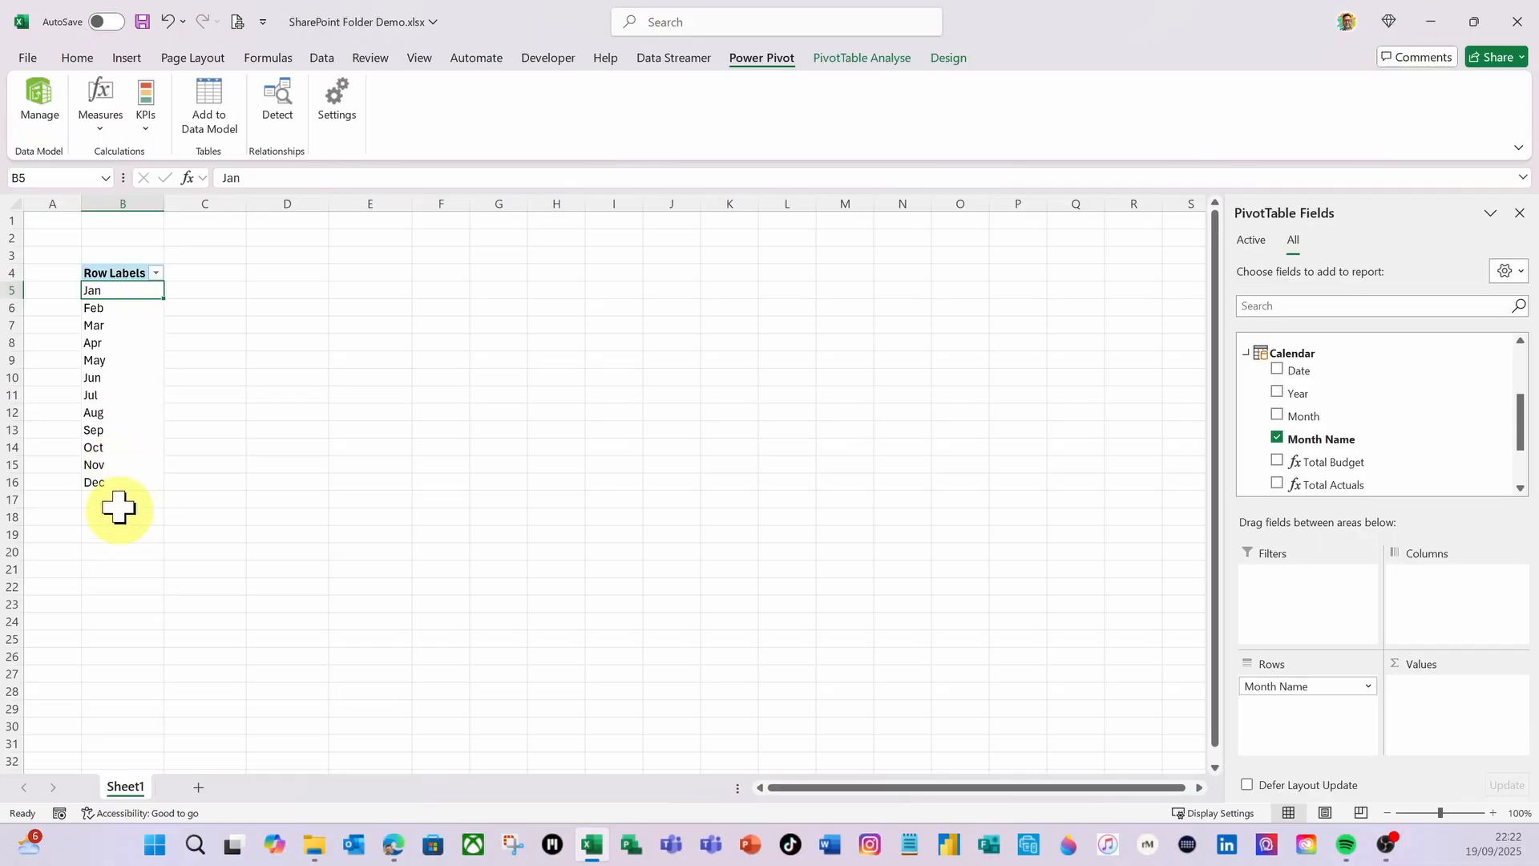
Rename the PivotTable's row labels header in B4 to Months
{"action": "left_click", "coordinate": [111, 273]}
{"action": "type", "text": "Months"}
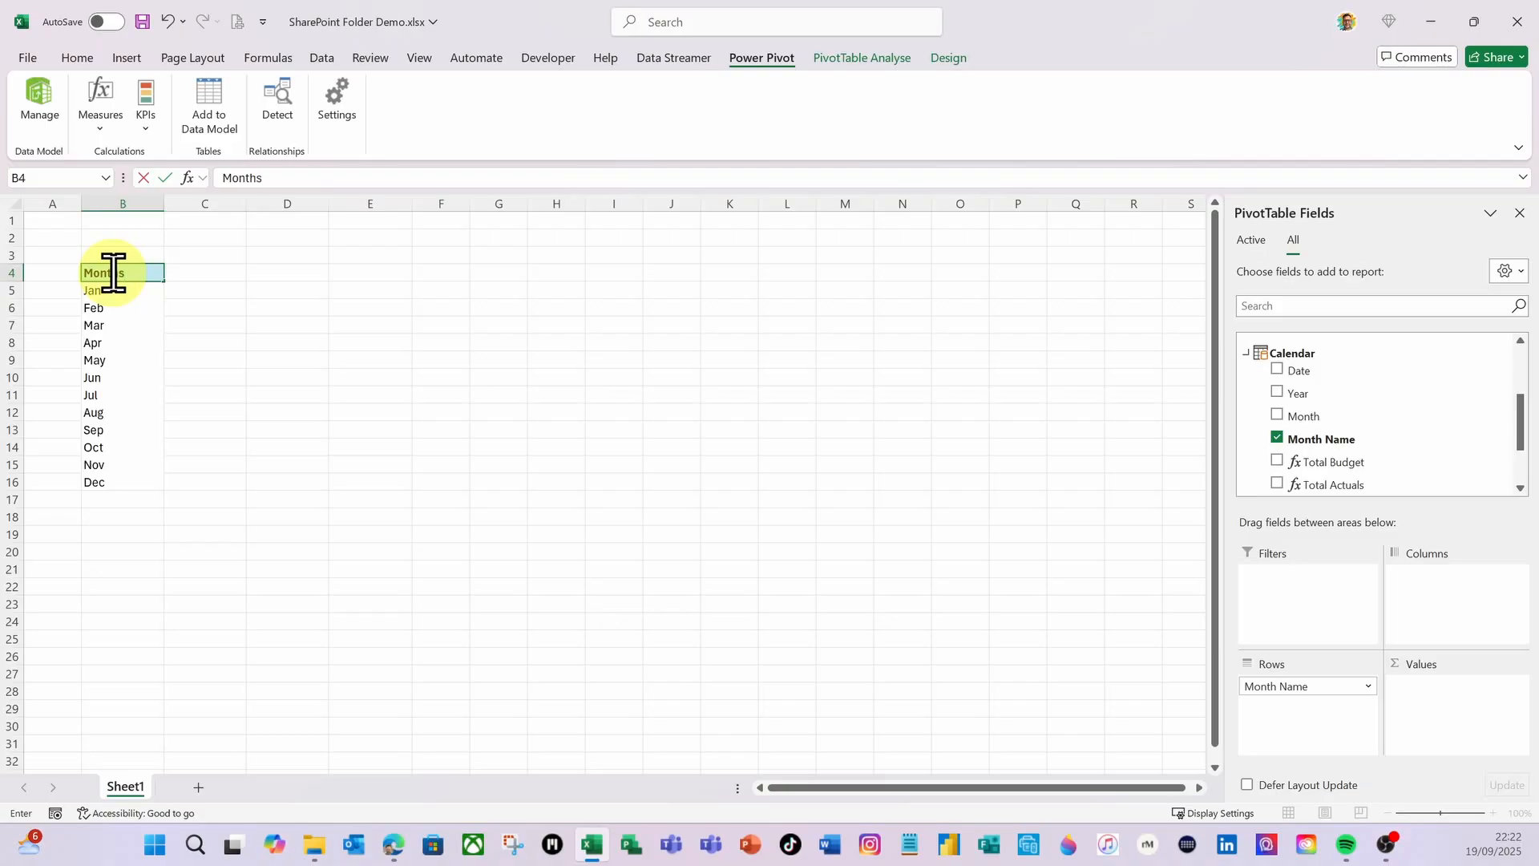
{"action": "key", "text": "Return"}
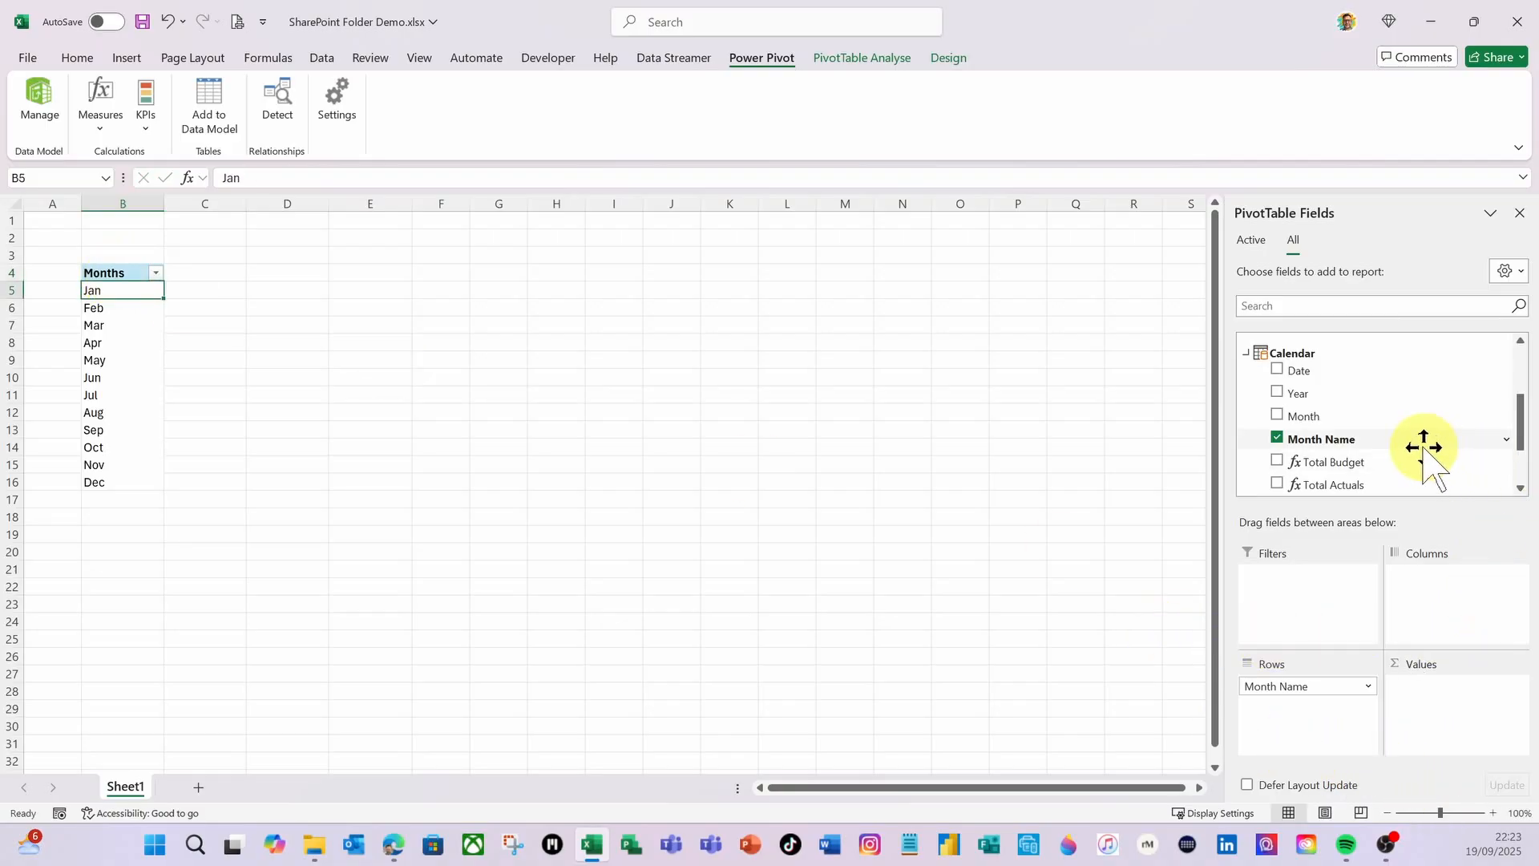
Add the Total Budget, Total Actuals and Total Variance measures to the PivotTable values
{"action": "scroll", "coordinate": [1427, 416], "scroll_direction": "down", "scroll_amount": 1}
{"action": "left_click_drag", "start_coordinate": [1353, 425], "coordinate": [1451, 696]}
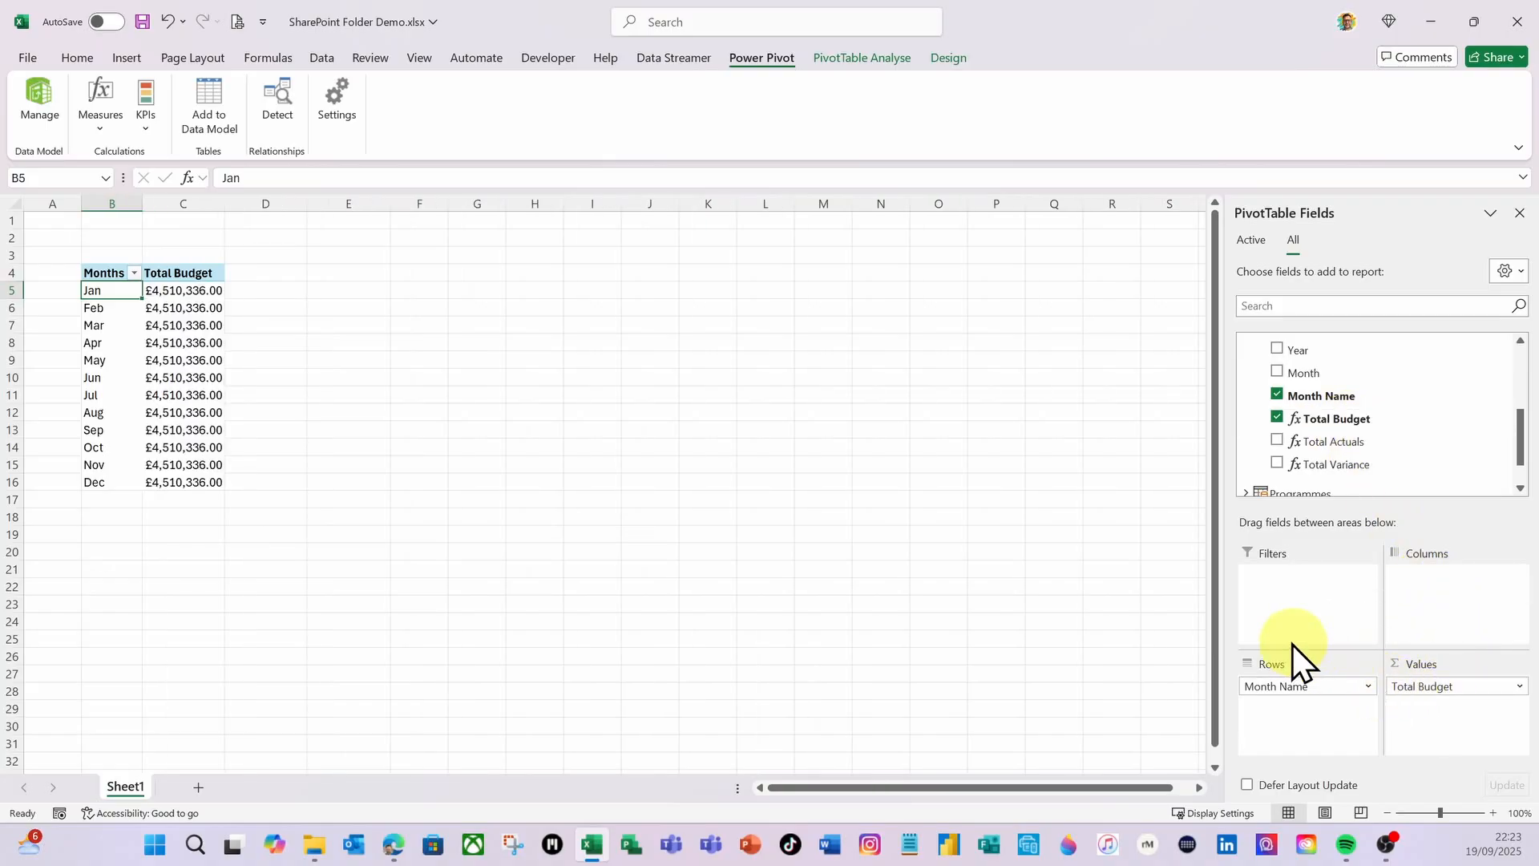
{"action": "left_click_drag", "start_coordinate": [1307, 441], "coordinate": [1429, 709]}
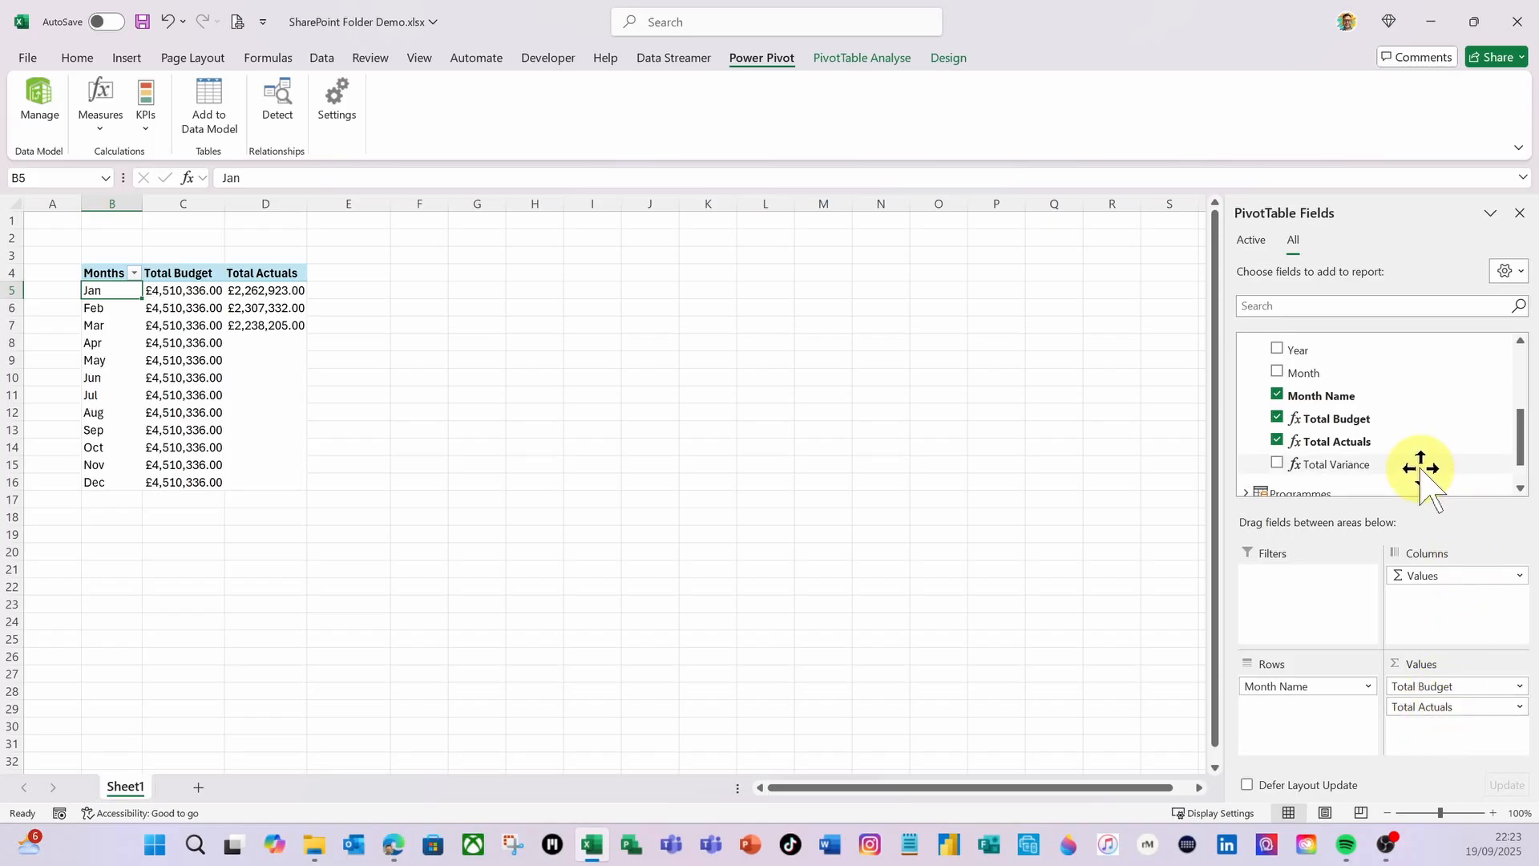
{"action": "left_click_drag", "start_coordinate": [1305, 460], "coordinate": [1433, 726]}
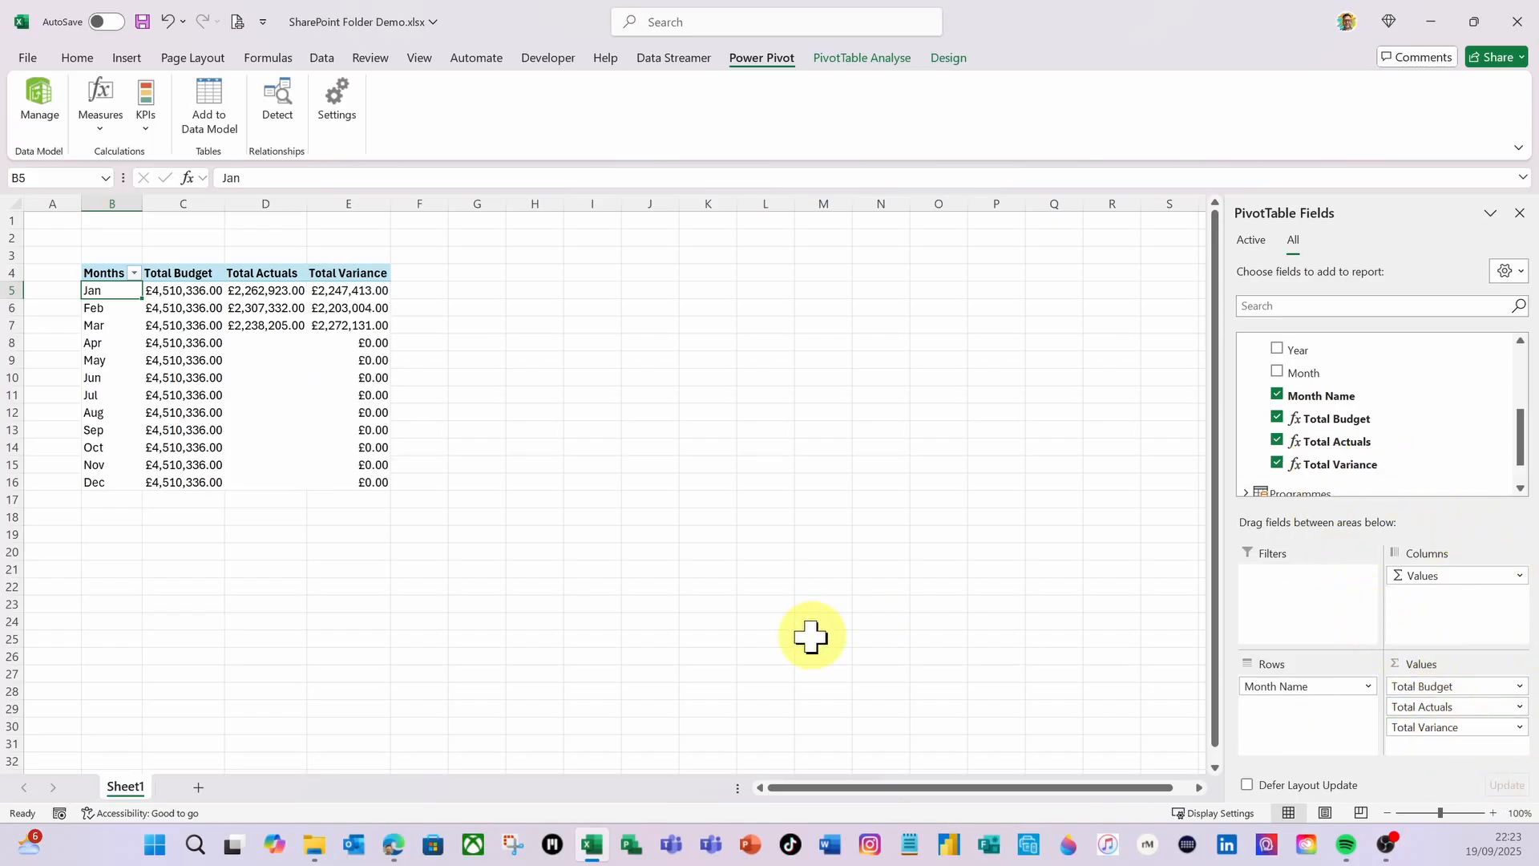
Format the Total Variance value field as pound currency with two decimal places and negative numbers in red with a minus sign
{"action": "left_click", "coordinate": [345, 292]}
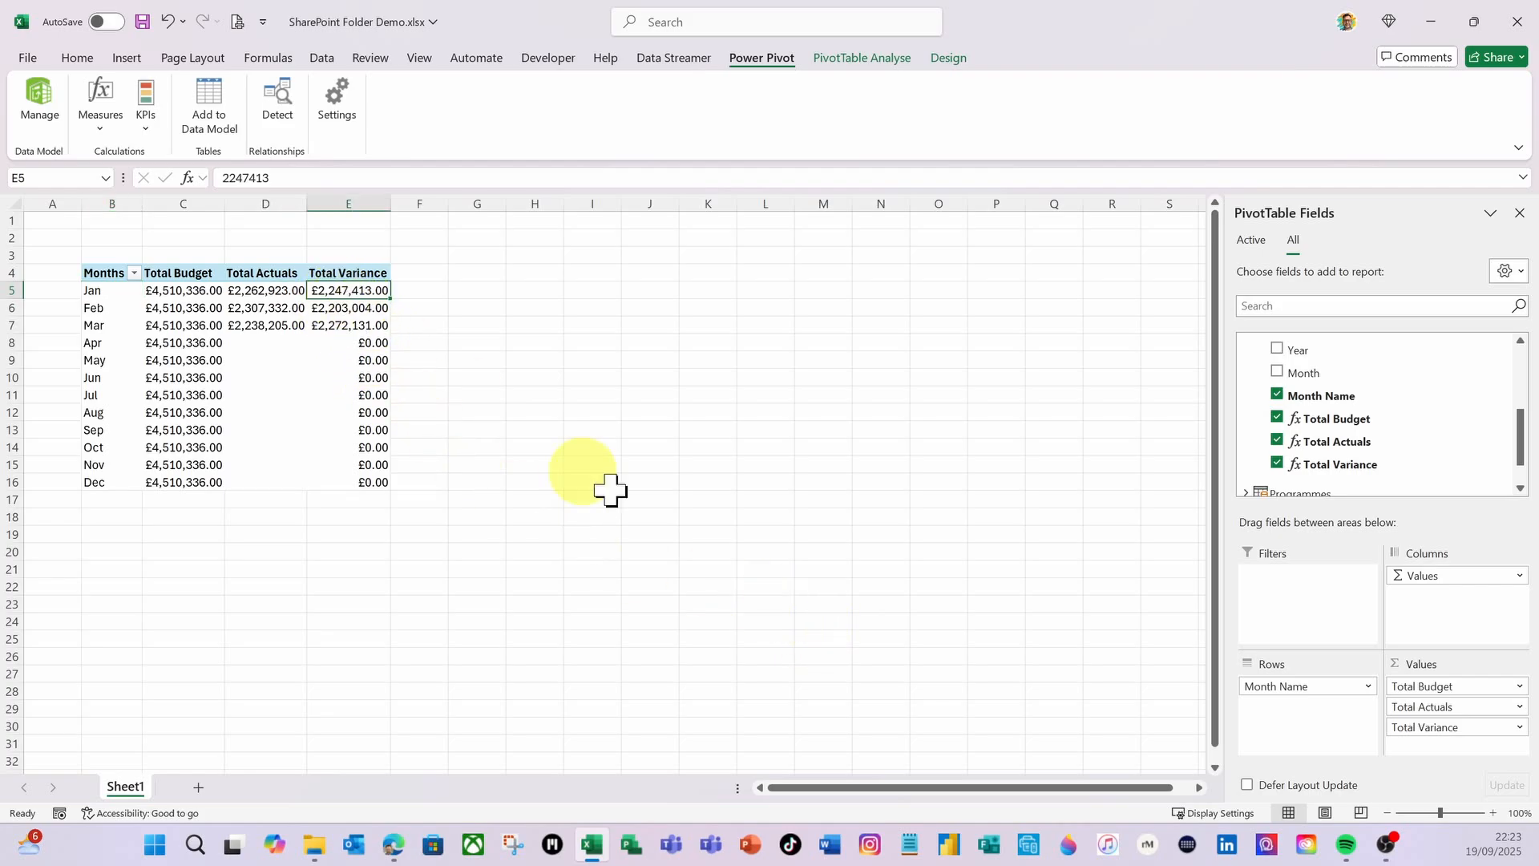
{"action": "left_click", "coordinate": [1519, 728]}
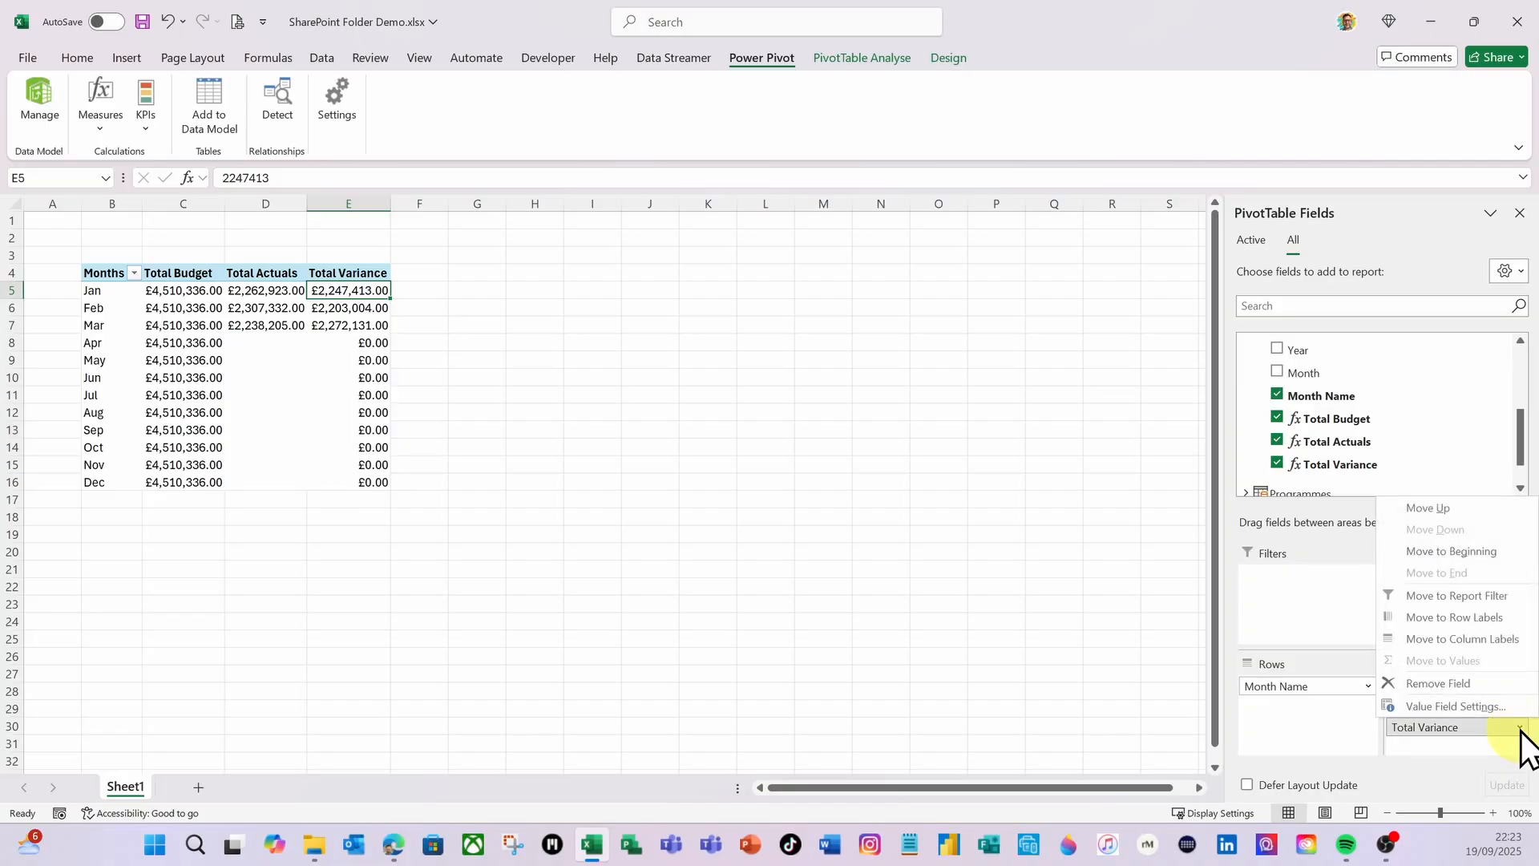
{"action": "left_click", "coordinate": [1433, 707]}
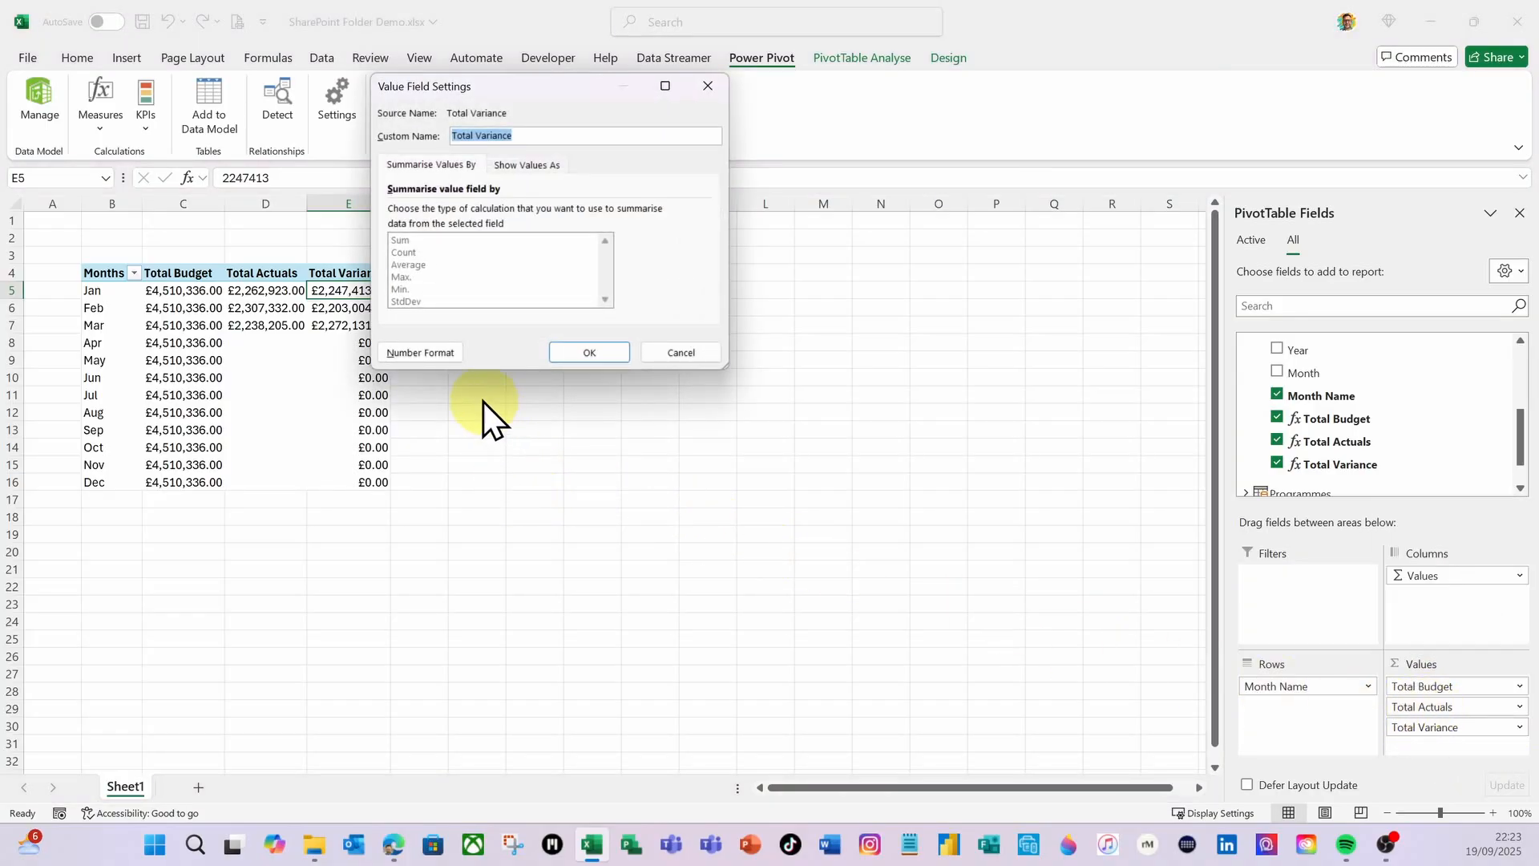
{"action": "left_click", "coordinate": [421, 351]}
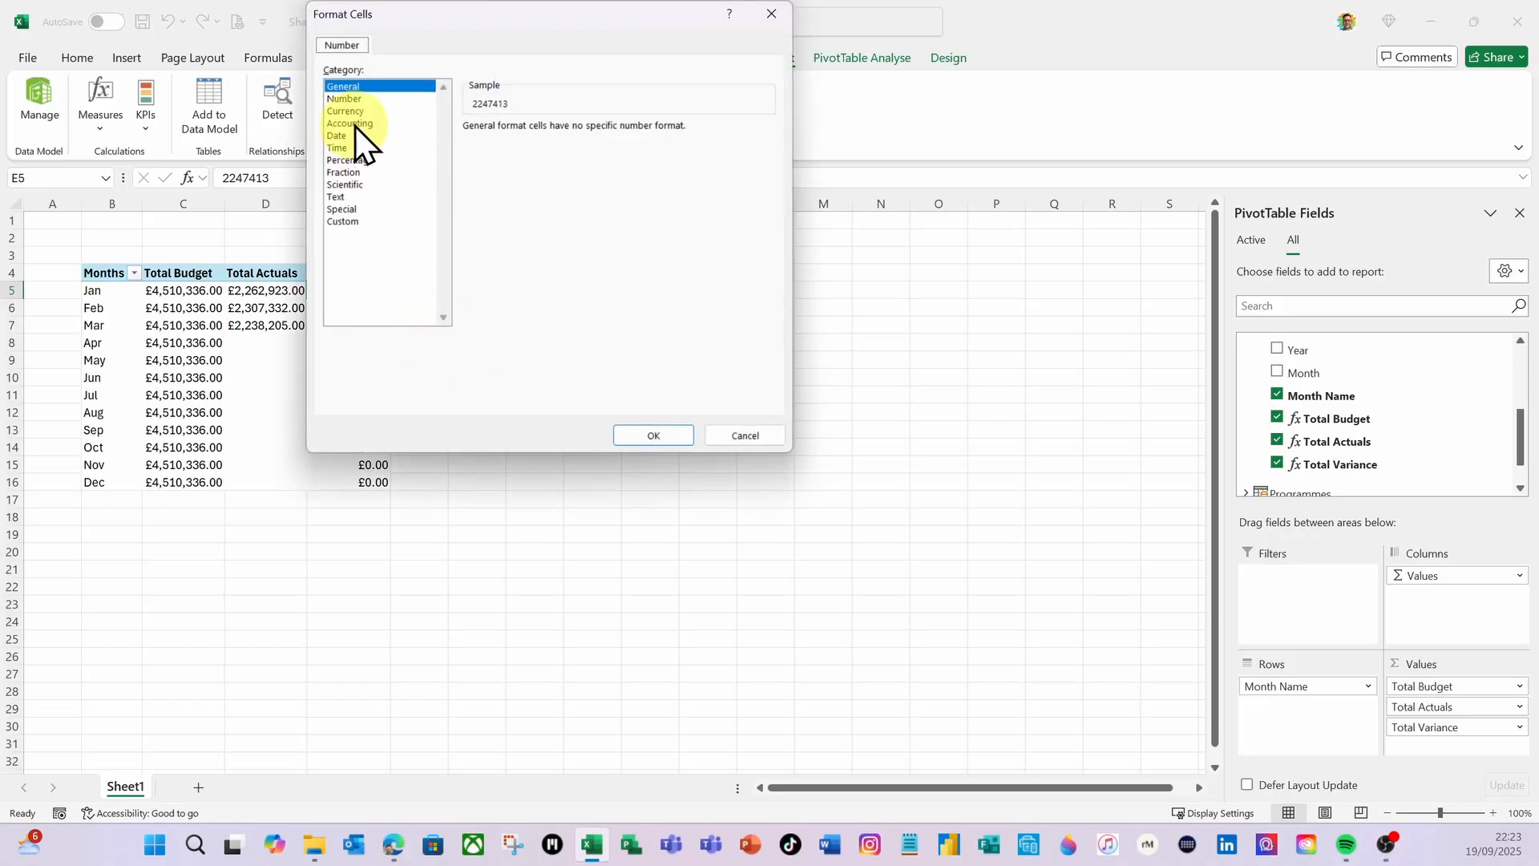
{"action": "left_click", "coordinate": [354, 112]}
{"action": "left_click", "coordinate": [487, 223]}
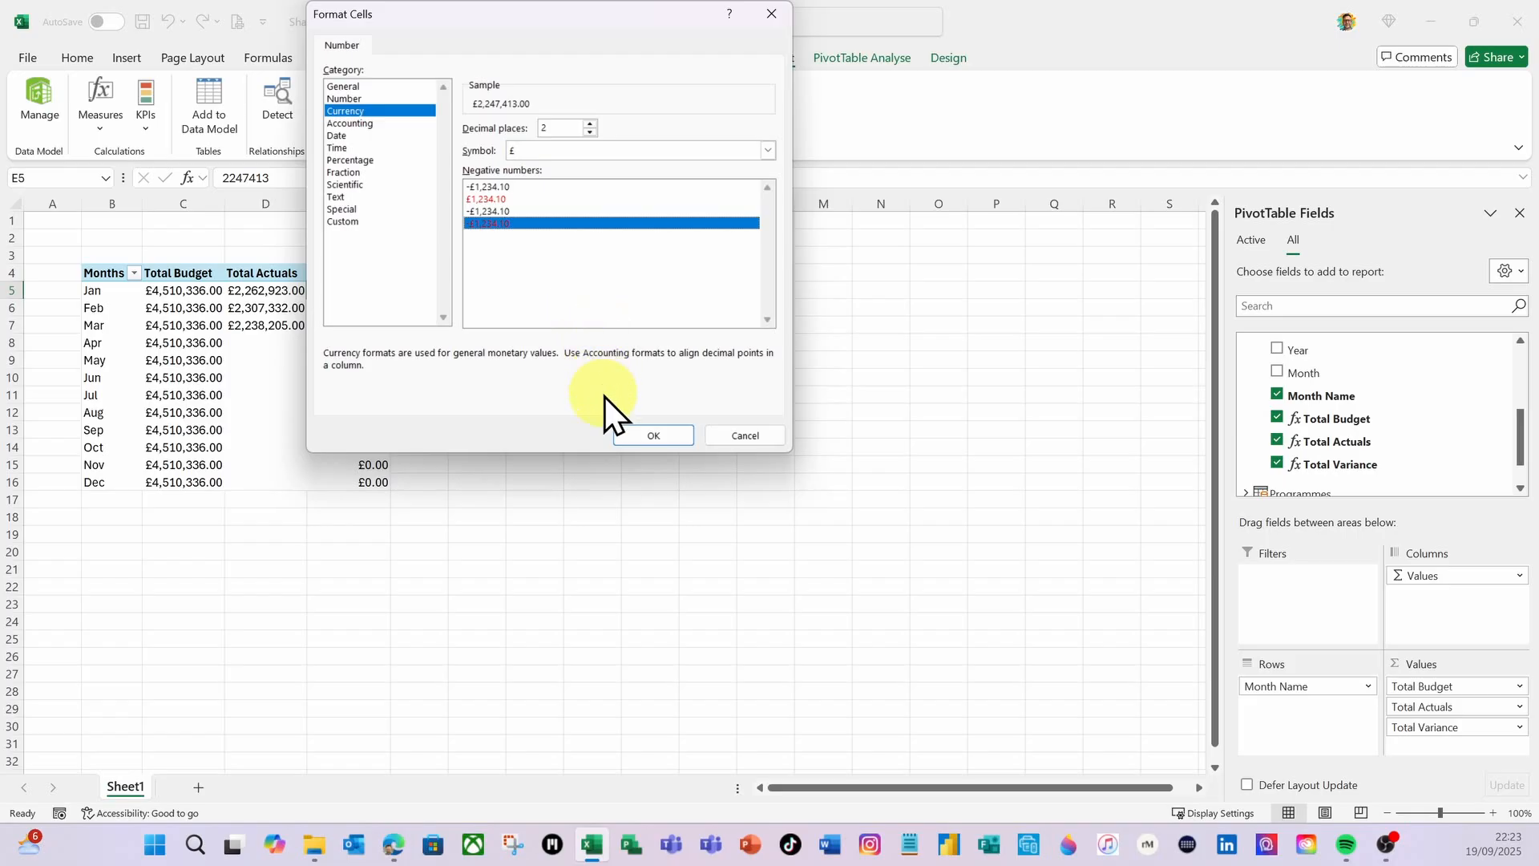
{"action": "left_click", "coordinate": [654, 438]}
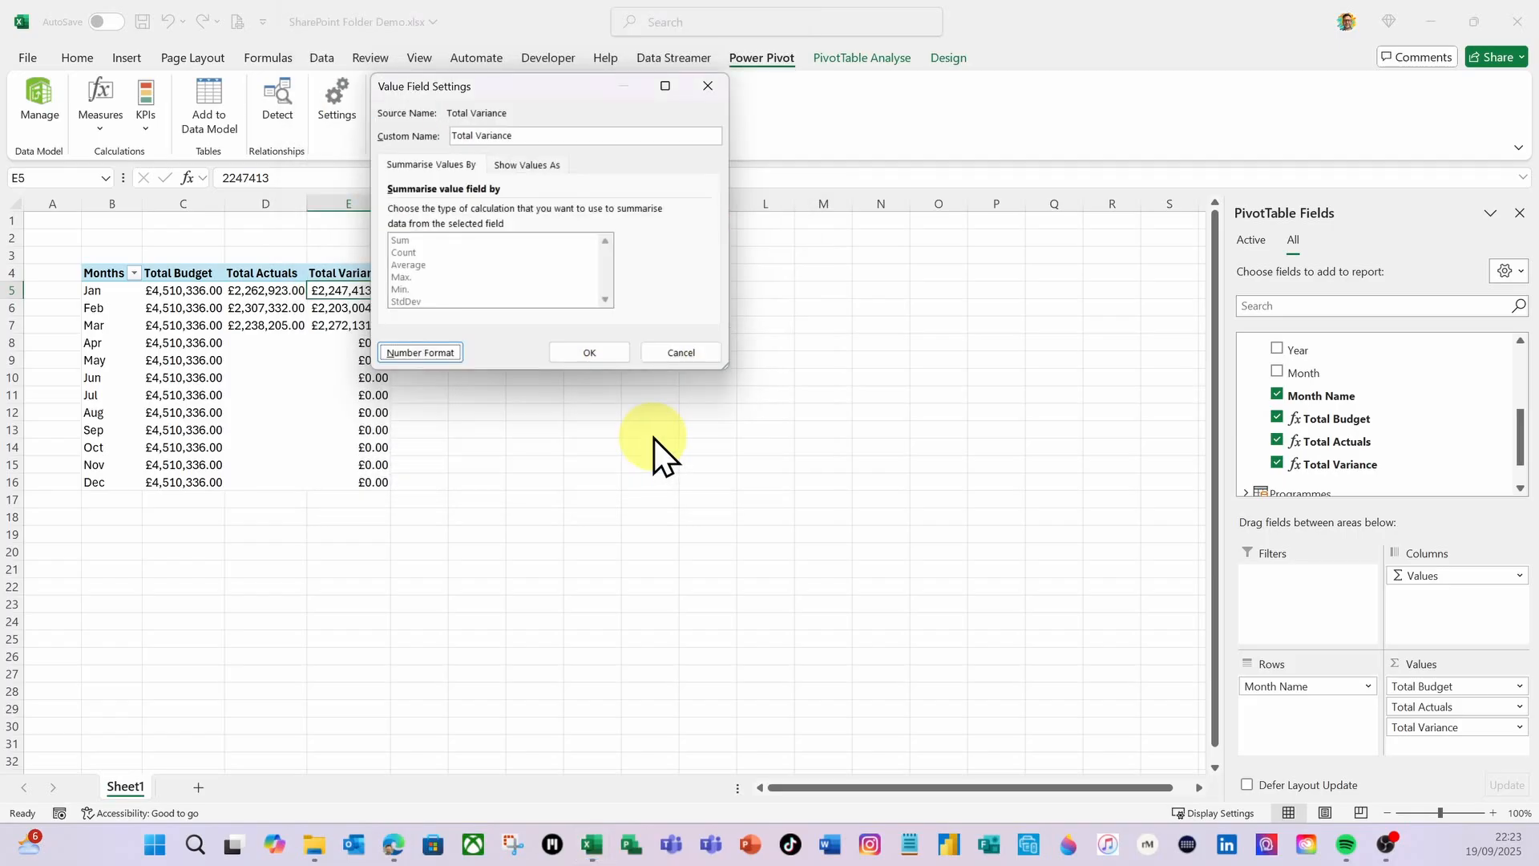
{"action": "left_click", "coordinate": [594, 357]}
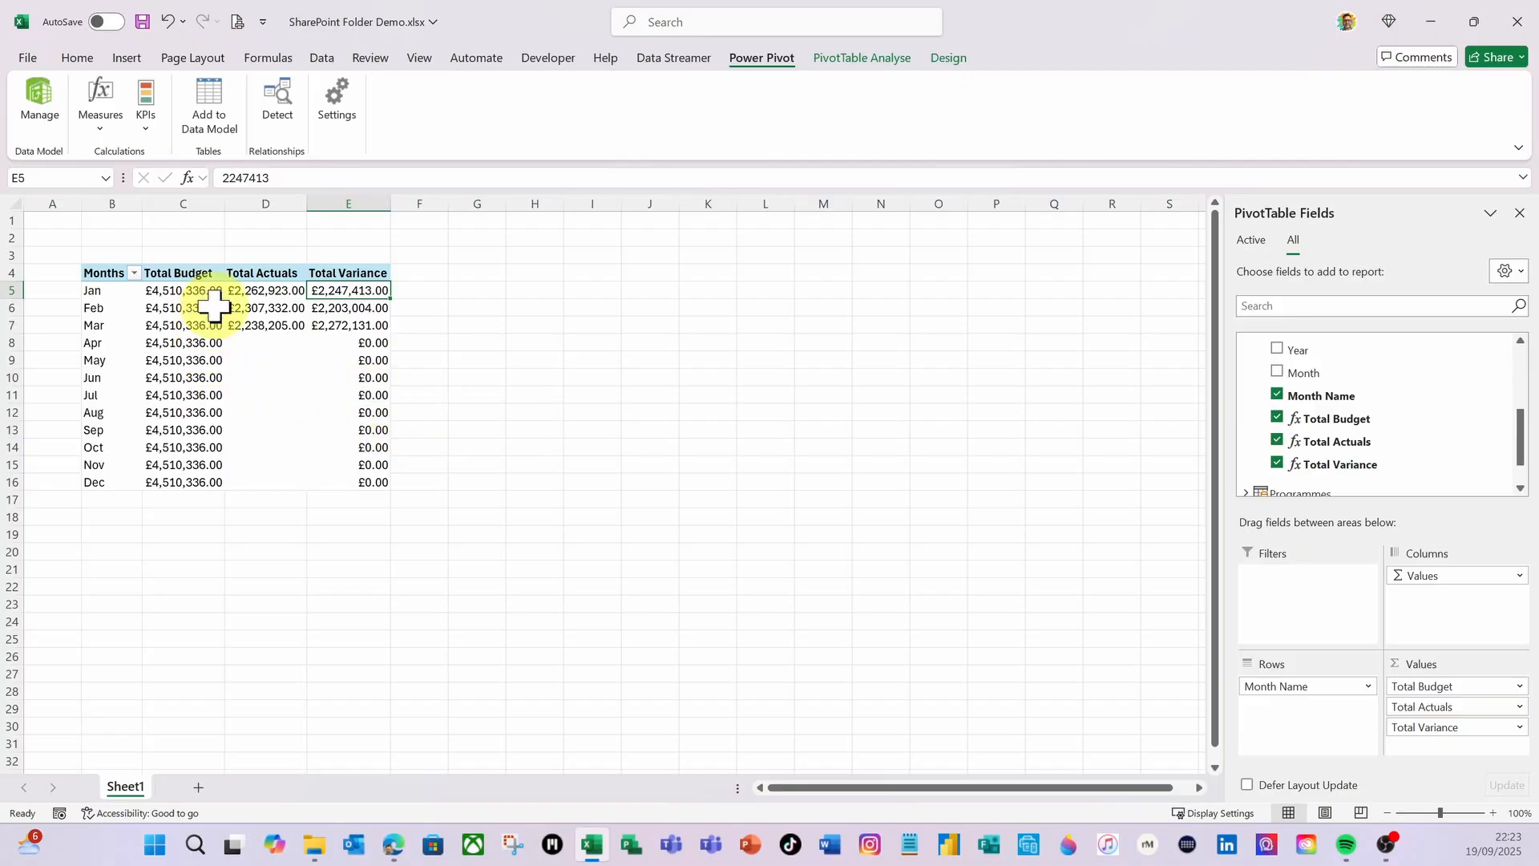
Insert slicers for the Programme and Project fields of the Programmes and Projects table
{"action": "left_click", "coordinate": [864, 61]}
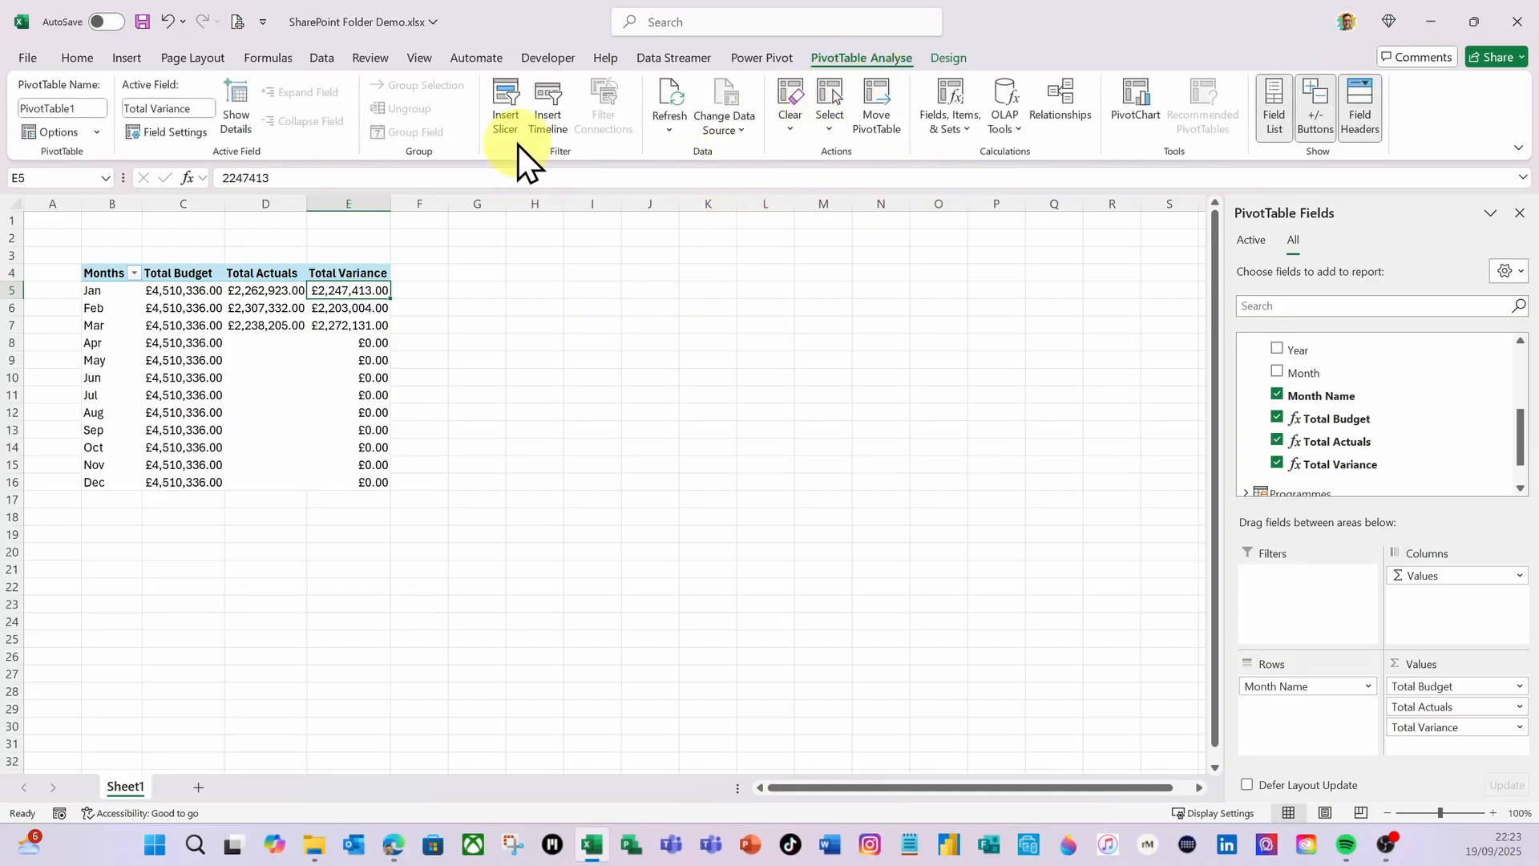
{"action": "left_click", "coordinate": [510, 108]}
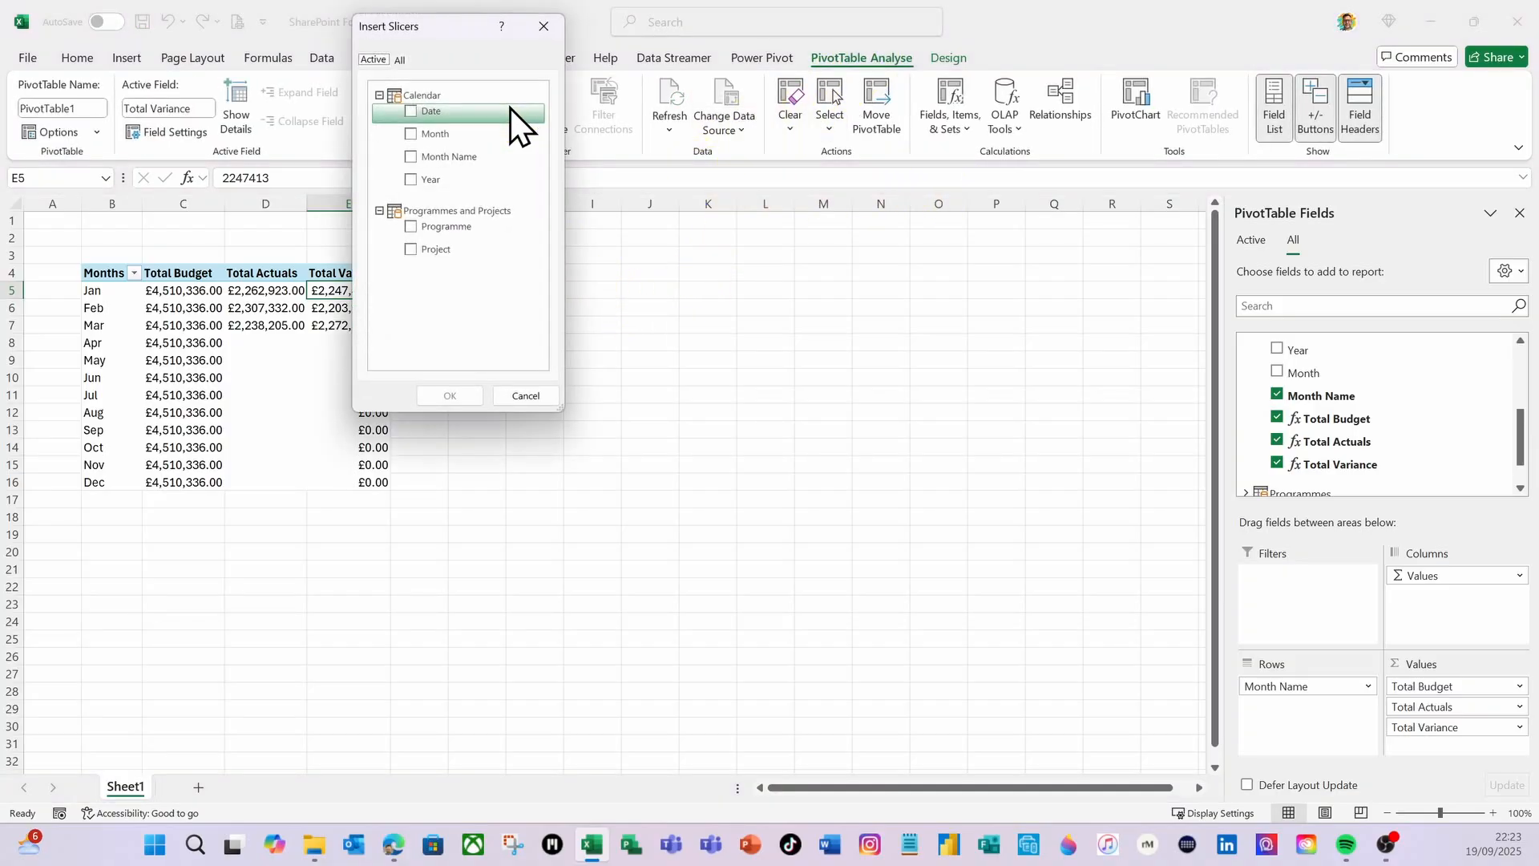
{"action": "left_click", "coordinate": [411, 226]}
{"action": "left_click", "coordinate": [410, 249]}
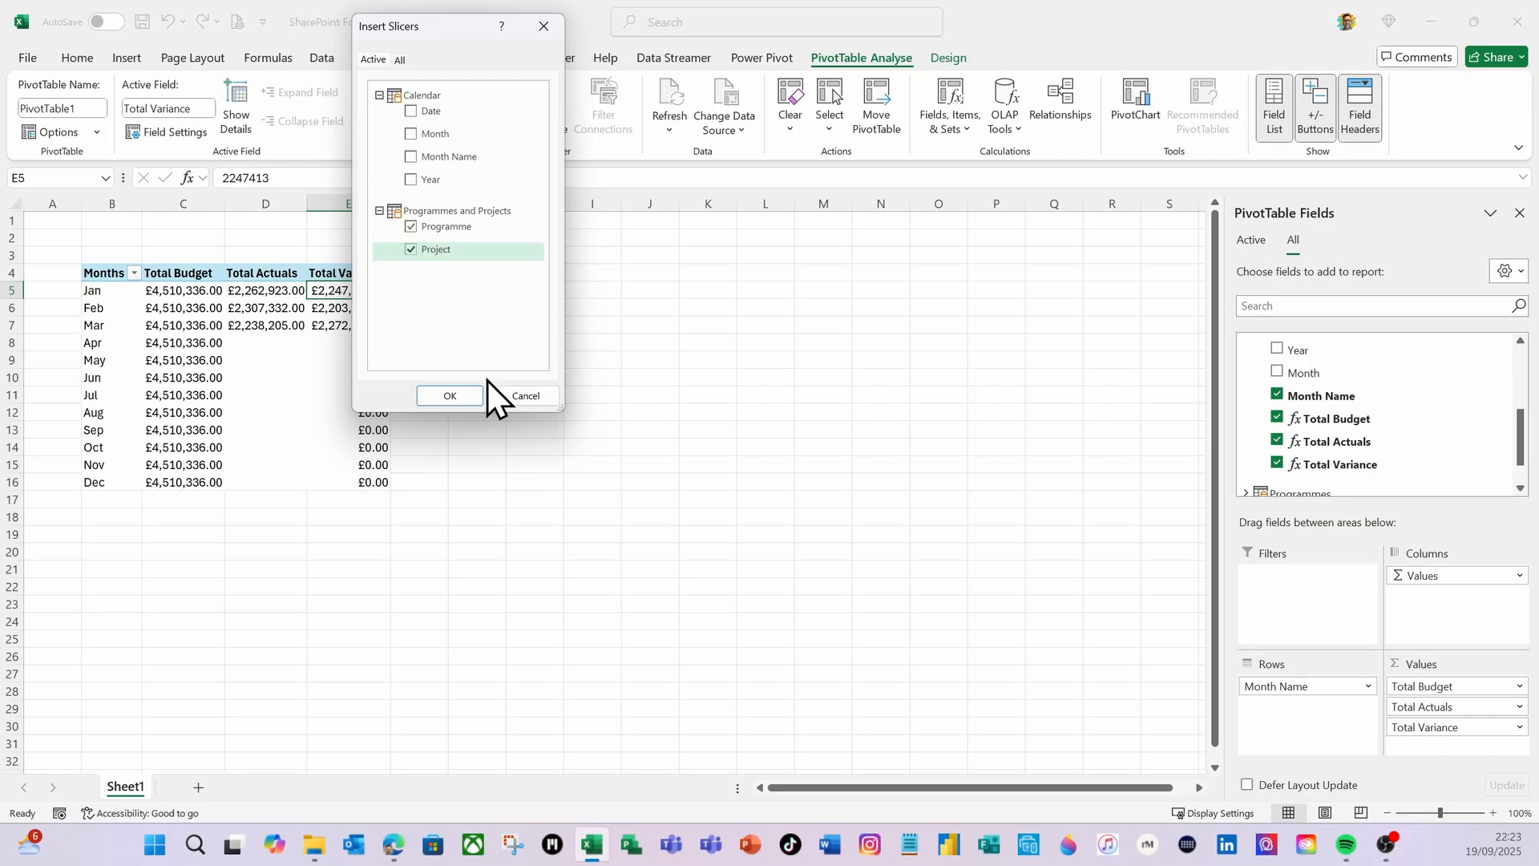
{"action": "left_click", "coordinate": [449, 396]}
Arrange the Programme and Project slicers side by side beside the PivotTable, with their upper edges near row 4
{"action": "left_click_drag", "start_coordinate": [629, 402], "coordinate": [761, 279]}
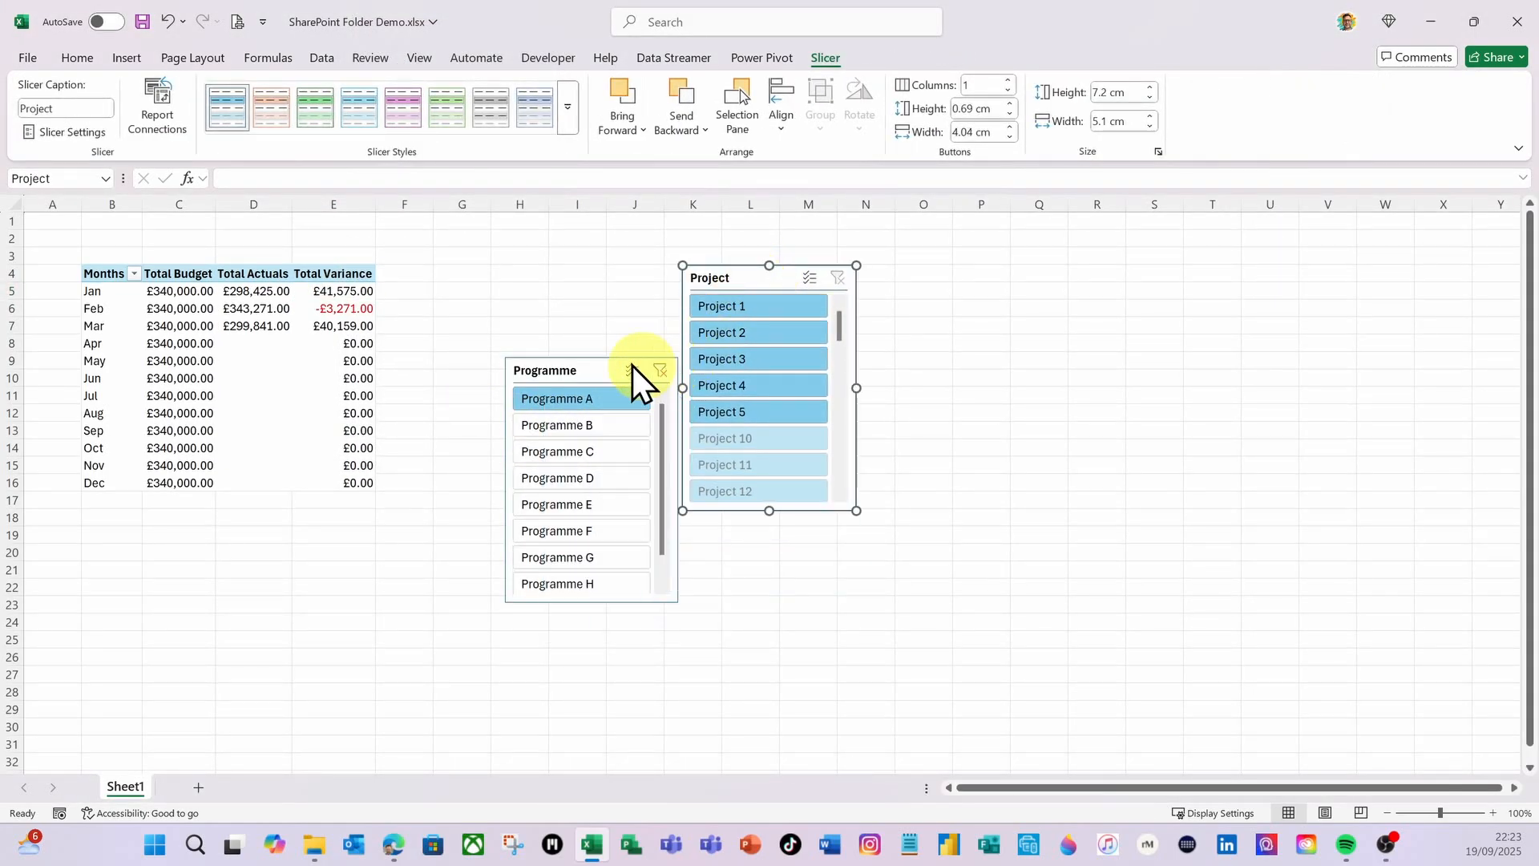
{"action": "left_click_drag", "start_coordinate": [574, 357], "coordinate": [502, 263]}
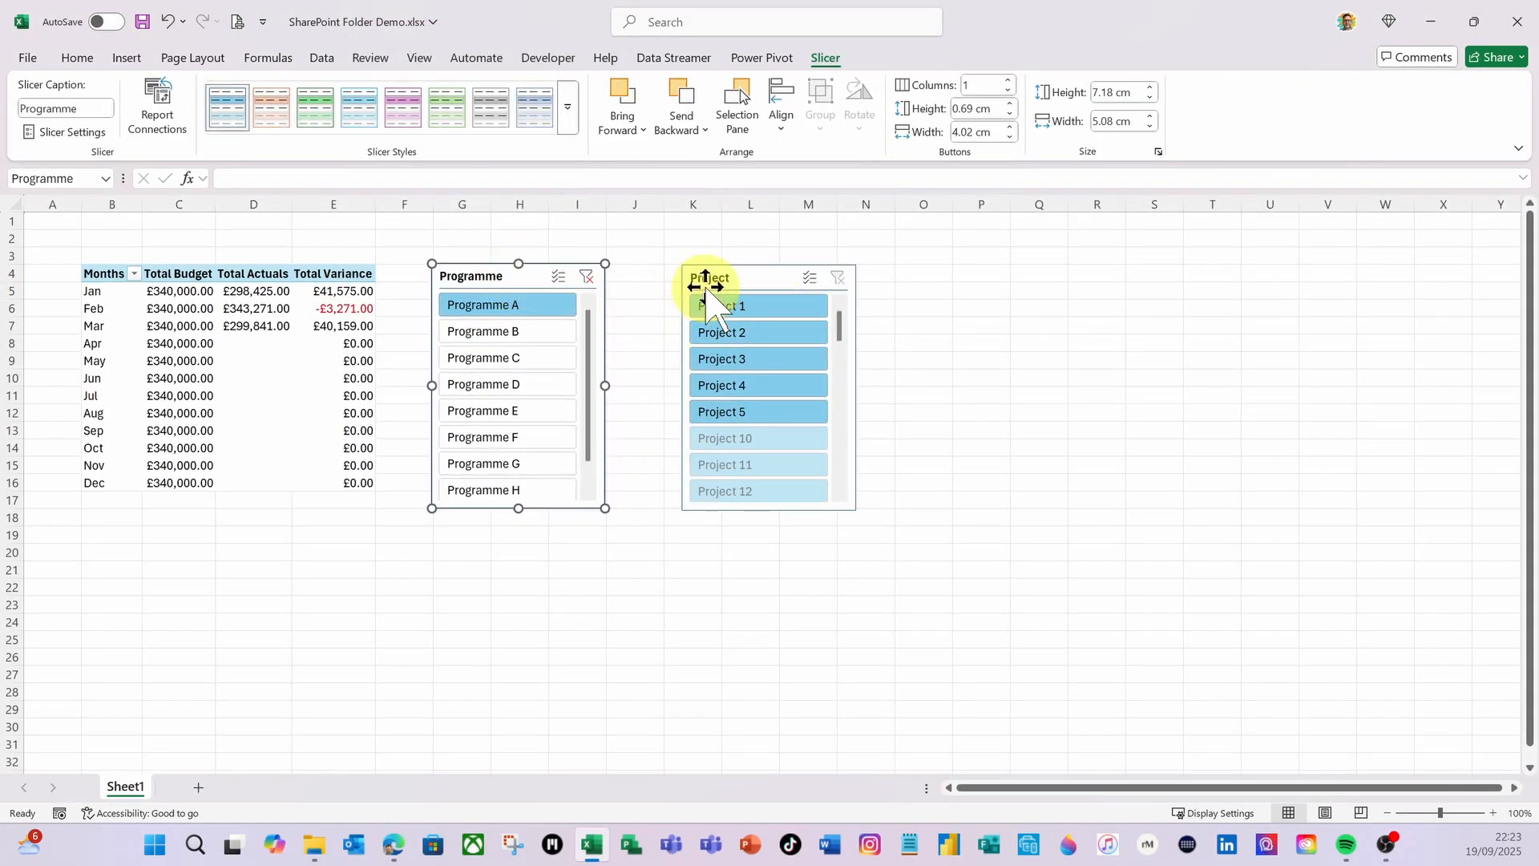
{"action": "left_click_drag", "start_coordinate": [705, 287], "coordinate": [651, 284]}
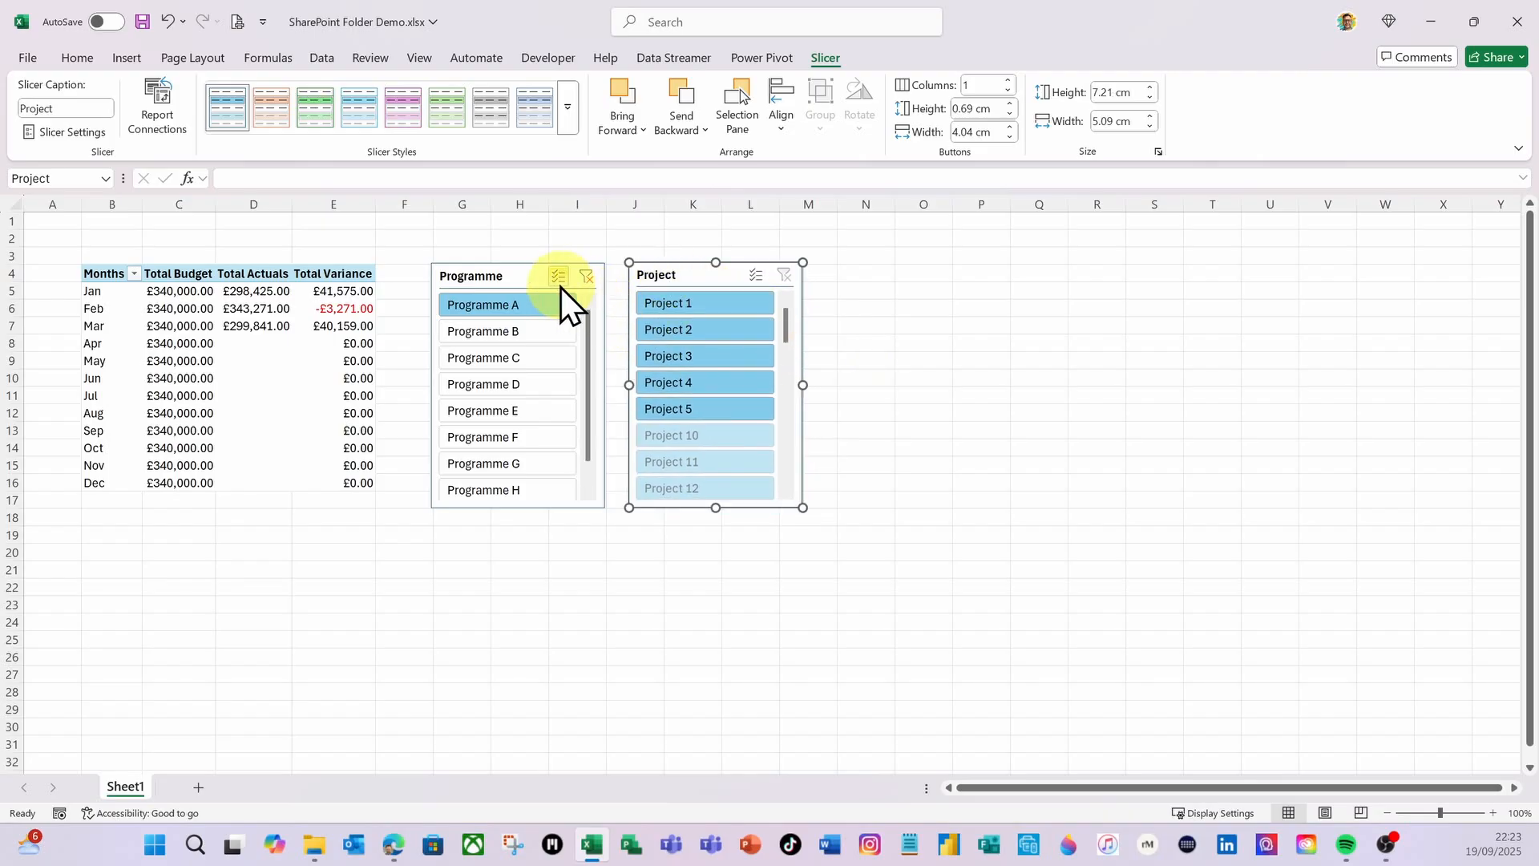
Filter the report by Programme B and by Programme D in turn, and clear the Programme slicer
{"action": "left_click", "coordinate": [522, 331]}
{"action": "left_click", "coordinate": [521, 394]}
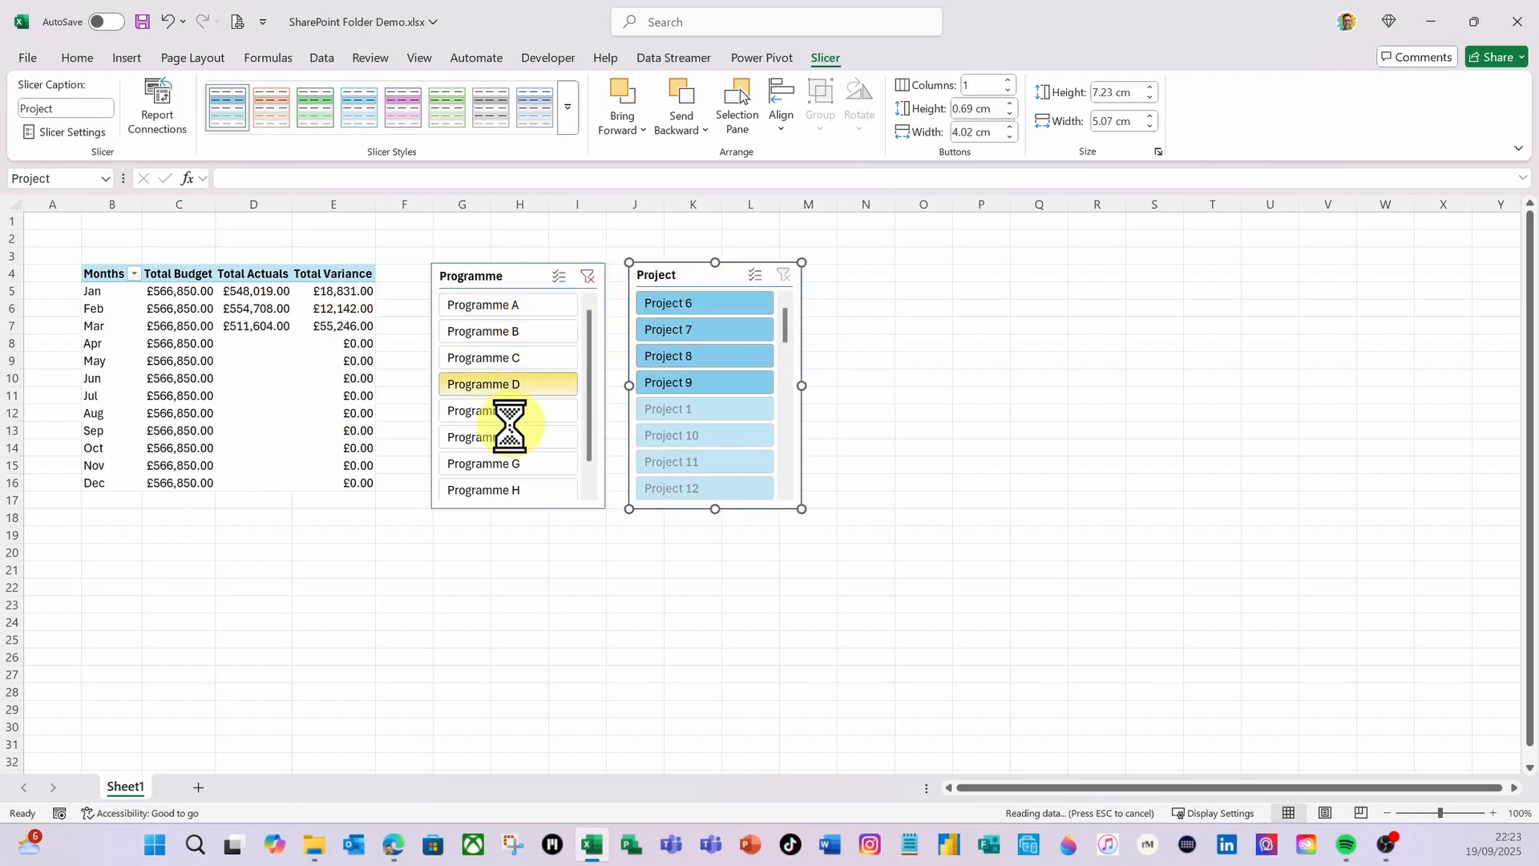
{"action": "left_click", "coordinate": [588, 277]}
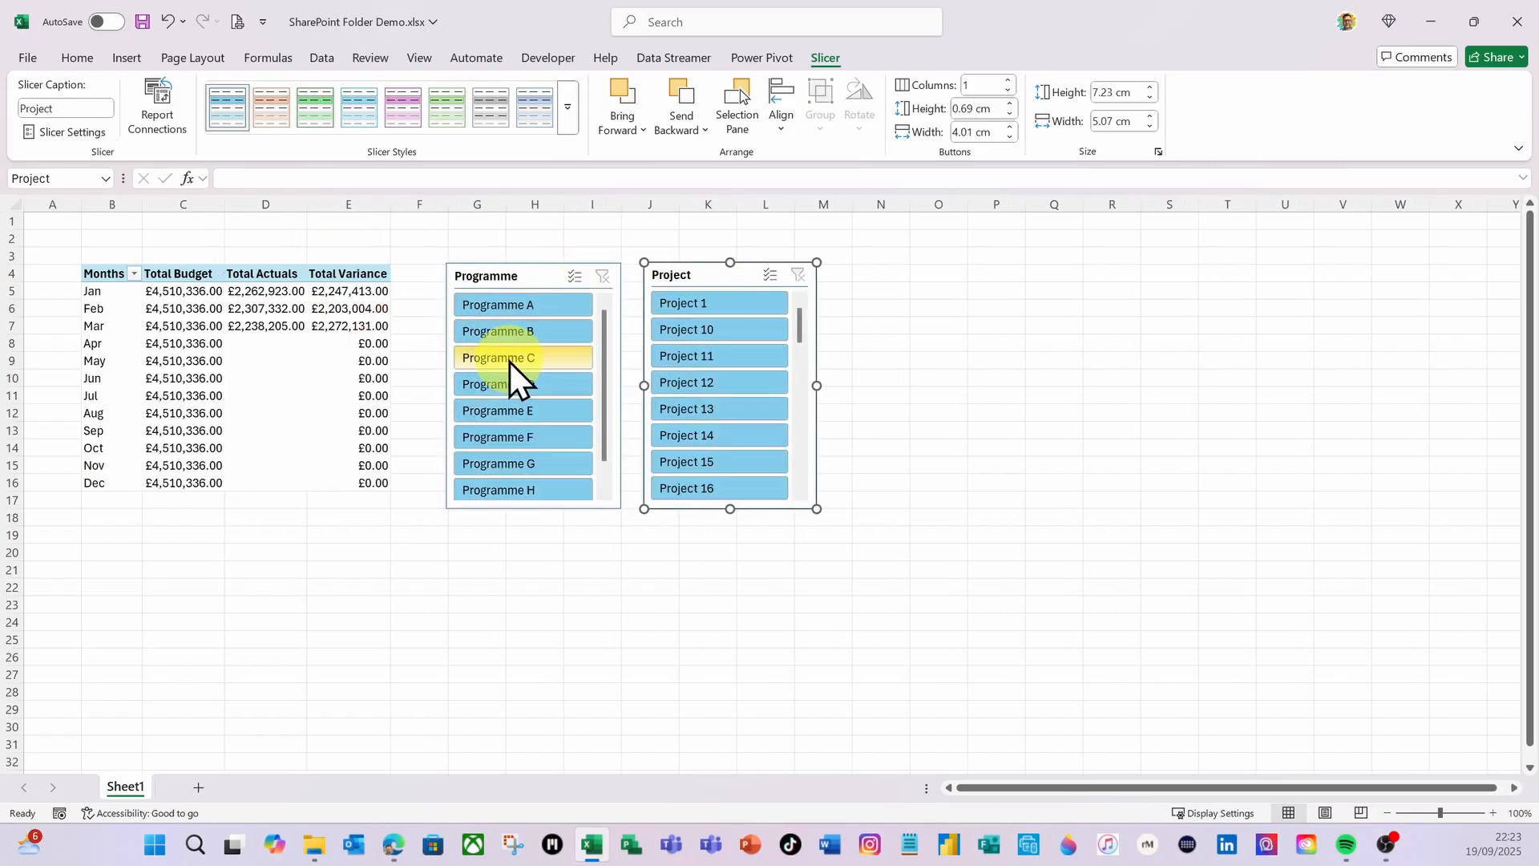
Filter the report to Programme A and Project 1 to inspect its budget and actuals, and clear both slicers
{"action": "left_click", "coordinate": [539, 308]}
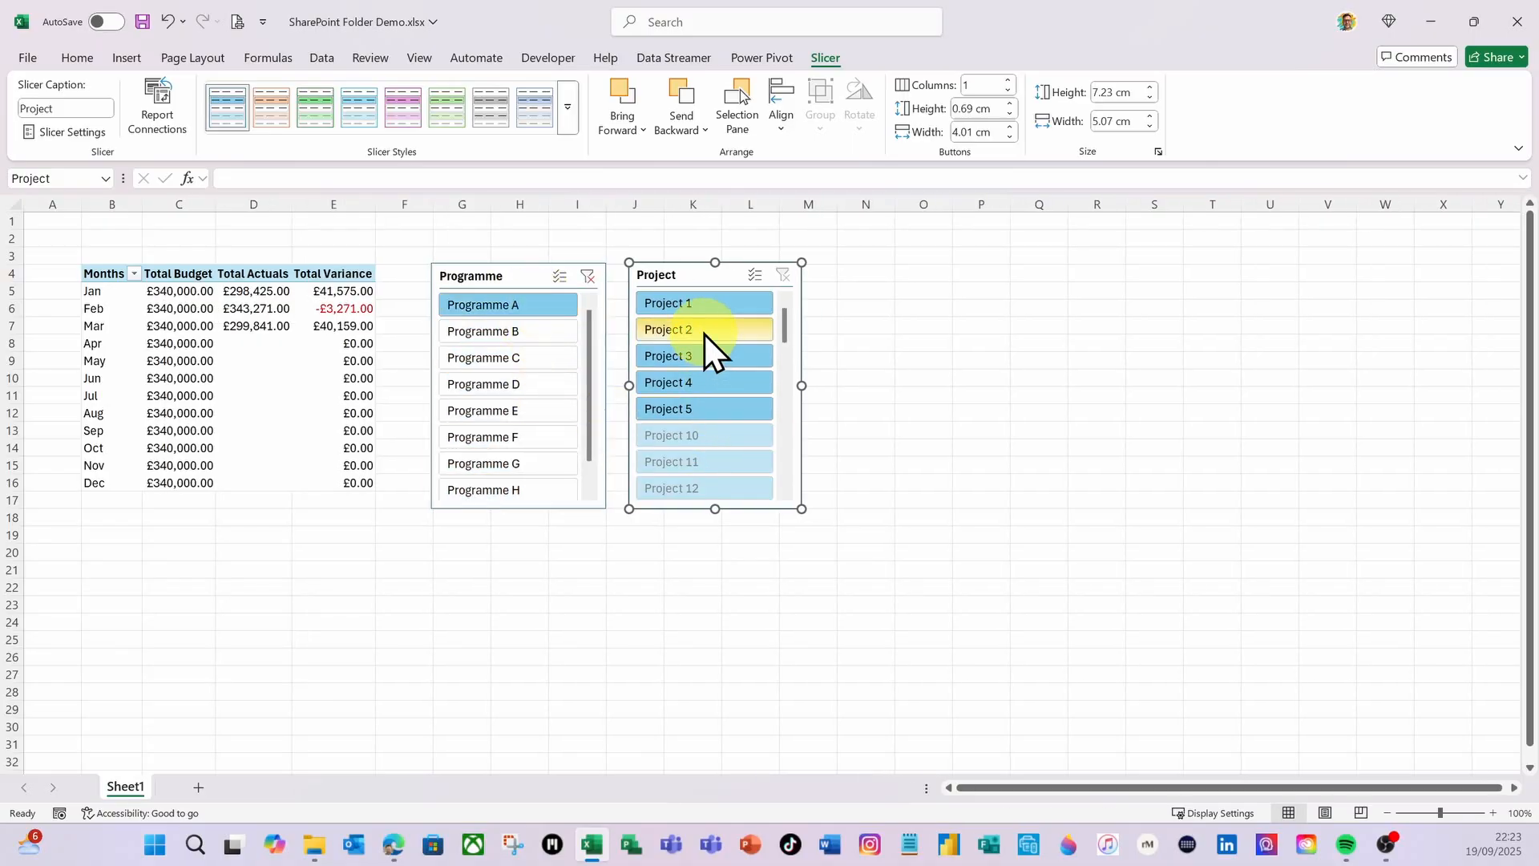
{"action": "left_click", "coordinate": [705, 308]}
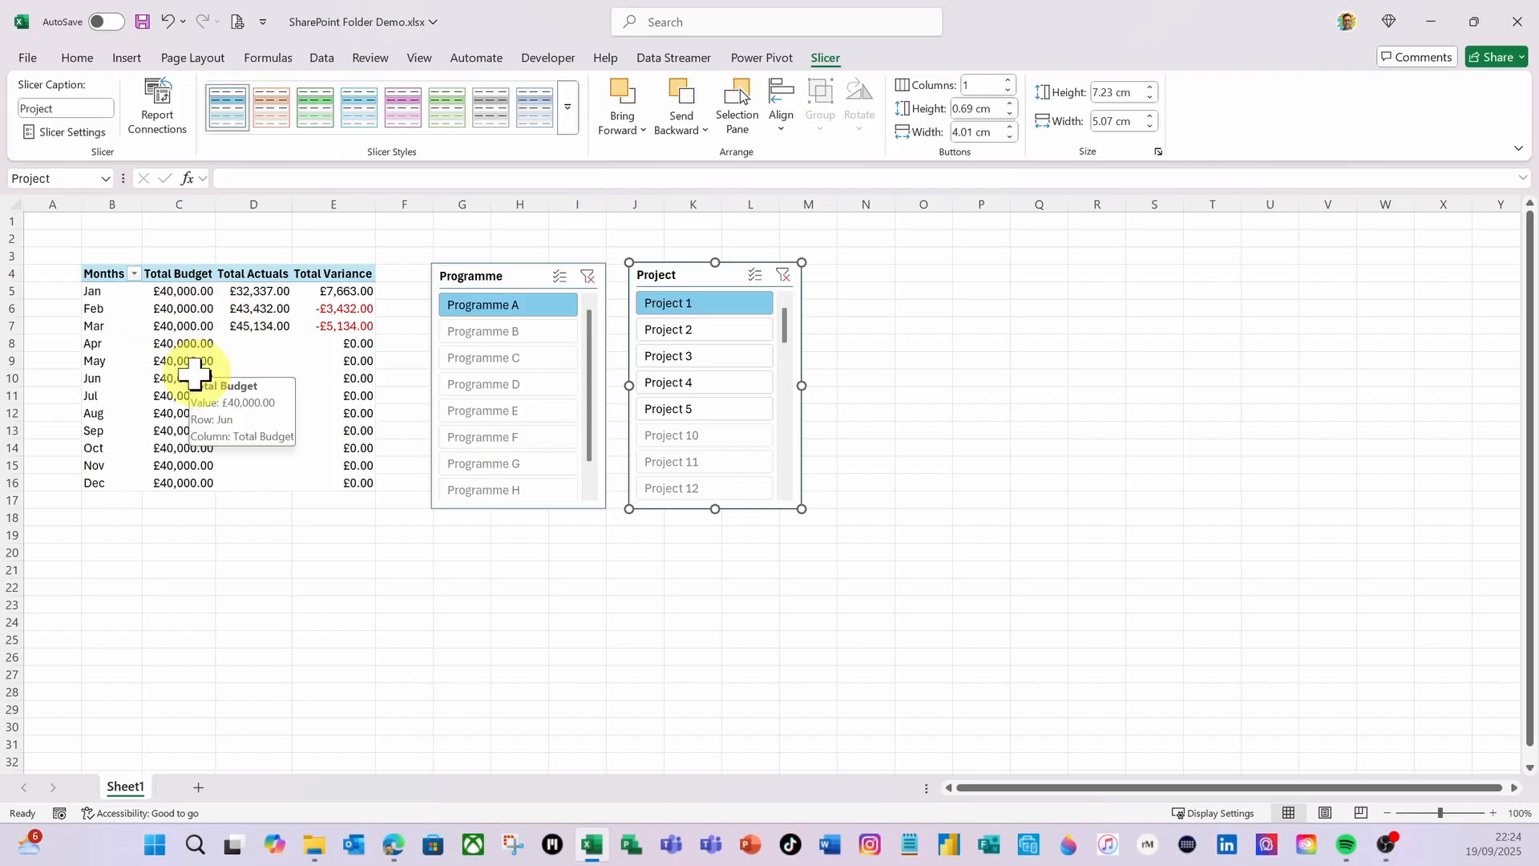
{"action": "left_click", "coordinate": [587, 277]}
{"action": "left_click", "coordinate": [783, 275]}
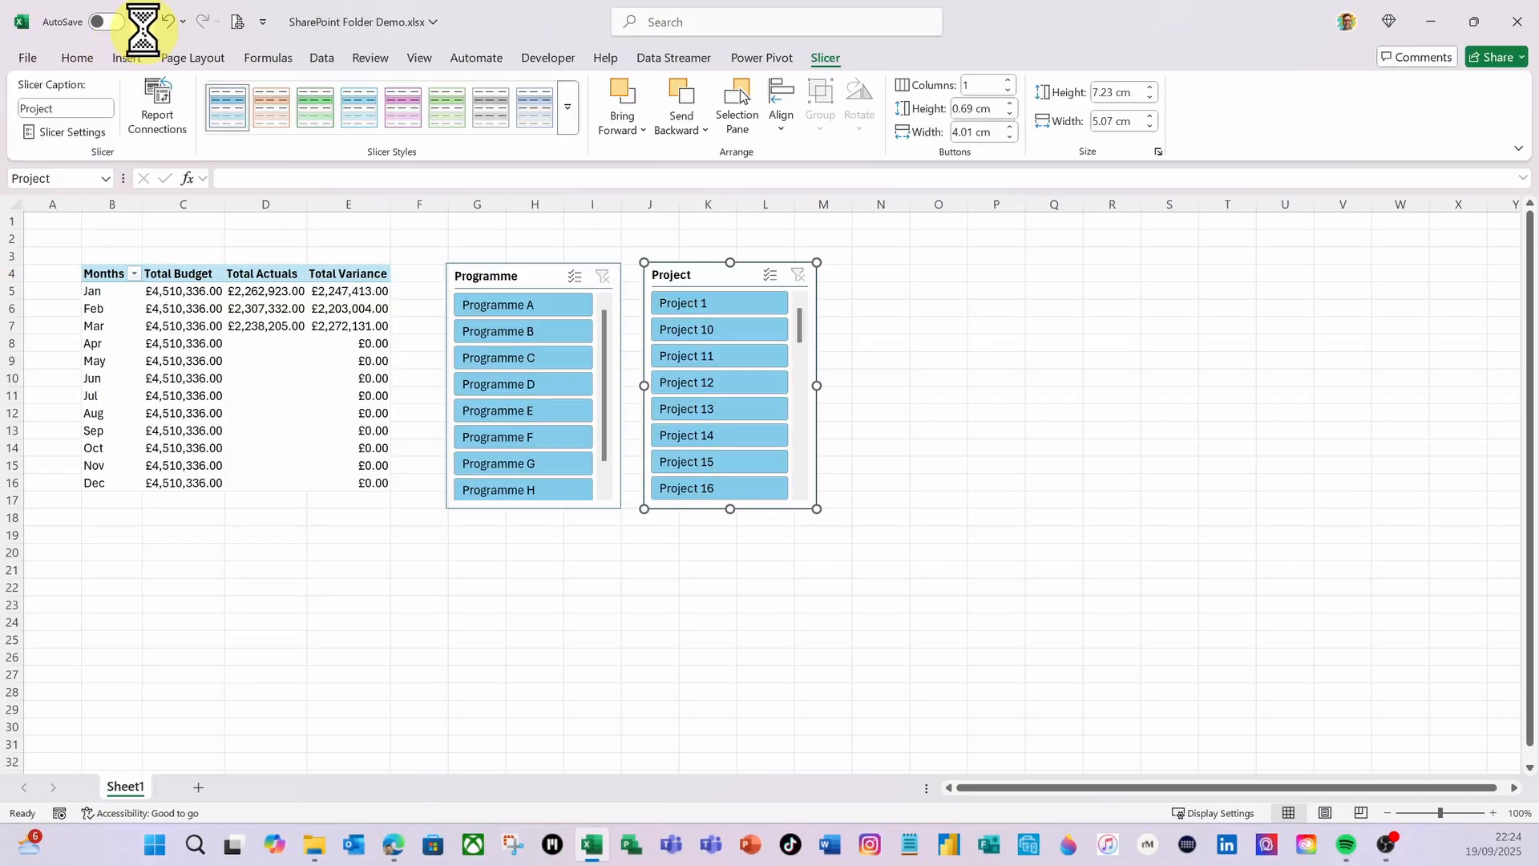
Switch to the SharePoint library and upload "4. Apr 25 - Portfolio Actuals loc 1.xlsx" from File Explorer into the Actuals folder of Sales Data
{"action": "left_click", "coordinate": [370, 851]}
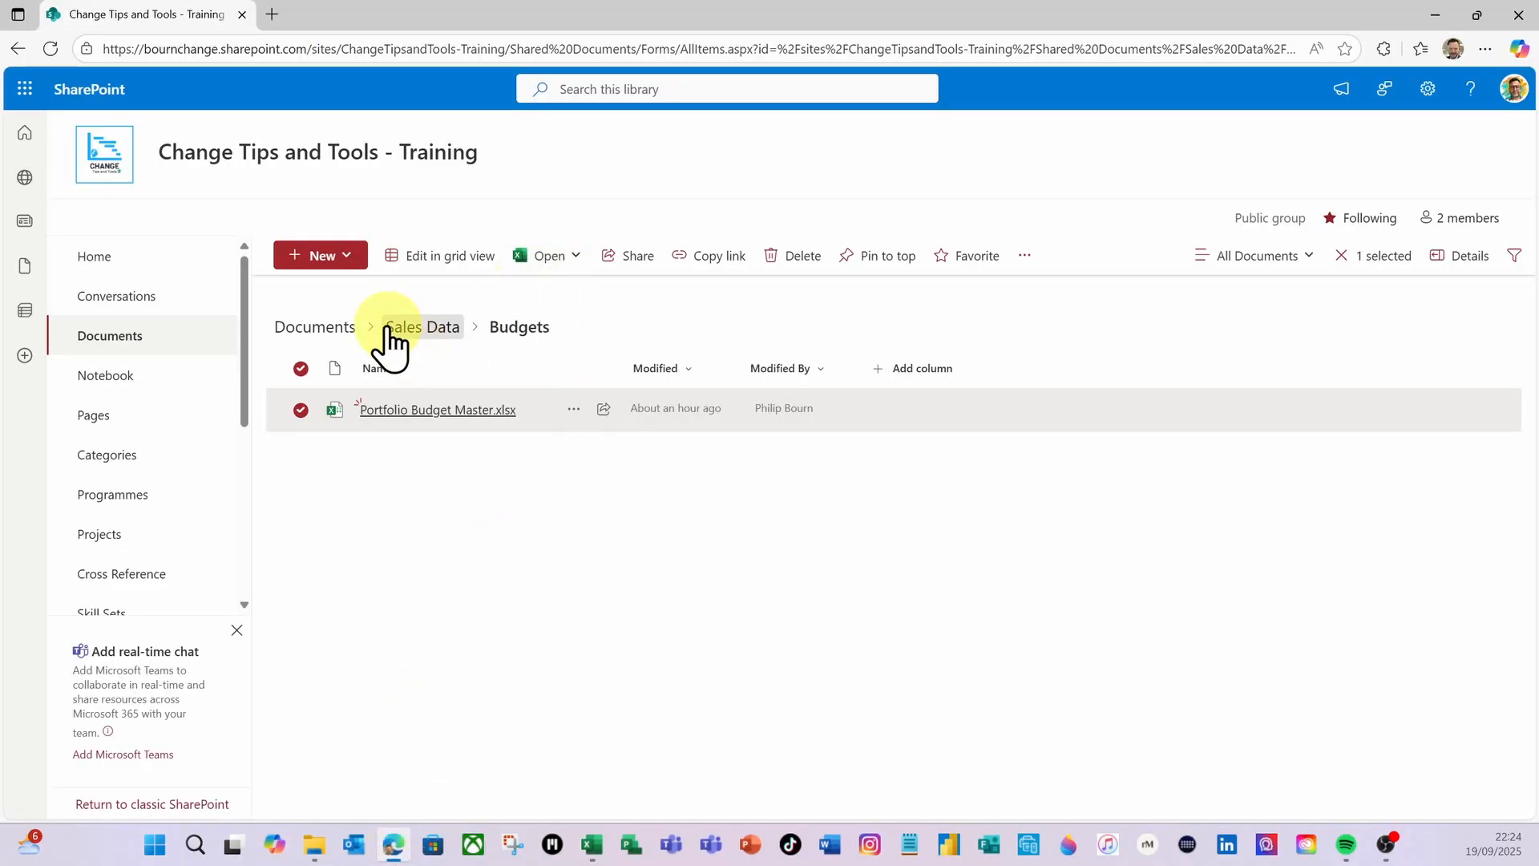
{"action": "left_click", "coordinate": [431, 326]}
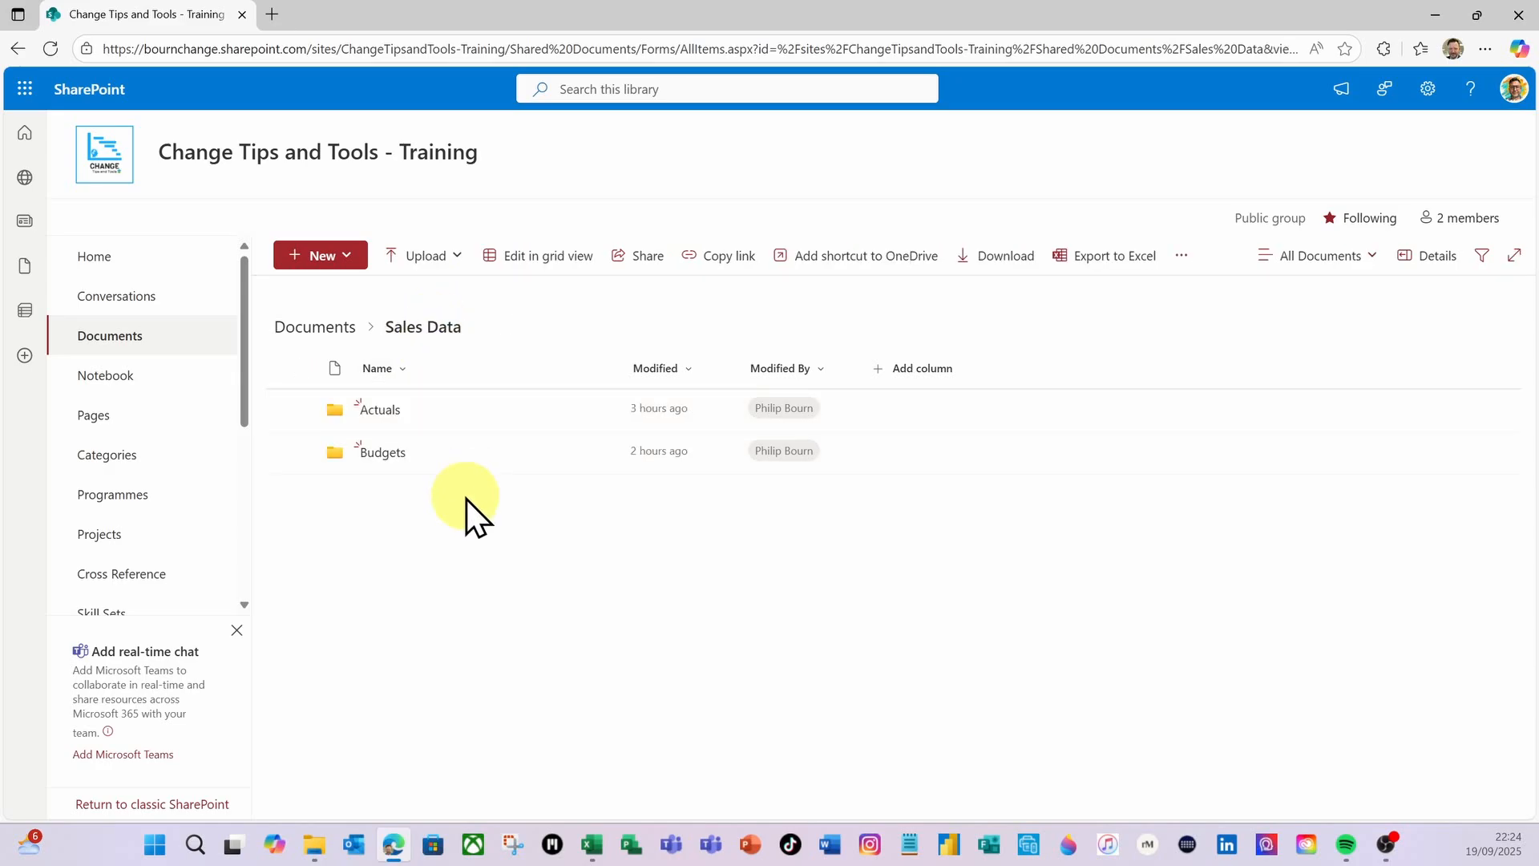
{"action": "left_click", "coordinate": [380, 413]}
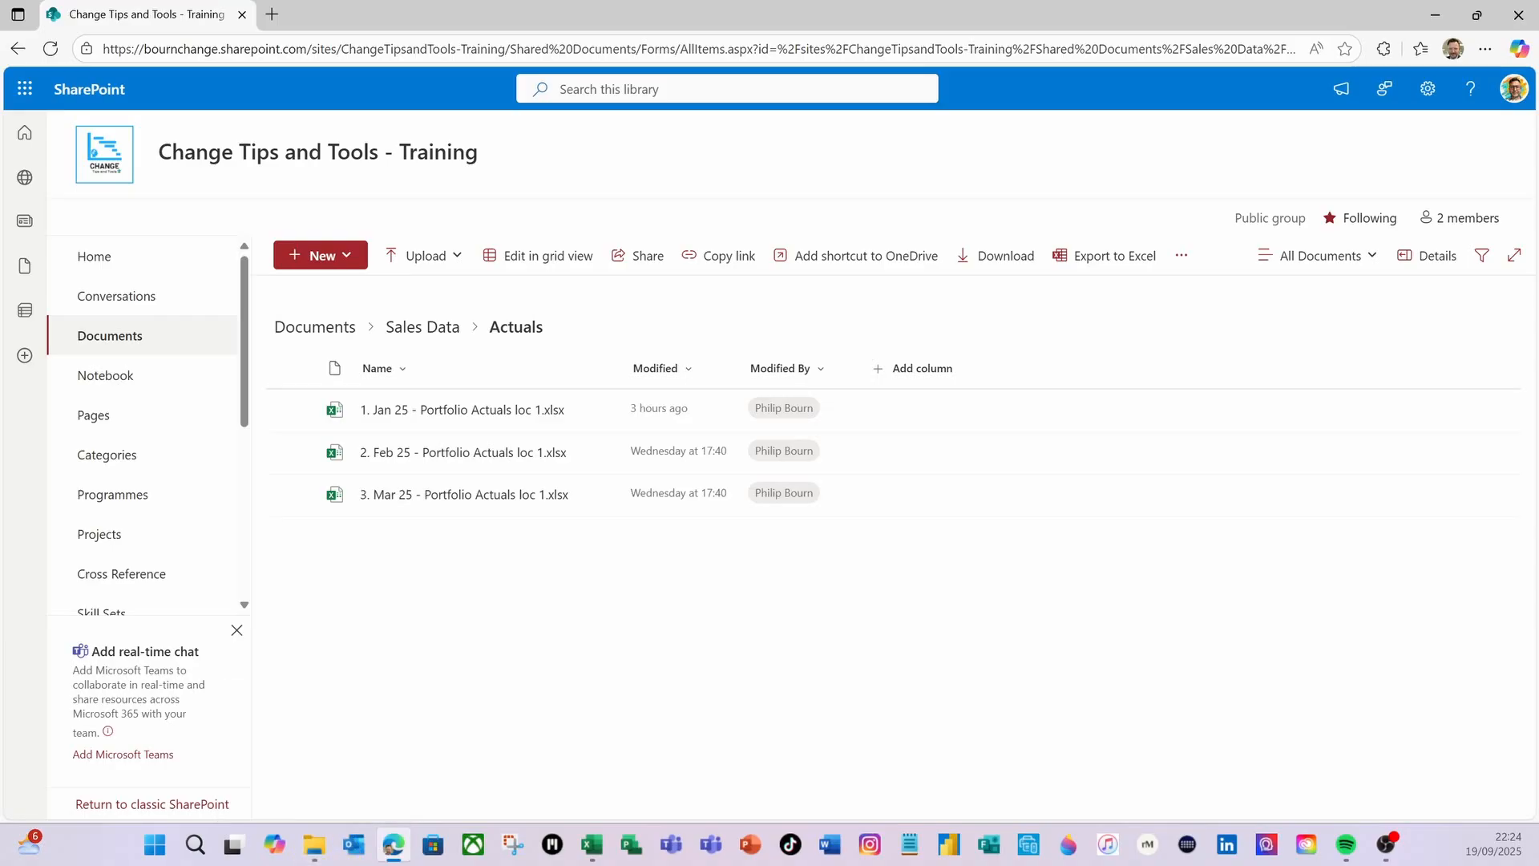
{"action": "left_click", "coordinate": [313, 844]}
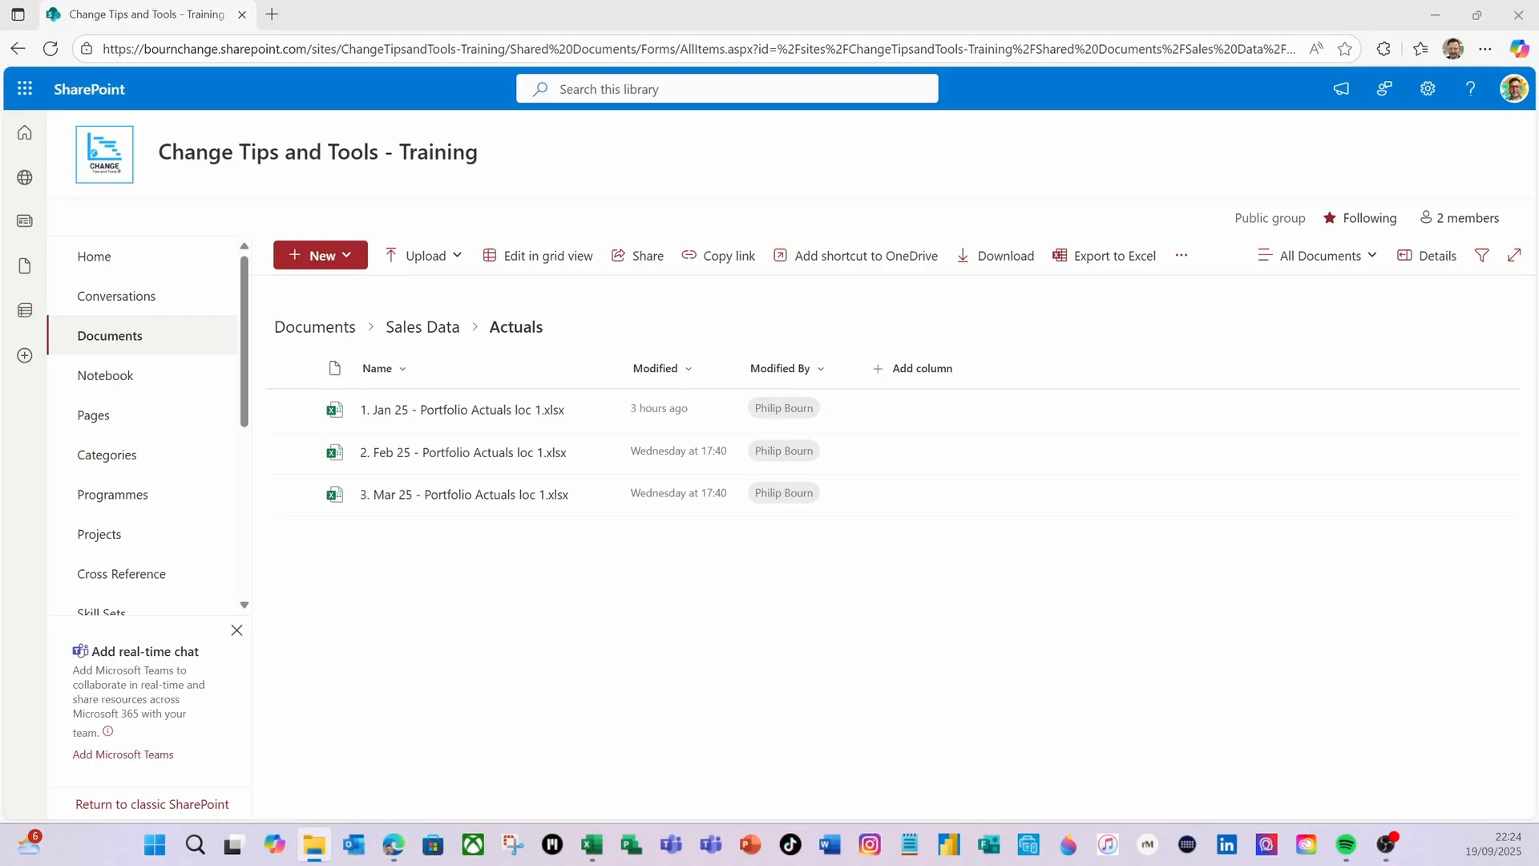
{"action": "left_click_drag", "start_coordinate": [769, 814], "coordinate": [525, 569]}
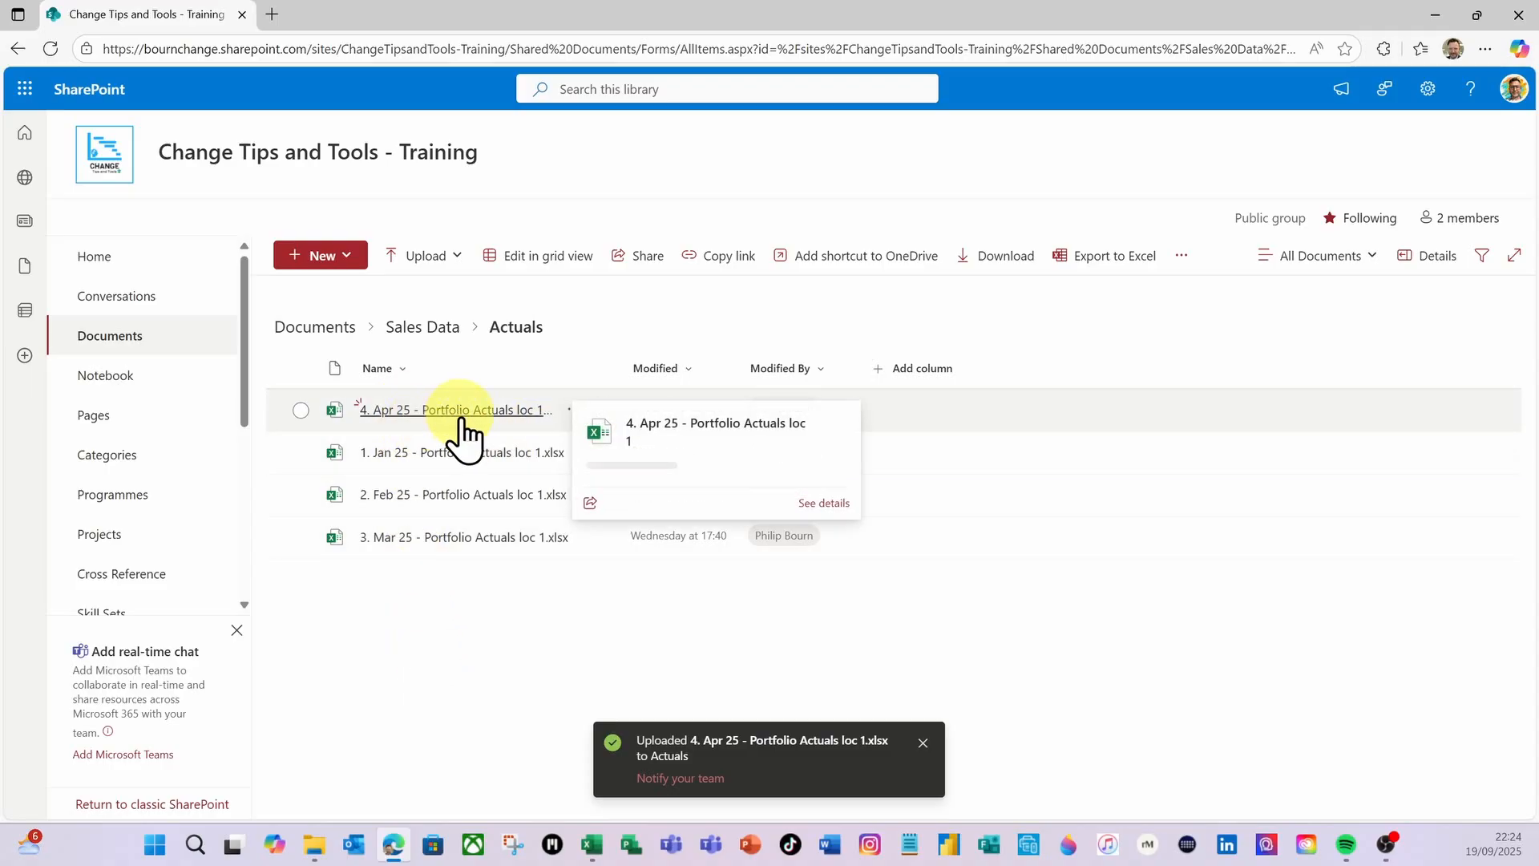
Return to the SharePoint Folder Demo workbook in Excel and refresh all of its data connections
{"action": "left_click", "coordinate": [592, 858]}
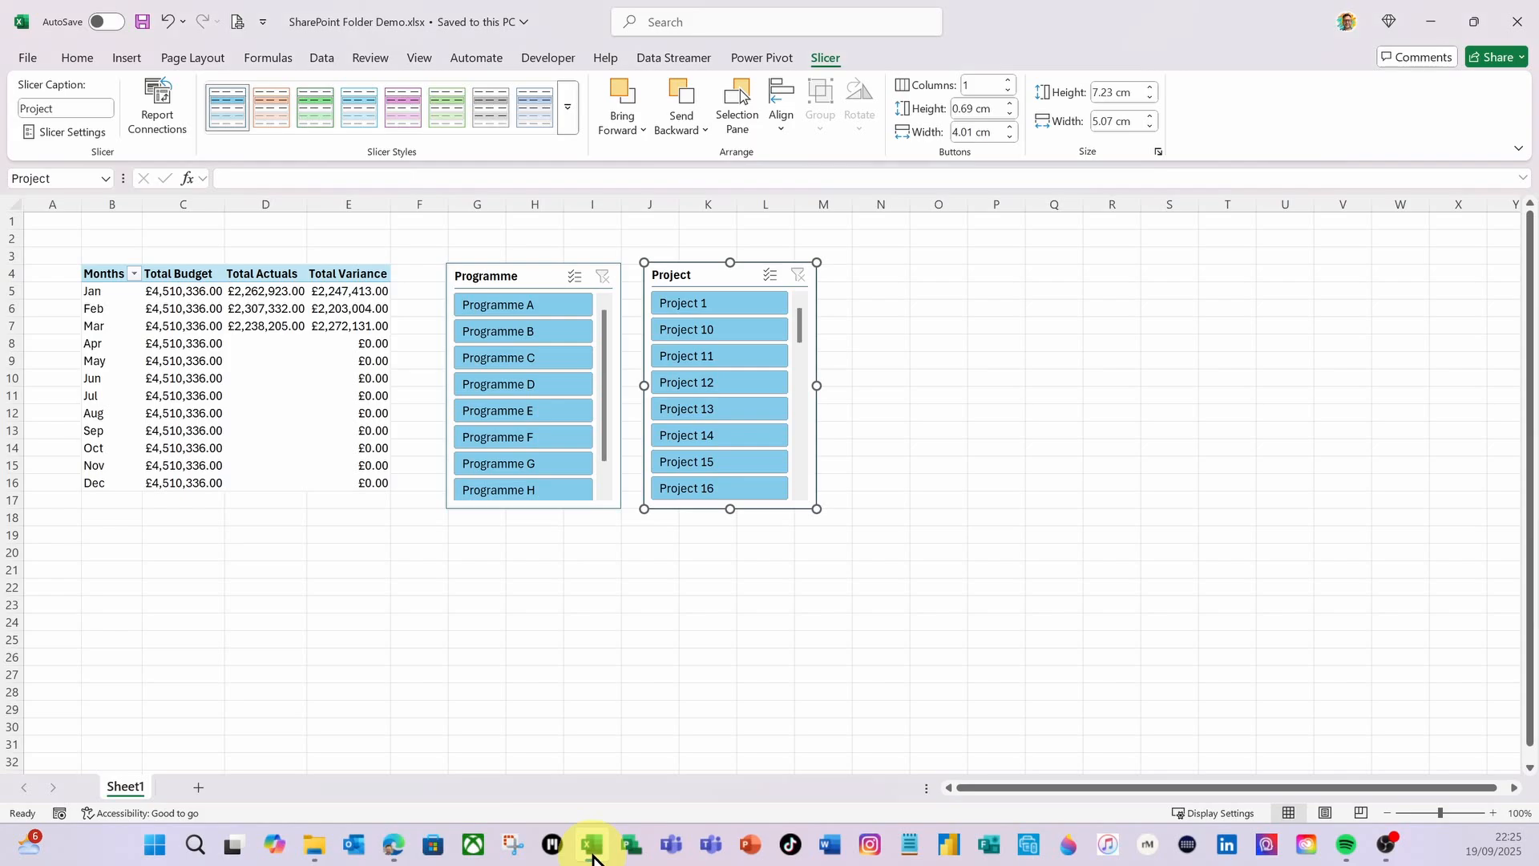
{"action": "left_click", "coordinate": [321, 59]}
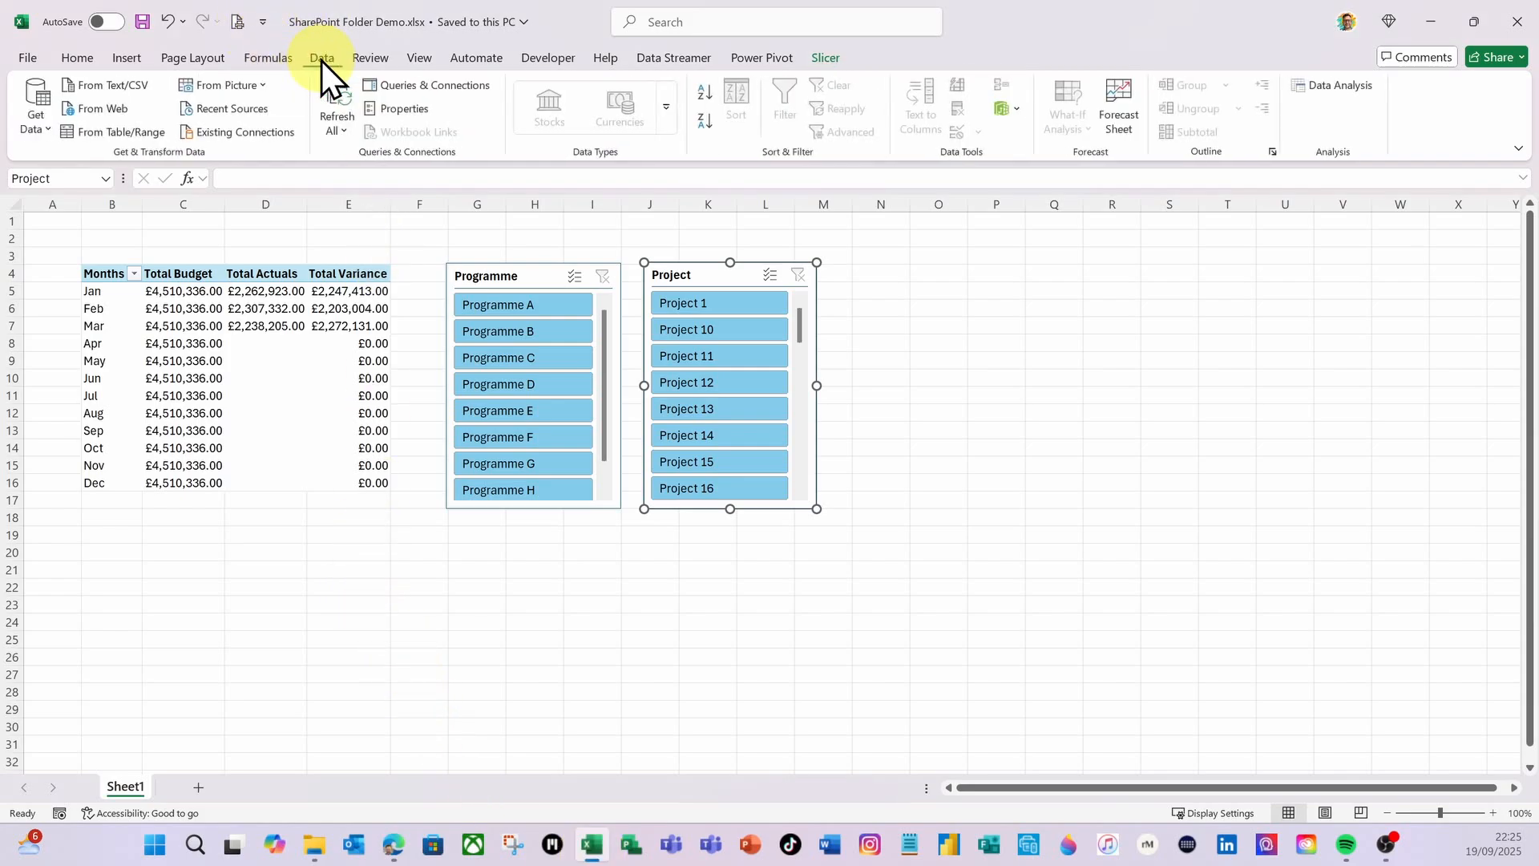
{"action": "left_click", "coordinate": [338, 98]}
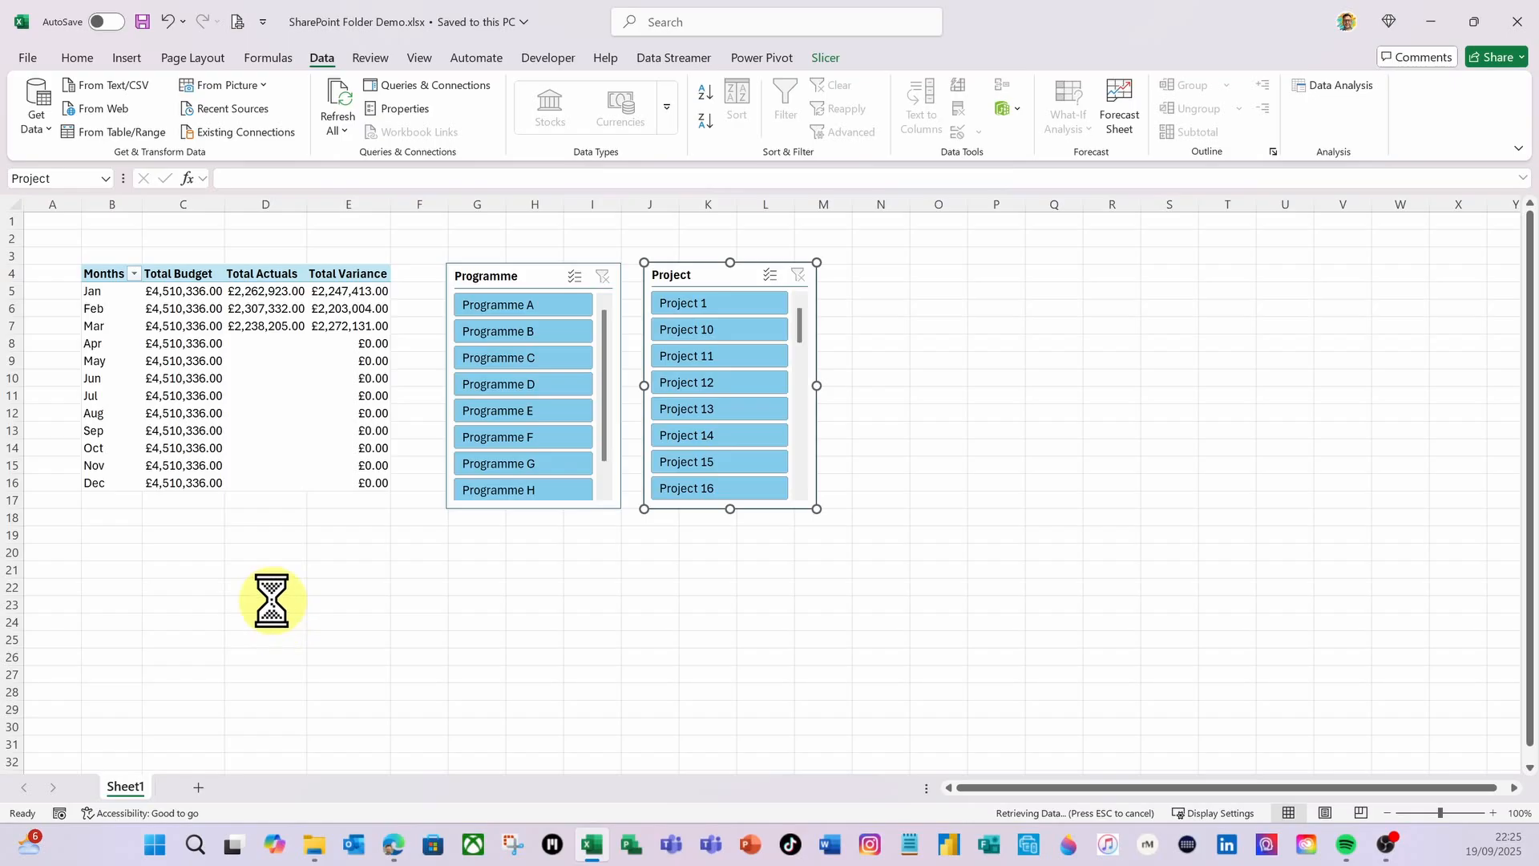